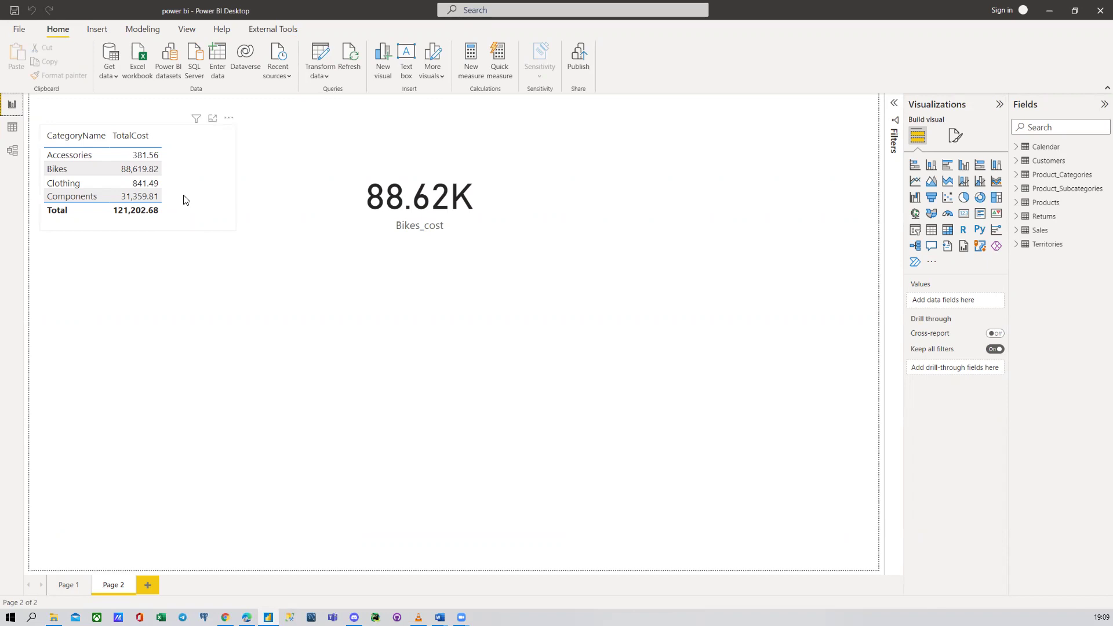
Step: Delete the CategoryName and TotalCost table visual and the Bikes_cost card from Page 2
{"action": "left_click", "coordinate": [186, 200]}
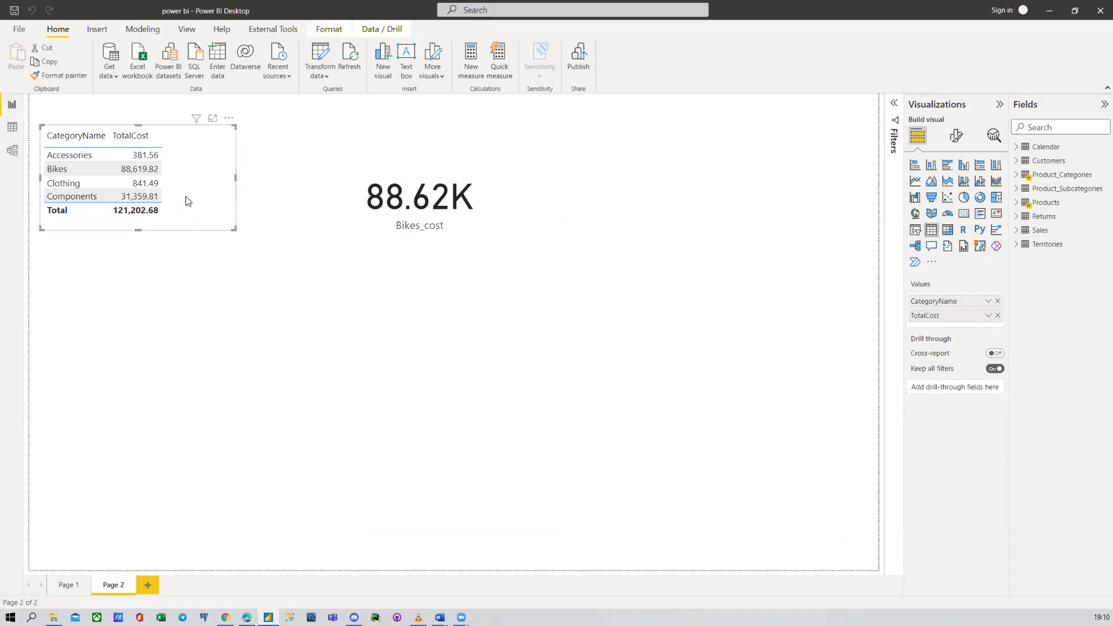
{"action": "key", "text": "Delete"}
{"action": "left_click", "coordinate": [496, 230]}
{"action": "key", "text": "Delete"}
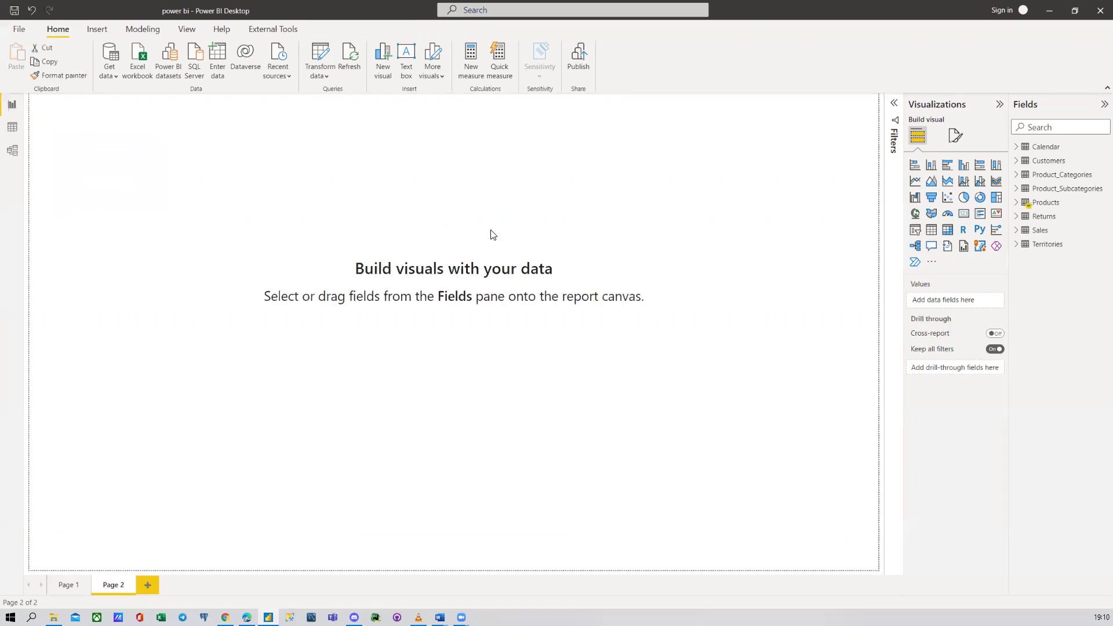
Step: Examine the Products table's data and the relationships between the tables in the data model
{"action": "left_click", "coordinate": [12, 129]}
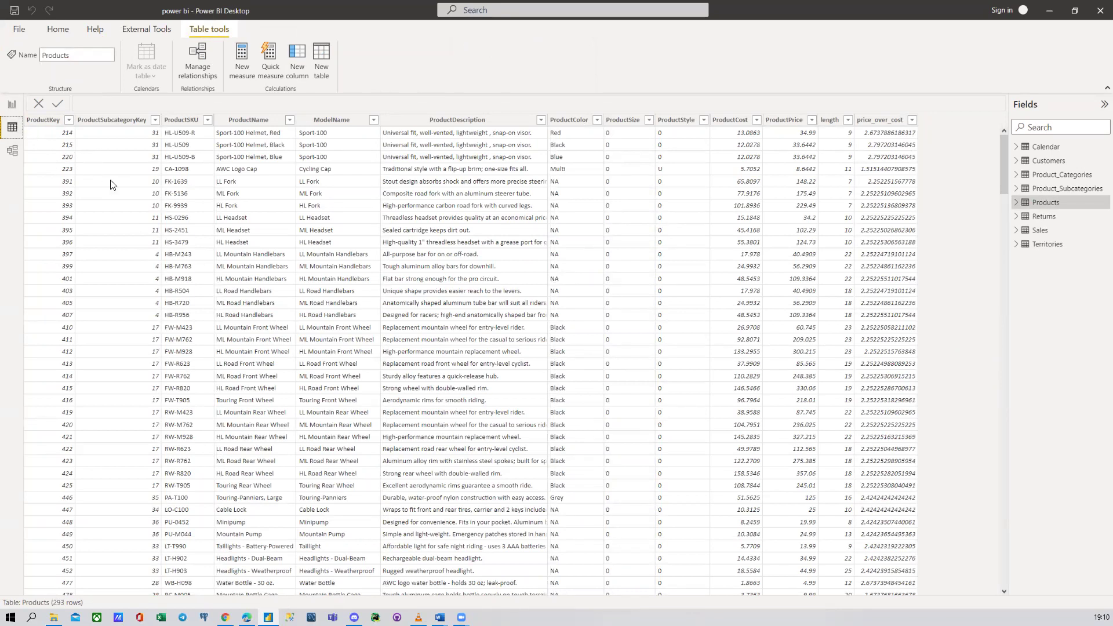
{"action": "left_click", "coordinate": [12, 152]}
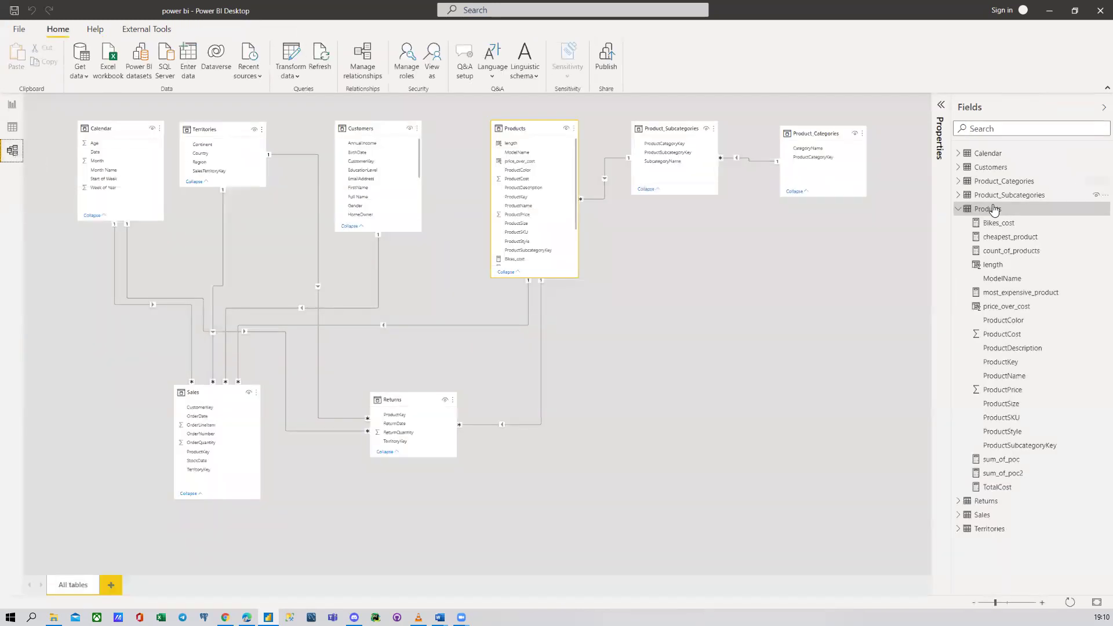
{"action": "left_click", "coordinate": [959, 209]}
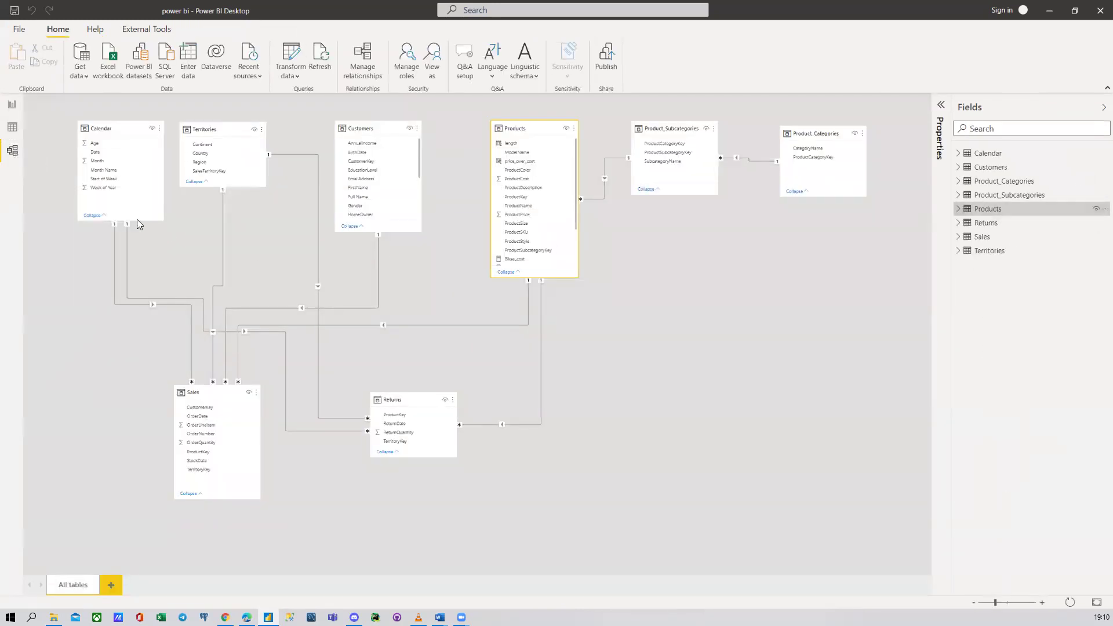
{"action": "left_click", "coordinate": [12, 128]}
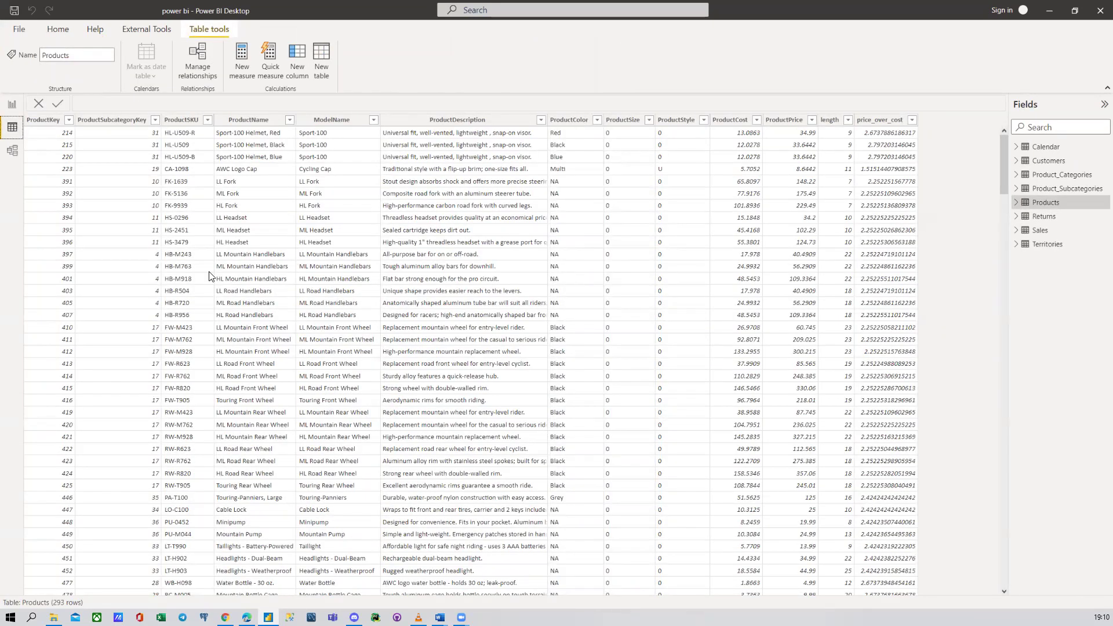
{"action": "left_click", "coordinate": [12, 151]}
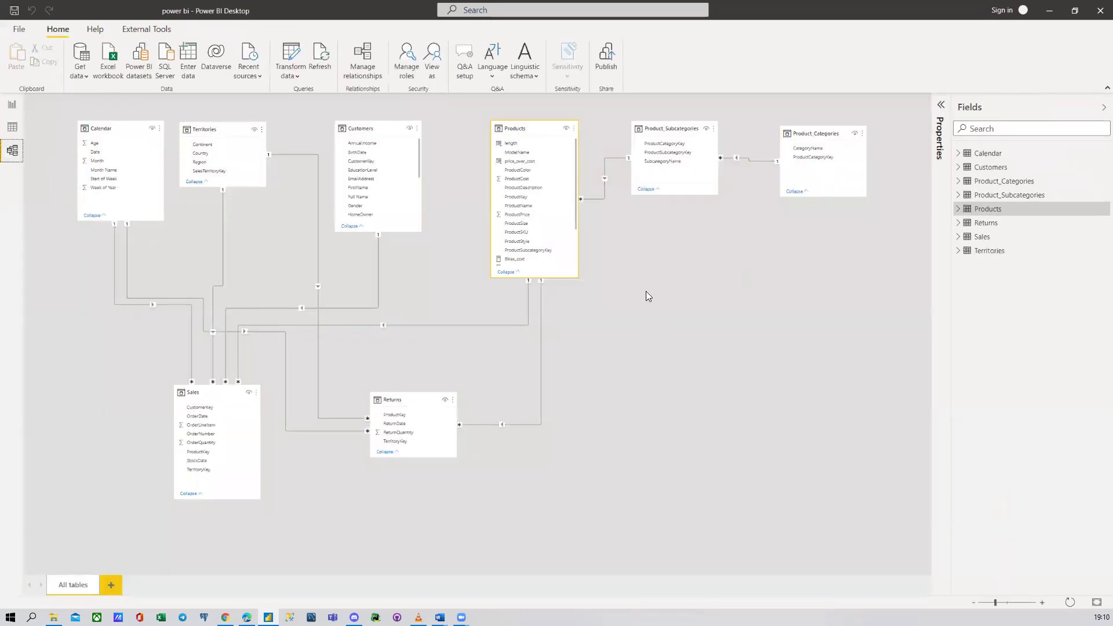
{"action": "left_click", "coordinate": [12, 127]}
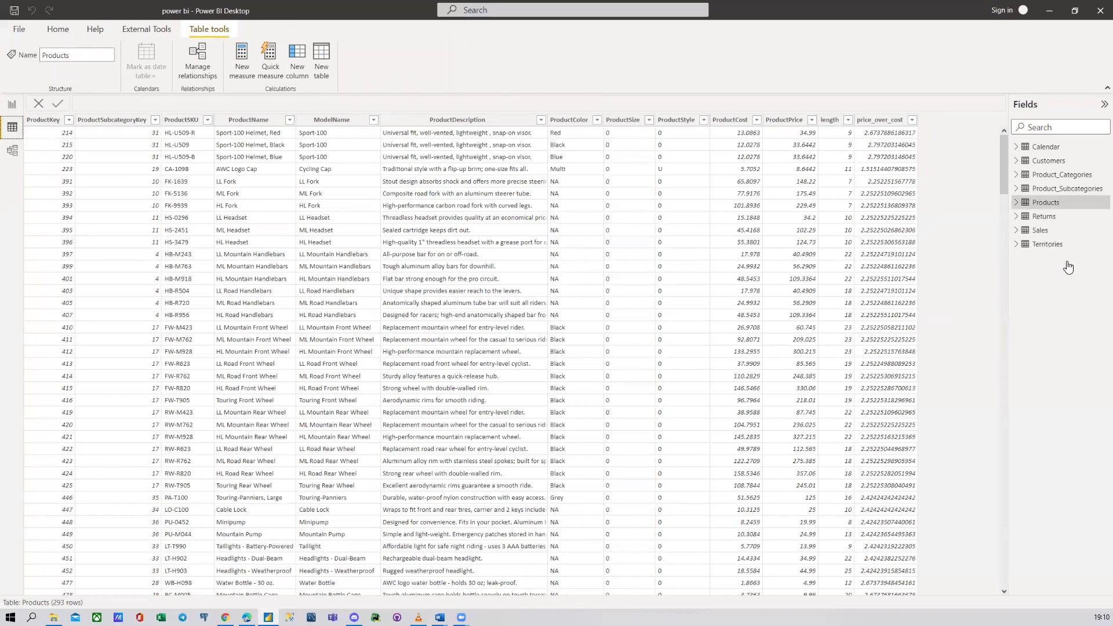
Step: Examine the field list of the Customers table, including the MaritalStatus and Salary_range2 columns, and collapse it
{"action": "left_click", "coordinate": [1017, 161]}
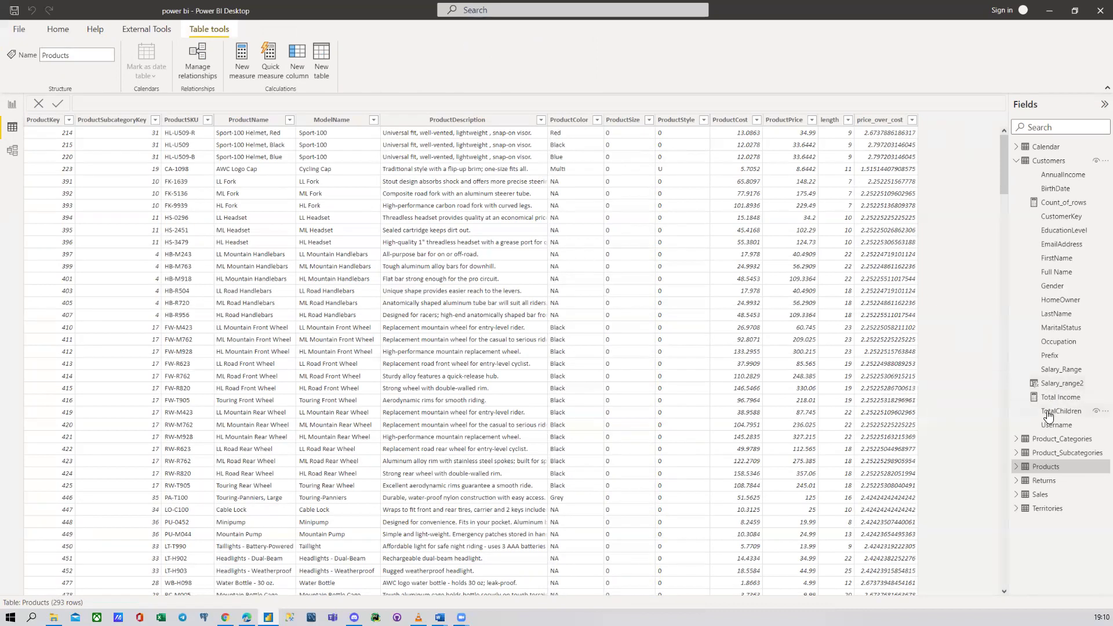
{"action": "right_click", "coordinate": [1050, 384]}
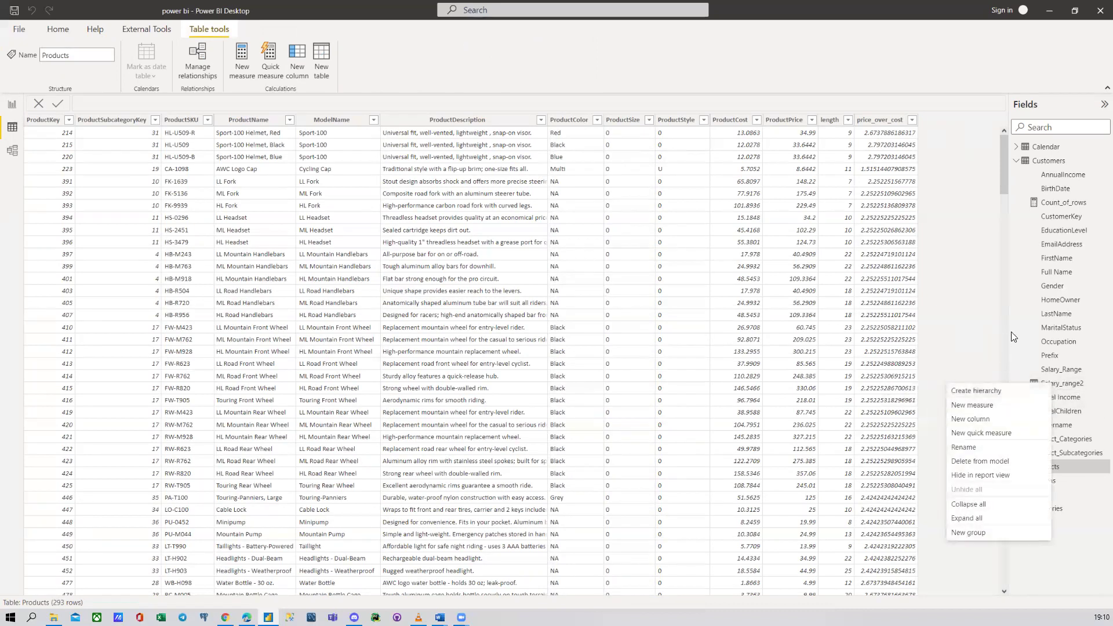
{"action": "left_click", "coordinate": [1058, 328]}
{"action": "right_click", "coordinate": [1057, 383]}
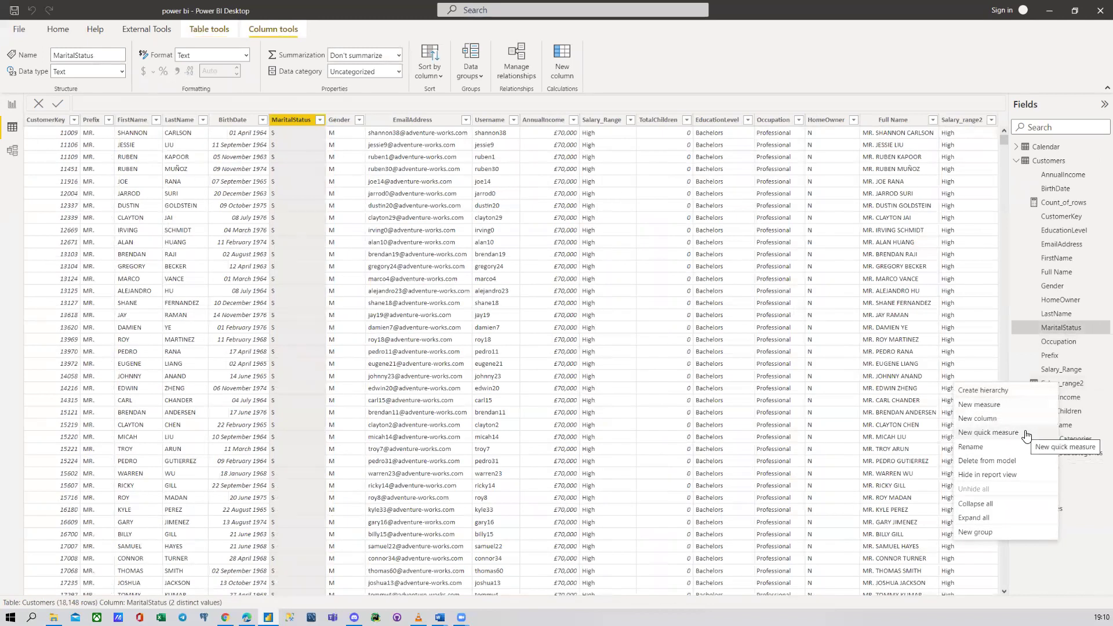
{"action": "left_click", "coordinate": [1019, 218]}
{"action": "left_click", "coordinate": [1016, 161]}
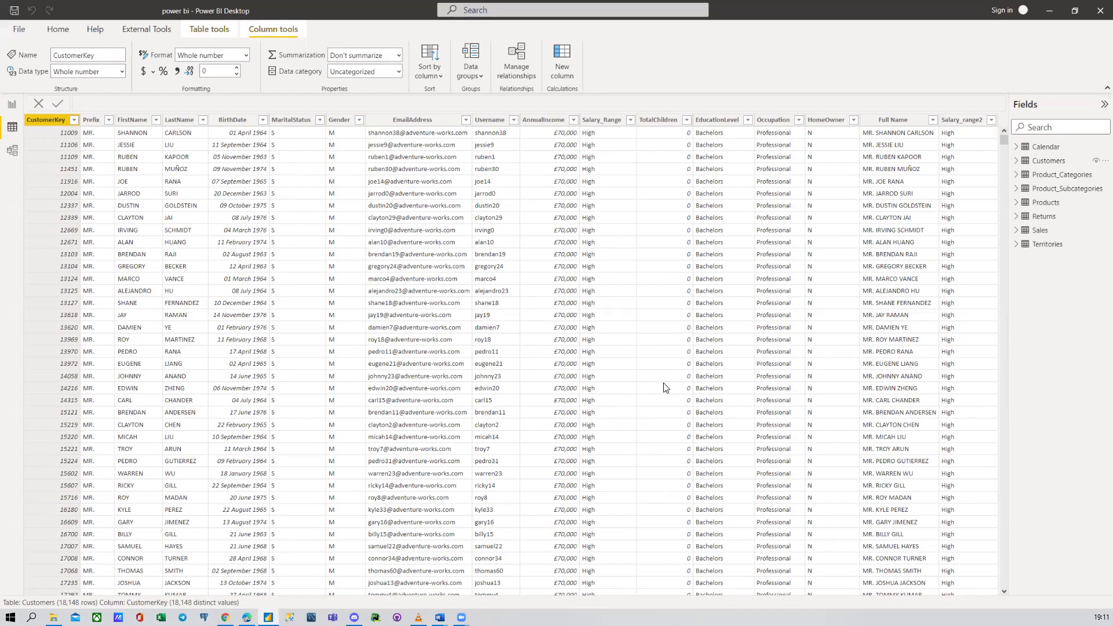
{"action": "mouse_move", "coordinate": [440, 616]}
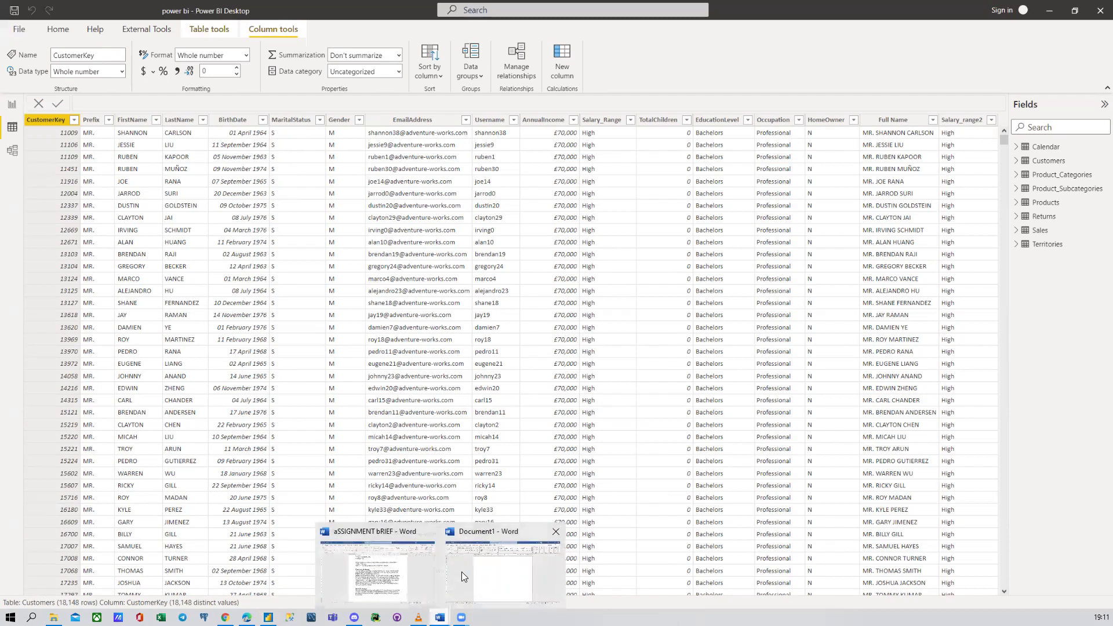
{"action": "left_click", "coordinate": [429, 533]}
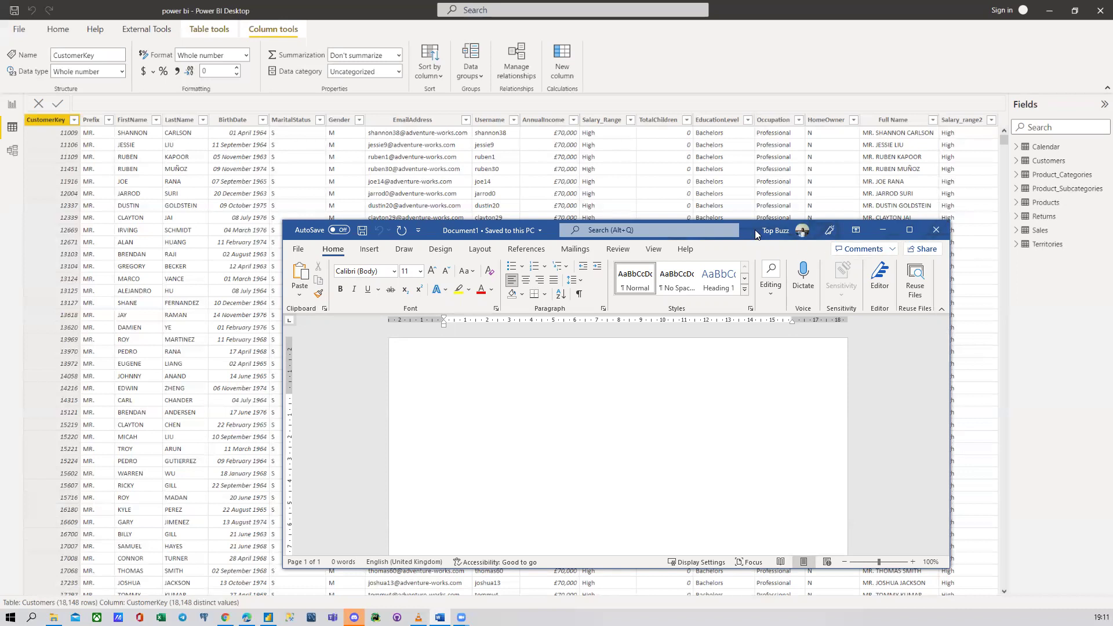
{"action": "left_click", "coordinate": [584, 178]}
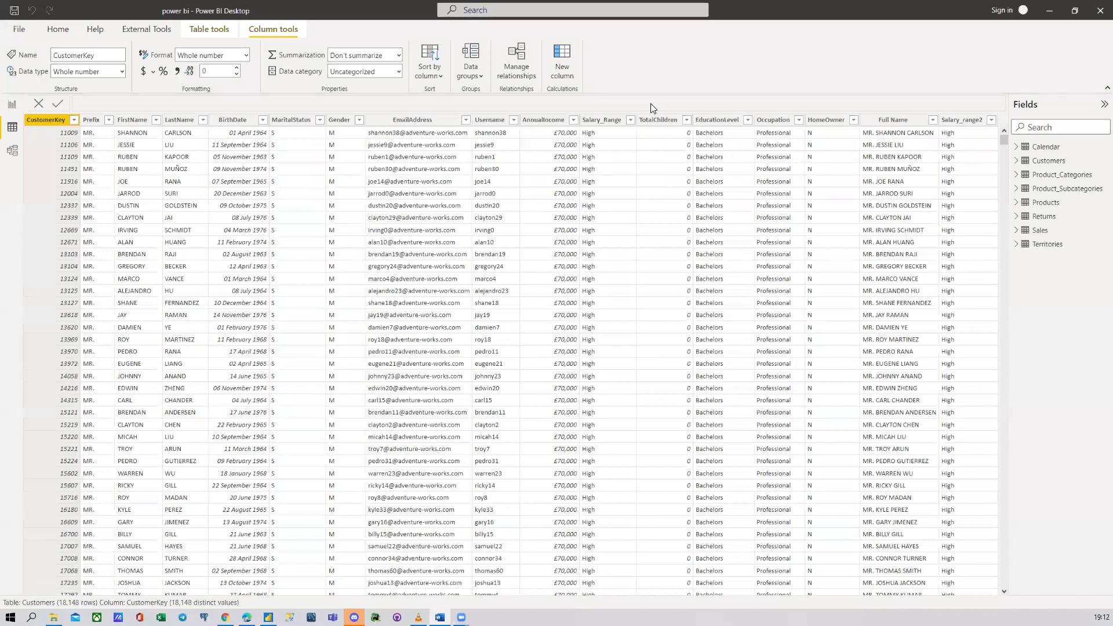
Step: Examine the data in the Calendar, Customers, Product_Categories and Product_Subcategories tables
{"action": "left_click", "coordinate": [1032, 163]}
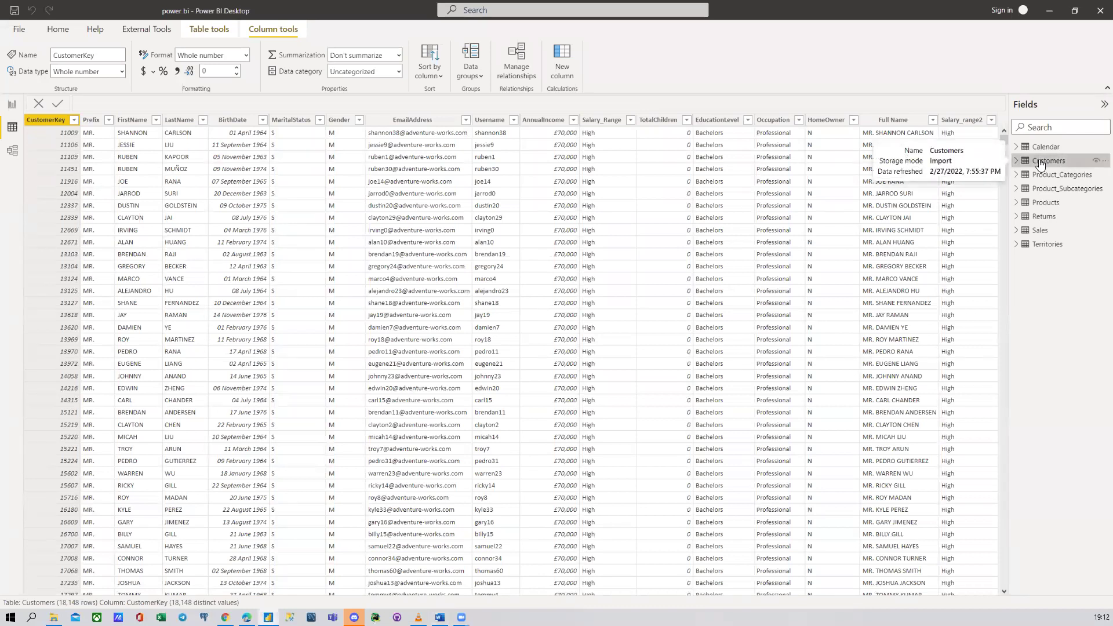
{"action": "left_click", "coordinate": [1049, 174]}
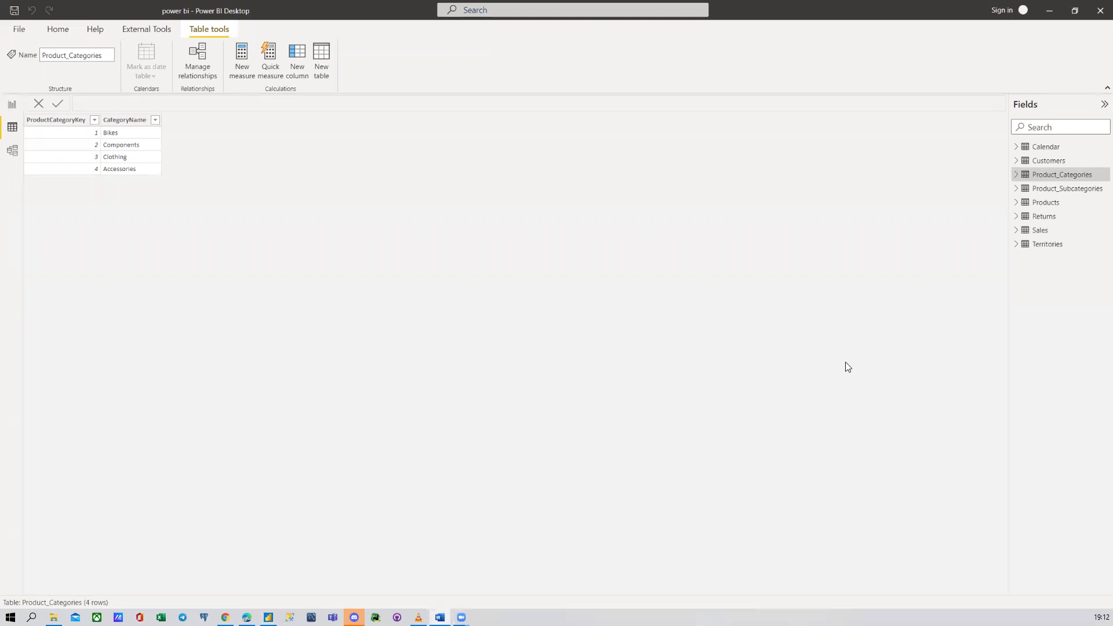
{"action": "left_click", "coordinate": [1047, 148]}
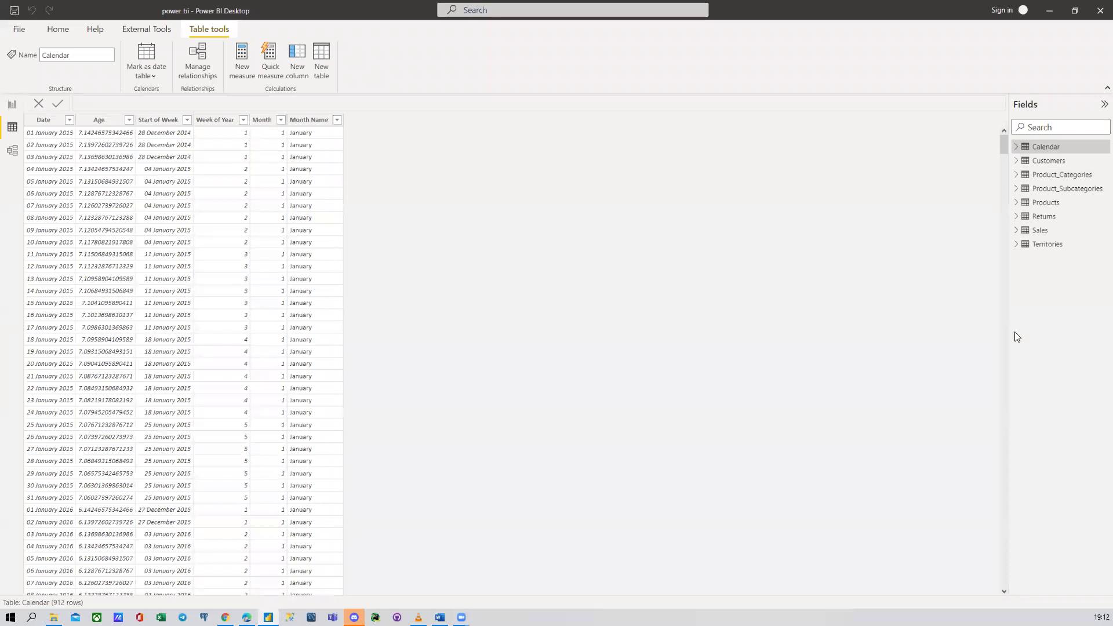
{"action": "left_click", "coordinate": [1047, 163]}
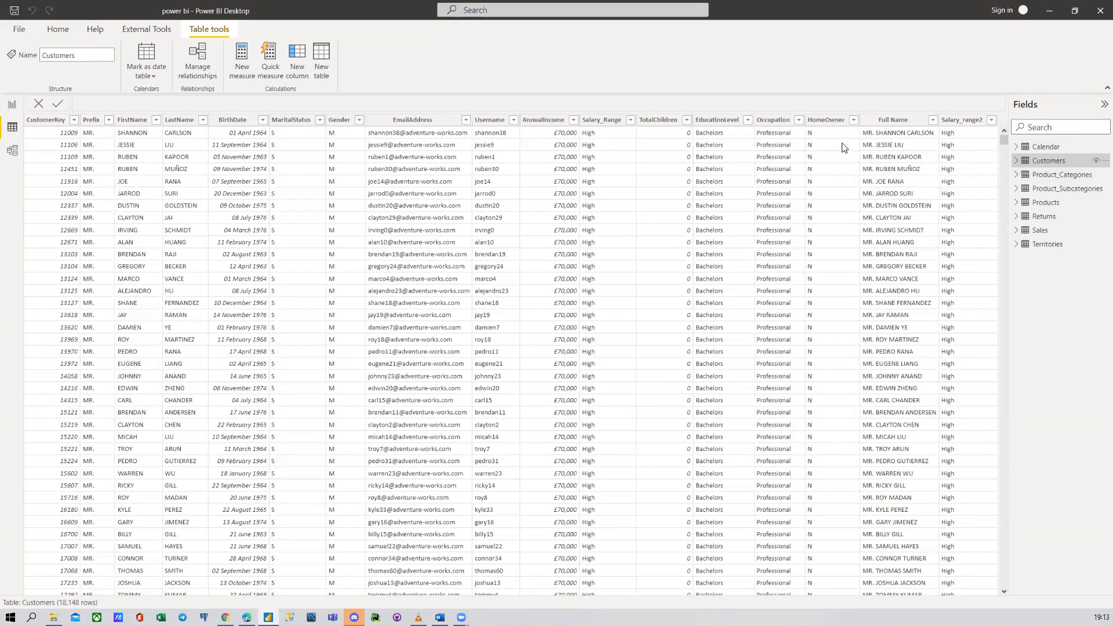
{"action": "left_click", "coordinate": [1060, 175]}
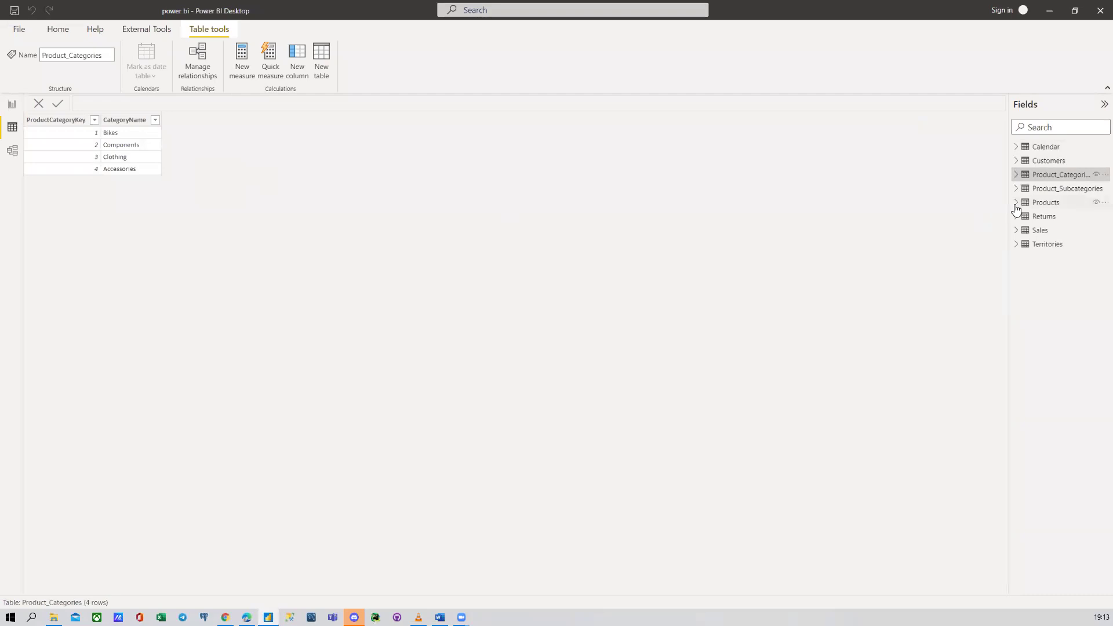
{"action": "left_click", "coordinate": [1045, 189]}
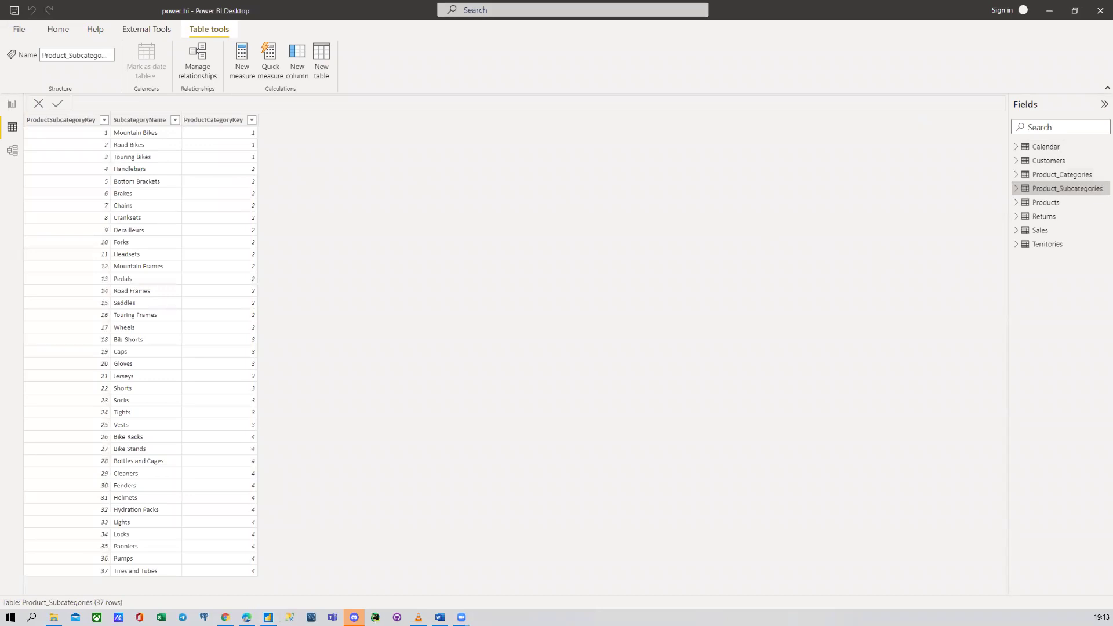
Step: Examine the data in the Products, Returns, Sales and Territories tables
{"action": "left_click", "coordinate": [1043, 202]}
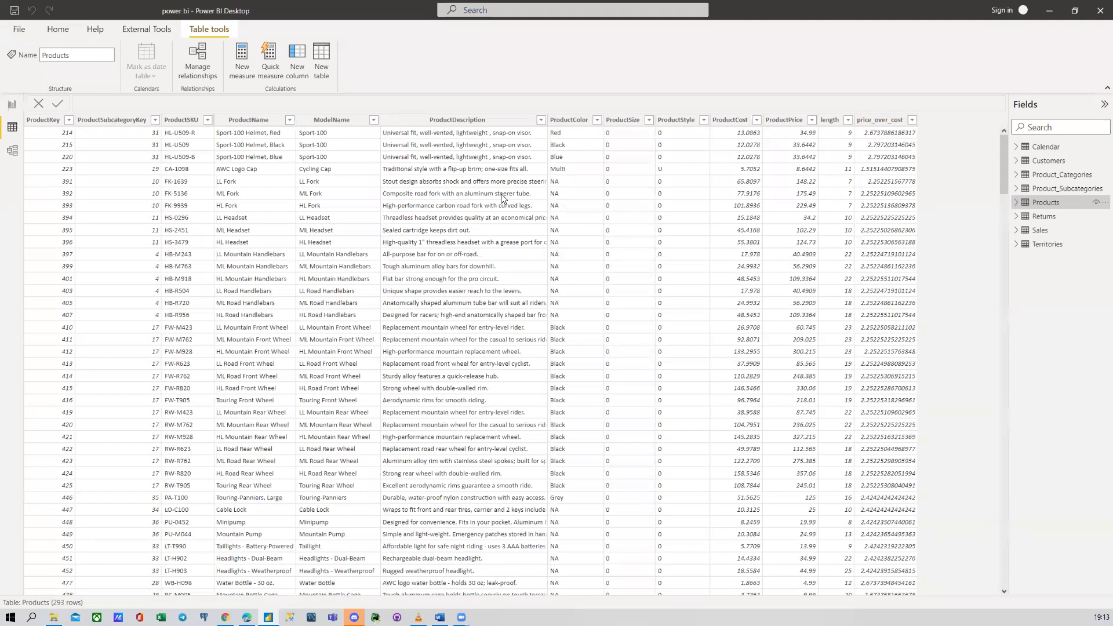
{"action": "left_click", "coordinate": [1021, 218]}
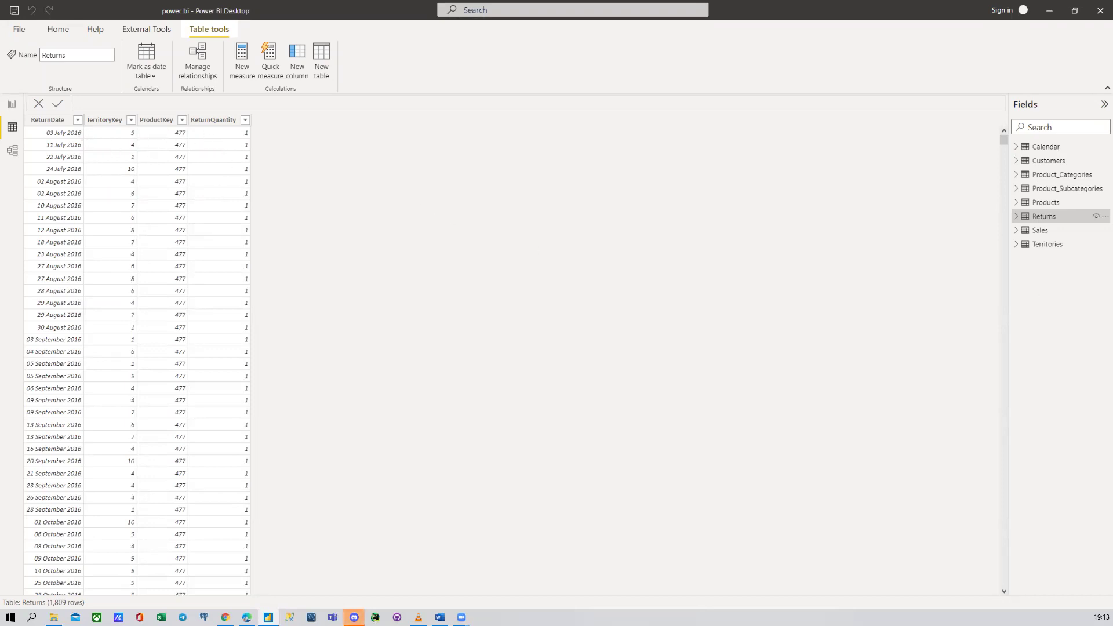
{"action": "left_click", "coordinate": [1039, 231]}
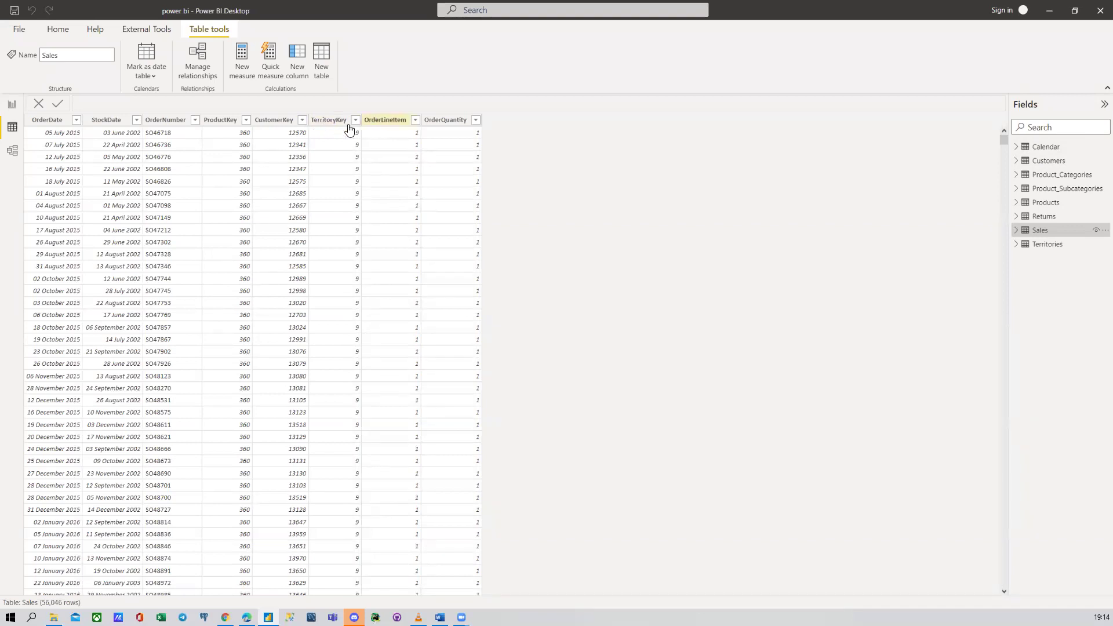
{"action": "left_click", "coordinate": [1043, 246]}
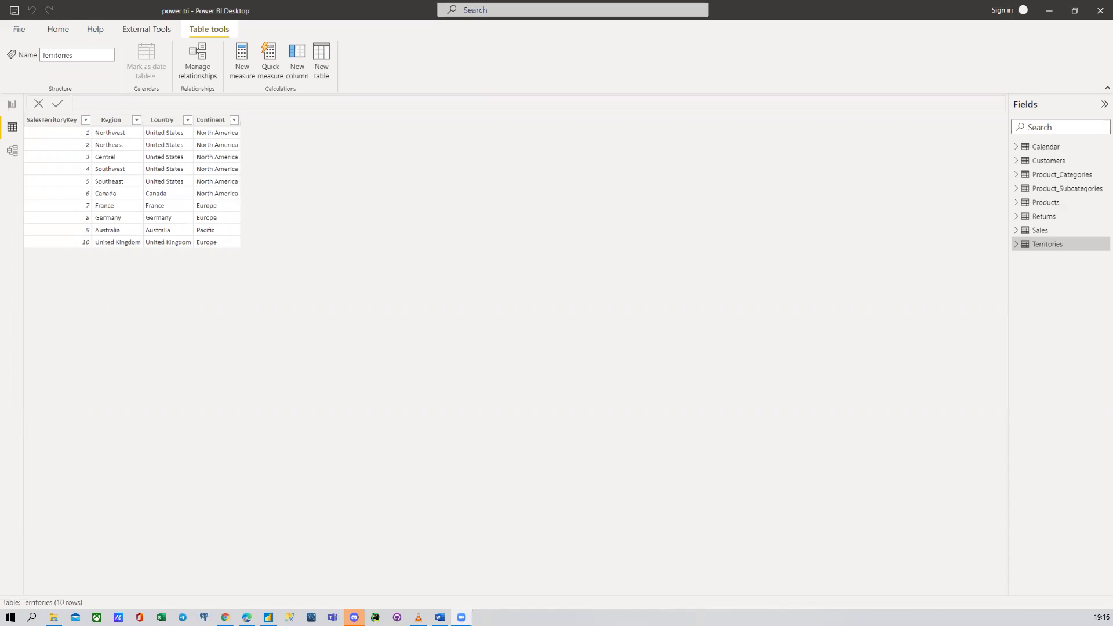
Step: Compare the columns and expanded field lists of the Customers and Sales tables
{"action": "left_click", "coordinate": [1041, 162]}
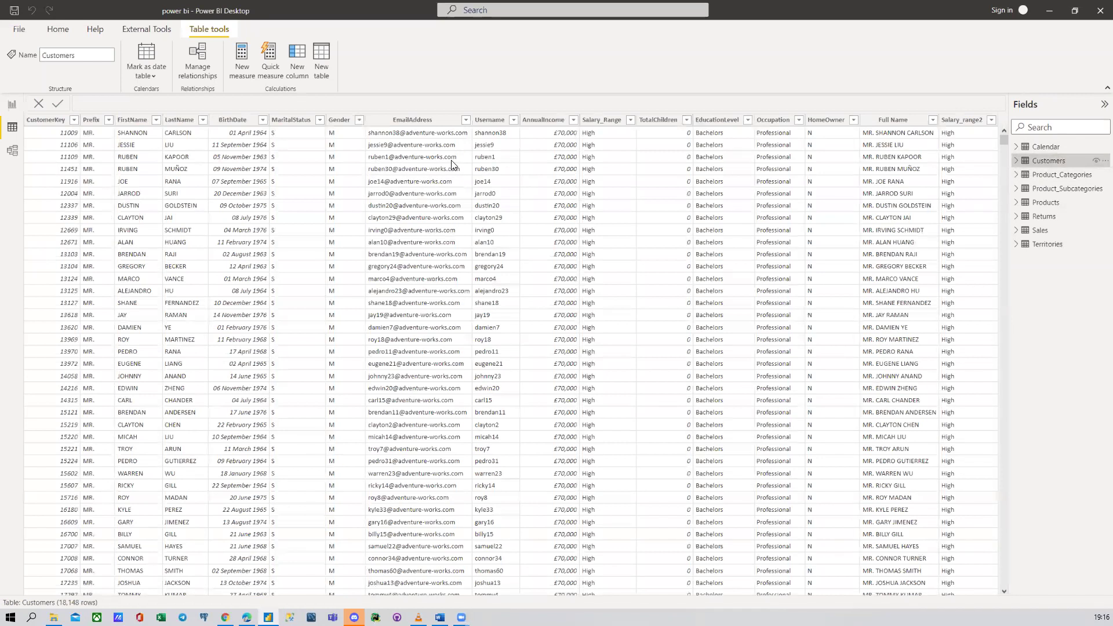
{"action": "left_click", "coordinate": [1040, 230]}
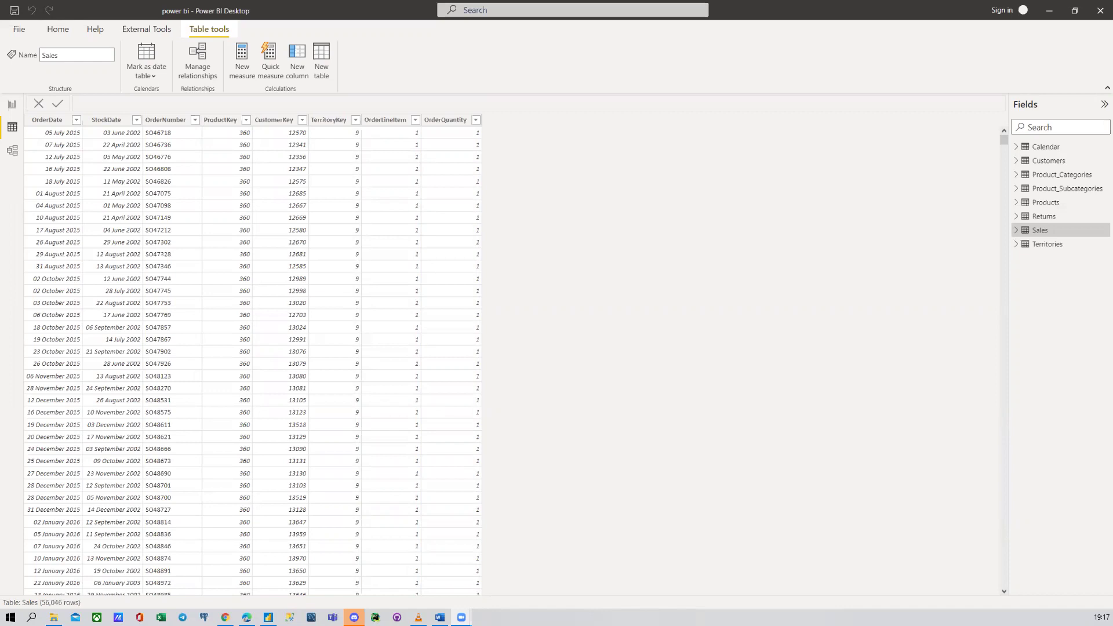
{"action": "left_click", "coordinate": [1017, 231]}
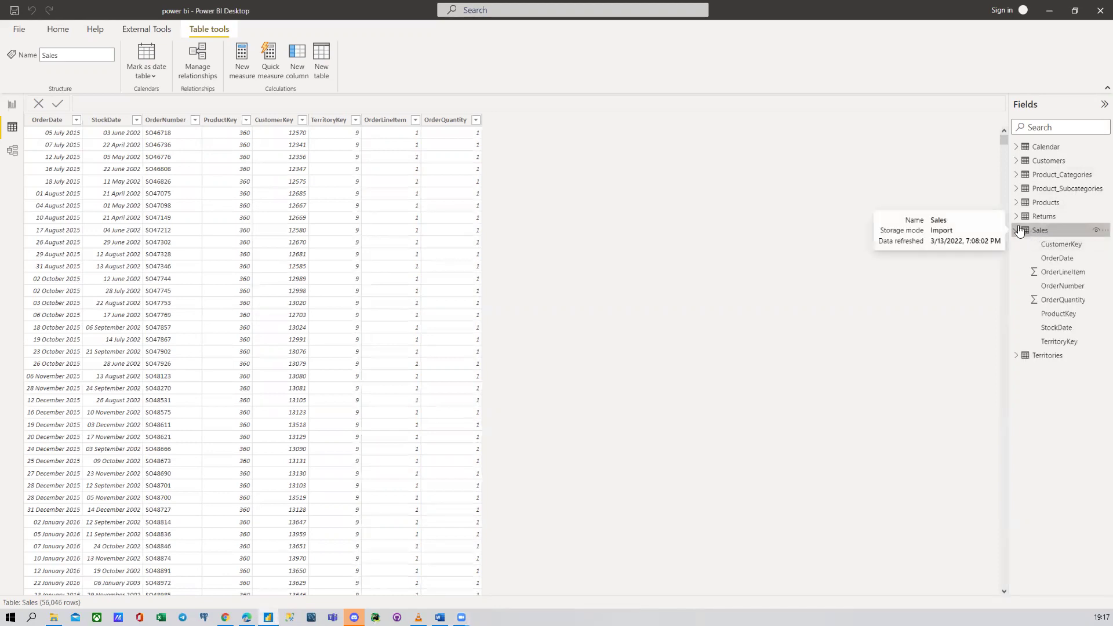
{"action": "left_click", "coordinate": [1016, 161]}
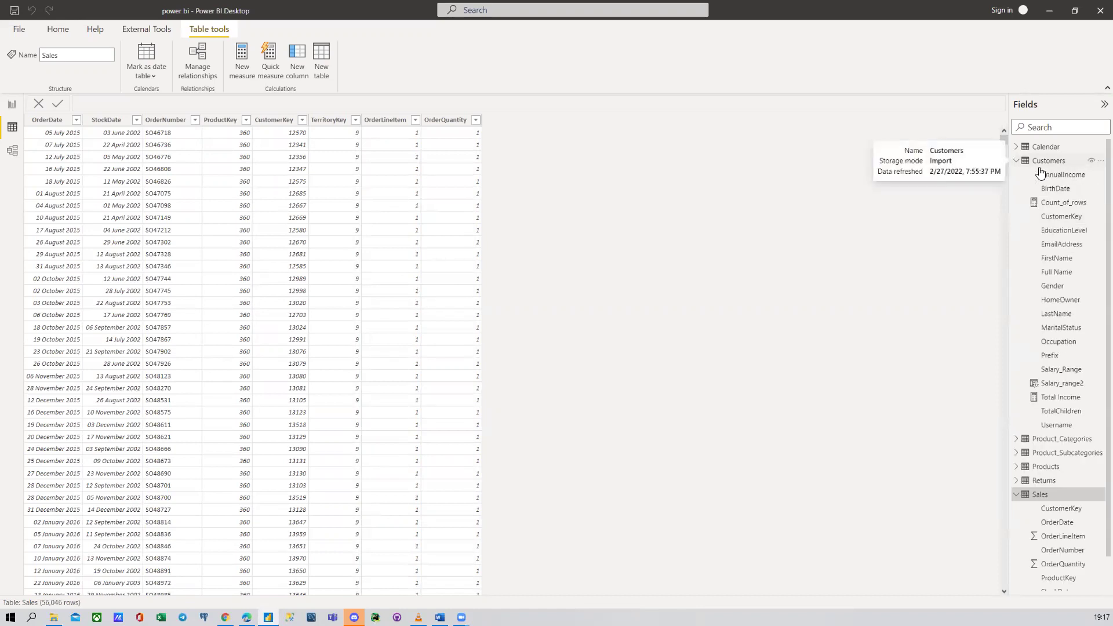
{"action": "left_click", "coordinate": [1014, 162]}
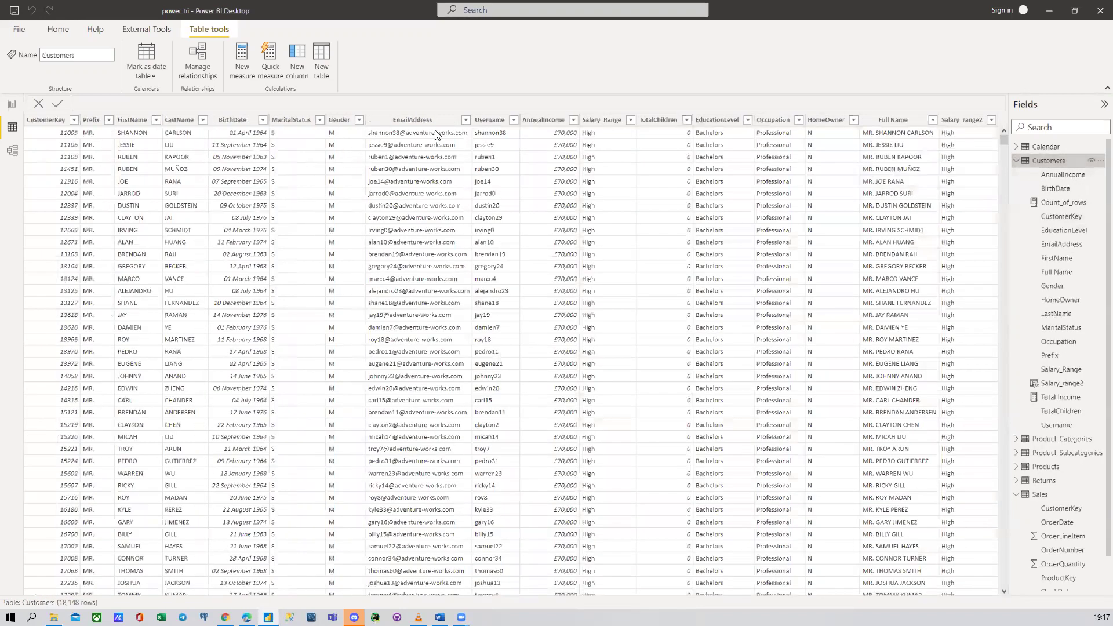
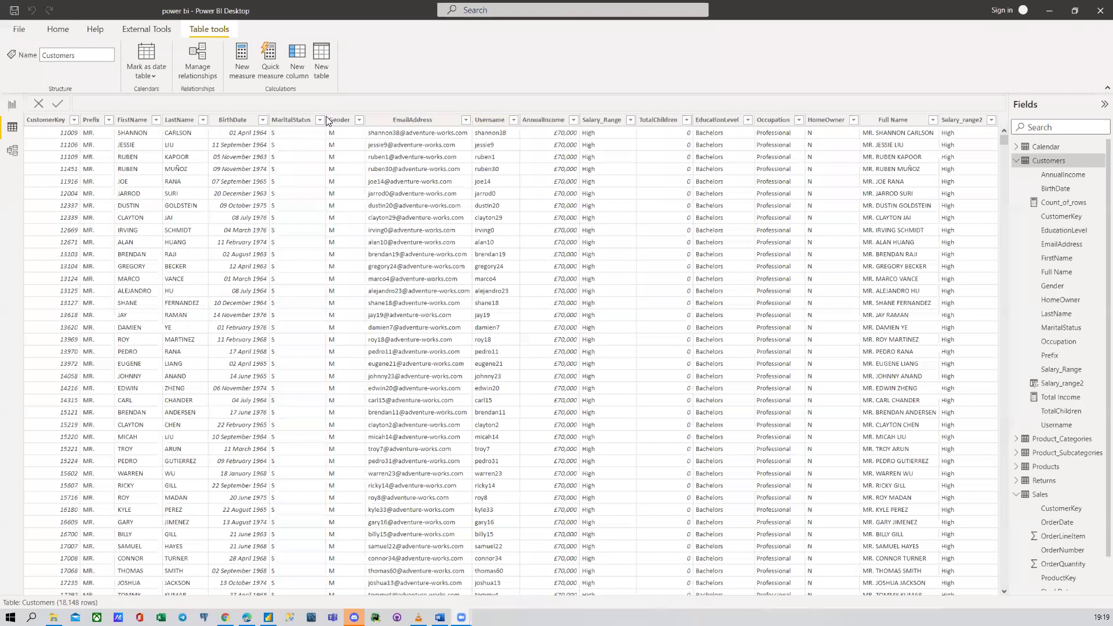
Step: Examine the distinct values of the MaritalStatus column in the Customers table
{"action": "left_click", "coordinate": [306, 121]}
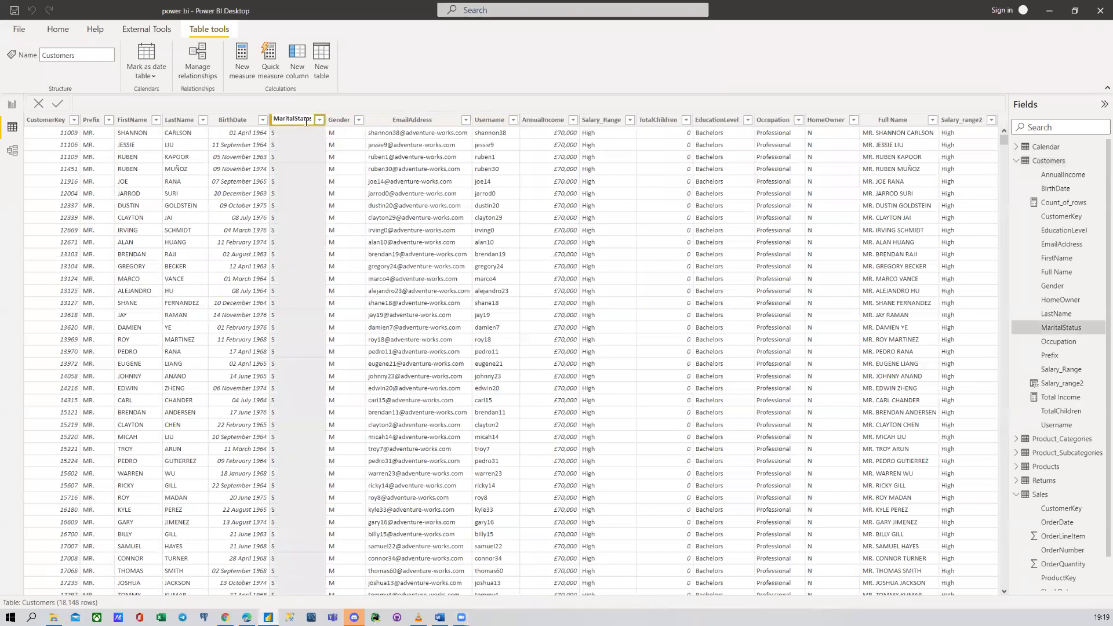
{"action": "left_click", "coordinate": [319, 119]}
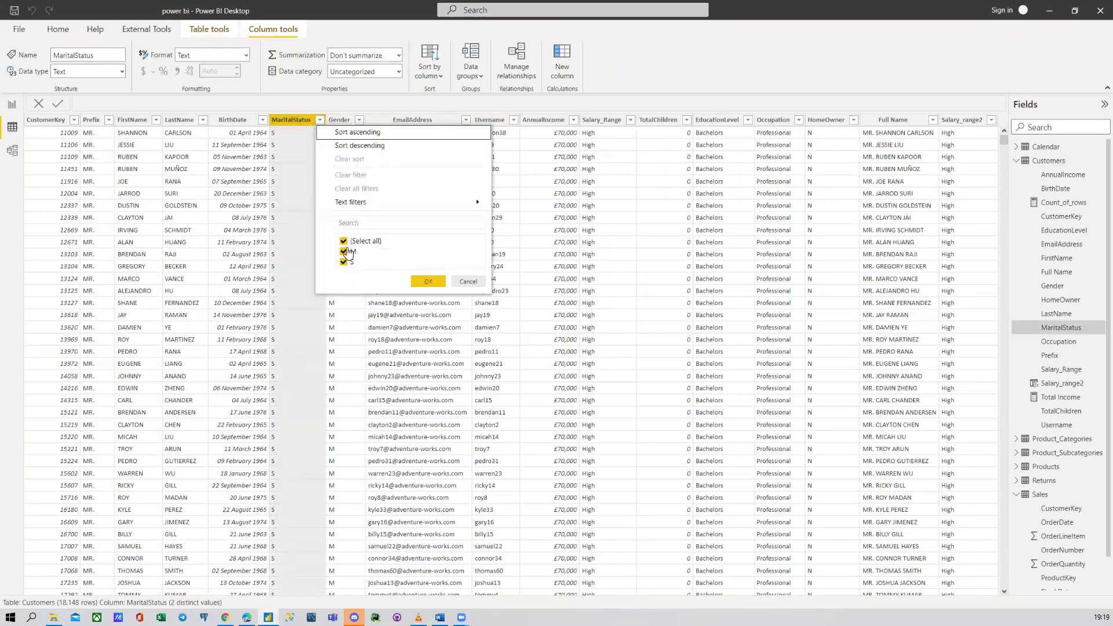
{"action": "left_click", "coordinate": [468, 283]}
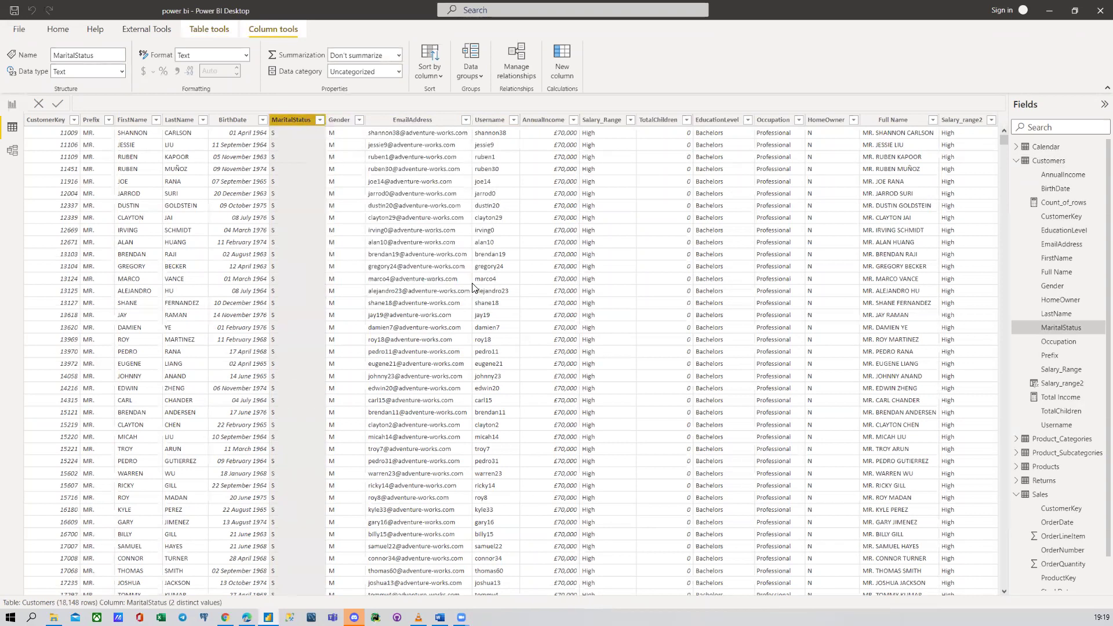
Step: Compare the AnnualIncome column with Salary_Range in the Customers table and examine the distinct values of Salary_Range
{"action": "left_click", "coordinate": [608, 122]}
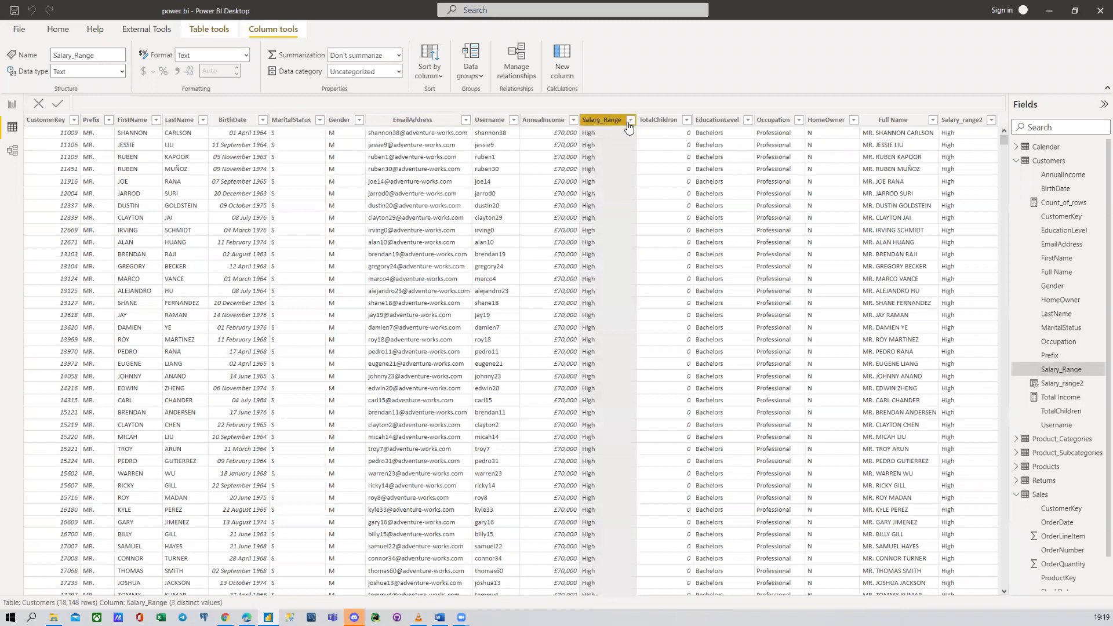
{"action": "left_click", "coordinate": [546, 123]}
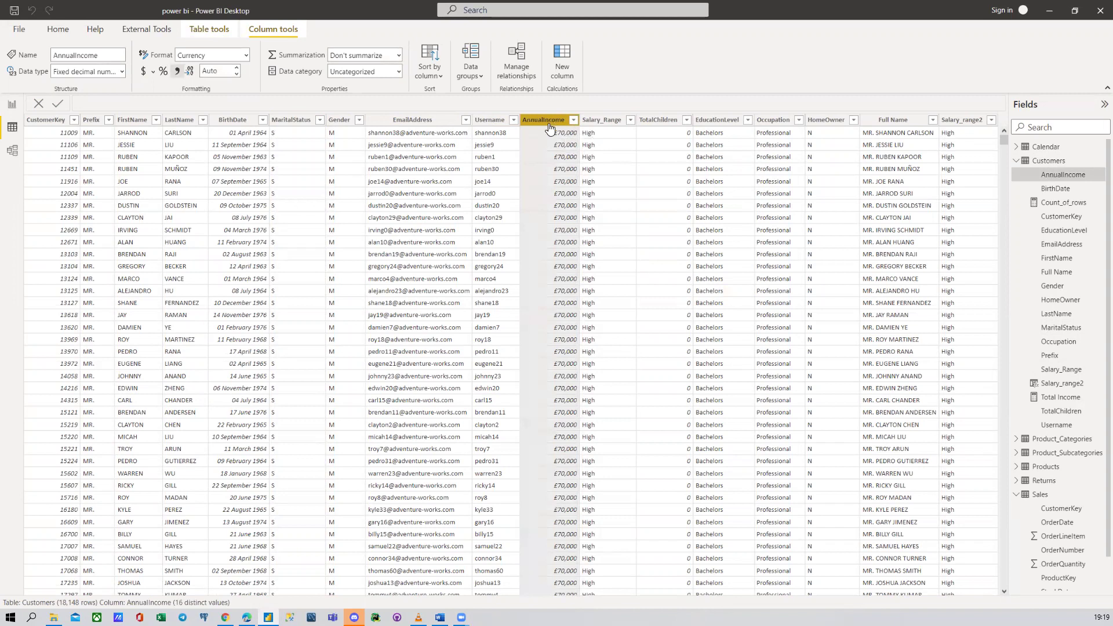
{"action": "left_click", "coordinate": [597, 125]}
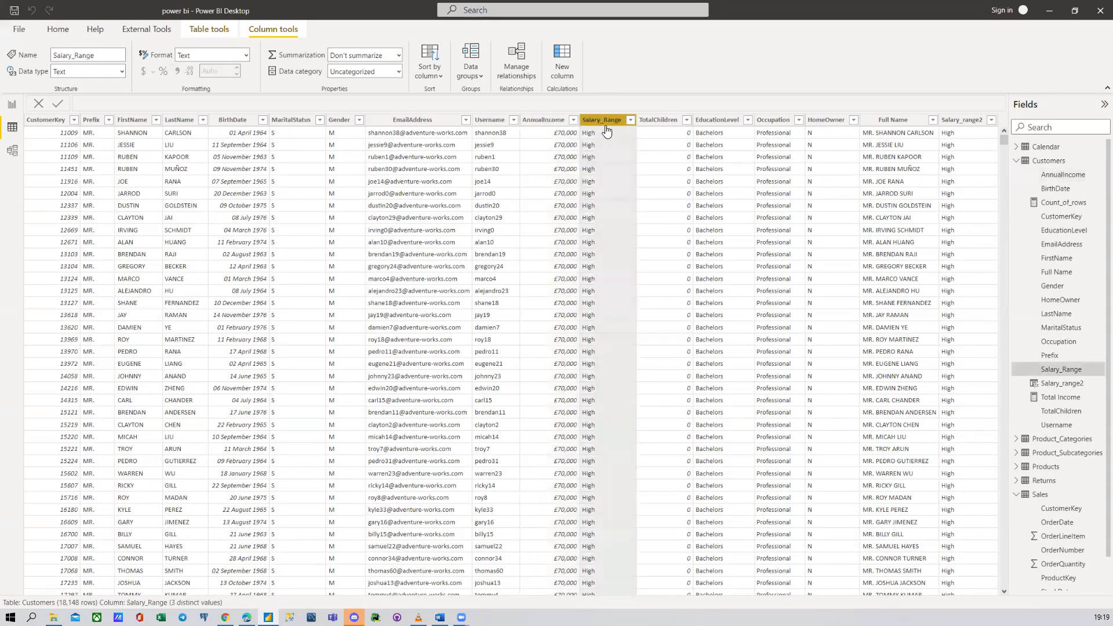
{"action": "left_click", "coordinate": [630, 120]}
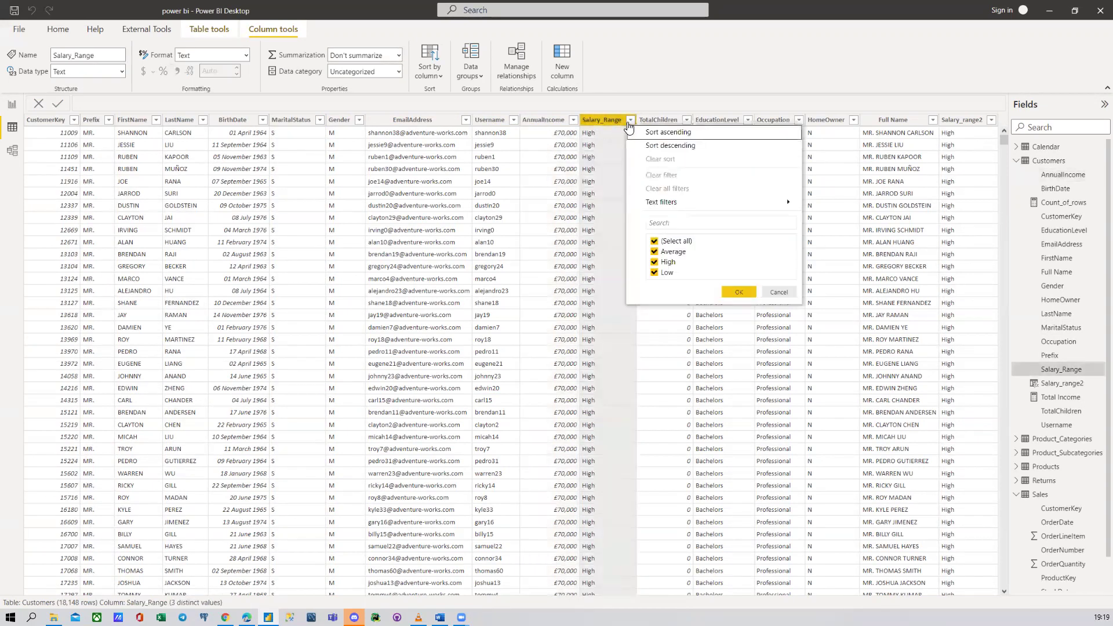
{"action": "left_click", "coordinate": [603, 124]}
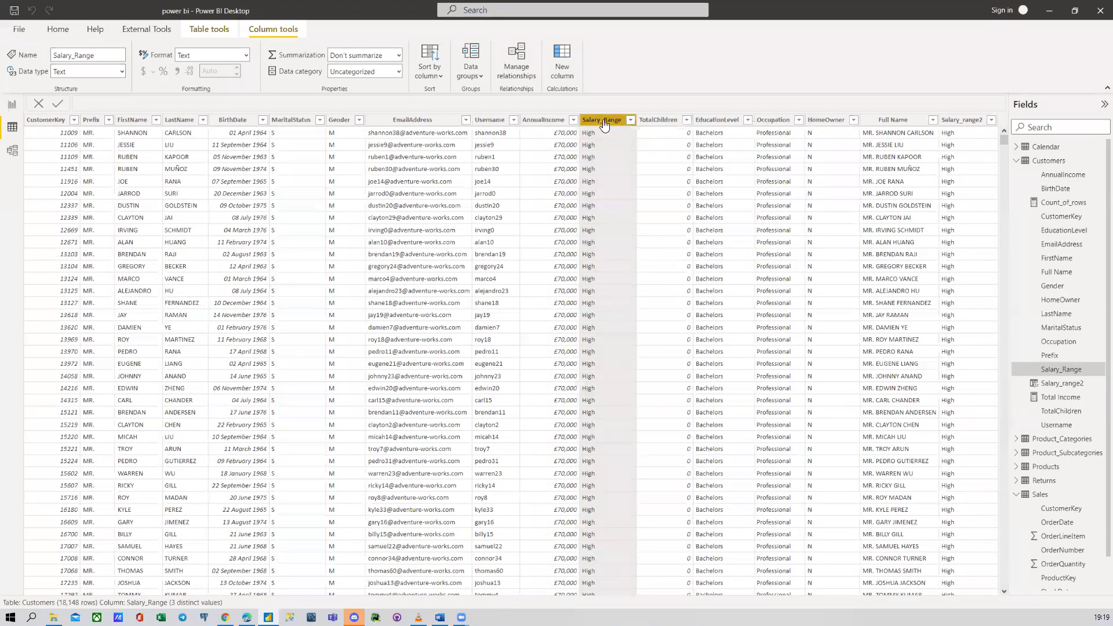
{"action": "left_click", "coordinate": [551, 123]}
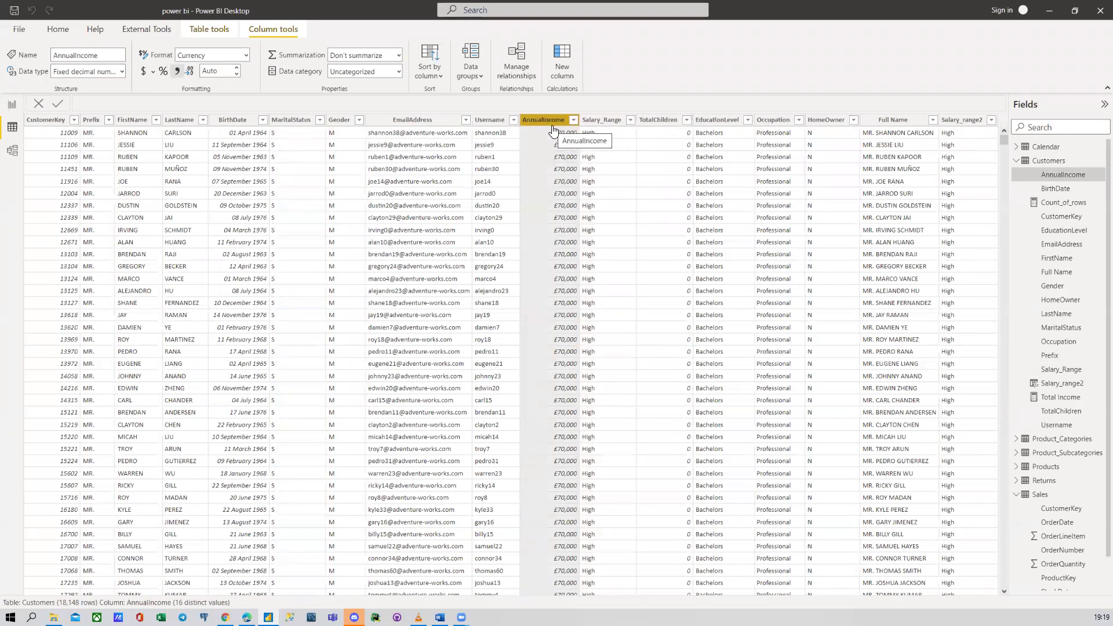
{"action": "scroll", "coordinate": [549, 167], "scroll_direction": "down", "scroll_amount": 10}
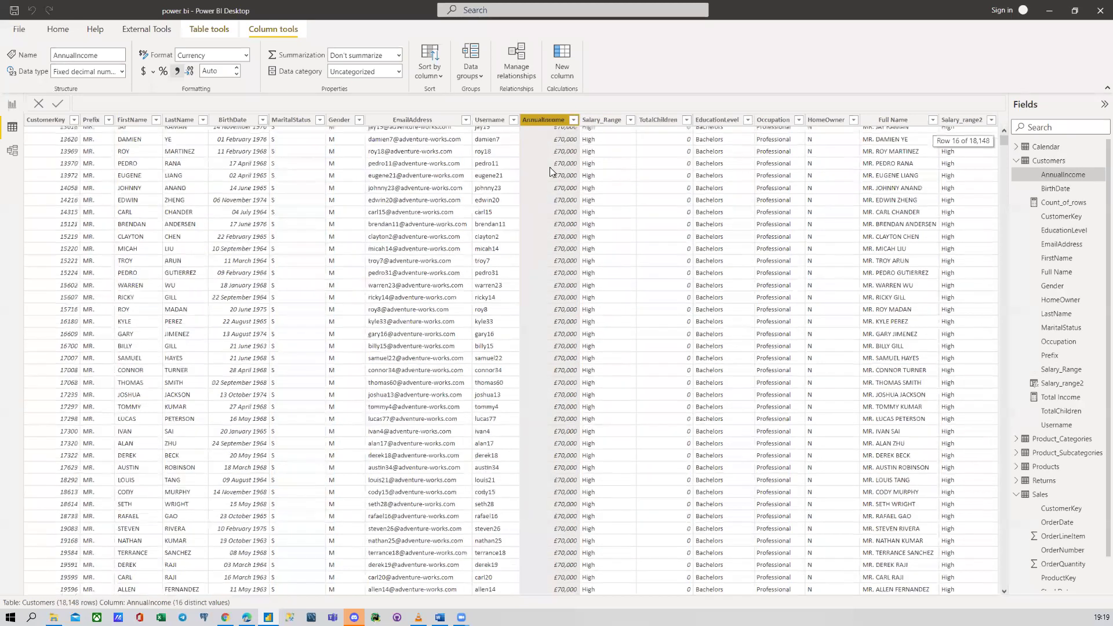
{"action": "scroll", "coordinate": [550, 168], "scroll_direction": "up", "scroll_amount": 10}
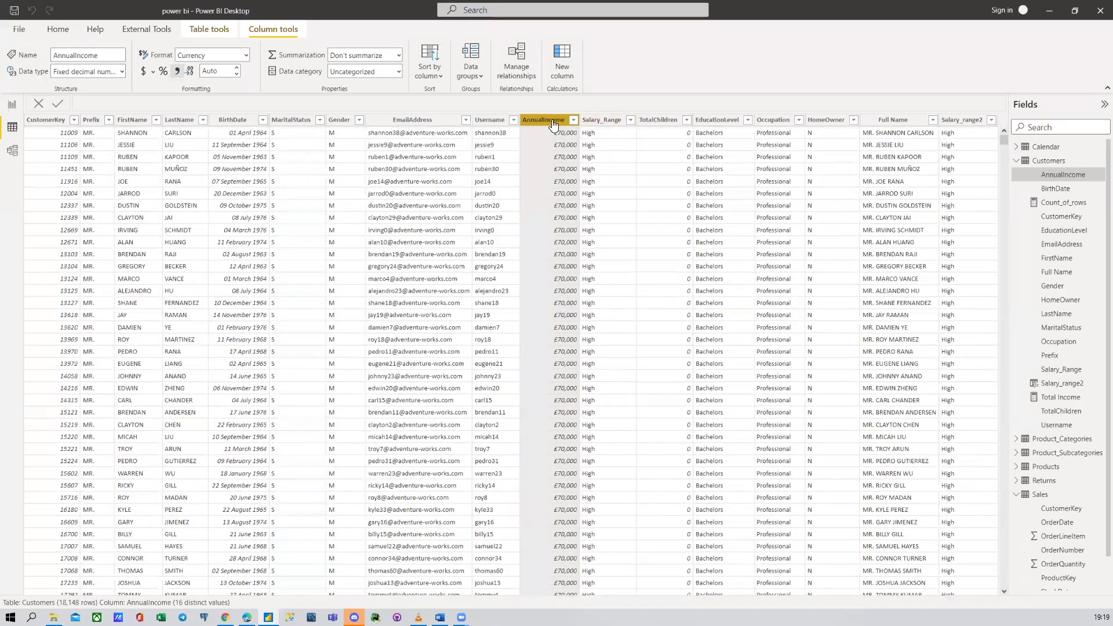
{"action": "left_click", "coordinate": [599, 120]}
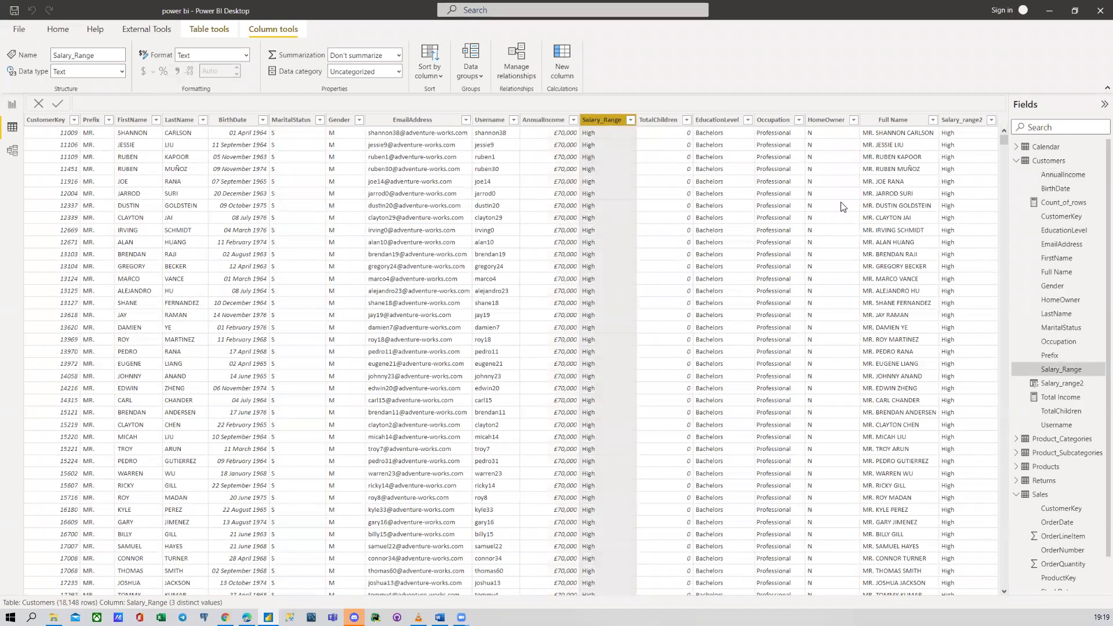
{"action": "left_click", "coordinate": [630, 120]}
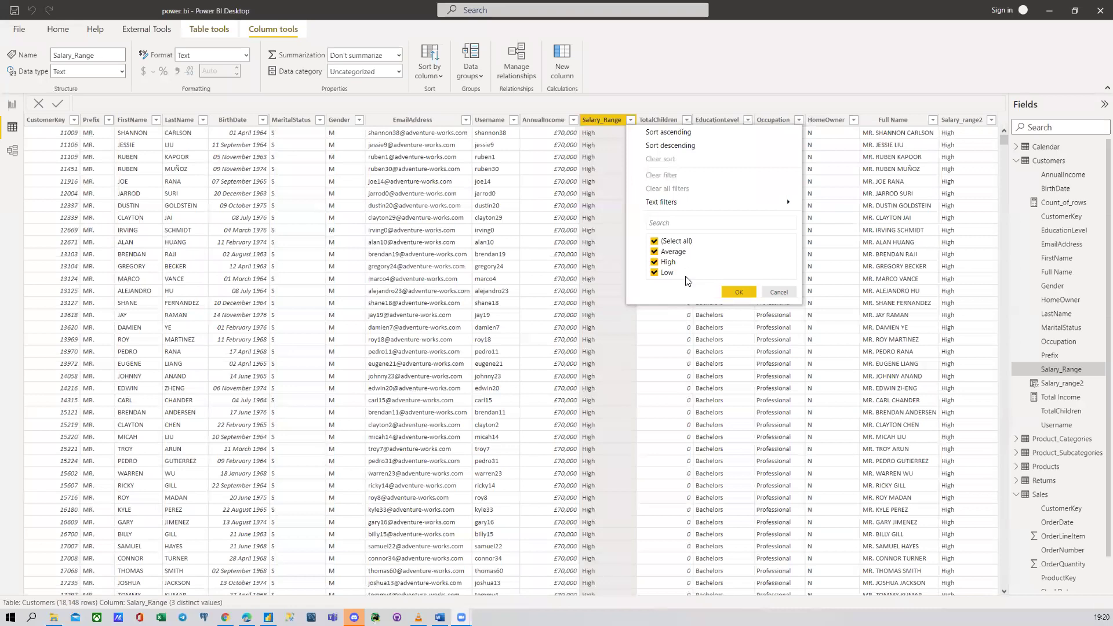
{"action": "left_click", "coordinate": [777, 292]}
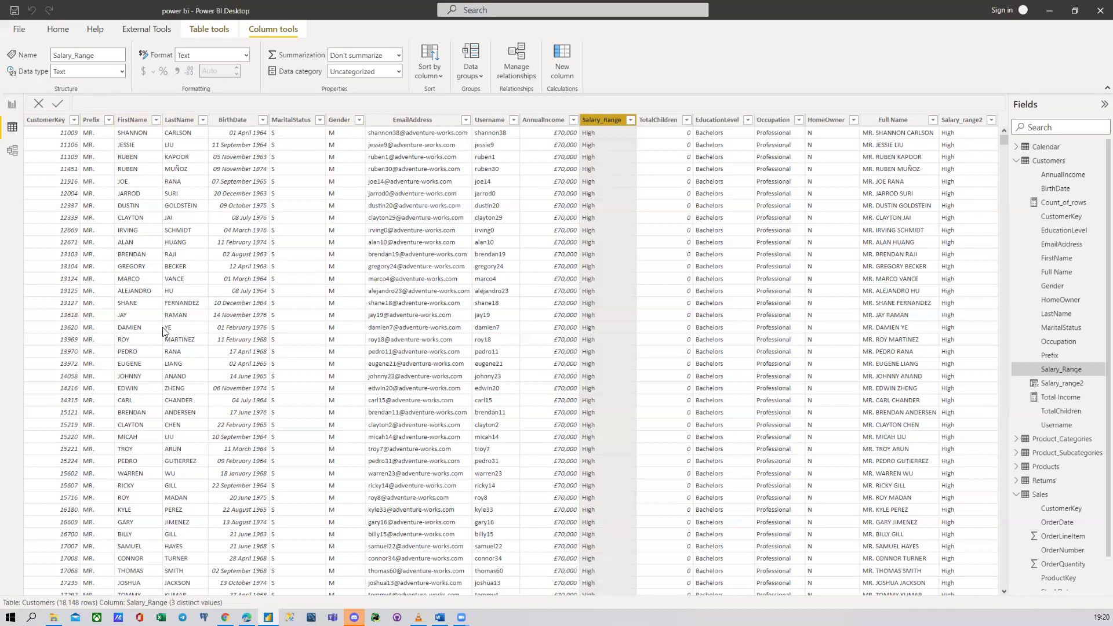
{"action": "right_click", "coordinate": [1040, 163]}
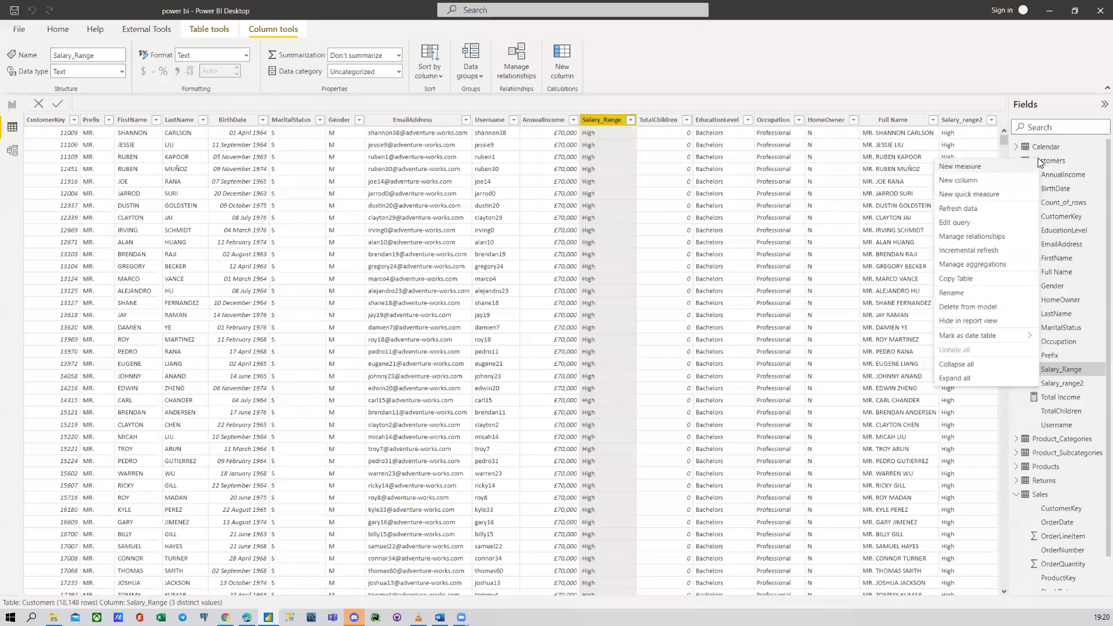
{"action": "left_click", "coordinate": [959, 166]}
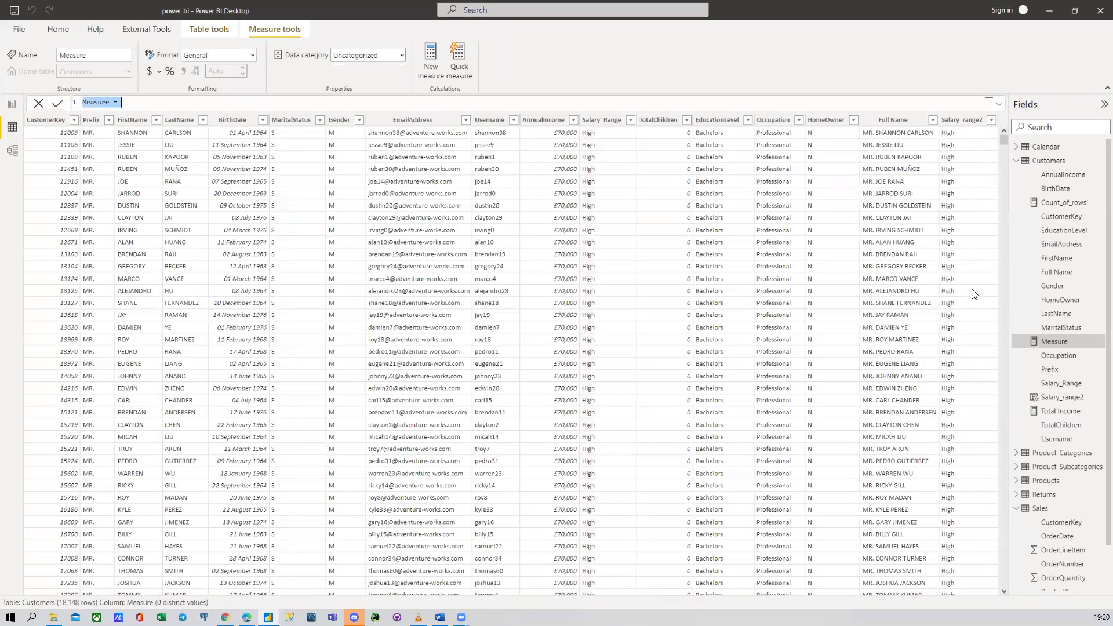
{"action": "left_click", "coordinate": [38, 105]}
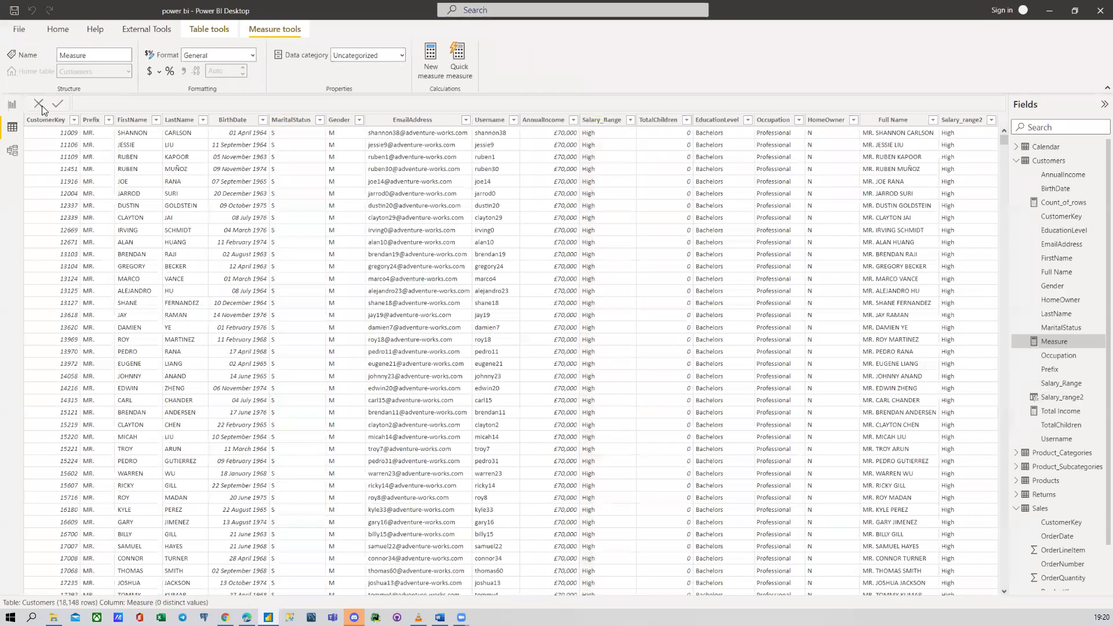
Step: Start a new measure in the Customers table and name it Count_of_customers
{"action": "right_click", "coordinate": [1036, 164]}
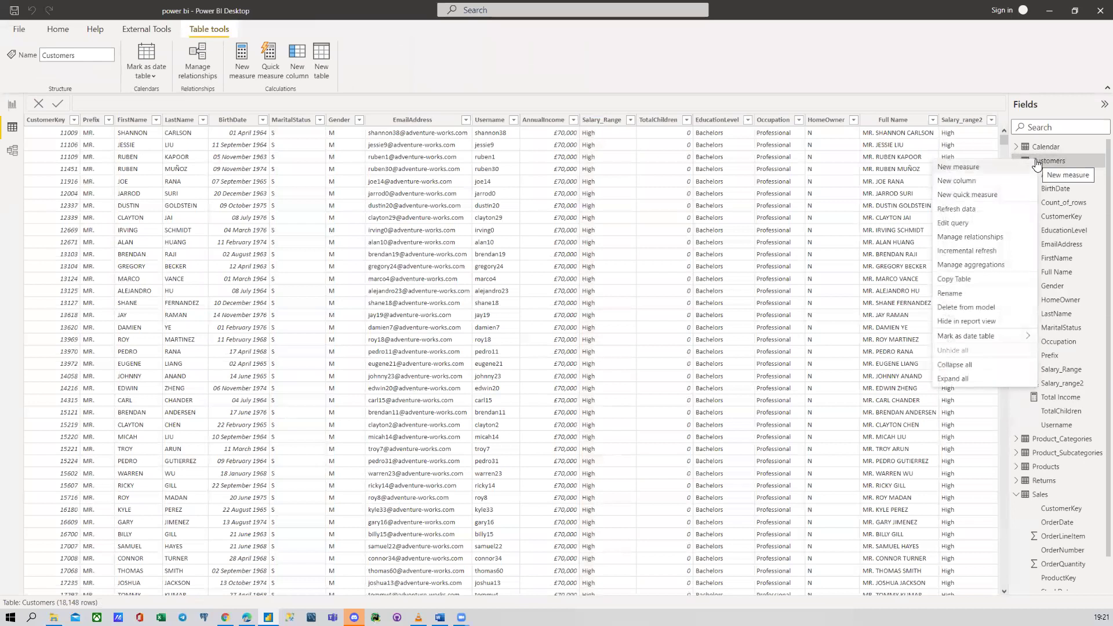
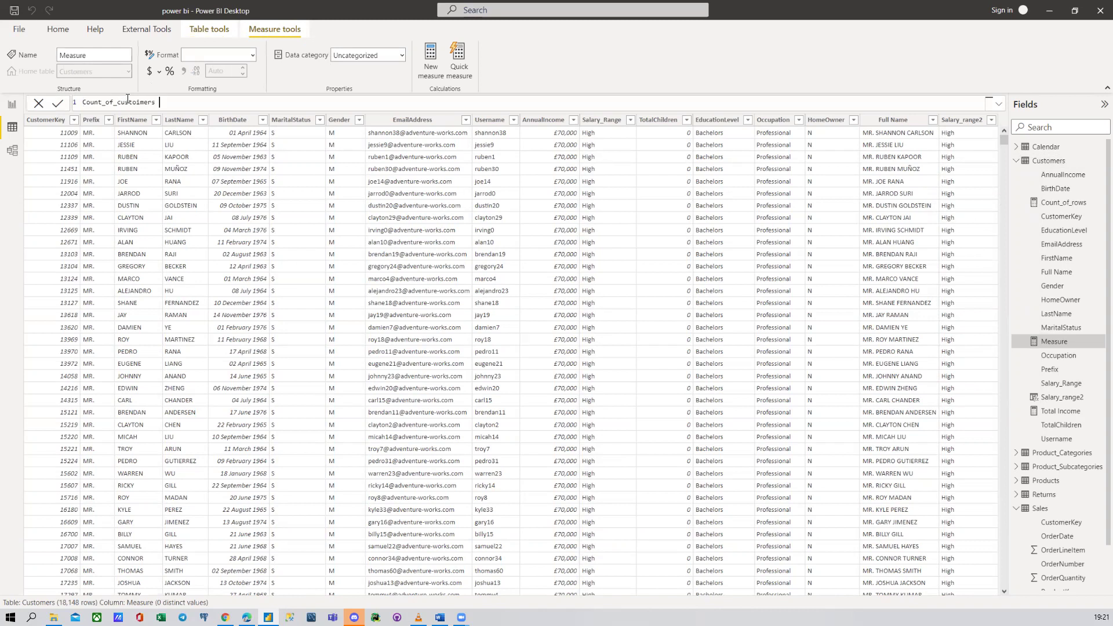
{"action": "key", "text": "BackSpace"}
{"action": "key", "text": "BackSpace"}
{"action": "key", "text": "BackSpace"}
{"action": "key", "text": "BackSpace"}
{"action": "key", "text": "BackSpace"}
{"action": "type", "text": "mers ="}
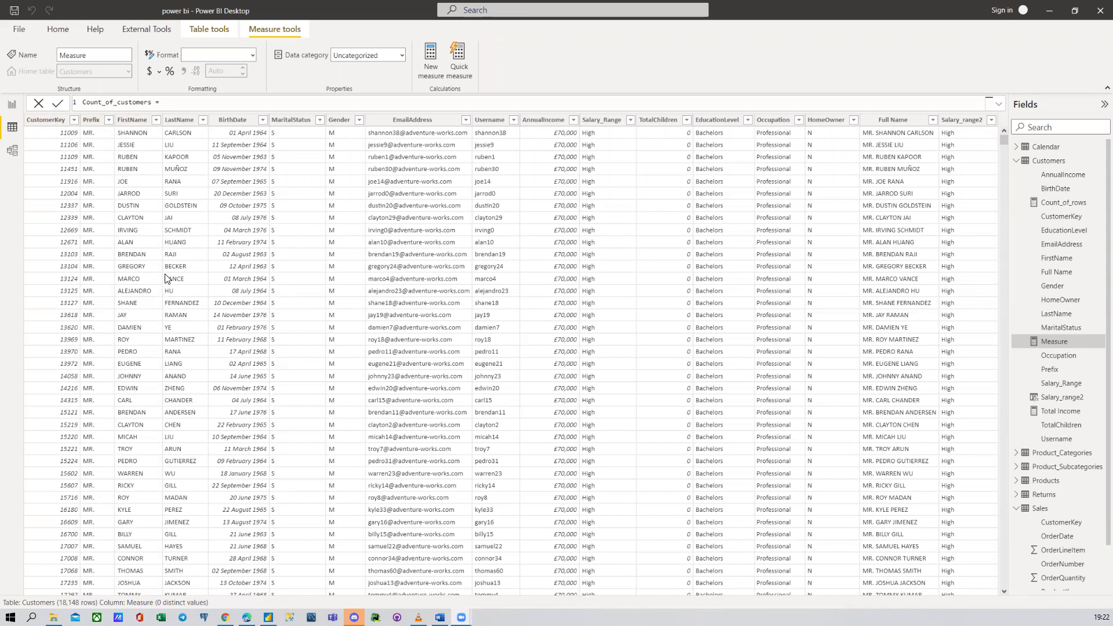
Step: Define the Count_of_customers measure as COUNTA(Customers[CustomerKey]) and commit the formula
{"action": "left_click", "coordinate": [192, 102]}
{"action": "type", "text": "COUNTA"}
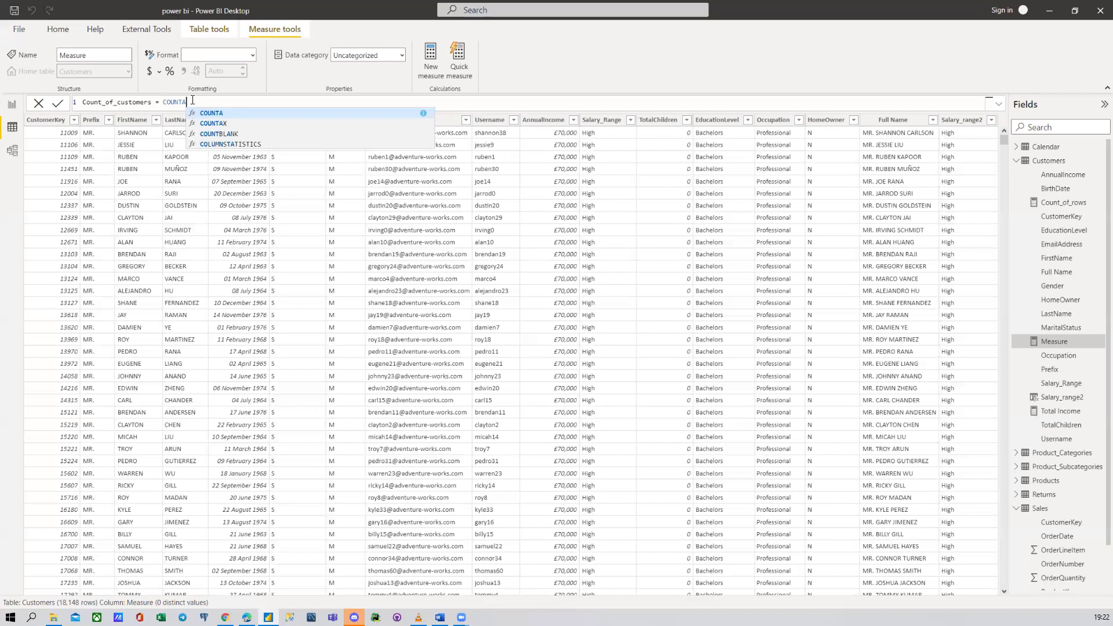
{"action": "type", "text": "("}
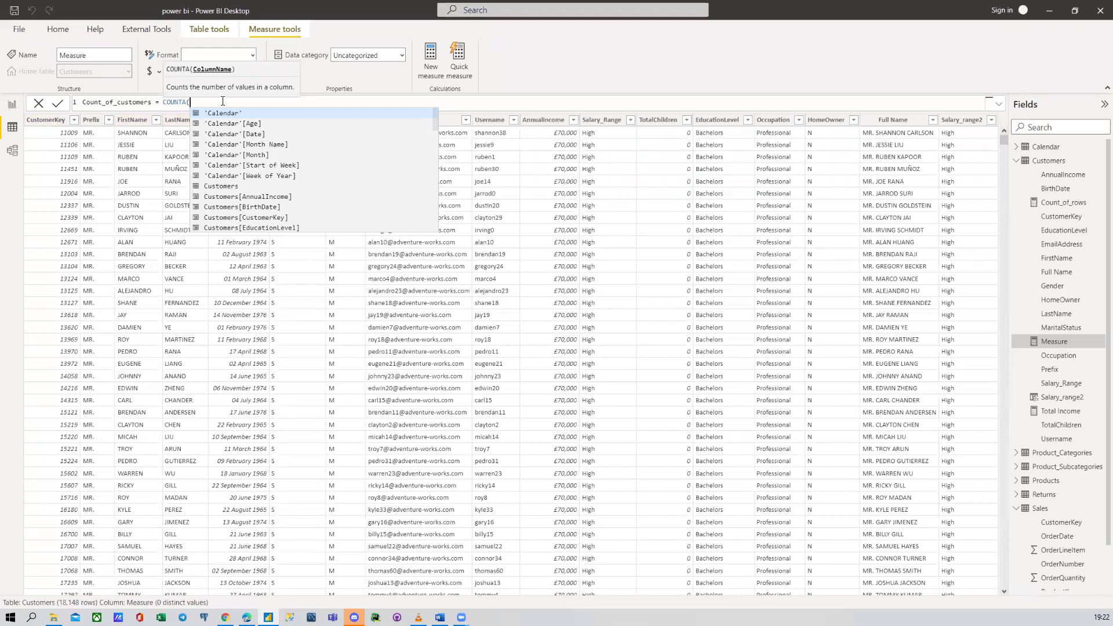
{"action": "type", "text": "CUSTOMER"}
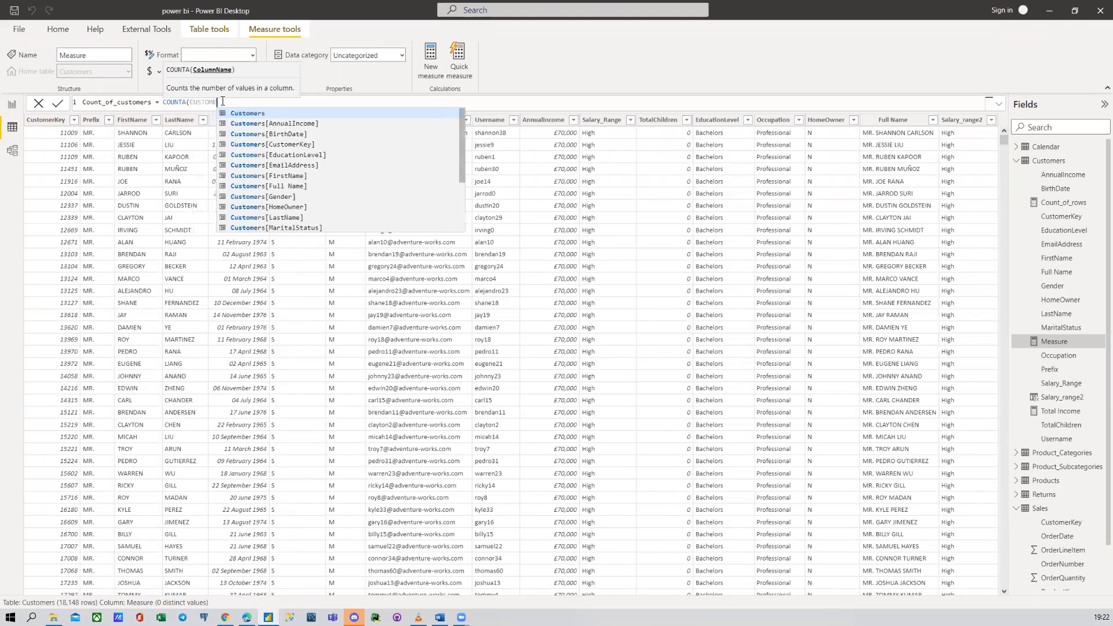
{"action": "type", "text": "KE"}
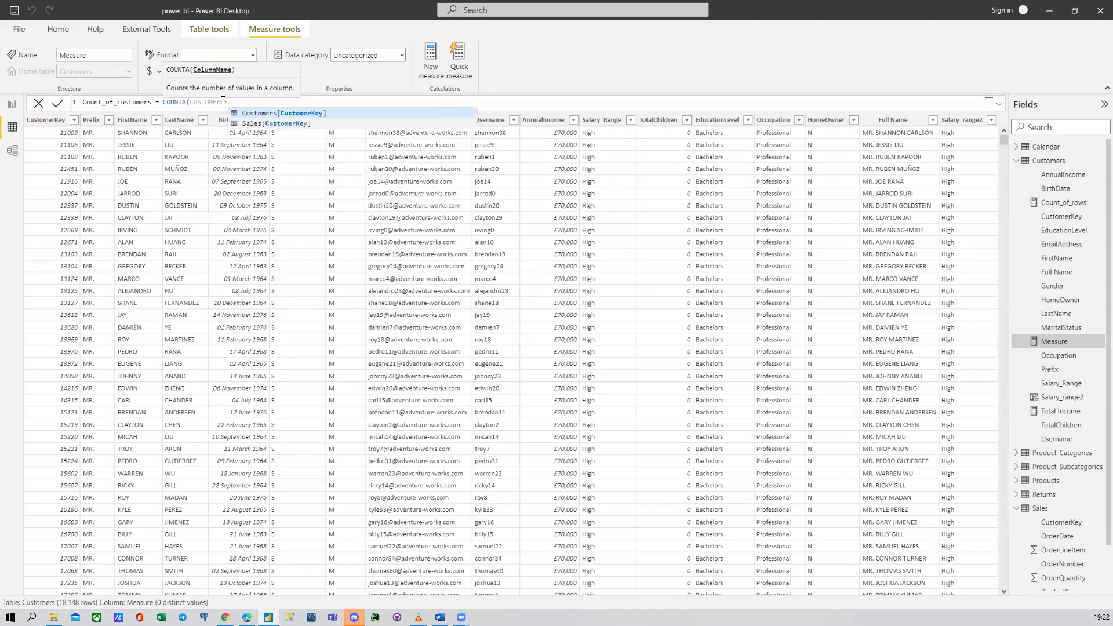
{"action": "left_click", "coordinate": [257, 110]}
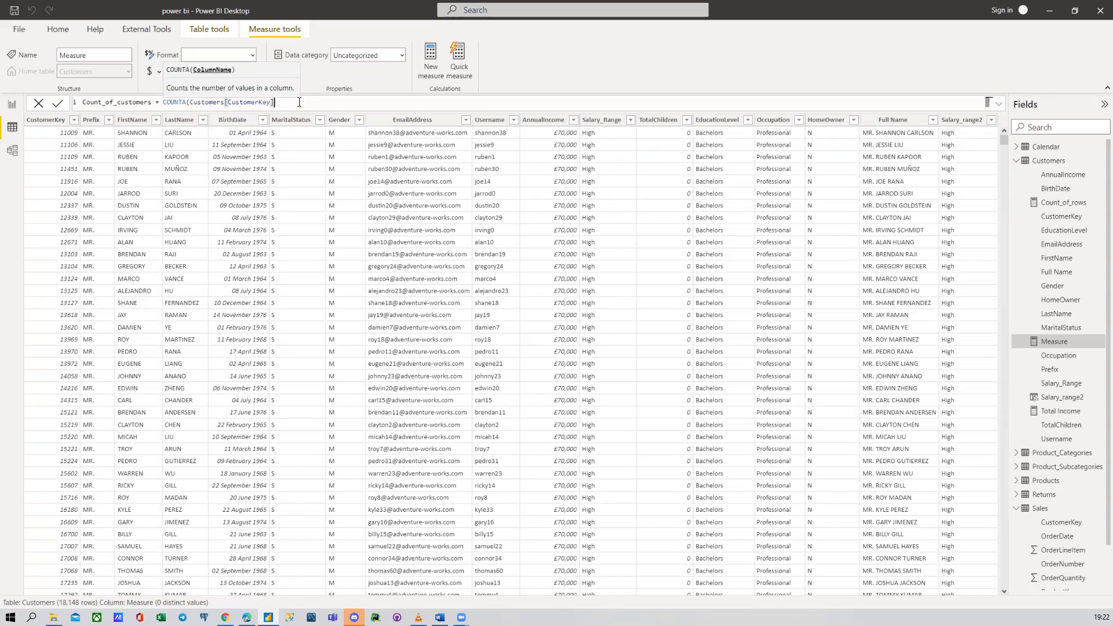
{"action": "type", "text": ")"}
{"action": "key", "text": "Return"}
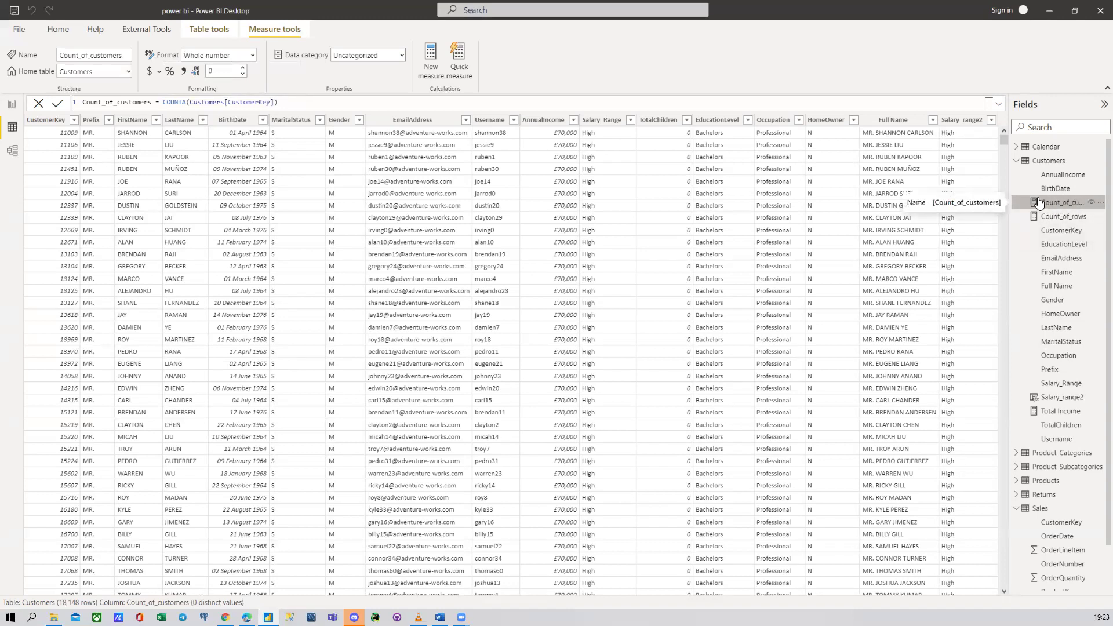
Step: Look over the blank report page, the model's relationship diagram and the Customers table data
{"action": "left_click", "coordinate": [12, 105]}
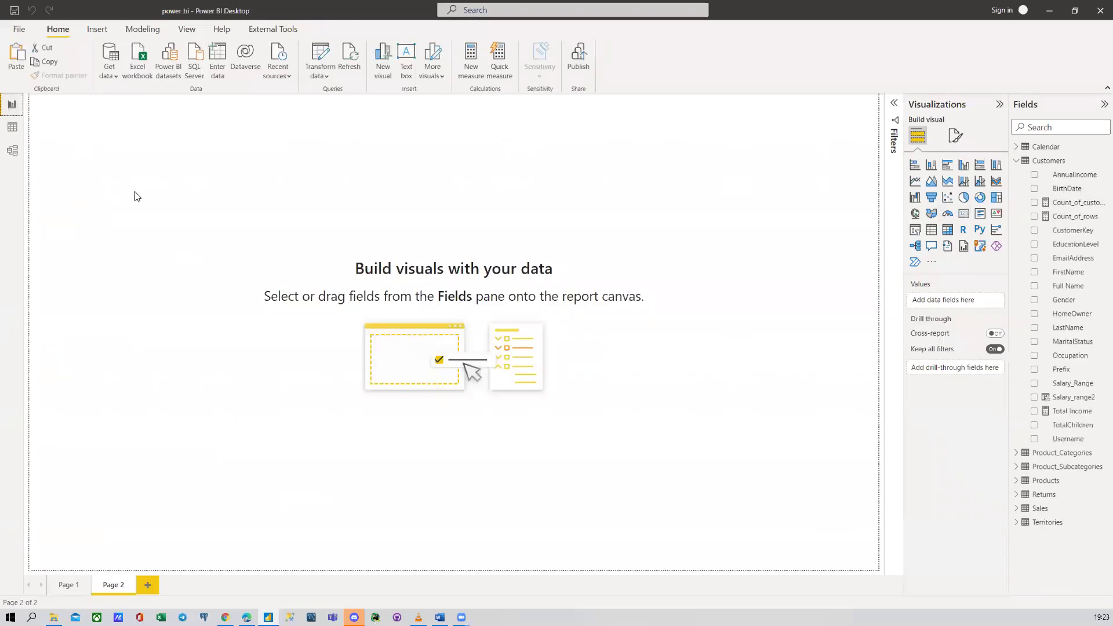
{"action": "left_click", "coordinate": [10, 153]}
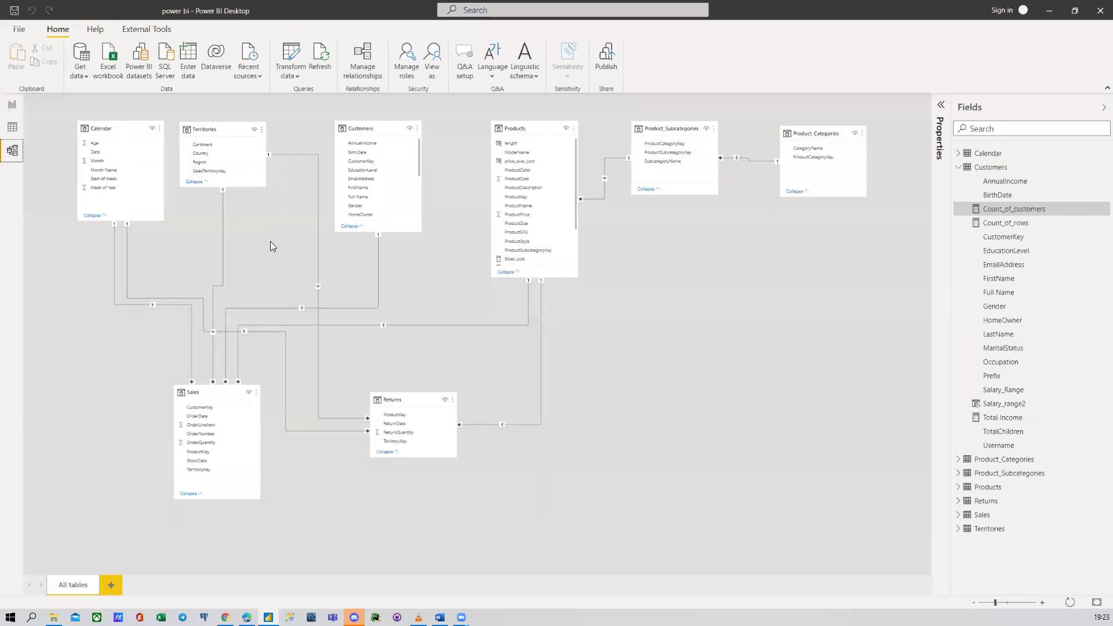
{"action": "left_click", "coordinate": [12, 127]}
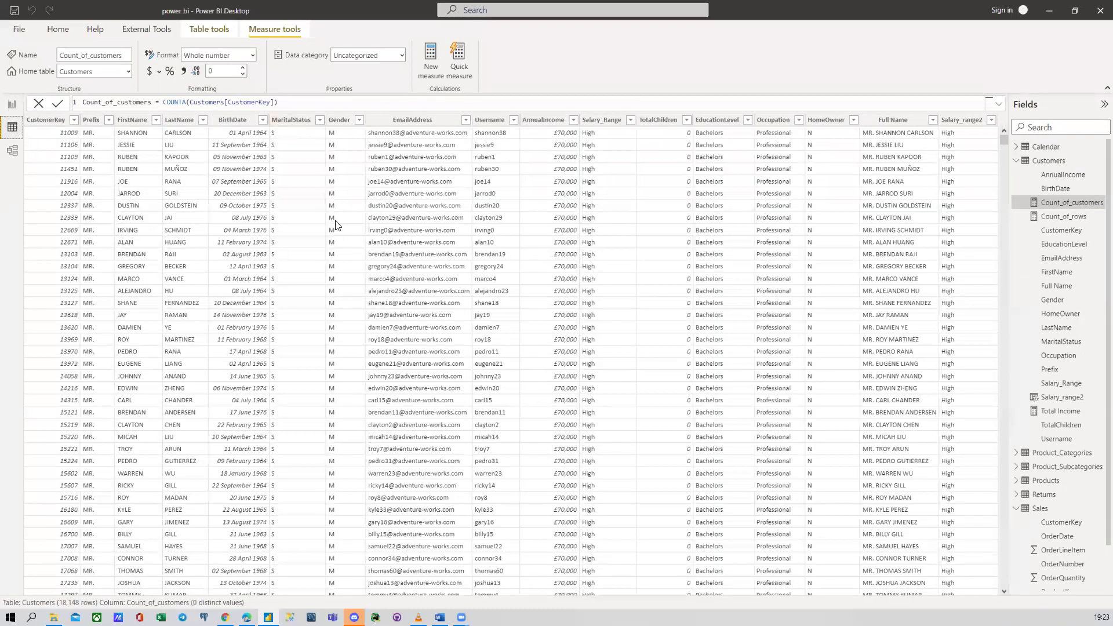
Step: Add an empty table visual to report Page 2 and move it away from the page corner towards the centre
{"action": "left_click", "coordinate": [12, 104]}
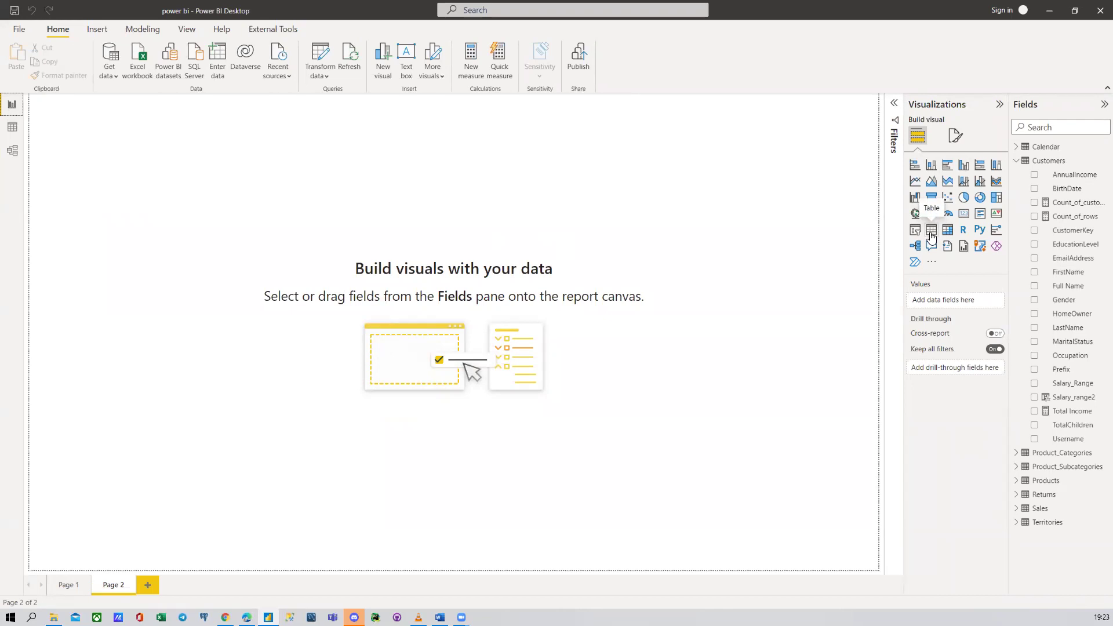
{"action": "left_click", "coordinate": [930, 232]}
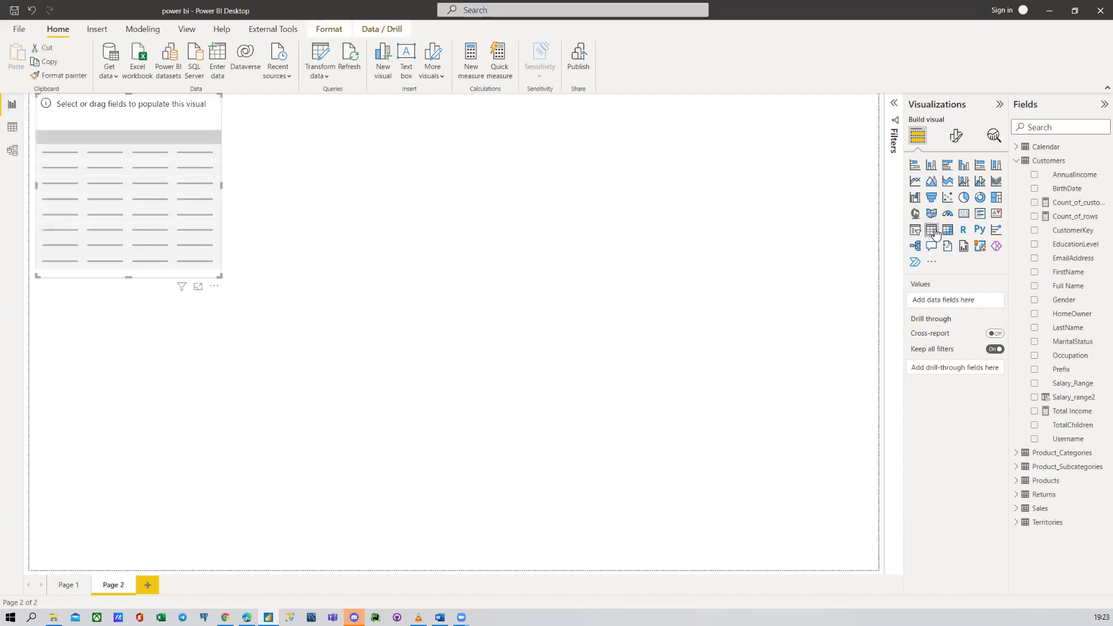
{"action": "left_click_drag", "start_coordinate": [114, 133], "coordinate": [294, 187]}
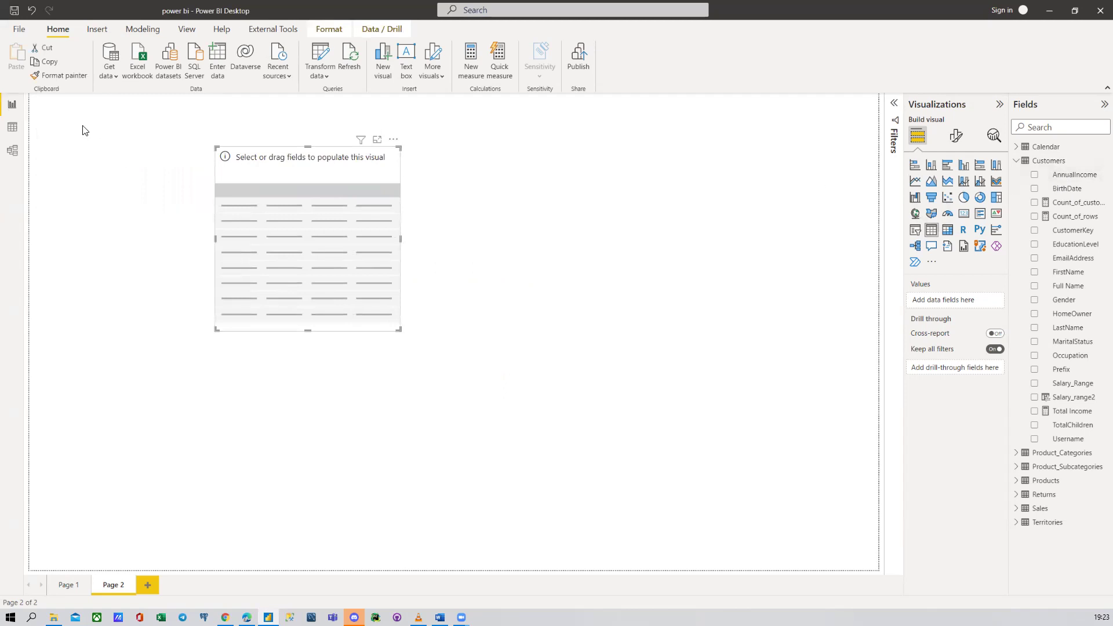
Step: Add the Customers Gender field to the empty table visual and move the table to the left side of the page
{"action": "left_click", "coordinate": [8, 132]}
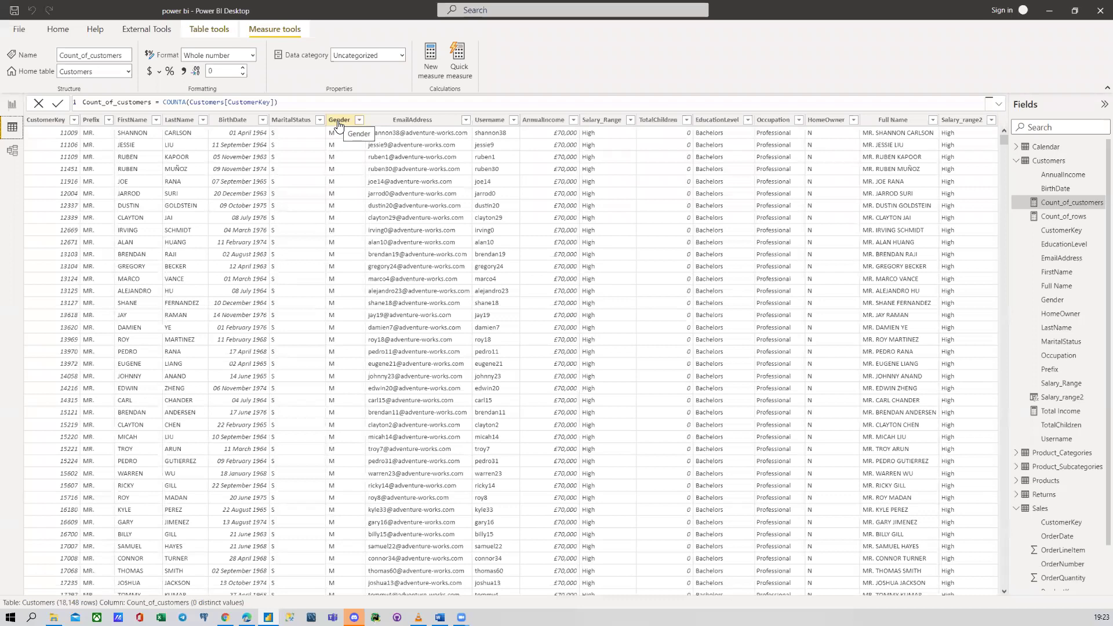
{"action": "left_click", "coordinate": [12, 104]}
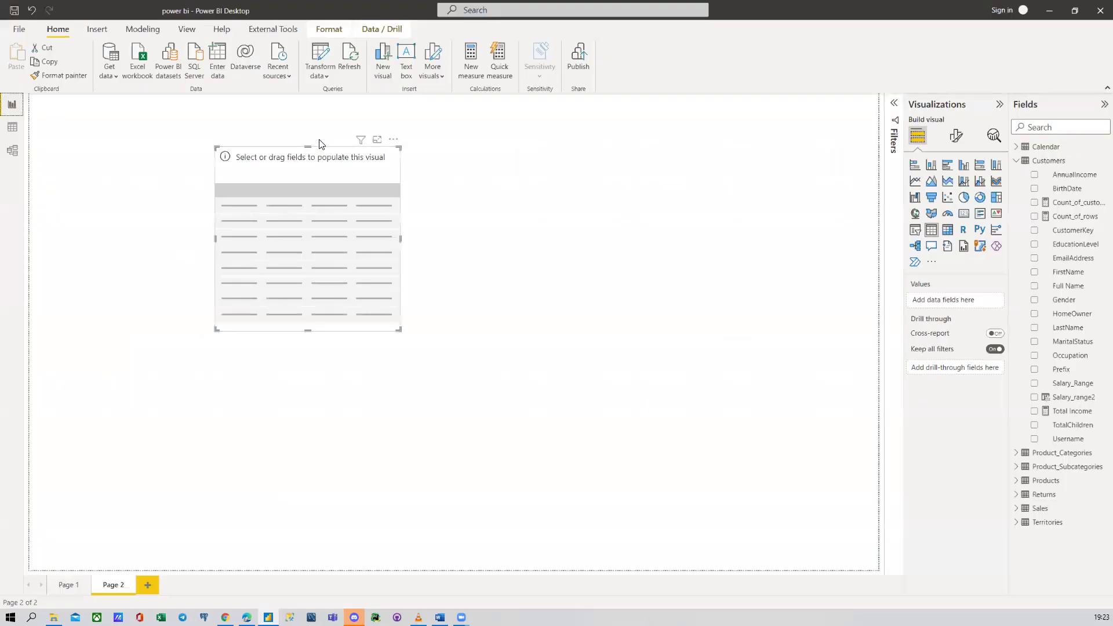
{"action": "left_click", "coordinate": [1035, 301]}
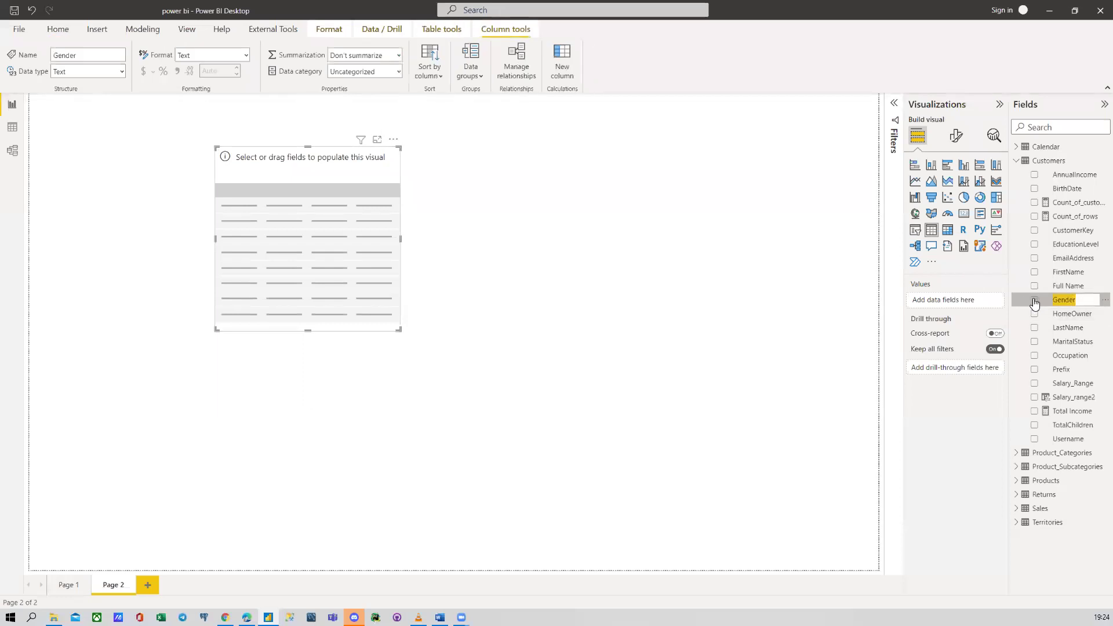
{"action": "left_click_drag", "start_coordinate": [297, 174], "coordinate": [403, 206]}
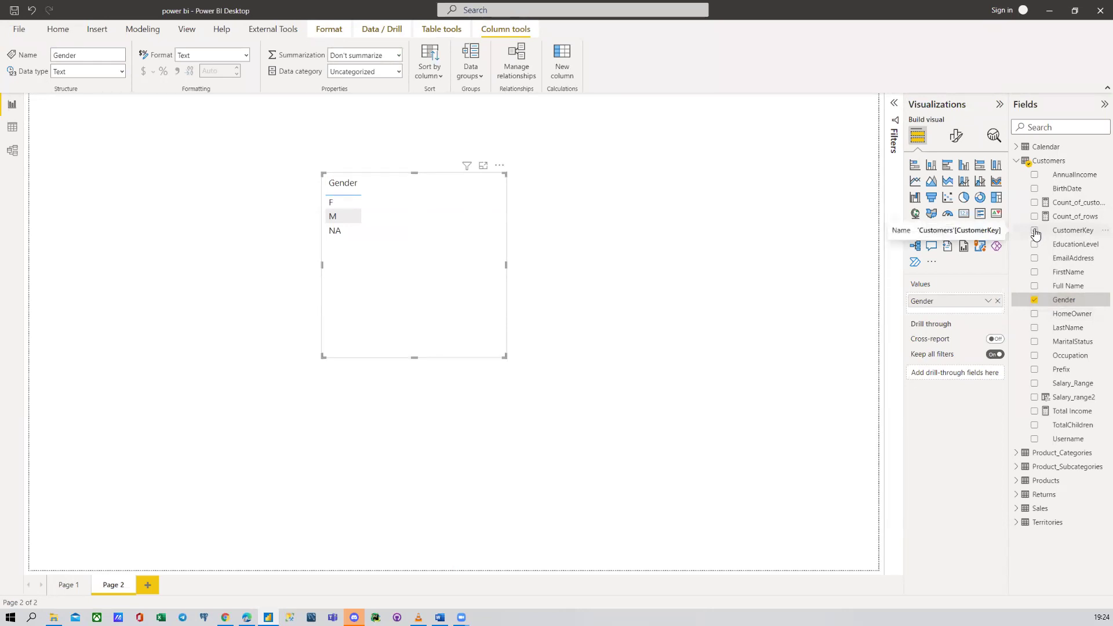
{"action": "left_click_drag", "start_coordinate": [437, 226], "coordinate": [192, 285]}
Step: Try a separate table visual holding only Count_of_customers, and delete it again
{"action": "left_click", "coordinate": [539, 218]}
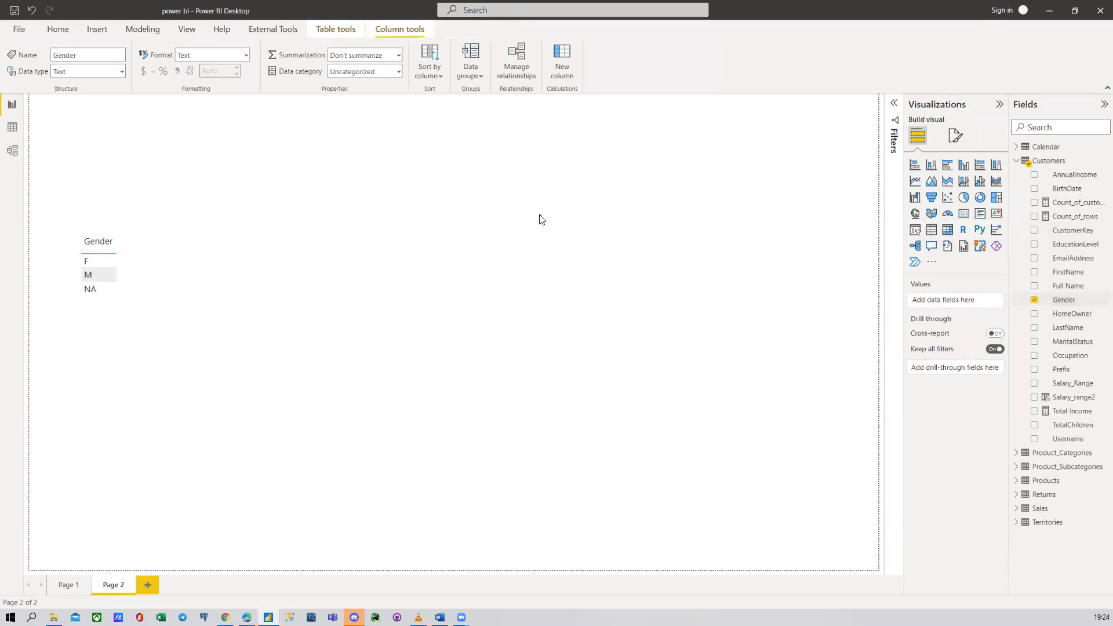
{"action": "left_click", "coordinate": [931, 229]}
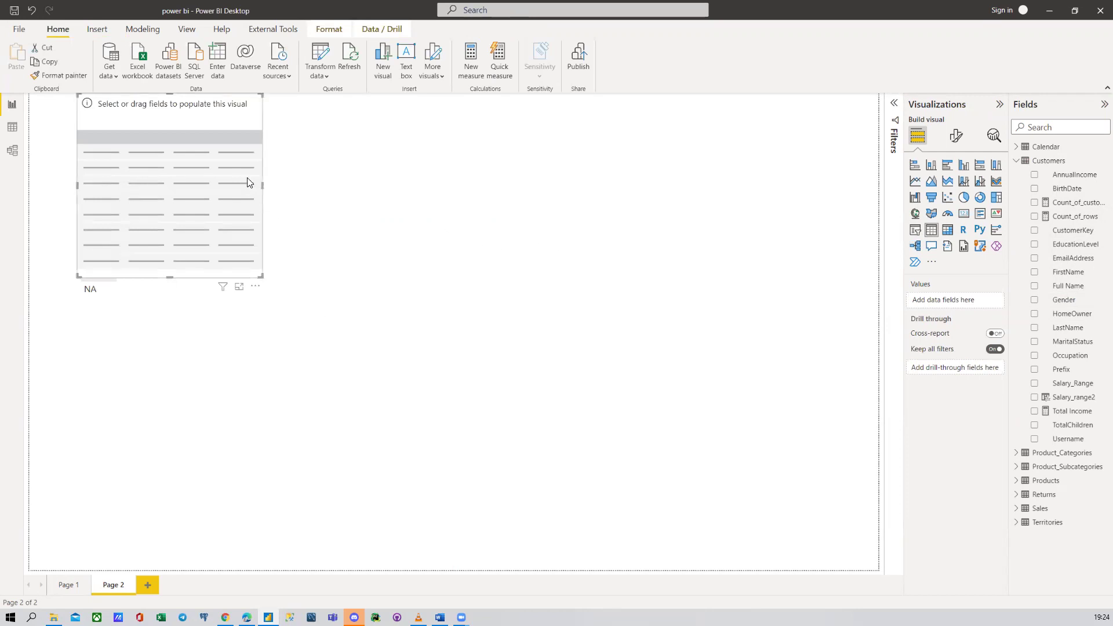
{"action": "left_click_drag", "start_coordinate": [259, 189], "coordinate": [658, 242]}
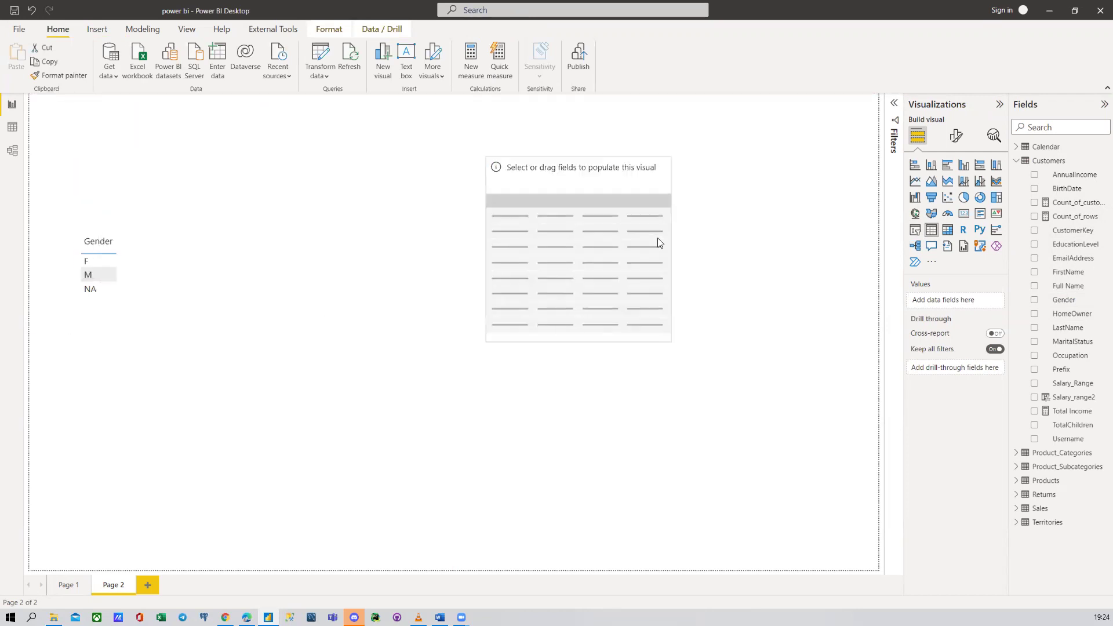
{"action": "left_click", "coordinate": [1034, 203]}
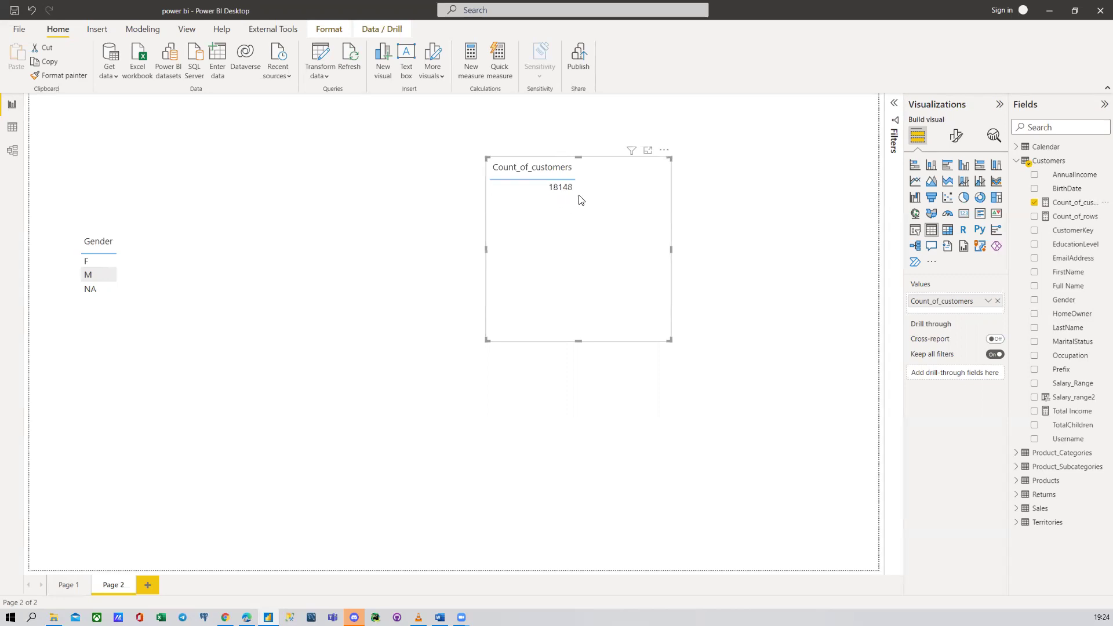
{"action": "key", "text": "Delete"}
Step: Add Count_of_customers to the Gender table near the page centre and check the distinct Gender values in the Customers data
{"action": "left_click_drag", "start_coordinate": [180, 270], "coordinate": [486, 223]}
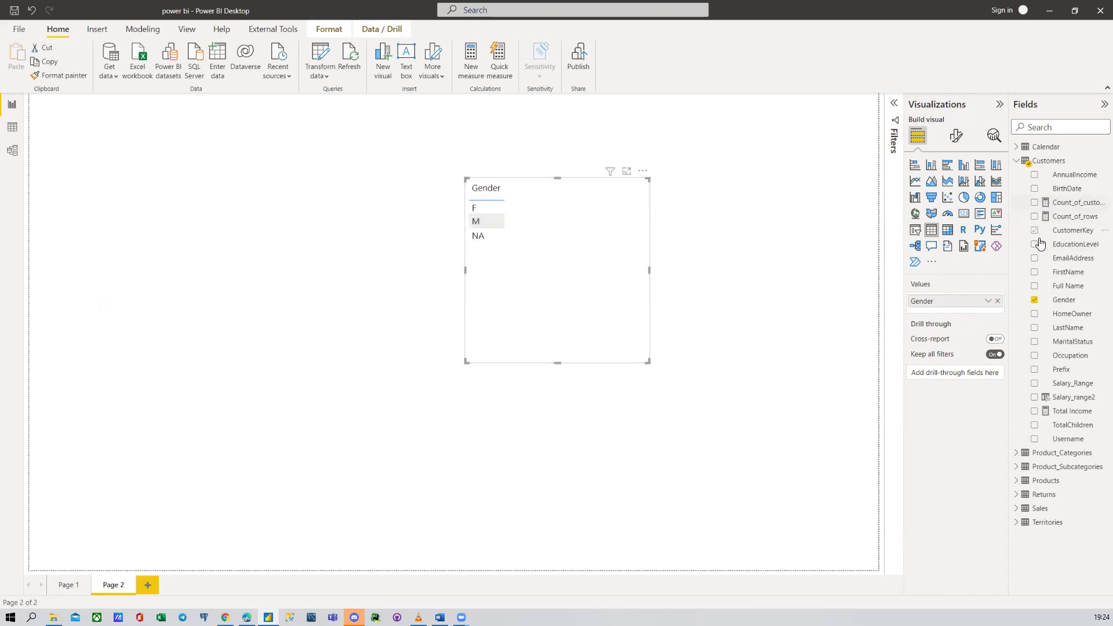
{"action": "left_click", "coordinate": [1035, 203]}
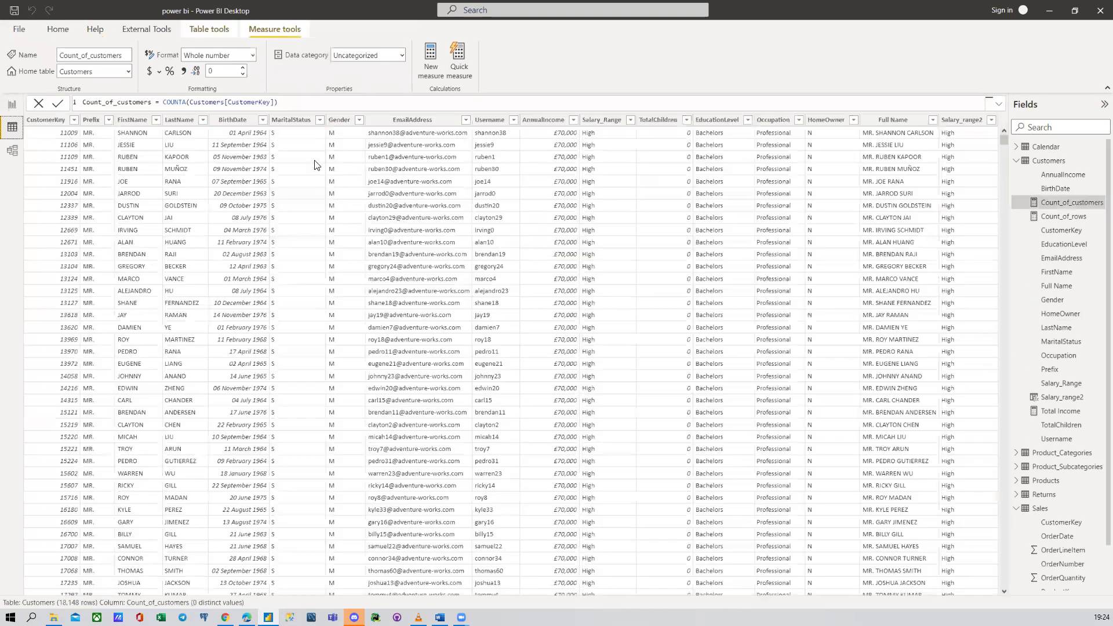
{"action": "left_click", "coordinate": [360, 120]}
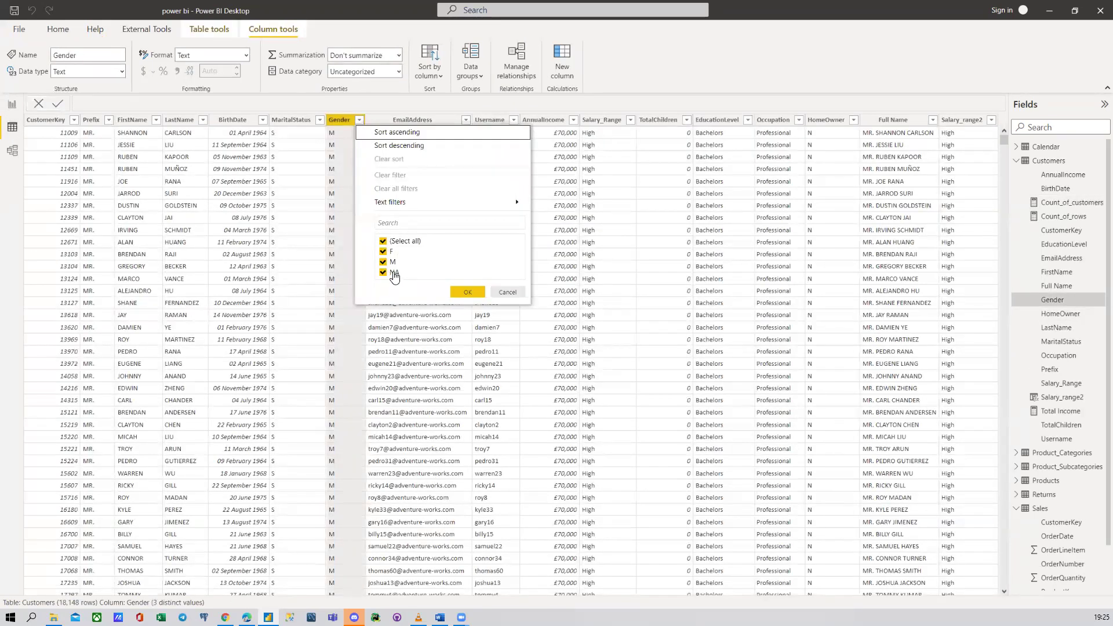
{"action": "left_click", "coordinate": [505, 291]}
{"action": "left_click", "coordinate": [13, 104]}
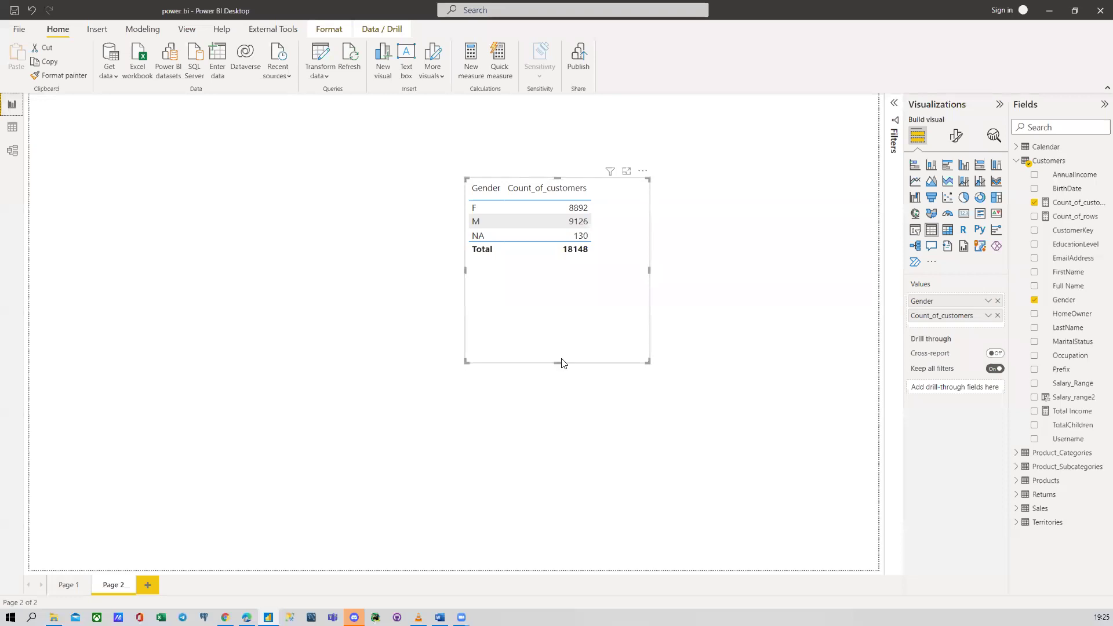
Step: Shorten the gender count table to fit its rows and move it towards the upper left of the page
{"action": "left_click_drag", "start_coordinate": [557, 361], "coordinate": [549, 272]}
{"action": "left_click_drag", "start_coordinate": [631, 224], "coordinate": [614, 245]}
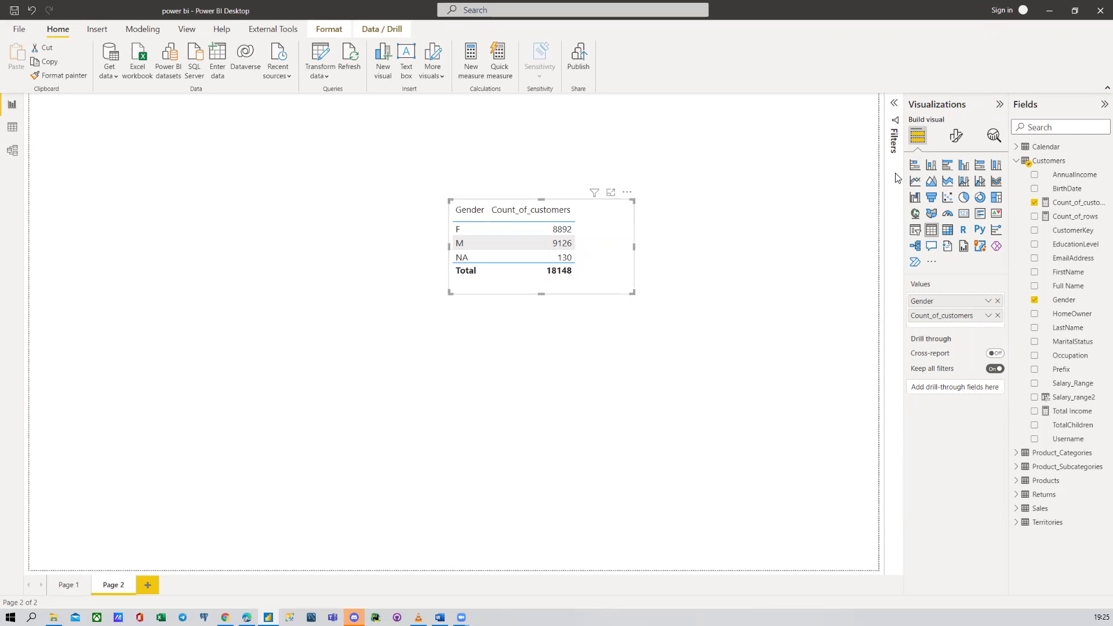
{"action": "left_click_drag", "start_coordinate": [564, 260], "coordinate": [417, 232]}
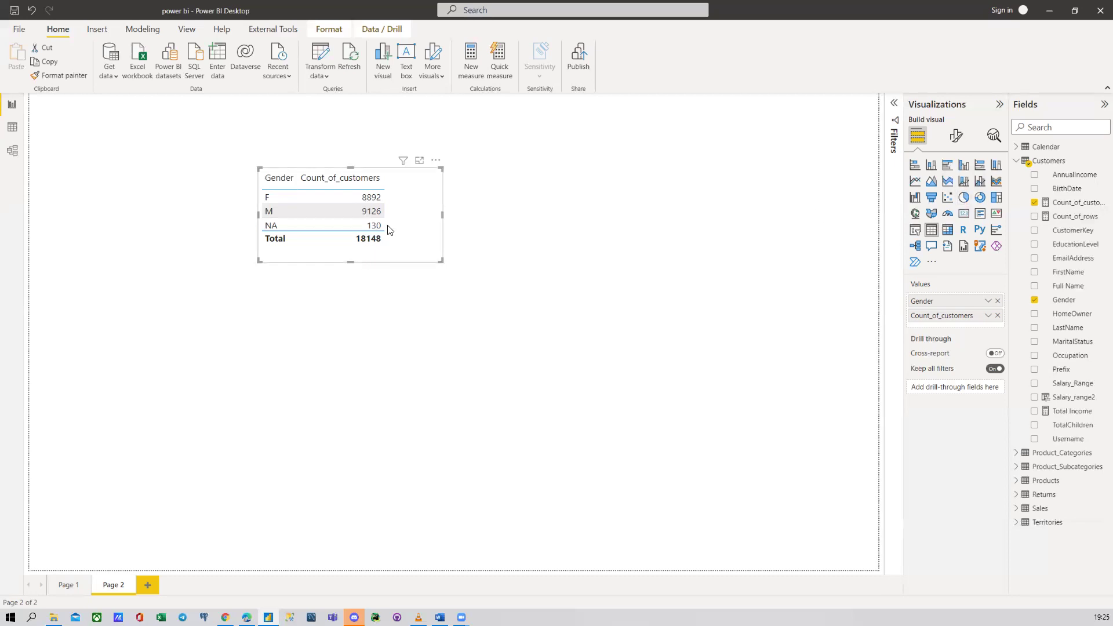
Step: Convert the gender count table to a pie chart, enlarge it and move it to the middle of the page
{"action": "left_click", "coordinate": [964, 199]}
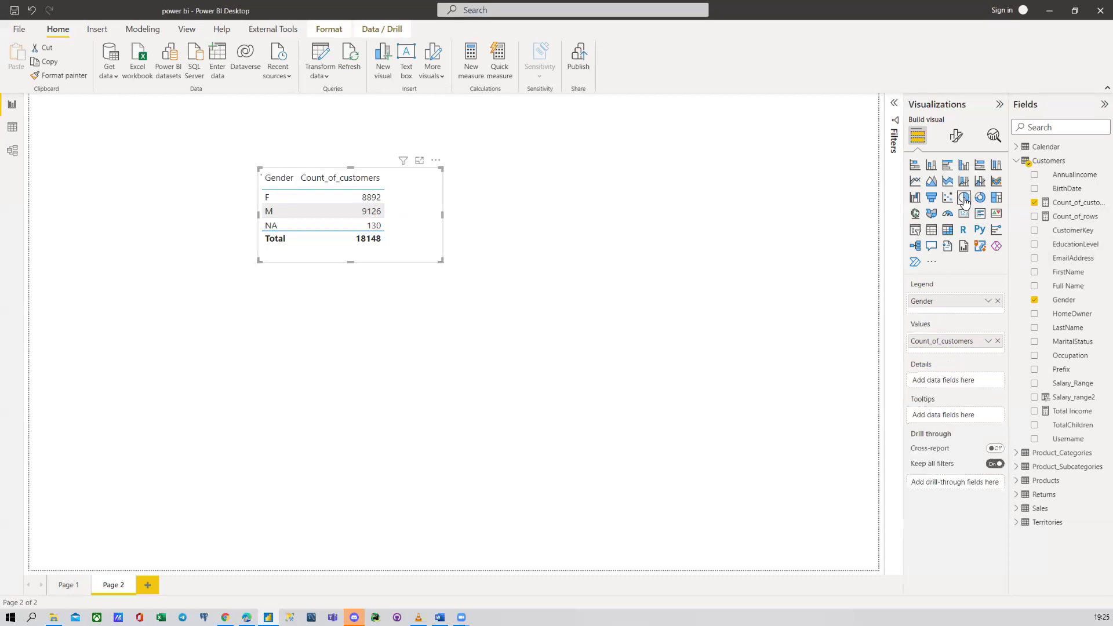
{"action": "left_click_drag", "start_coordinate": [437, 231], "coordinate": [667, 352]}
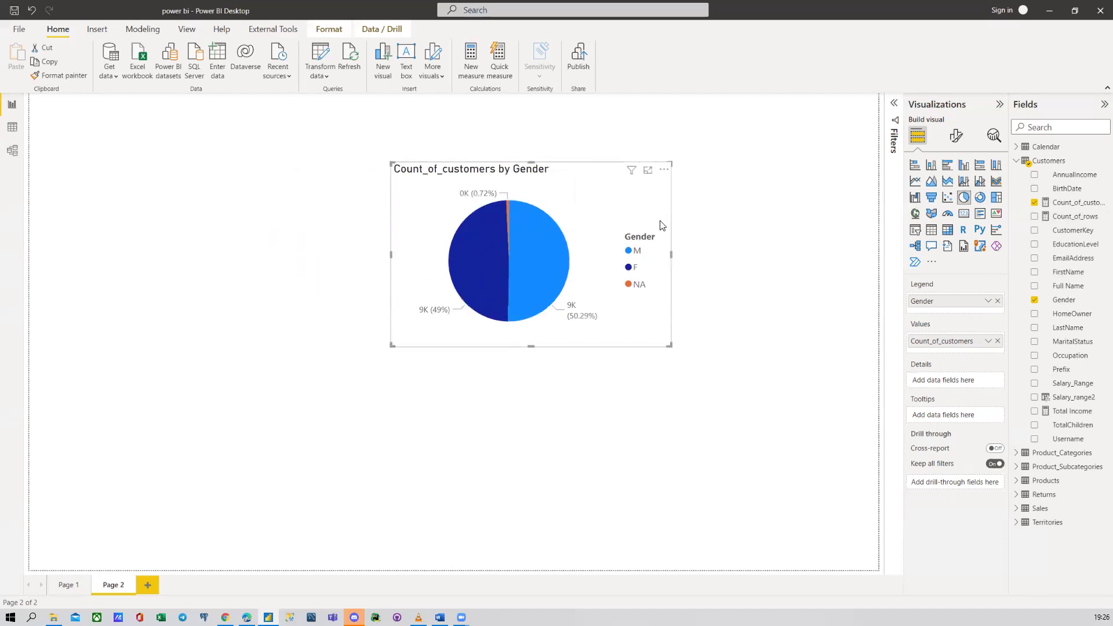
{"action": "left_click_drag", "start_coordinate": [629, 191], "coordinate": [634, 198]}
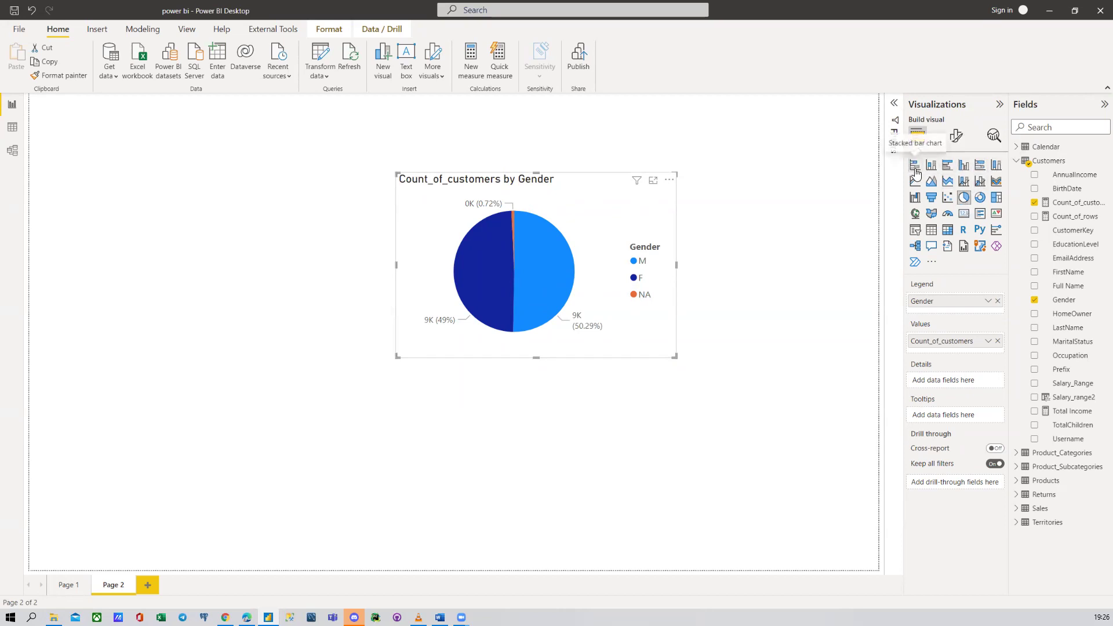
Step: Try the gender count visual as a clustered column chart, a treemap and a pie chart
{"action": "left_click", "coordinate": [963, 167]}
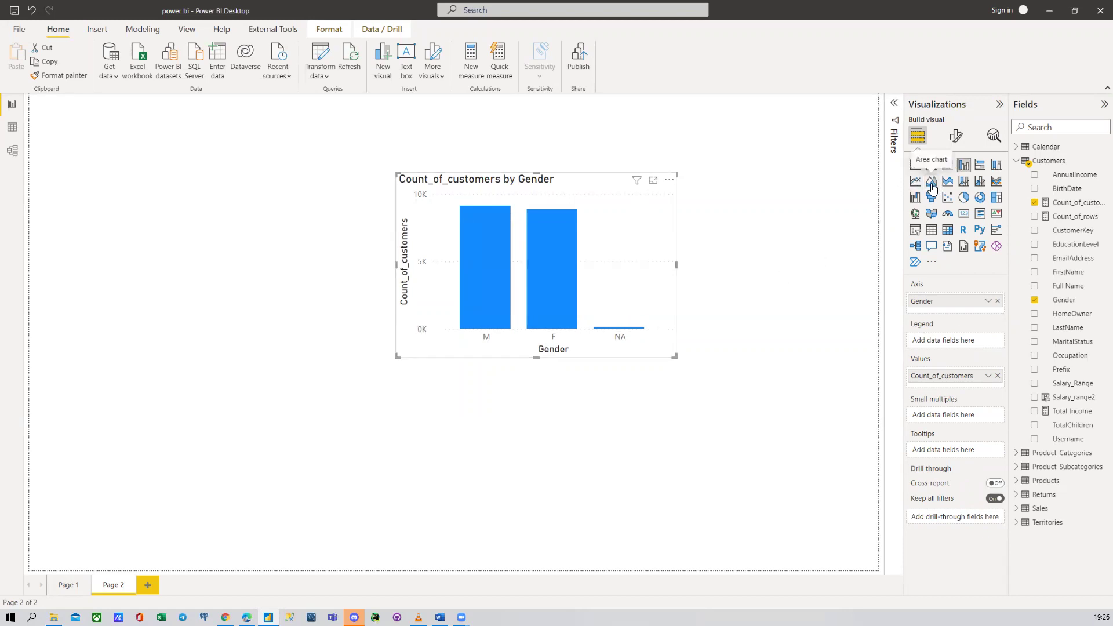
{"action": "left_click", "coordinate": [996, 197]}
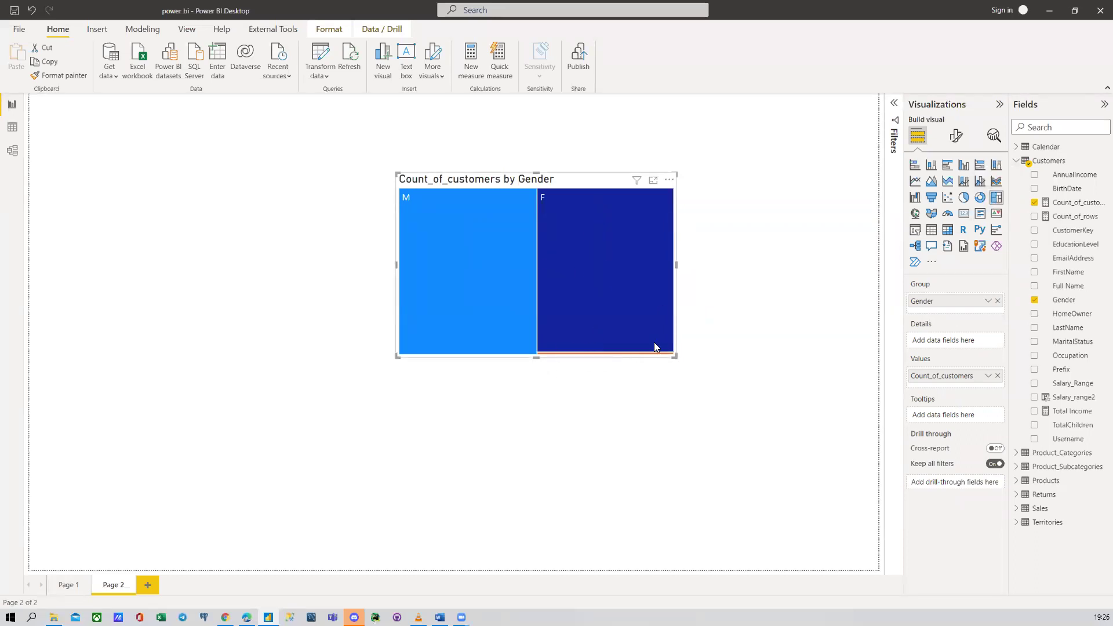
{"action": "mouse_move", "coordinate": [642, 355]}
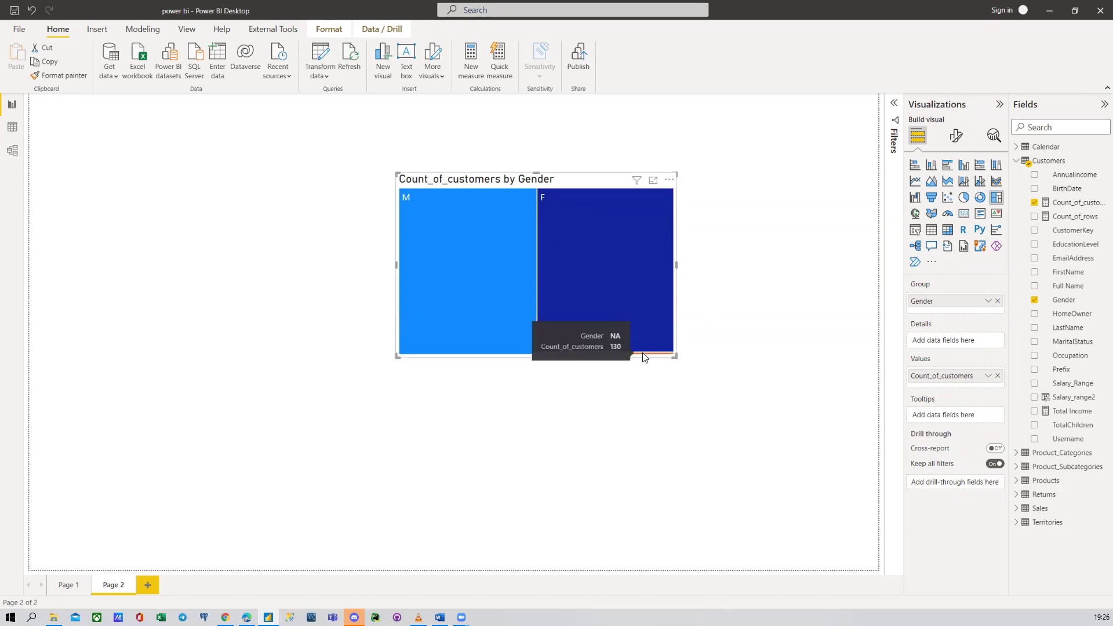
{"action": "left_click", "coordinate": [964, 199]}
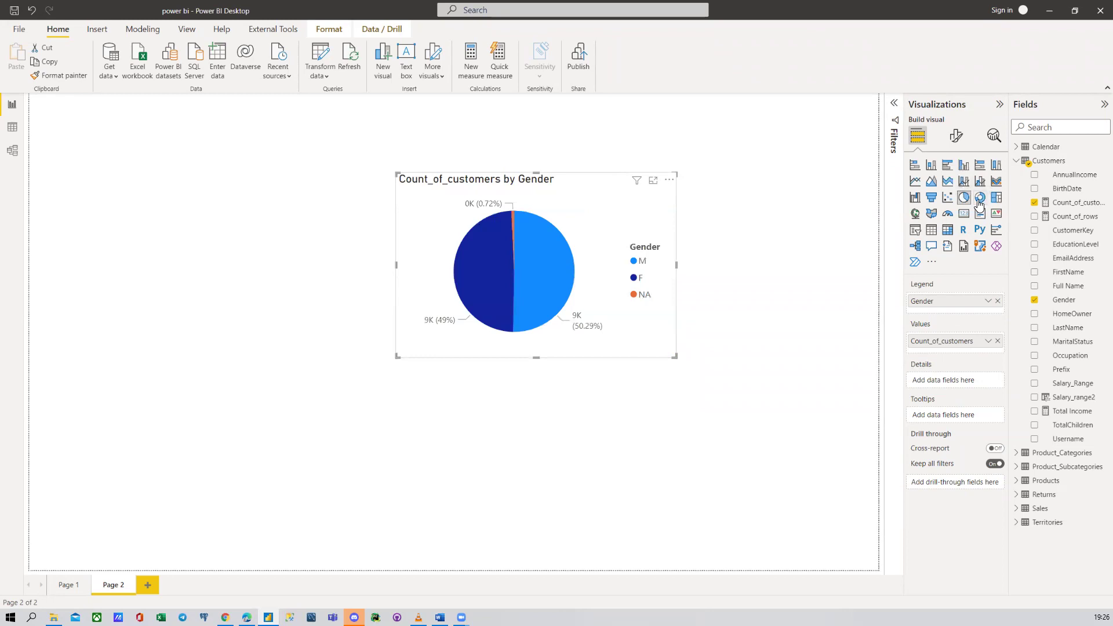
Step: Convert the gender count visual to a donut chart, shrink it and place it in the page's upper-left corner
{"action": "left_click", "coordinate": [979, 198]}
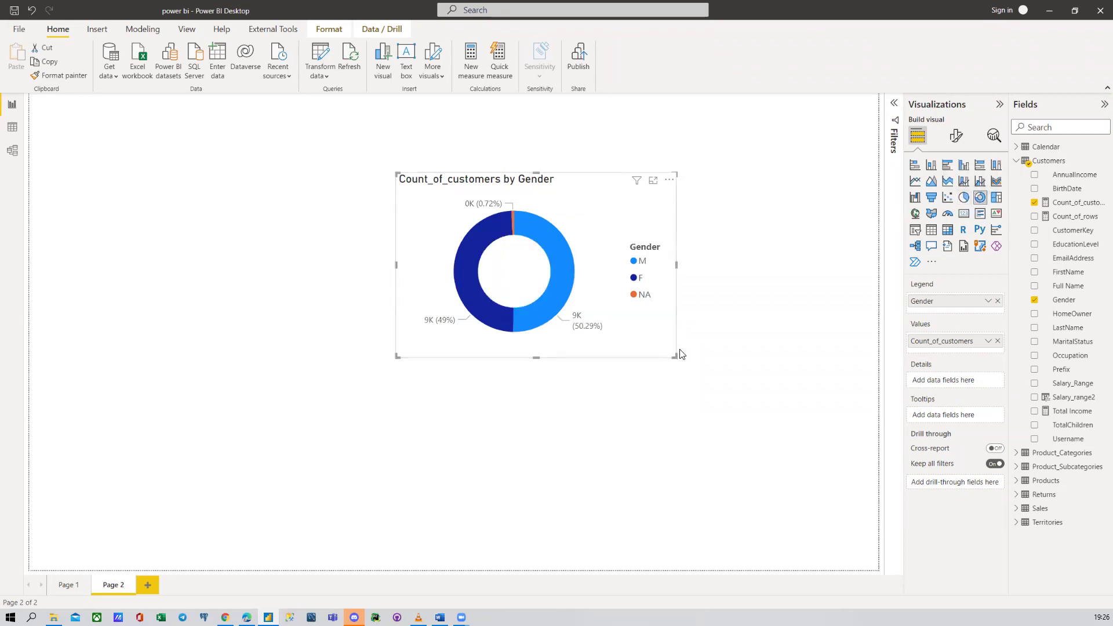
{"action": "left_click_drag", "start_coordinate": [675, 357], "coordinate": [221, 243]}
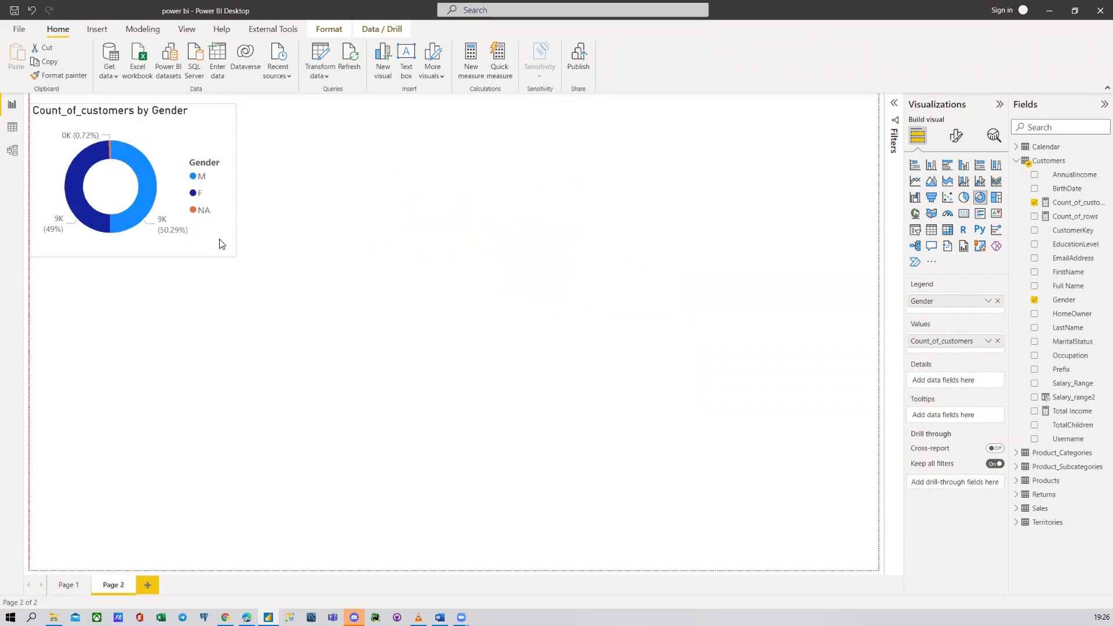
Step: Look over the Customers table data for another grouping column and select MaritalStatus
{"action": "left_click", "coordinate": [12, 127]}
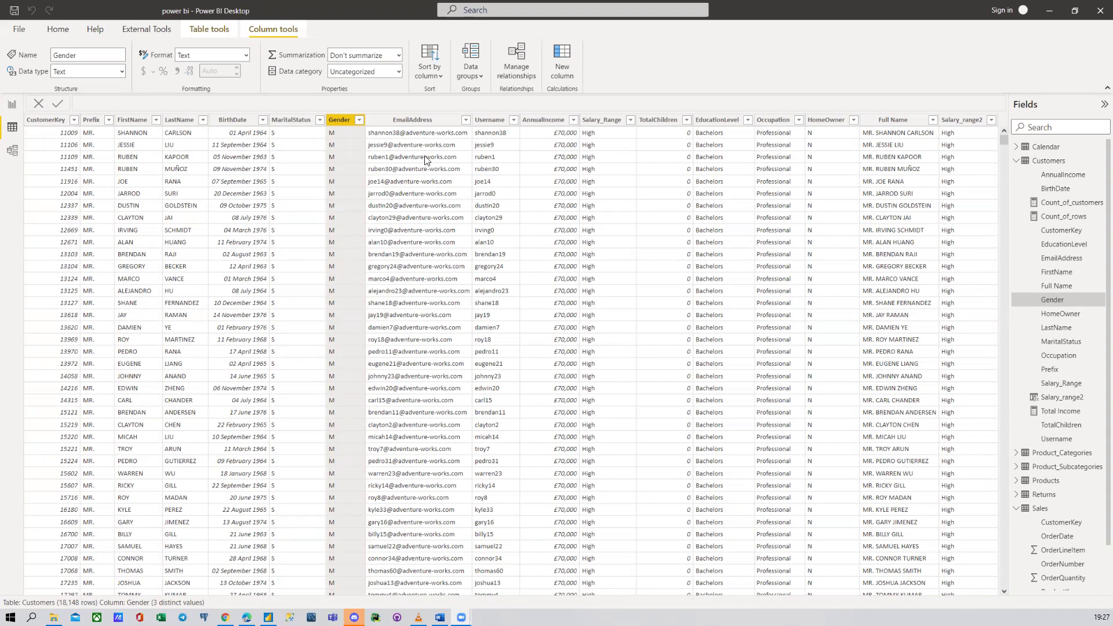
{"action": "left_click", "coordinate": [12, 104]}
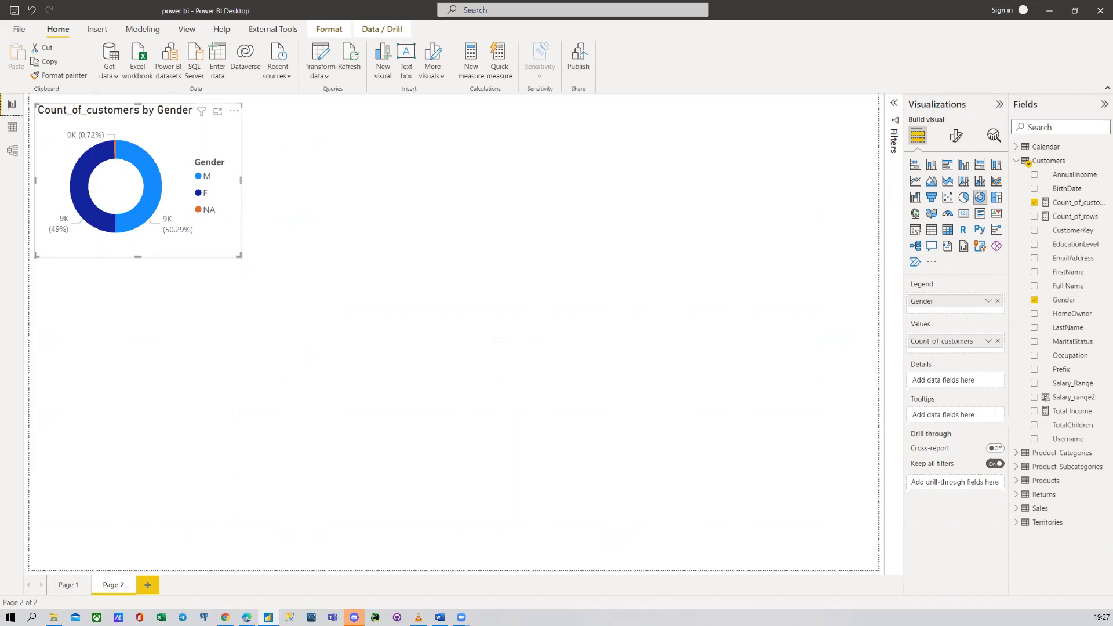
{"action": "left_click", "coordinate": [13, 128]}
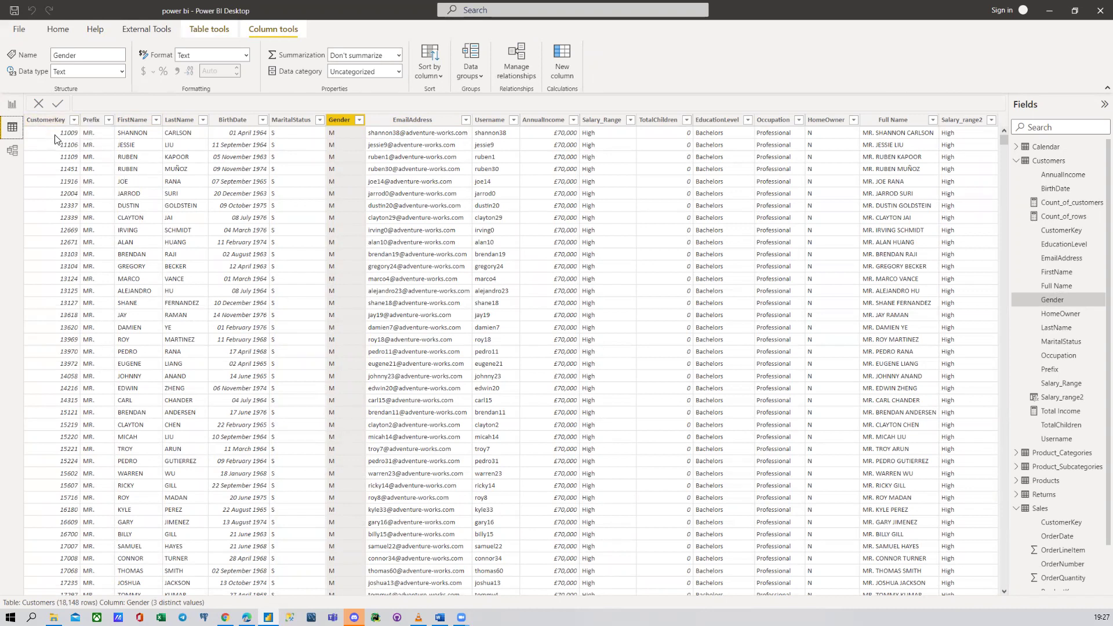
{"action": "left_click", "coordinate": [12, 127]}
{"action": "left_click", "coordinate": [295, 120]}
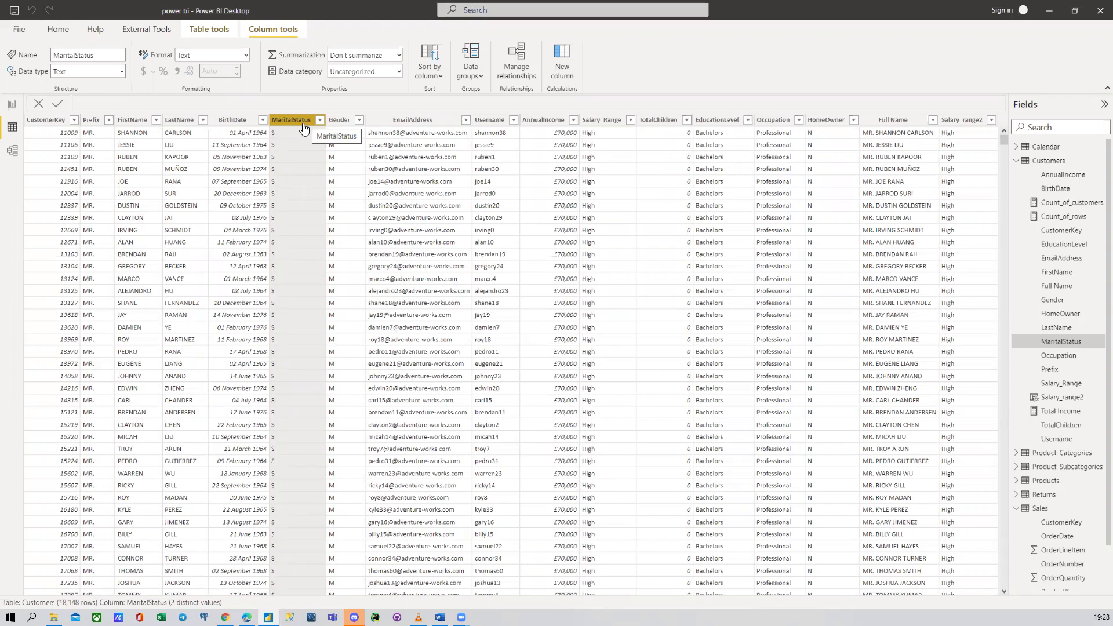
Step: Create a new table visual from the MaritalStatus field on Page 2 and place it beside the donut chart
{"action": "left_click", "coordinate": [12, 105]}
{"action": "left_click", "coordinate": [327, 183]}
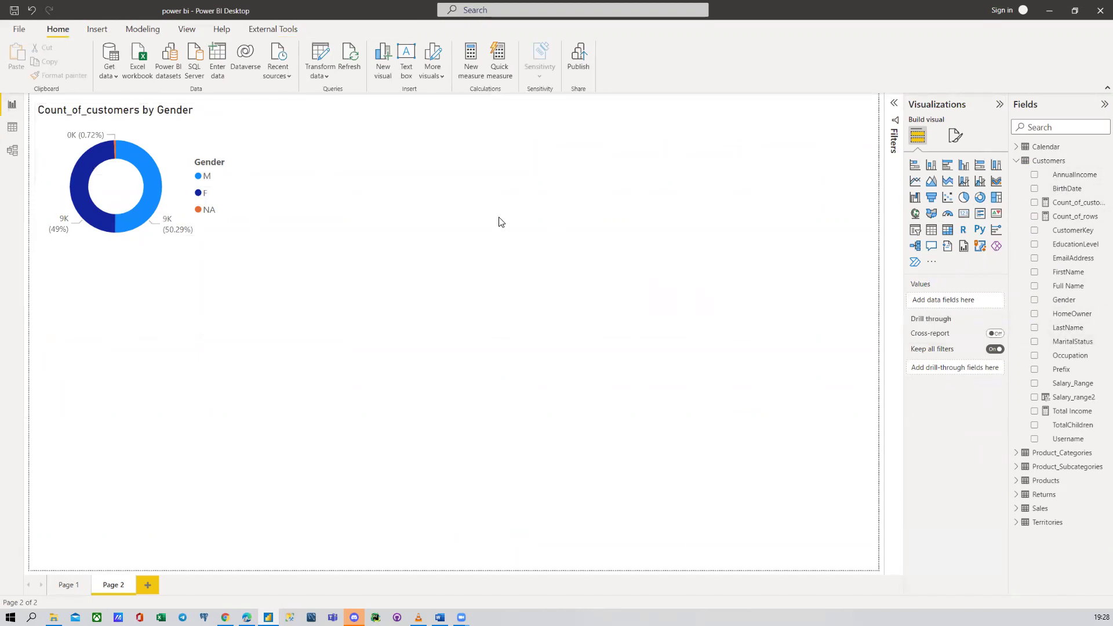
{"action": "left_click", "coordinate": [1036, 343]}
{"action": "left_click_drag", "start_coordinate": [166, 336], "coordinate": [583, 201]}
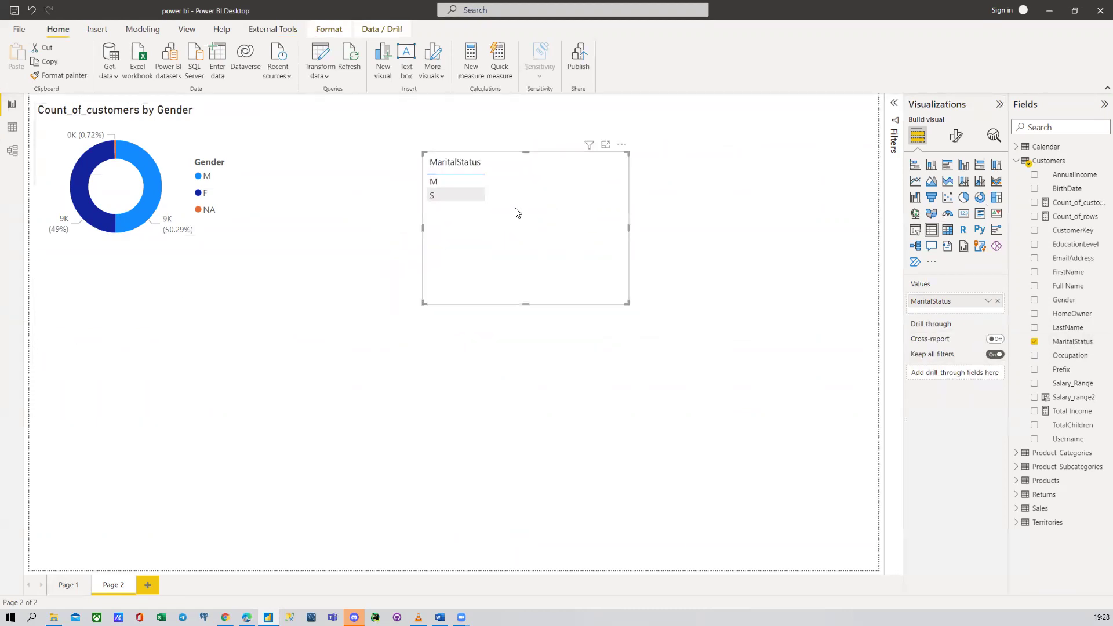
{"action": "left_click_drag", "start_coordinate": [515, 212], "coordinate": [477, 190]}
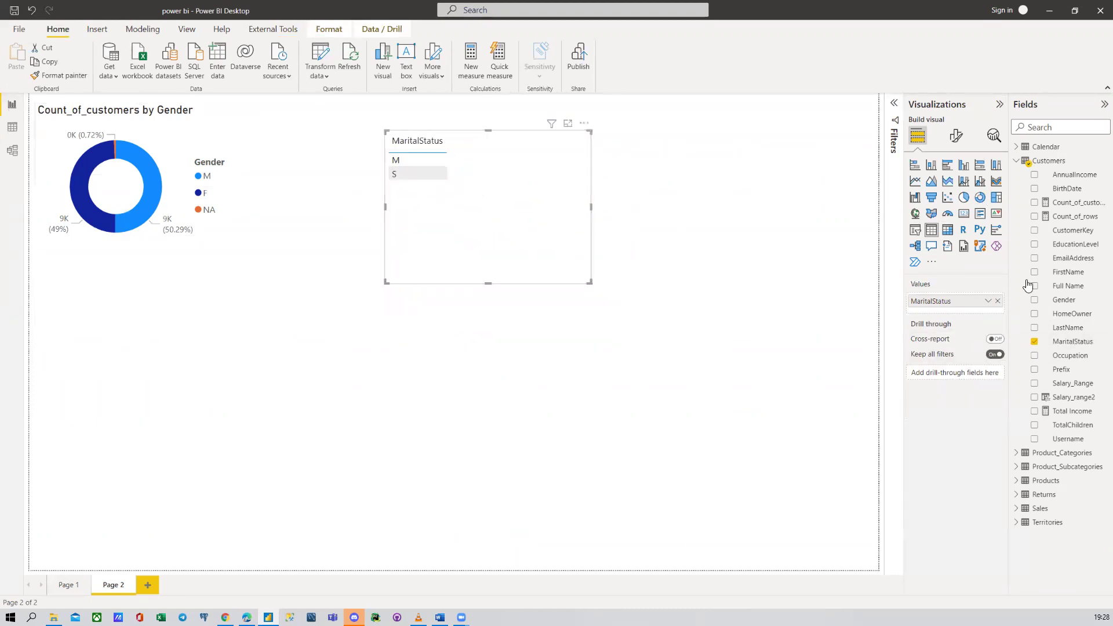
Step: Add Count_of_customers to the MaritalStatus table and shrink the table to fit its contents
{"action": "left_click", "coordinate": [1035, 204]}
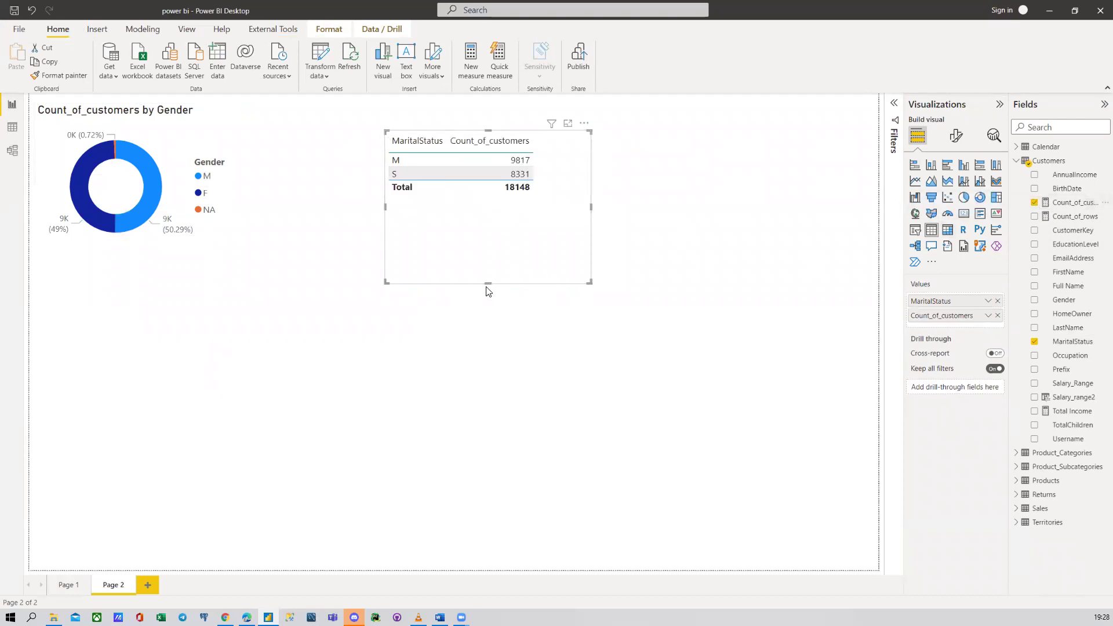
{"action": "left_click_drag", "start_coordinate": [488, 283], "coordinate": [486, 208]}
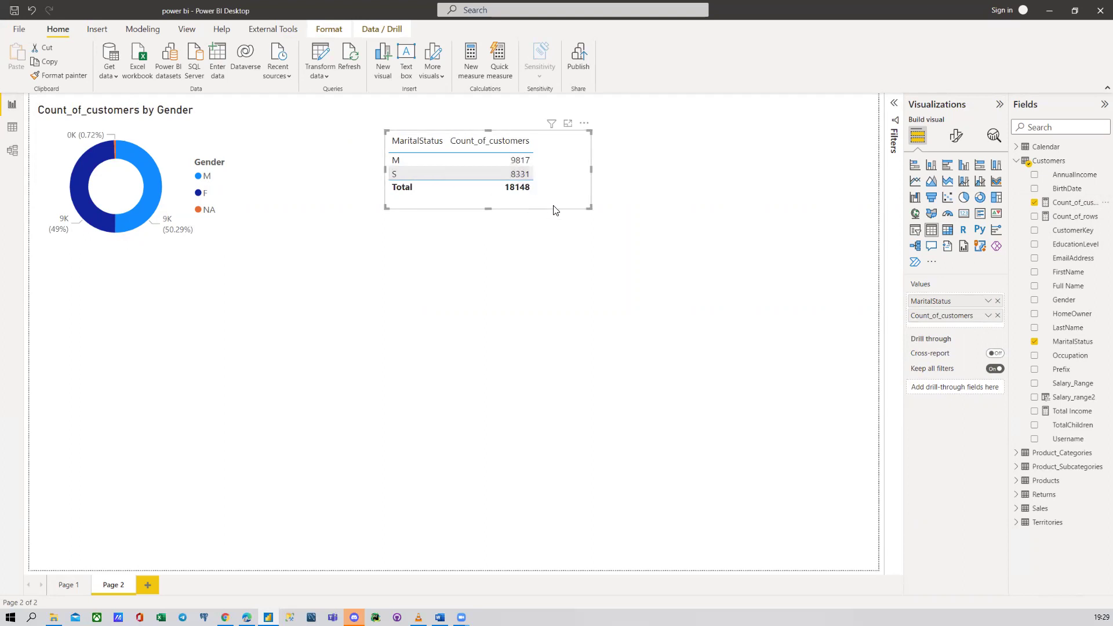
{"action": "left_click_drag", "start_coordinate": [587, 208], "coordinate": [548, 199]}
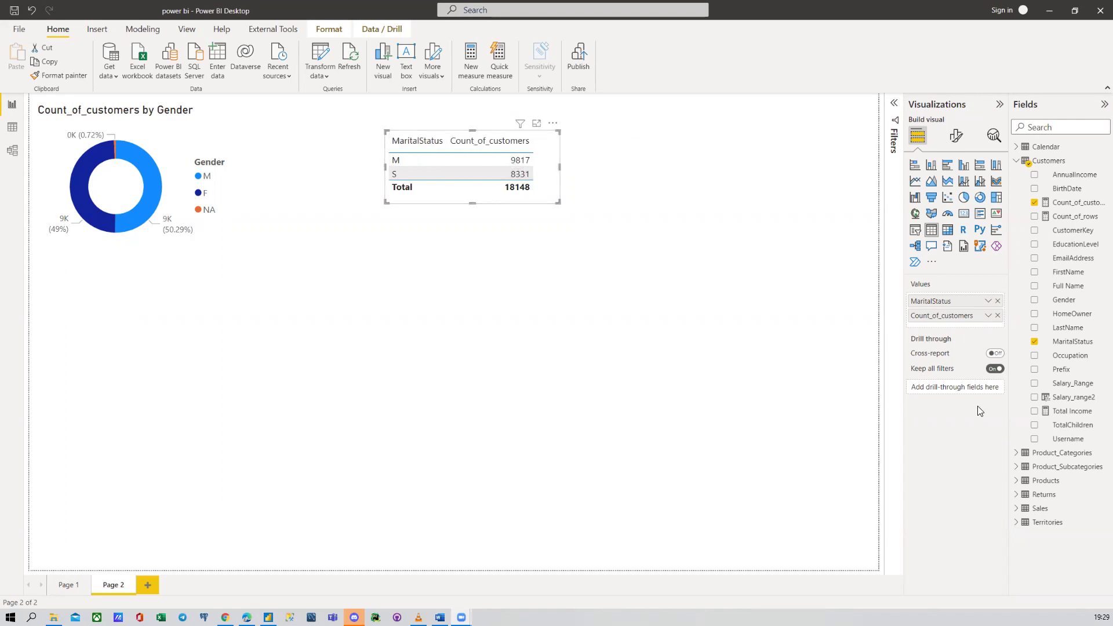
Step: Show Count_of_customers in the MaritalStatus table as percent of grand total, and return it to no calculation
{"action": "left_click", "coordinate": [988, 316]}
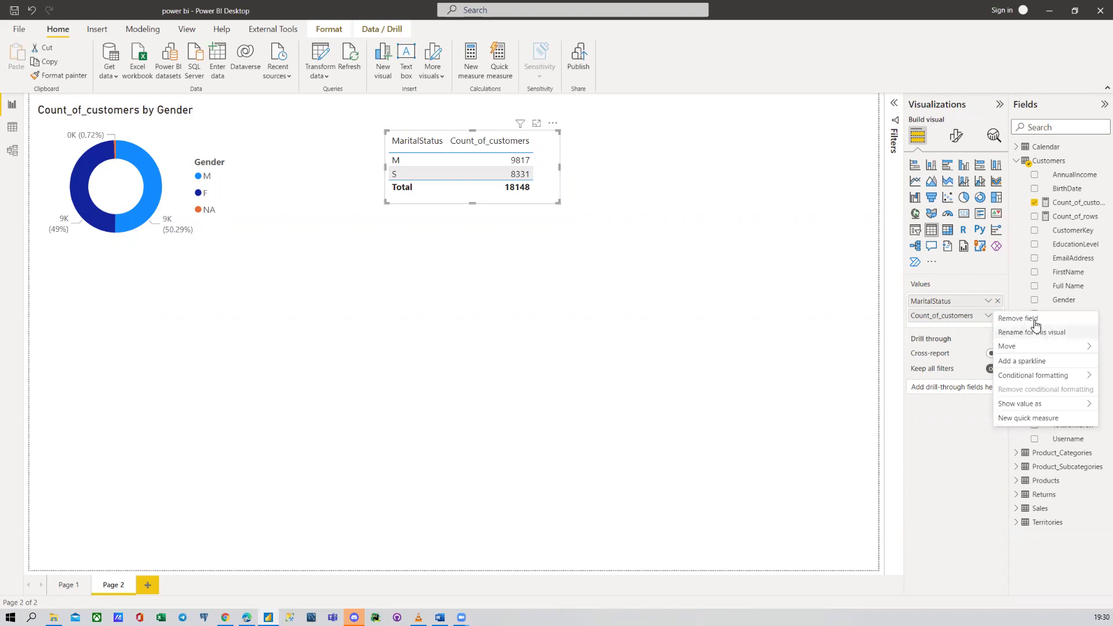
{"action": "mouse_move", "coordinate": [1023, 404]}
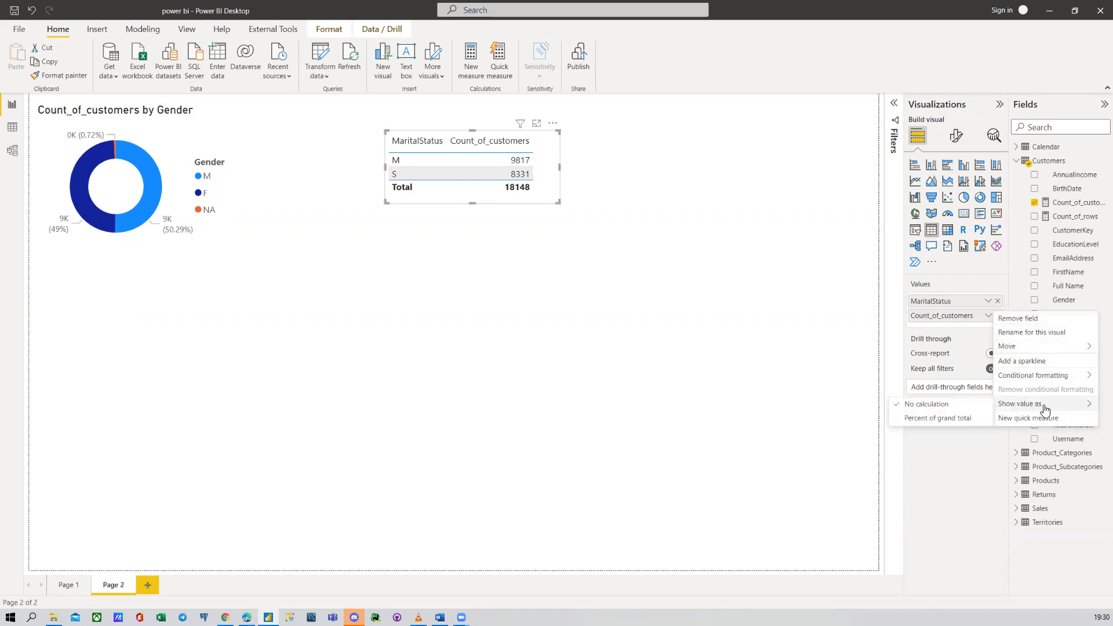
{"action": "left_click", "coordinate": [952, 420]}
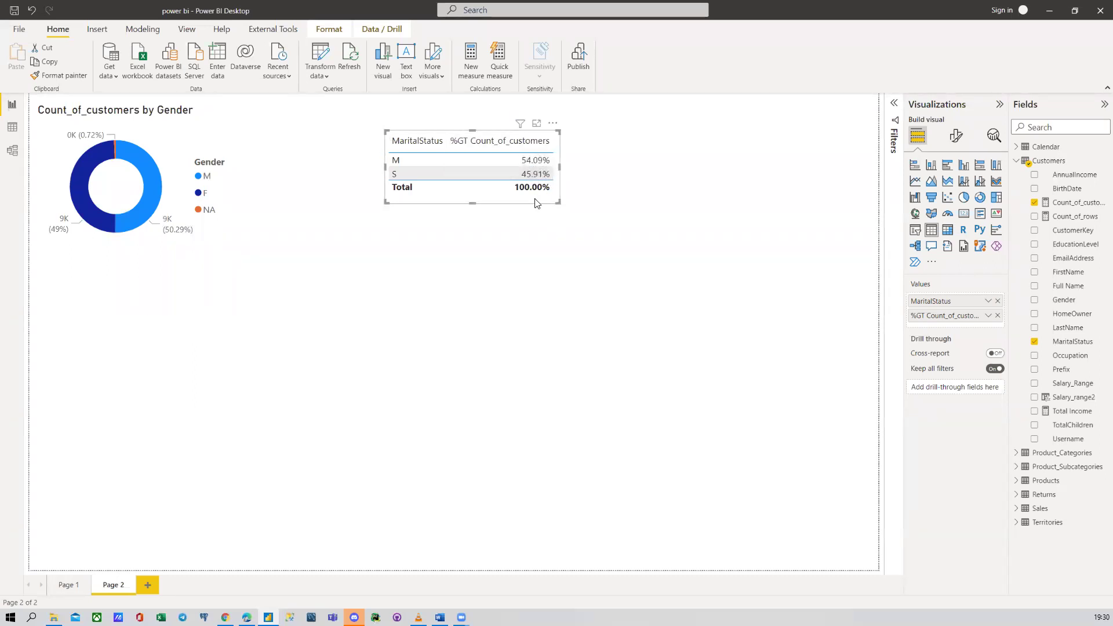
{"action": "left_click", "coordinate": [988, 316]}
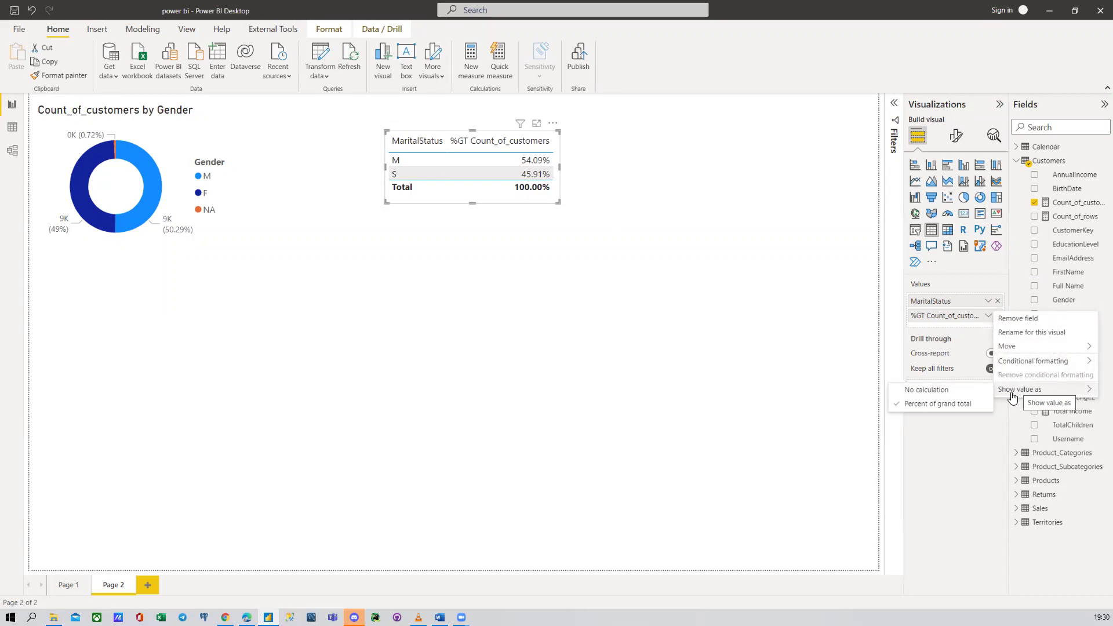
{"action": "left_click", "coordinate": [924, 391]}
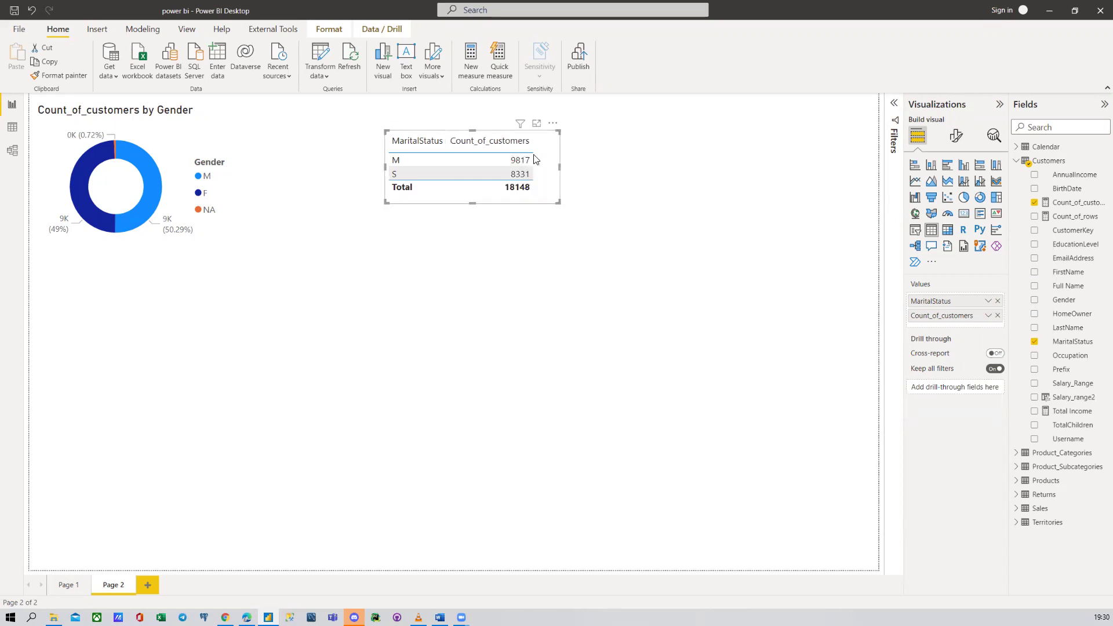
Step: Convert the MaritalStatus table to a pie chart, enlarge it and align it beside the gender donut chart
{"action": "left_click_drag", "start_coordinate": [538, 163], "coordinate": [480, 185]}
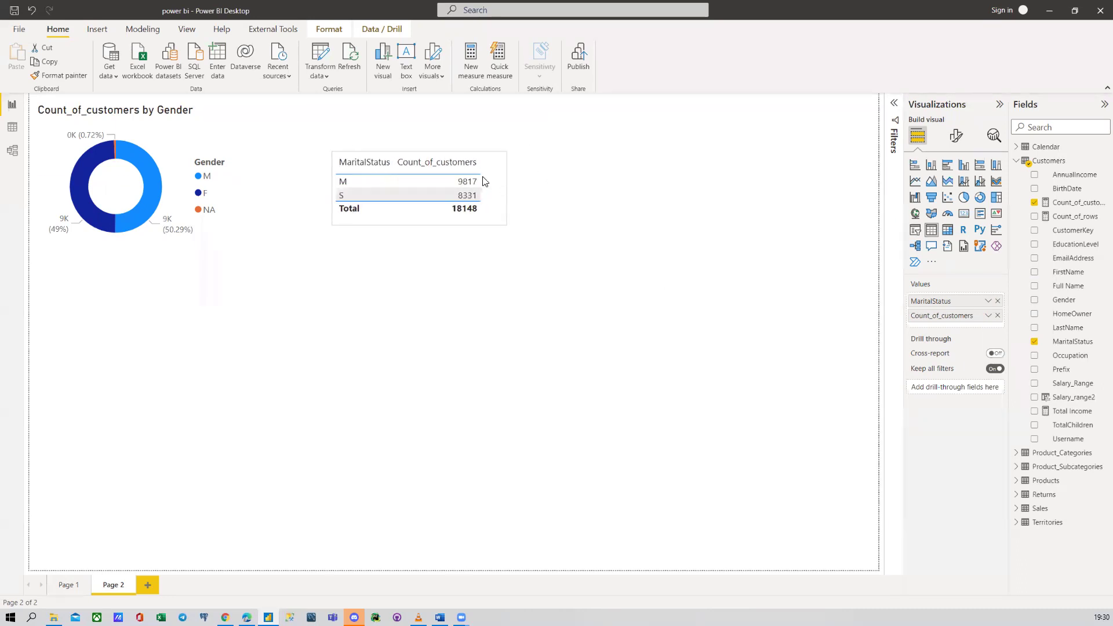
{"action": "left_click", "coordinate": [963, 199]}
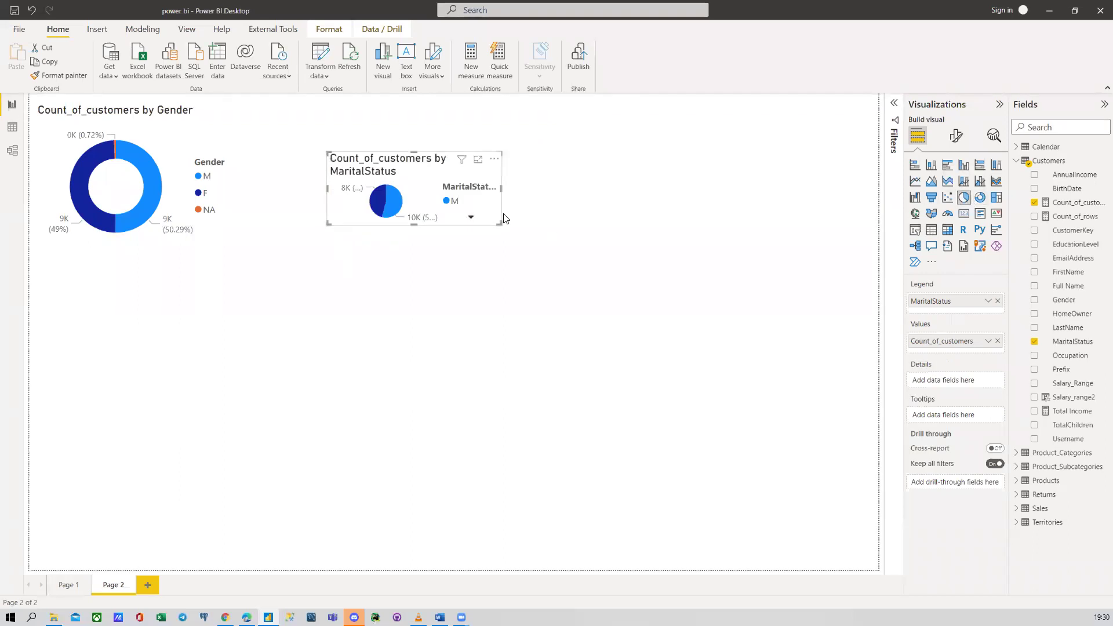
{"action": "left_click_drag", "start_coordinate": [498, 221], "coordinate": [449, 233]}
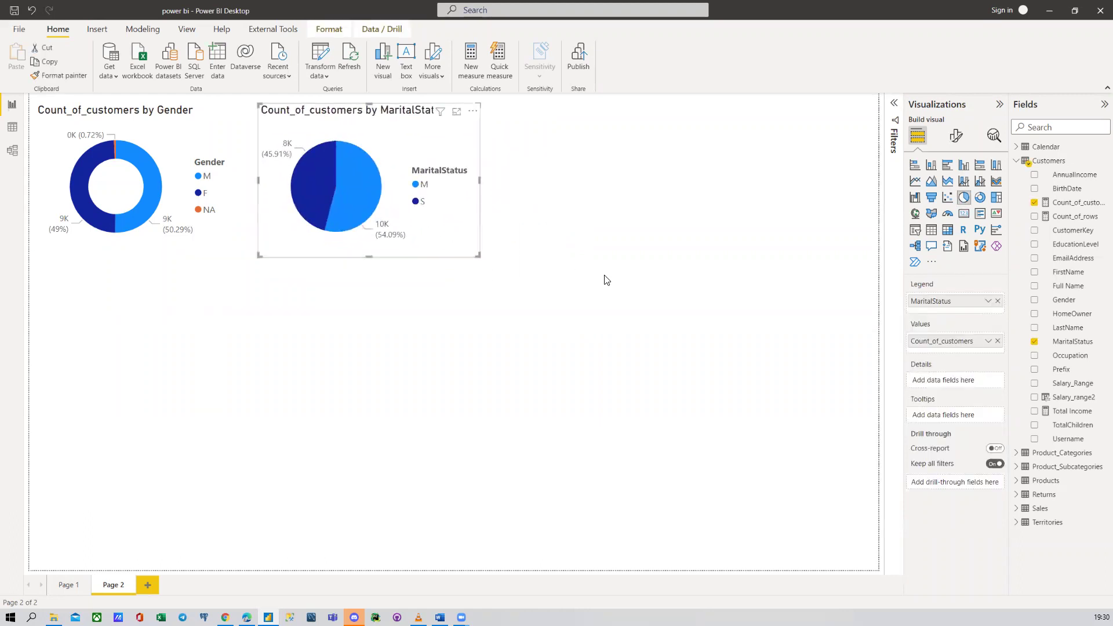
Step: Inspect the distinct values of the Username column in the Customers table data without filtering it
{"action": "left_click", "coordinate": [12, 127]}
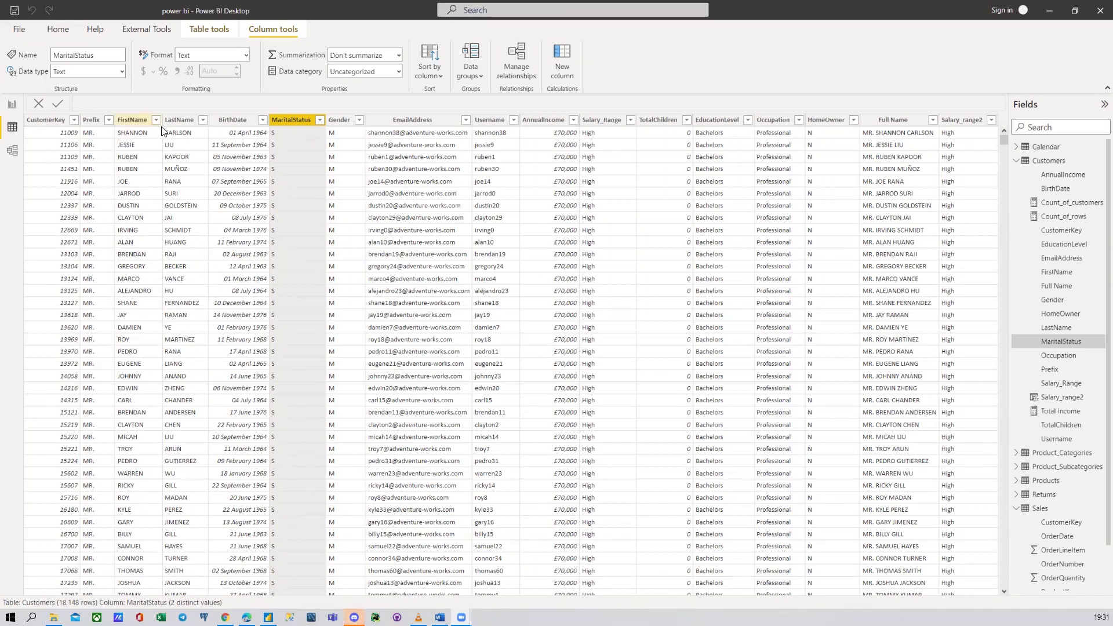
{"action": "left_click", "coordinate": [497, 120]}
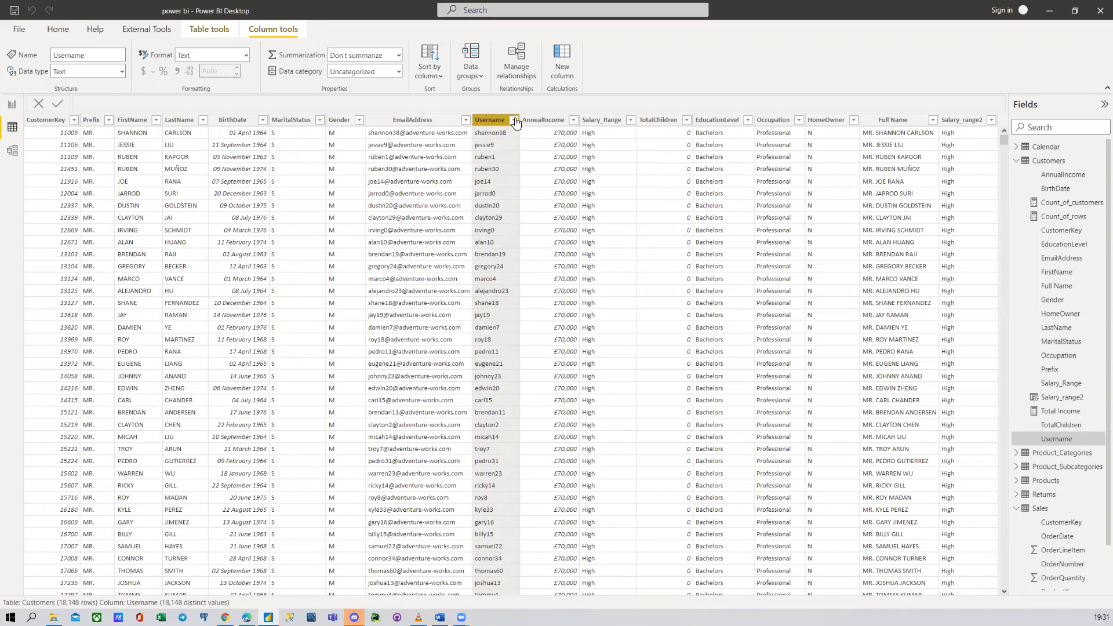
{"action": "left_click", "coordinate": [513, 120]}
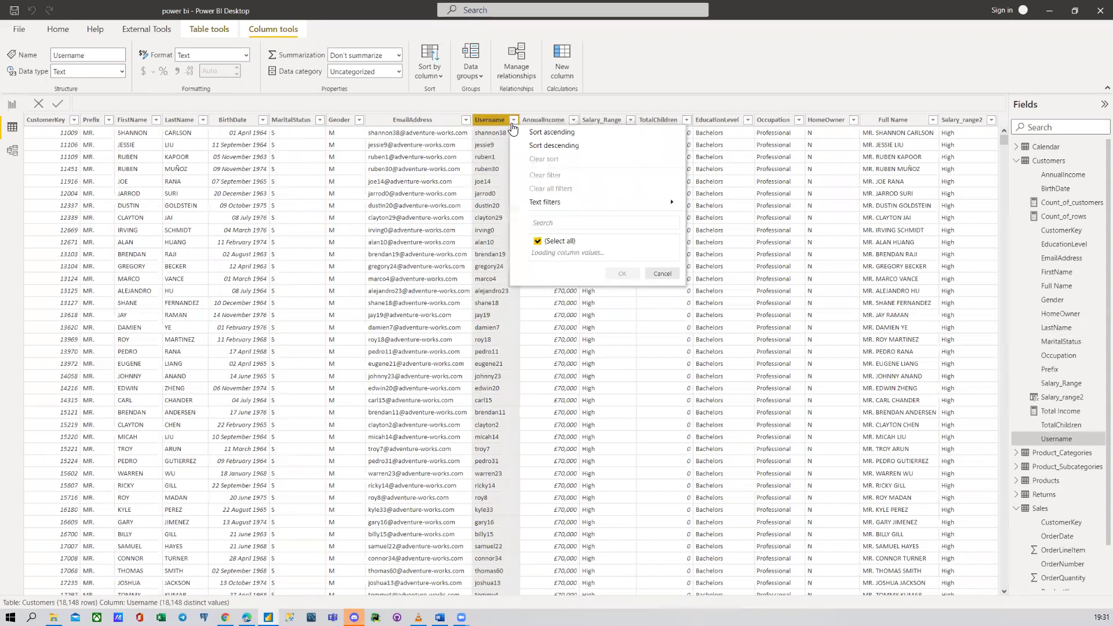
{"action": "scroll", "coordinate": [568, 285], "scroll_direction": "down", "scroll_amount": 20}
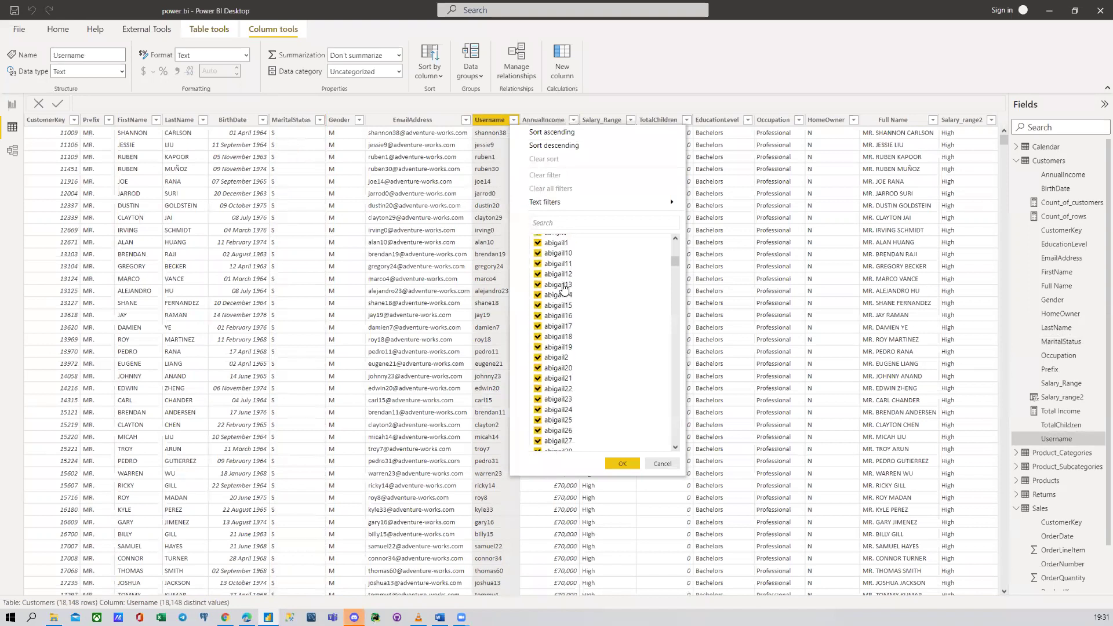
{"action": "scroll", "coordinate": [606, 305], "scroll_direction": "up", "scroll_amount": 6}
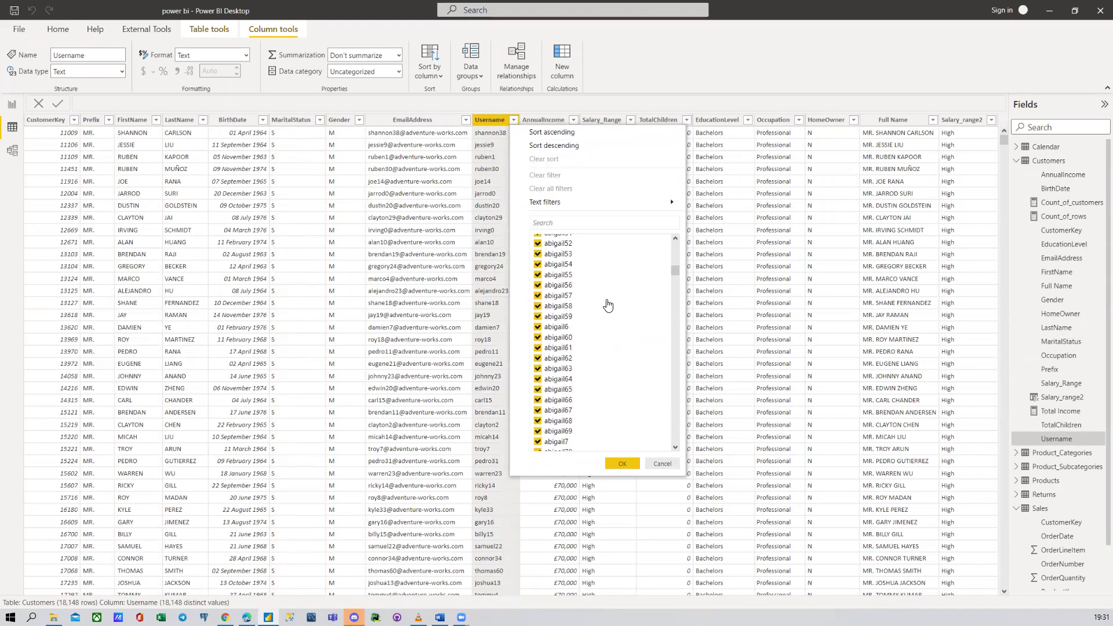
{"action": "left_click", "coordinate": [664, 464]}
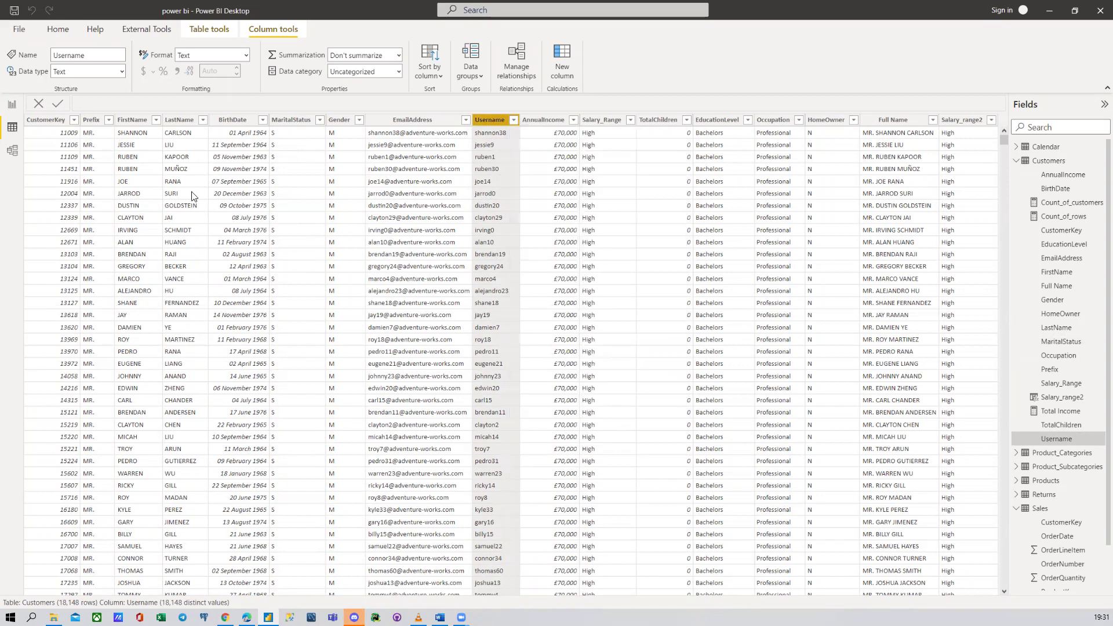
Step: Create a tall Username table with Count_of_customers beside the pie chart on Page 2 and look through its rows
{"action": "left_click", "coordinate": [11, 105]}
{"action": "left_click", "coordinate": [529, 175]}
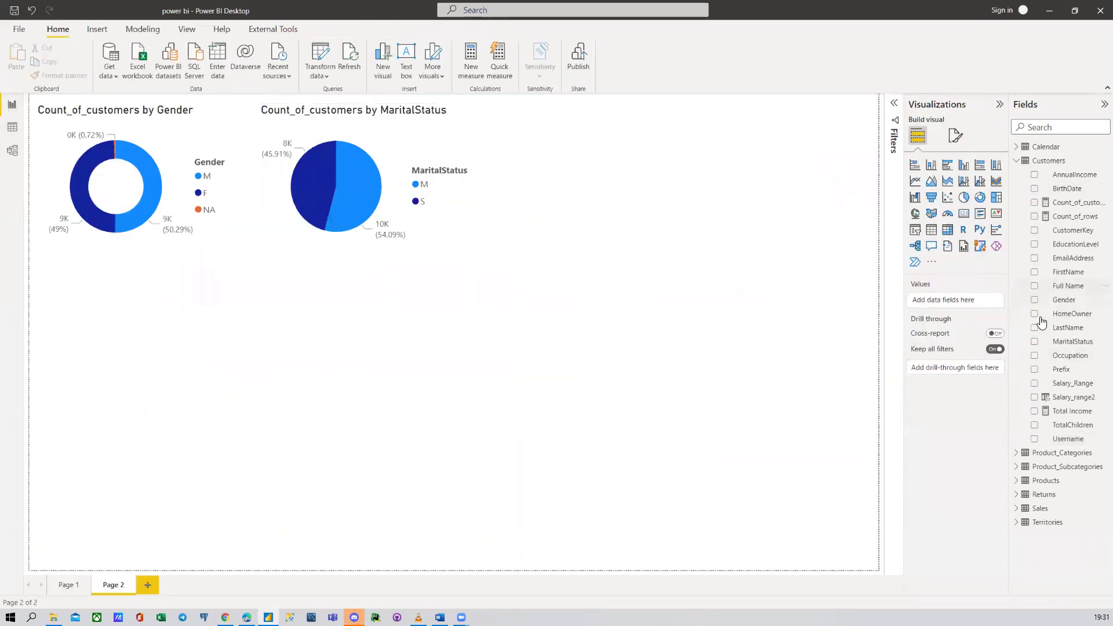
{"action": "left_click", "coordinate": [1034, 439]}
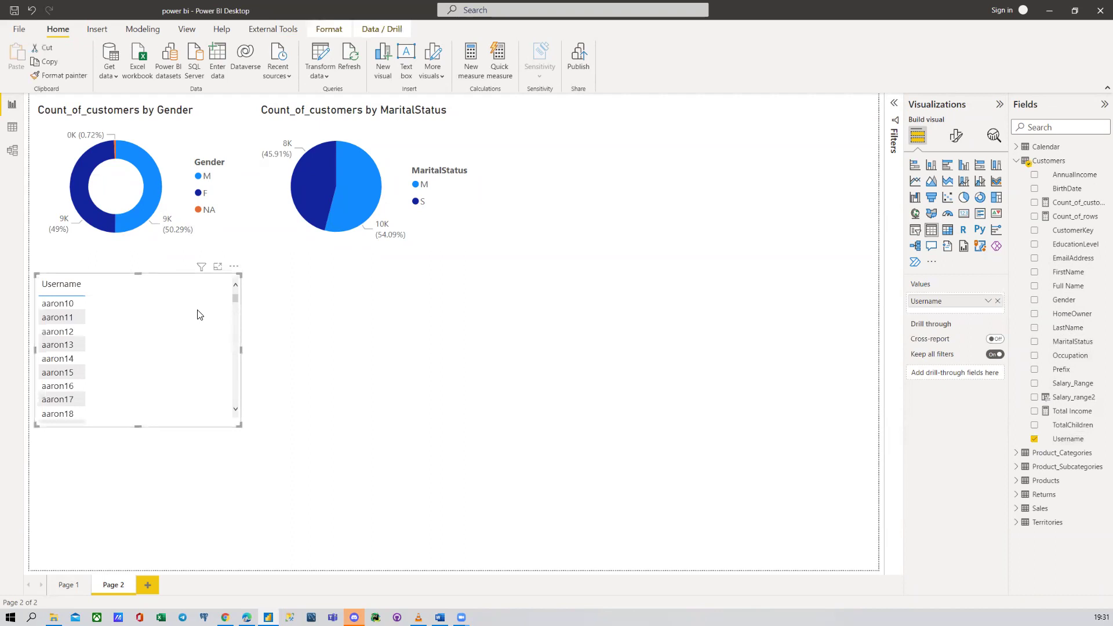
{"action": "left_click_drag", "start_coordinate": [199, 313], "coordinate": [687, 150]}
{"action": "left_click_drag", "start_coordinate": [728, 261], "coordinate": [719, 480]}
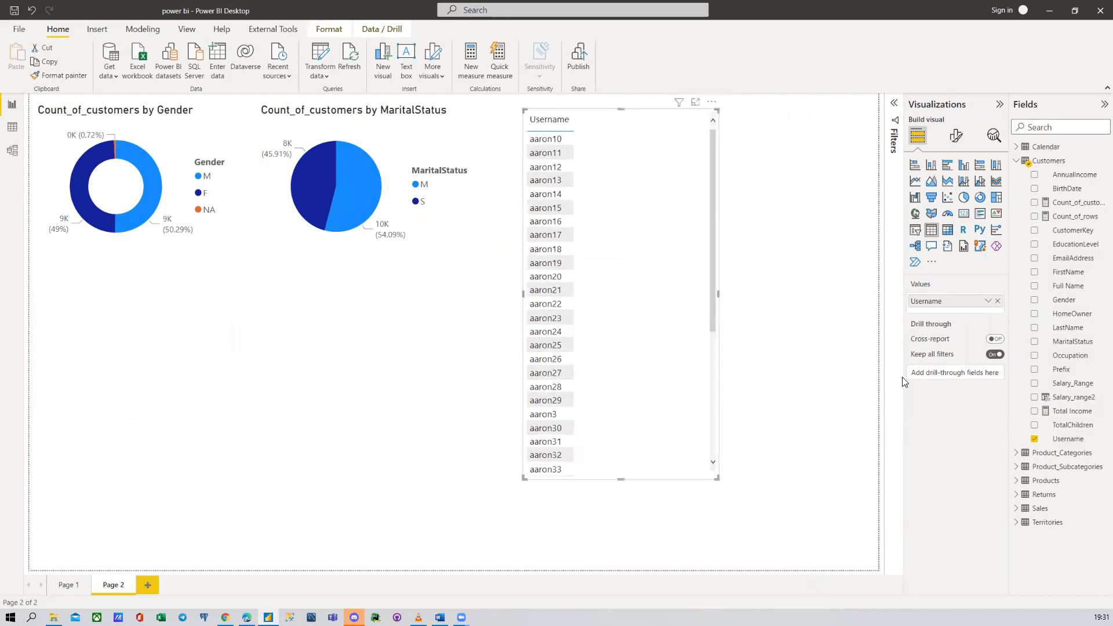
{"action": "left_click", "coordinate": [1035, 203]}
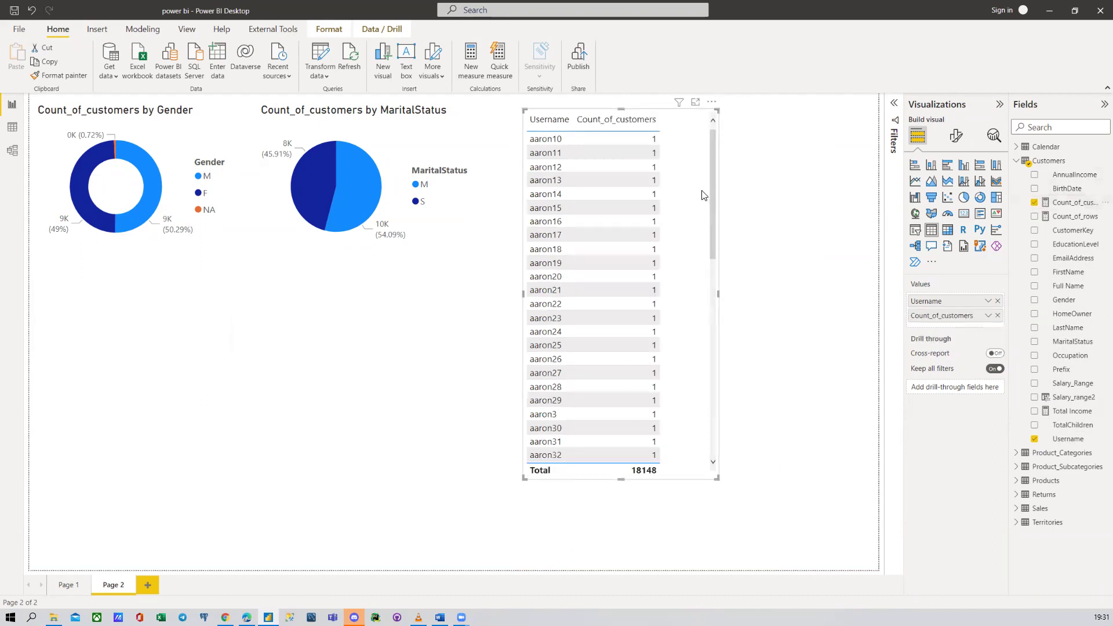
{"action": "scroll", "coordinate": [645, 215], "scroll_direction": "down", "scroll_amount": 5}
{"action": "scroll", "coordinate": [644, 216], "scroll_direction": "down", "scroll_amount": 15}
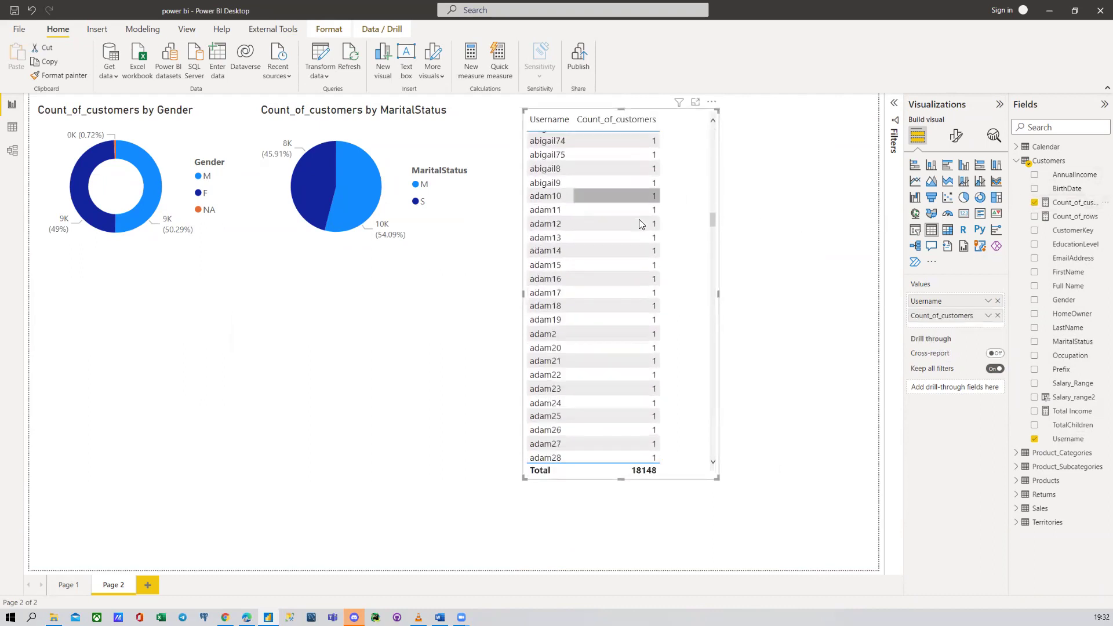
{"action": "scroll", "coordinate": [632, 230], "scroll_direction": "down", "scroll_amount": 15}
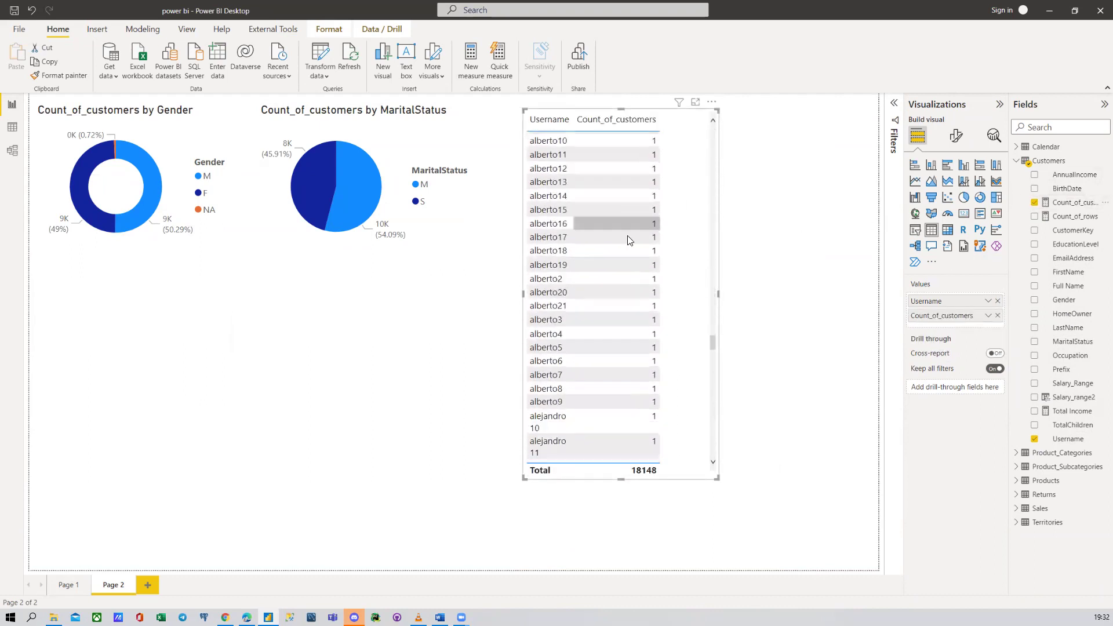
Step: Try the Username table as a widened pie chart, and delete the visual from the page
{"action": "left_click", "coordinate": [963, 197]}
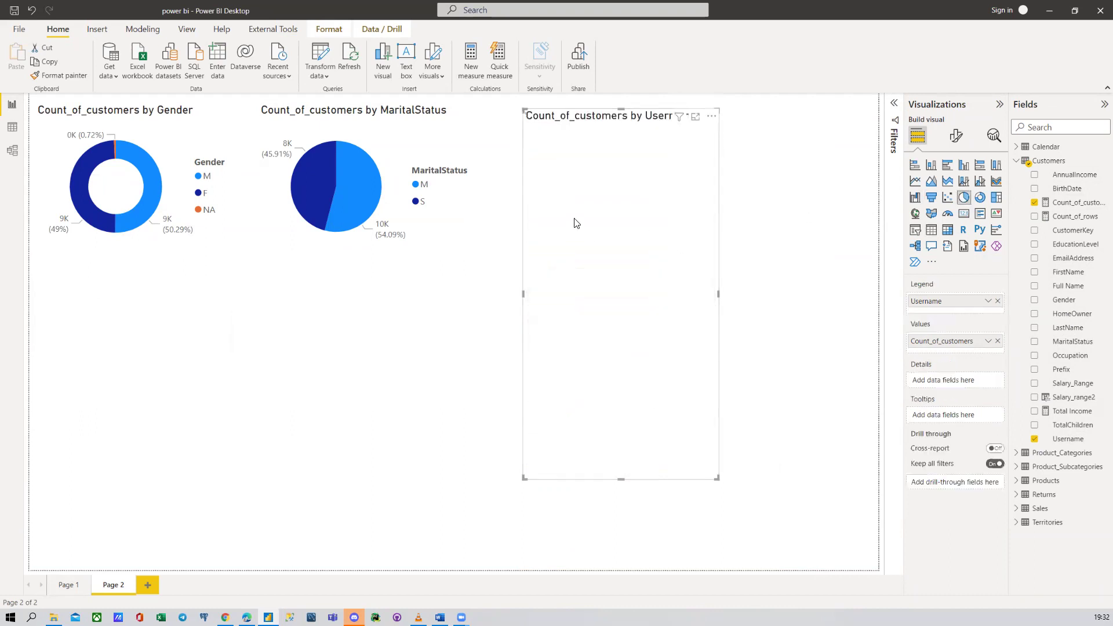
{"action": "left_click_drag", "start_coordinate": [719, 294], "coordinate": [875, 297]}
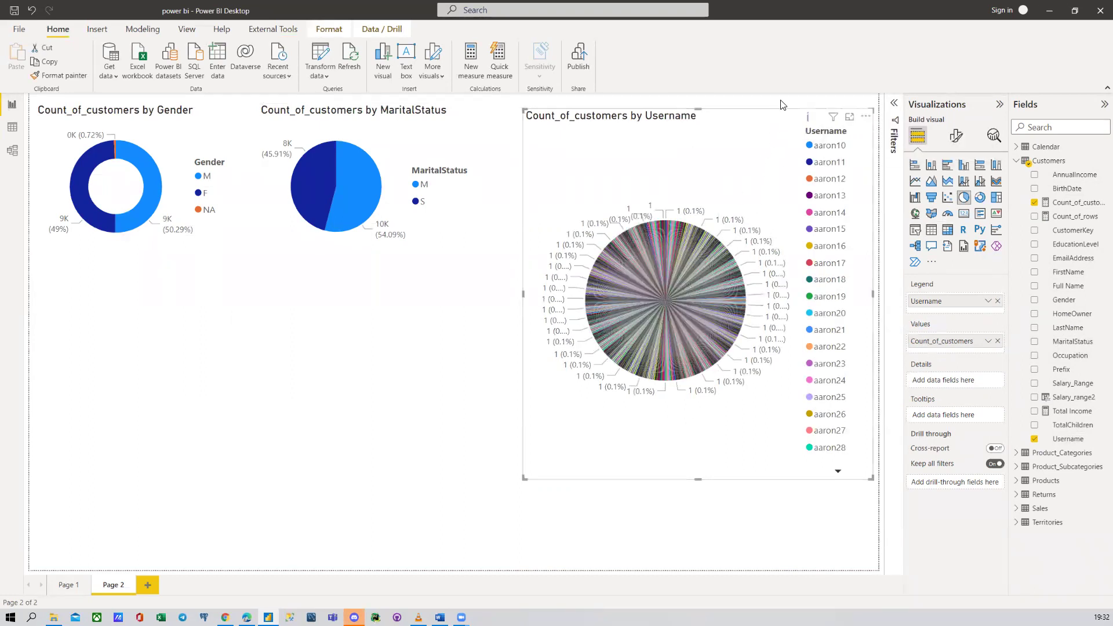
{"action": "key", "text": "Delete"}
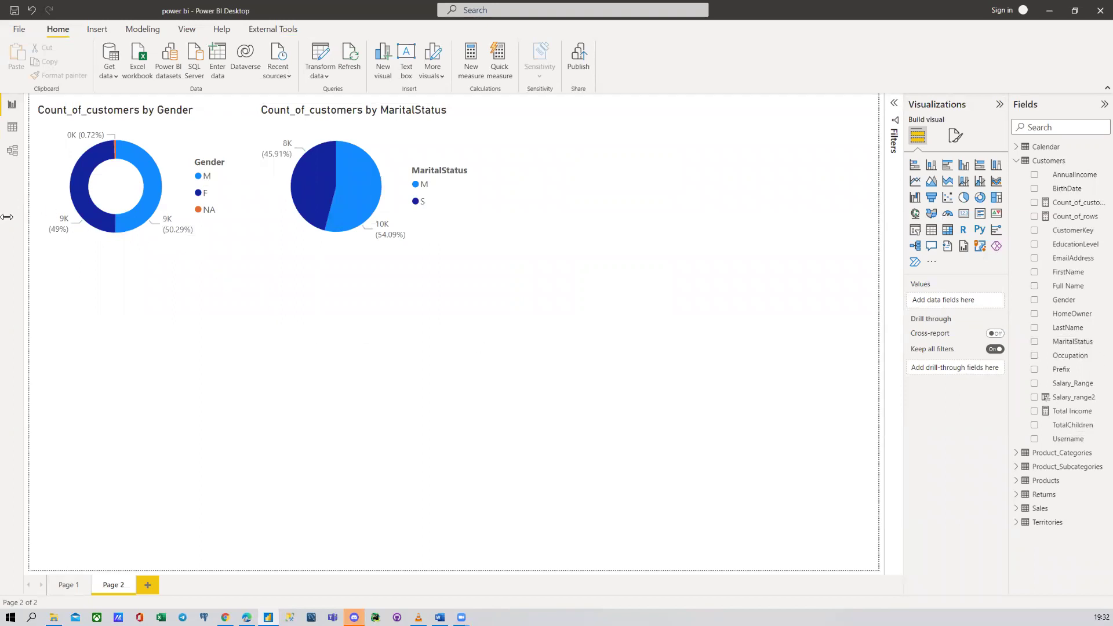
Step: Check the Salary_Range column in the Customers data and create a Salary_Range table visual beside the pie chart on Page 2
{"action": "left_click", "coordinate": [12, 129]}
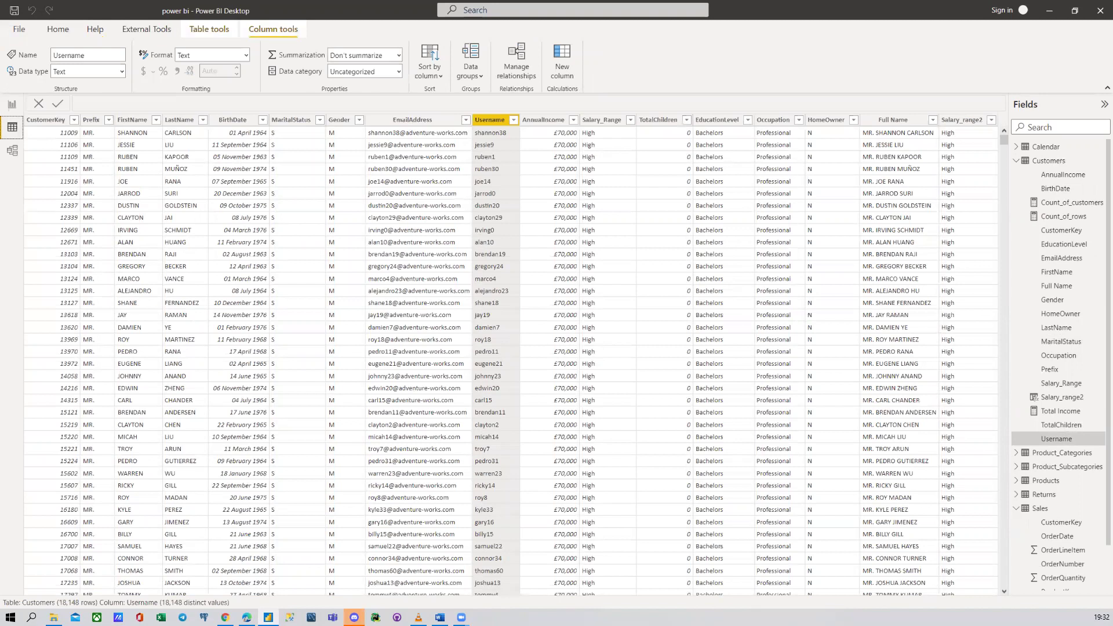
{"action": "left_click", "coordinate": [612, 122]}
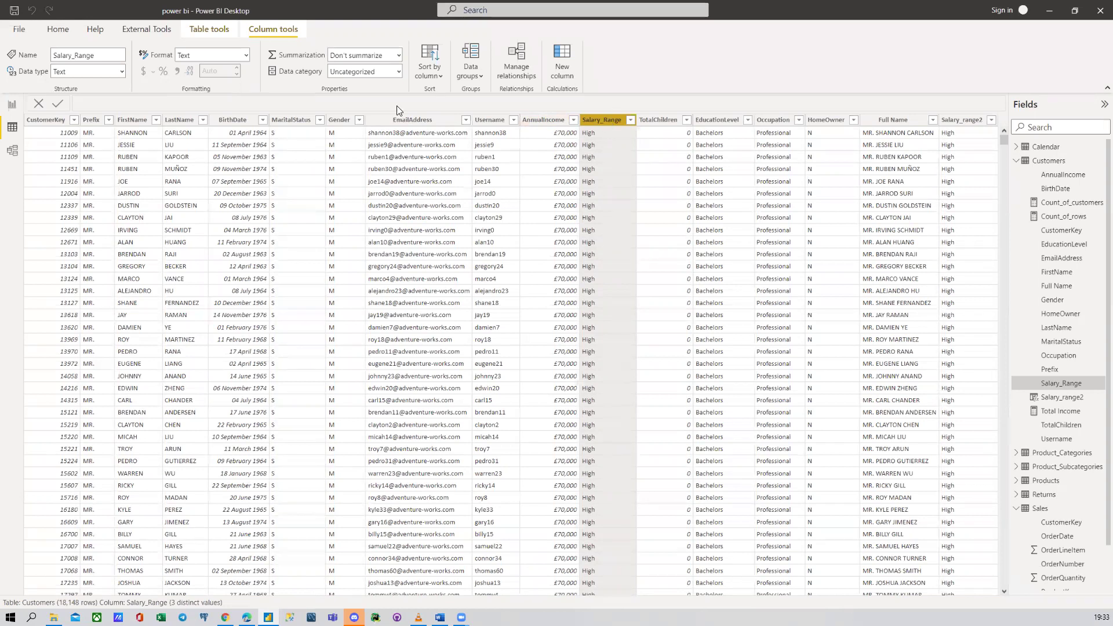
{"action": "left_click", "coordinate": [11, 106]}
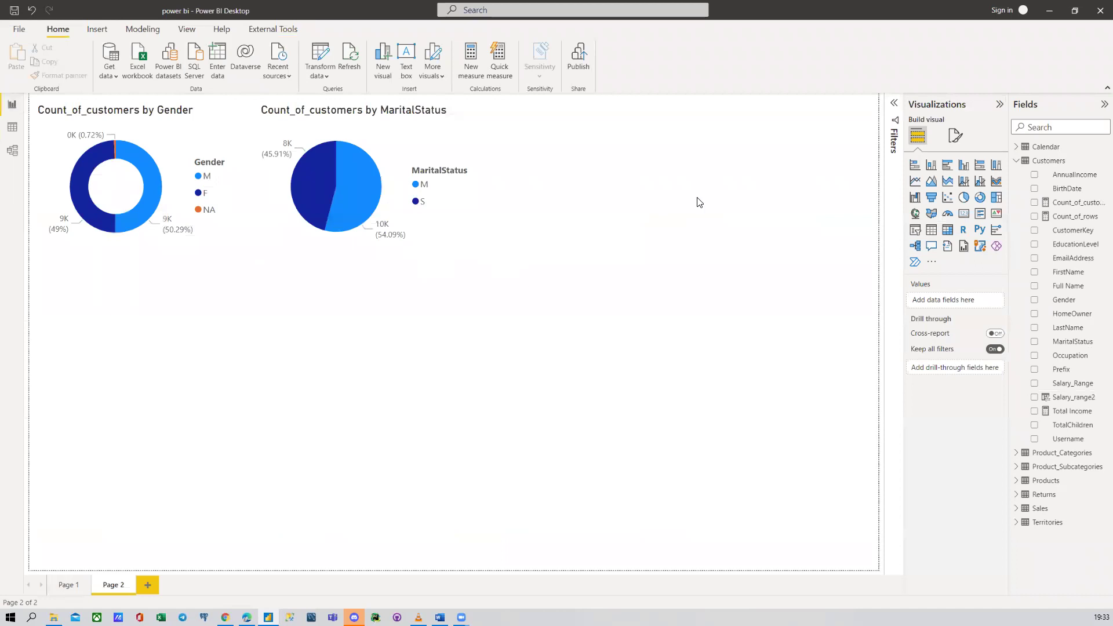
{"action": "left_click", "coordinate": [1035, 384]}
{"action": "left_click_drag", "start_coordinate": [115, 362], "coordinate": [649, 246]}
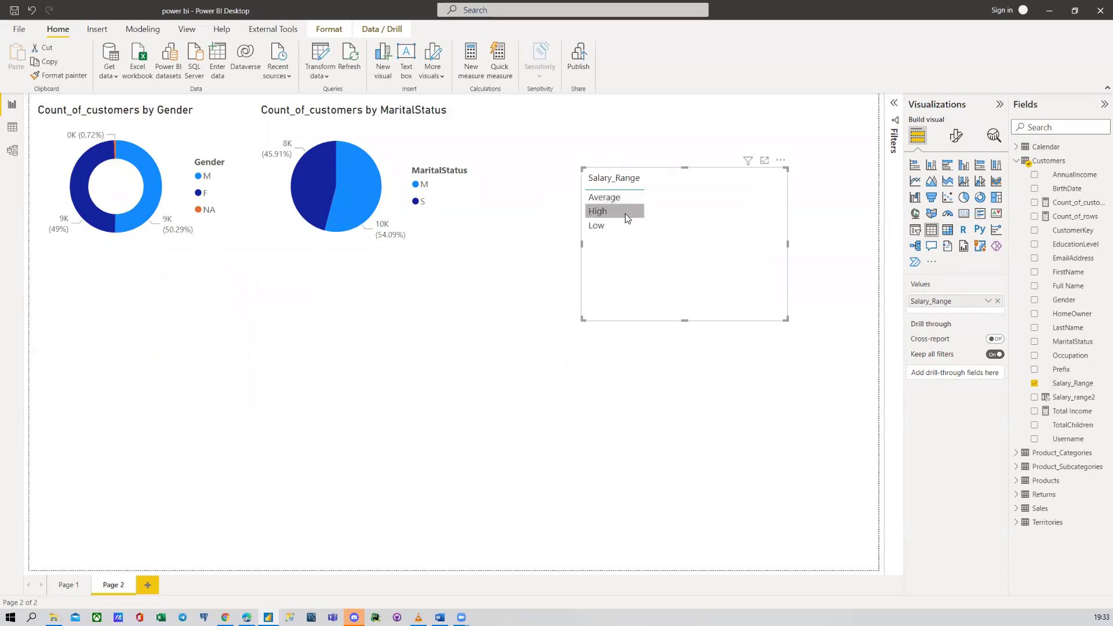
Step: Add Count_of_customers to the Salary_Range table and show it as percent of grand total
{"action": "left_click", "coordinate": [1034, 202]}
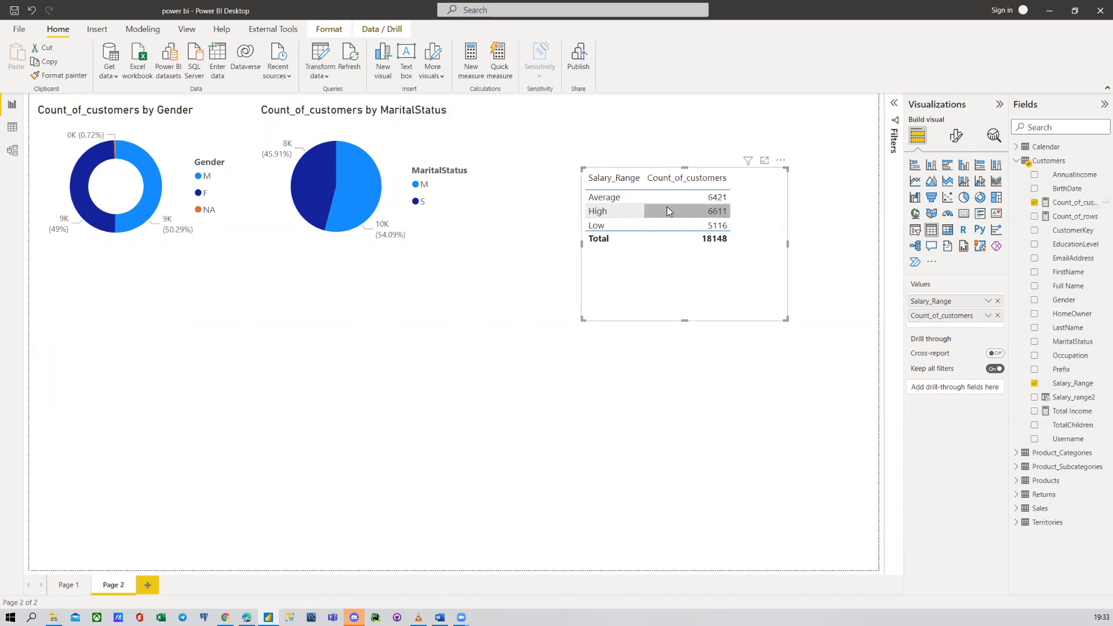
{"action": "left_click_drag", "start_coordinate": [747, 286], "coordinate": [698, 253]}
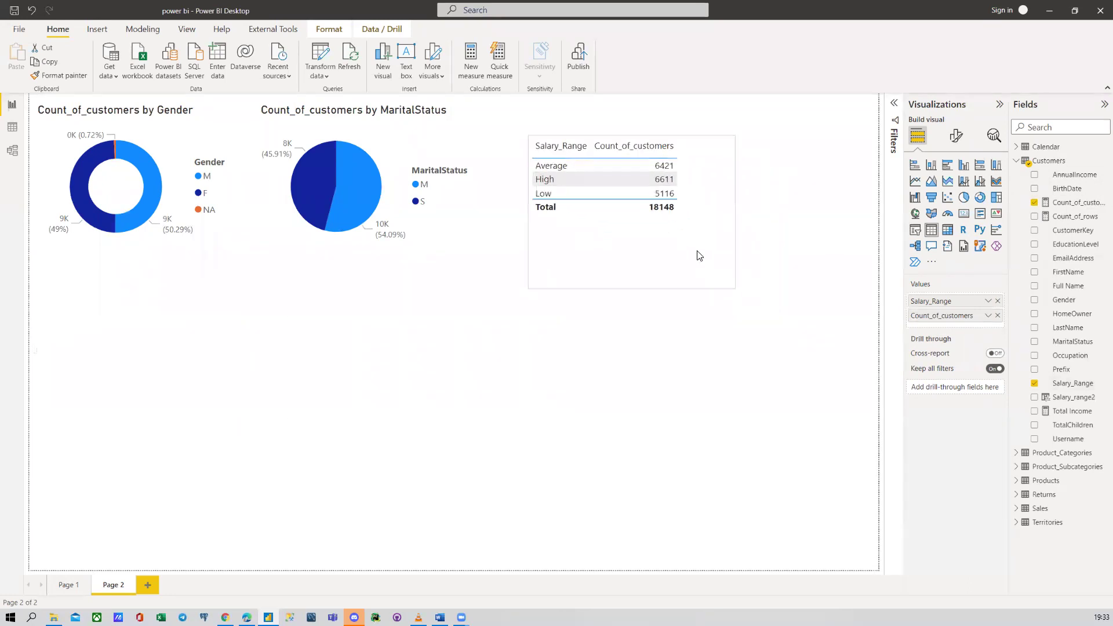
{"action": "left_click", "coordinate": [987, 315]}
{"action": "mouse_move", "coordinate": [999, 407]}
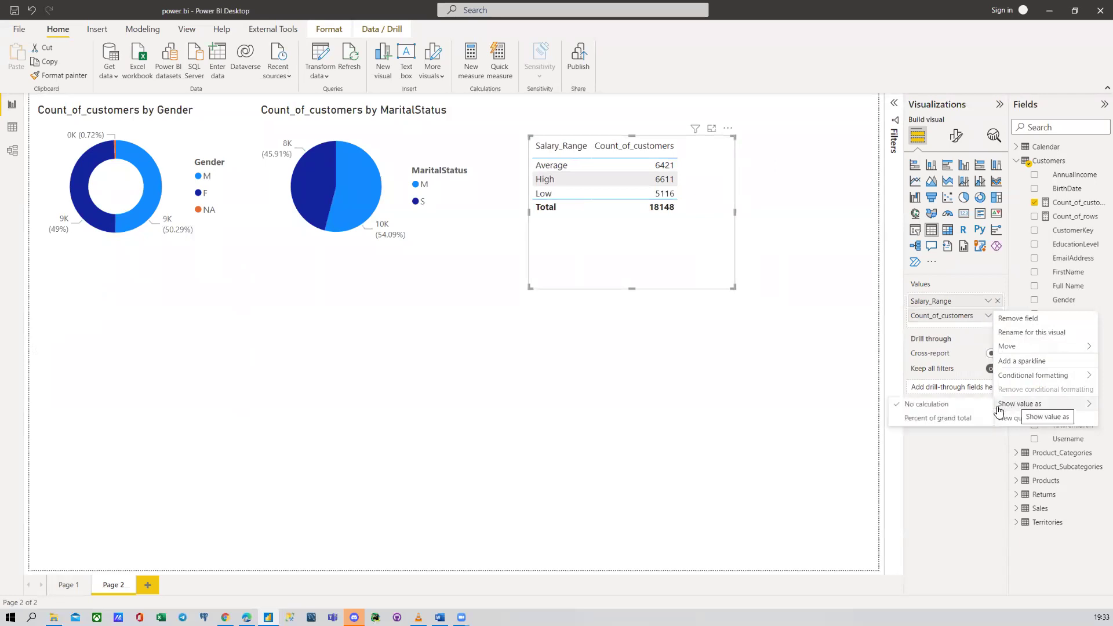
{"action": "left_click", "coordinate": [950, 418]}
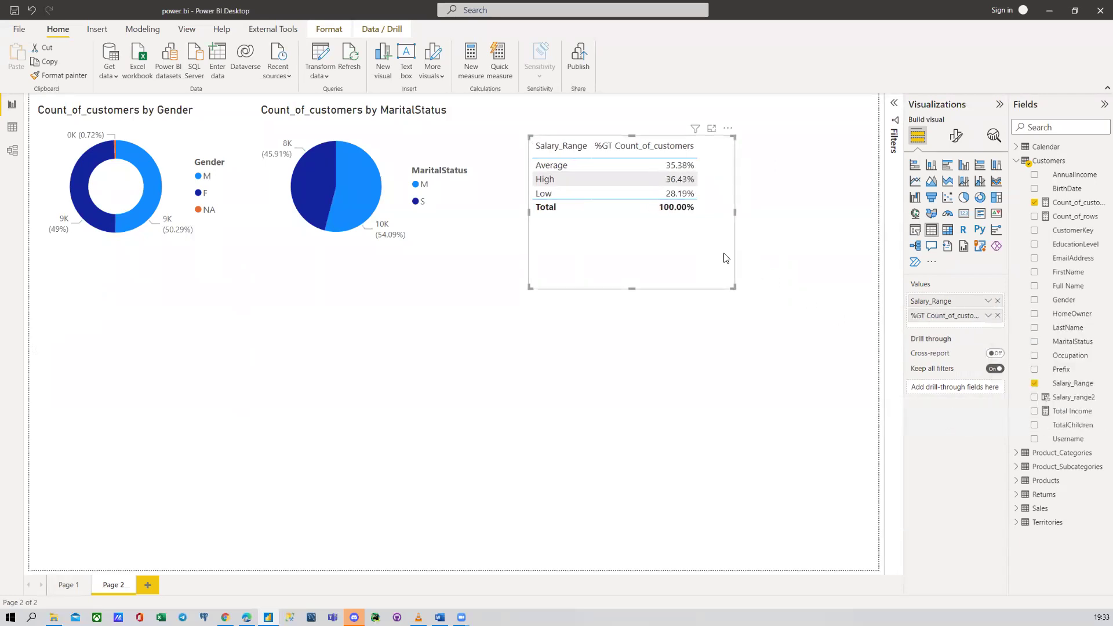
Step: Move the Salary_Range visual closer to the pie chart, convert it to a stacked bar chart and size it to show all categories
{"action": "left_click_drag", "start_coordinate": [728, 286], "coordinate": [729, 235]}
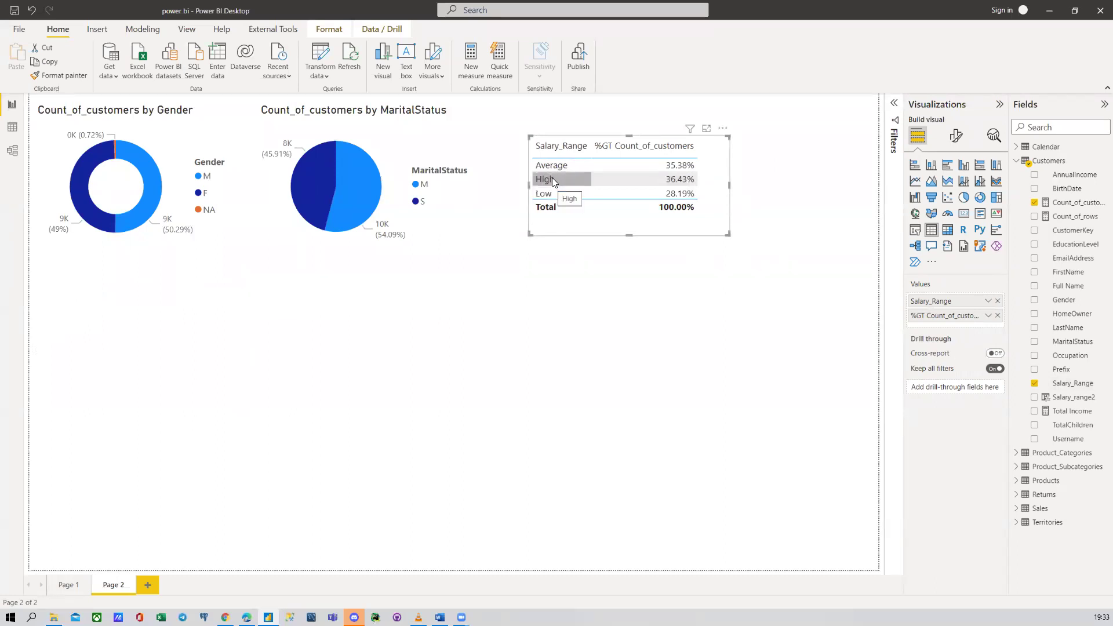
{"action": "left_click_drag", "start_coordinate": [717, 230], "coordinate": [688, 229]}
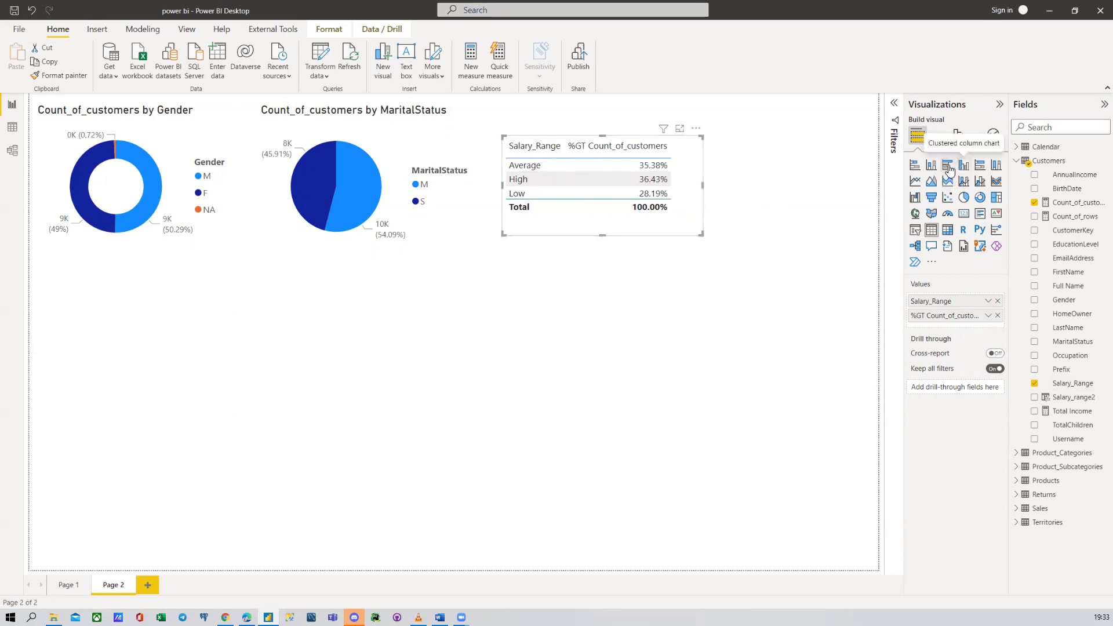
{"action": "left_click", "coordinate": [915, 168]}
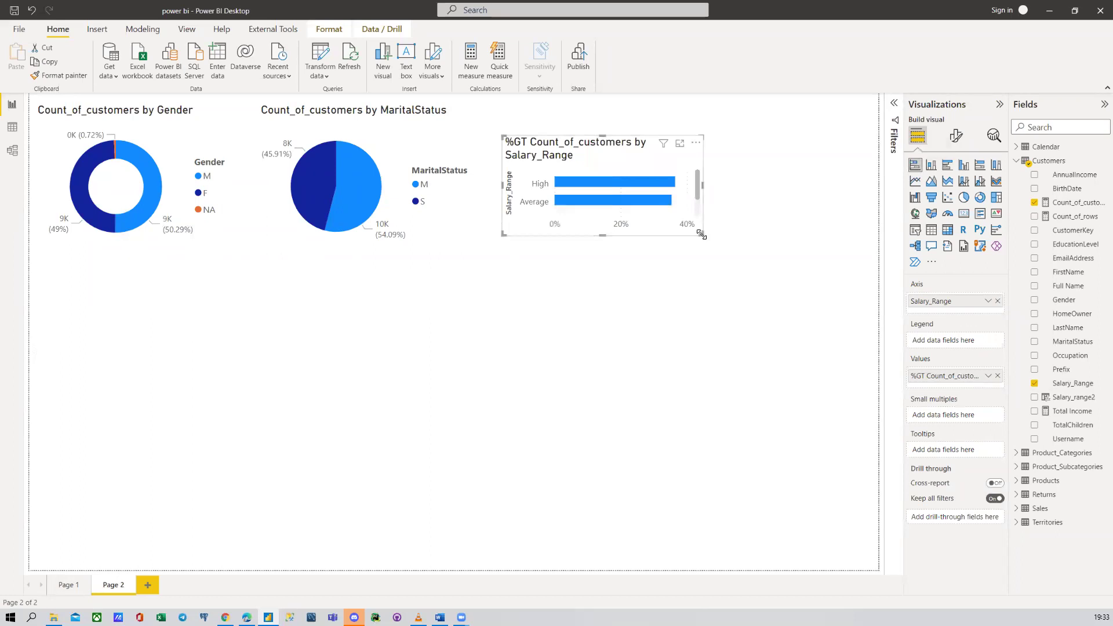
{"action": "left_click_drag", "start_coordinate": [702, 235], "coordinate": [720, 311]}
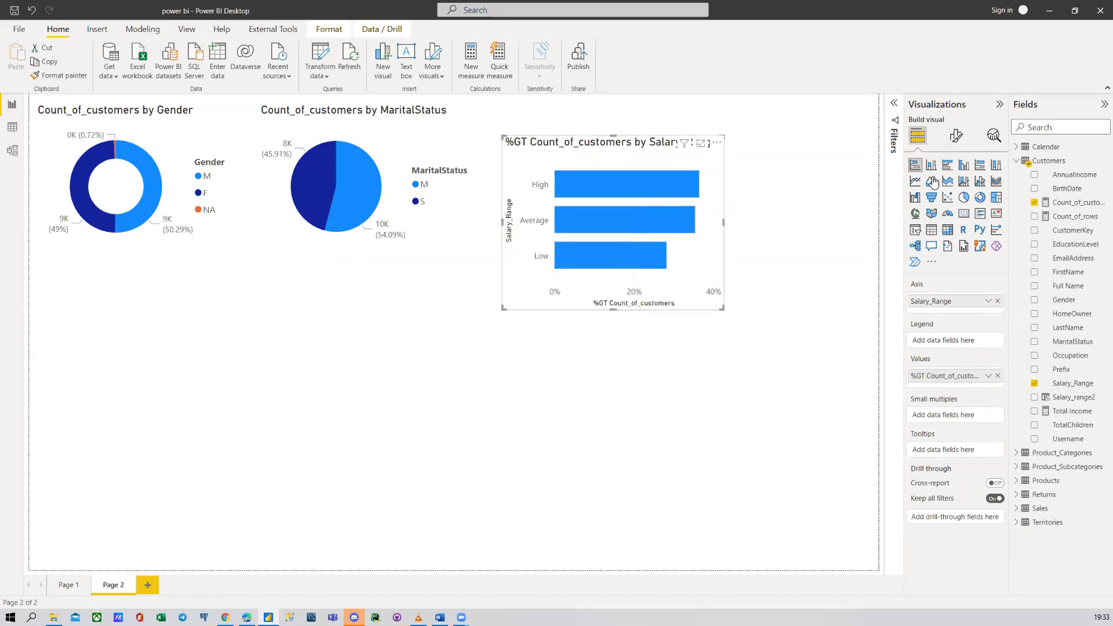
Step: Convert the Salary_Range bar chart to a clustered column chart and move it up in line with the other charts
{"action": "left_click", "coordinate": [964, 165]}
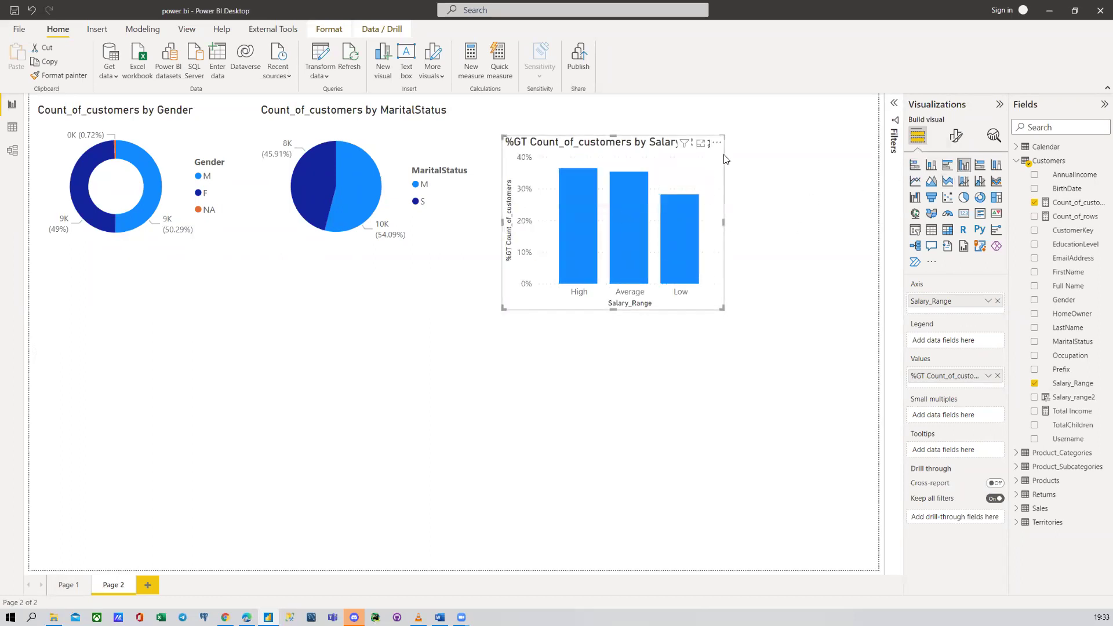
{"action": "left_click_drag", "start_coordinate": [705, 142], "coordinate": [684, 110]}
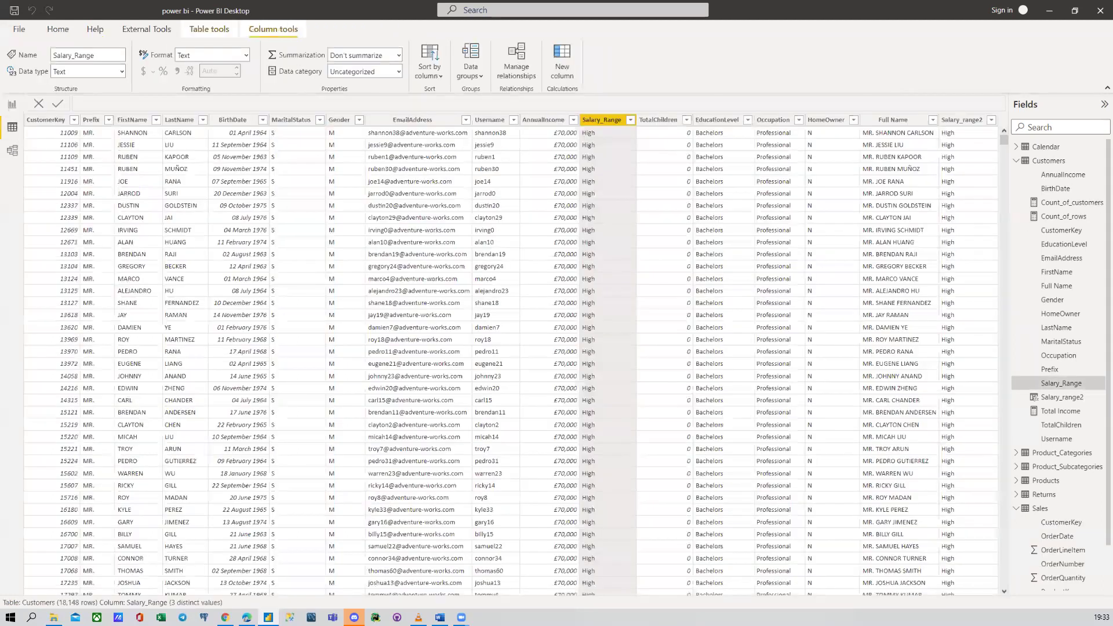
Step: Check the distinct values of the EducationLevel, Occupation and HomeOwner columns in the Customers data, leaving them unfiltered
{"action": "left_click", "coordinate": [13, 127]}
{"action": "left_click", "coordinate": [717, 120]}
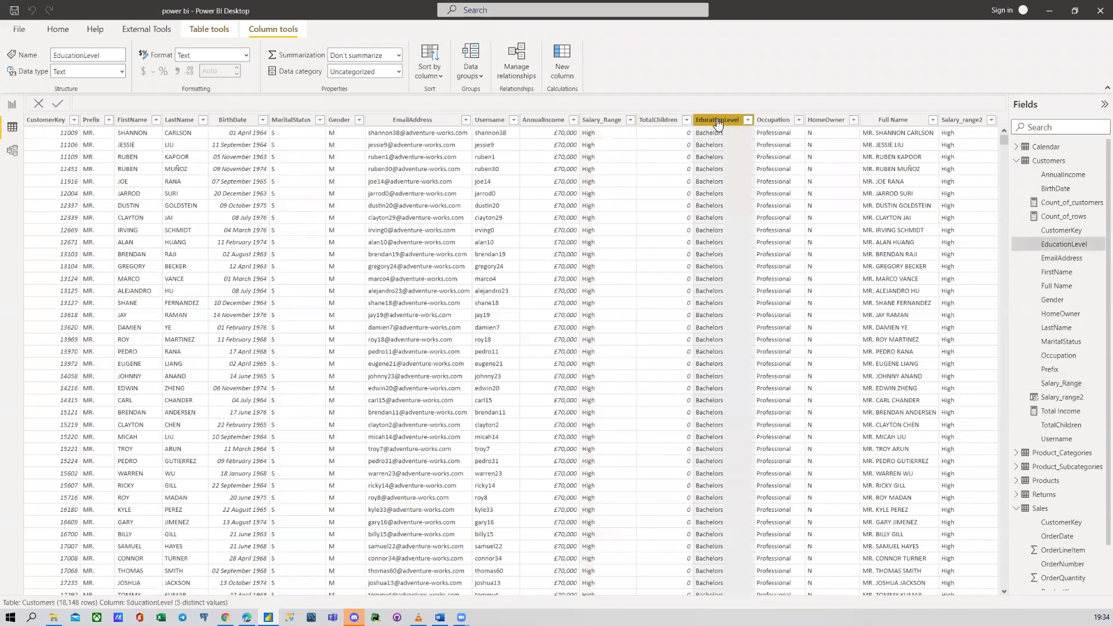
{"action": "left_click", "coordinate": [748, 120]}
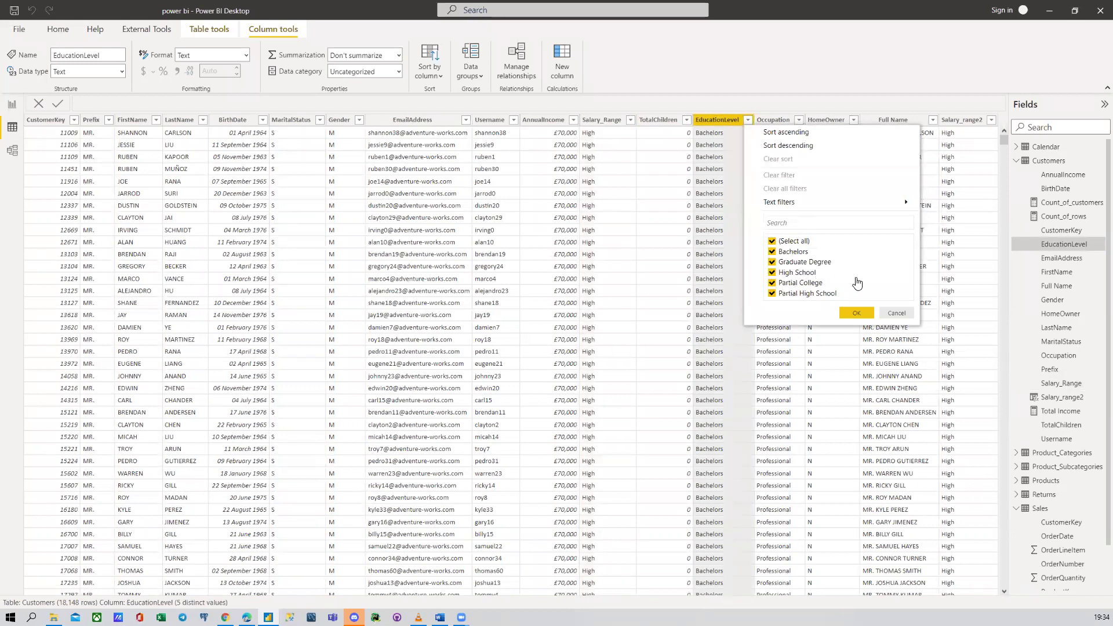
{"action": "left_click", "coordinate": [887, 314]}
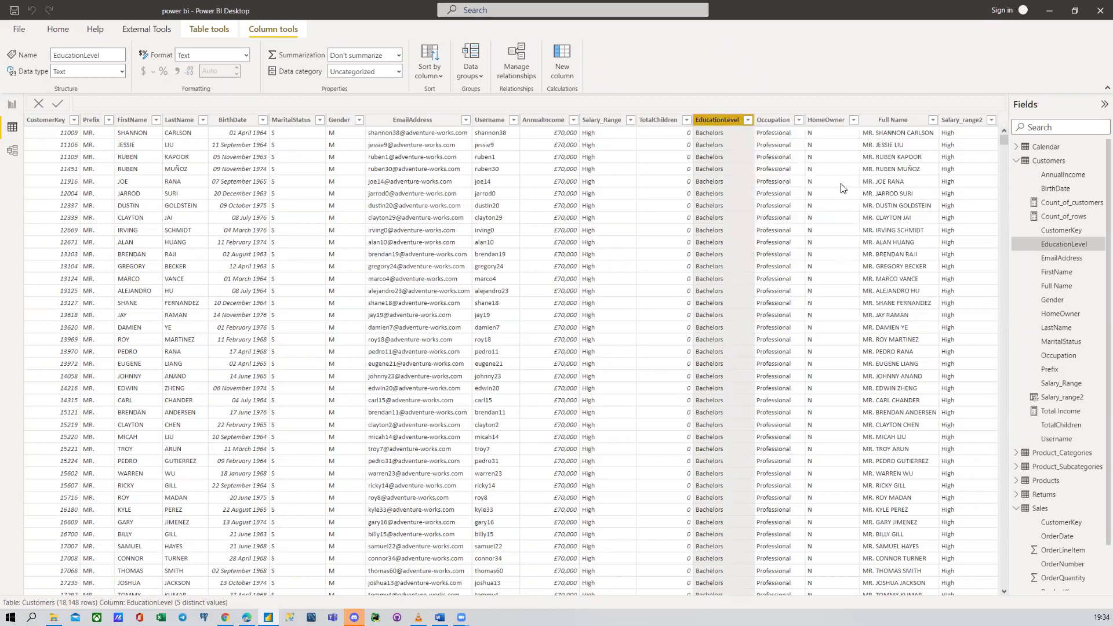
{"action": "left_click", "coordinate": [778, 121]}
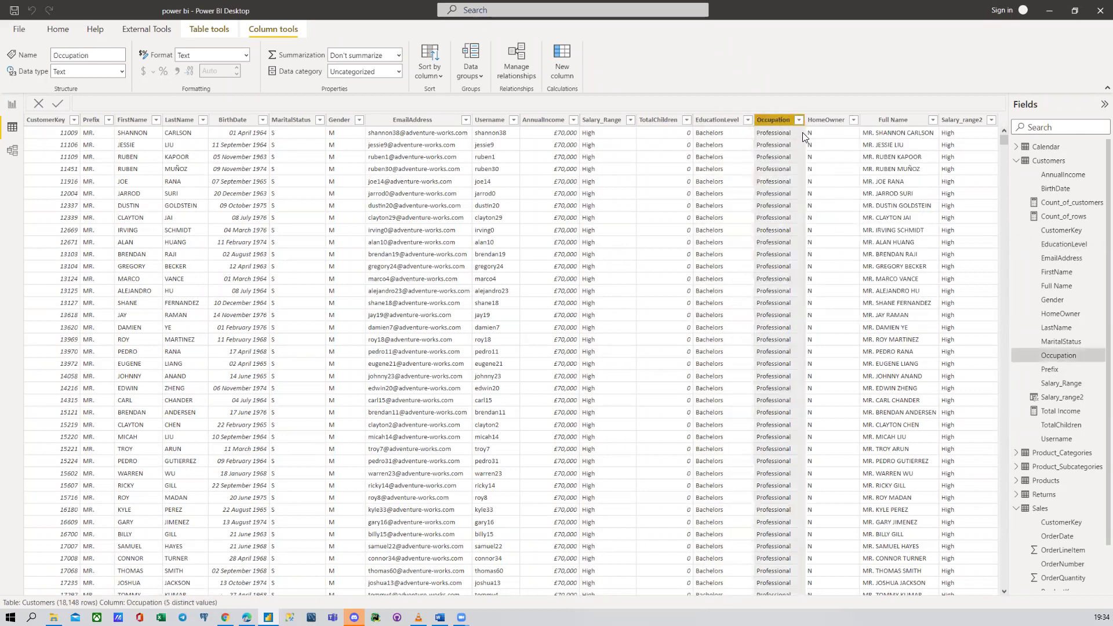
{"action": "left_click", "coordinate": [799, 120]}
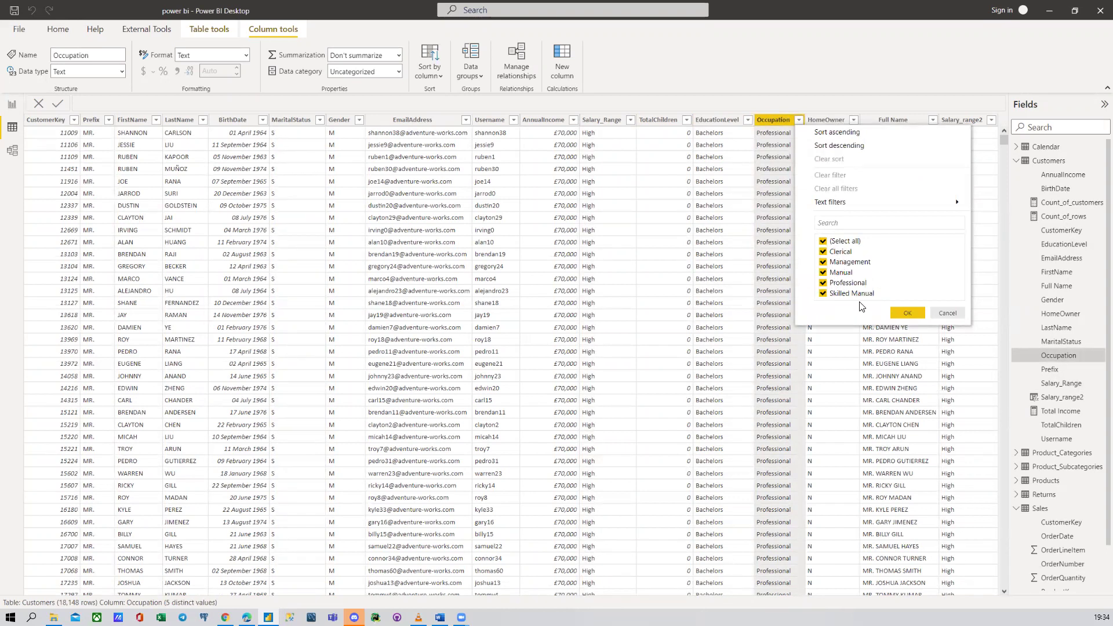
{"action": "left_click", "coordinate": [947, 313]}
{"action": "left_click", "coordinate": [830, 121]}
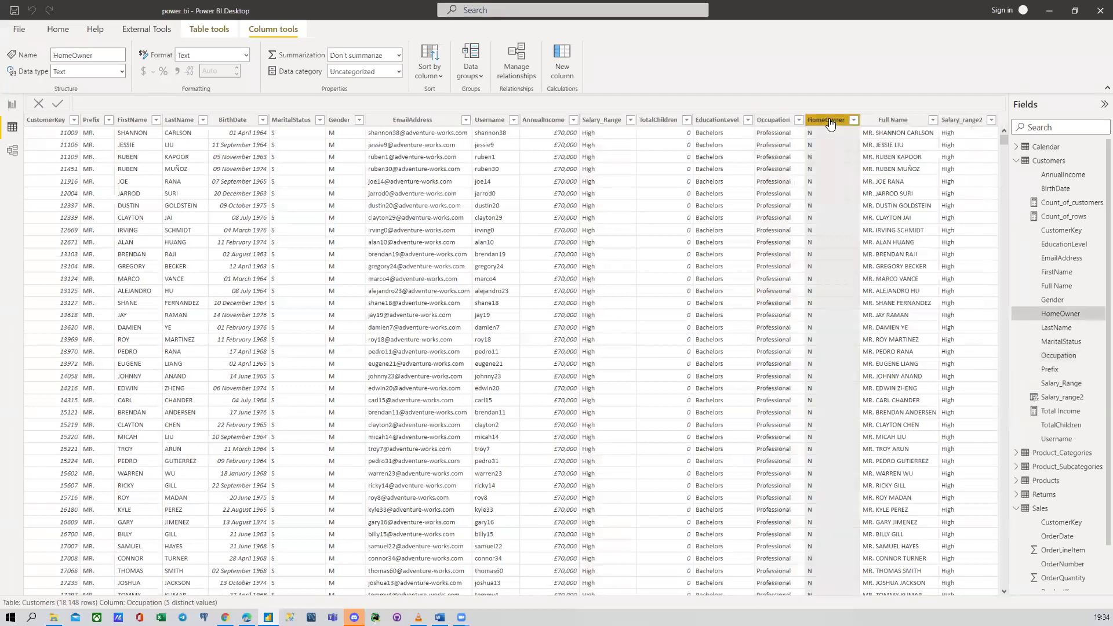
{"action": "left_click", "coordinate": [854, 120]}
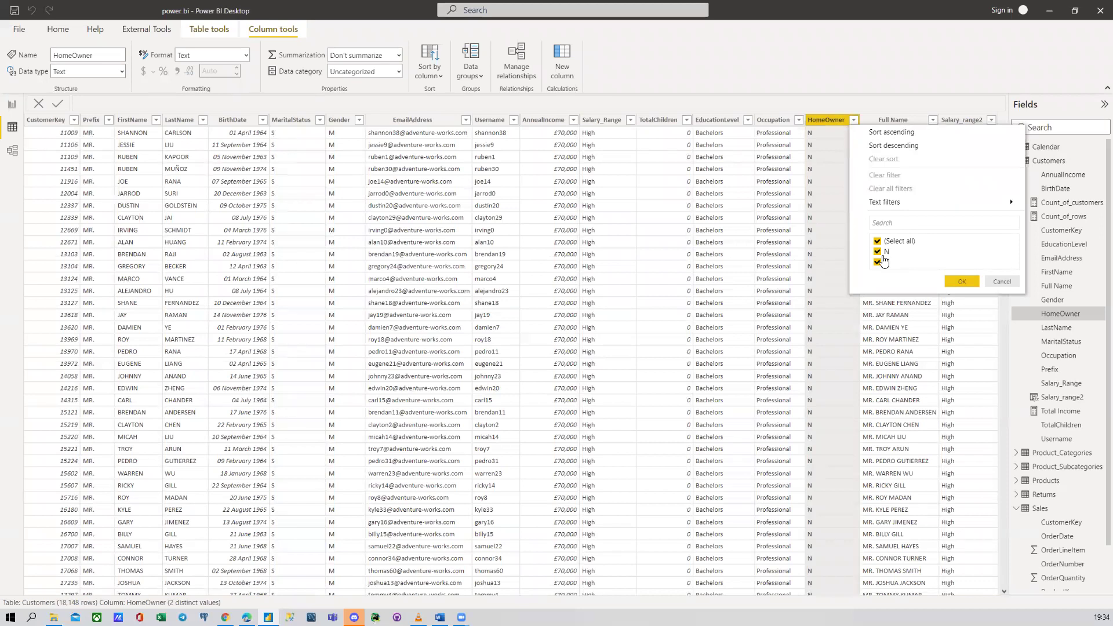
{"action": "left_click", "coordinate": [1003, 282]}
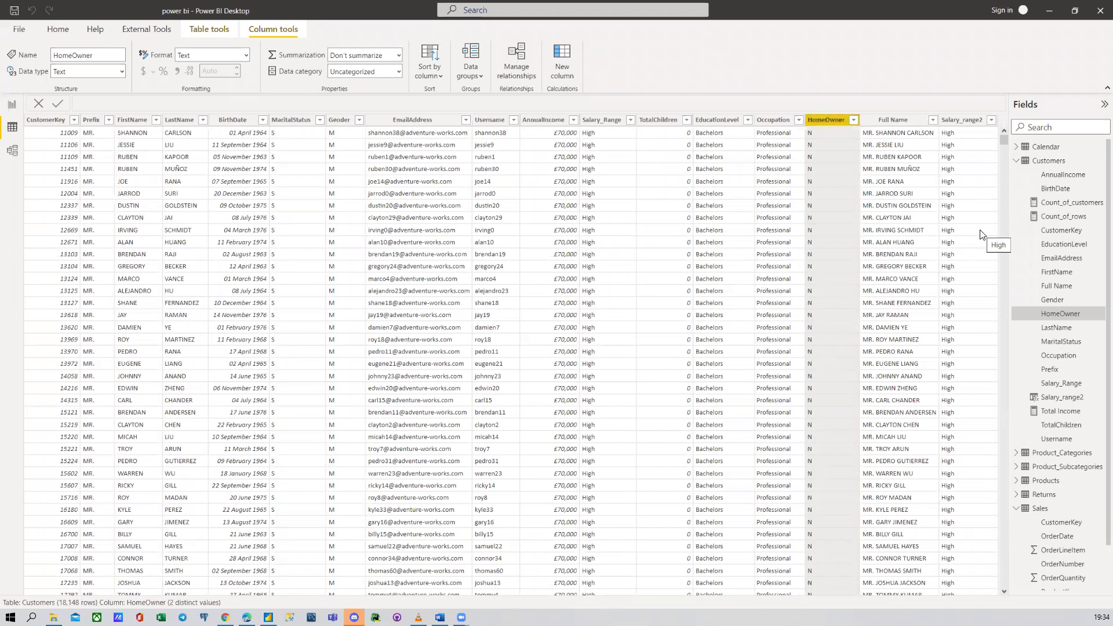
Step: Examine the ProductCost and ProductPrice columns in the Products data and the formula of the TotalCost measure
{"action": "left_click", "coordinate": [1016, 164]}
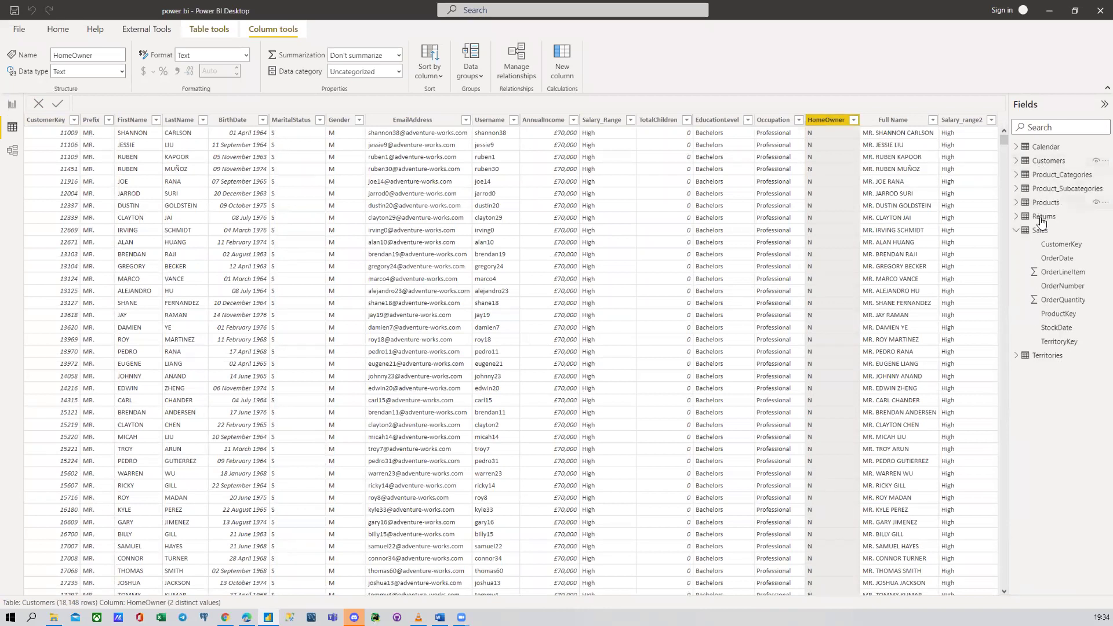
{"action": "left_click", "coordinate": [1046, 162]}
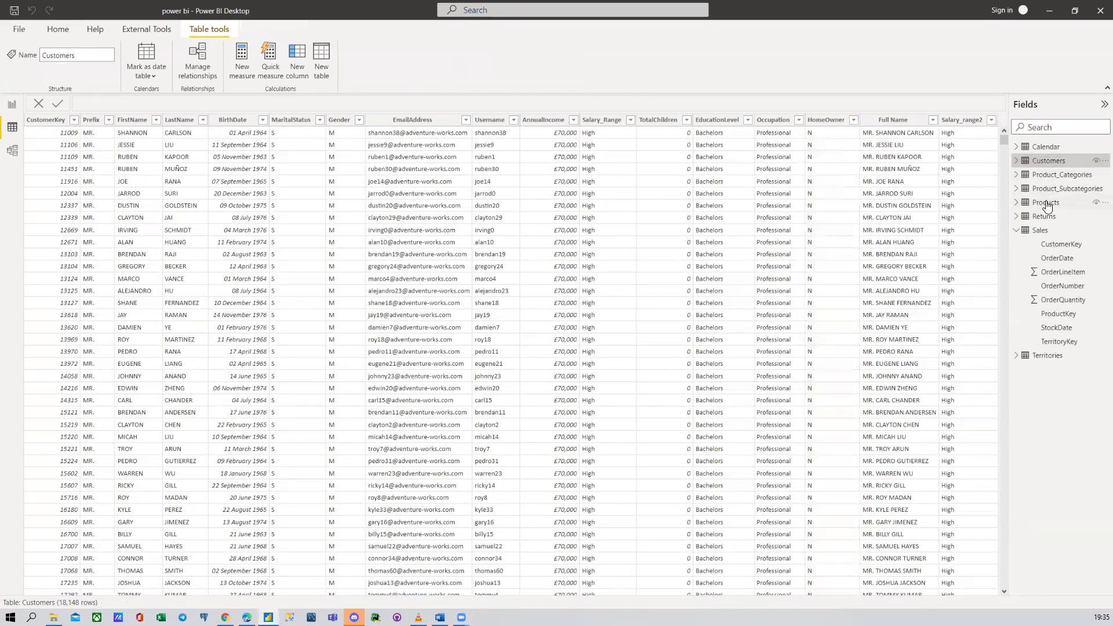
{"action": "left_click", "coordinate": [1046, 203]}
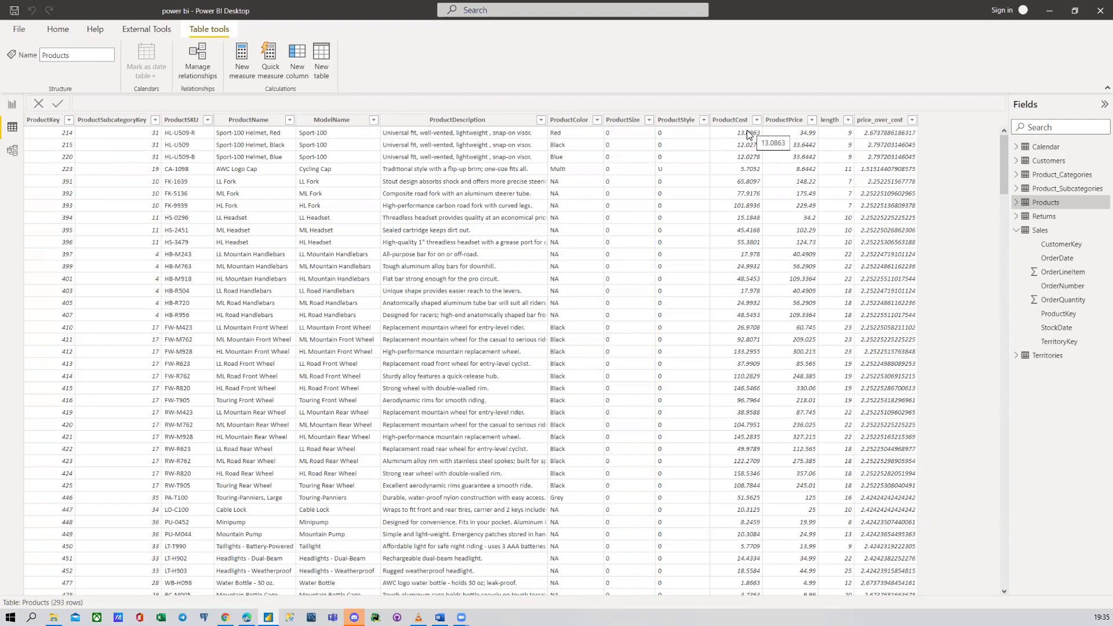
{"action": "left_click", "coordinate": [739, 146]}
{"action": "left_click", "coordinate": [788, 144]}
{"action": "left_click", "coordinate": [1015, 204]}
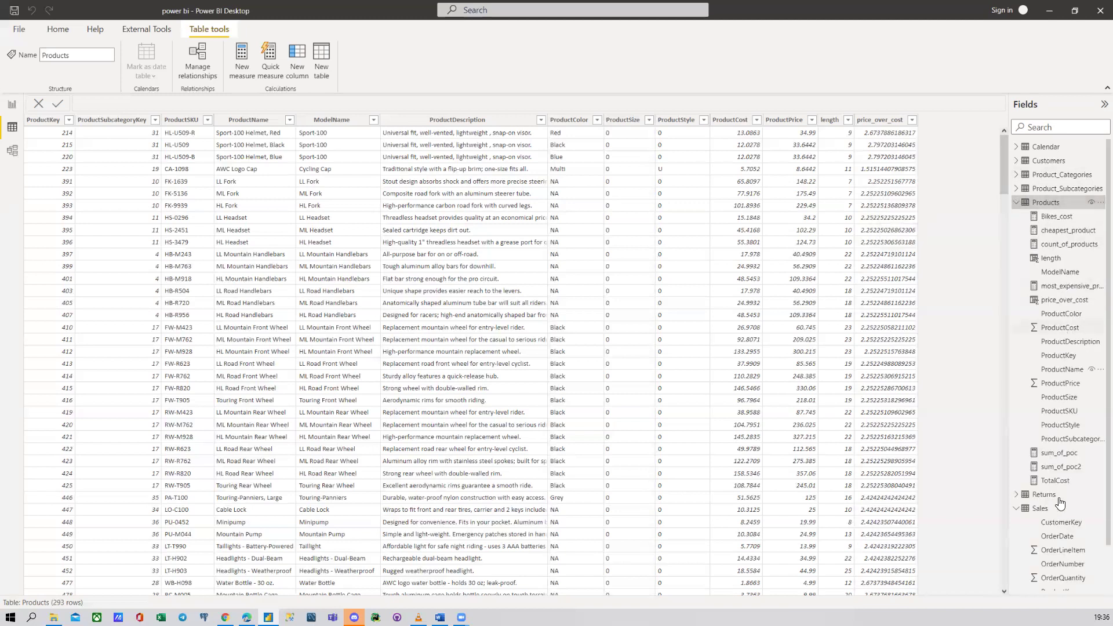
{"action": "left_click", "coordinate": [1055, 481]}
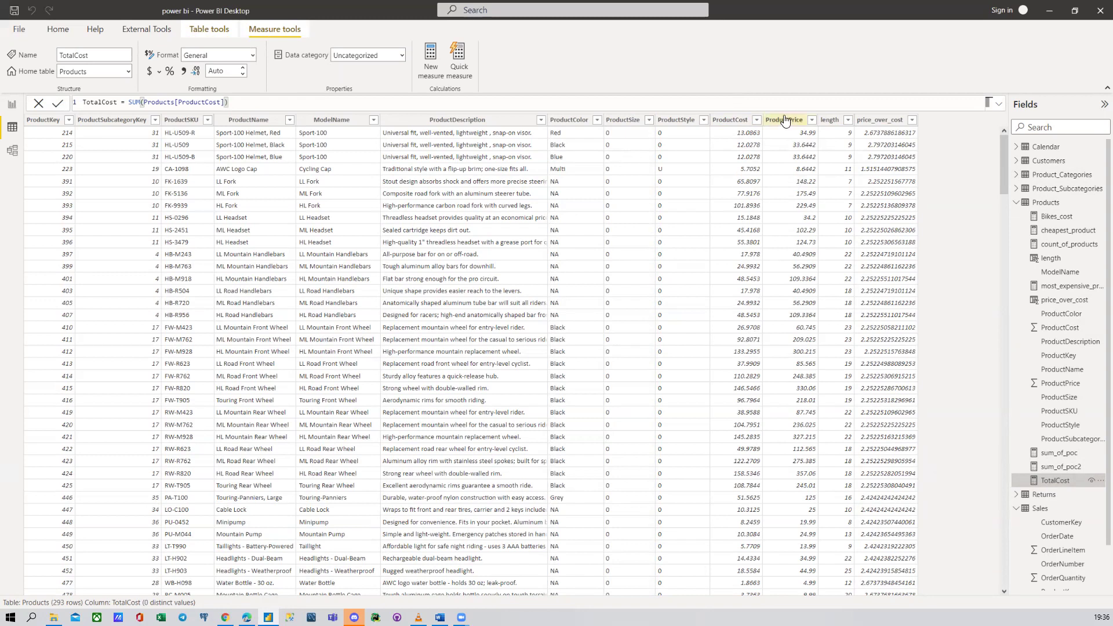
Step: Create a measure in the Products table with the formula TotalPrice = SUM(Products[ProductPrice])
{"action": "right_click", "coordinate": [1040, 206]}
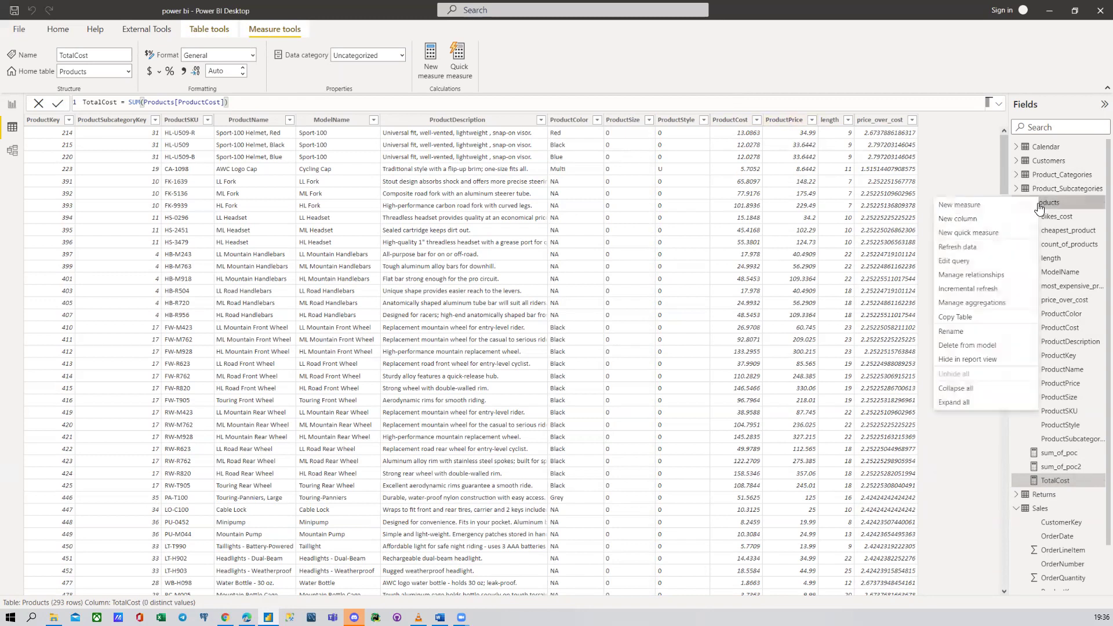
{"action": "left_click", "coordinate": [953, 193]}
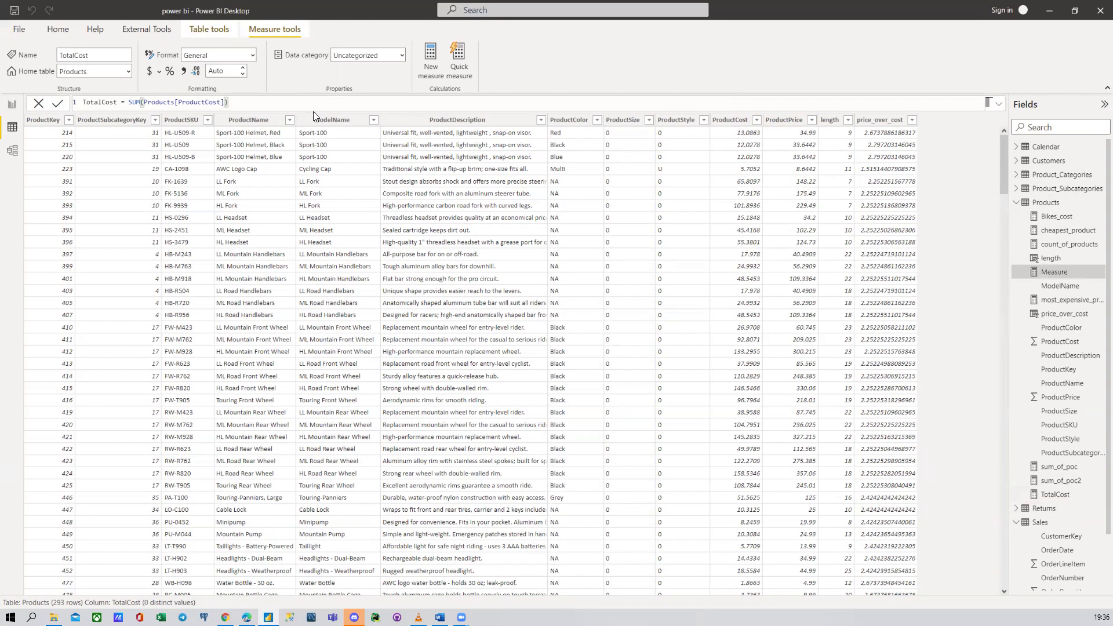
{"action": "type", "text": "TotalPrice = SUM("}
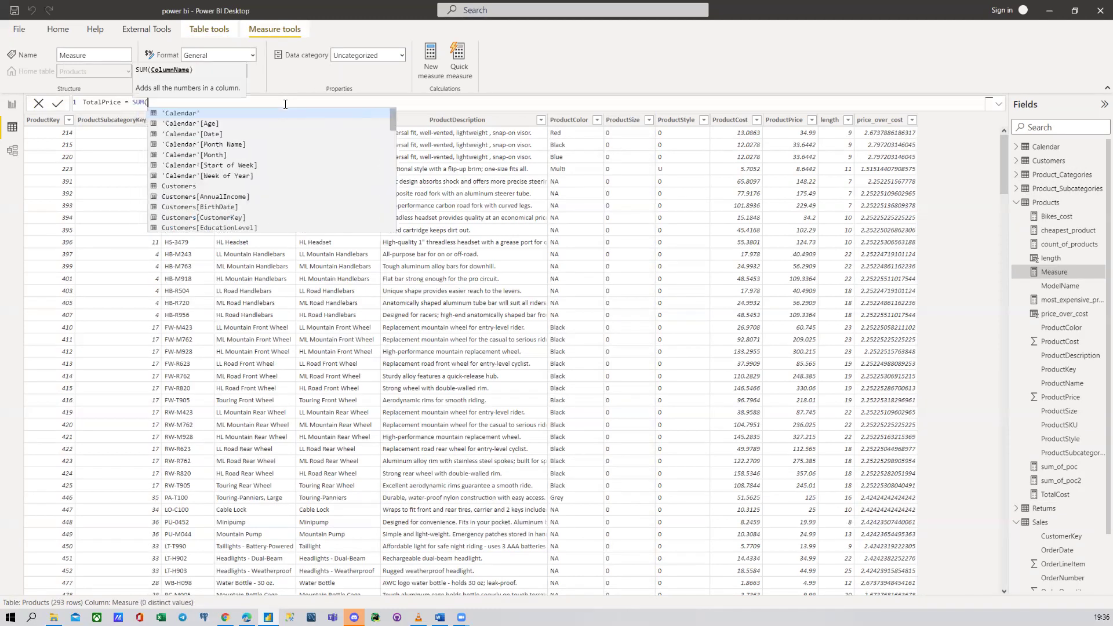
{"action": "type", "text": "PRODUCTPR"}
{"action": "key", "text": "Down"}
{"action": "key", "text": "Down"}
{"action": "key", "text": "Down"}
{"action": "key", "text": "Down"}
{"action": "key", "text": "Down"}
{"action": "key", "text": "Tab"}
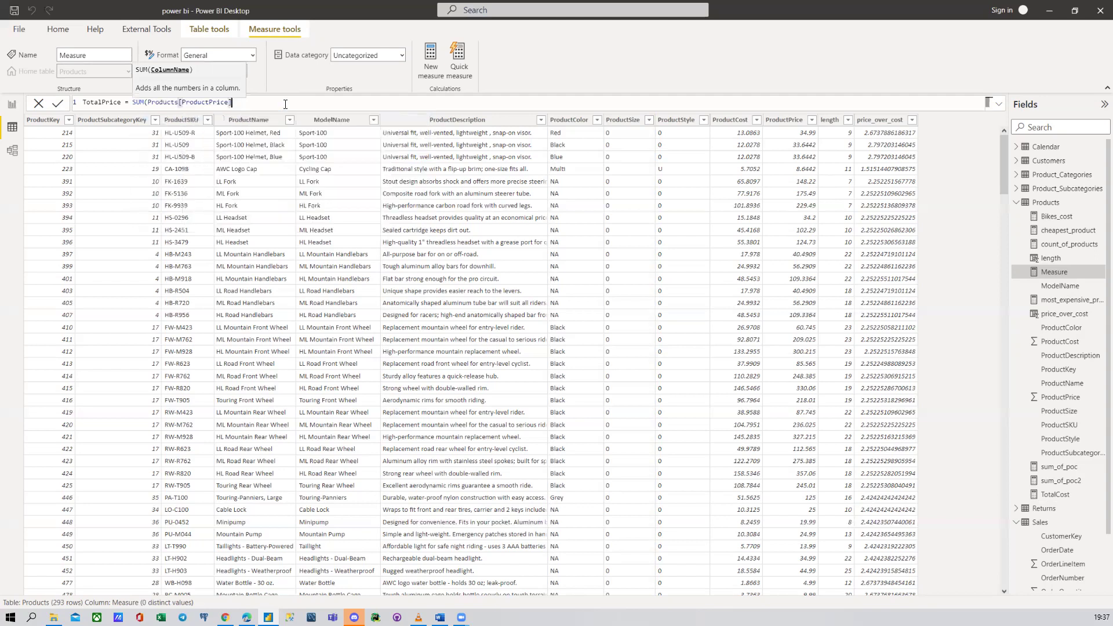
{"action": "type", "text": ")"}
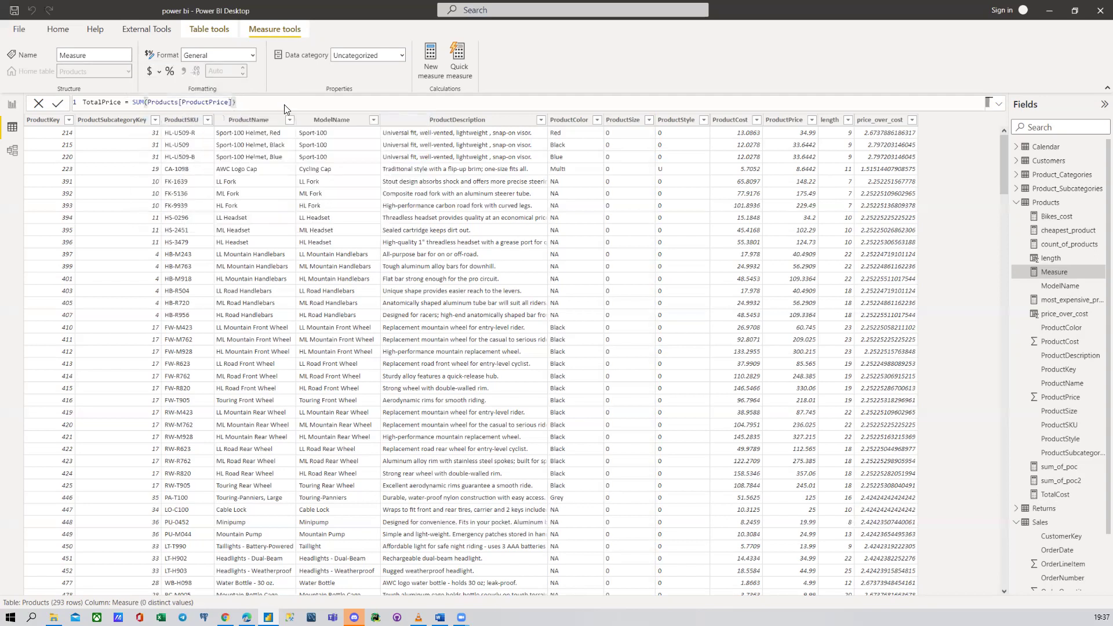
{"action": "key", "text": "Return"}
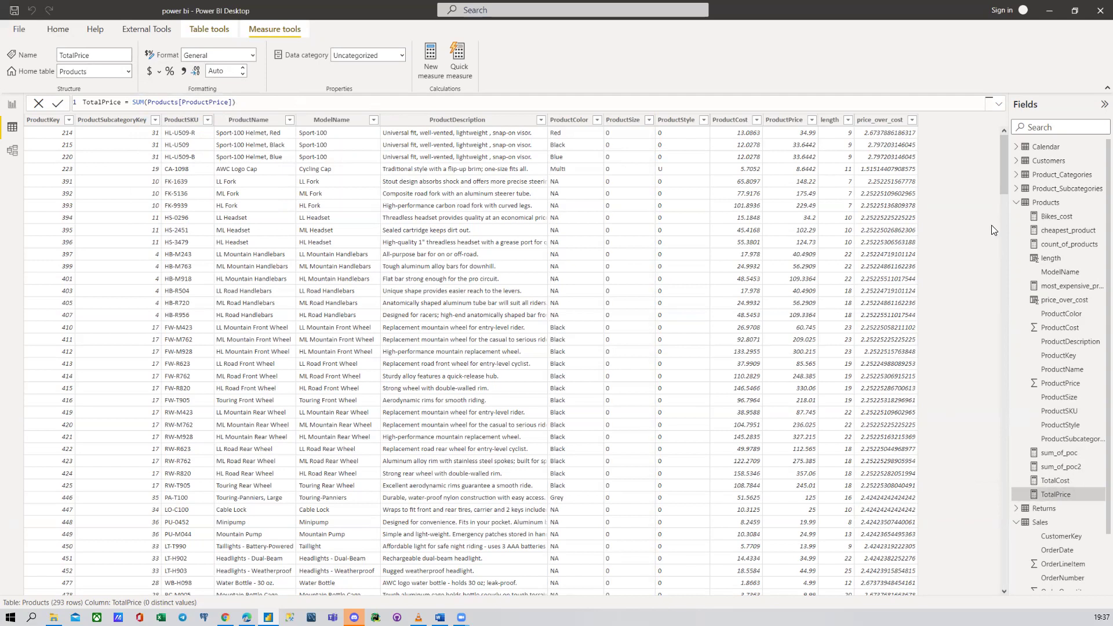
Step: Collapse the Products fields and look through the order rows of the Sales table
{"action": "left_click", "coordinate": [1016, 202]}
{"action": "left_click", "coordinate": [1038, 230]}
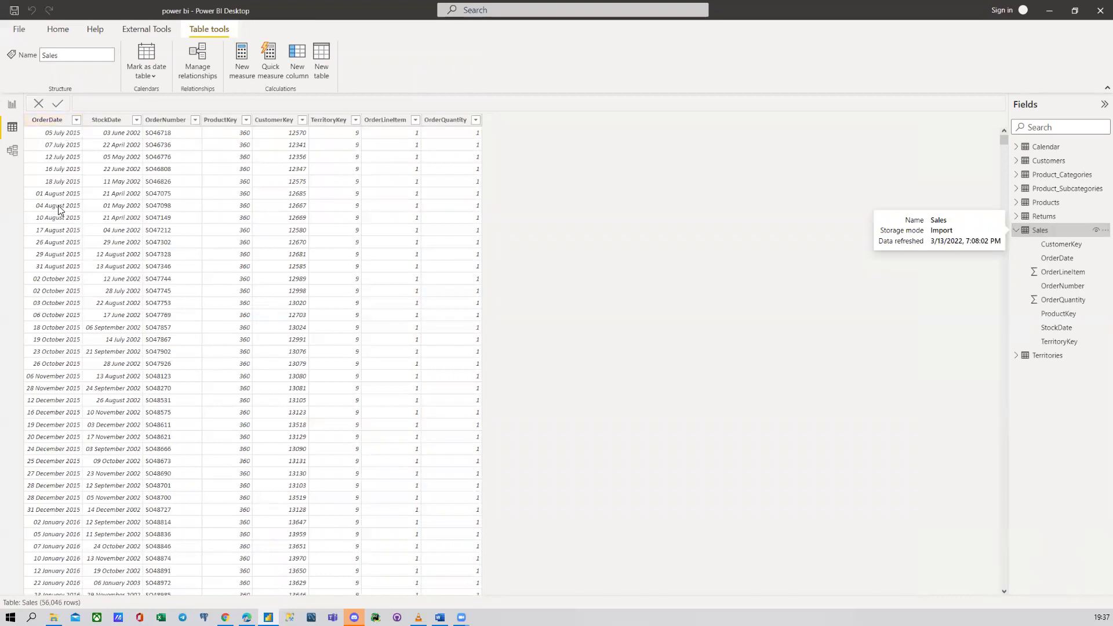
{"action": "scroll", "coordinate": [61, 217], "scroll_direction": "down", "scroll_amount": 8}
{"action": "scroll", "coordinate": [95, 192], "scroll_direction": "up", "scroll_amount": 8}
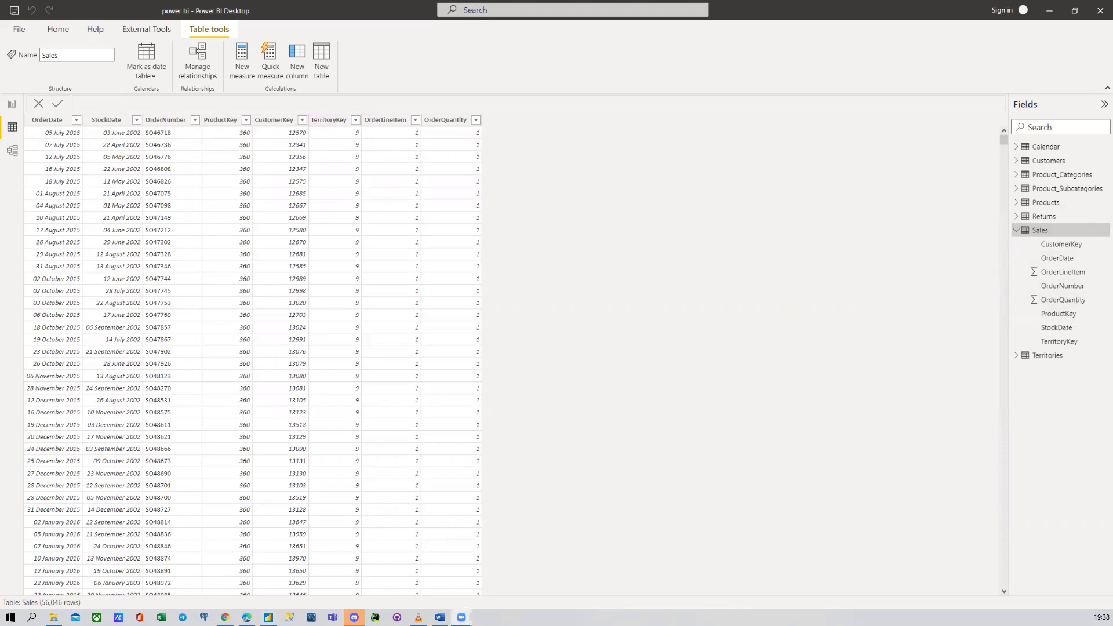
Step: Add a new measure to the Sales table named Products_Sold and begin its formula with the COUNTA function
{"action": "right_click", "coordinate": [1039, 230]}
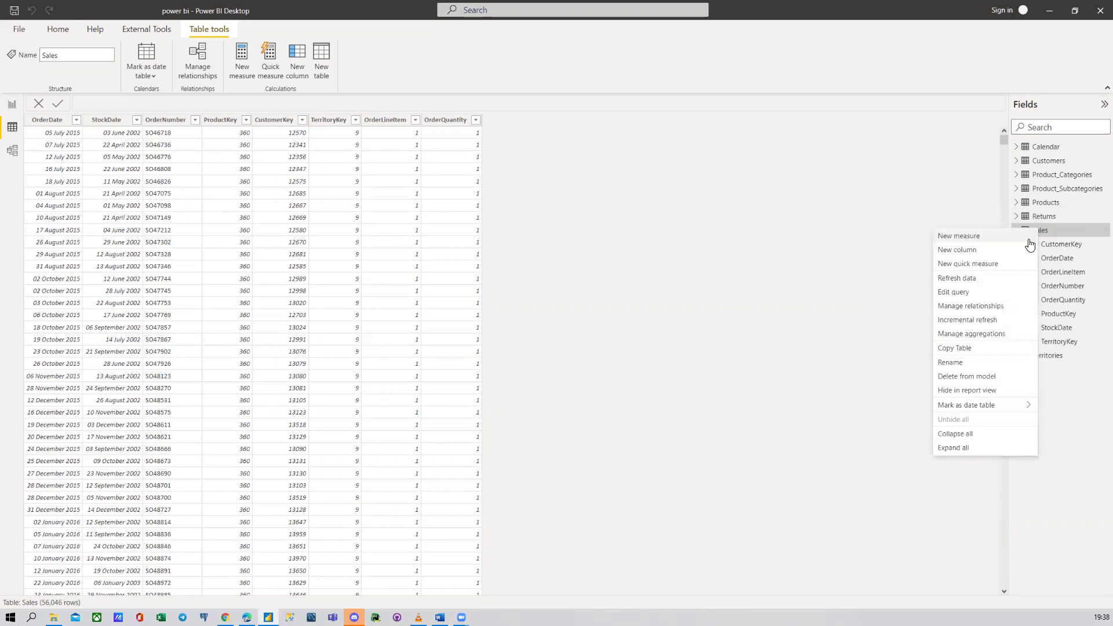
{"action": "left_click", "coordinate": [963, 239]}
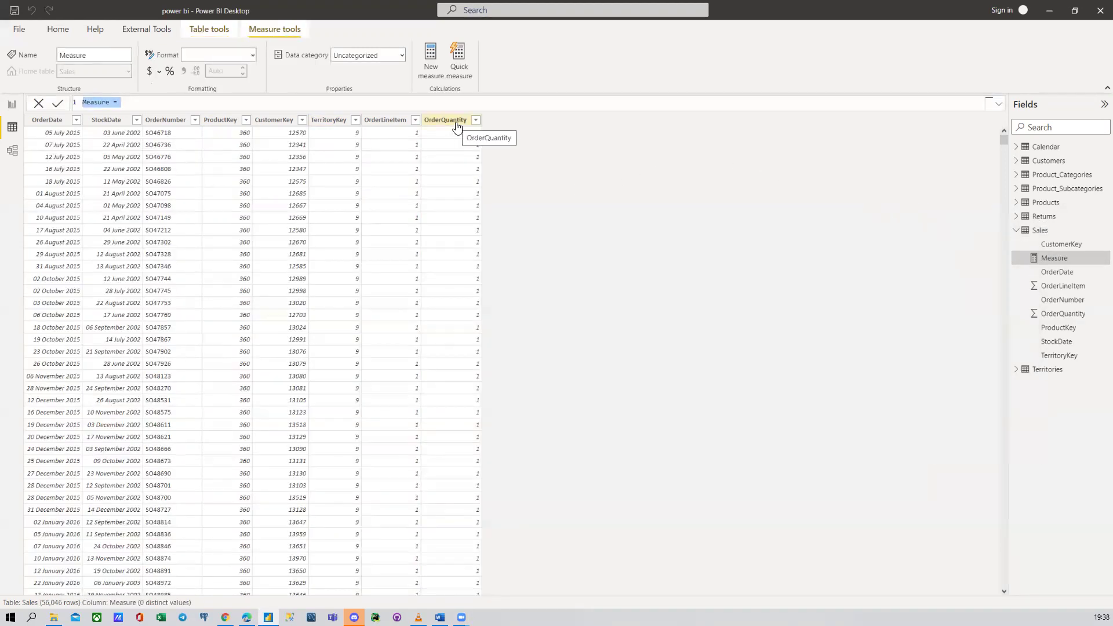
{"action": "type", "text": "Number_of pr"}
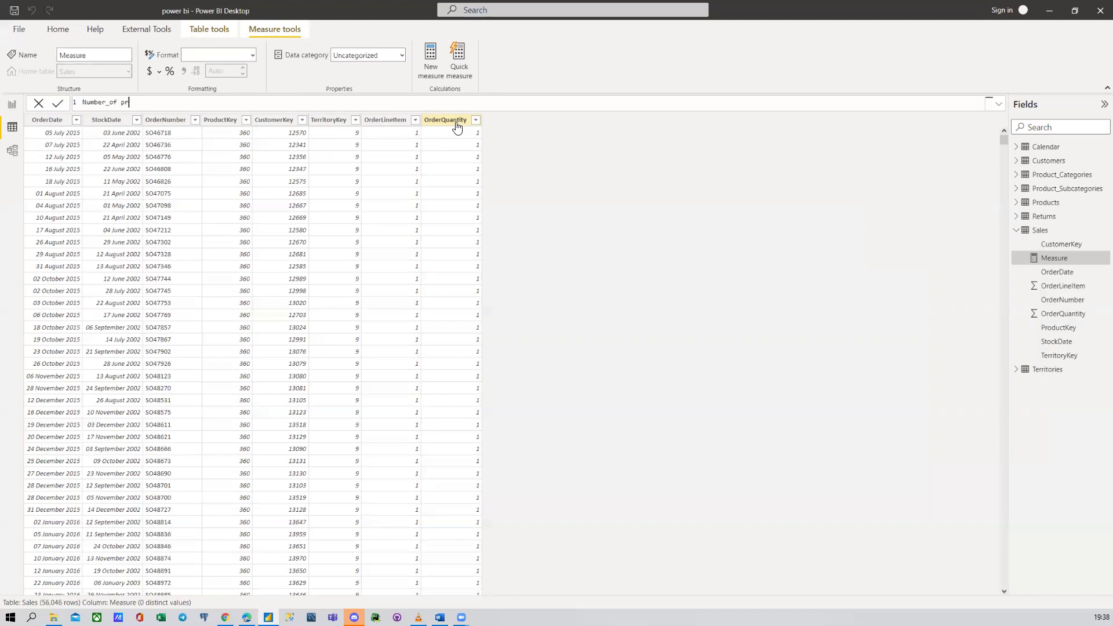
{"action": "key", "text": "BackSpace"}
{"action": "key", "text": "BackSpace"}
{"action": "key", "text": "BackSpace"}
{"action": "key", "text": "BackSpace"}
{"action": "key", "text": "BackSpace"}
{"action": "key", "text": "BackSpace"}
{"action": "key", "text": "BackSpace"}
{"action": "key", "text": "BackSpace"}
{"action": "key", "text": "BackSpace"}
{"action": "key", "text": "BackSpace"}
{"action": "key", "text": "BackSpace"}
{"action": "key", "text": "BackSpace"}
{"action": "type", "text": "Products_"}
{"action": "type", "text": "Sold = COUNT"}
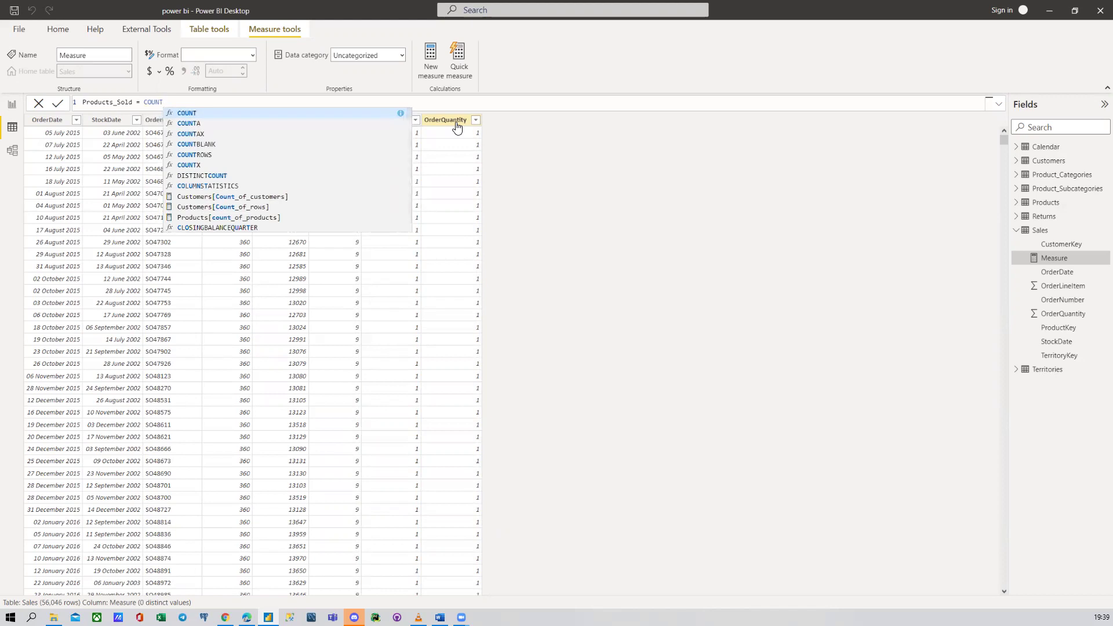
{"action": "key", "text": "Down"}
{"action": "key", "text": "Tab"}
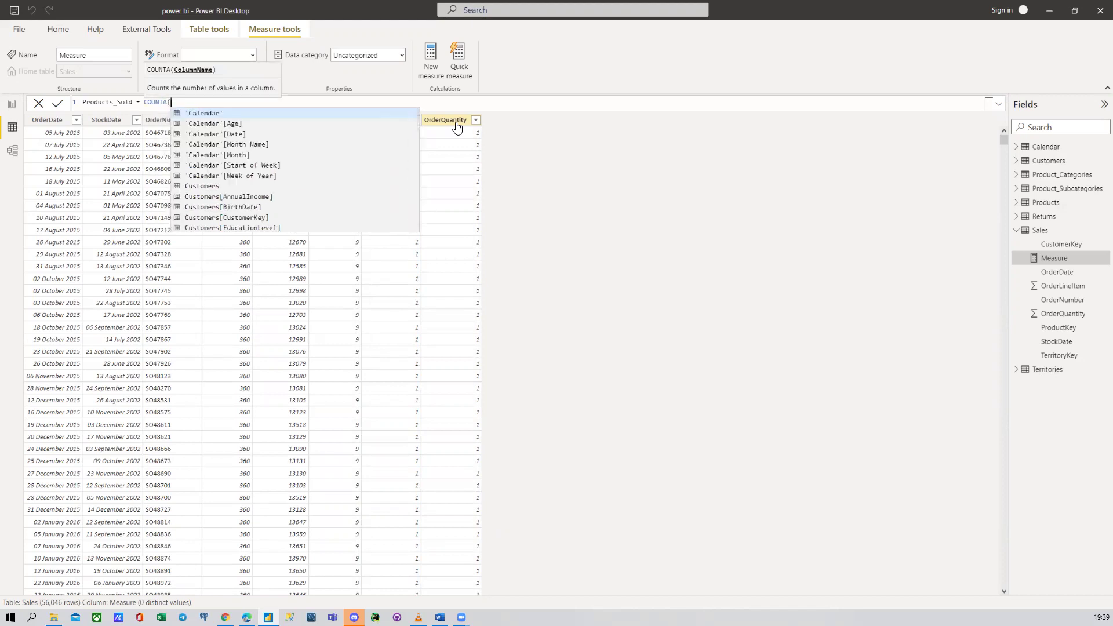
{"action": "type", "text": "PRODUCT"}
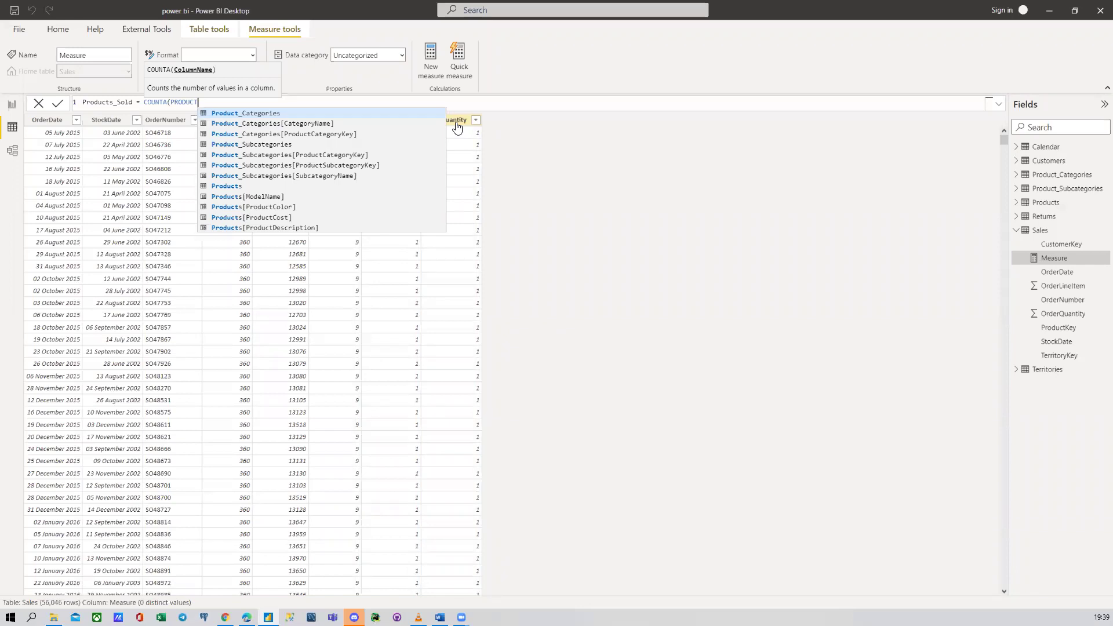
{"action": "key", "text": "BackSpace"}
{"action": "key", "text": "BackSpace"}
{"action": "key", "text": "BackSpace"}
{"action": "key", "text": "BackSpace"}
{"action": "key", "text": "BackSpace"}
{"action": "key", "text": "BackSpace"}
{"action": "key", "text": "BackSpace"}
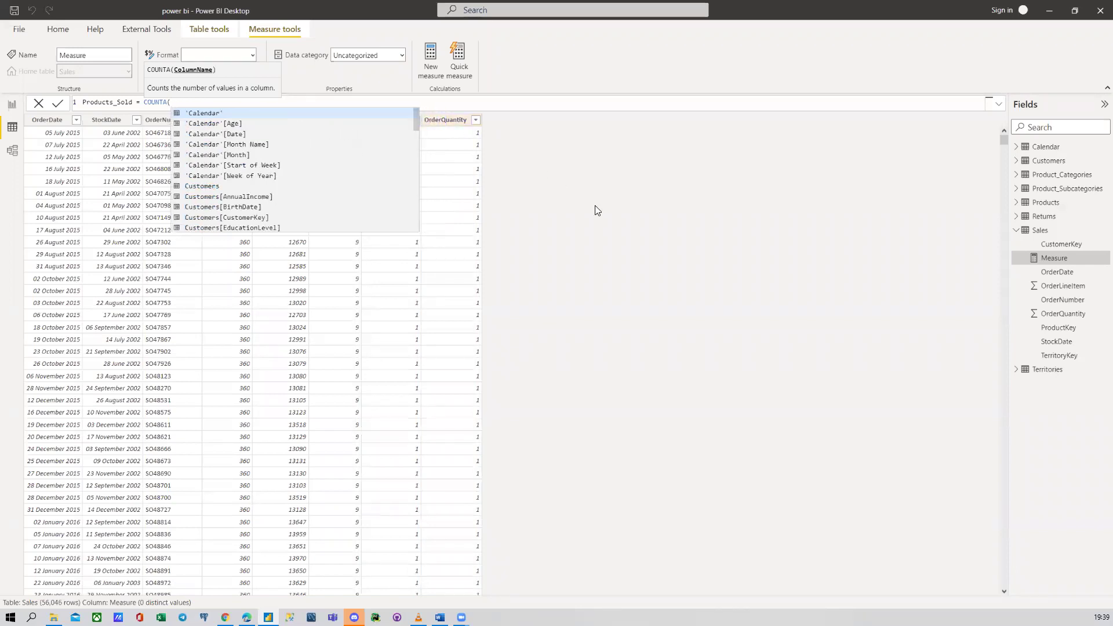
{"action": "type", "text": ")"}
{"action": "key", "text": "Return"}
{"action": "left_click", "coordinate": [188, 99]}
{"action": "key", "text": "BackSpace"}
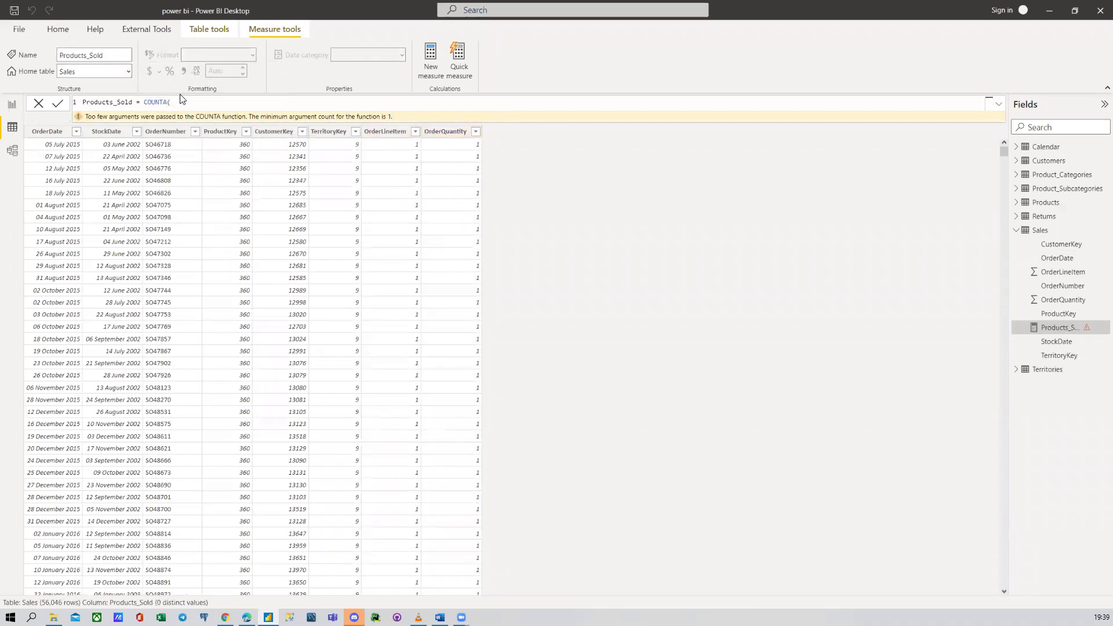
Step: Complete the Products_Sold measure with the formula COUNTA(Sales[ProductKey]) and commit it
{"action": "type", "text": "PRODUCT"}
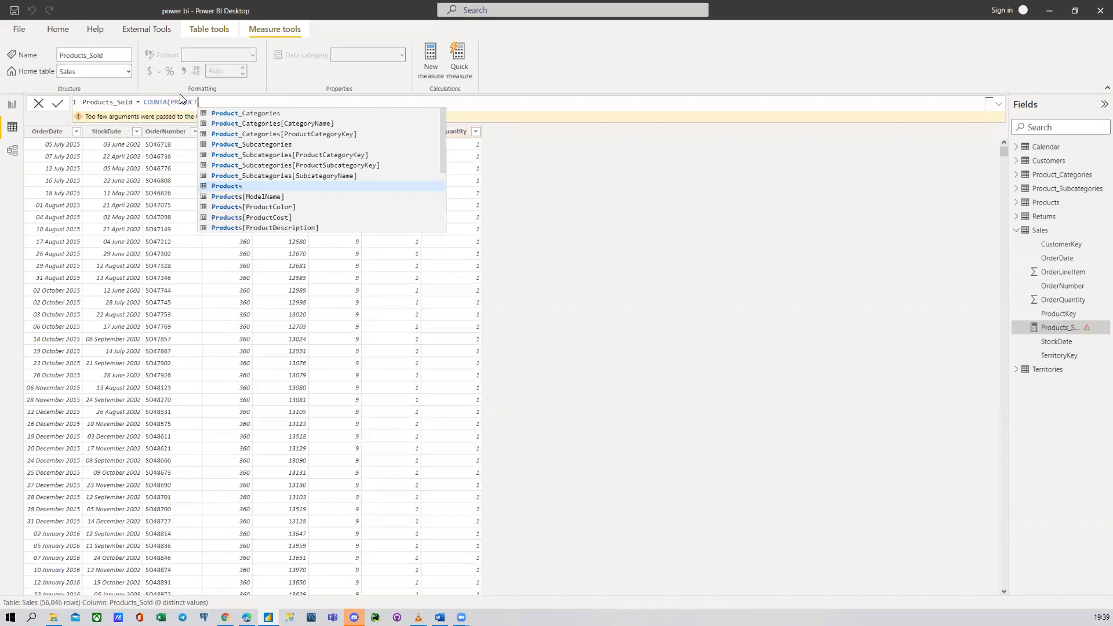
{"action": "type", "text": "KEY"}
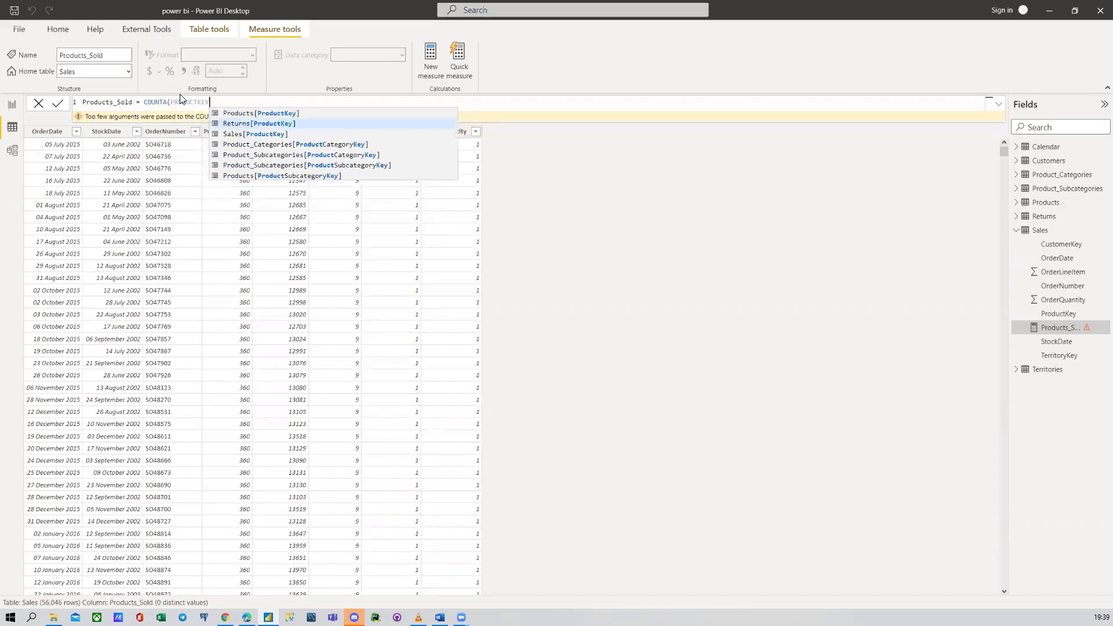
{"action": "key", "text": "Down"}
{"action": "key", "text": "Down"}
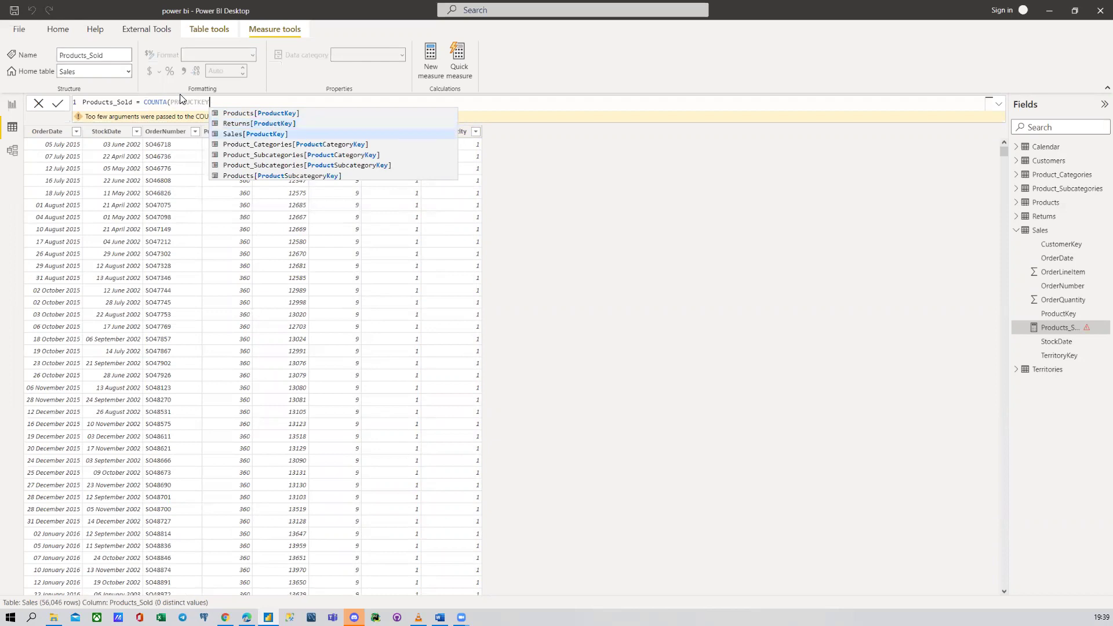
{"action": "key", "text": "Tab"}
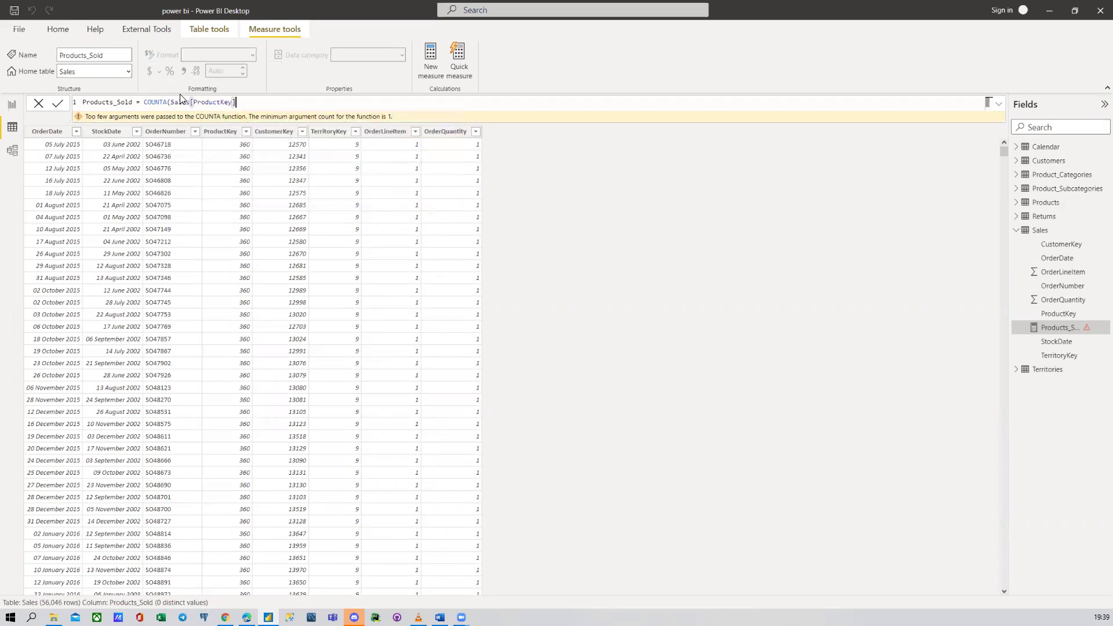
{"action": "type", "text": ")"}
{"action": "key", "text": "Return"}
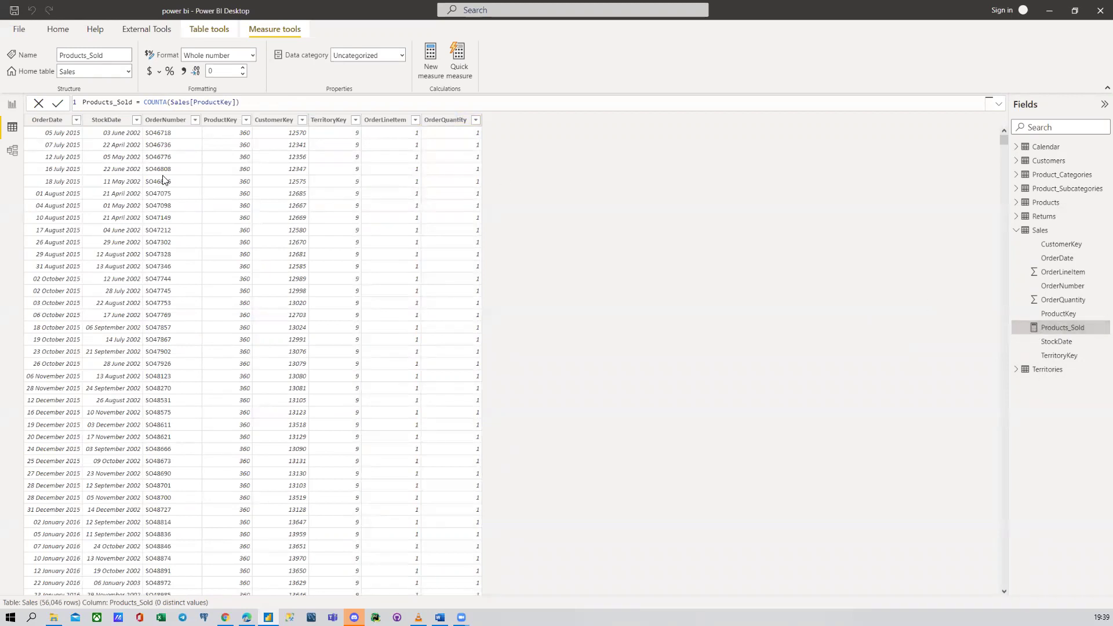
Step: Create a table visual on report Page 2 from the Products table's ProductKey field and enlarge it below the customer charts
{"action": "left_click", "coordinate": [12, 110]}
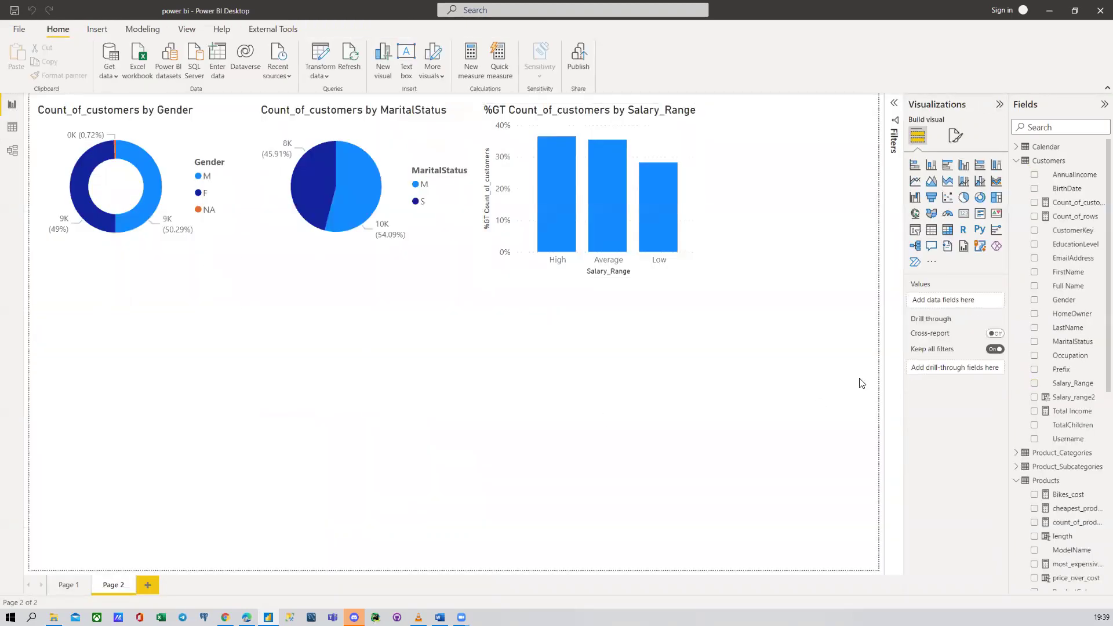
{"action": "left_click", "coordinate": [1017, 162]}
{"action": "left_click", "coordinate": [1018, 202]}
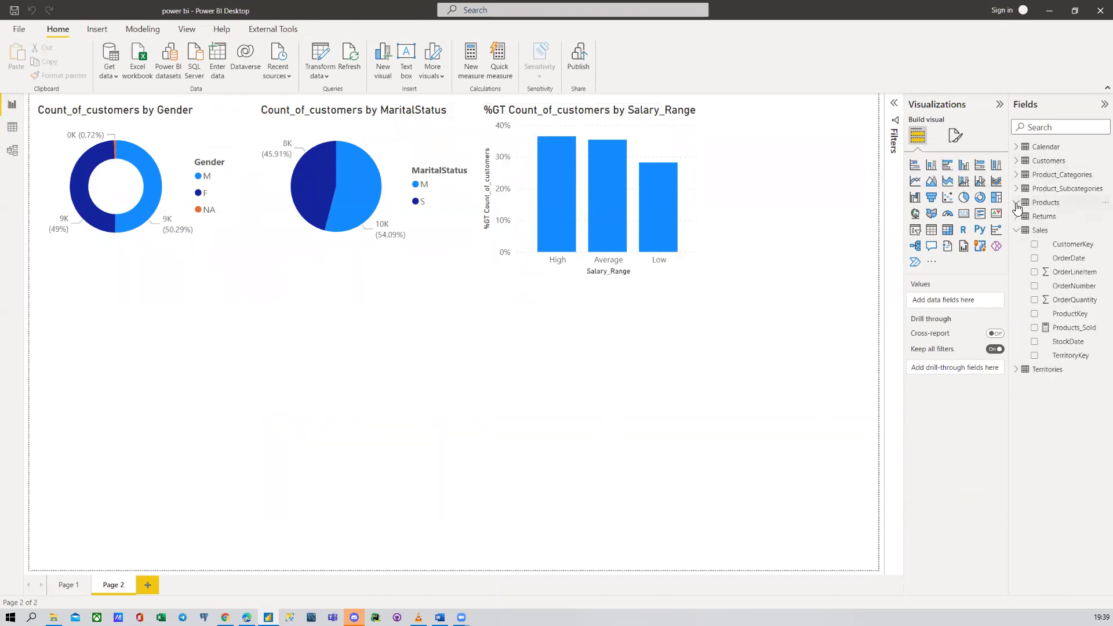
{"action": "left_click", "coordinate": [1035, 272]}
{"action": "left_click", "coordinate": [1017, 203]}
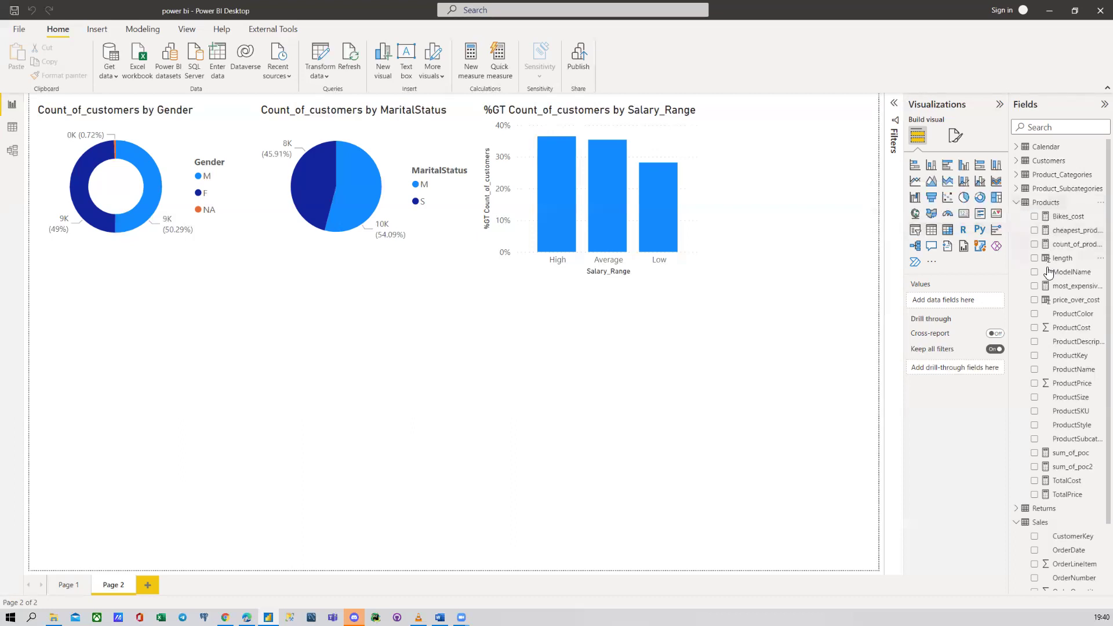
{"action": "left_click", "coordinate": [1034, 355]}
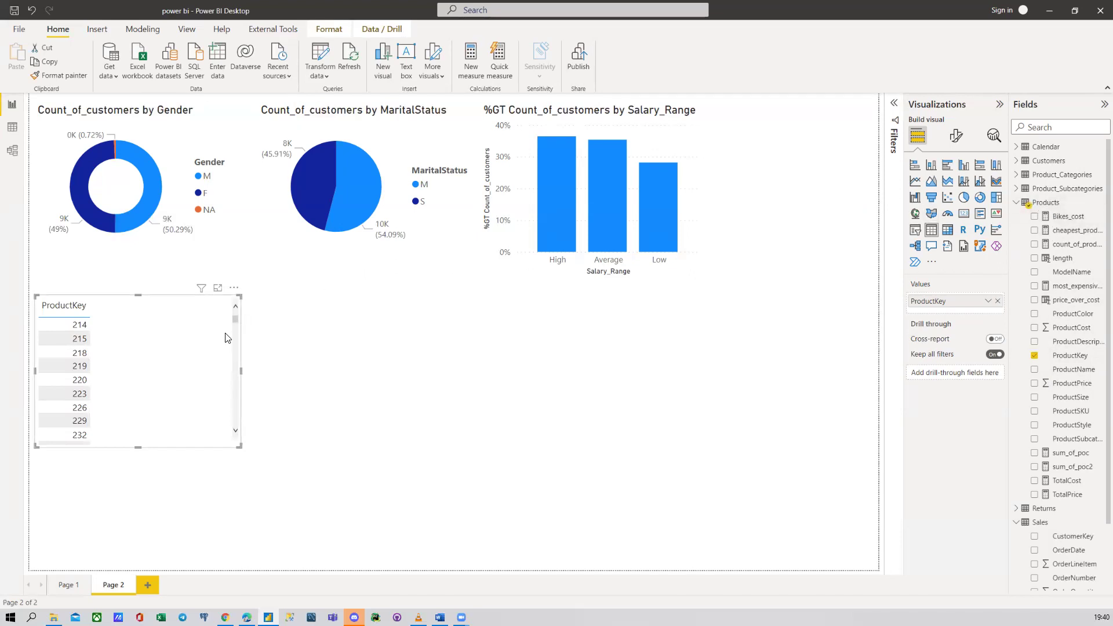
{"action": "left_click_drag", "start_coordinate": [225, 334], "coordinate": [285, 296]}
{"action": "left_click_drag", "start_coordinate": [298, 408], "coordinate": [447, 513]}
{"action": "scroll", "coordinate": [127, 342], "scroll_direction": "down", "scroll_amount": 10}
{"action": "scroll", "coordinate": [127, 356], "scroll_direction": "up", "scroll_amount": 10}
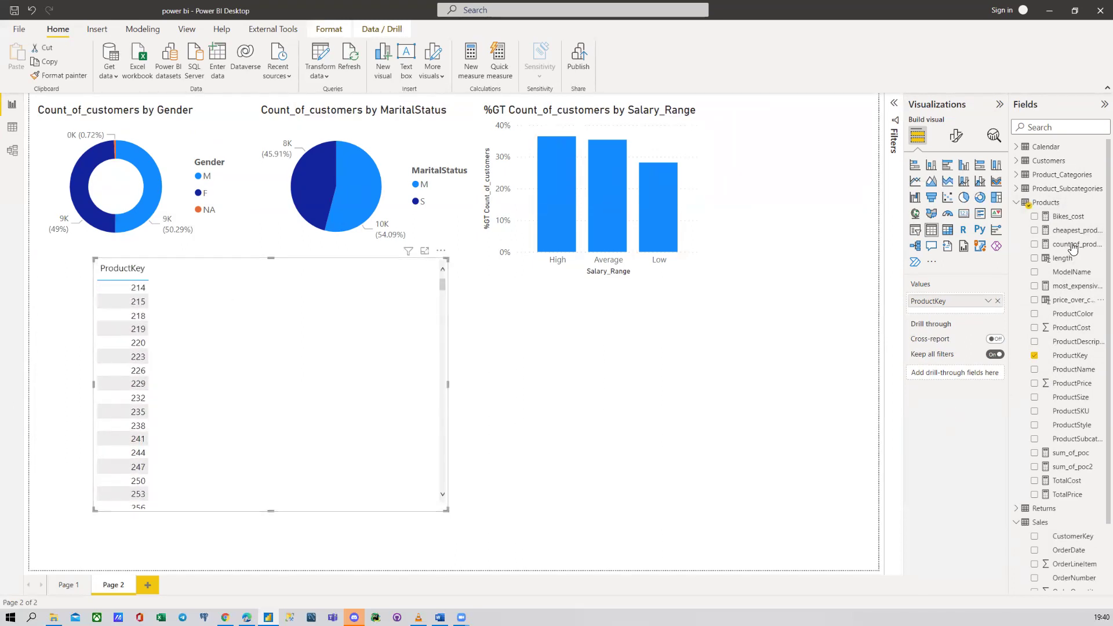
Step: Add the Products_Sold measure from Sales to the ProductKey table and shift the table on the page
{"action": "scroll", "coordinate": [1044, 243], "scroll_direction": "down", "scroll_amount": 3}
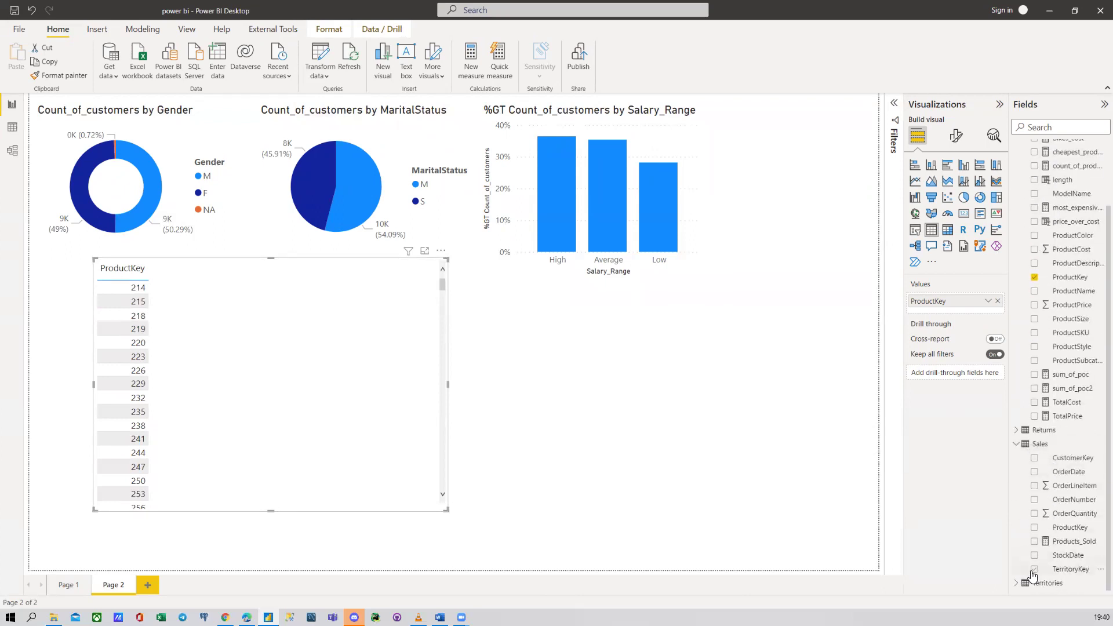
{"action": "left_click", "coordinate": [1034, 542]}
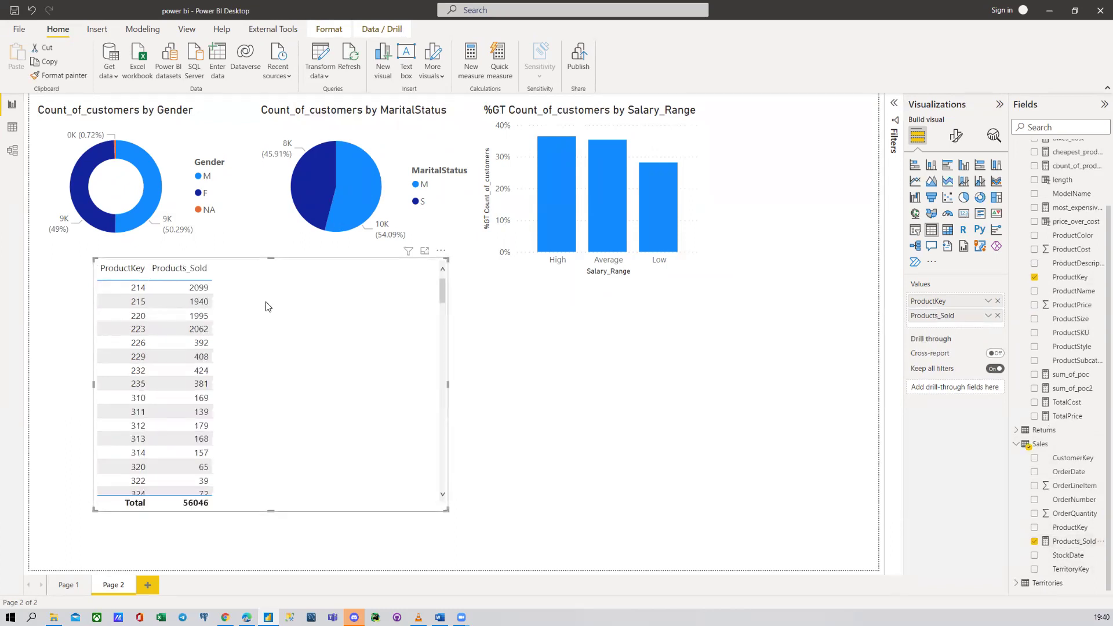
{"action": "left_click_drag", "start_coordinate": [266, 304], "coordinate": [325, 289]}
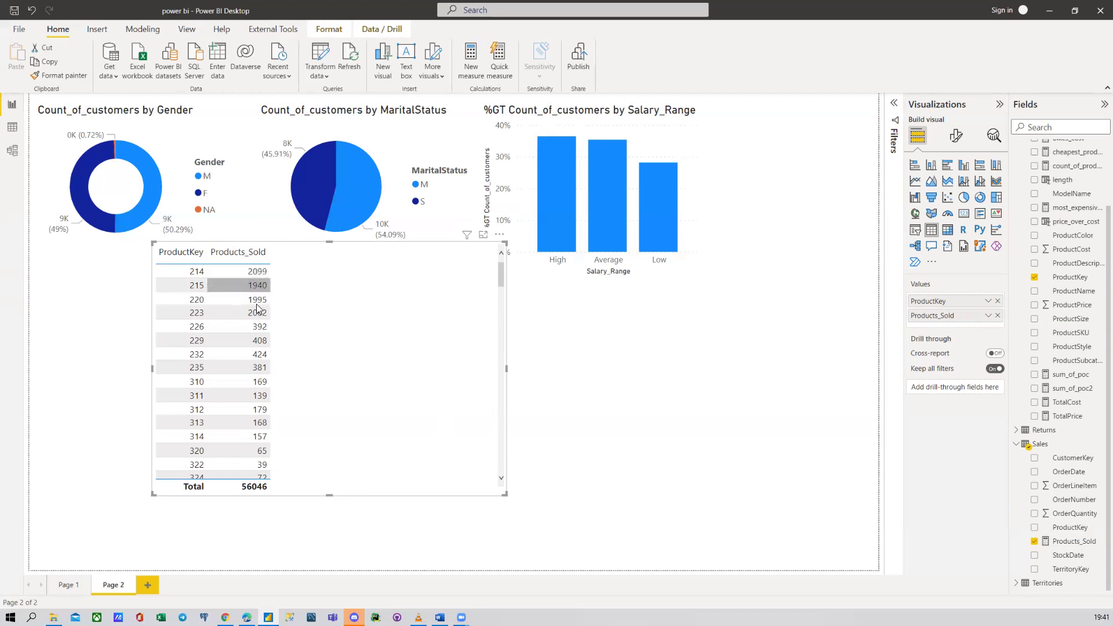
Step: Look through the Products_Sold counts per product key in the table
{"action": "scroll", "coordinate": [252, 311], "scroll_direction": "down", "scroll_amount": 5}
{"action": "scroll", "coordinate": [253, 310], "scroll_direction": "down", "scroll_amount": 10}
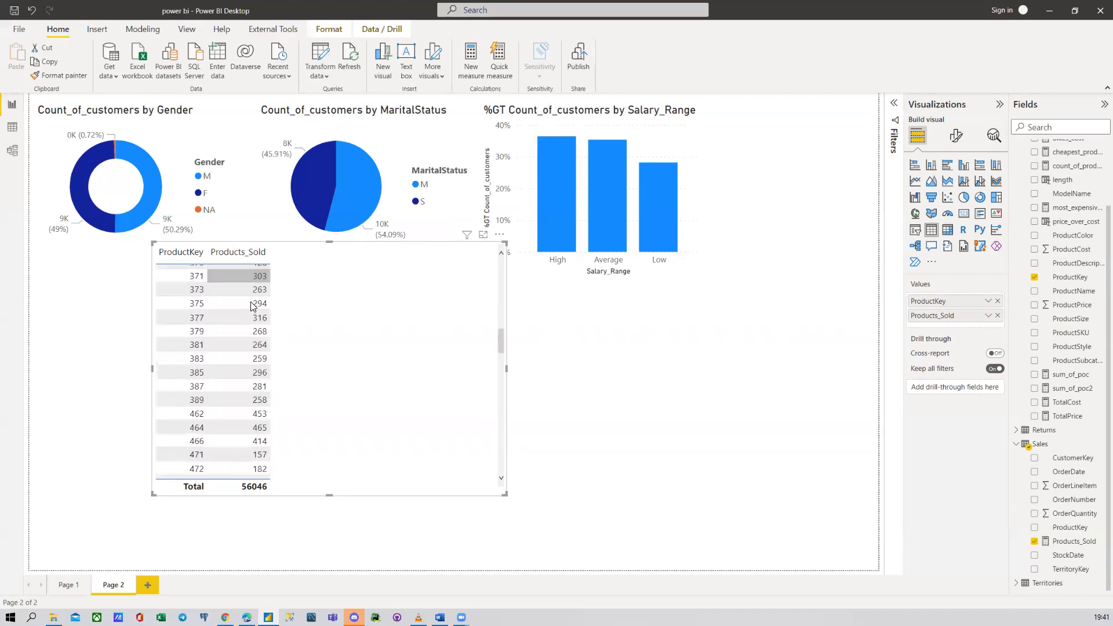
{"action": "right_click", "coordinate": [251, 296]}
{"action": "left_click", "coordinate": [393, 318]}
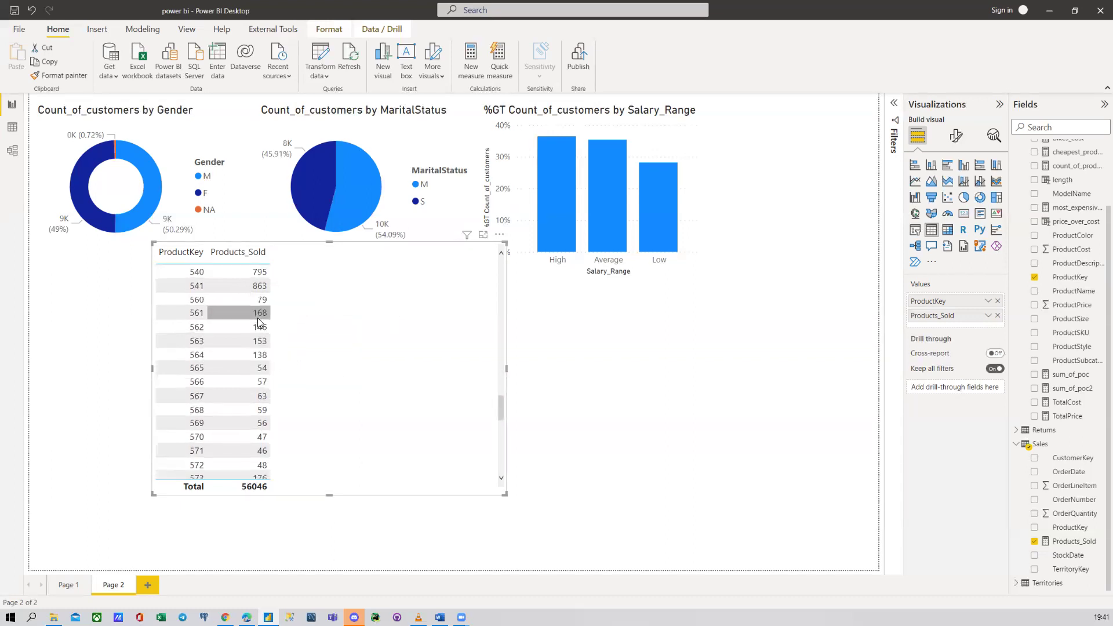
{"action": "scroll", "coordinate": [251, 319], "scroll_direction": "down", "scroll_amount": 2}
{"action": "scroll", "coordinate": [252, 319], "scroll_direction": "up", "scroll_amount": 15}
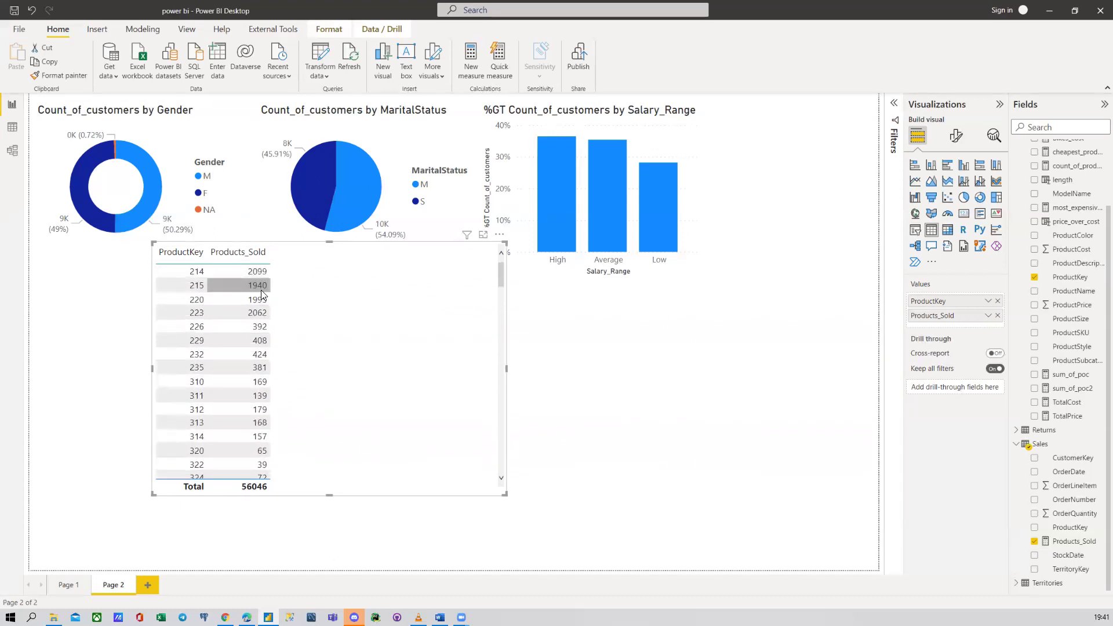
{"action": "scroll", "coordinate": [307, 296], "scroll_direction": "up", "scroll_amount": 2}
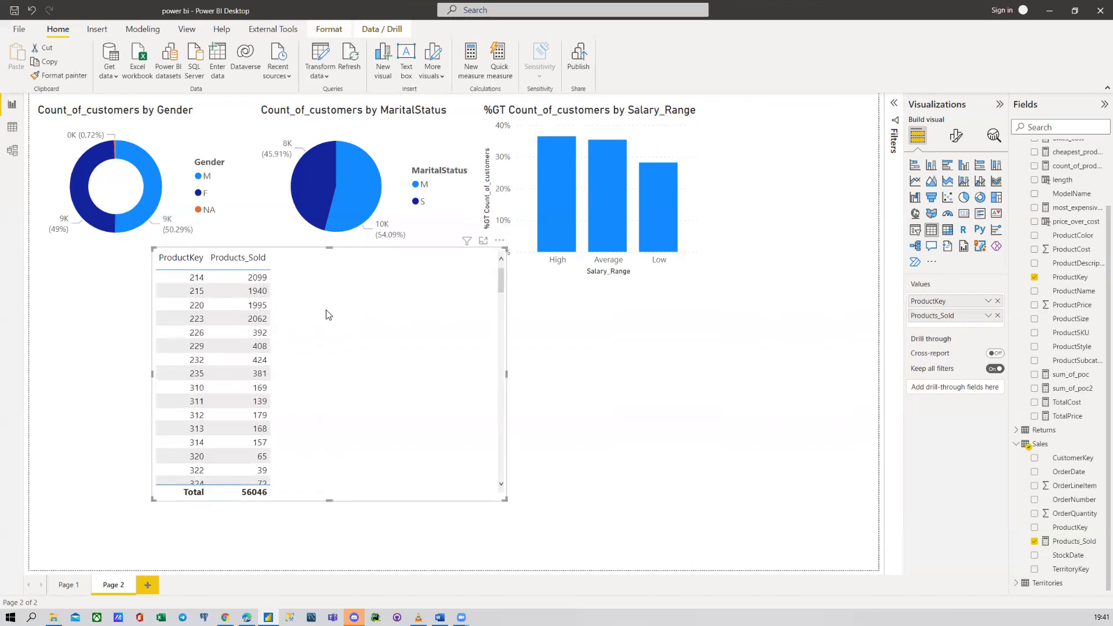
Step: Add ProductName to the table as its first column, ahead of ProductKey, and enlarge the table to the page's lower edge
{"action": "left_click", "coordinate": [1034, 290]}
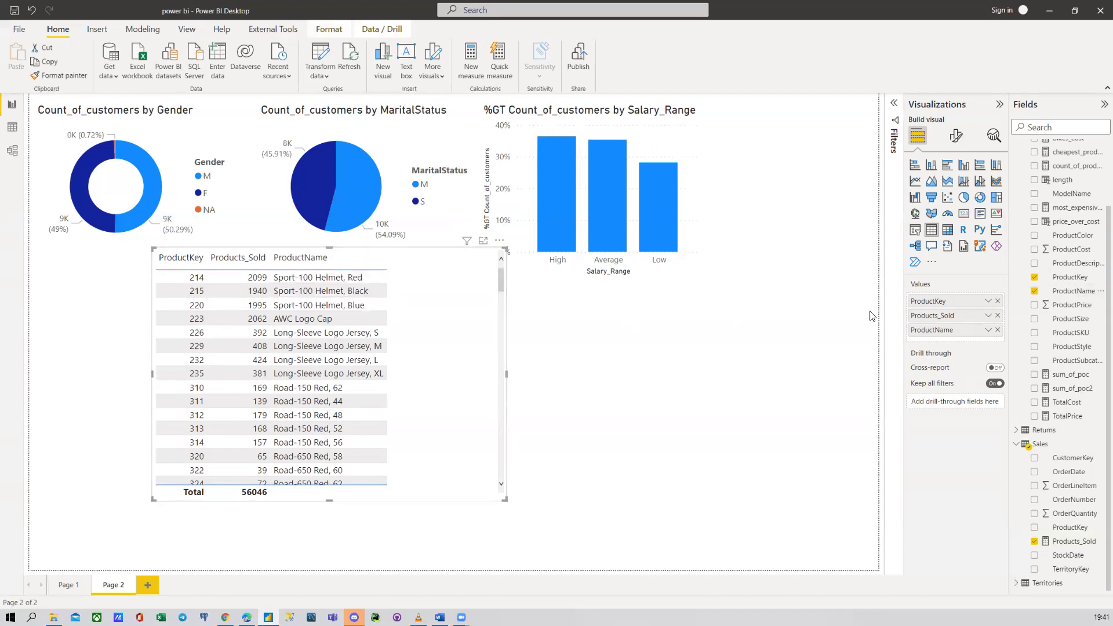
{"action": "left_click_drag", "start_coordinate": [933, 335], "coordinate": [937, 294]}
{"action": "left_click_drag", "start_coordinate": [944, 330], "coordinate": [945, 301]}
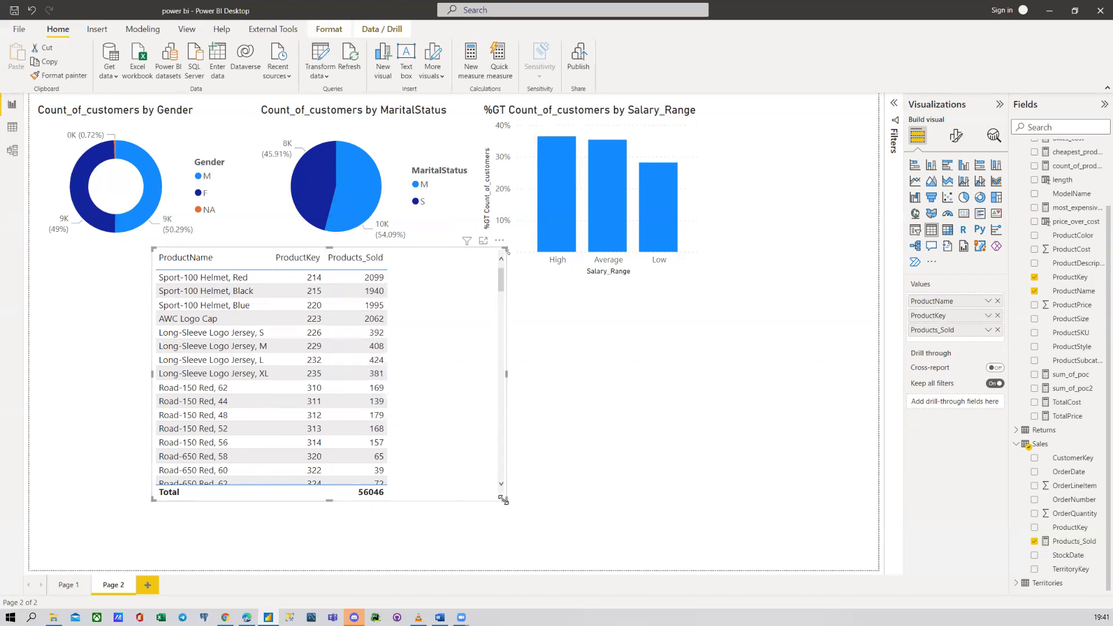
{"action": "left_click_drag", "start_coordinate": [512, 503], "coordinate": [520, 572]}
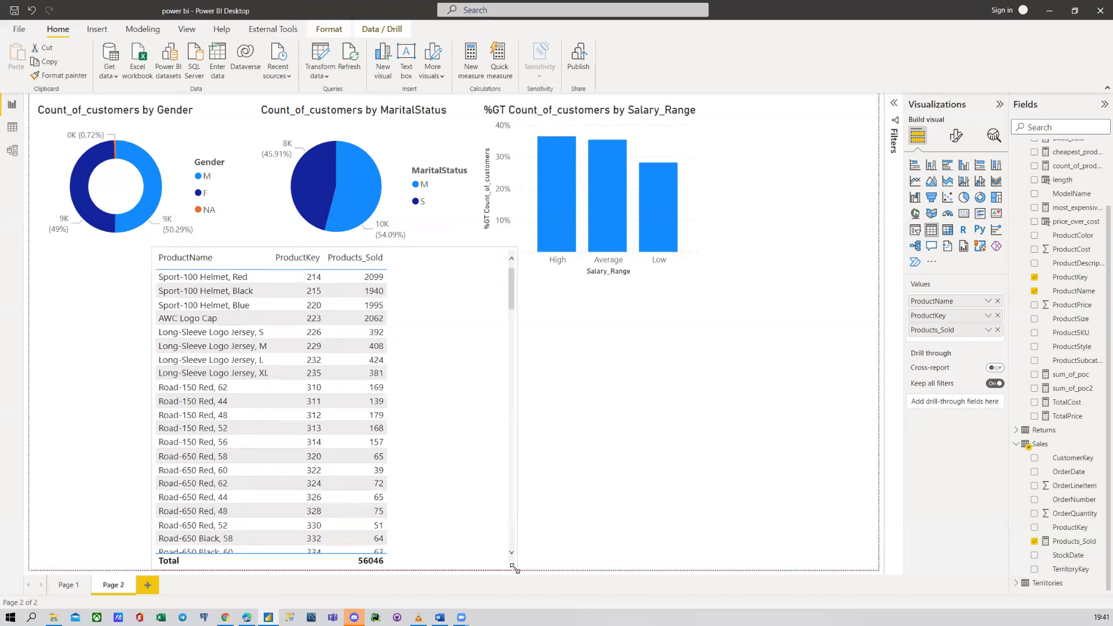
Step: Sort the product table by Products_Sold in descending order, checking the ascending order along the way
{"action": "left_click", "coordinate": [358, 261]}
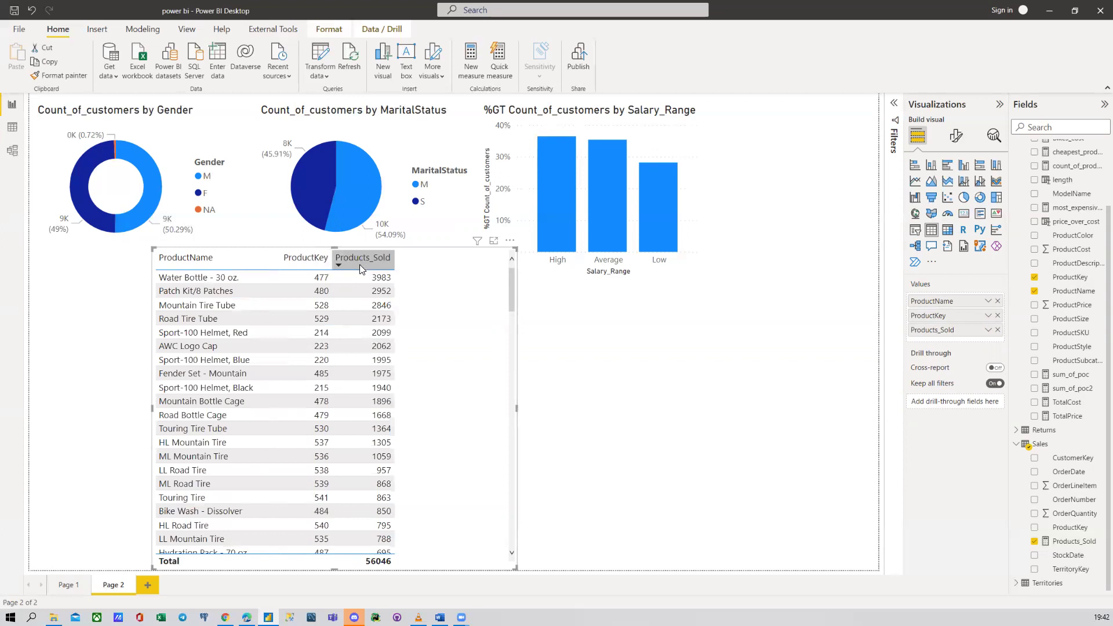
{"action": "left_click", "coordinate": [359, 261]}
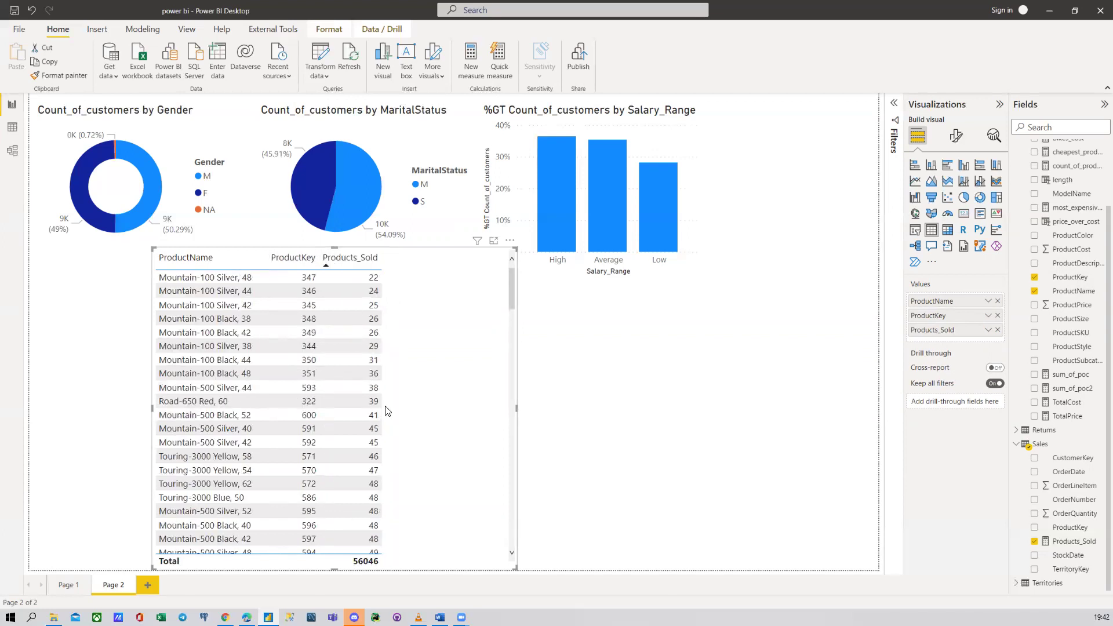
{"action": "left_click", "coordinate": [354, 258]}
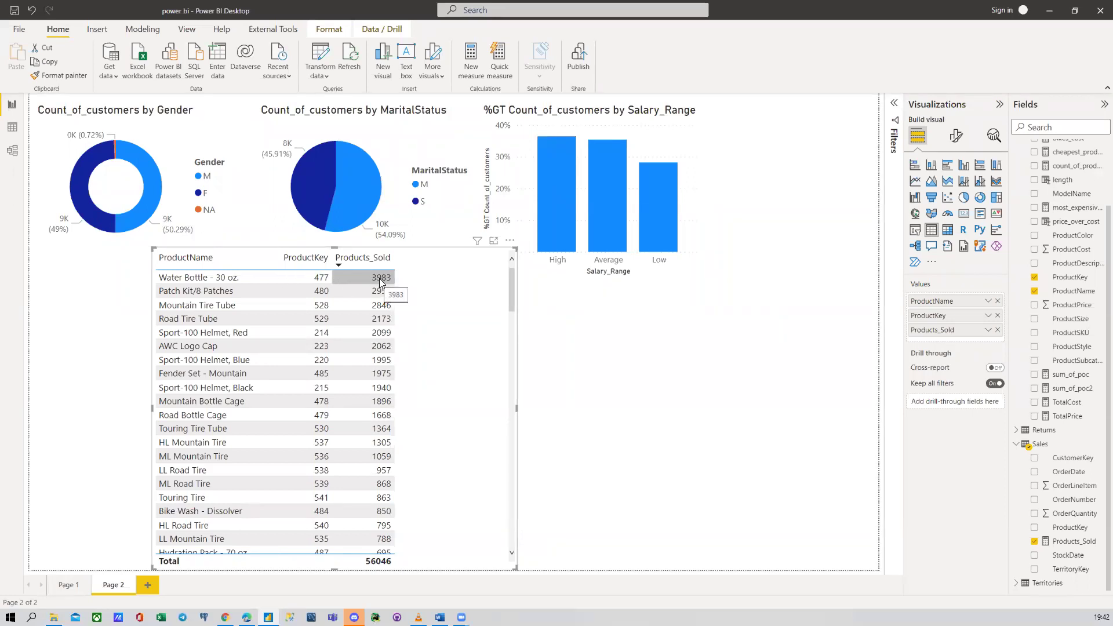
Step: Examine the sorted product table from the best-selling to the least-selling products
{"action": "left_click_drag", "start_coordinate": [428, 293], "coordinate": [372, 293]}
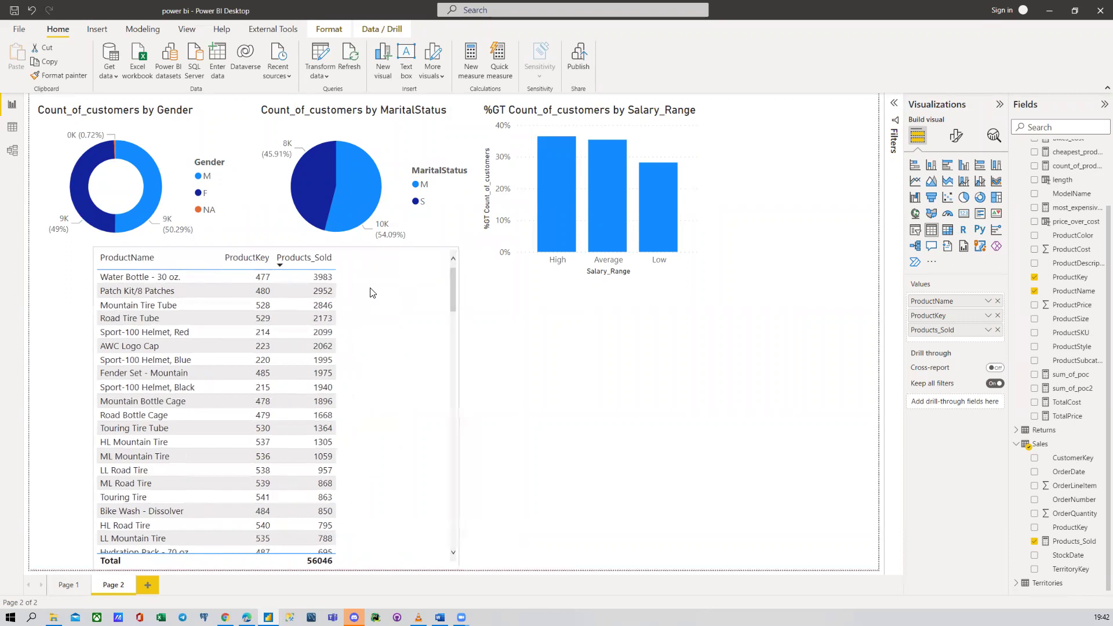
{"action": "scroll", "coordinate": [387, 330], "scroll_direction": "down", "scroll_amount": 10}
{"action": "scroll", "coordinate": [388, 343], "scroll_direction": "down", "scroll_amount": 15}
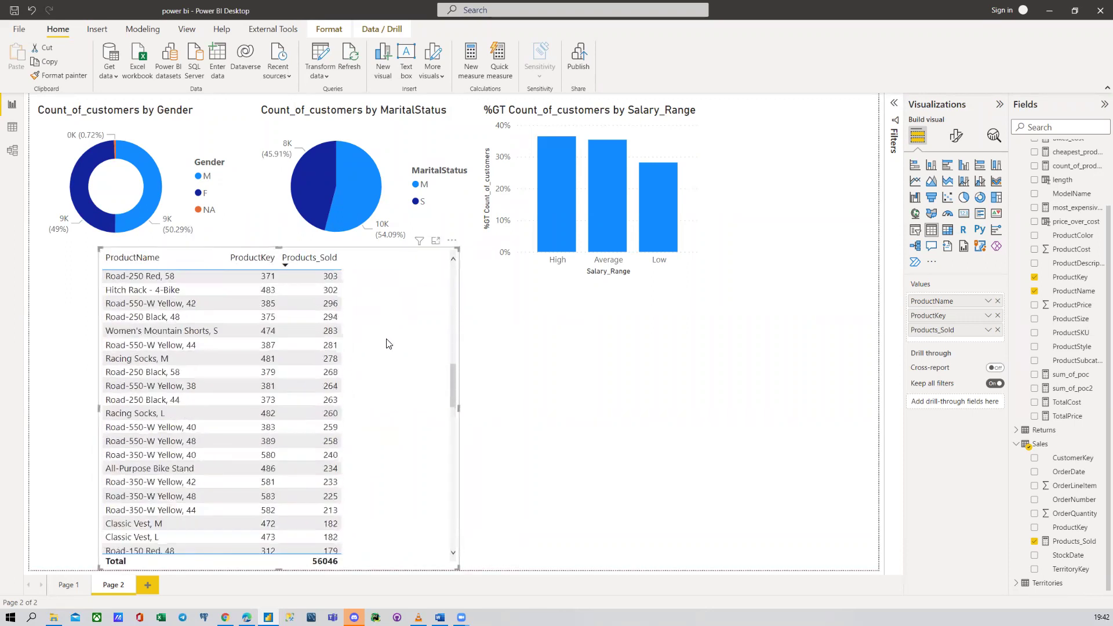
{"action": "right_click", "coordinate": [383, 342]}
{"action": "scroll", "coordinate": [377, 348], "scroll_direction": "down", "scroll_amount": 10}
{"action": "right_click", "coordinate": [371, 353]}
{"action": "left_click", "coordinate": [368, 361]}
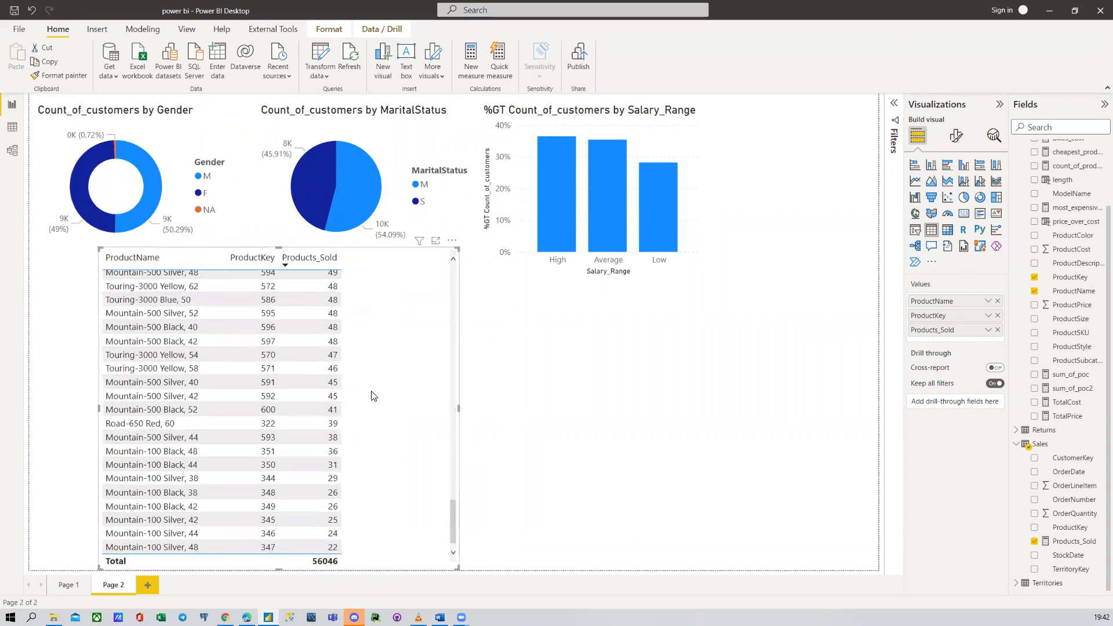
{"action": "scroll", "coordinate": [372, 388], "scroll_direction": "up", "scroll_amount": 10}
{"action": "scroll", "coordinate": [372, 380], "scroll_direction": "up", "scroll_amount": 10}
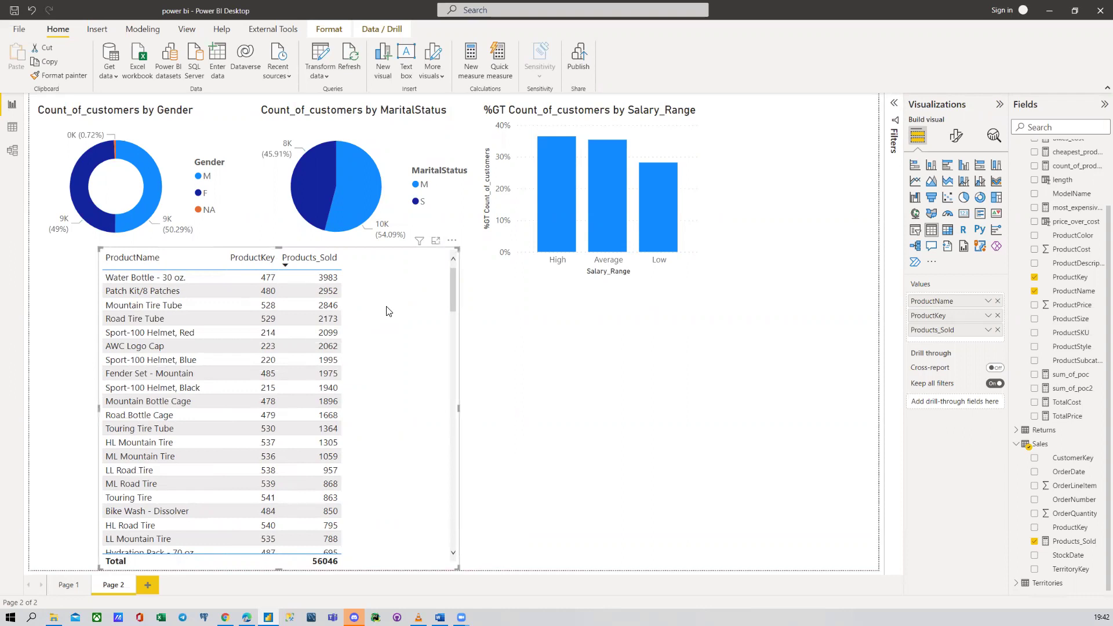
Step: Reposition the product table so it sits directly below the customer charts
{"action": "left_click_drag", "start_coordinate": [397, 308], "coordinate": [487, 291]}
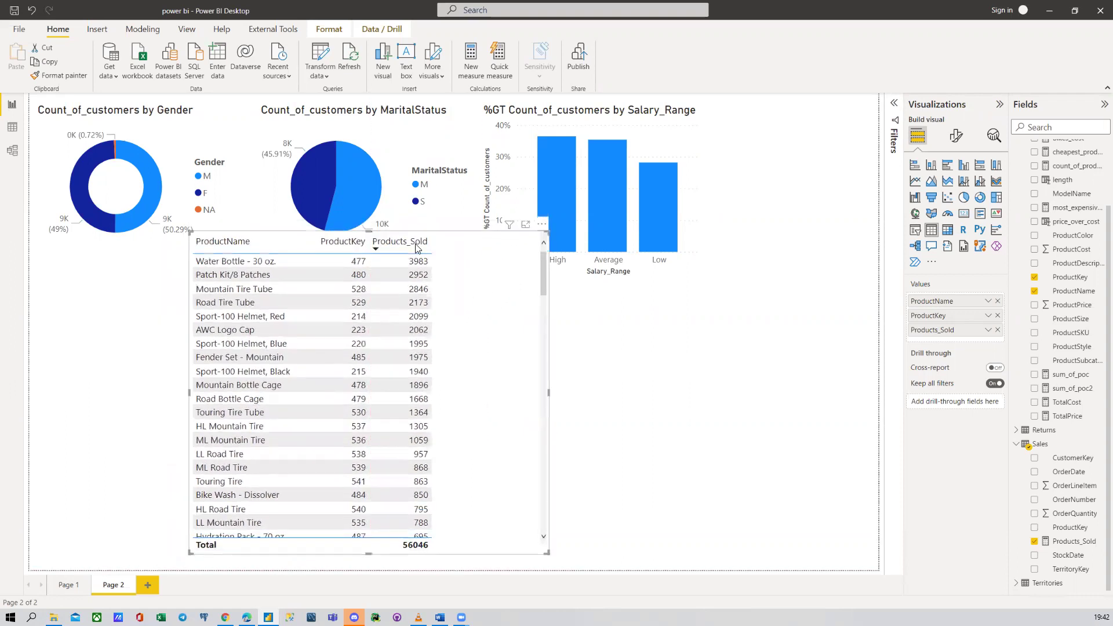
{"action": "scroll", "coordinate": [391, 330], "scroll_direction": "down", "scroll_amount": 4}
{"action": "scroll", "coordinate": [391, 331], "scroll_direction": "up", "scroll_amount": 4}
{"action": "key", "text": "ctrl+z"}
{"action": "left_click", "coordinate": [480, 351]}
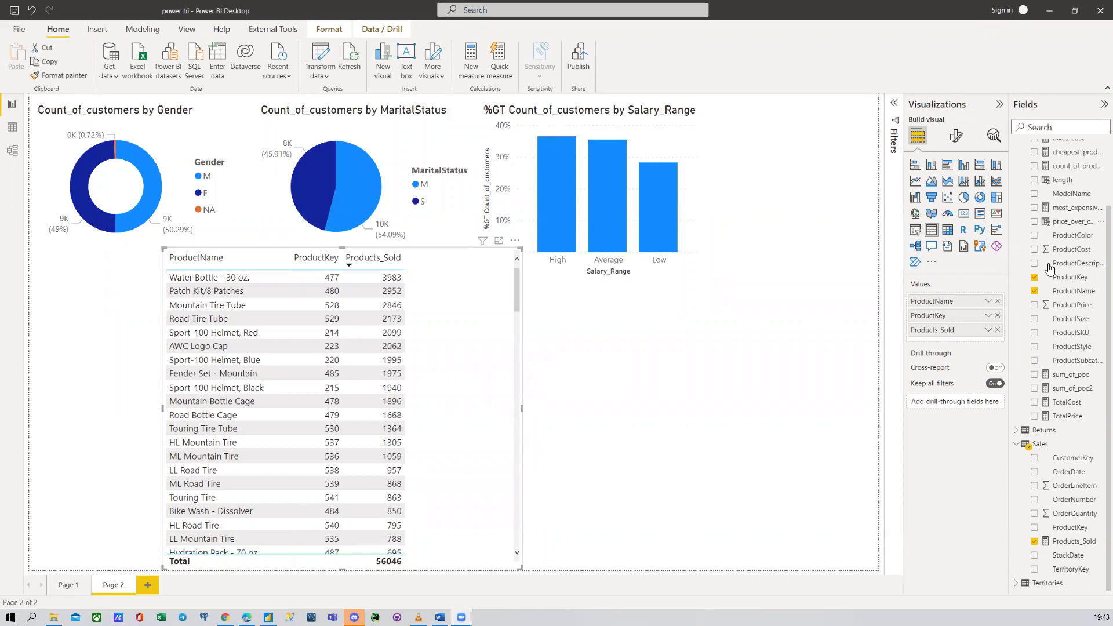
Step: Show the product table's filters and expand the ProductName filter, reviewing its available filter types
{"action": "scroll", "coordinate": [1049, 268], "scroll_direction": "up", "scroll_amount": 3}
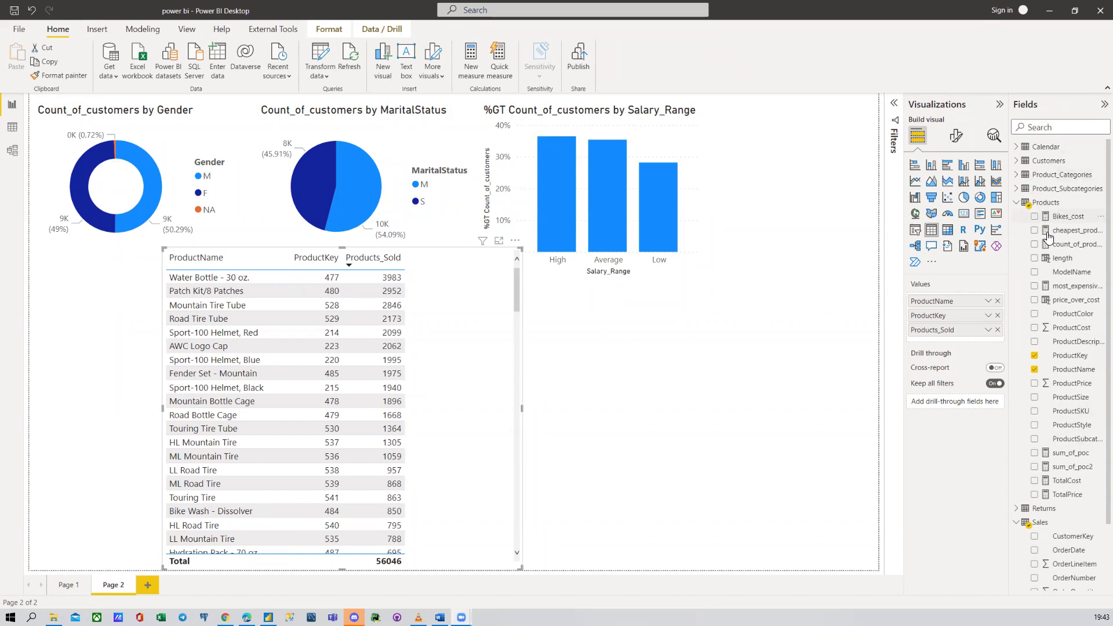
{"action": "scroll", "coordinate": [1048, 237], "scroll_direction": "down", "scroll_amount": 3}
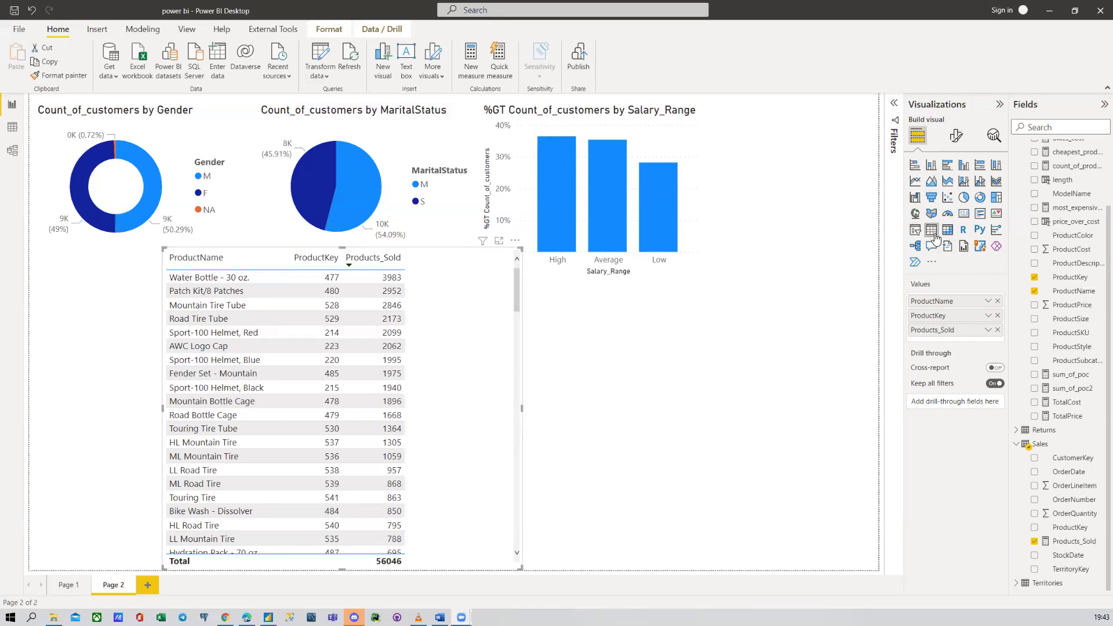
{"action": "left_click", "coordinate": [893, 107]}
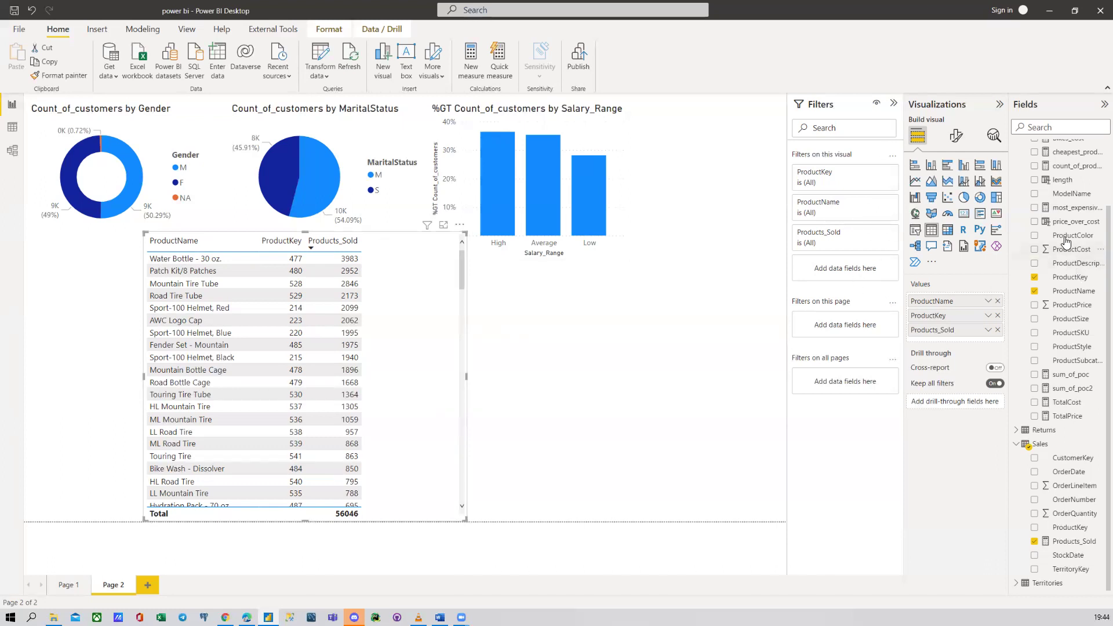
{"action": "scroll", "coordinate": [1067, 232], "scroll_direction": "up", "scroll_amount": 3}
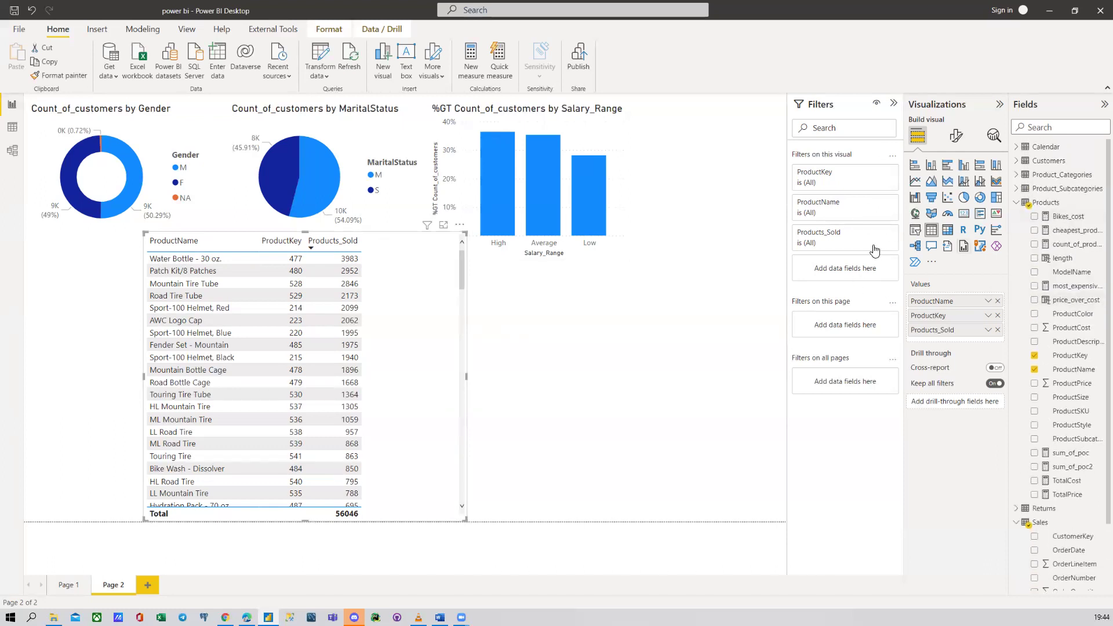
{"action": "left_click", "coordinate": [875, 204]}
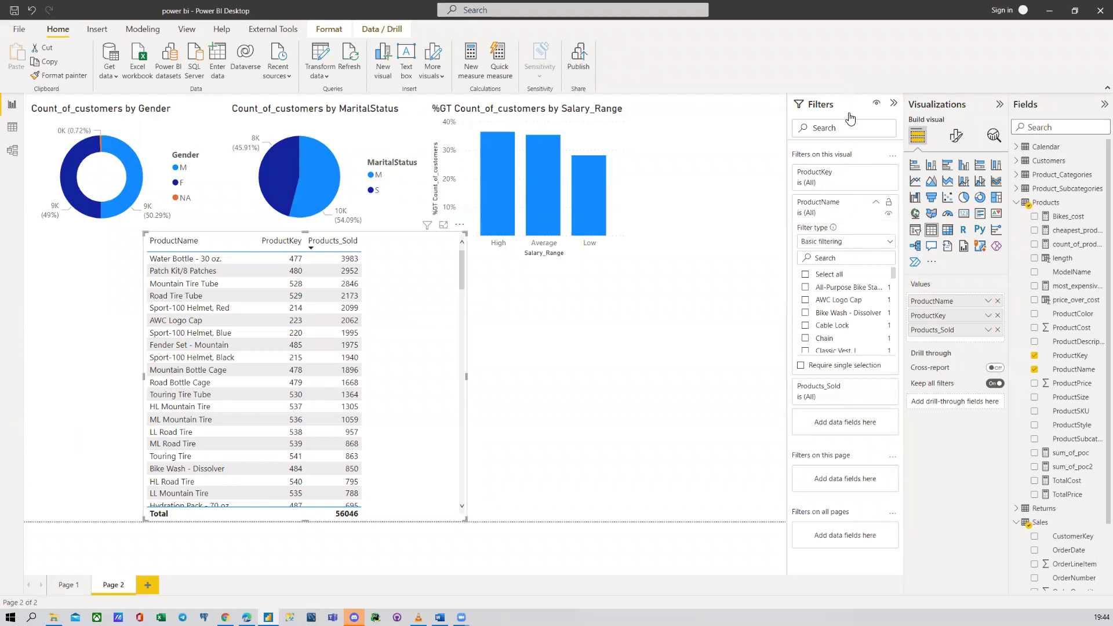
{"action": "left_click", "coordinate": [824, 244]}
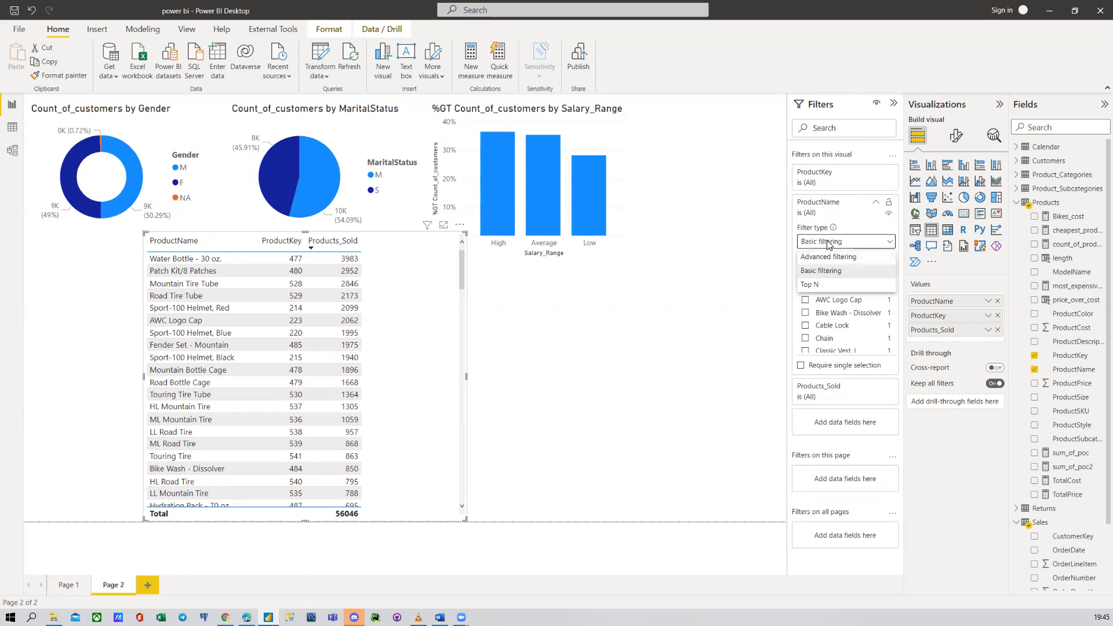
{"action": "left_click", "coordinate": [828, 224]}
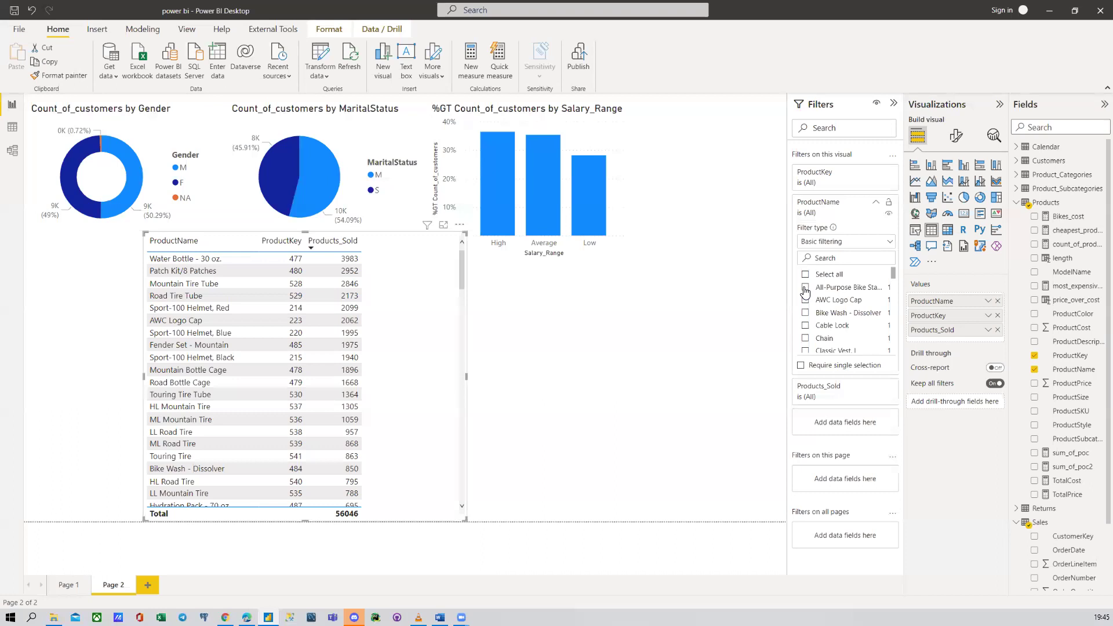
Step: Try basic filtering of ProductName by All-Purpose Bike Stand, Chain, Front Brakes and AWC Logo Cap one at a time, clearing each selection
{"action": "left_click", "coordinate": [805, 288]}
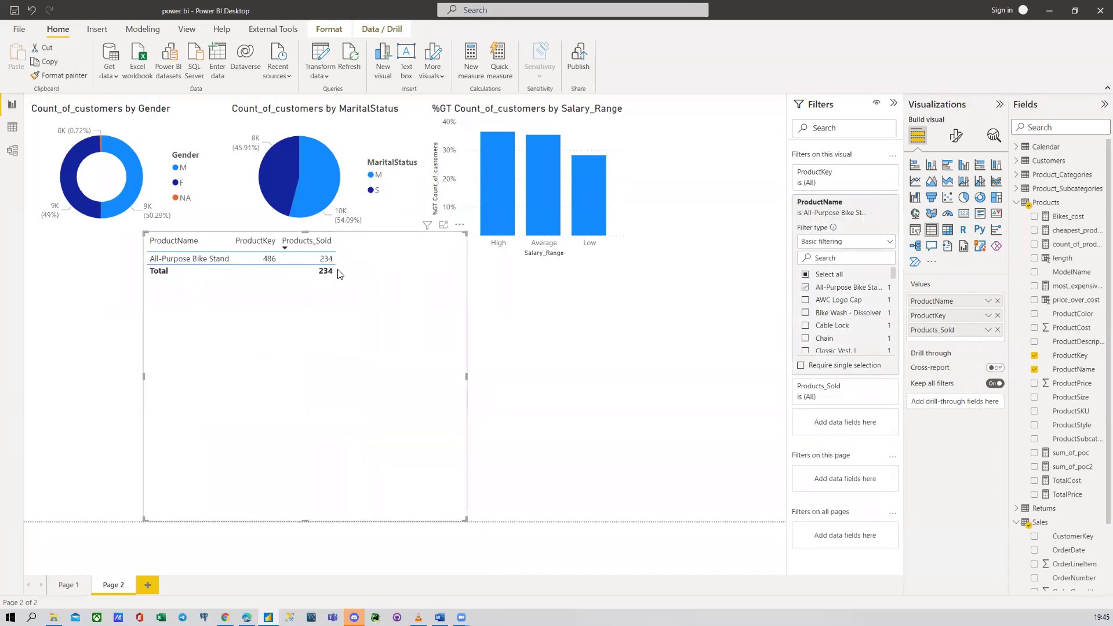
{"action": "left_click", "coordinate": [807, 288]}
{"action": "scroll", "coordinate": [812, 296], "scroll_direction": "down", "scroll_amount": 2}
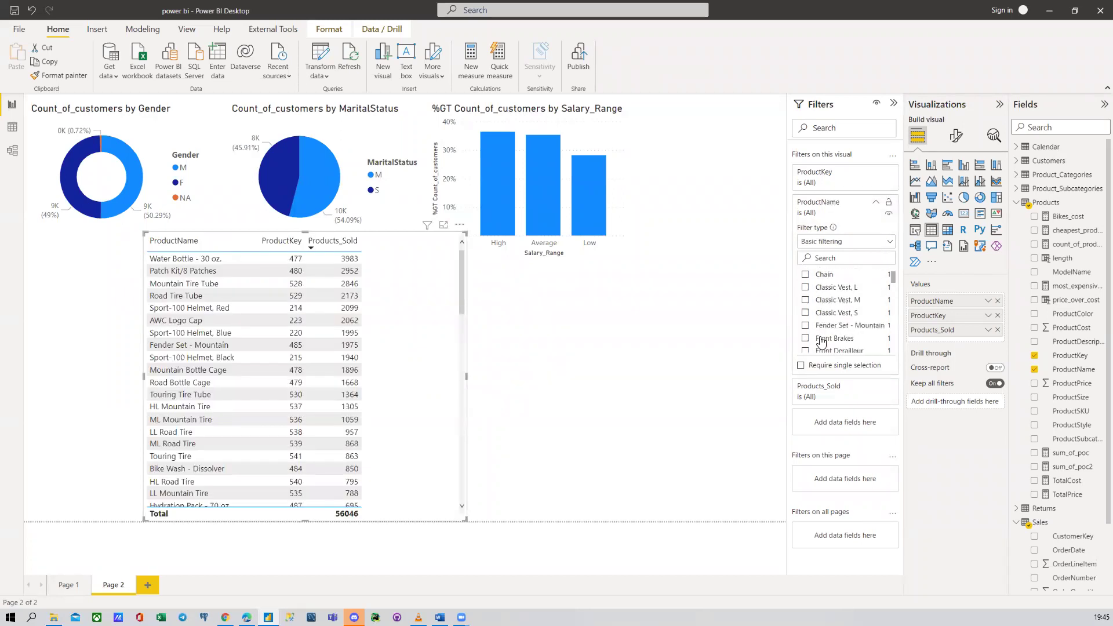
{"action": "left_click", "coordinate": [805, 275]}
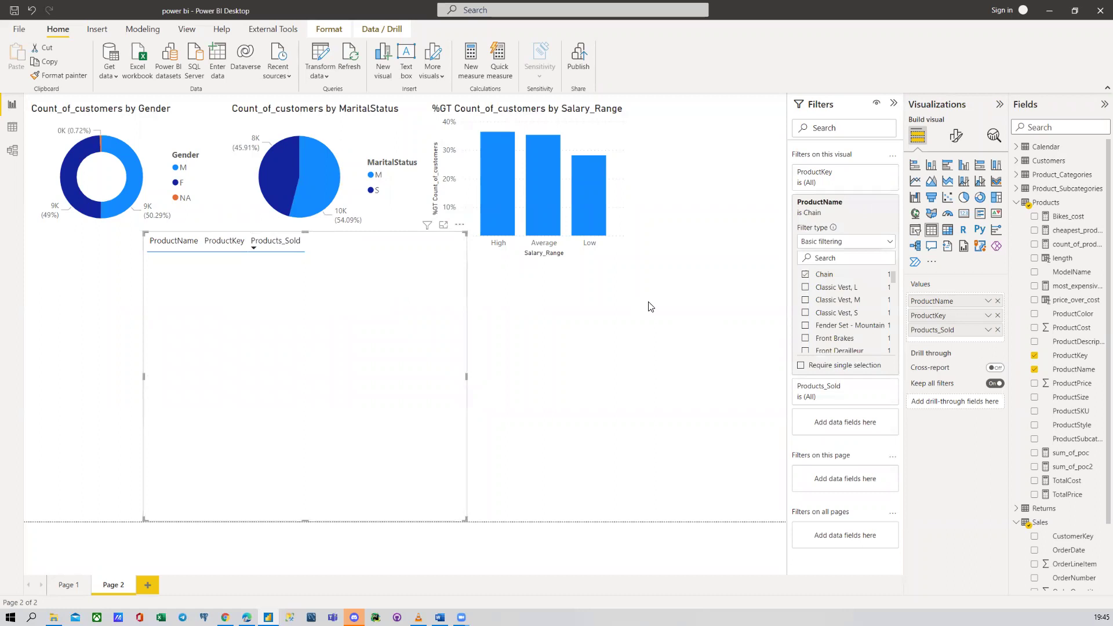
{"action": "left_click", "coordinate": [805, 275]}
{"action": "scroll", "coordinate": [809, 299], "scroll_direction": "down", "scroll_amount": 2}
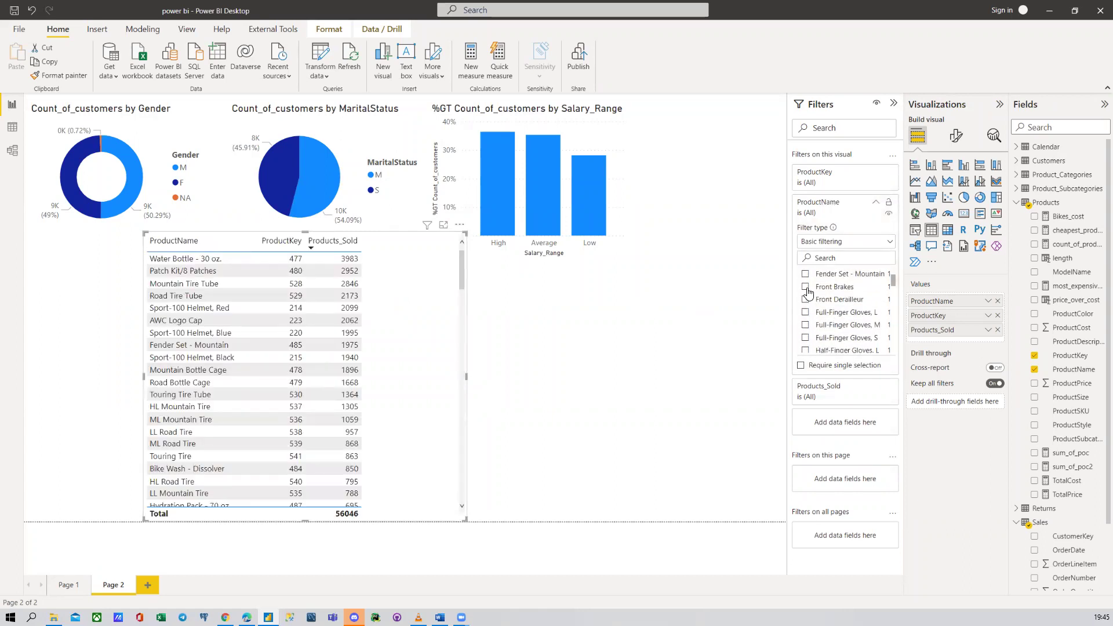
{"action": "left_click", "coordinate": [807, 288]}
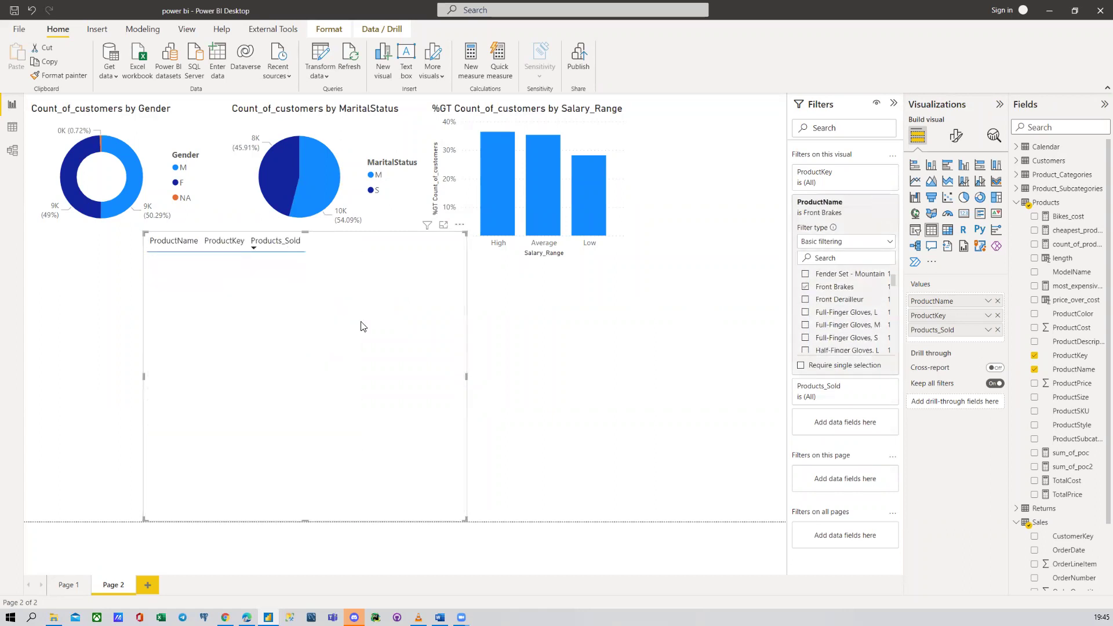
{"action": "left_click", "coordinate": [806, 287]}
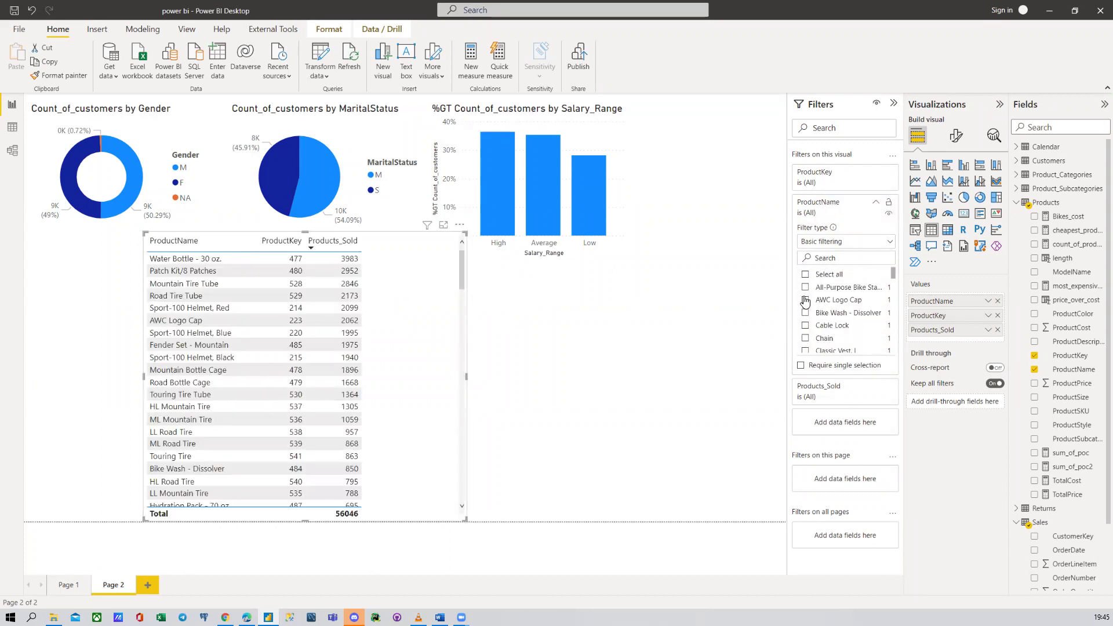
{"action": "left_click", "coordinate": [805, 300]}
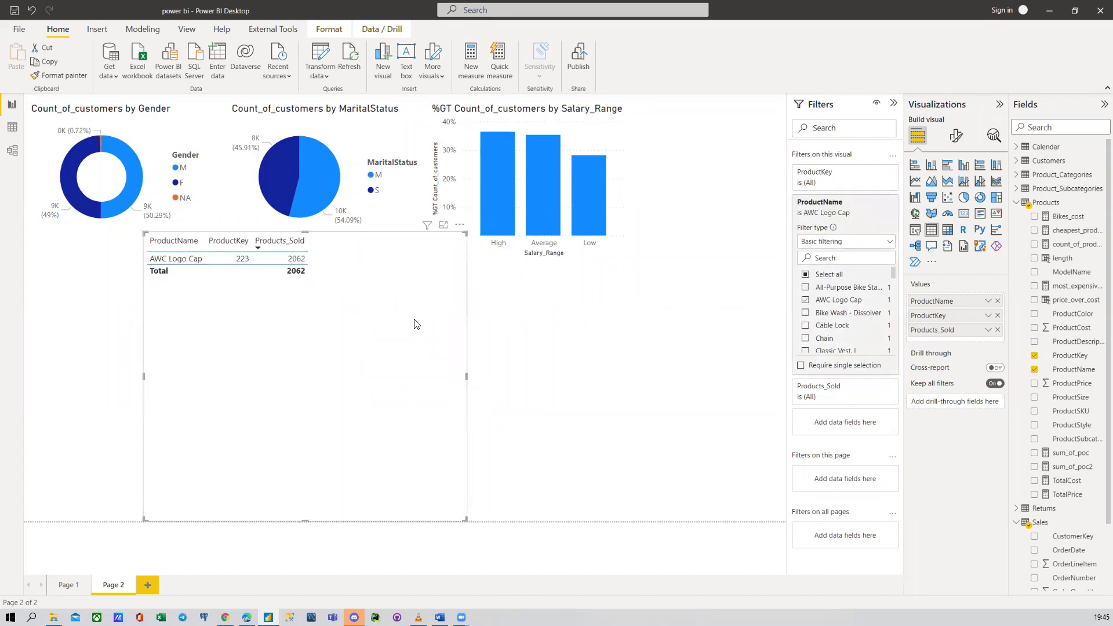
{"action": "left_click", "coordinate": [805, 301]}
Step: Switch the ProductName filter to advanced filtering and apply the condition contains "a"
{"action": "left_click", "coordinate": [834, 243]}
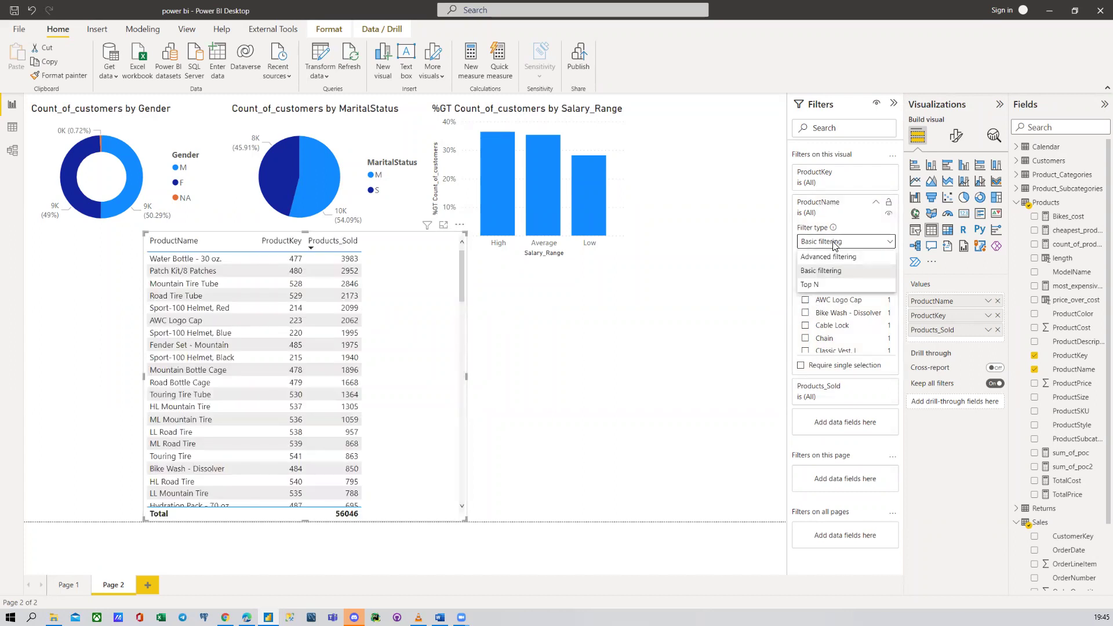
{"action": "left_click", "coordinate": [834, 262]}
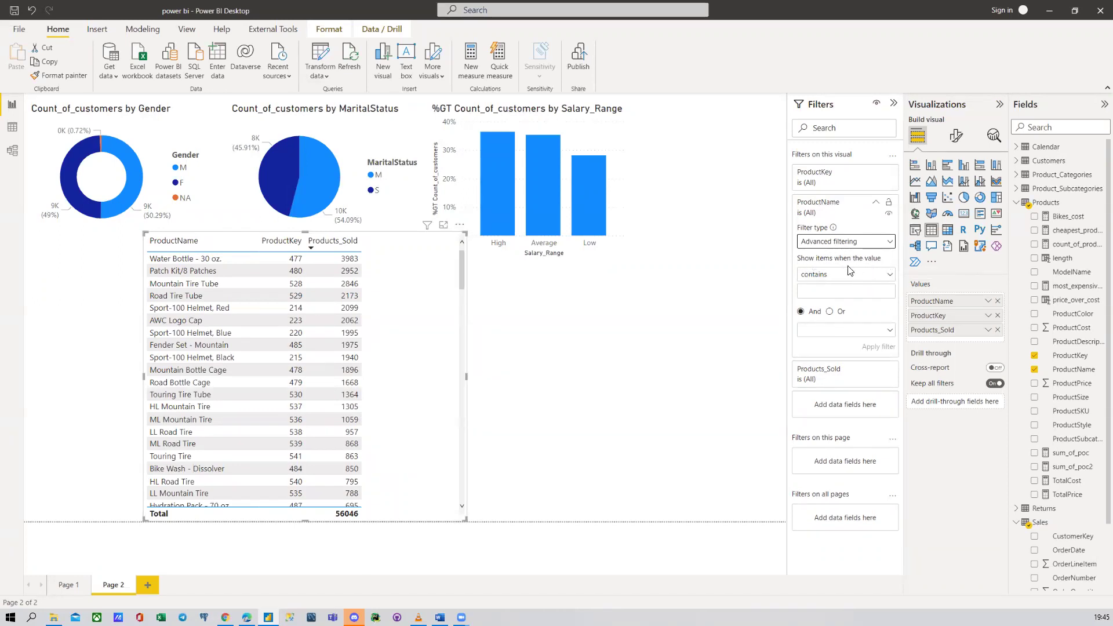
{"action": "left_click", "coordinate": [834, 278]}
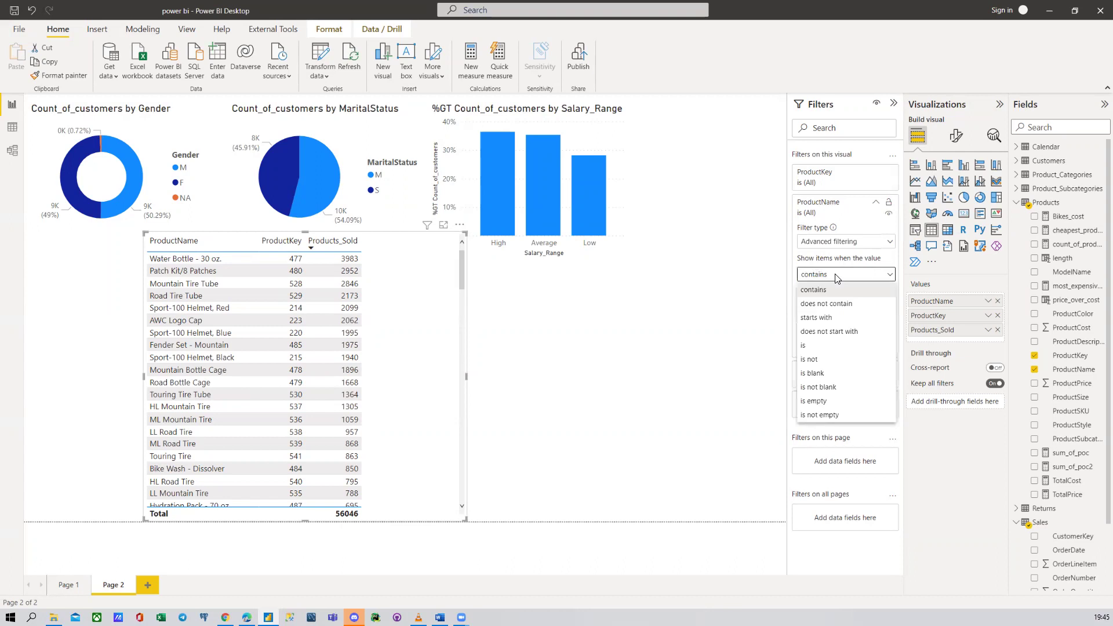
{"action": "left_click", "coordinate": [829, 273]}
{"action": "left_click", "coordinate": [829, 293]}
{"action": "type", "text": "A"}
{"action": "key", "text": "BackSpace"}
{"action": "type", "text": "a"}
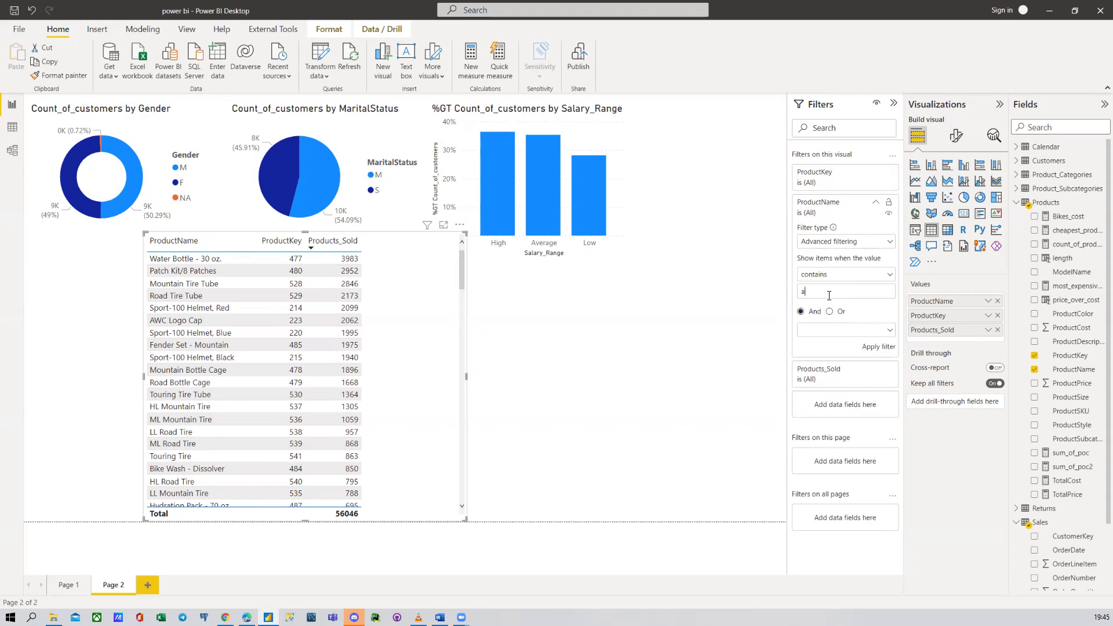
{"action": "left_click", "coordinate": [867, 330]}
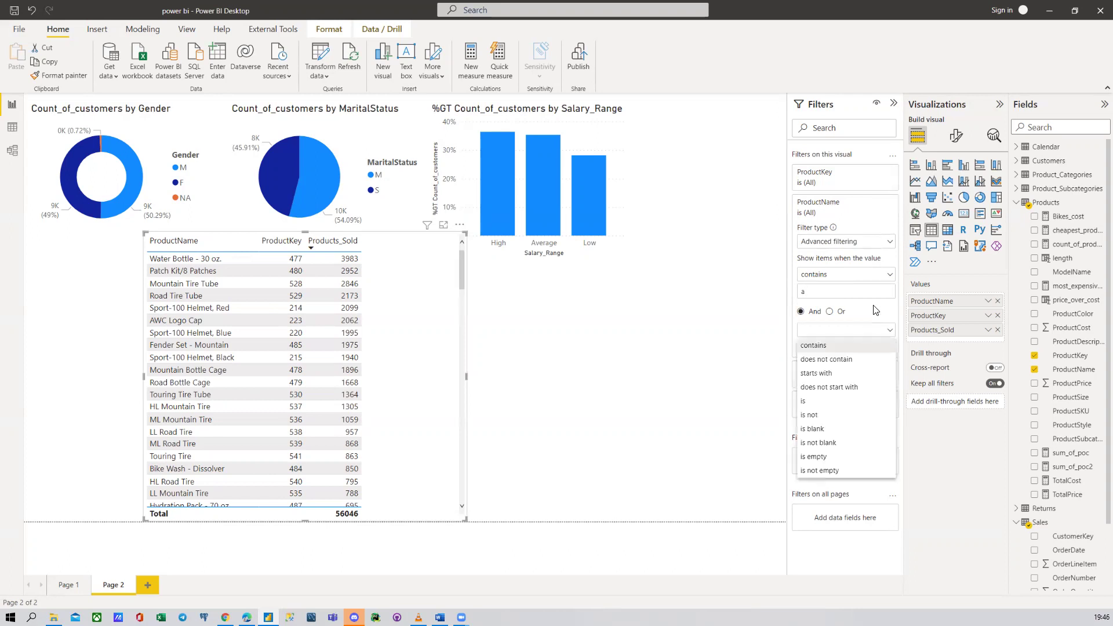
{"action": "left_click", "coordinate": [876, 310]}
{"action": "left_click", "coordinate": [878, 346]}
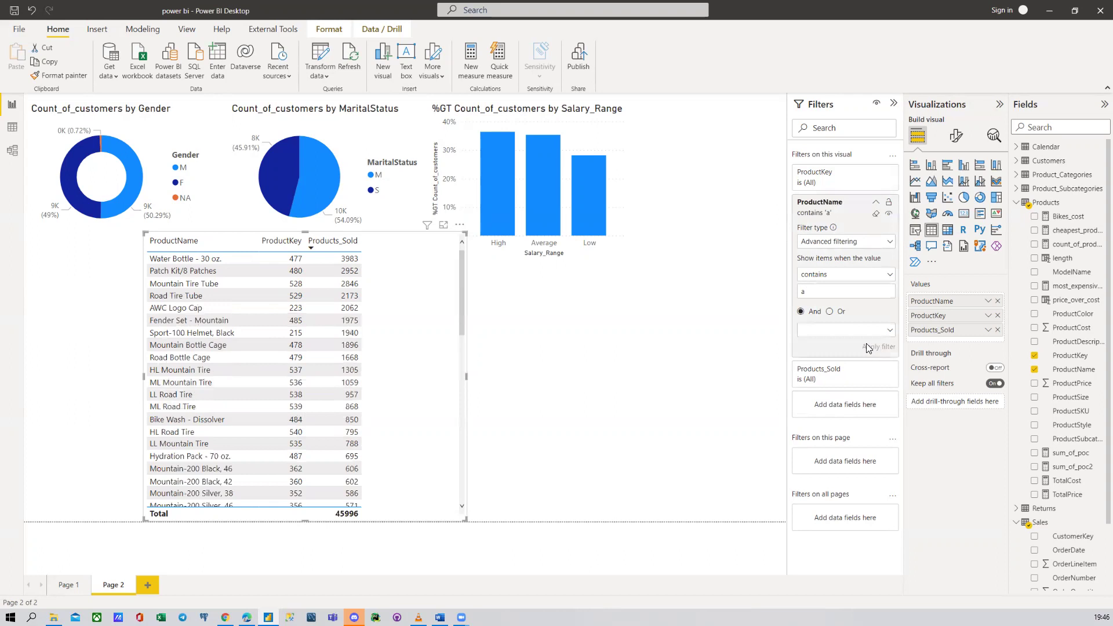
Step: Change the ProductName filter condition to contains "water" and apply it to the table
{"action": "scroll", "coordinate": [214, 363], "scroll_direction": "down", "scroll_amount": 5}
{"action": "scroll", "coordinate": [214, 368], "scroll_direction": "up", "scroll_amount": 5}
{"action": "type", "text": "water"}
{"action": "left_click", "coordinate": [873, 342]}
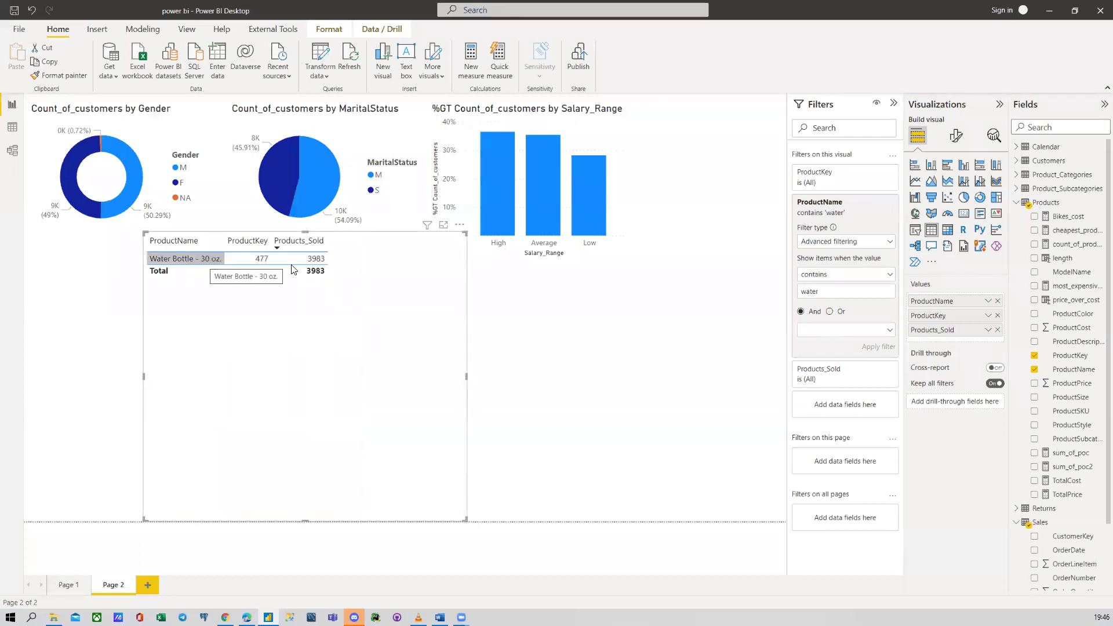
Step: Try a Top N filter on ProductName with the top 5 items by Products_Sold, removing the by-value field without applying it
{"action": "left_click", "coordinate": [852, 242]}
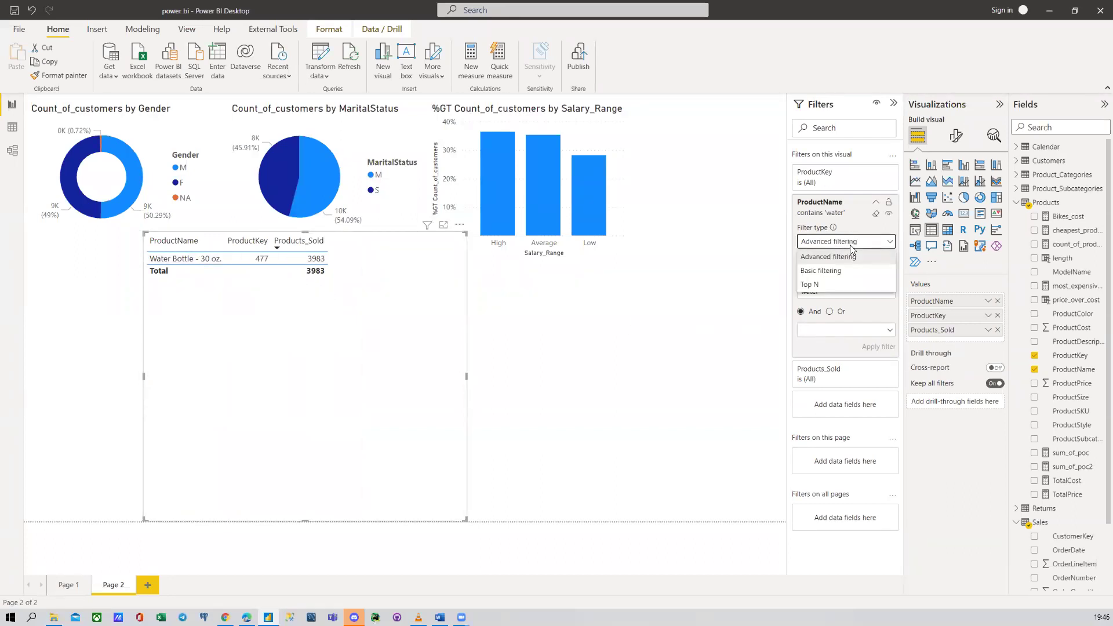
{"action": "left_click", "coordinate": [829, 285]}
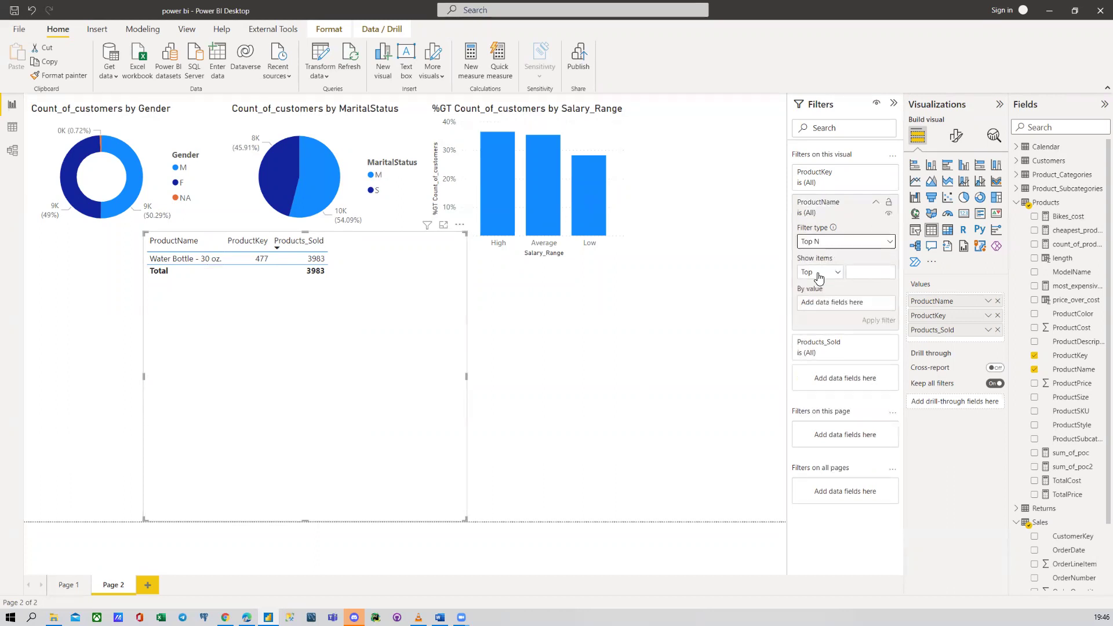
{"action": "left_click", "coordinate": [859, 270]}
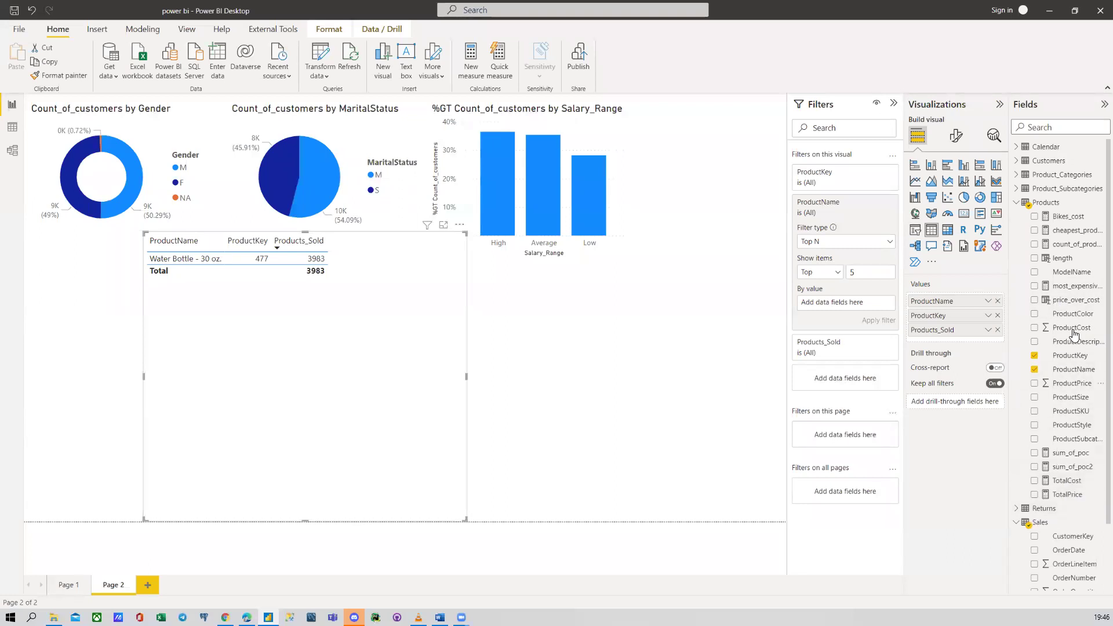
{"action": "left_click", "coordinate": [1017, 202]}
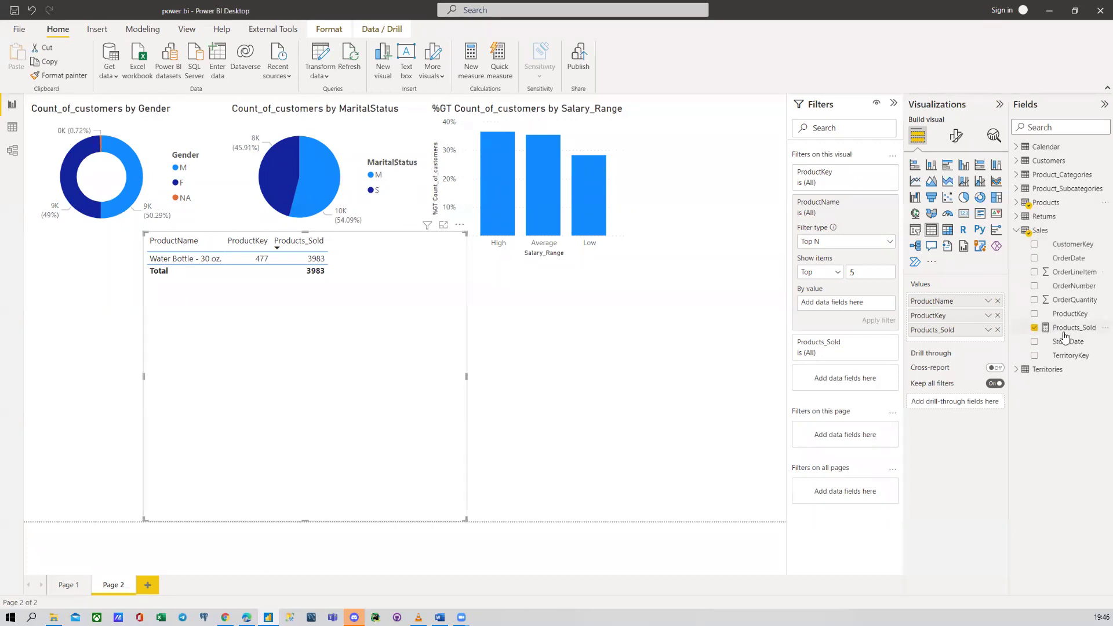
{"action": "left_click_drag", "start_coordinate": [1081, 333], "coordinate": [876, 306]}
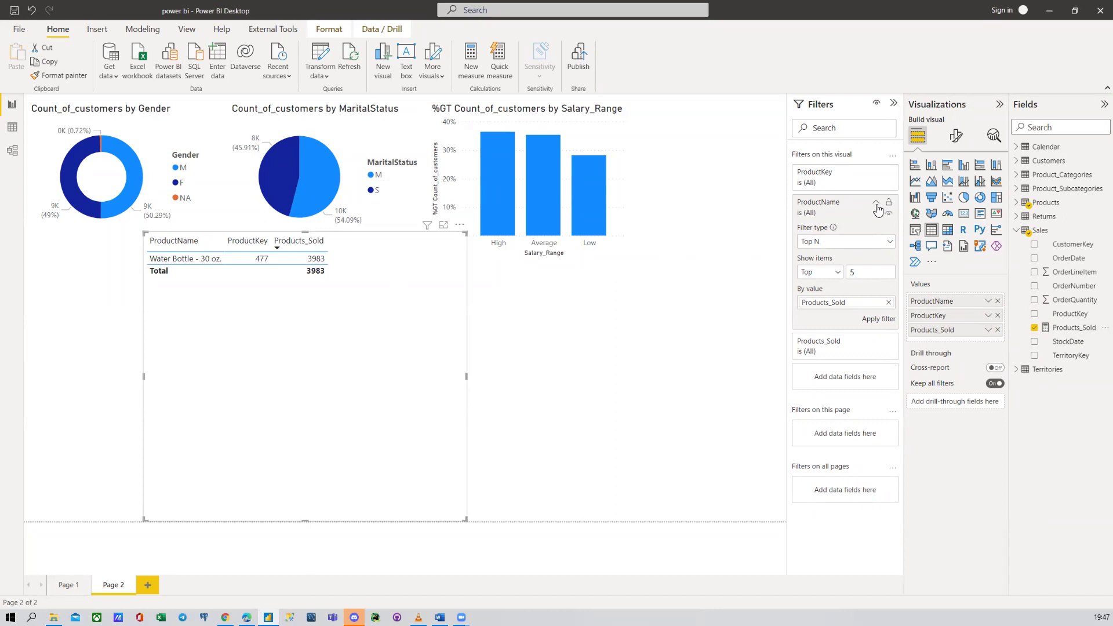
{"action": "left_click", "coordinate": [888, 303]}
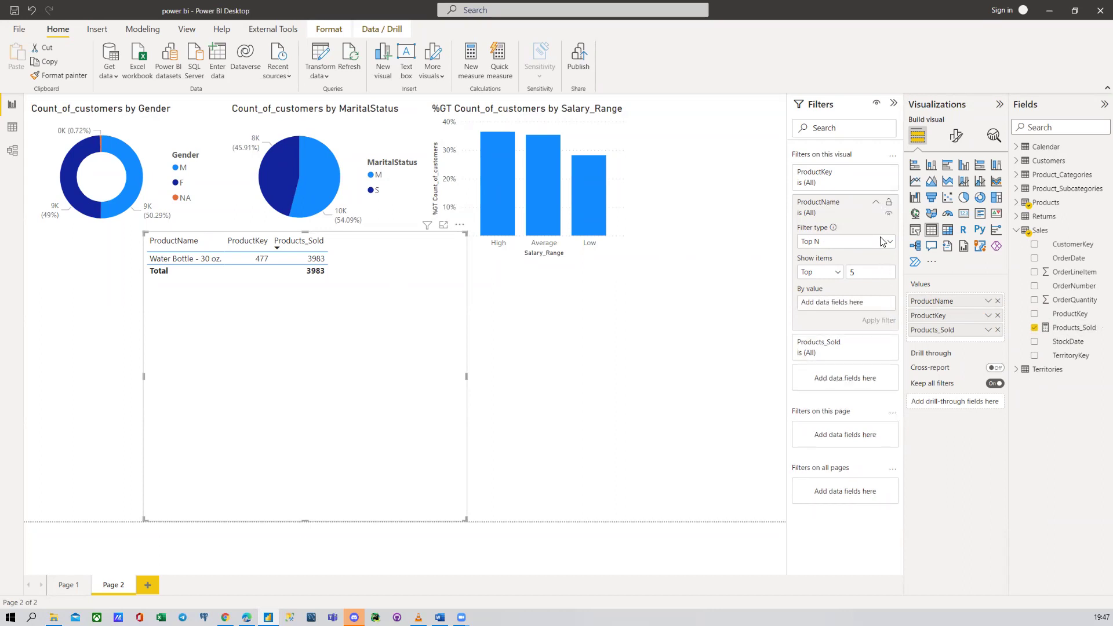
Step: Return the ProductName filter to advanced filtering and clear its "water" condition
{"action": "left_click", "coordinate": [870, 243]}
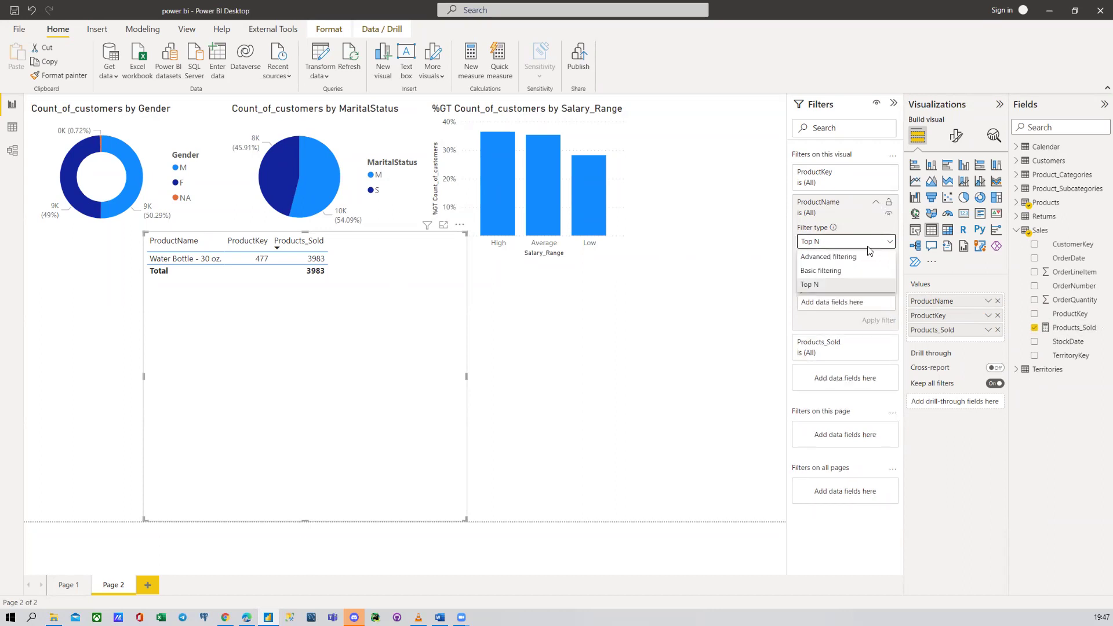
{"action": "left_click", "coordinate": [836, 256]}
{"action": "left_click_drag", "start_coordinate": [853, 296], "coordinate": [767, 296]}
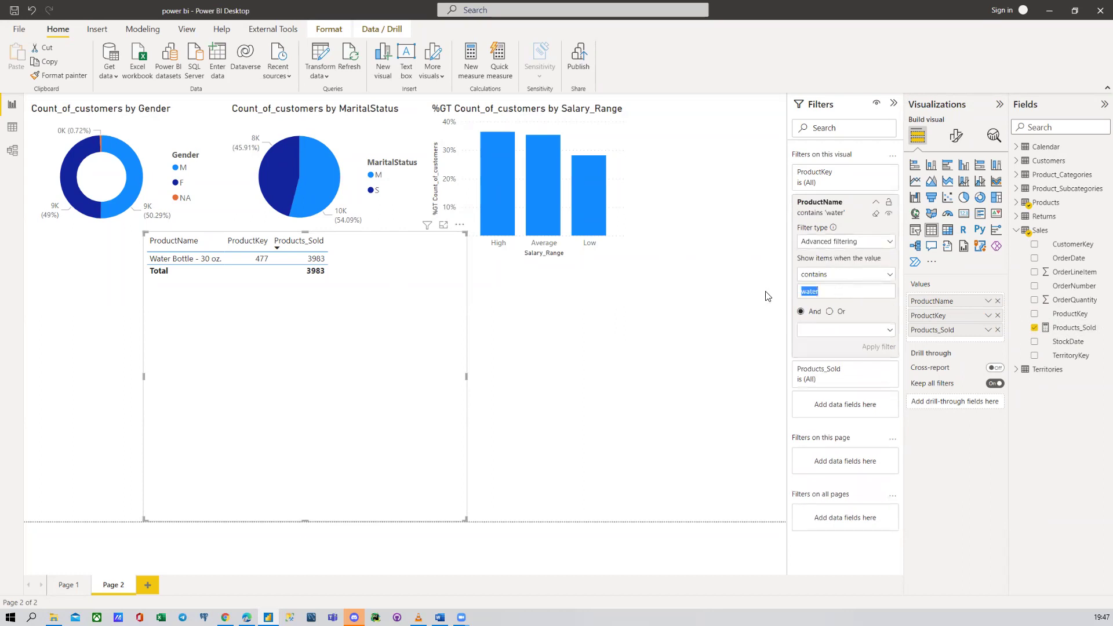
{"action": "key", "text": "BackSpace"}
{"action": "left_click", "coordinate": [860, 328]}
{"action": "left_click", "coordinate": [877, 222]}
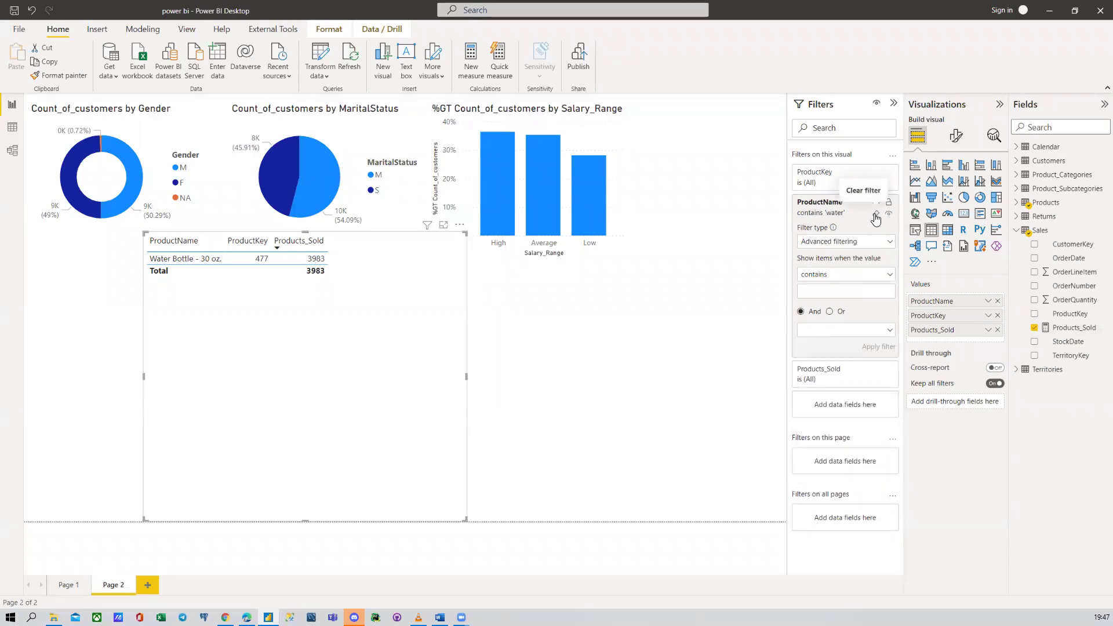
{"action": "left_click", "coordinate": [876, 217]}
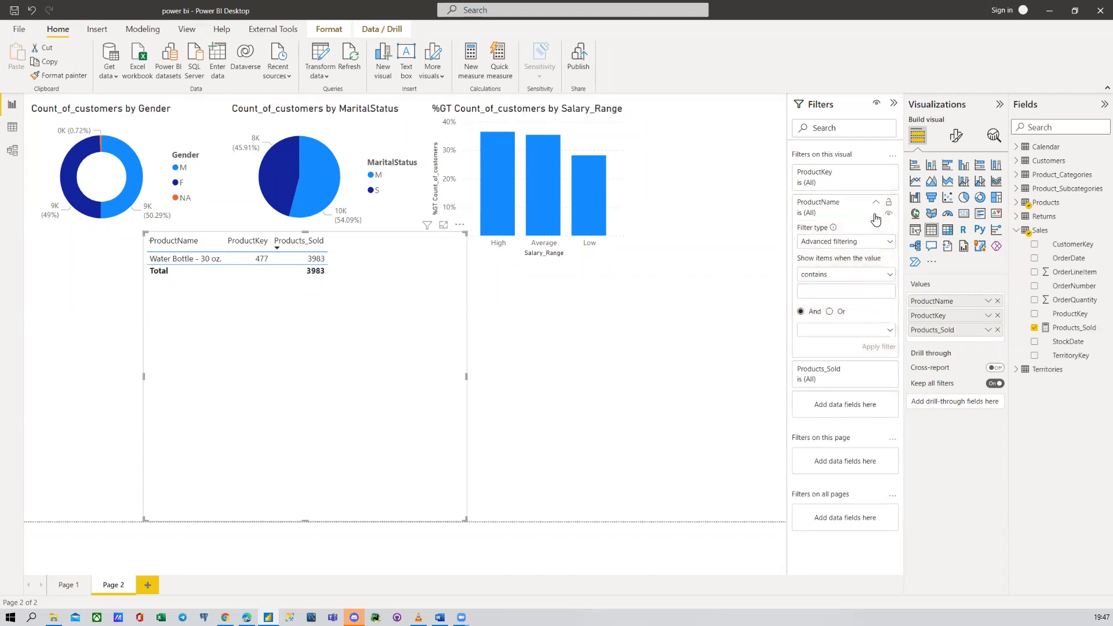
Step: Apply a Top N filter on ProductName for the top 5 by Products_Sold, and shrink the table to fit beneath the Gender chart
{"action": "left_click", "coordinate": [838, 242]}
{"action": "left_click", "coordinate": [823, 285]}
{"action": "left_click", "coordinate": [865, 270]}
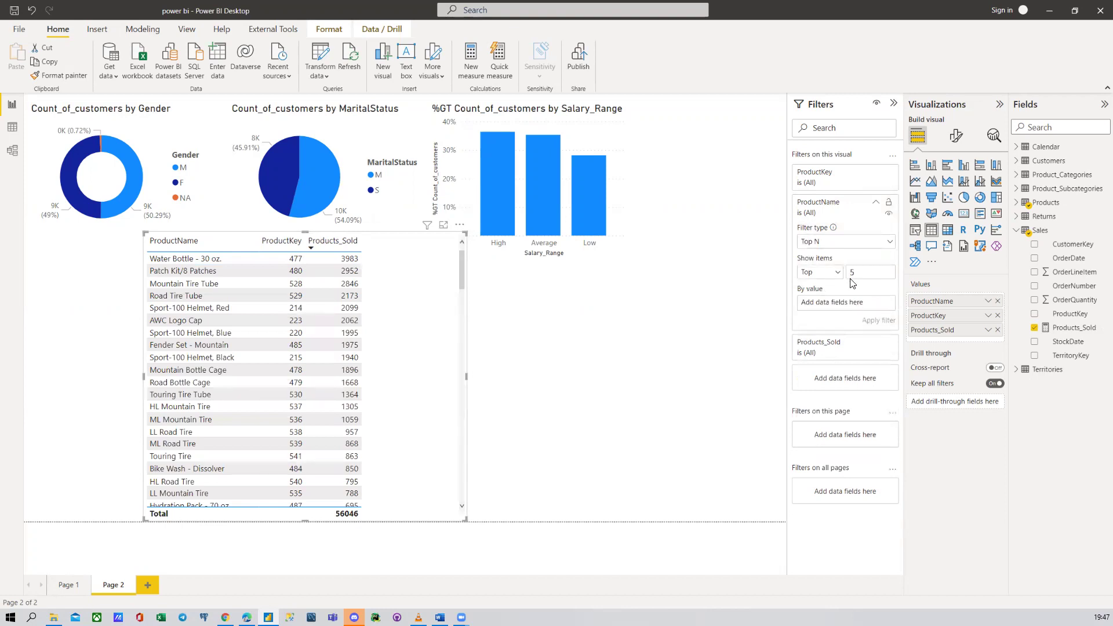
{"action": "left_click_drag", "start_coordinate": [1074, 328], "coordinate": [877, 313]}
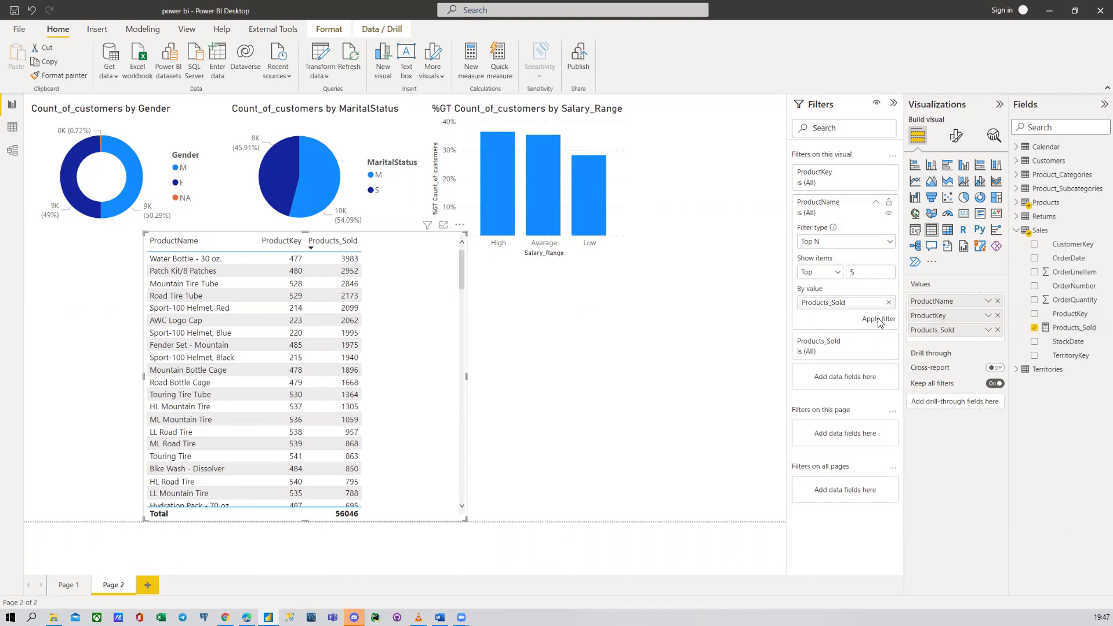
{"action": "left_click", "coordinate": [879, 319]}
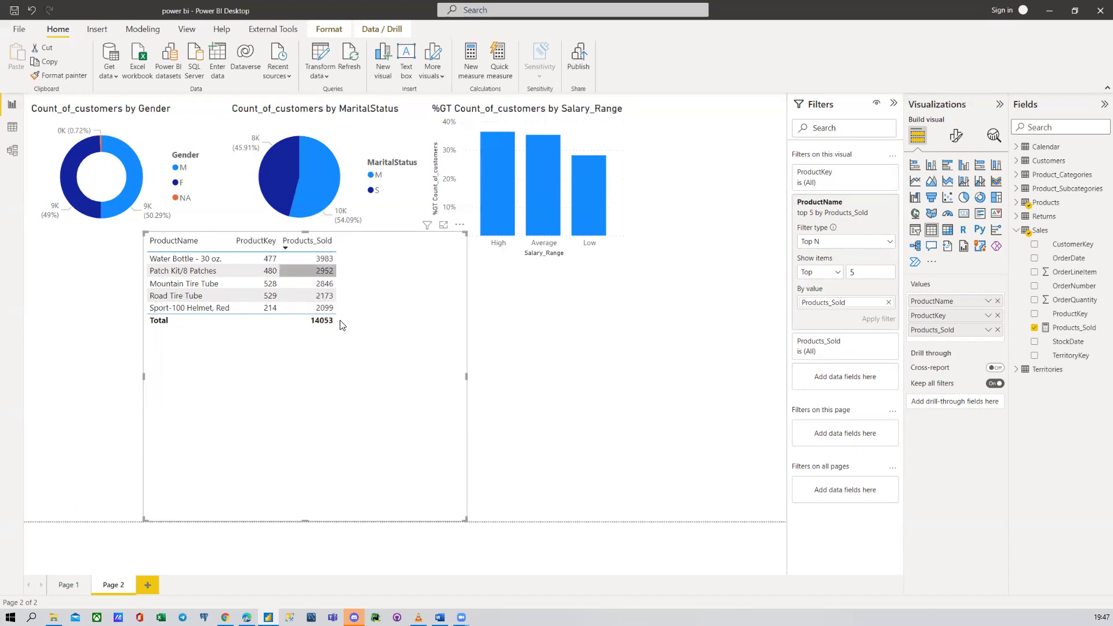
{"action": "left_click_drag", "start_coordinate": [467, 516], "coordinate": [246, 369]}
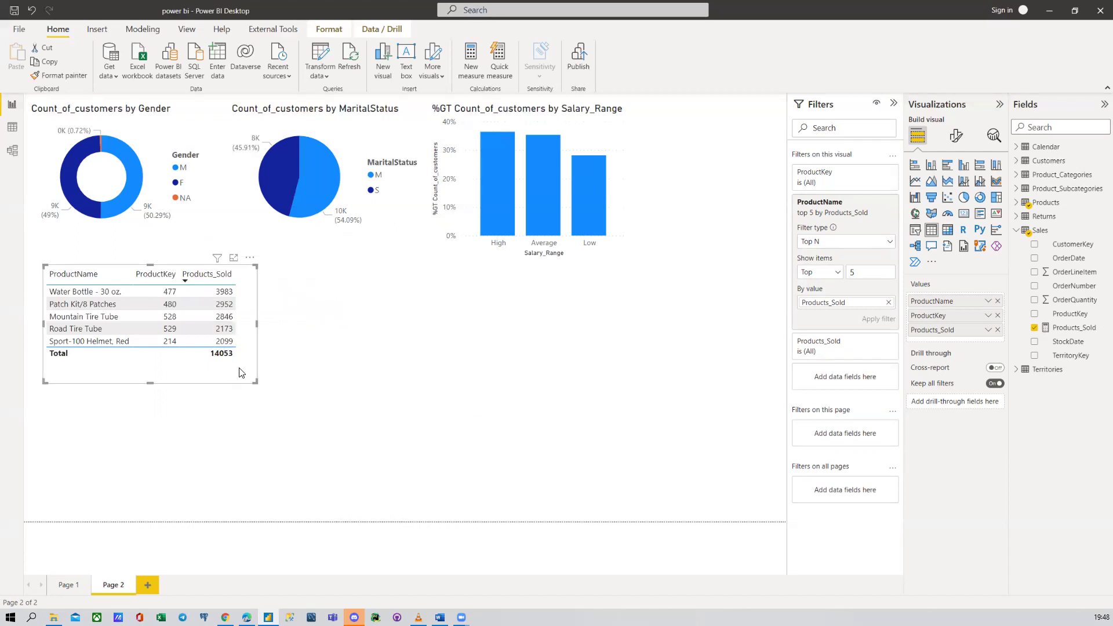
Step: Duplicate the top 5 product table and place the copy beside the original, beneath the MaritalStatus chart
{"action": "key", "text": "ctrl+c"}
{"action": "right_click", "coordinate": [244, 362]}
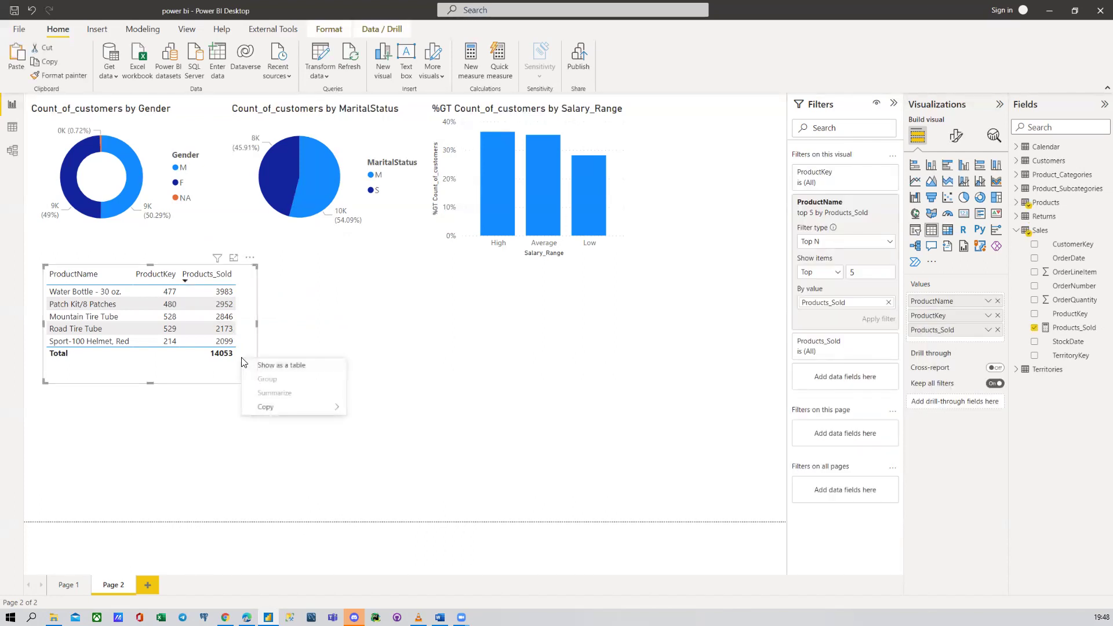
{"action": "mouse_move", "coordinate": [269, 408]}
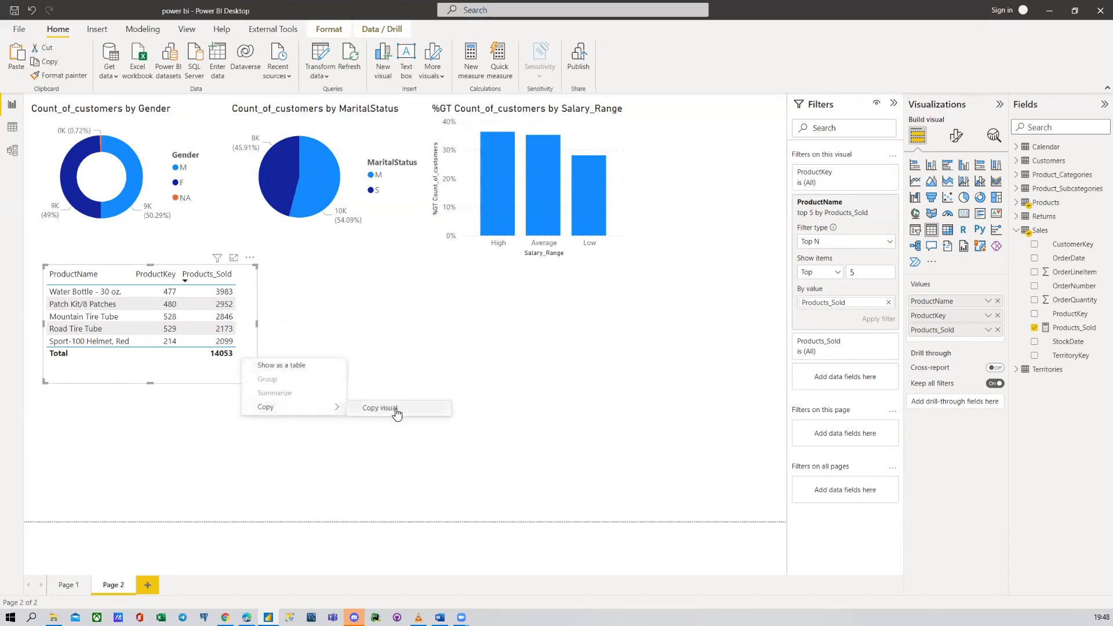
{"action": "key", "text": "Escape"}
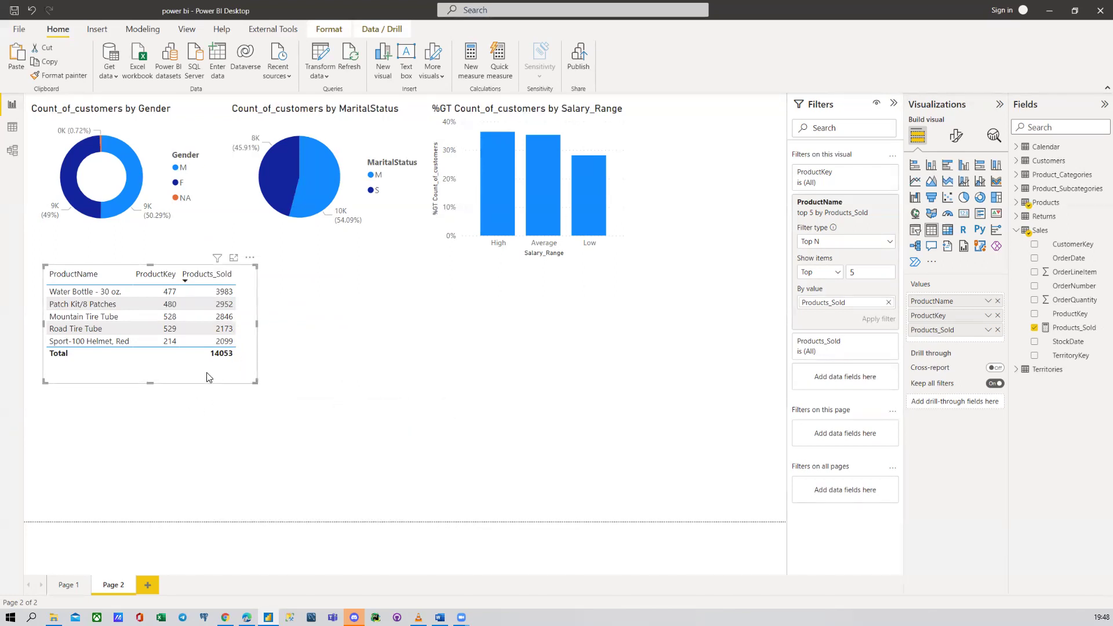
{"action": "left_click", "coordinate": [386, 326]}
{"action": "key", "text": "ctrl+v"}
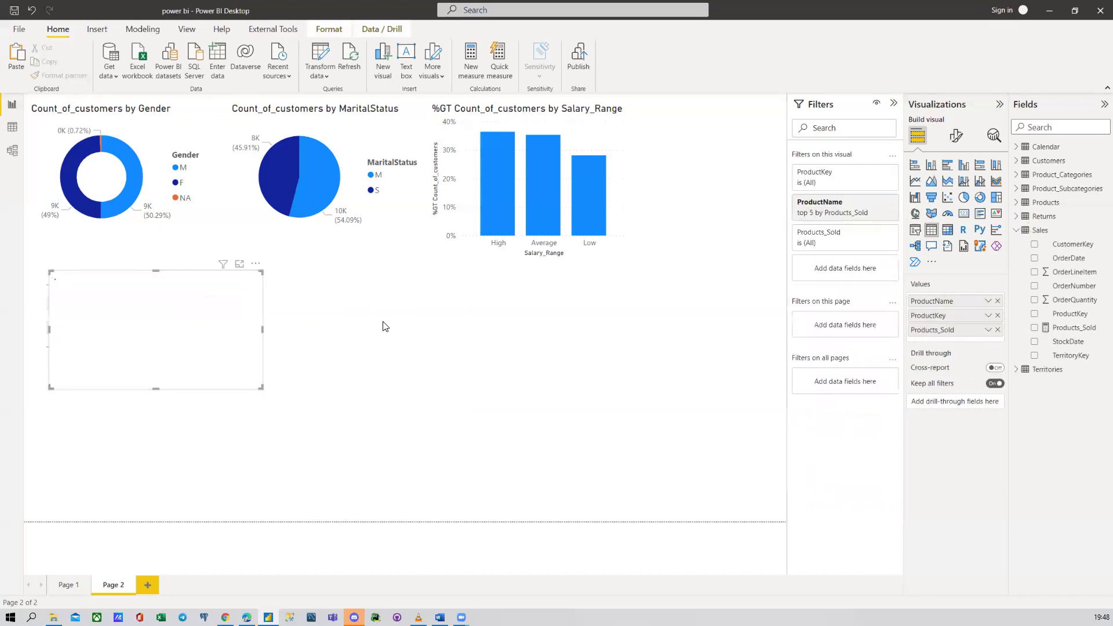
{"action": "left_click_drag", "start_coordinate": [229, 376], "coordinate": [471, 377]}
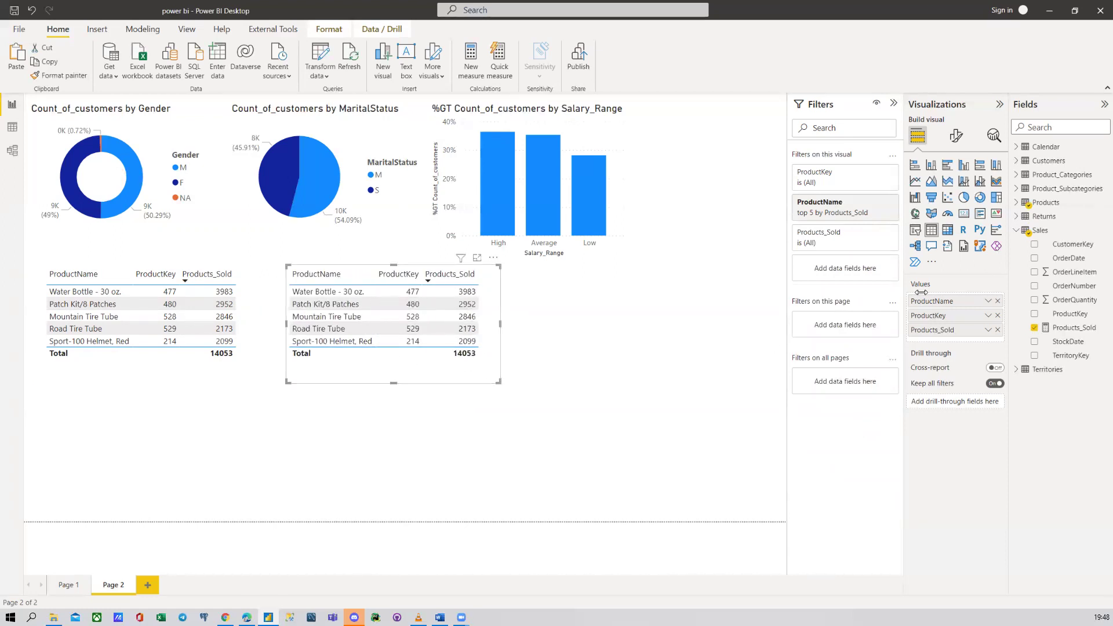
Step: Remove ProductKey from the copied table and convert it to a stacked bar chart of Products_Sold by ProductName
{"action": "left_click", "coordinate": [1017, 204]}
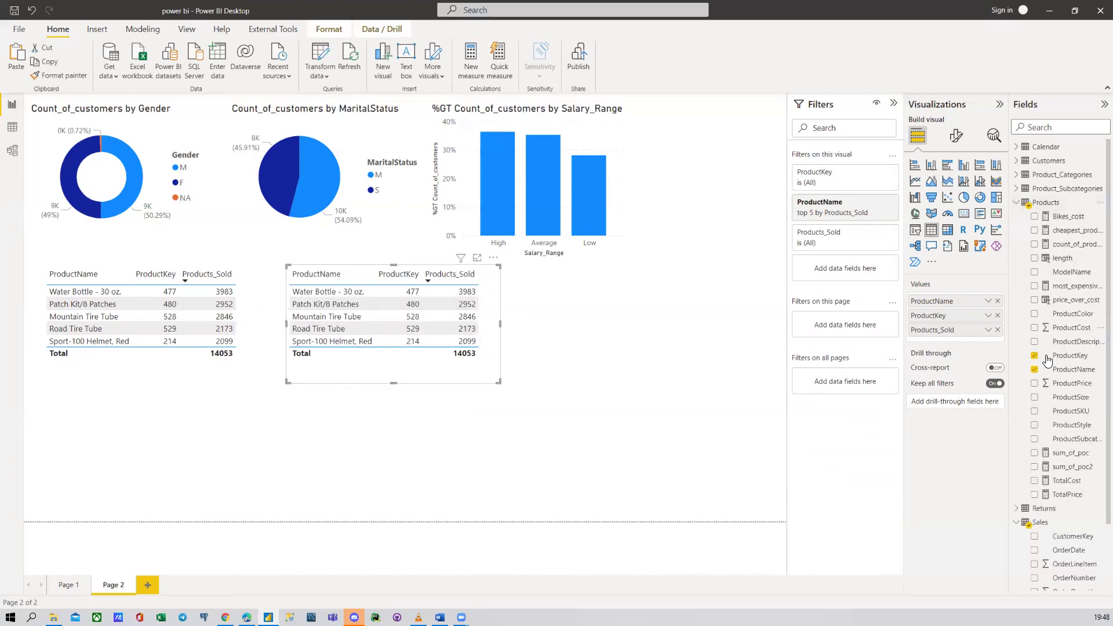
{"action": "left_click", "coordinate": [1034, 356]}
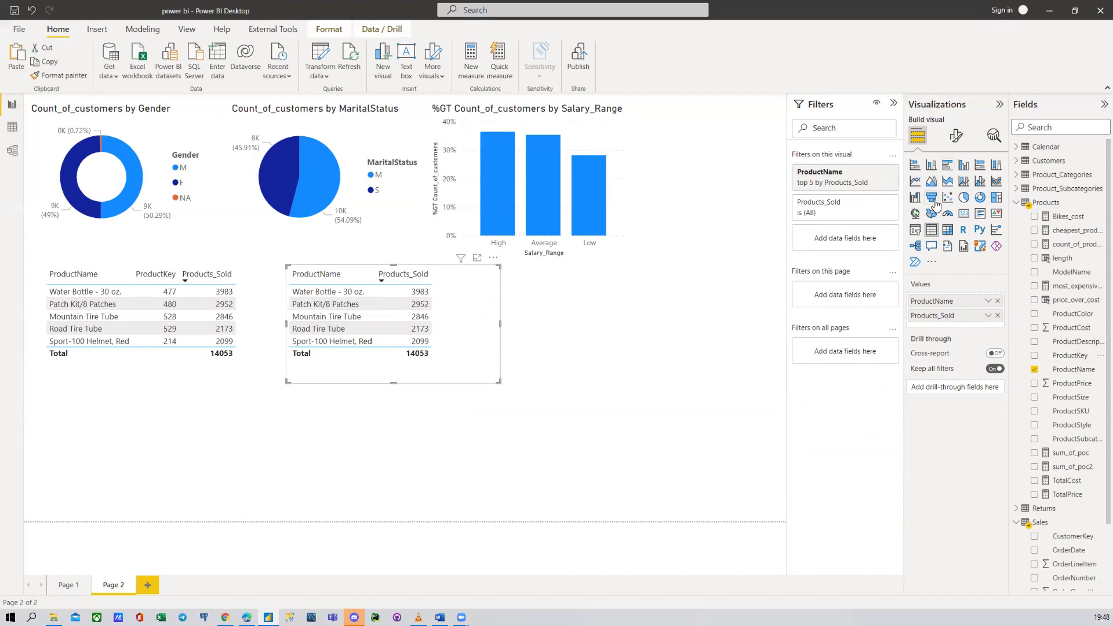
{"action": "left_click", "coordinate": [916, 168]}
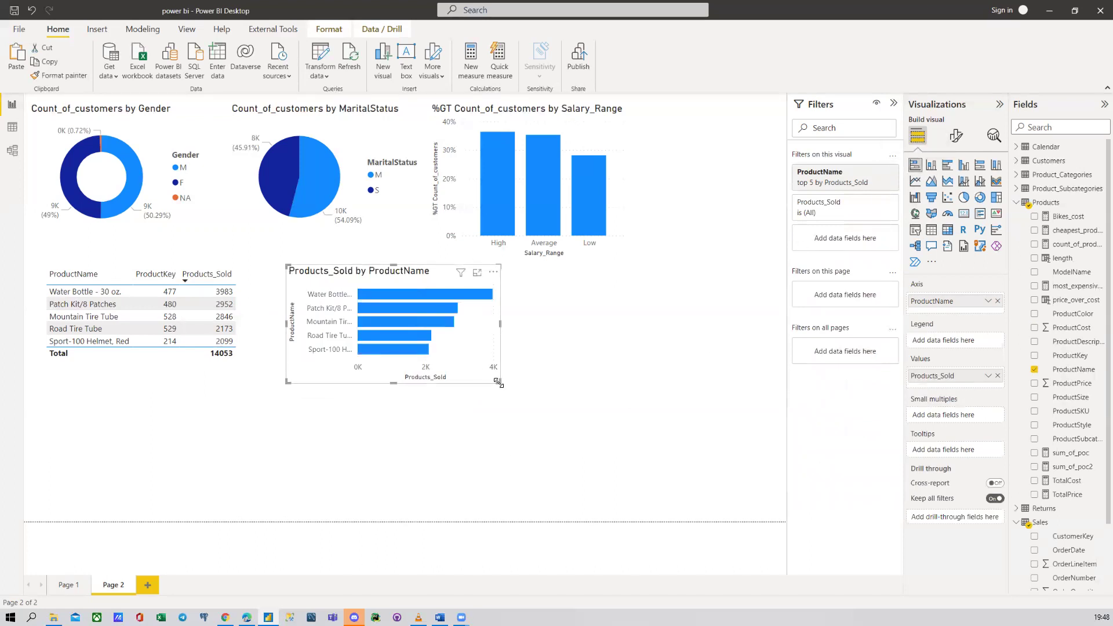
Step: Resize the Products_Sold bar chart and position it next to the product table, beneath the MaritalStatus chart
{"action": "left_click_drag", "start_coordinate": [524, 392], "coordinate": [580, 421]}
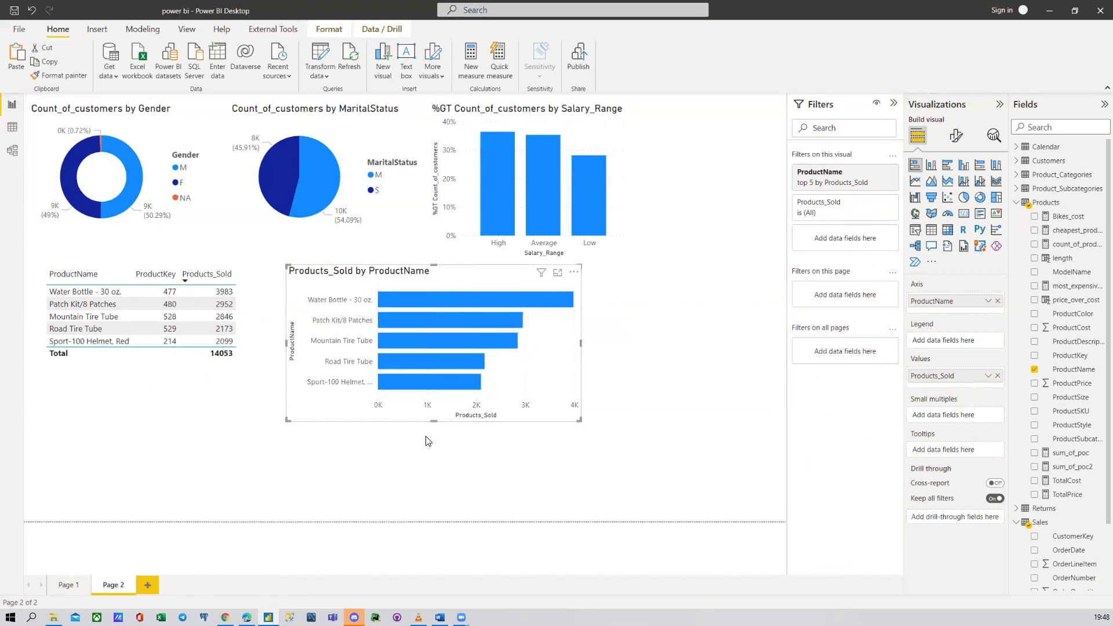
{"action": "left_click_drag", "start_coordinate": [520, 417], "coordinate": [520, 387]}
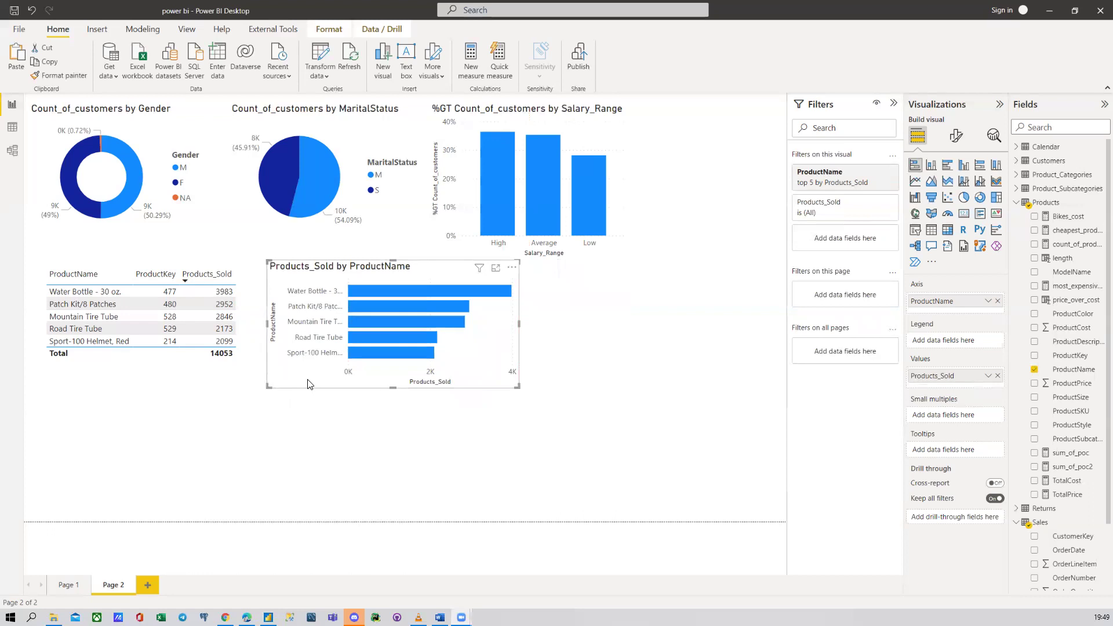
{"action": "left_click_drag", "start_coordinate": [308, 385], "coordinate": [308, 387]}
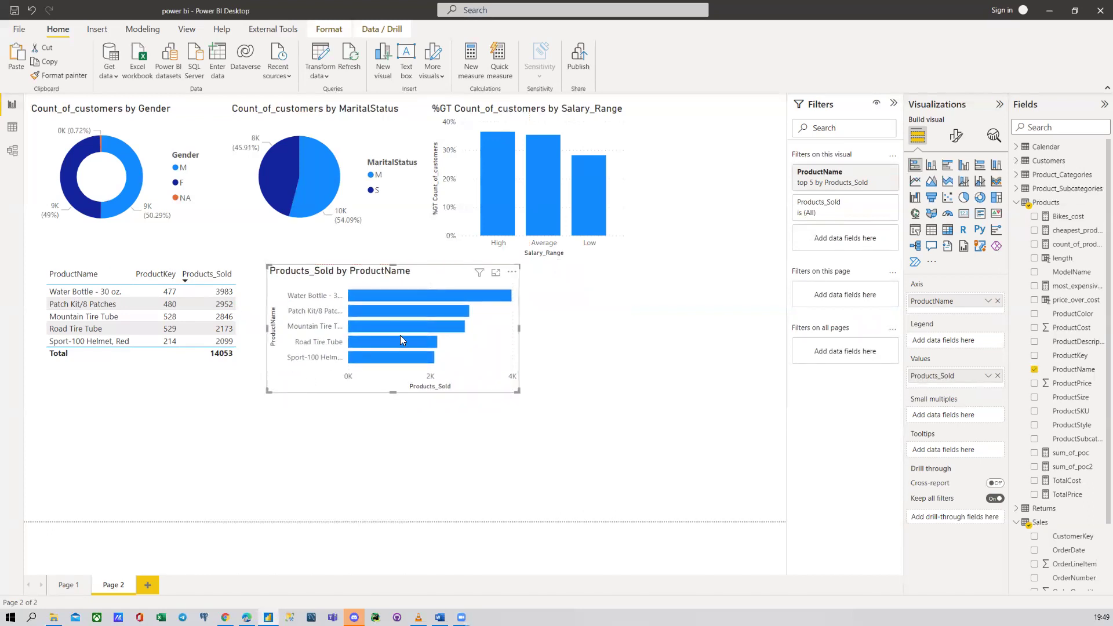
{"action": "left_click", "coordinate": [562, 346]}
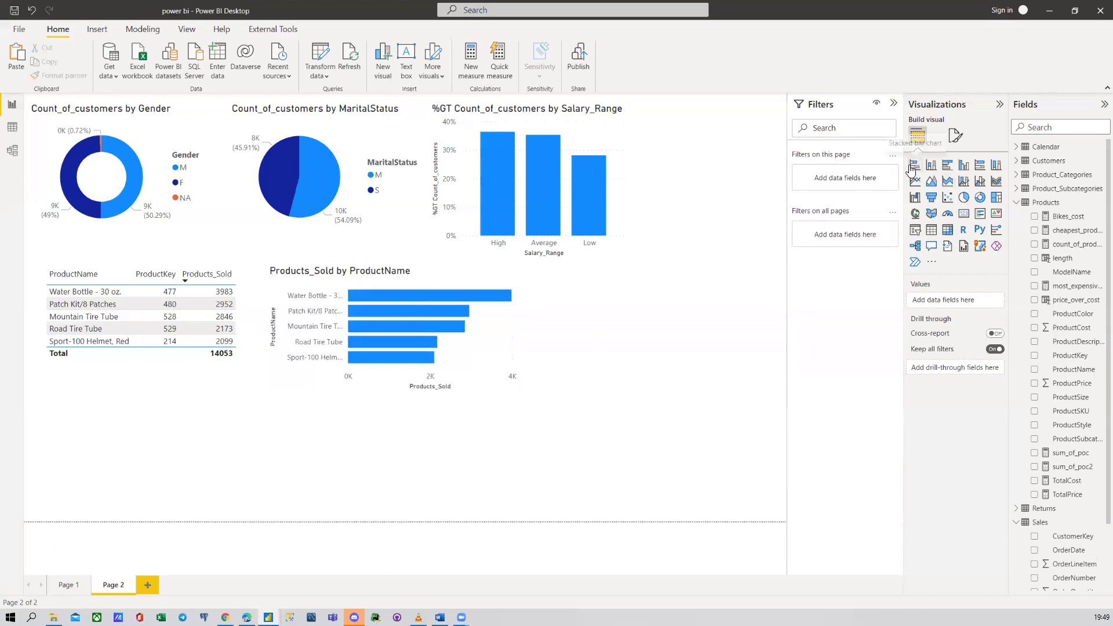
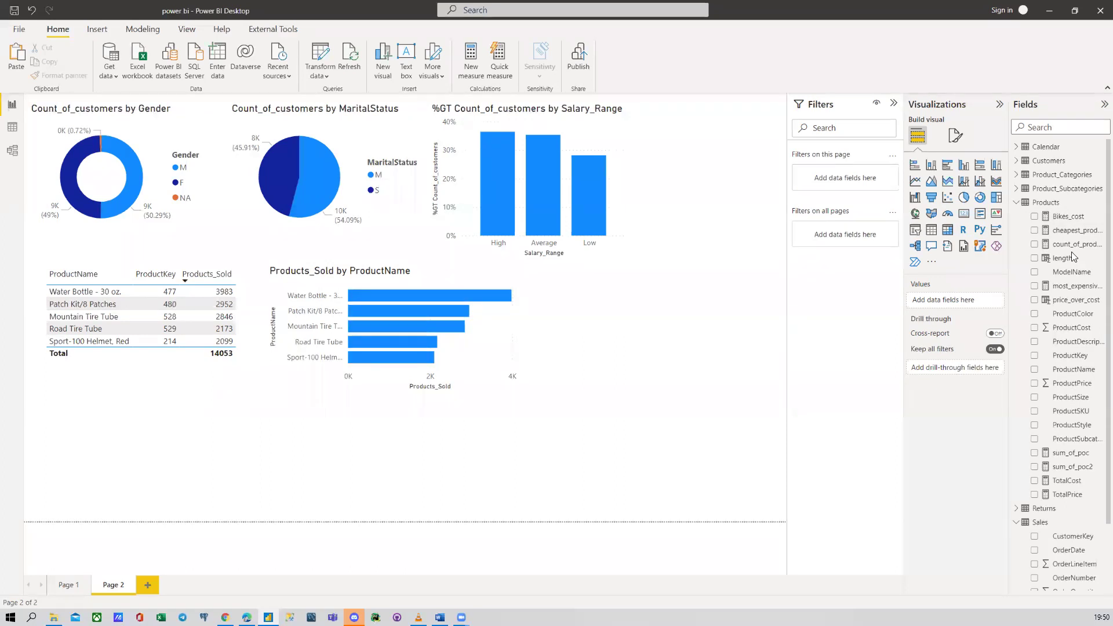
Step: Switch the product table's Top N filter on ProductName to the bottom 5 items by Products_Sold and apply it
{"action": "mouse_move", "coordinate": [137, 171]}
{"action": "left_click", "coordinate": [507, 350]}
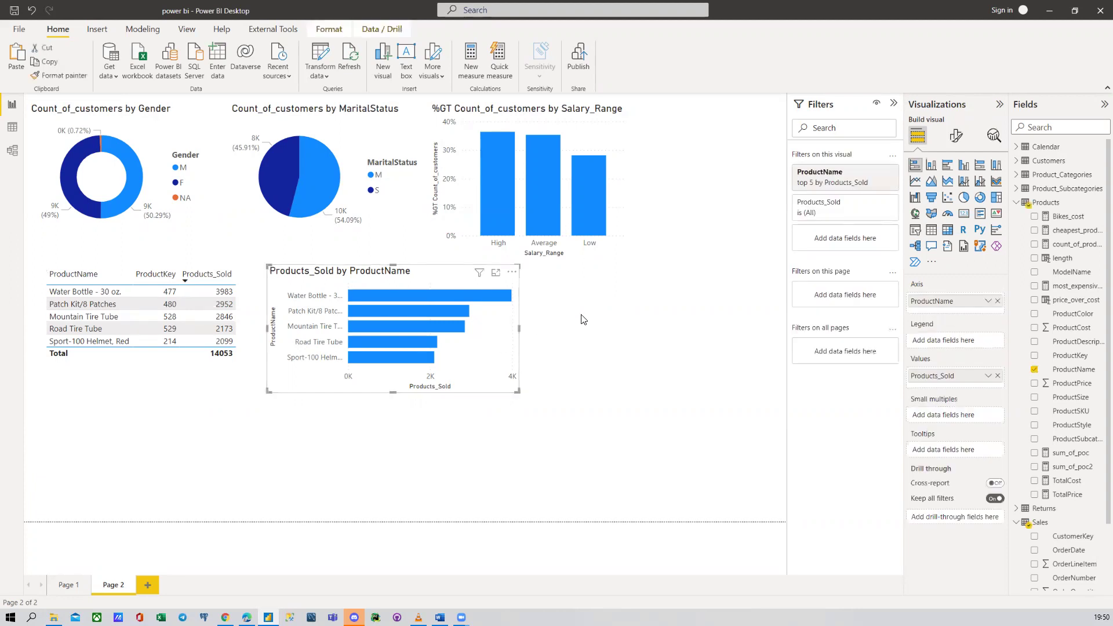
{"action": "left_click", "coordinate": [244, 279]}
{"action": "left_click", "coordinate": [818, 272]}
{"action": "left_click", "coordinate": [815, 302]}
{"action": "left_click", "coordinate": [870, 320]}
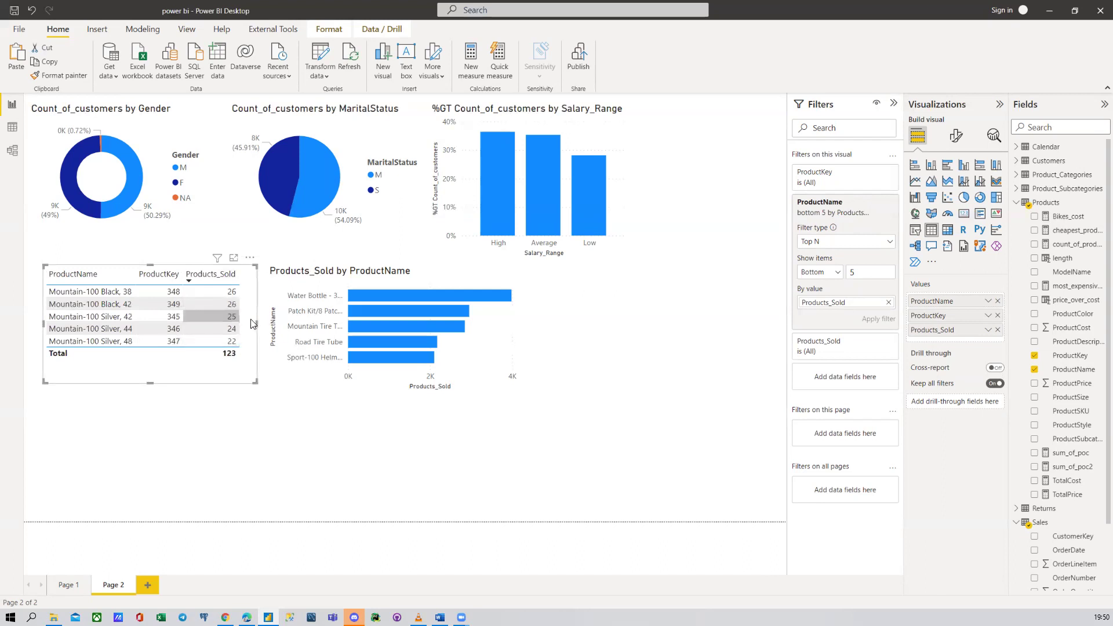
Step: Return the product table's ProductName filter to the top 5 items and apply it
{"action": "left_click", "coordinate": [814, 272]}
{"action": "left_click", "coordinate": [812, 287]}
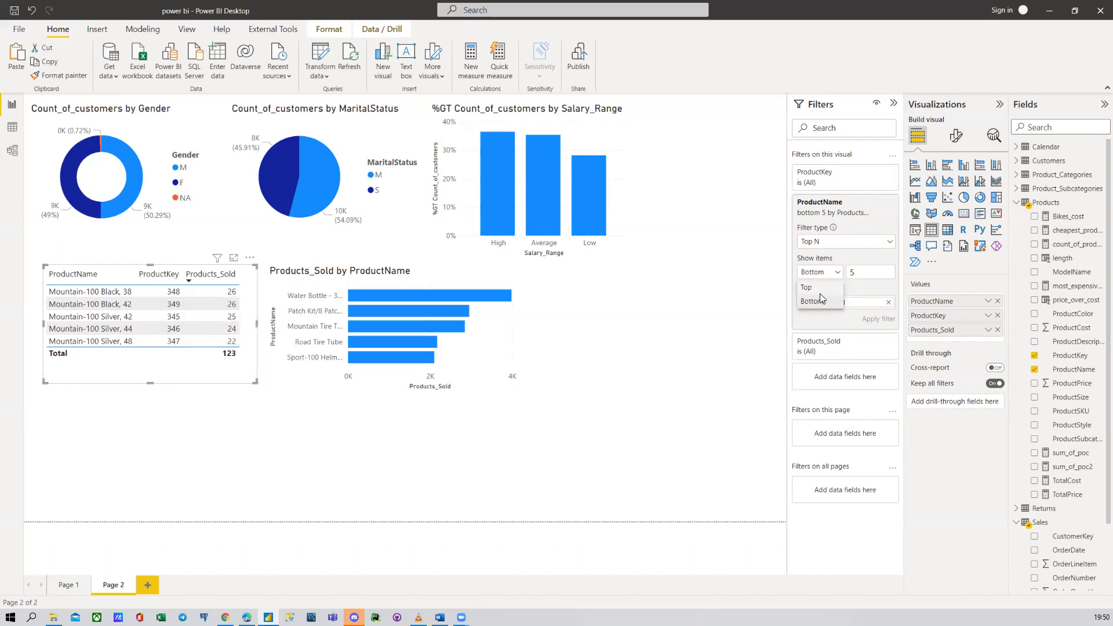
{"action": "left_click", "coordinate": [878, 318]}
{"action": "left_click", "coordinate": [593, 329]}
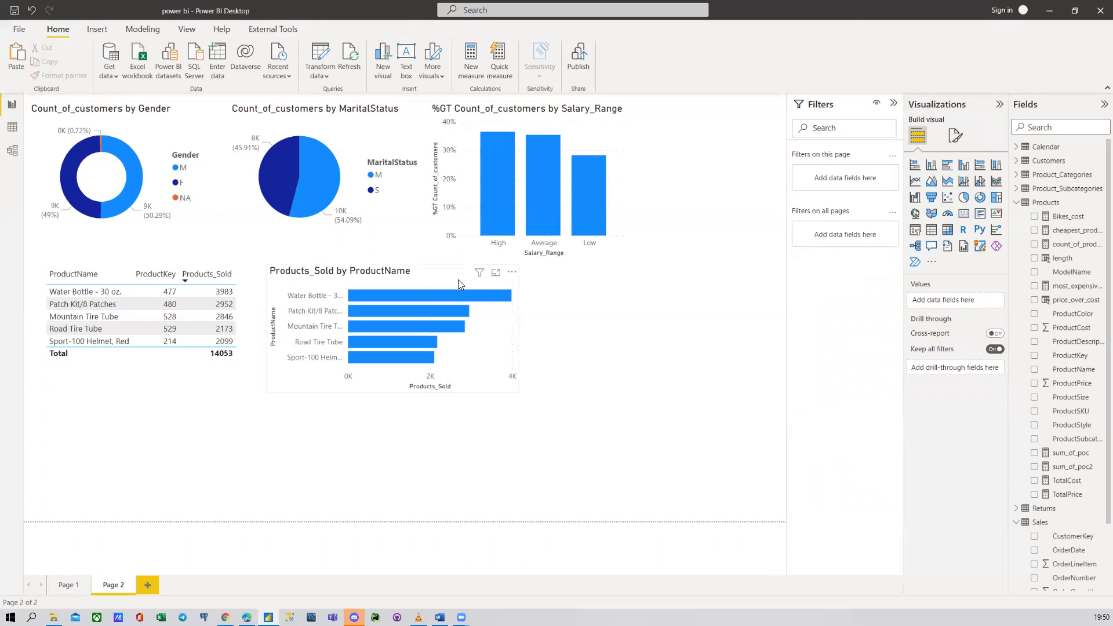
Step: Duplicate the product table again and place the copy beyond the bar chart, beneath the Salary_Range chart
{"action": "left_click", "coordinate": [237, 287]}
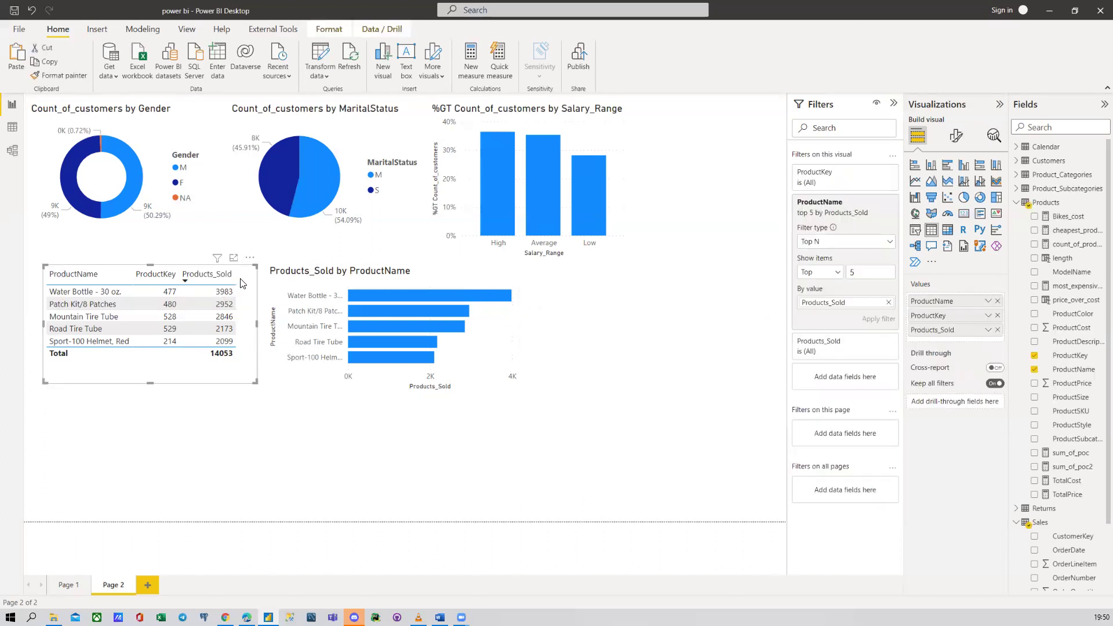
{"action": "left_click_drag", "start_coordinate": [242, 284], "coordinate": [248, 289]}
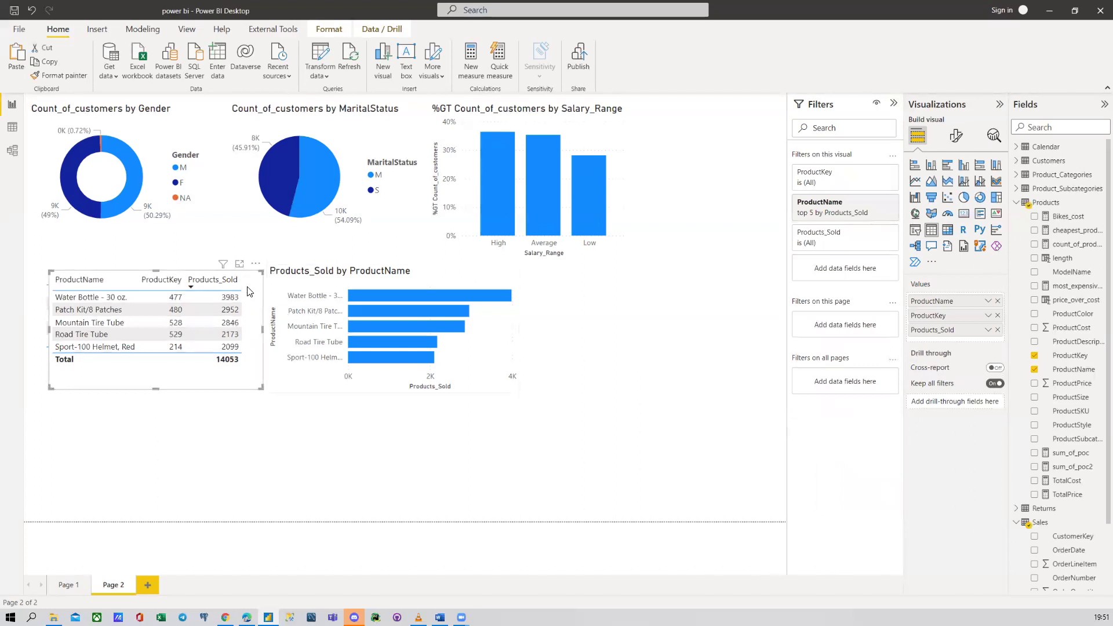
{"action": "key", "text": "ctrl+c"}
{"action": "key", "text": "ctrl+v"}
{"action": "left_click_drag", "start_coordinate": [203, 383], "coordinate": [700, 385]}
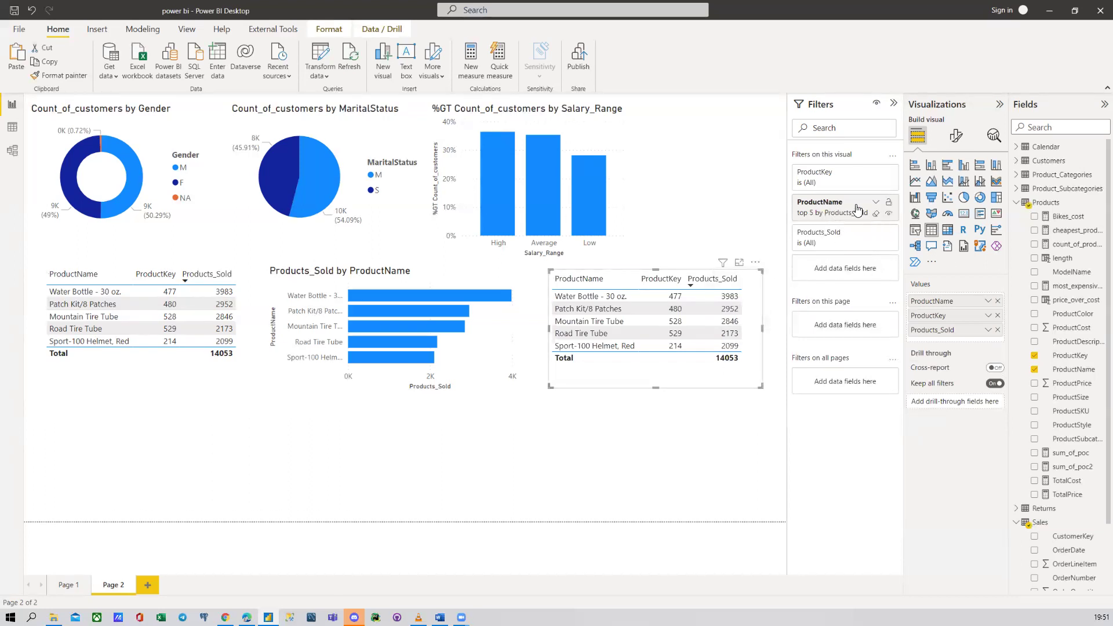
Step: Filter the copied table to the top 15 products by Products_Sold and make it taller
{"action": "left_click", "coordinate": [835, 206]}
{"action": "key", "text": "BackSpace"}
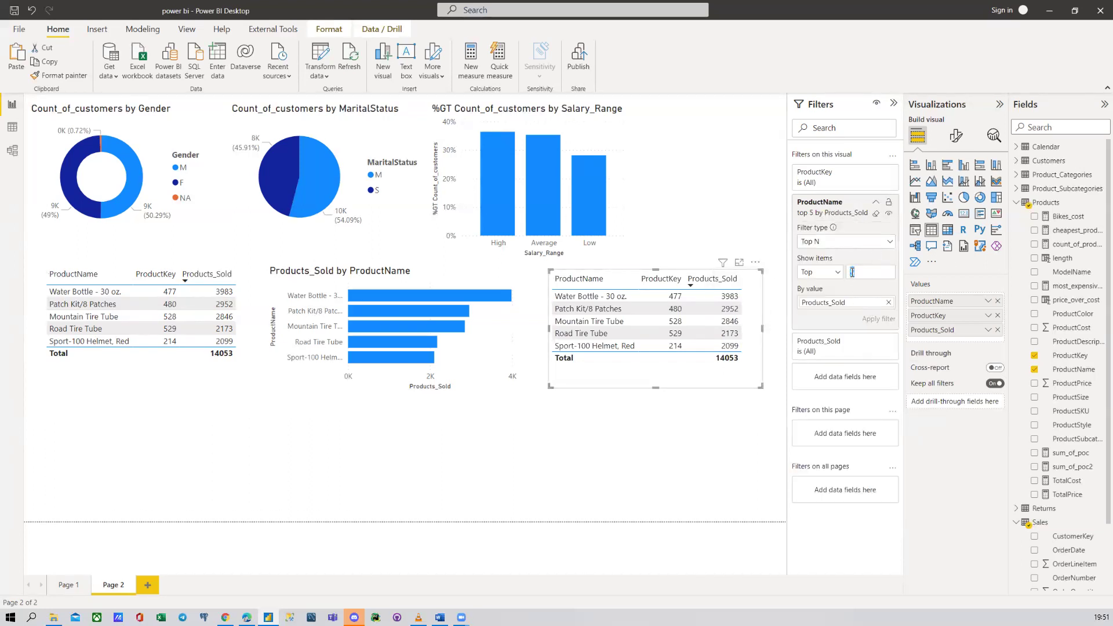
{"action": "type", "text": "5"}
{"action": "left_click", "coordinate": [875, 320]}
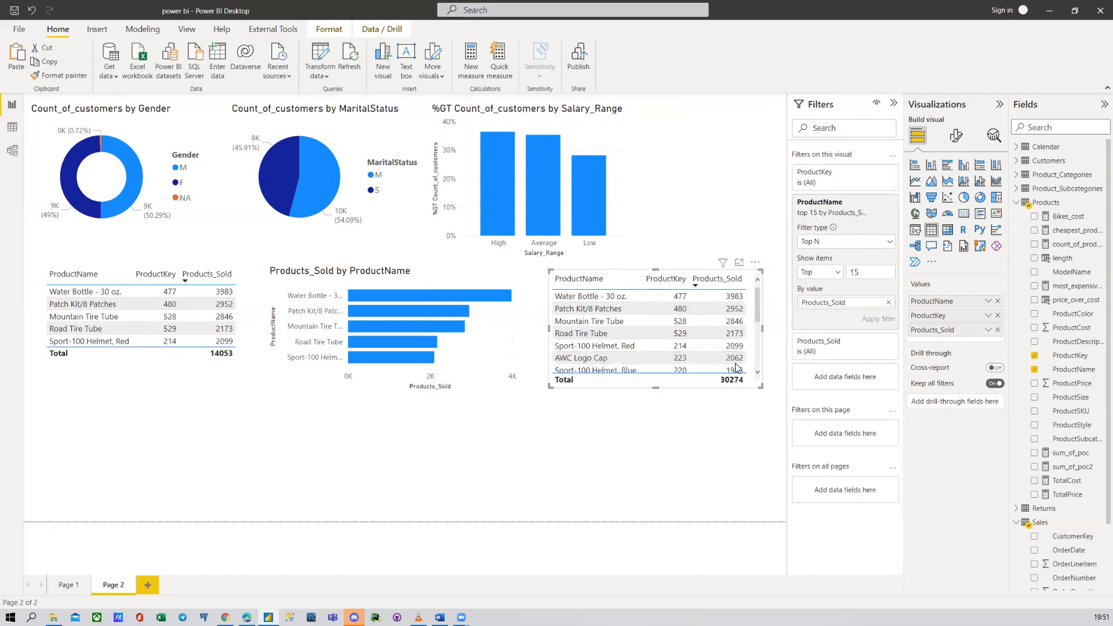
{"action": "left_click_drag", "start_coordinate": [762, 387], "coordinate": [766, 473]}
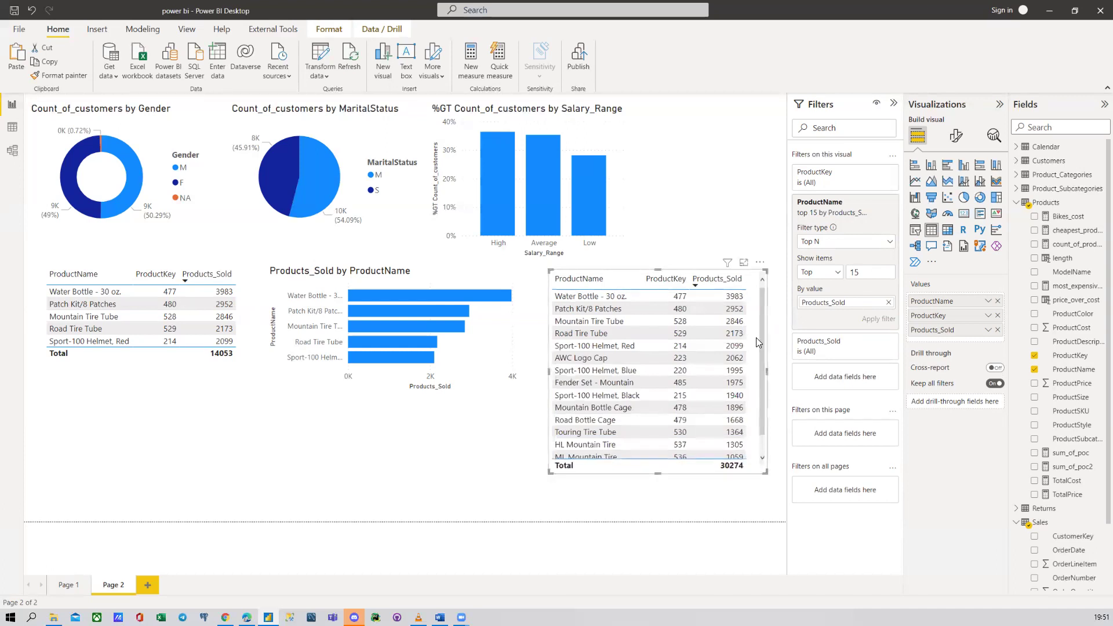
Step: Remove ProductKey from the top 15 table, convert it to a pie chart and move it toward the page centre
{"action": "left_click", "coordinate": [1035, 355]}
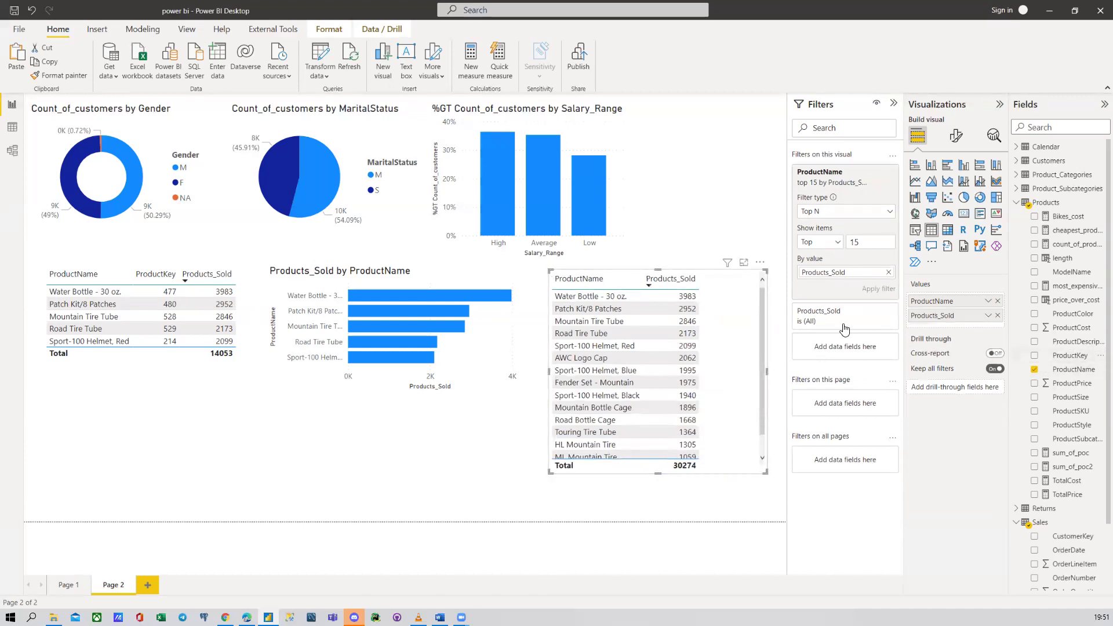
{"action": "left_click", "coordinate": [963, 199]}
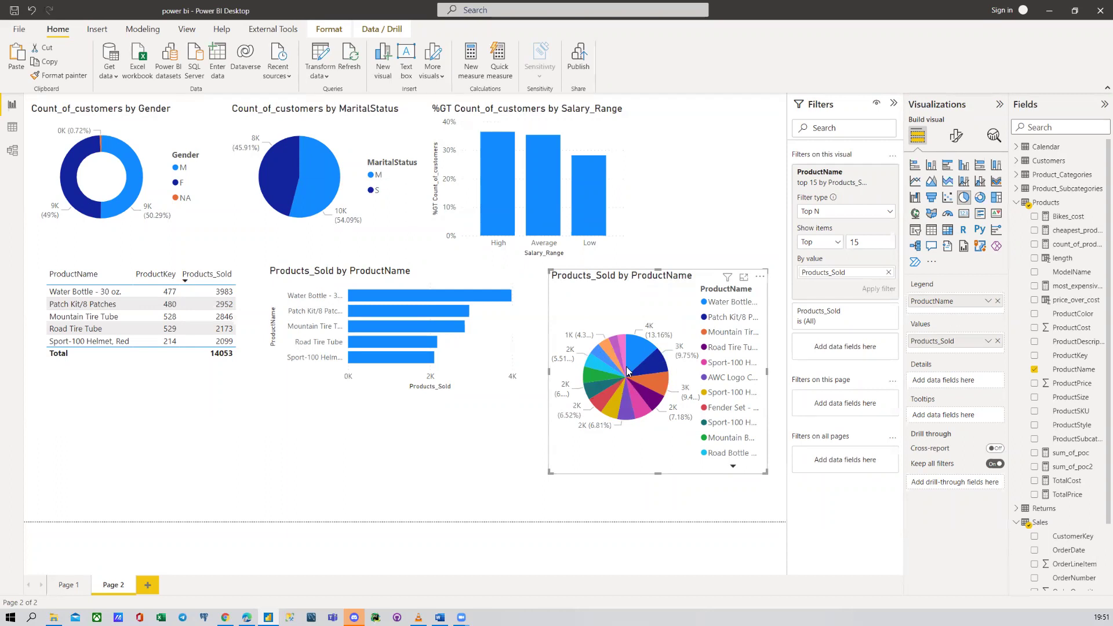
{"action": "left_click_drag", "start_coordinate": [618, 284], "coordinate": [565, 255]}
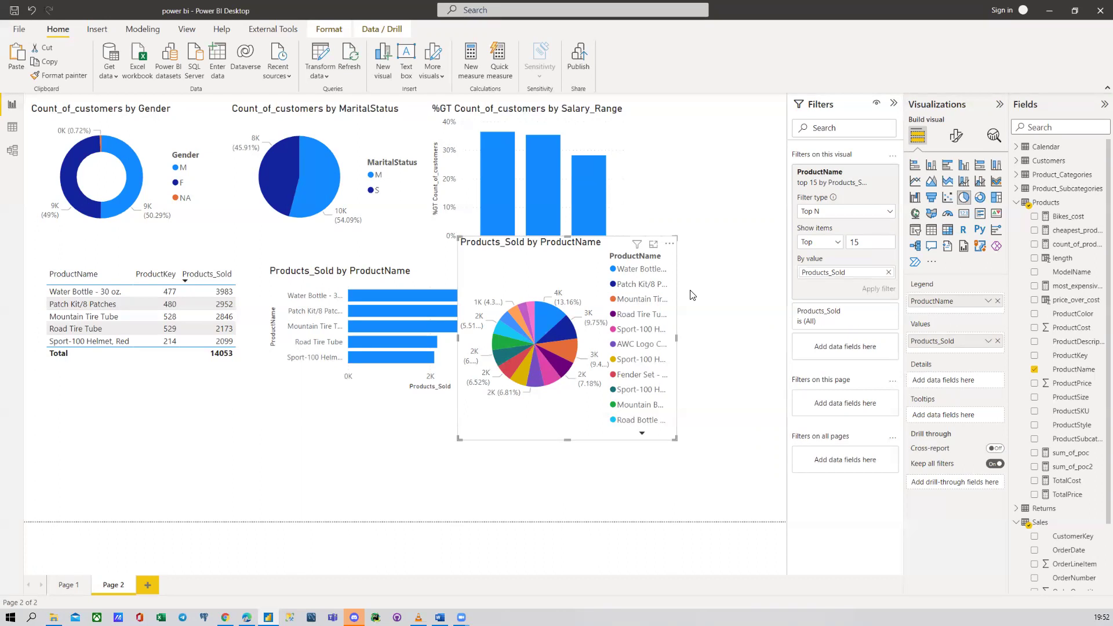
Step: Change the Products_Sold pie chart to a treemap, enlarge it and move it below the Salary_Range chart
{"action": "left_click", "coordinate": [995, 198]}
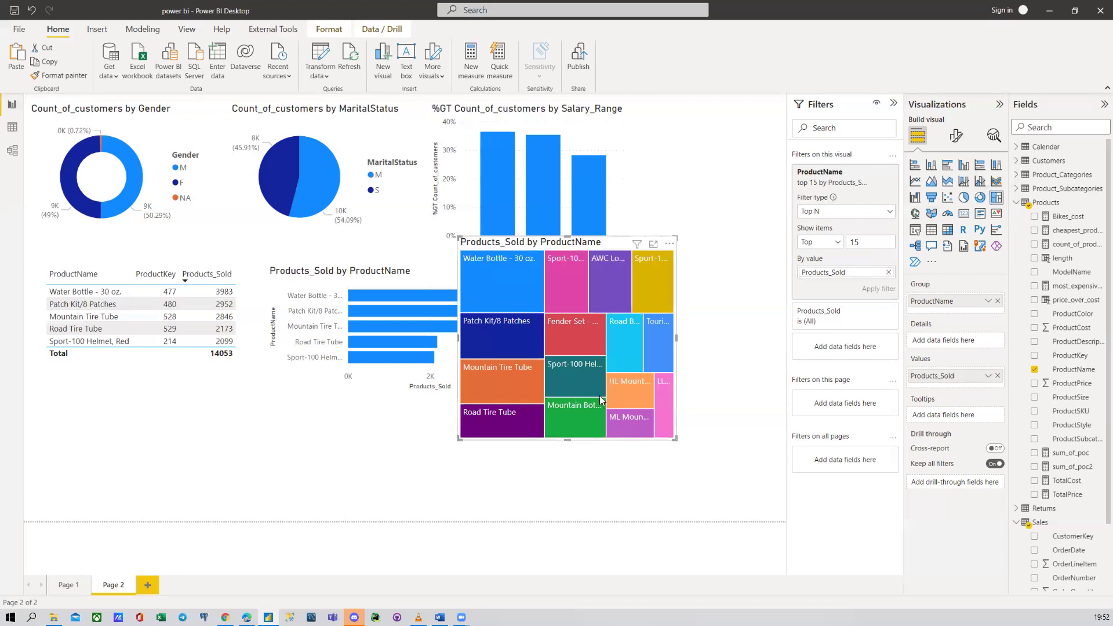
{"action": "left_click_drag", "start_coordinate": [675, 440], "coordinate": [785, 444]}
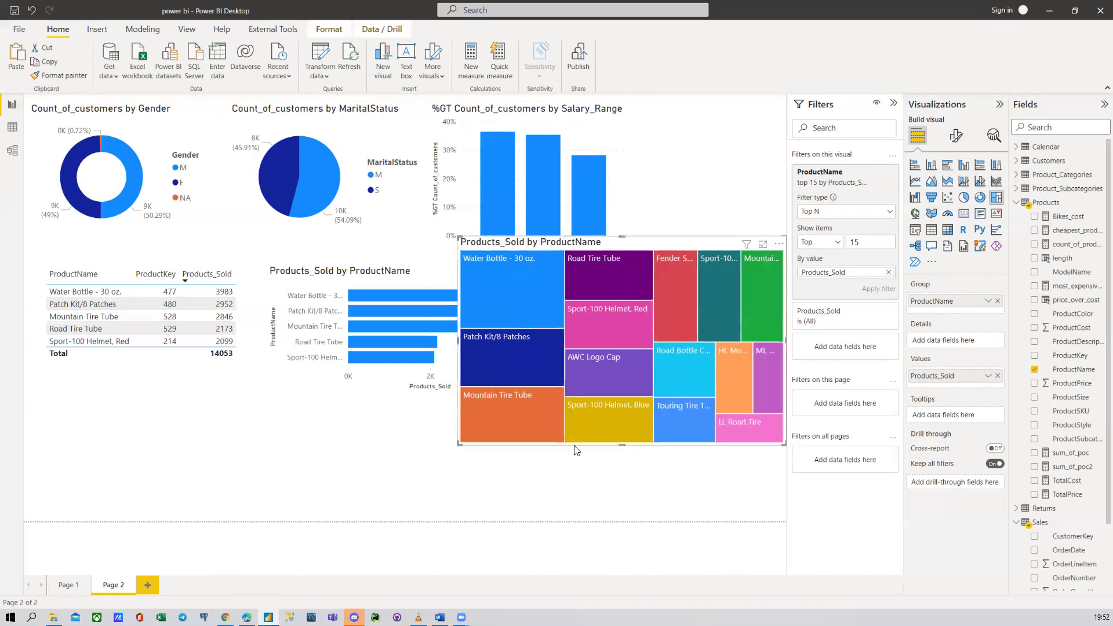
{"action": "left_click_drag", "start_coordinate": [459, 444], "coordinate": [387, 444]}
{"action": "left_click_drag", "start_coordinate": [553, 244], "coordinate": [520, 168]}
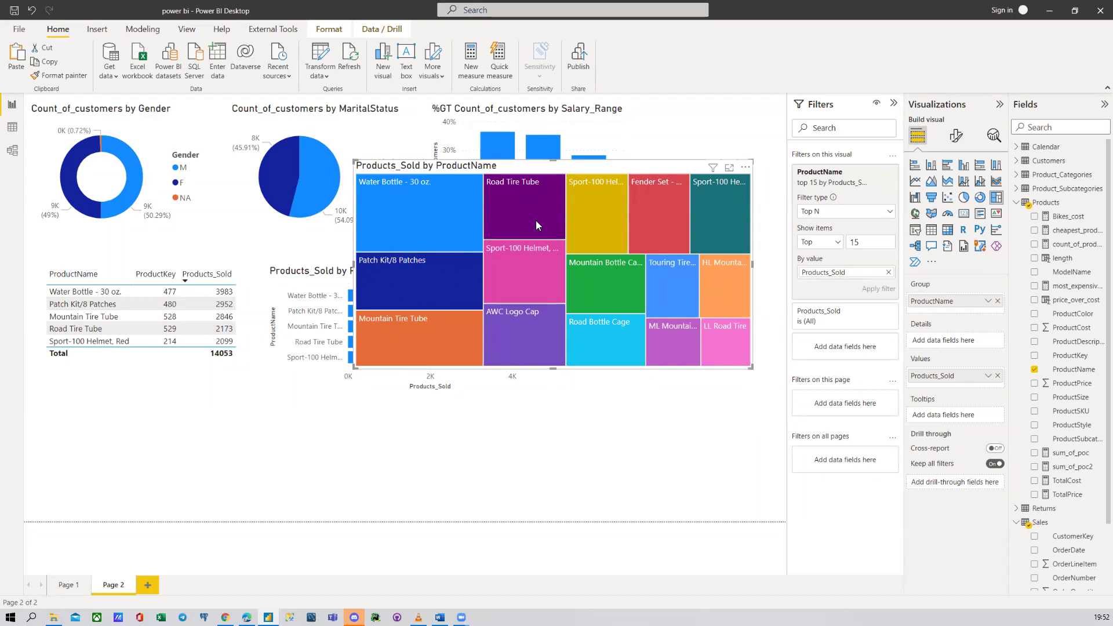
{"action": "left_click_drag", "start_coordinate": [751, 367], "coordinate": [770, 383]}
{"action": "left_click_drag", "start_coordinate": [656, 167], "coordinate": [615, 307]}
Step: Set the treemap's ProductName filter to the top 10 items by Products_Sold and apply it
{"action": "left_click", "coordinate": [861, 244]}
{"action": "key", "text": "BackSpace"}
{"action": "type", "text": "0"}
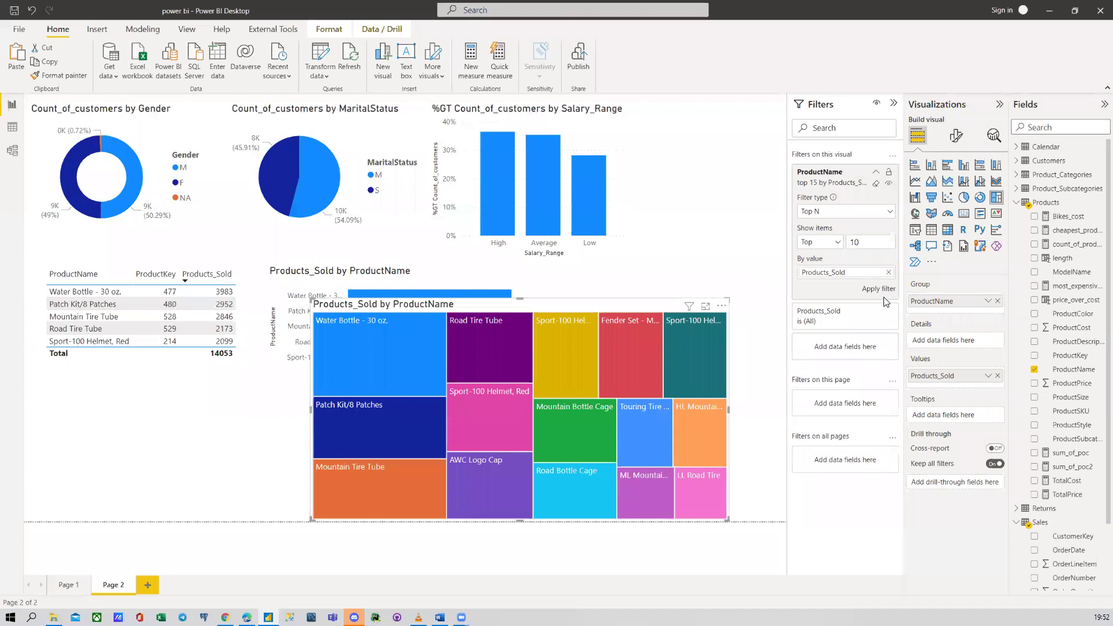
{"action": "left_click", "coordinate": [869, 289]}
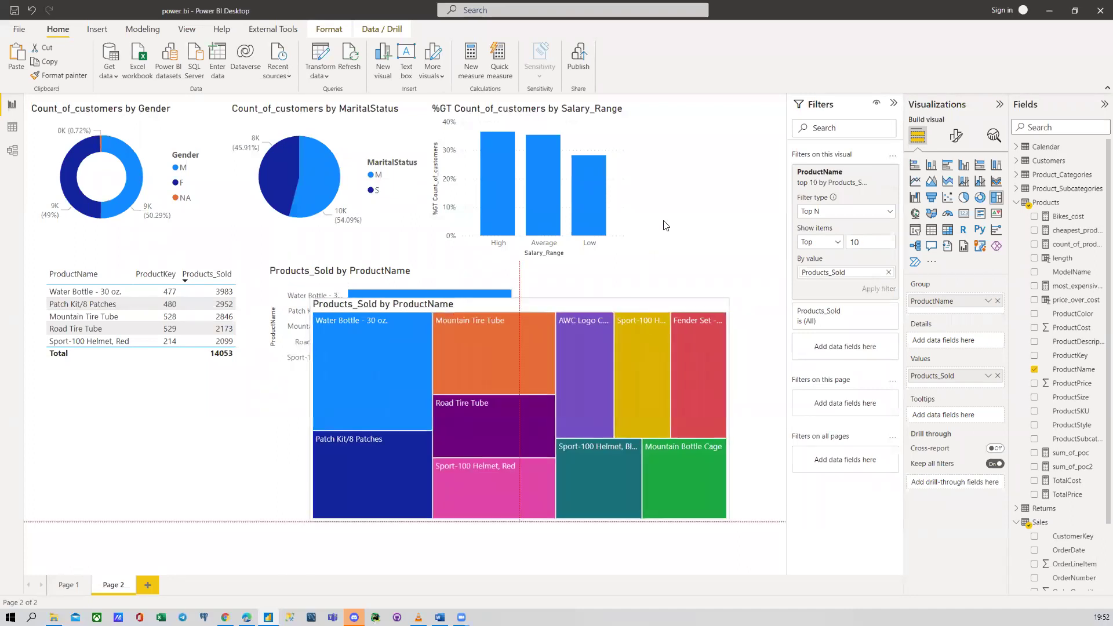
Step: Shrink the treemap and place it beneath the Salary_Range chart against the page's outer edge
{"action": "left_click_drag", "start_coordinate": [611, 306], "coordinate": [667, 205]}
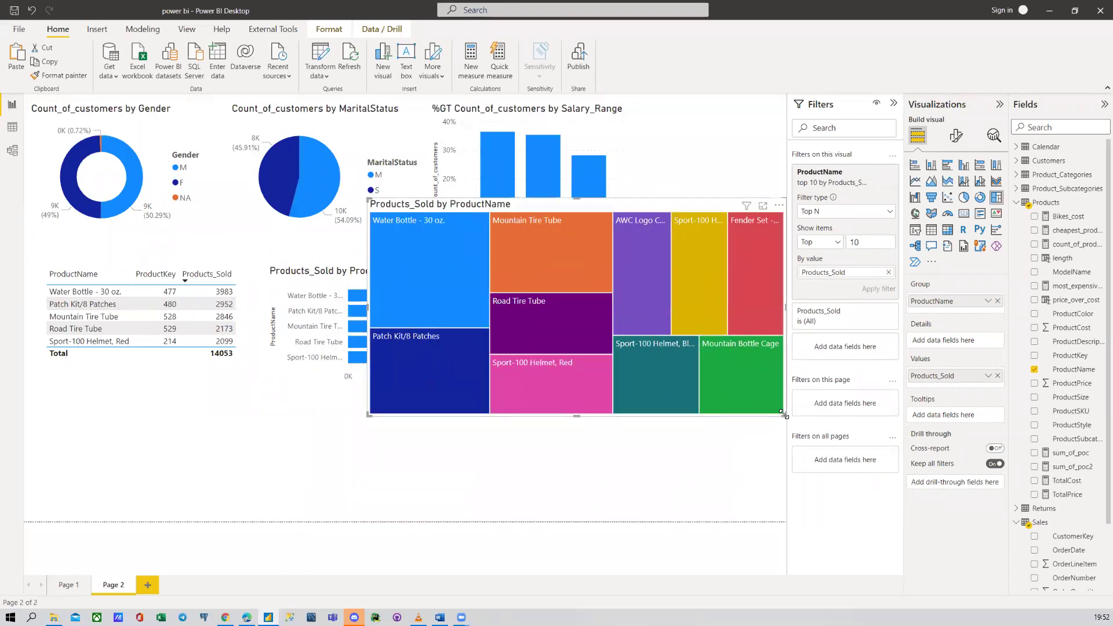
{"action": "left_click_drag", "start_coordinate": [784, 415], "coordinate": [723, 401]}
{"action": "left_click_drag", "start_coordinate": [618, 204], "coordinate": [679, 323]}
{"action": "left_click_drag", "start_coordinate": [420, 323], "coordinate": [482, 358]}
{"action": "left_click_drag", "start_coordinate": [629, 361], "coordinate": [622, 252]}
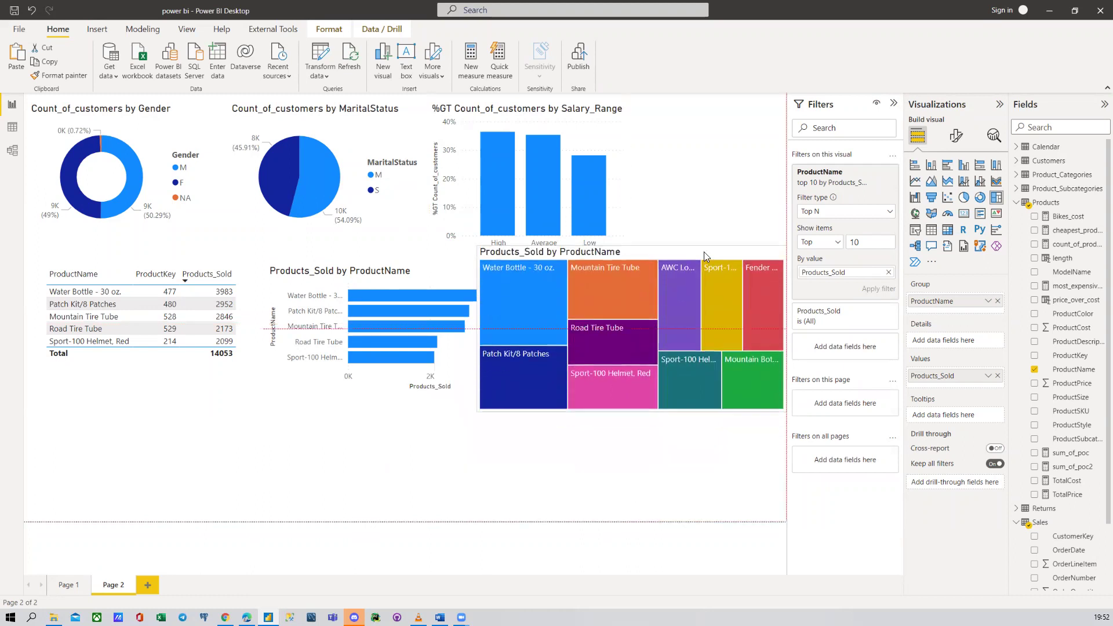
Step: Narrow and shorten the Products_Sold bar chart so it fits between the product table and the treemap
{"action": "left_click", "coordinate": [368, 389]}
{"action": "left_click_drag", "start_coordinate": [466, 395], "coordinate": [471, 392]}
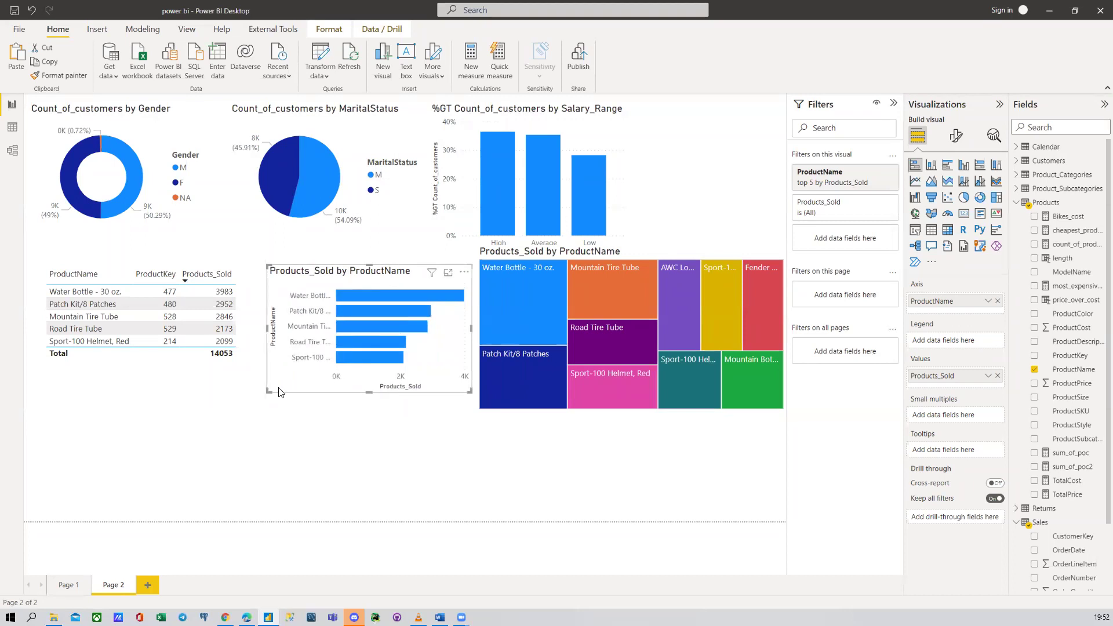
{"action": "left_click_drag", "start_coordinate": [268, 392], "coordinate": [266, 383]}
{"action": "left_click", "coordinate": [346, 430]}
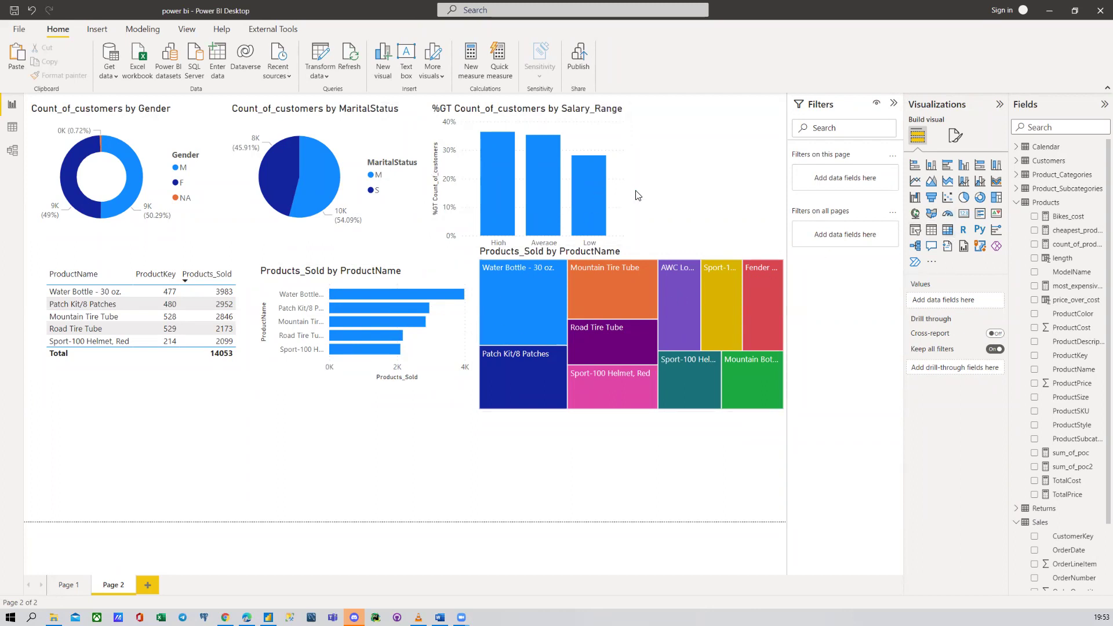
{"action": "left_click", "coordinate": [614, 135]}
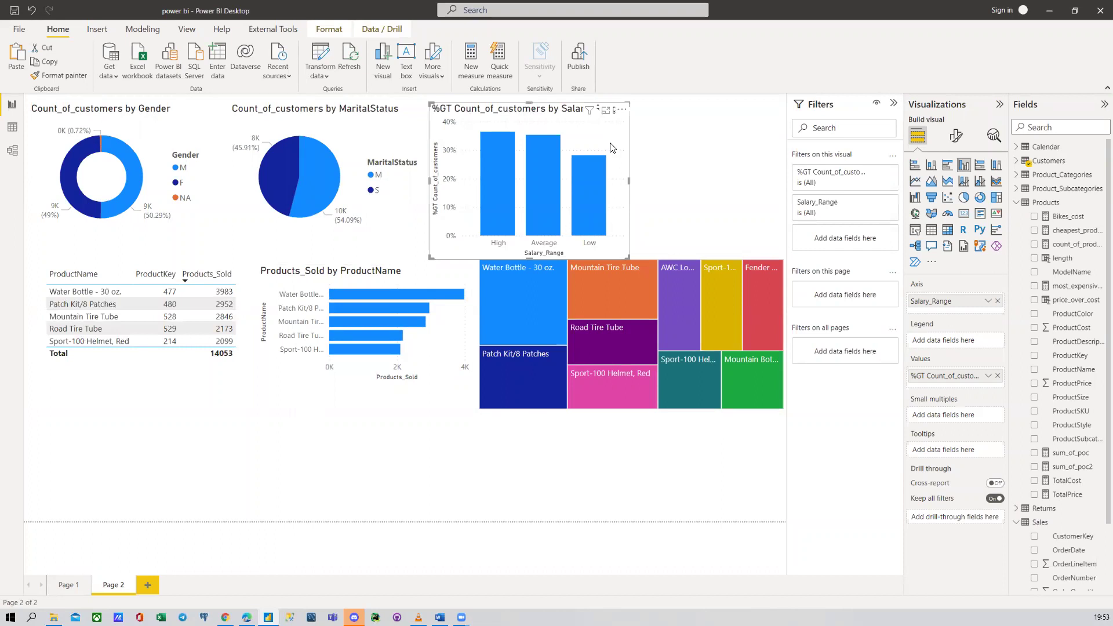
{"action": "left_click", "coordinate": [666, 219]}
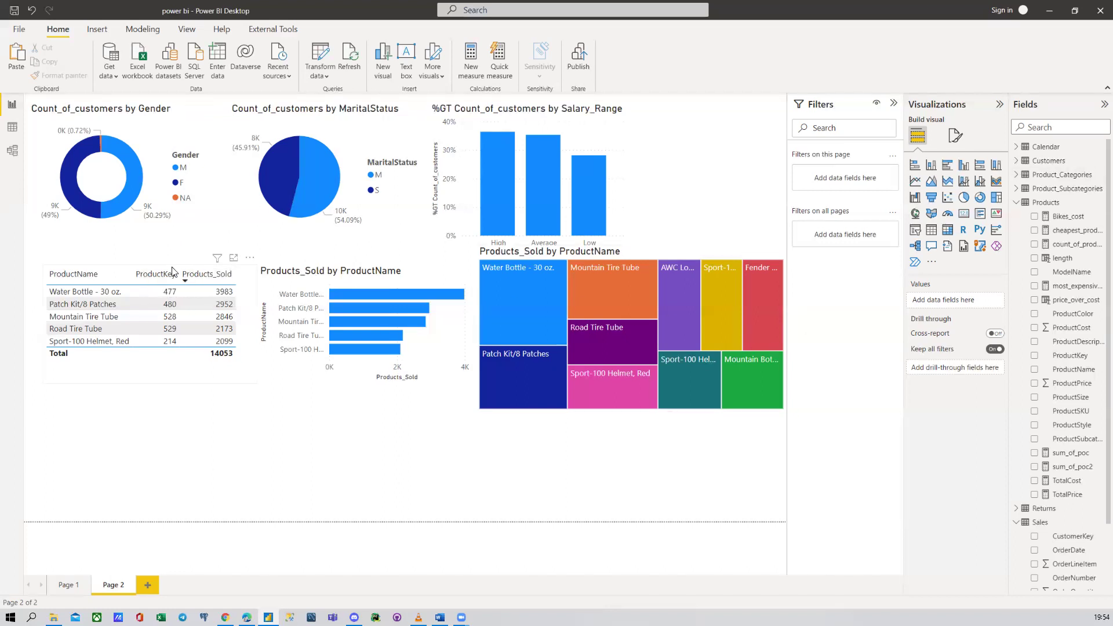
Step: Duplicate the top 5 product table and remove ProductKey from the copy
{"action": "left_click", "coordinate": [125, 270]}
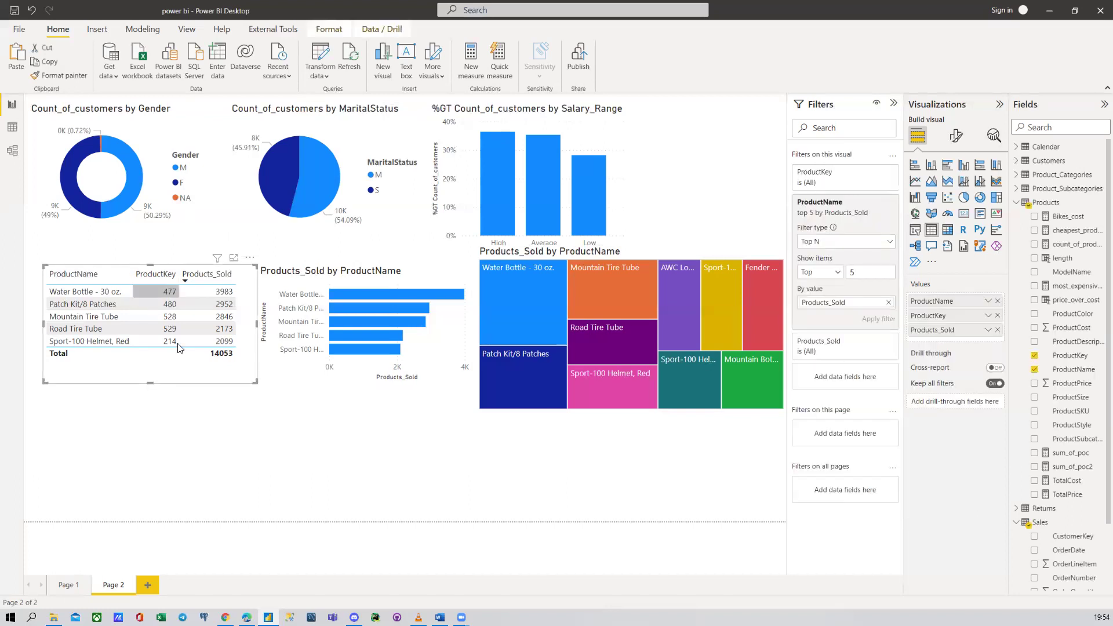
{"action": "left_click", "coordinate": [210, 428]}
{"action": "left_click", "coordinate": [226, 387]}
{"action": "key", "text": "ctrl+c"}
{"action": "key", "text": "ctrl+v"}
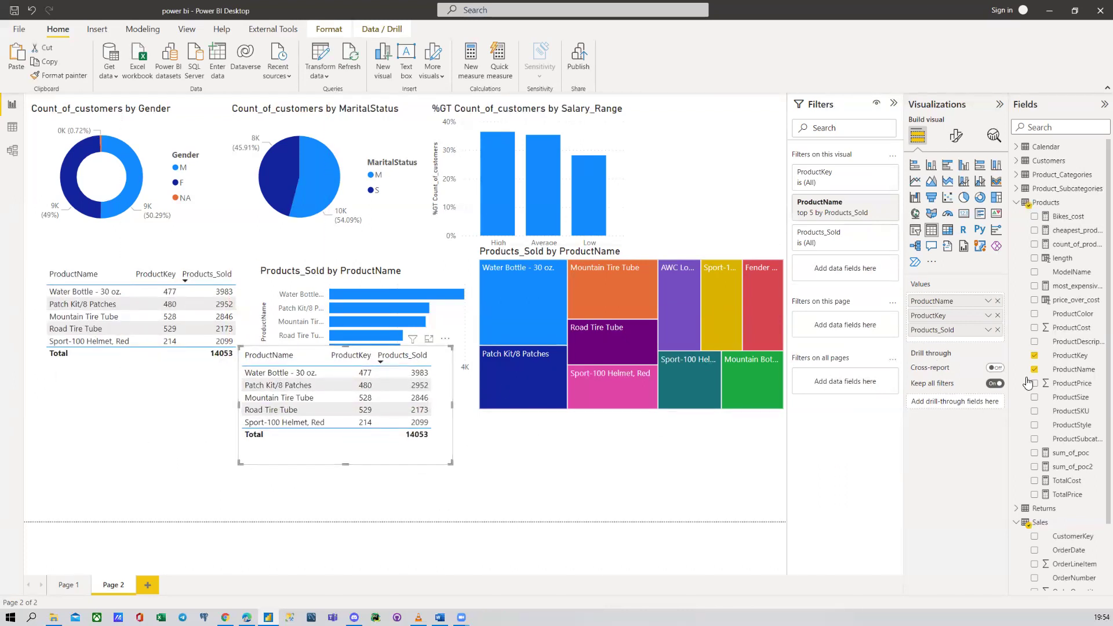
{"action": "left_click", "coordinate": [1034, 357]}
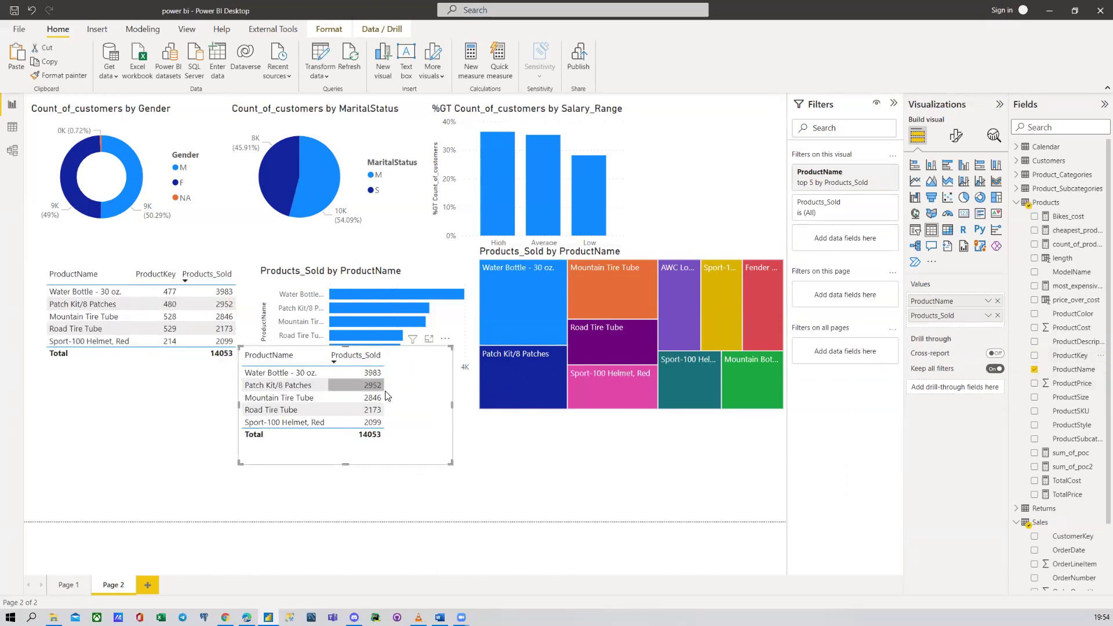
Step: Replace the copied table's ProductName filter with the top 1 item by Products_Sold, and shrink and place the table below the other product visuals
{"action": "left_click", "coordinate": [874, 172]}
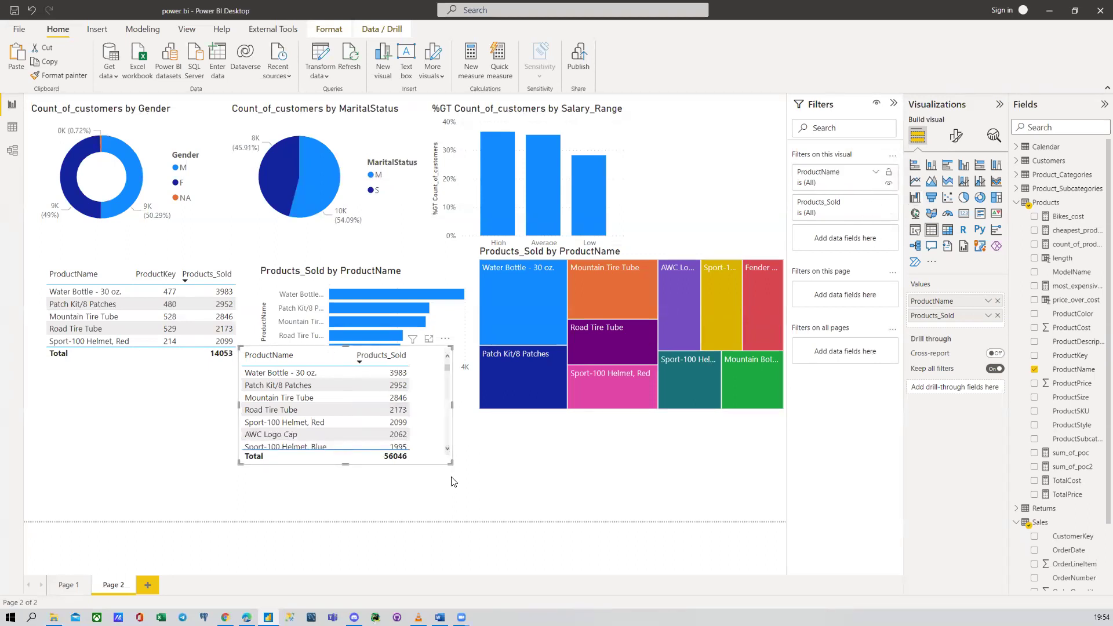
{"action": "left_click_drag", "start_coordinate": [452, 463], "coordinate": [467, 520]}
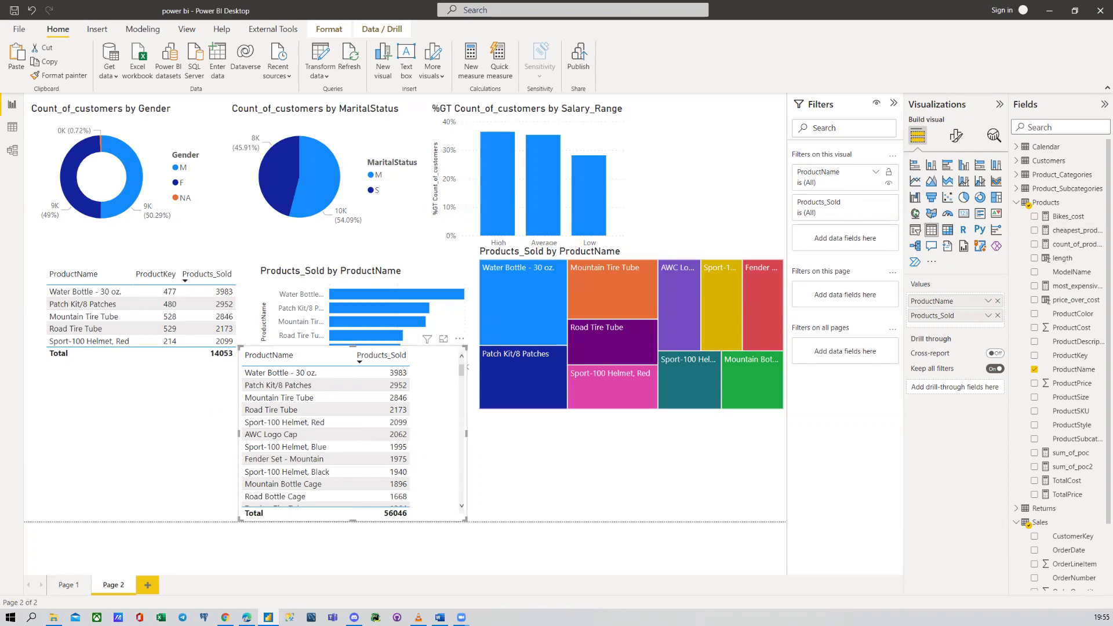
{"action": "left_click", "coordinate": [865, 183]}
{"action": "left_click", "coordinate": [859, 241]}
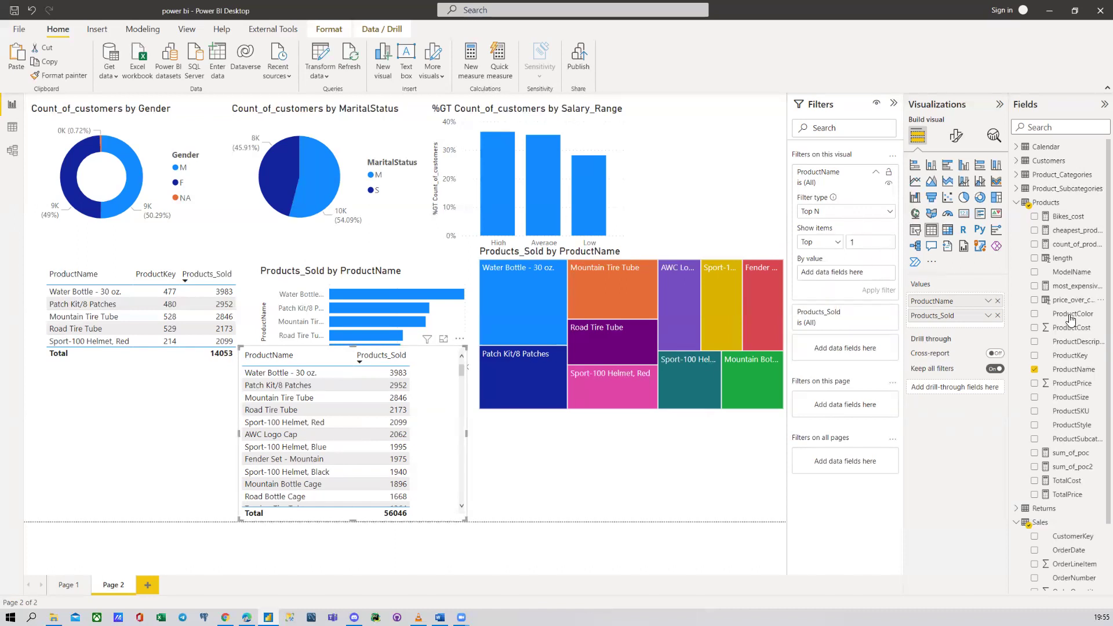
{"action": "scroll", "coordinate": [1064, 525], "scroll_direction": "down", "scroll_amount": 3}
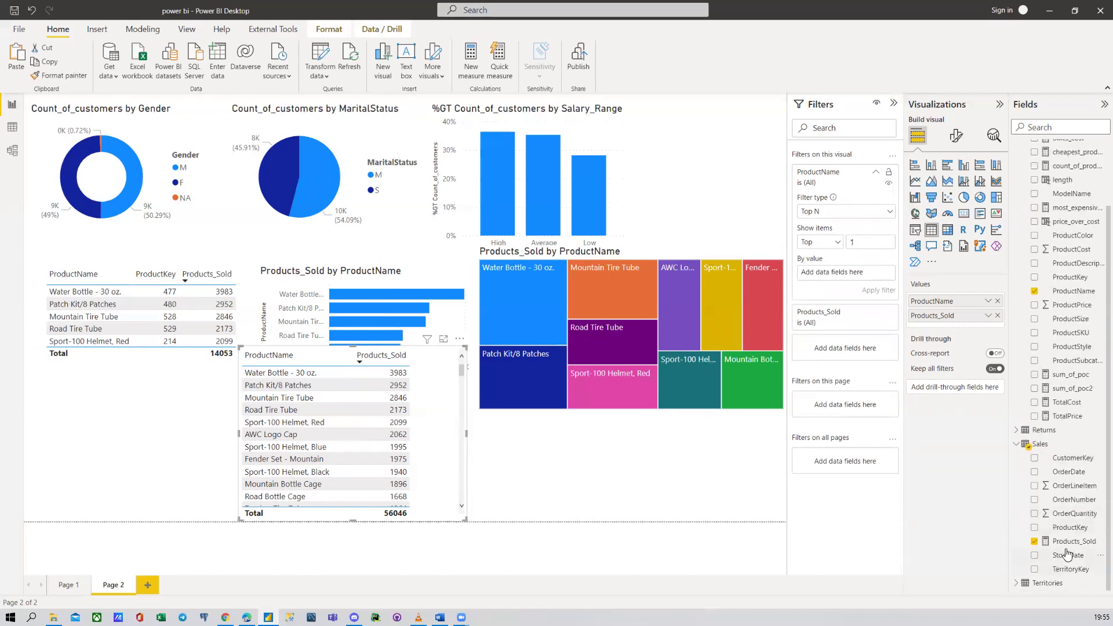
{"action": "left_click_drag", "start_coordinate": [1072, 542], "coordinate": [858, 273]}
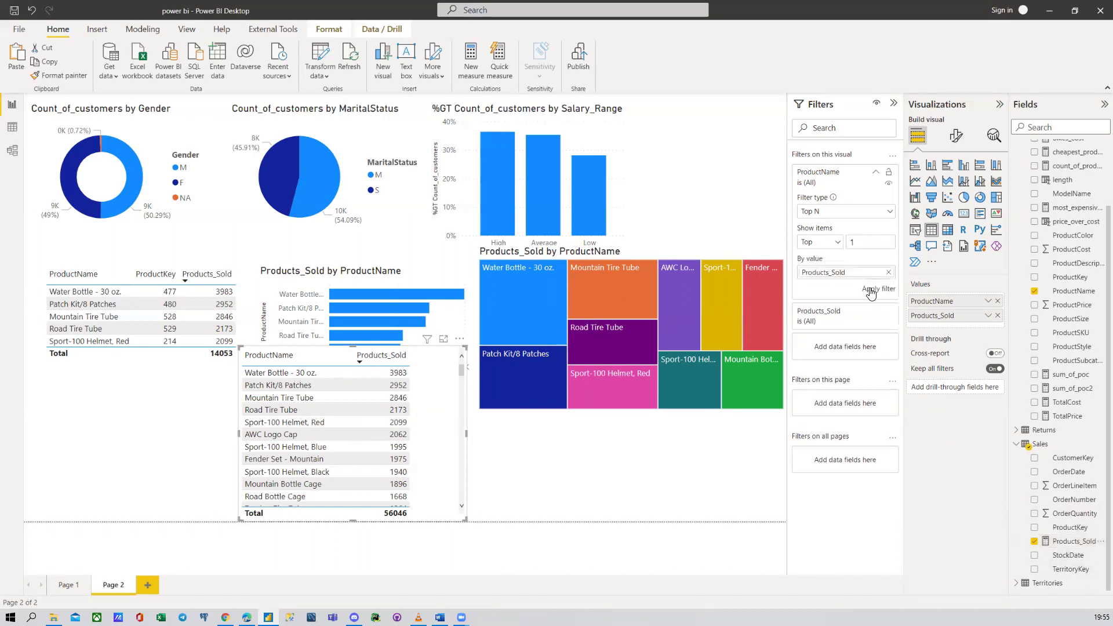
{"action": "left_click", "coordinate": [879, 289]}
{"action": "left_click_drag", "start_coordinate": [352, 516], "coordinate": [245, 444]}
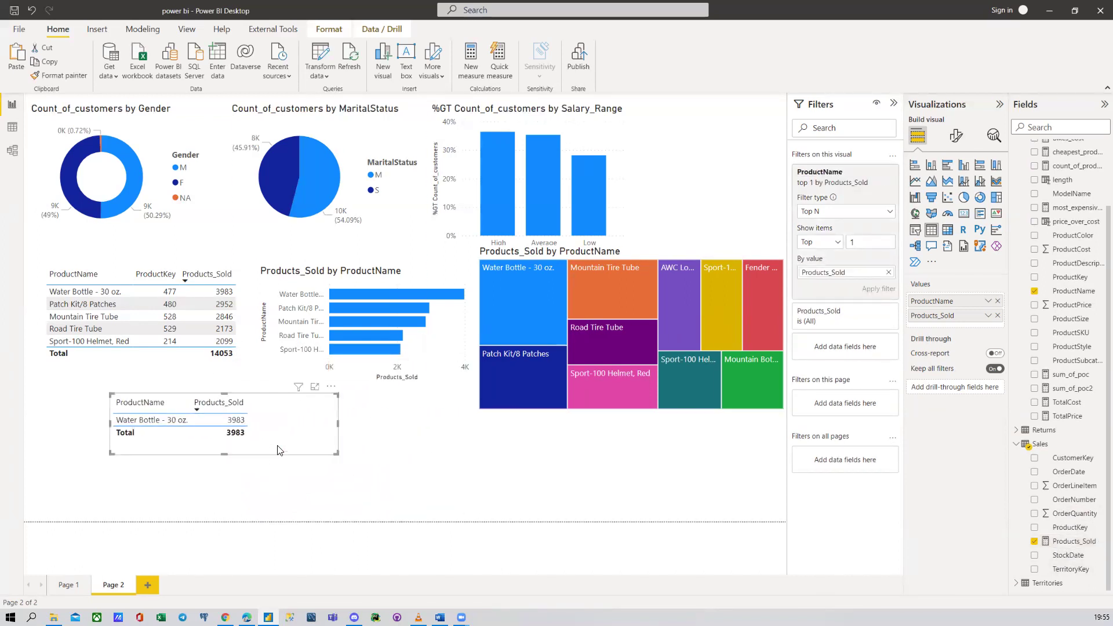
Step: Try showing the single-product table as a card, check its Products_Sold field options, and change it back to a table
{"action": "left_click", "coordinate": [964, 216]}
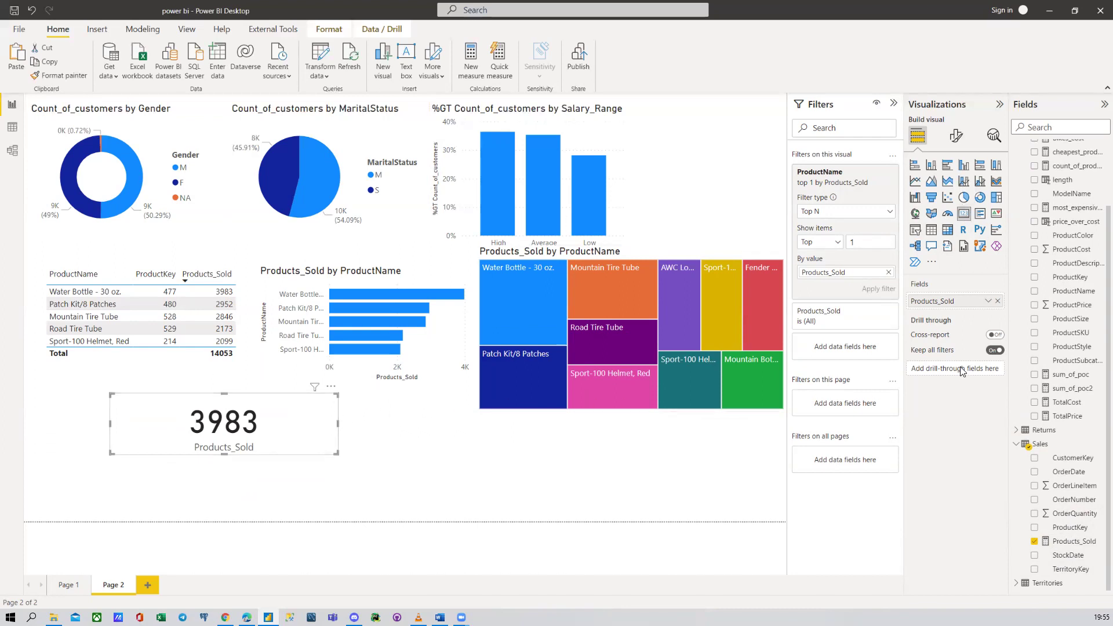
{"action": "left_click", "coordinate": [988, 301]}
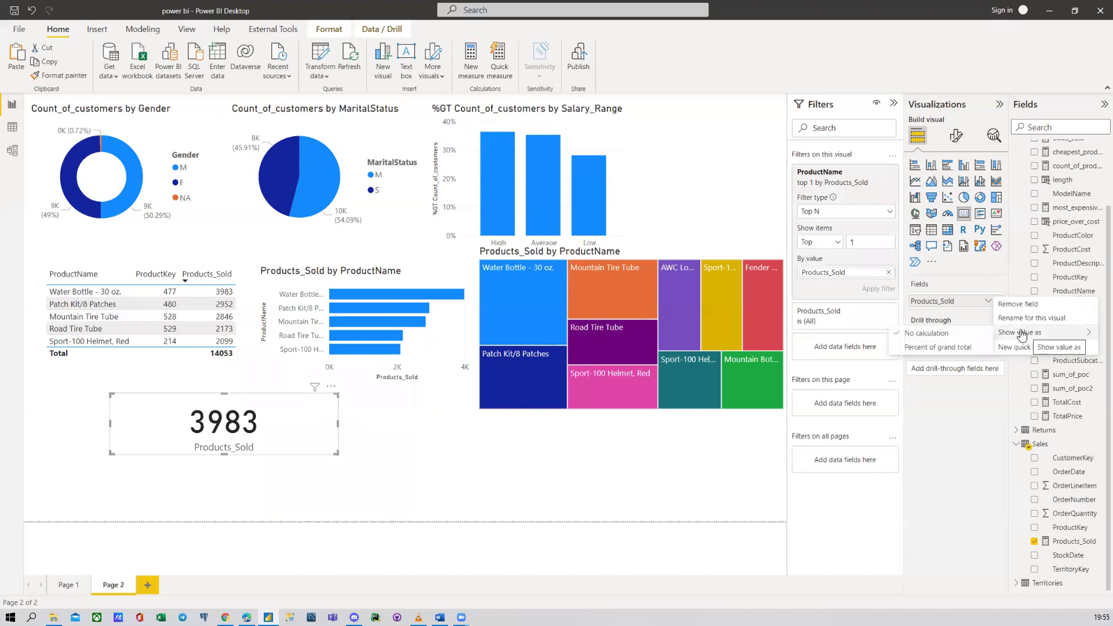
{"action": "left_click", "coordinate": [982, 283]}
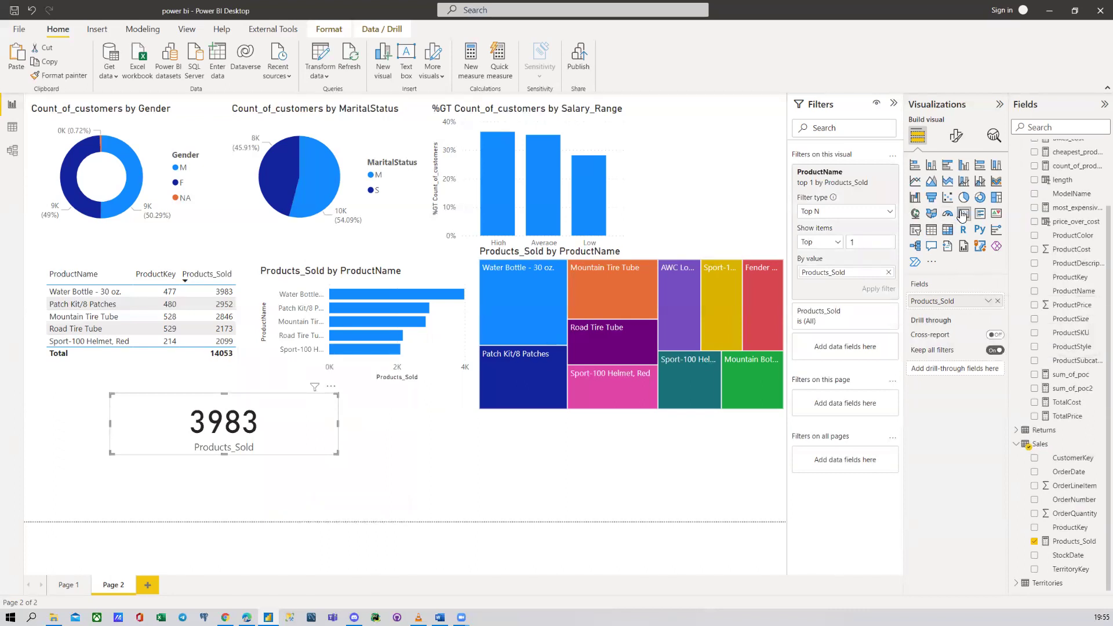
{"action": "left_click", "coordinate": [931, 230]}
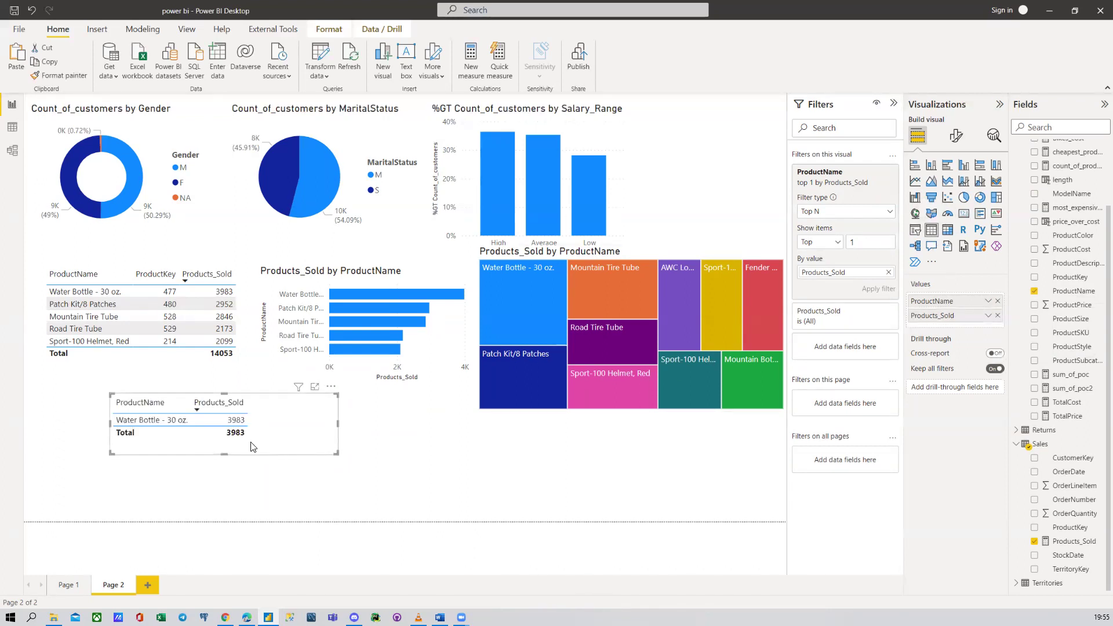
Step: Convert the single-product table to a card again, enlarge it and delete it
{"action": "left_click", "coordinate": [148, 419]}
{"action": "left_click", "coordinate": [963, 215]}
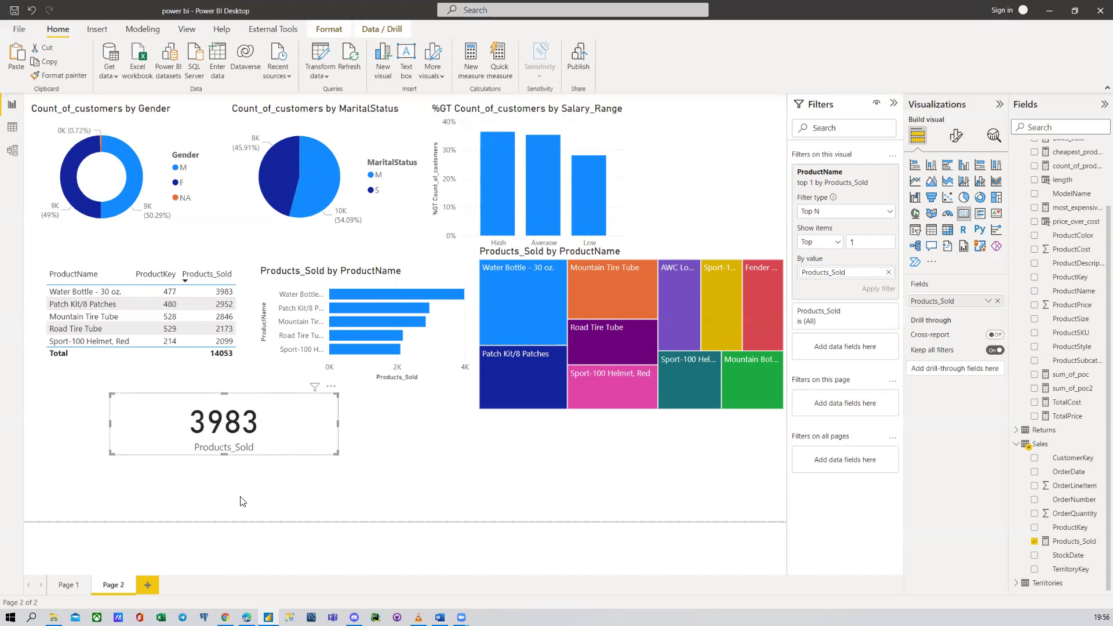
{"action": "left_click_drag", "start_coordinate": [337, 453], "coordinate": [375, 483]}
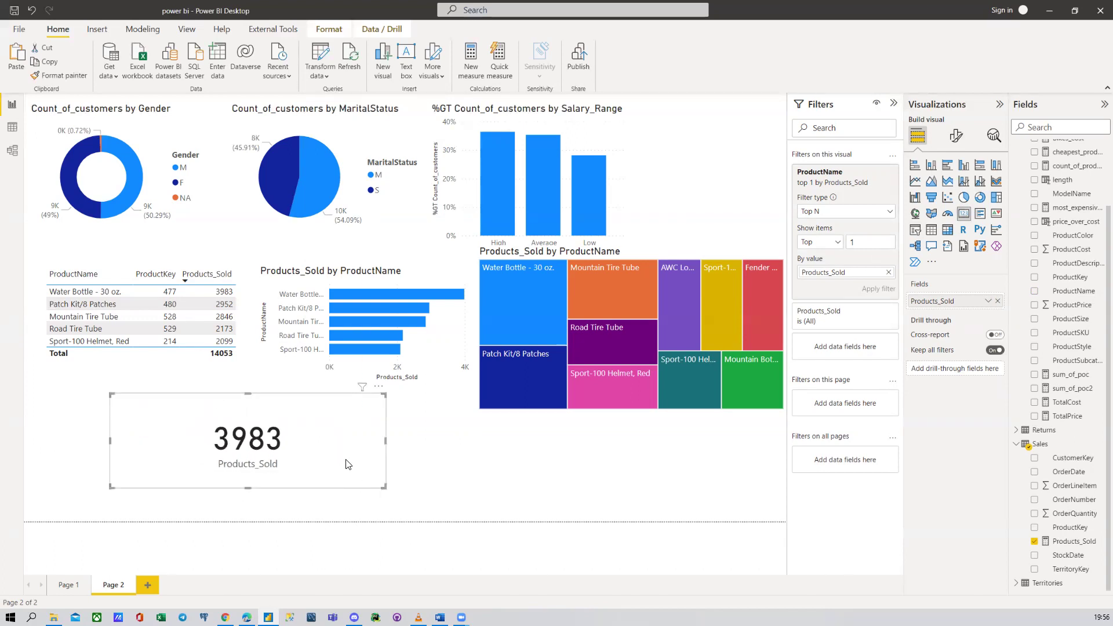
{"action": "key", "text": "Delete"}
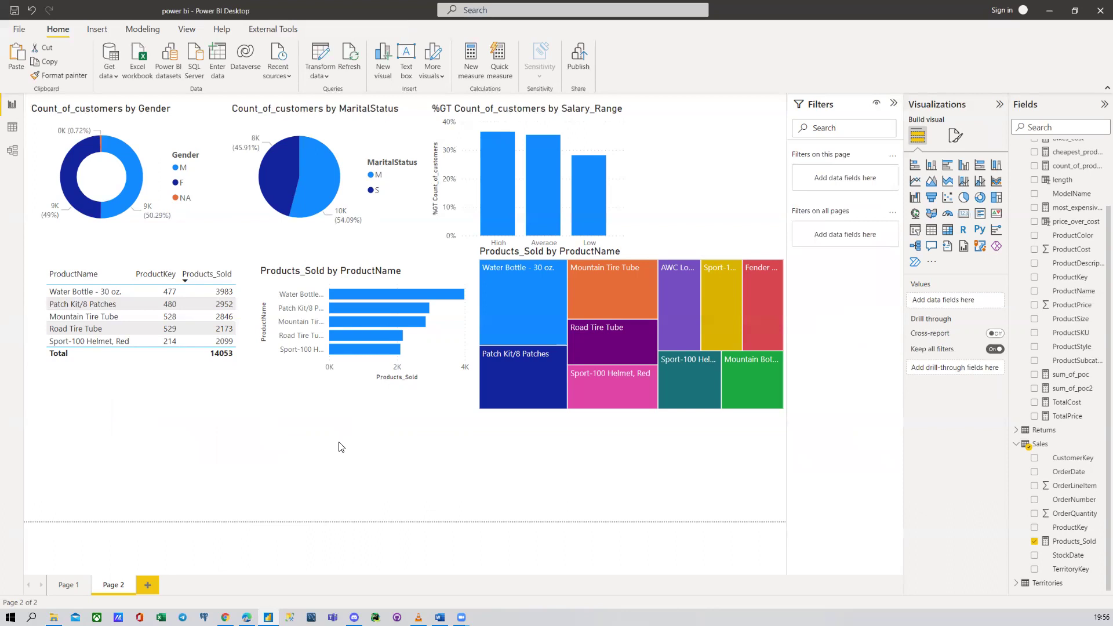
Step: Add an empty card and undo back to the single-product table showing ProductName and Products_Sold
{"action": "left_click", "coordinate": [964, 214]}
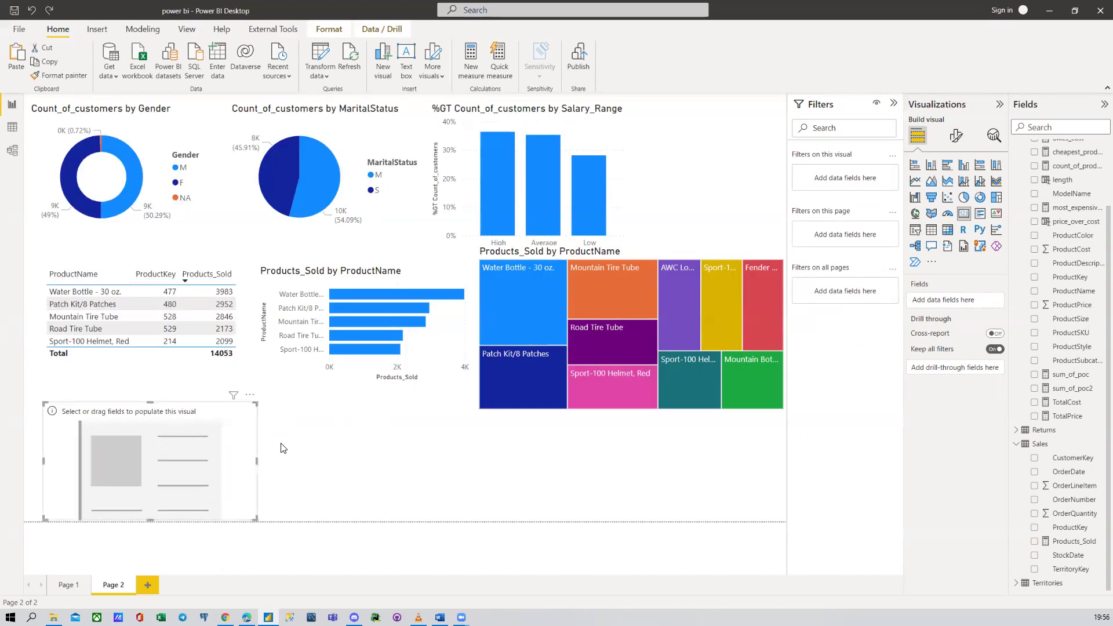
{"action": "left_click", "coordinate": [348, 445]}
{"action": "key", "text": "ctrl+z"}
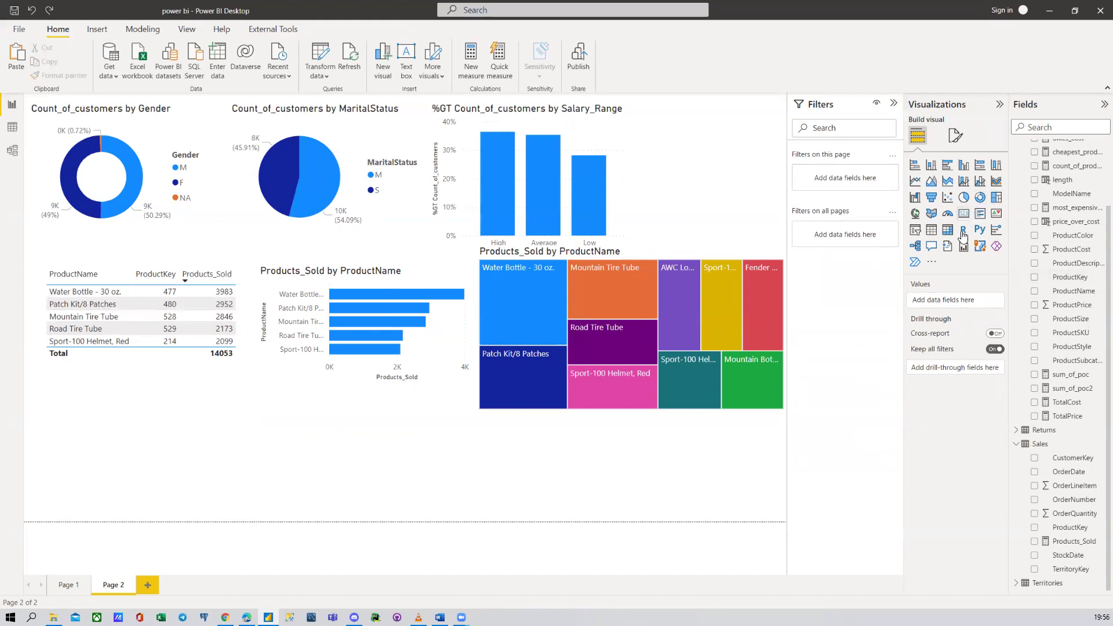
{"action": "key", "text": "ctrl+y"}
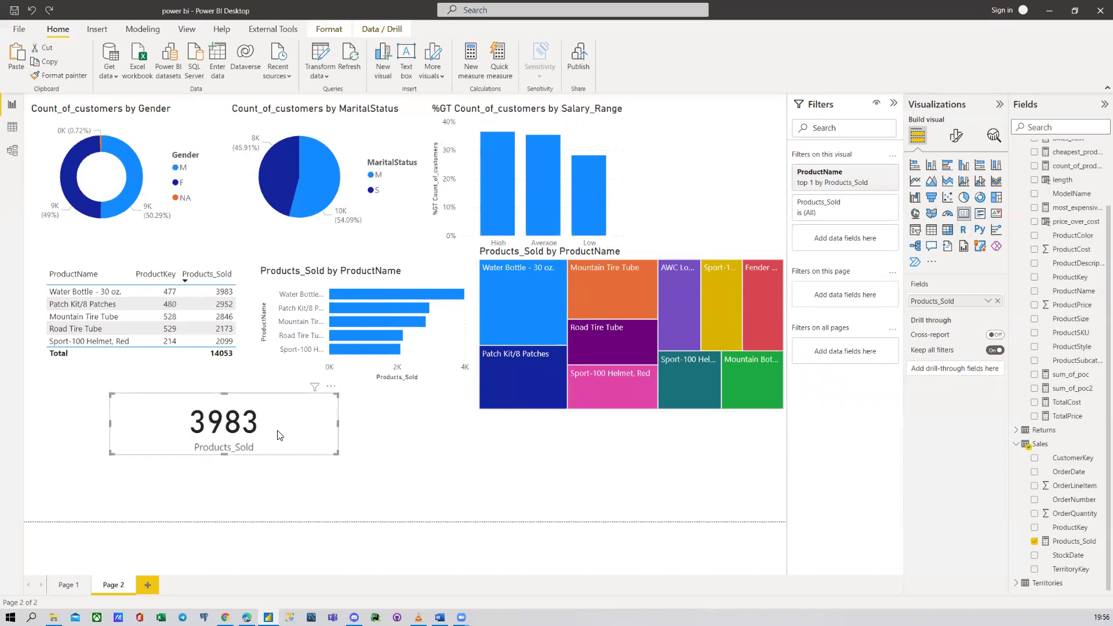
{"action": "key", "text": "ctrl+y"}
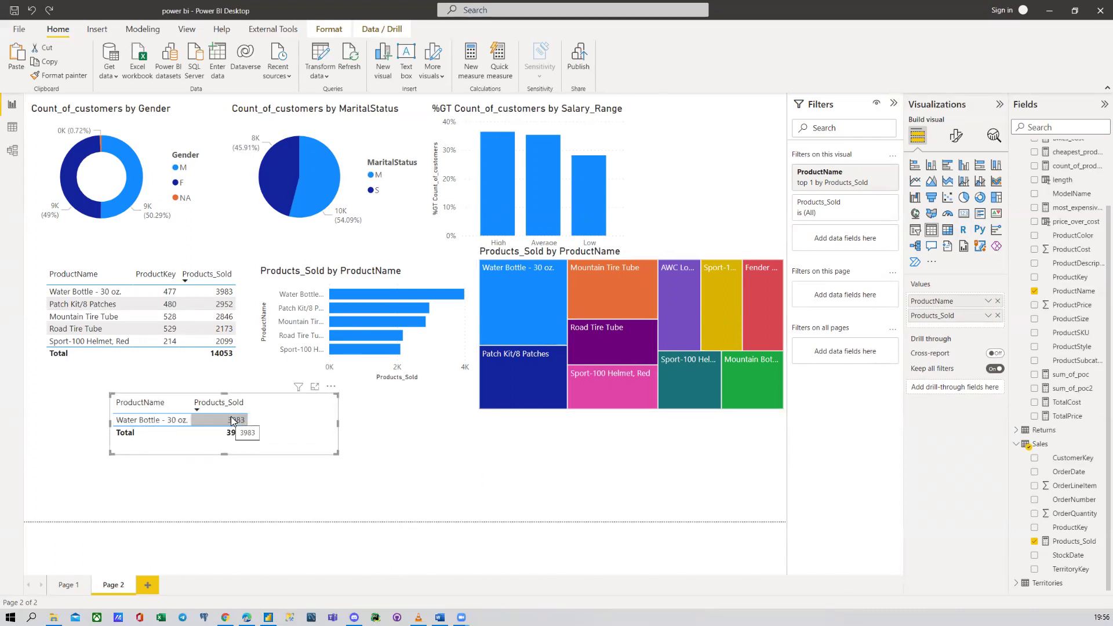
Step: Move the single-product table directly beneath the top 5 product table, aligned with its outer edge
{"action": "left_click", "coordinate": [339, 455]}
{"action": "left_click_drag", "start_coordinate": [249, 441], "coordinate": [182, 445]}
{"action": "left_click", "coordinate": [373, 417]}
{"action": "left_click", "coordinate": [269, 438]}
{"action": "left_click", "coordinate": [484, 441]}
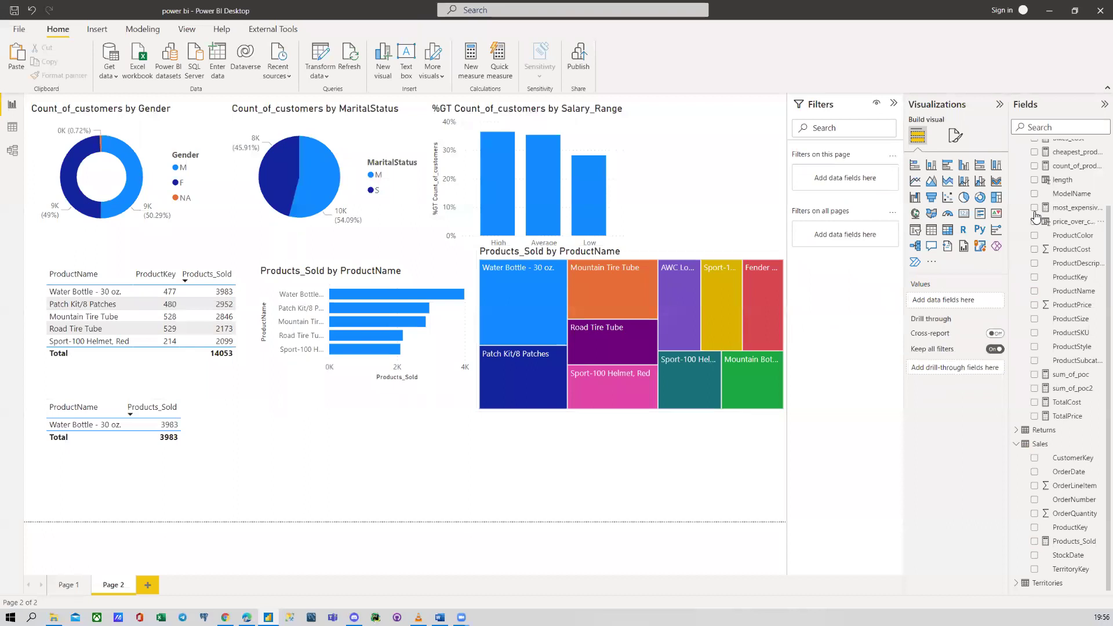
Step: Add a card below the Products_Sold bar chart, fill it with ProductName and widen it to fit the full name
{"action": "left_click", "coordinate": [963, 213]}
{"action": "left_click_drag", "start_coordinate": [393, 474], "coordinate": [409, 417]}
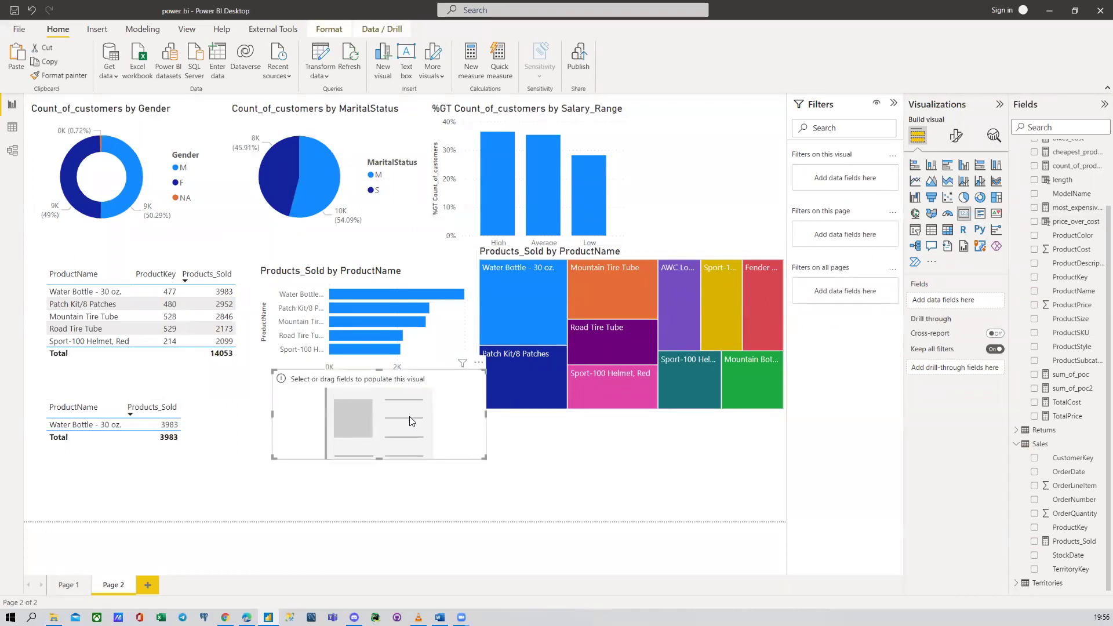
{"action": "scroll", "coordinate": [1060, 367], "scroll_direction": "up", "scroll_amount": 2}
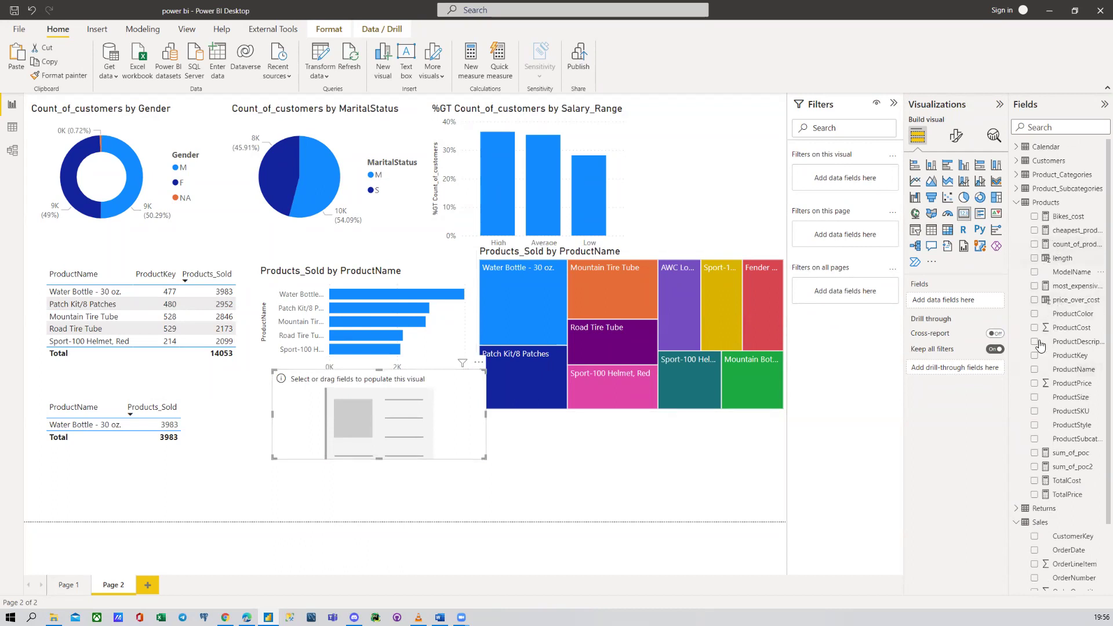
{"action": "left_click", "coordinate": [1035, 370]}
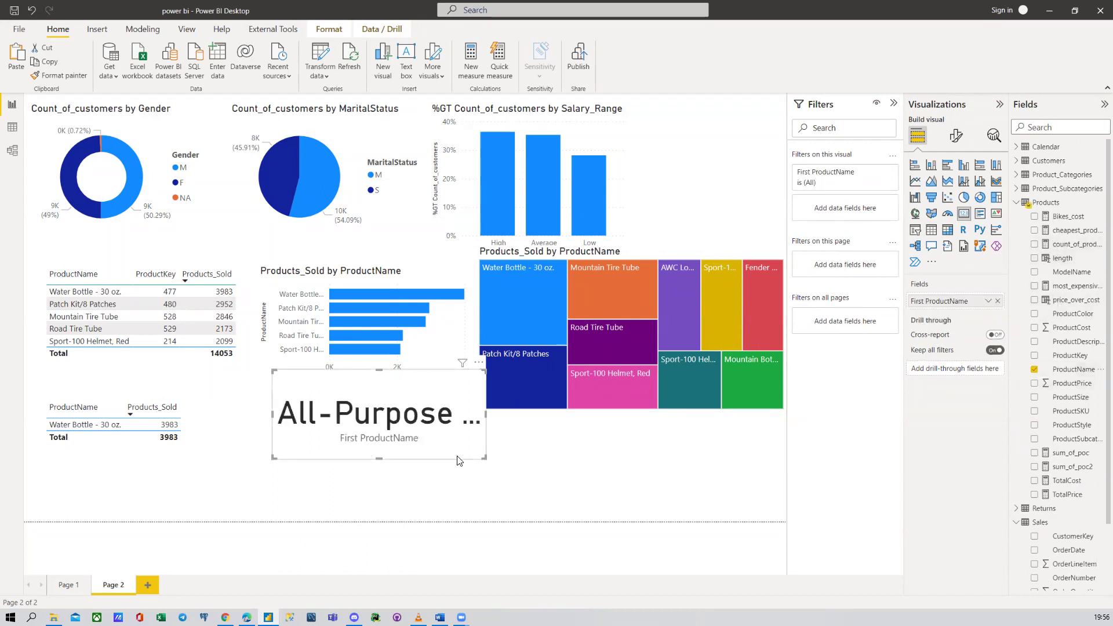
{"action": "left_click_drag", "start_coordinate": [481, 456], "coordinate": [637, 472]}
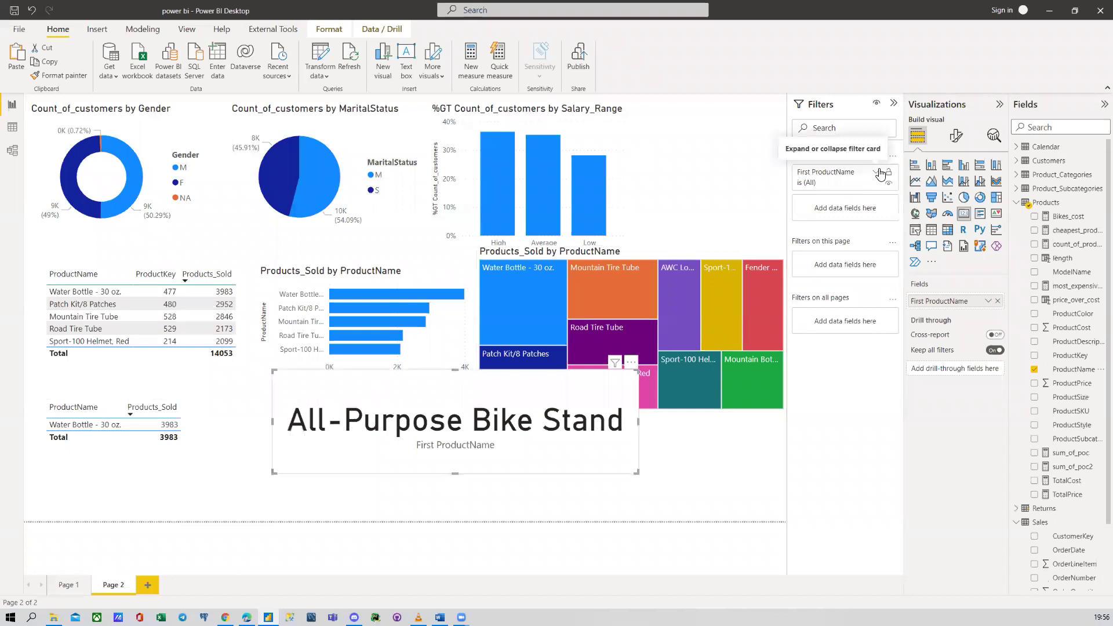
Step: Try Products_Sold as a filter on the ProductName card, remove that filter and delete the card
{"action": "scroll", "coordinate": [1080, 464], "scroll_direction": "down", "scroll_amount": 3}
{"action": "left_click_drag", "start_coordinate": [1071, 547], "coordinate": [846, 210]}
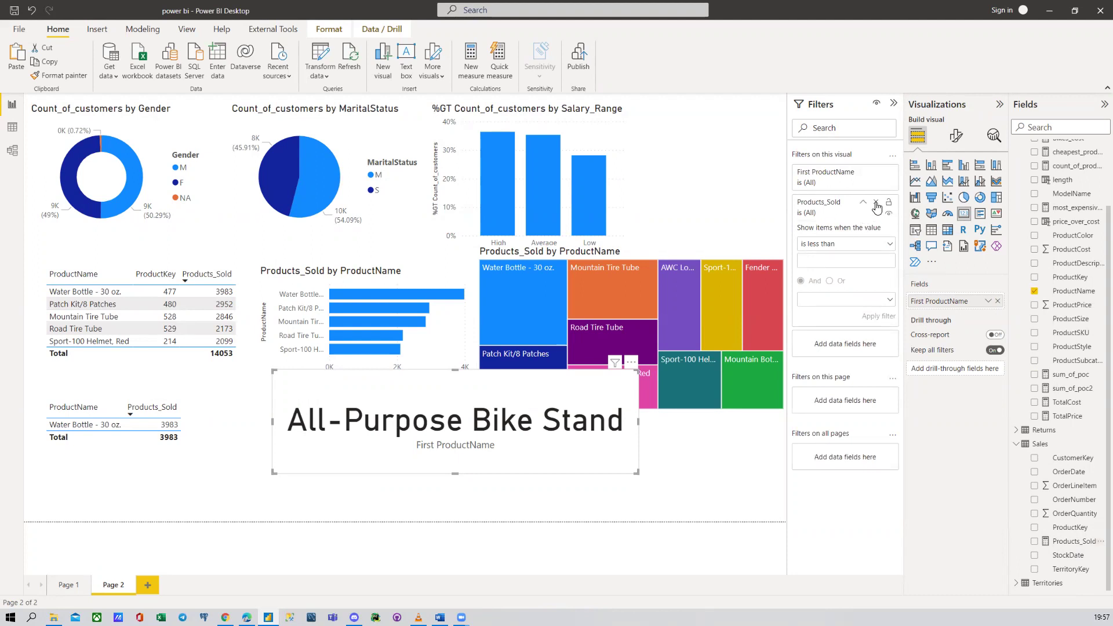
{"action": "left_click", "coordinate": [870, 172]}
{"action": "left_click", "coordinate": [874, 172]}
{"action": "left_click", "coordinate": [876, 201]}
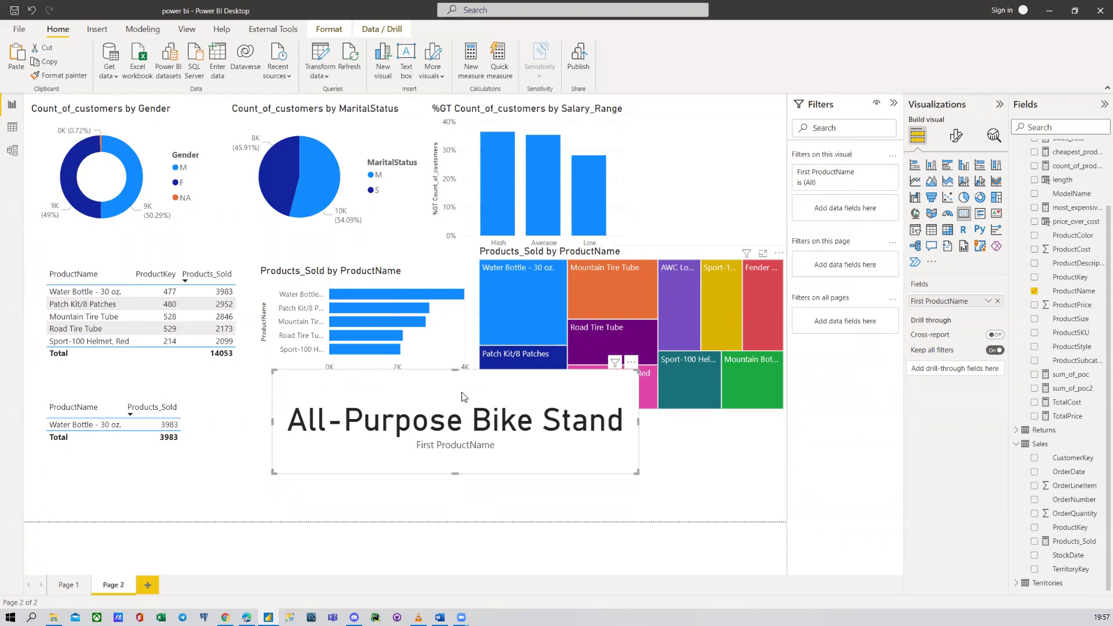
{"action": "key", "text": "Delete"}
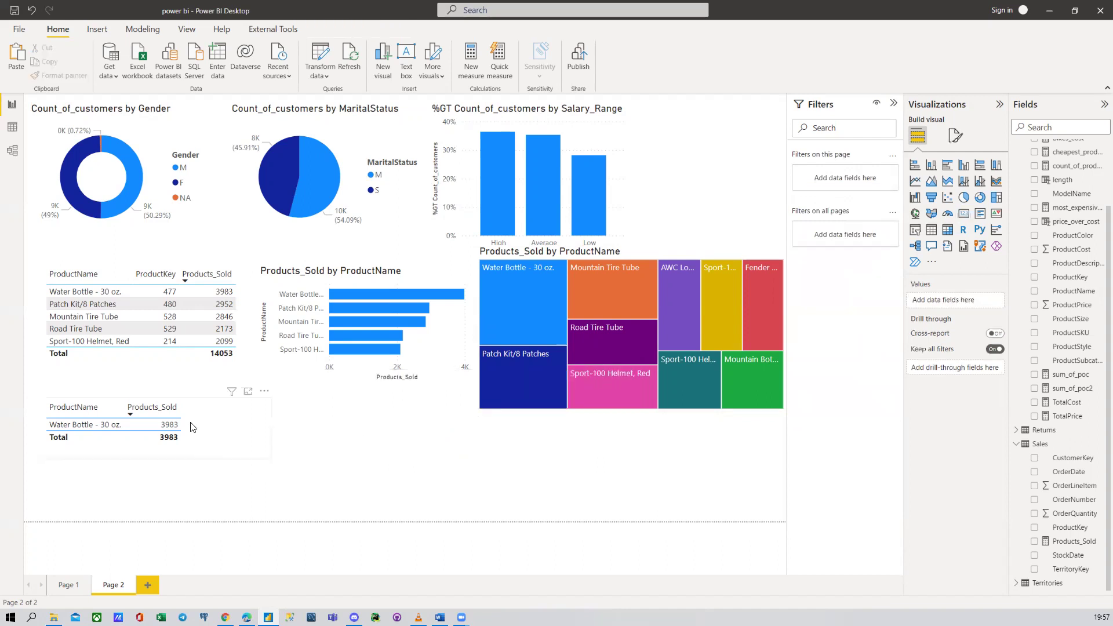
Step: Shift the single-product table toward the middle of the page and narrow it to fit its two columns
{"action": "left_click", "coordinate": [195, 427]}
{"action": "left_click_drag", "start_coordinate": [214, 427], "coordinate": [348, 426]}
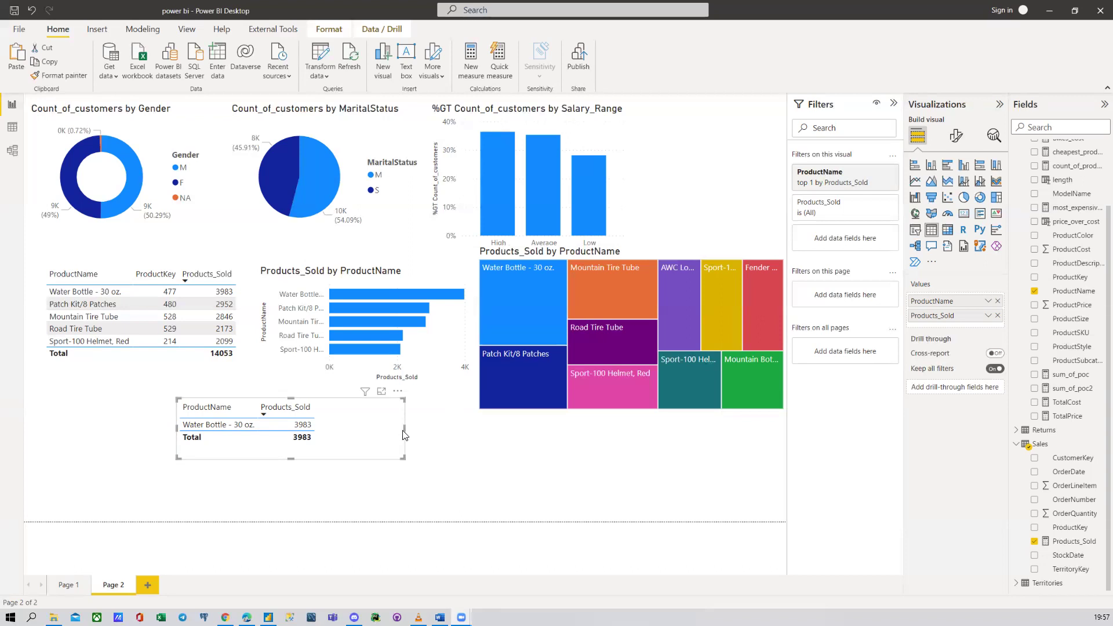
{"action": "left_click_drag", "start_coordinate": [405, 430], "coordinate": [327, 429]}
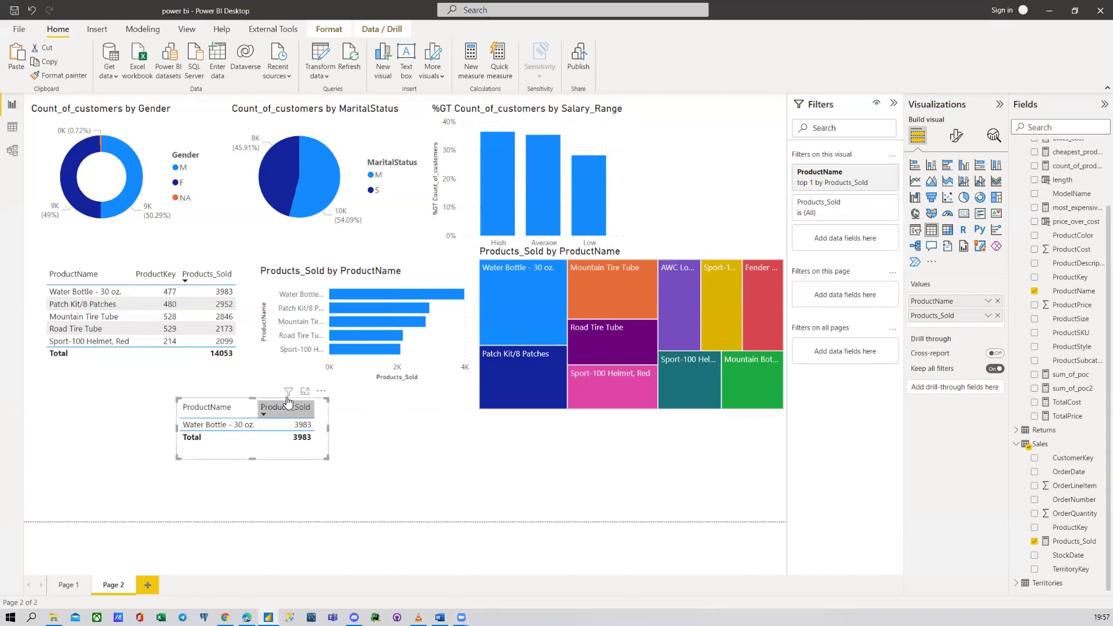
{"action": "mouse_move", "coordinate": [289, 393]}
{"action": "left_click", "coordinate": [437, 467]}
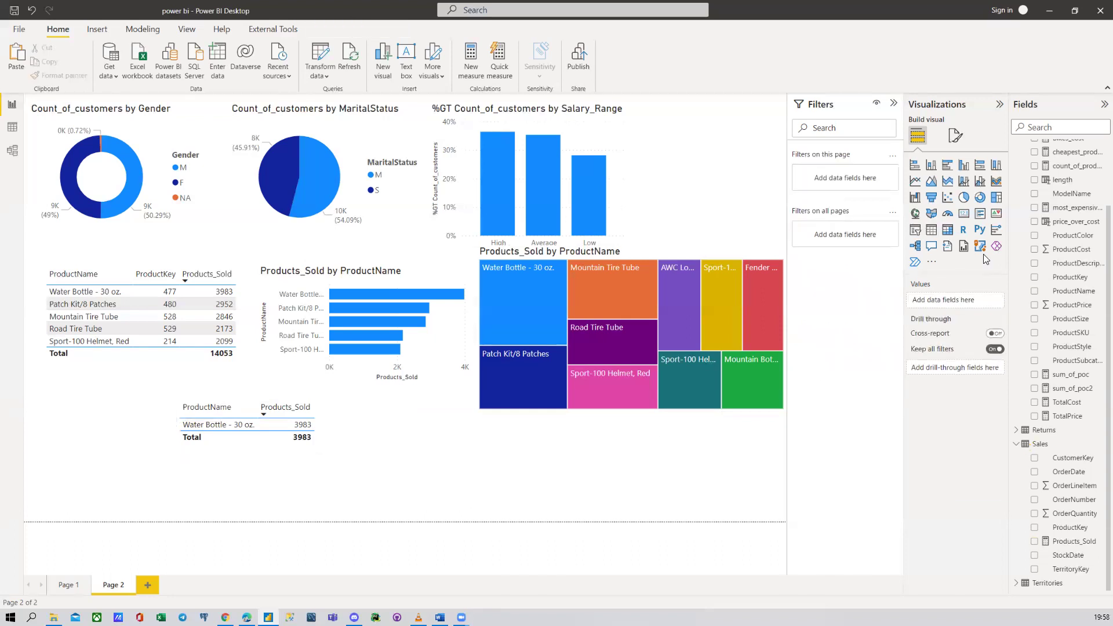
Step: Add an empty card visual and place it beneath the Products_Sold bar chart, beside the single-product table
{"action": "left_click", "coordinate": [960, 218]}
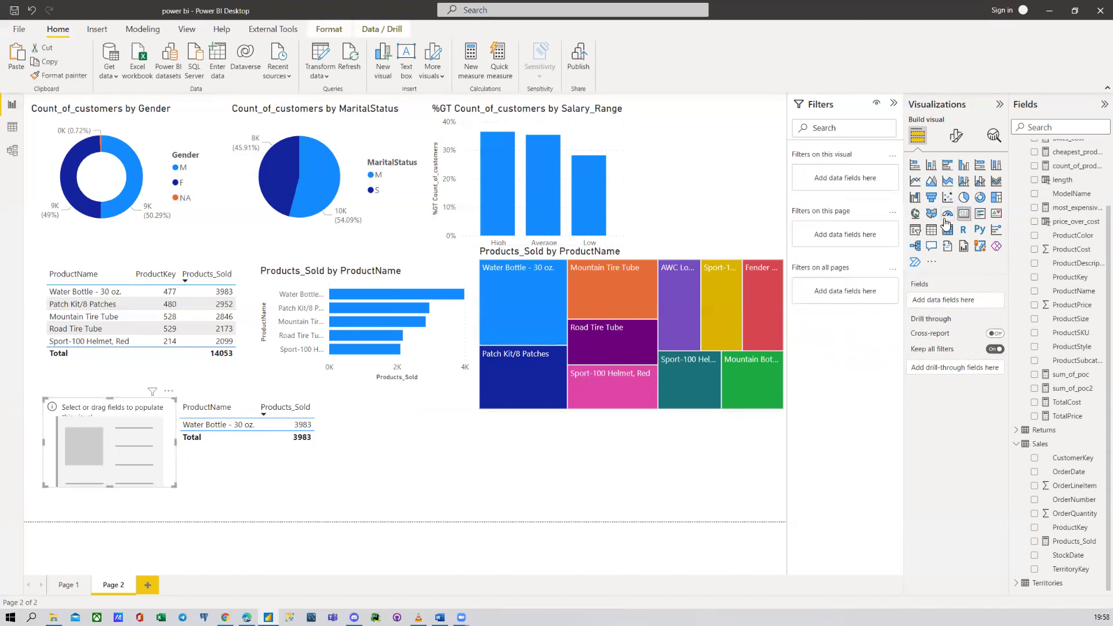
{"action": "left_click_drag", "start_coordinate": [144, 444], "coordinate": [491, 444]}
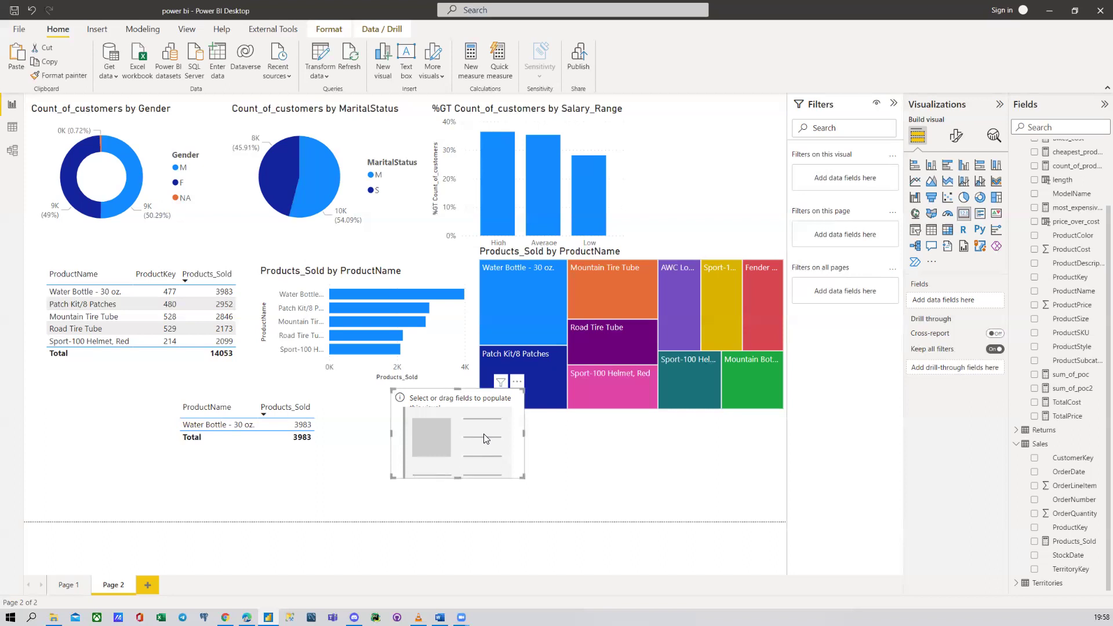
{"action": "left_click_drag", "start_coordinate": [480, 433], "coordinate": [432, 470]}
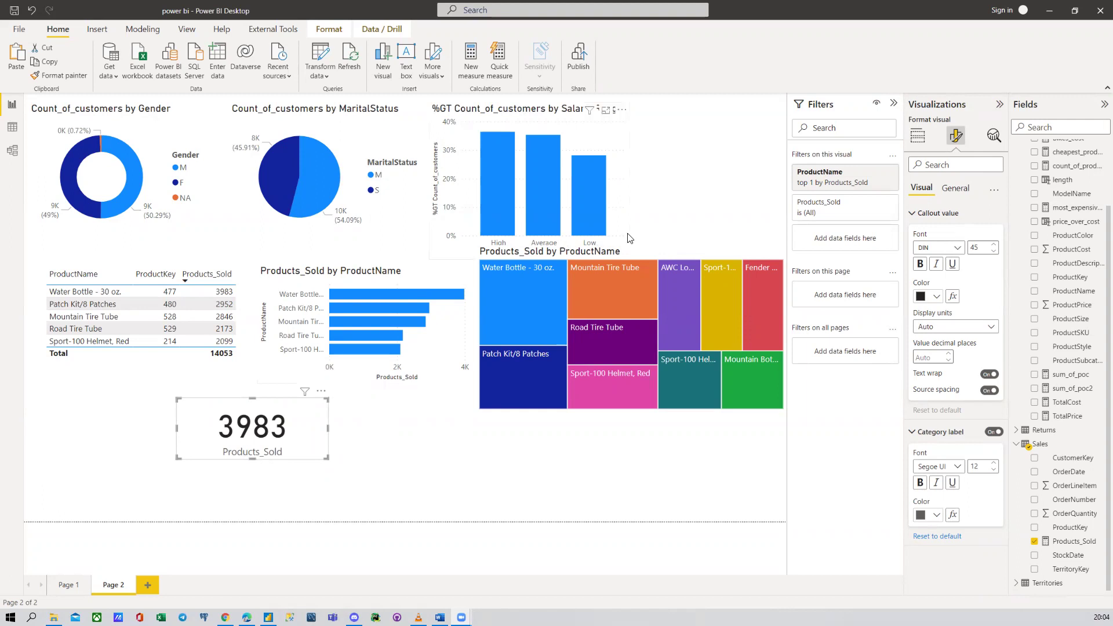
Step: Collapse the Products_Sold card's category label and callout value formatting settings and return to its field setup
{"action": "left_click", "coordinate": [915, 433]}
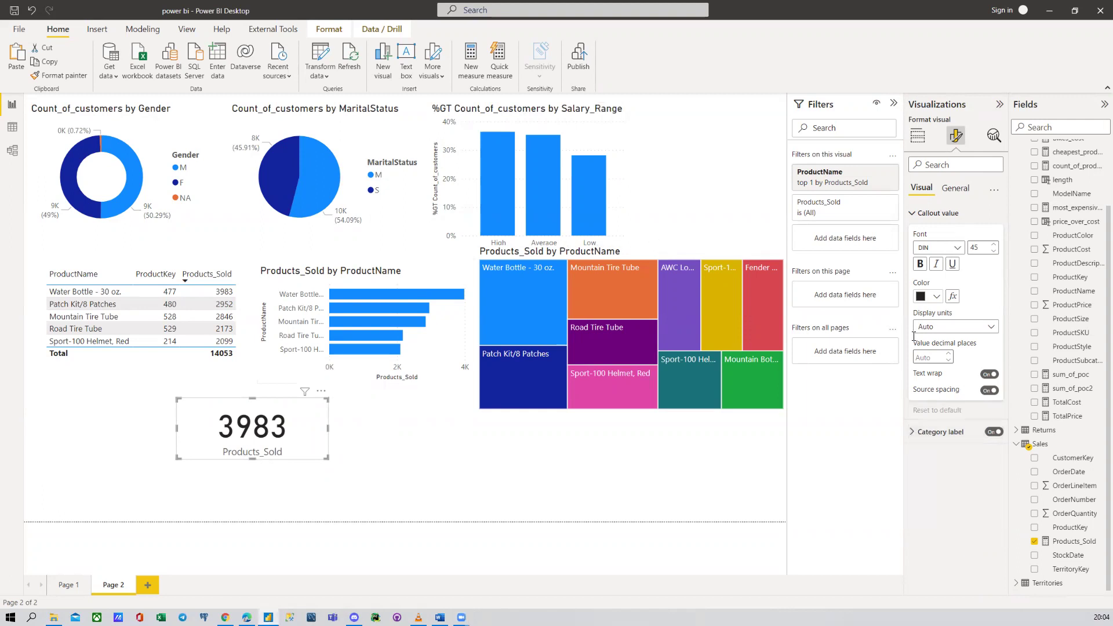
{"action": "left_click", "coordinate": [916, 213]}
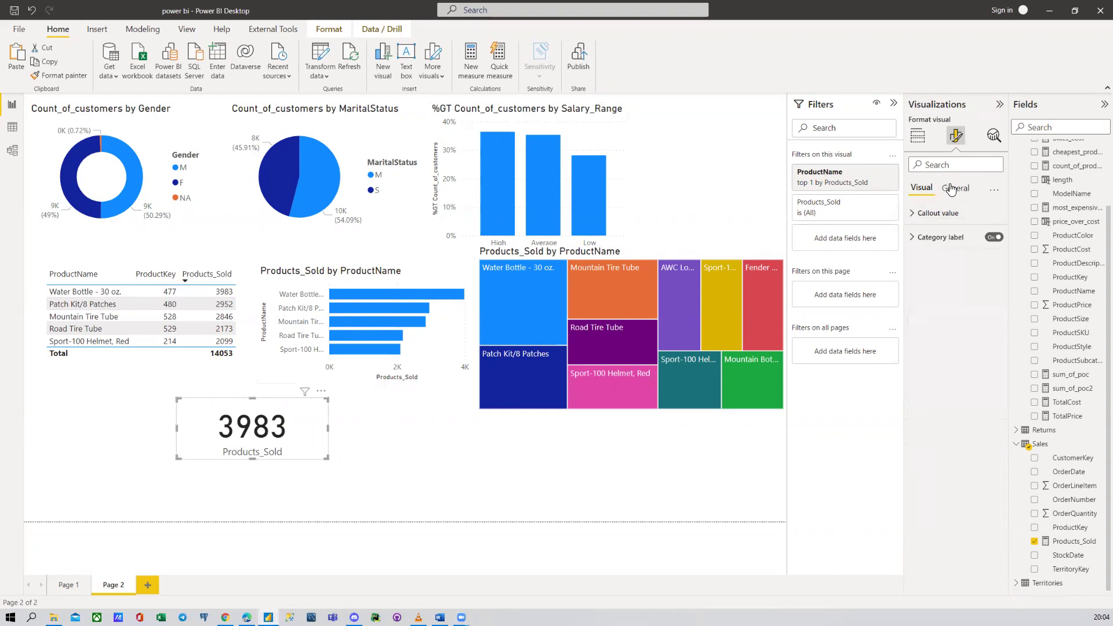
{"action": "left_click", "coordinate": [921, 142]}
{"action": "mouse_move", "coordinate": [892, 186]}
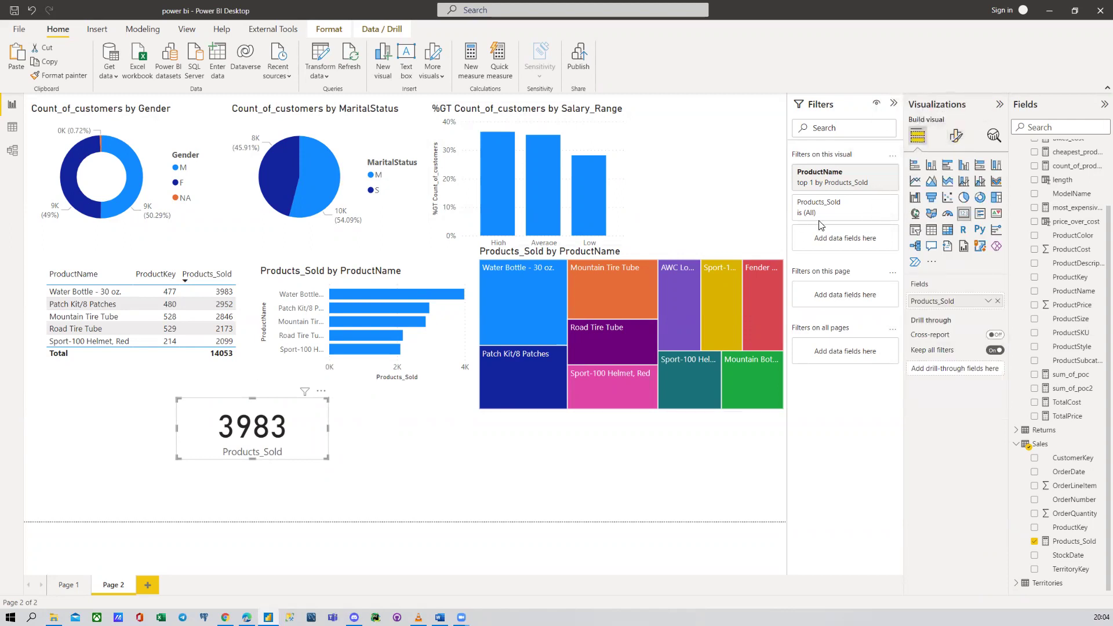
Step: Move the Products_Sold card beneath the top 5 product table, switching it to a table and back to a card along the way
{"action": "left_click_drag", "start_coordinate": [306, 448], "coordinate": [270, 443]}
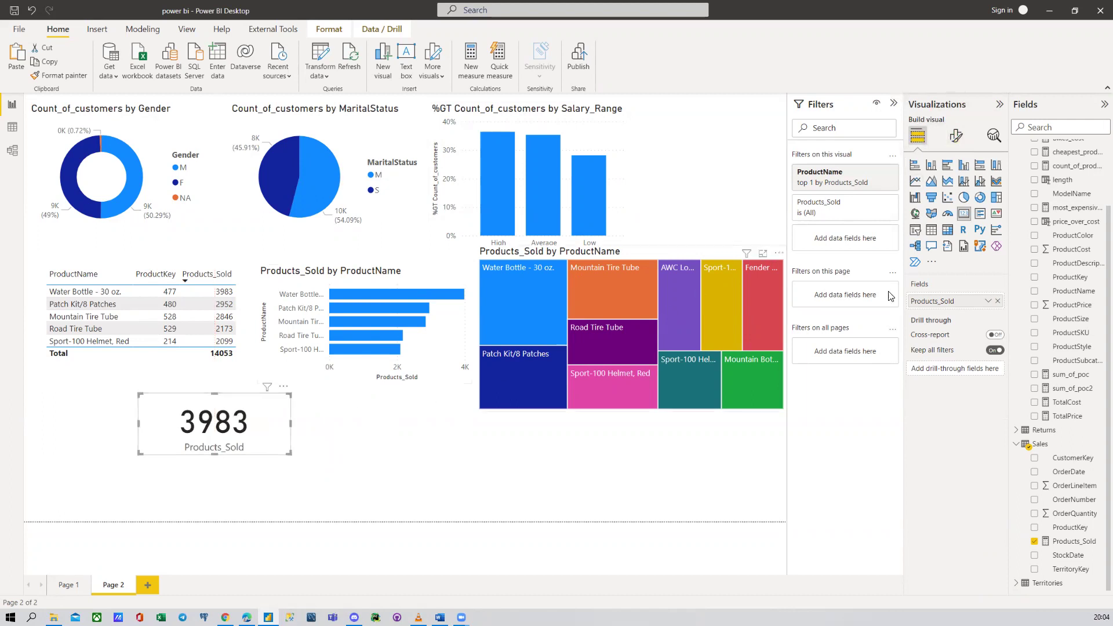
{"action": "left_click", "coordinate": [933, 235]}
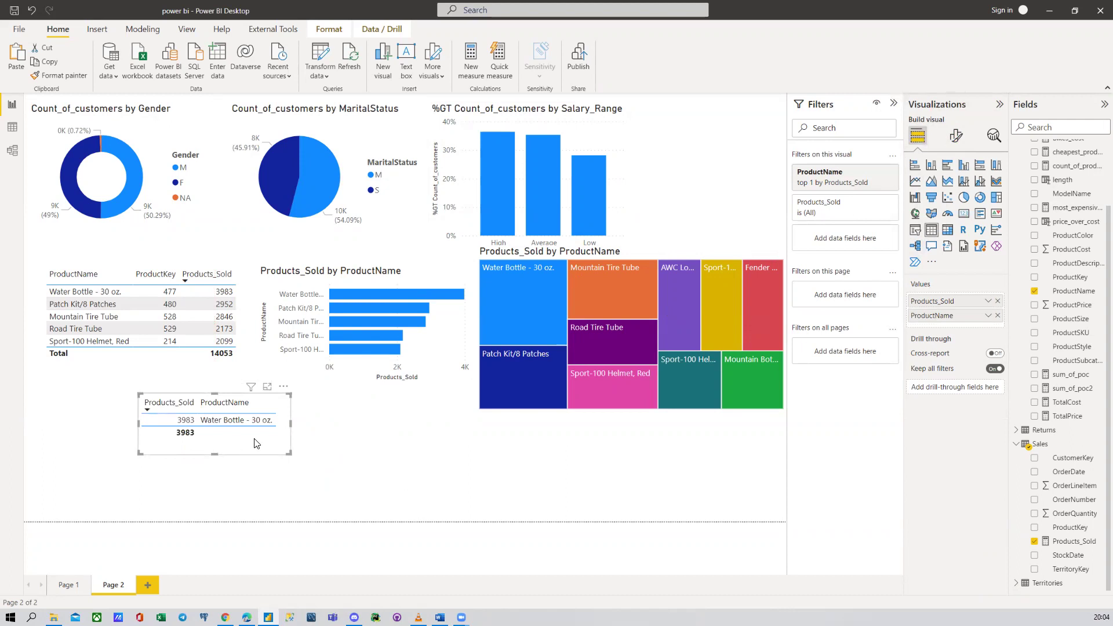
{"action": "left_click_drag", "start_coordinate": [268, 451], "coordinate": [206, 446]}
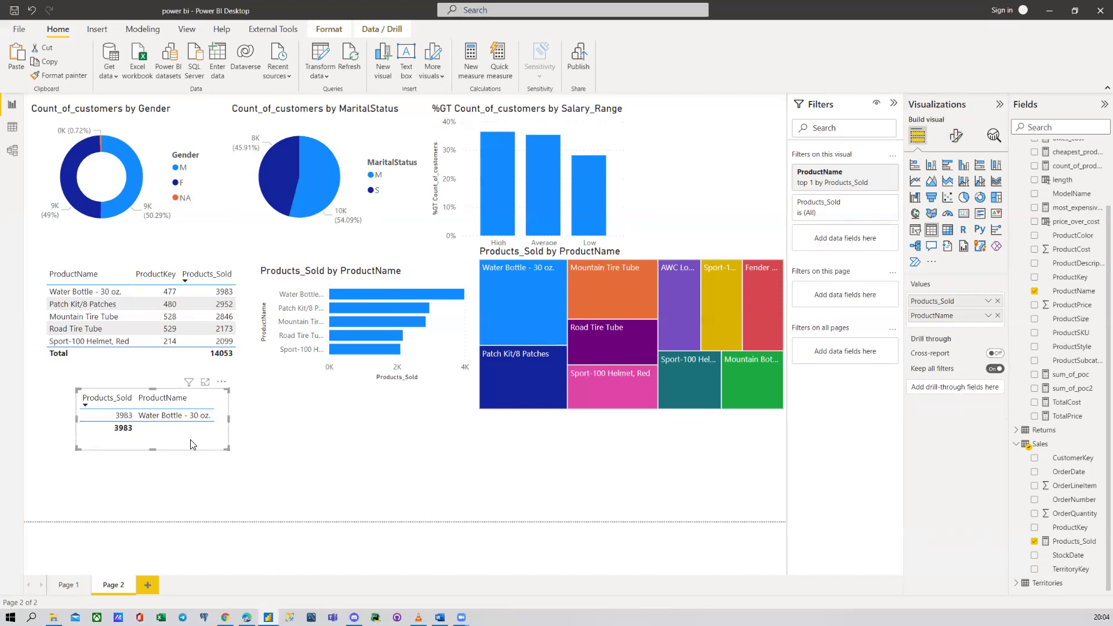
{"action": "left_click", "coordinate": [964, 213]}
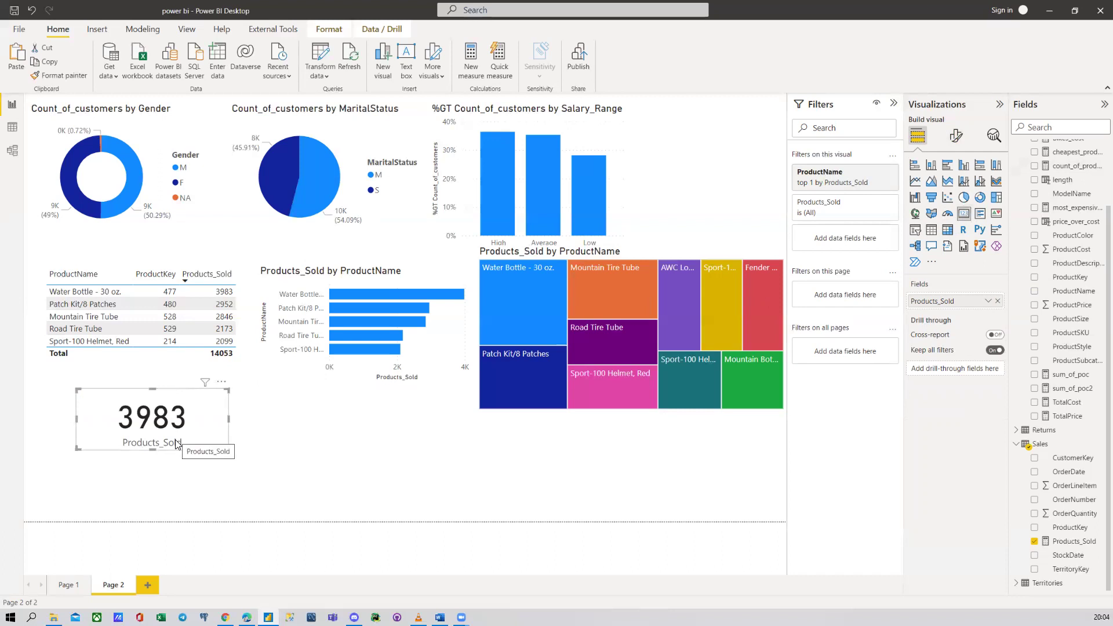
{"action": "left_click", "coordinate": [271, 450]}
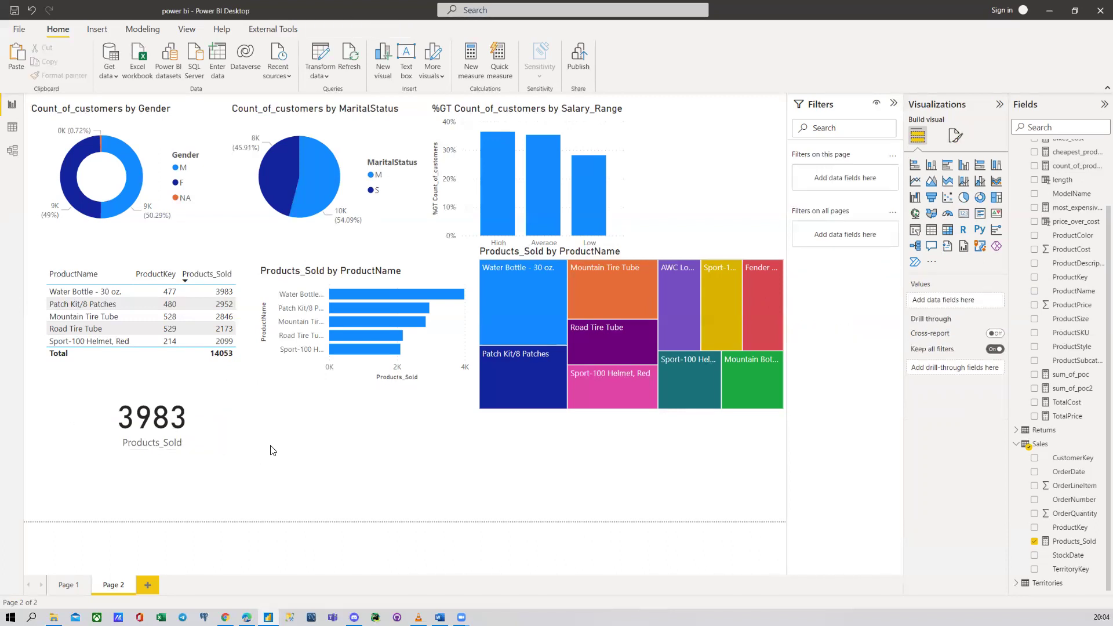
Step: Move the Products_Sold card toward the left edge of the report page, below the product table
{"action": "left_click", "coordinate": [156, 443]}
{"action": "left_click_drag", "start_coordinate": [157, 442], "coordinate": [104, 438]}
{"action": "left_click", "coordinate": [277, 423]}
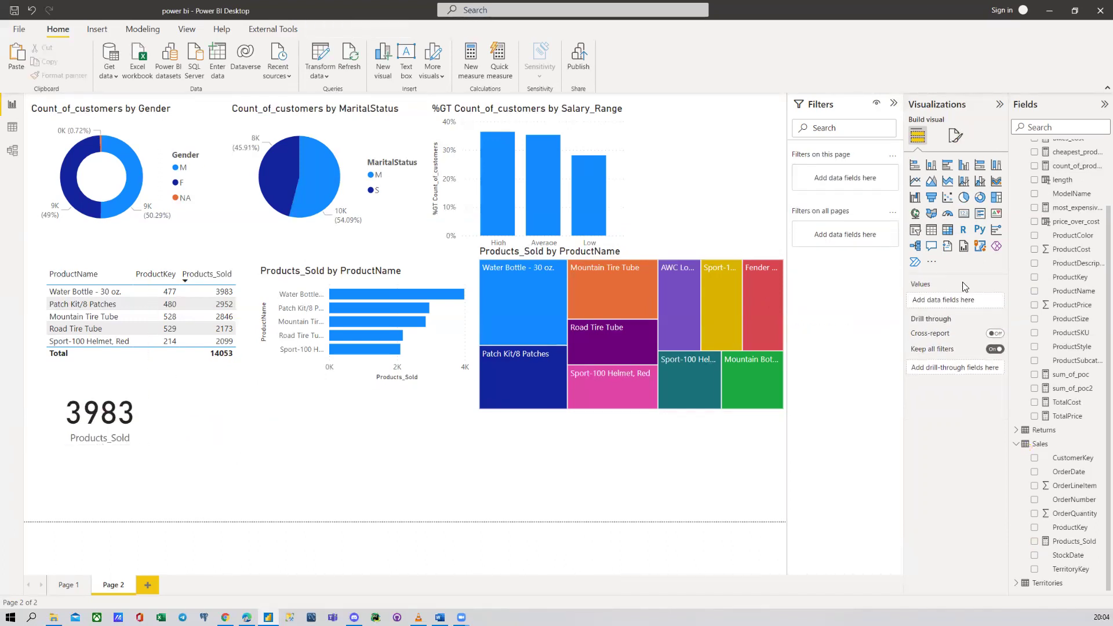
Step: Add a card visual showing ProductName from the Products table, beside the Products_Sold card and below the bar chart
{"action": "left_click", "coordinate": [914, 232]}
{"action": "mouse_move", "coordinate": [359, 485]}
{"action": "left_mouse_down"}
{"action": "mouse_move", "coordinate": [204, 428]}
{"action": "mouse_move", "coordinate": [346, 475]}
{"action": "left_mouse_up"}
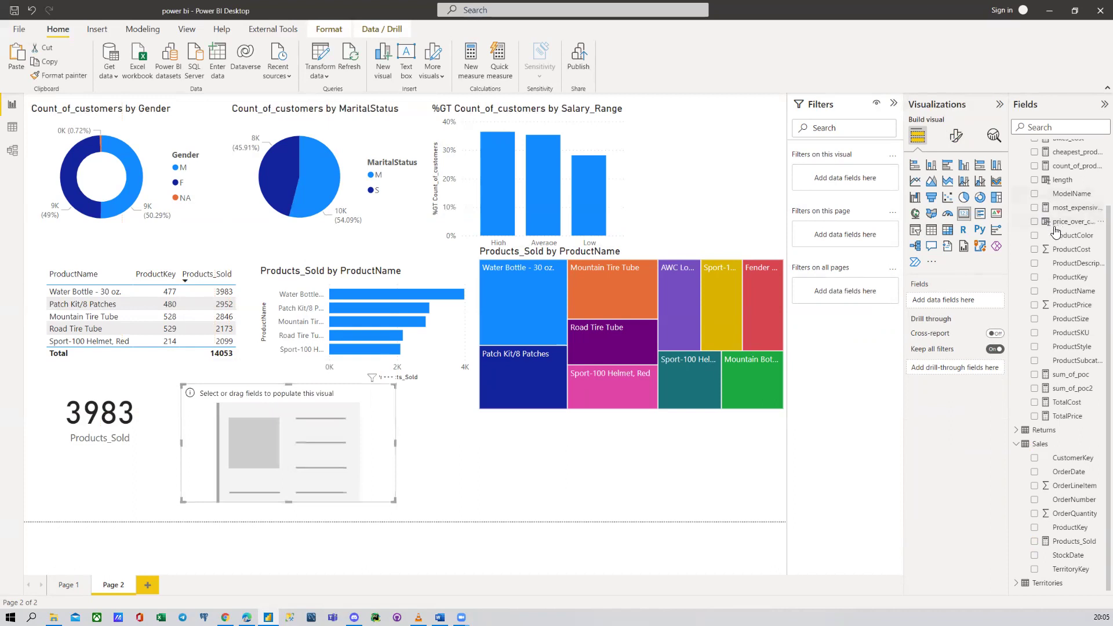
{"action": "scroll", "coordinate": [1058, 446], "scroll_direction": "up", "scroll_amount": 3}
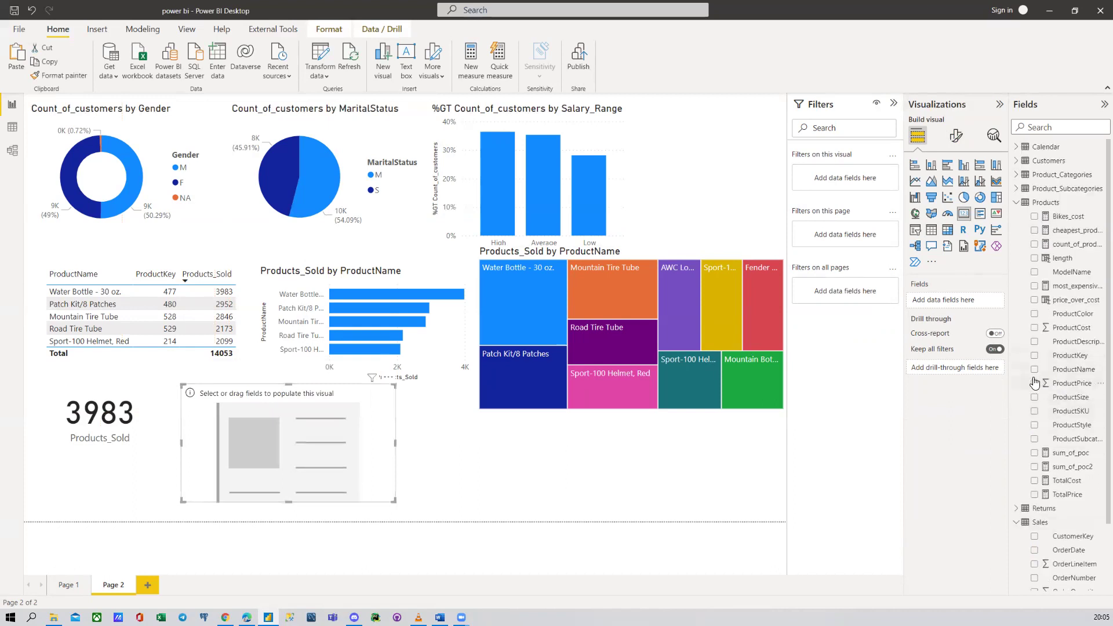
{"action": "left_click", "coordinate": [1034, 369]}
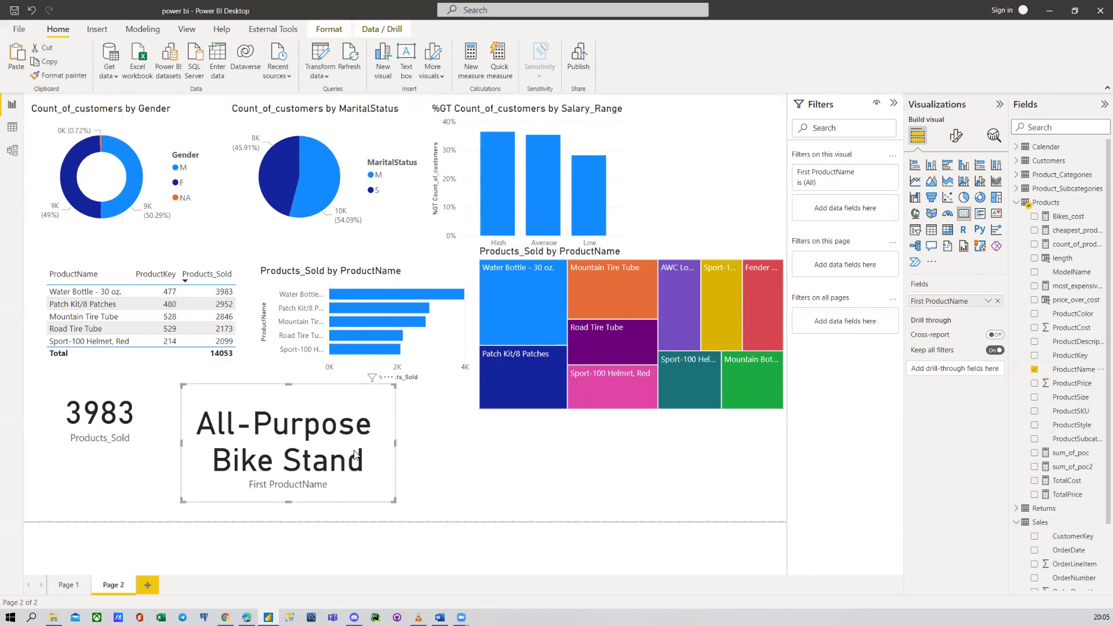
Step: Try the Last aggregation for ProductName in the new card and set it back to First
{"action": "left_click", "coordinate": [988, 301]}
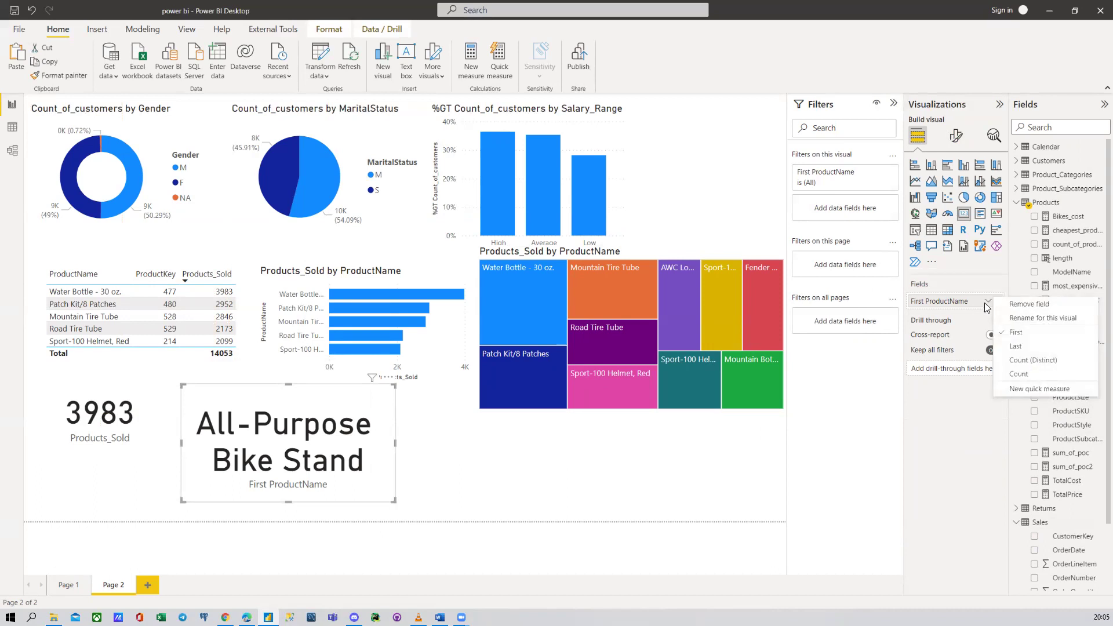
{"action": "left_click", "coordinate": [1015, 346]}
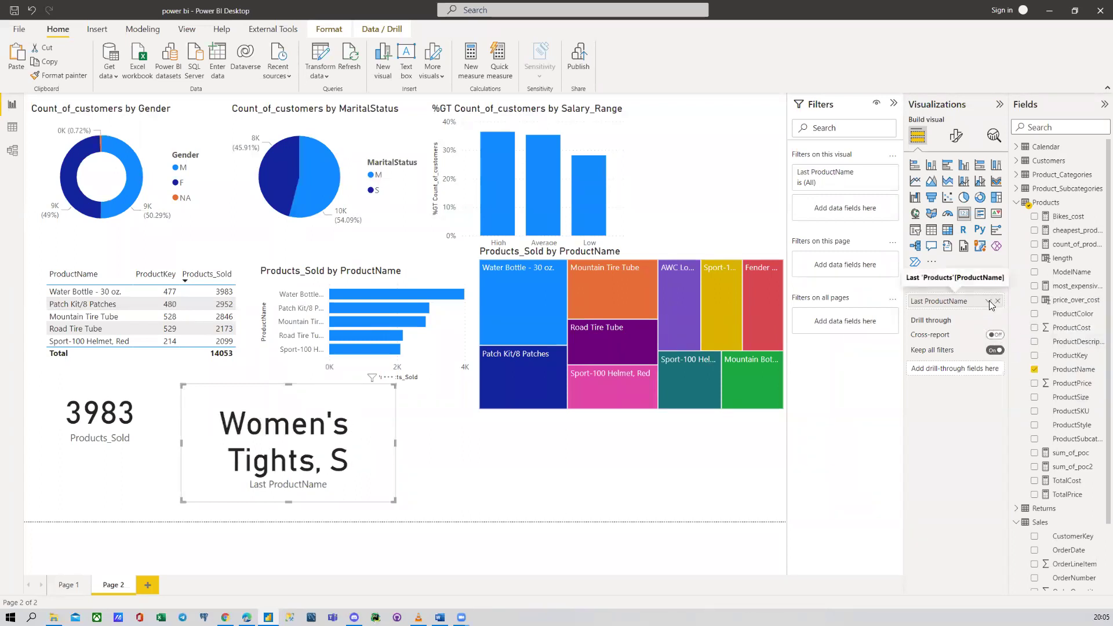
{"action": "left_click", "coordinate": [989, 301]}
{"action": "left_click", "coordinate": [1015, 333]}
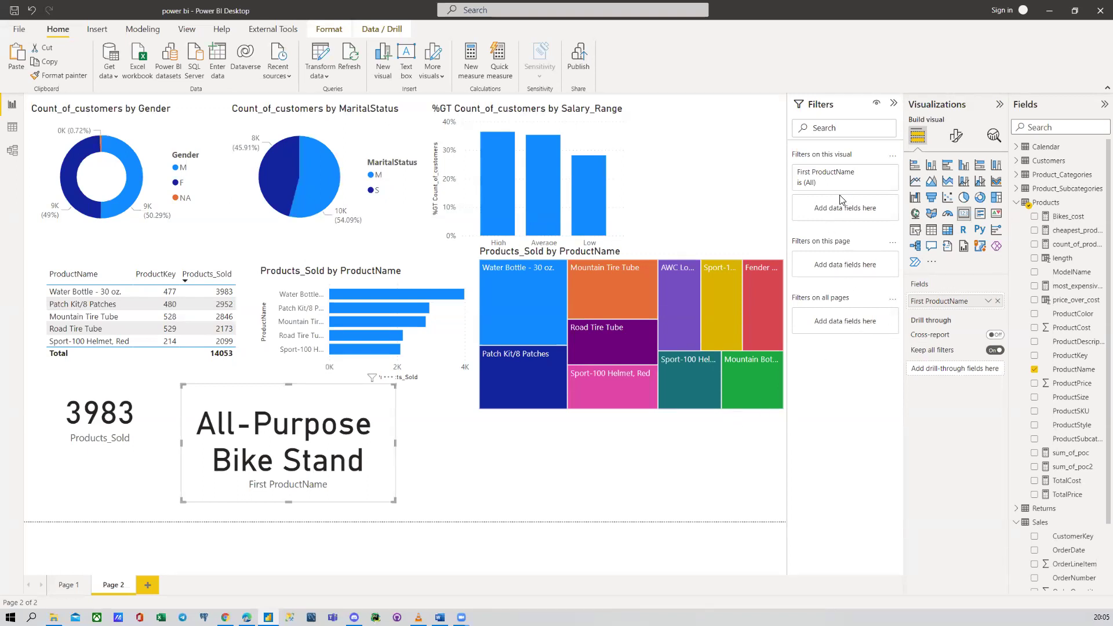
{"action": "left_click_drag", "start_coordinate": [1064, 373], "coordinate": [861, 200]}
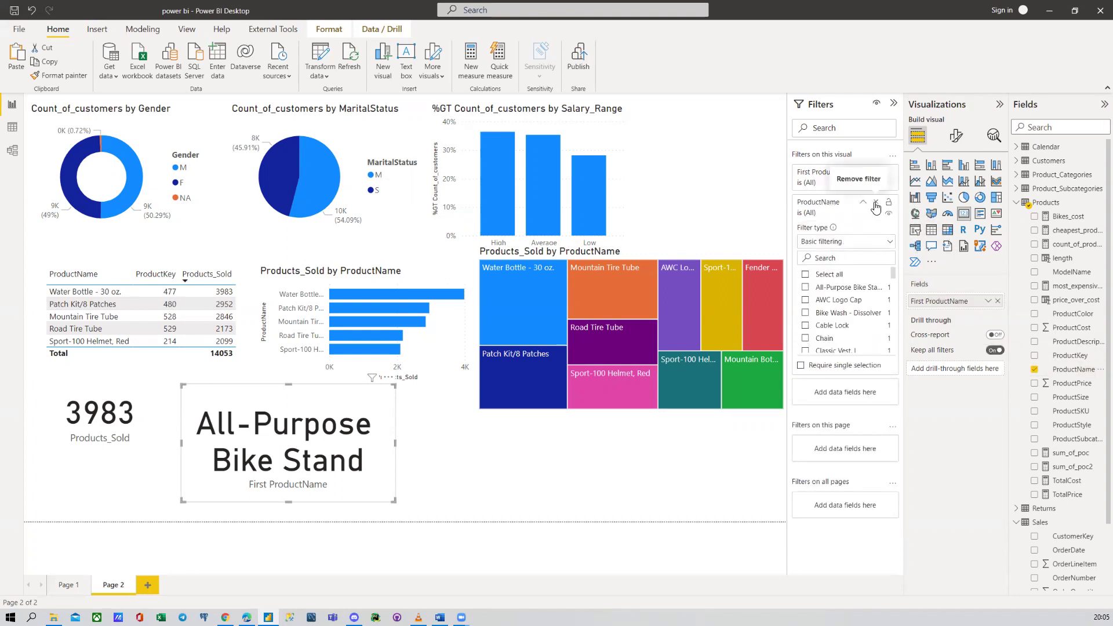
{"action": "left_click", "coordinate": [876, 203]}
{"action": "left_click", "coordinate": [875, 172]}
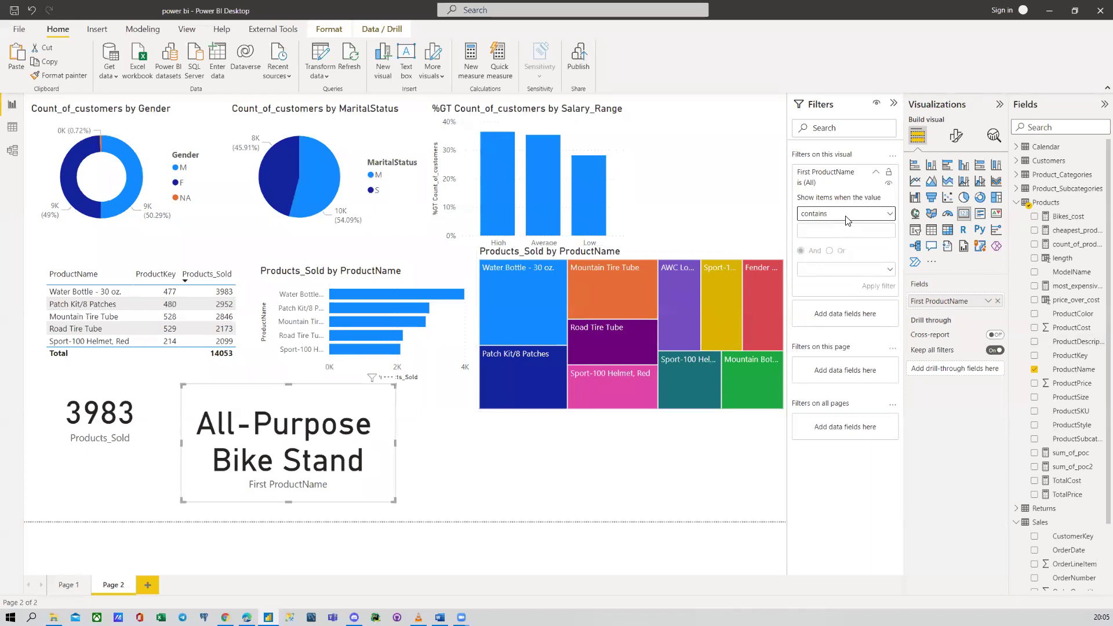
{"action": "left_click", "coordinate": [876, 171]}
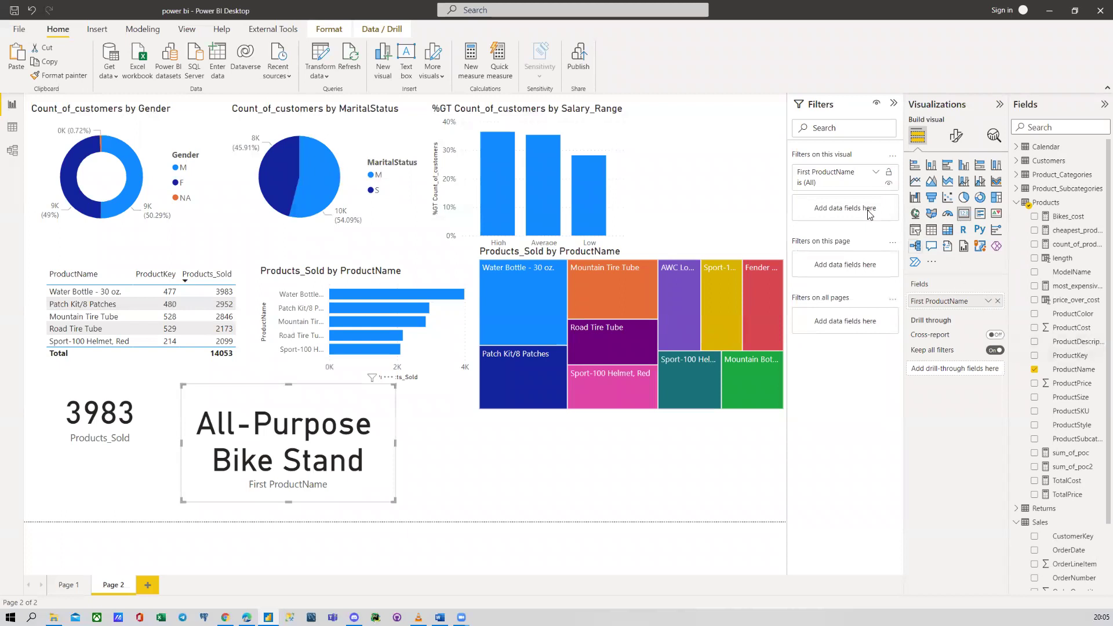
{"action": "left_click", "coordinate": [842, 181]}
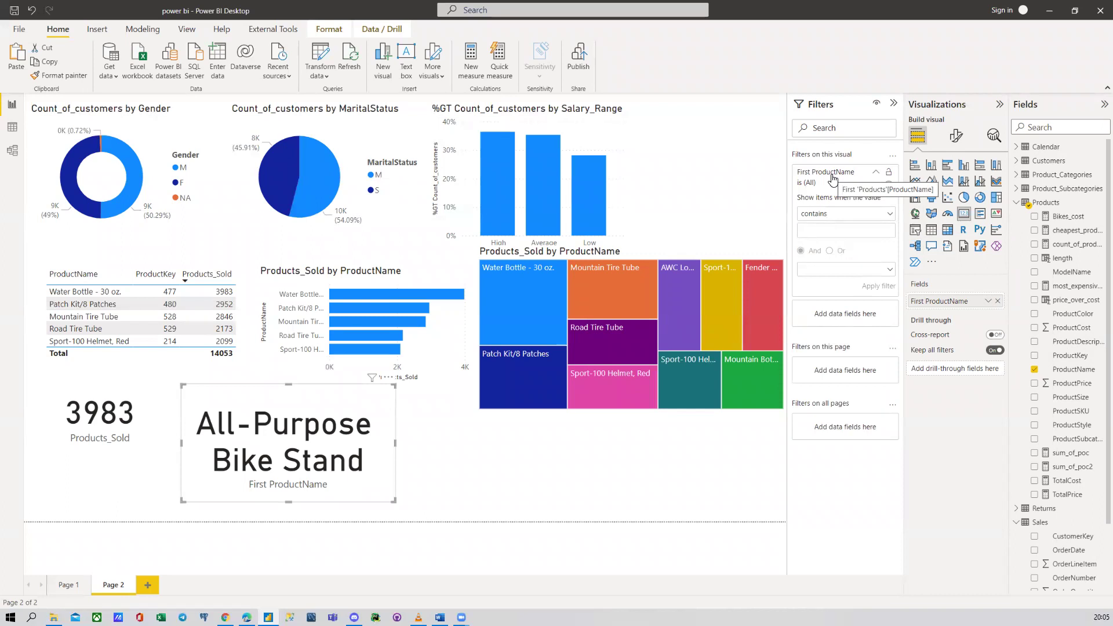
{"action": "left_click", "coordinate": [833, 178]}
Step: Filter the ProductName card to the Top 1 ProductName by Products_Sold and make the card wider and shorter
{"action": "left_click_drag", "start_coordinate": [1073, 370], "coordinate": [838, 209]}
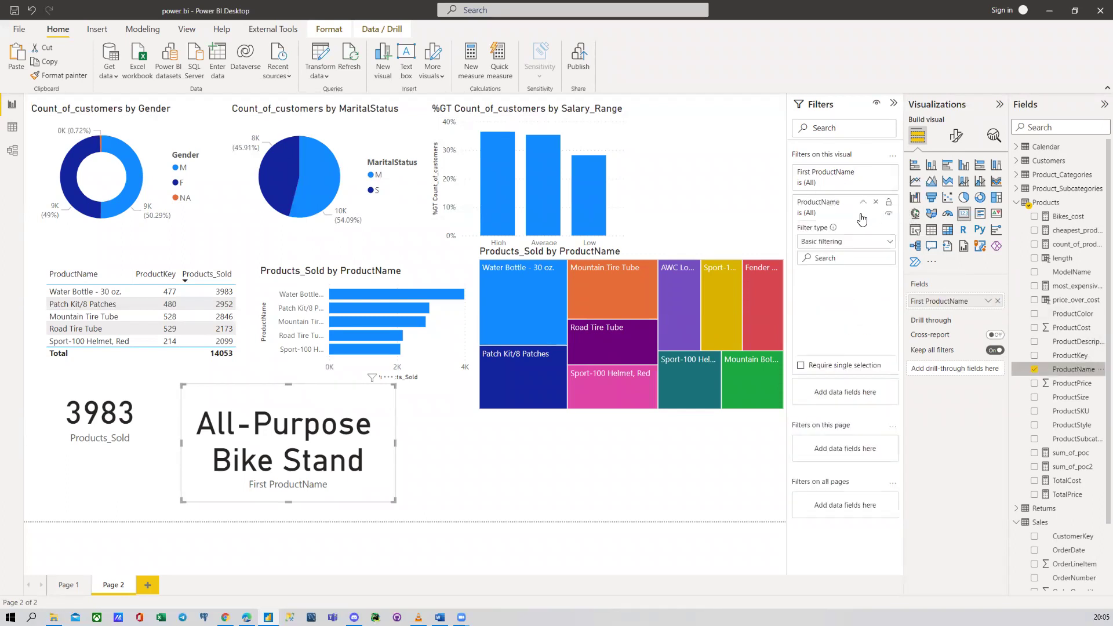
{"action": "left_click", "coordinate": [838, 244]}
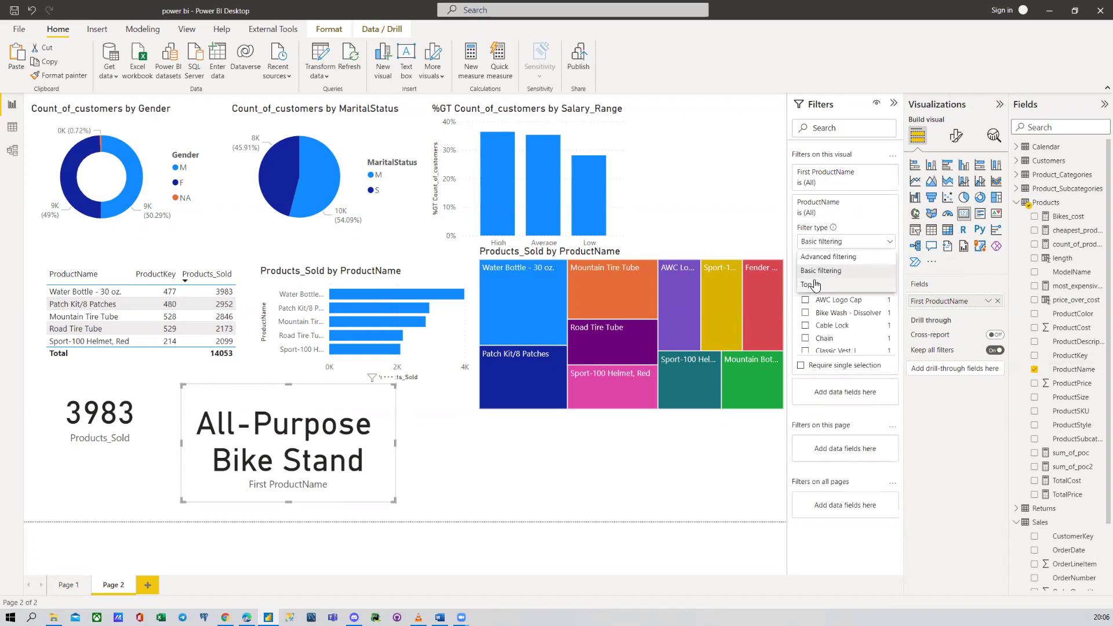
{"action": "left_click", "coordinate": [818, 282]}
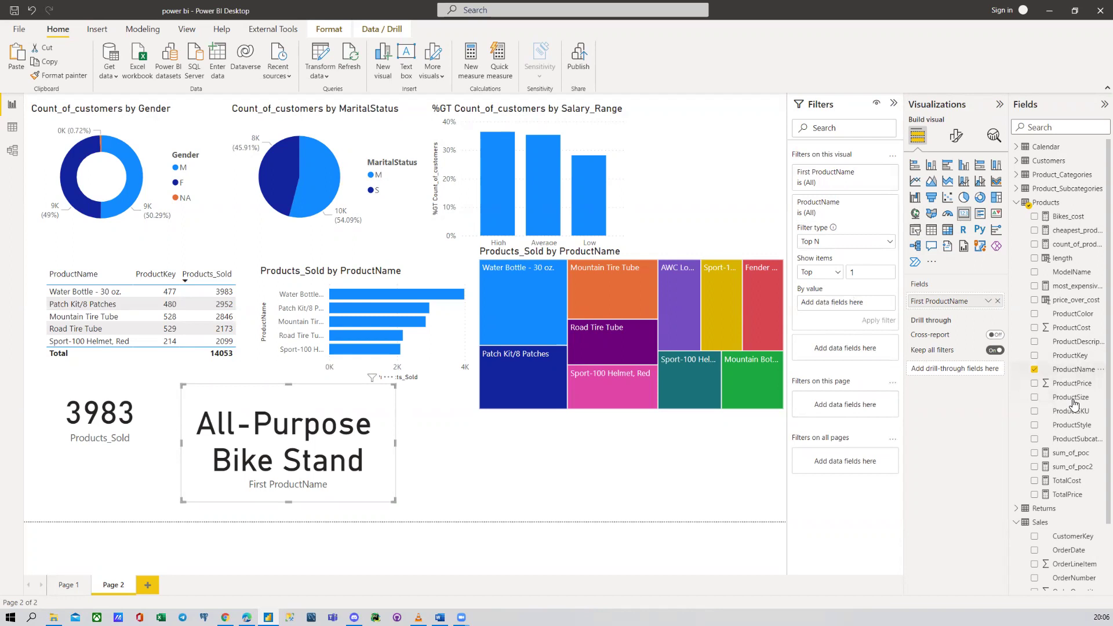
{"action": "scroll", "coordinate": [1075, 477], "scroll_direction": "down", "scroll_amount": 3}
{"action": "left_click_drag", "start_coordinate": [1071, 542], "coordinate": [868, 312]}
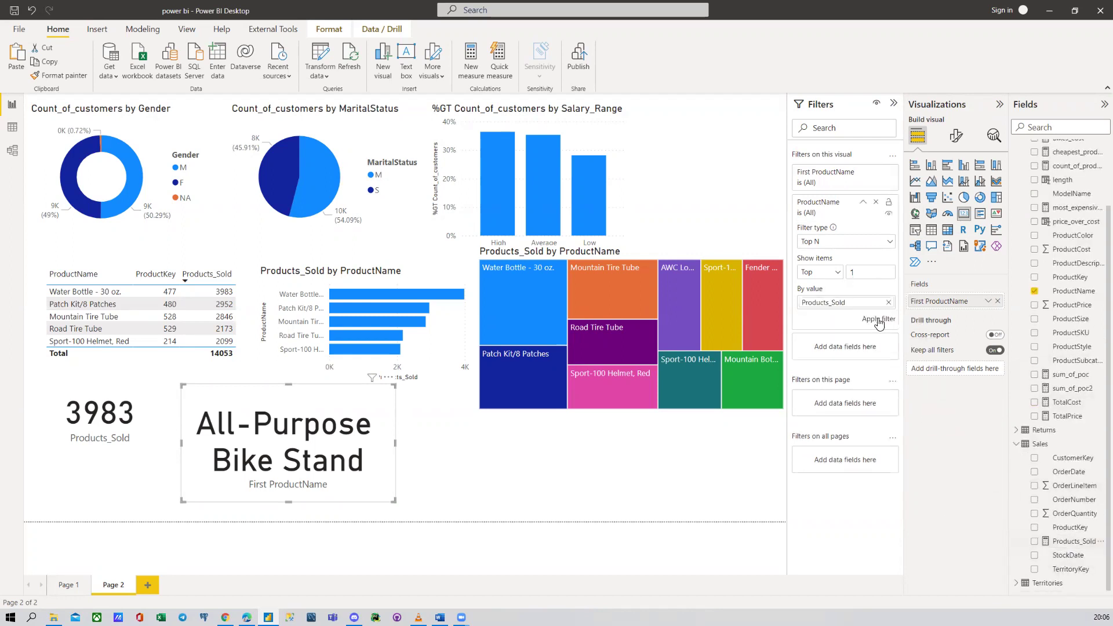
{"action": "left_click", "coordinate": [878, 319]}
{"action": "left_click_drag", "start_coordinate": [394, 500], "coordinate": [508, 466]}
{"action": "left_click", "coordinate": [441, 451]}
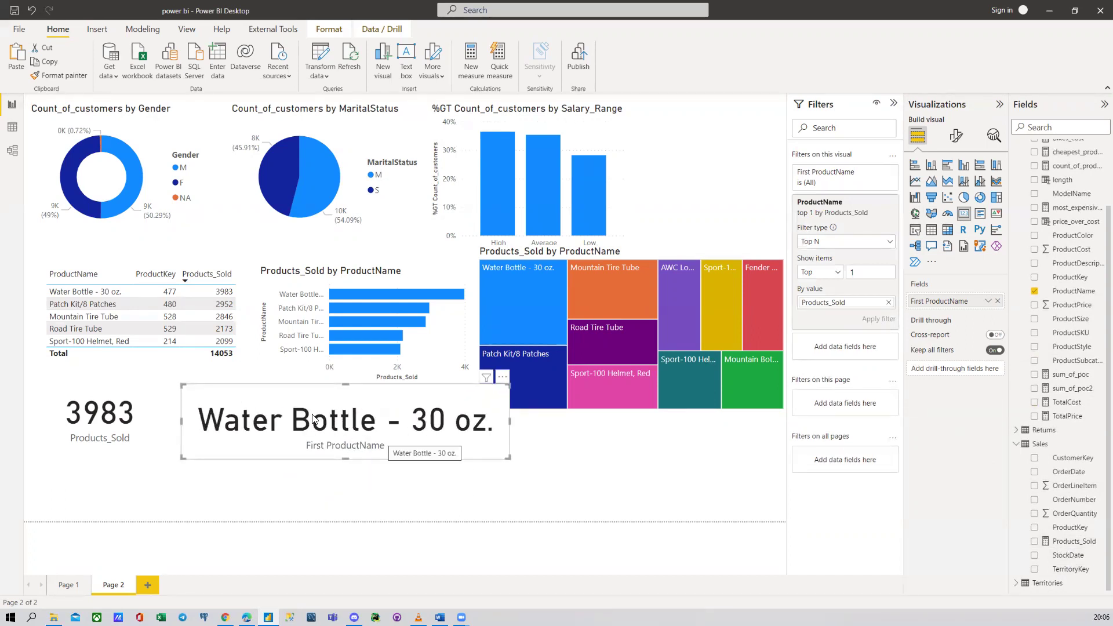
Step: Delete the Products_Sold card and move the ProductName card into the free space below the product table
{"action": "left_click", "coordinate": [152, 390]}
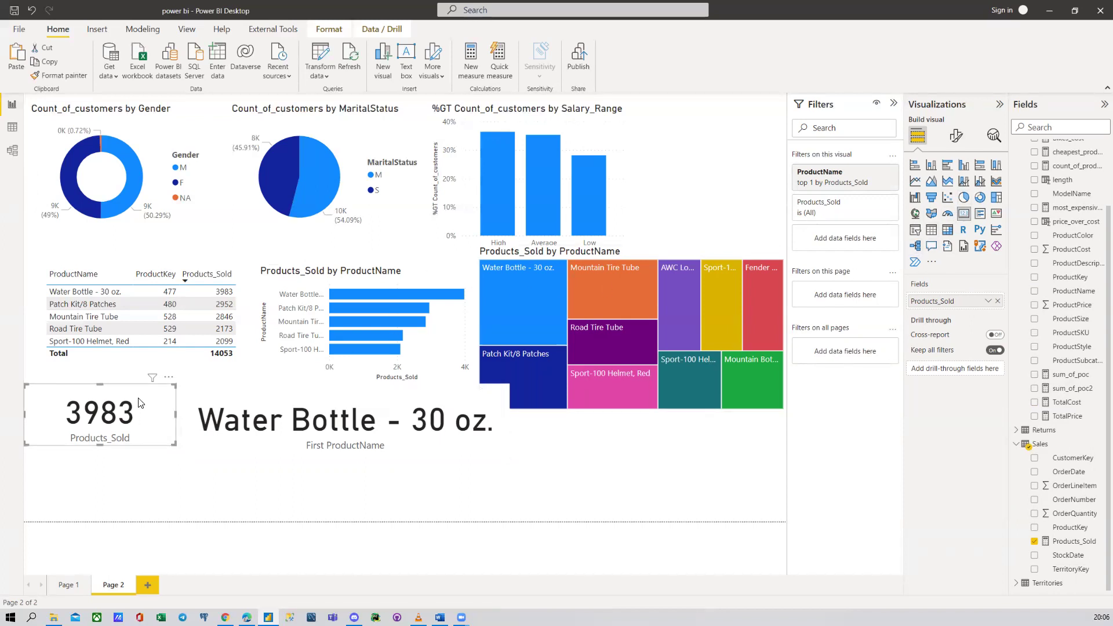
{"action": "key", "text": "Delete"}
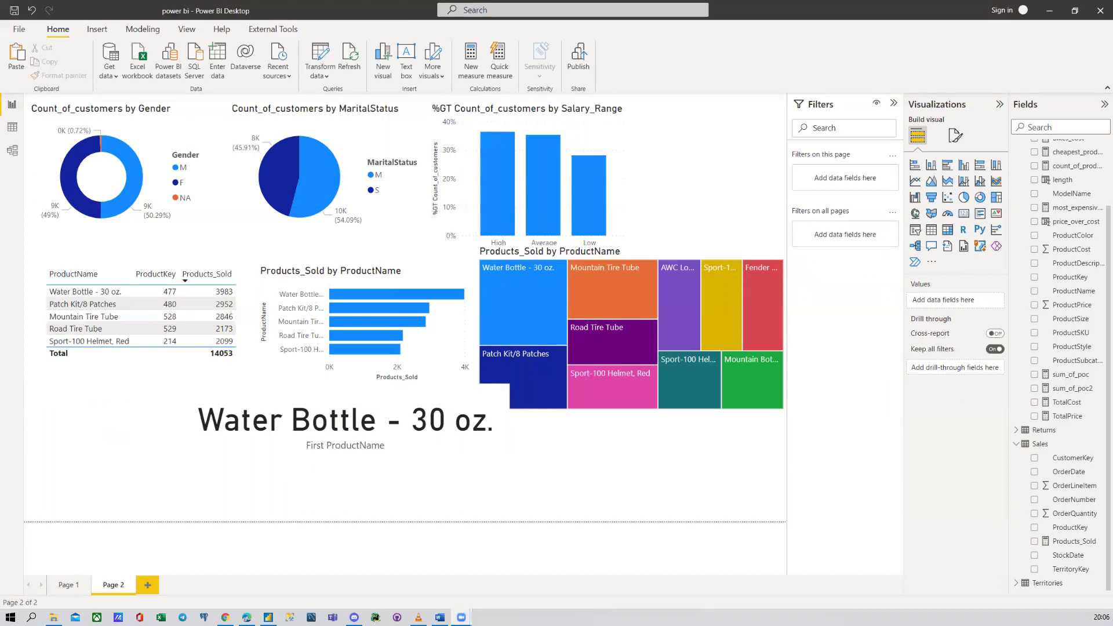
{"action": "left_click_drag", "start_coordinate": [470, 454], "coordinate": [331, 479]}
{"action": "left_click_drag", "start_coordinate": [360, 444], "coordinate": [372, 447]}
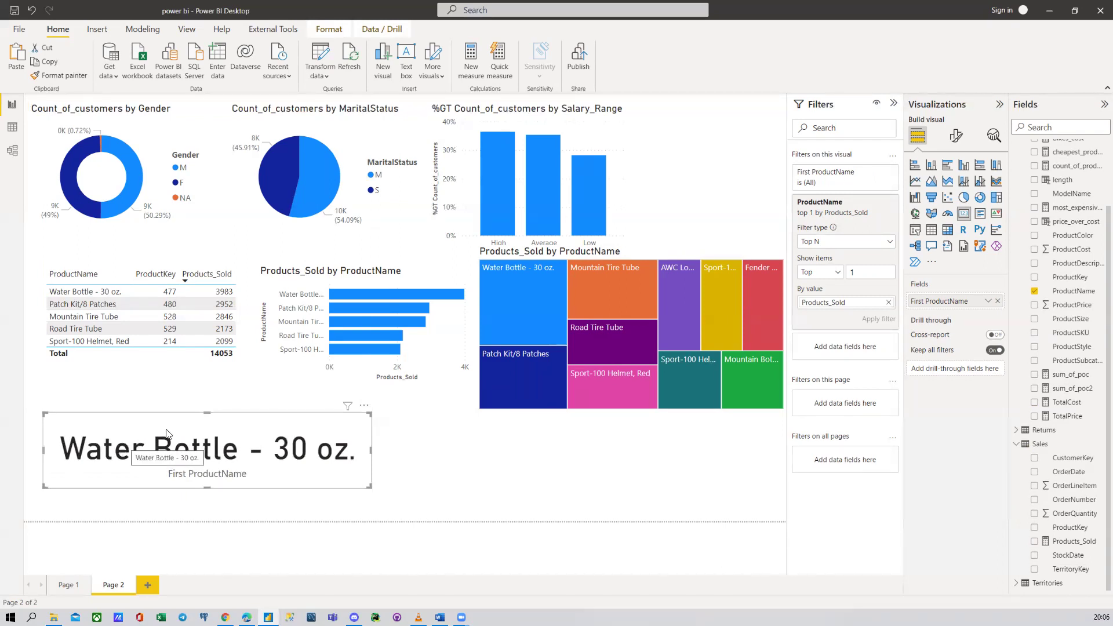
{"action": "left_click_drag", "start_coordinate": [254, 468], "coordinate": [252, 455]}
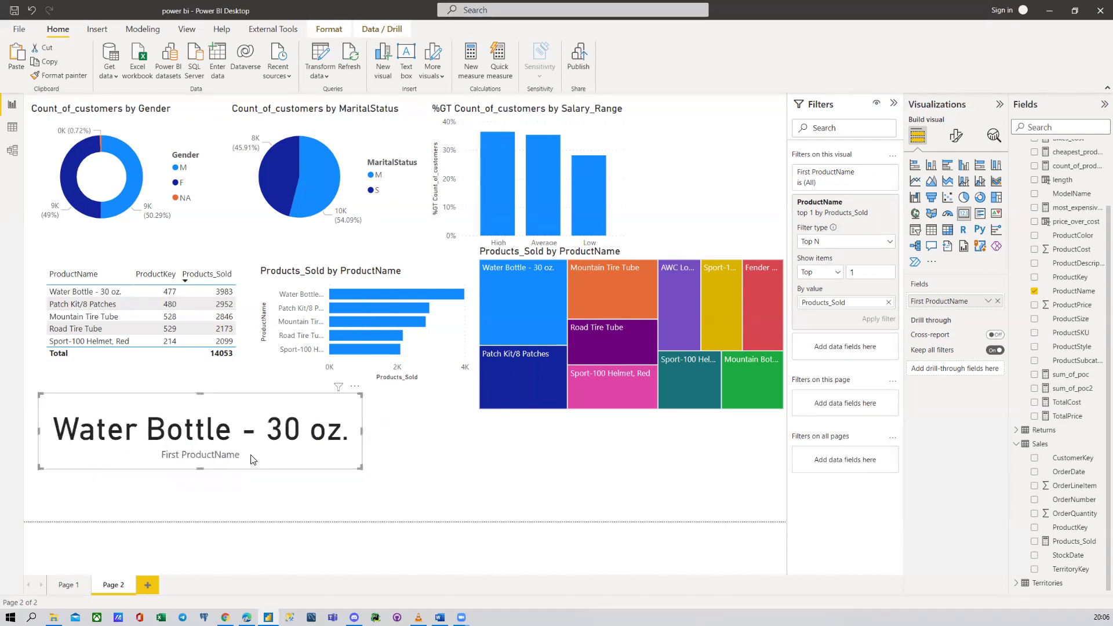
{"action": "key", "text": "ctrl+z"}
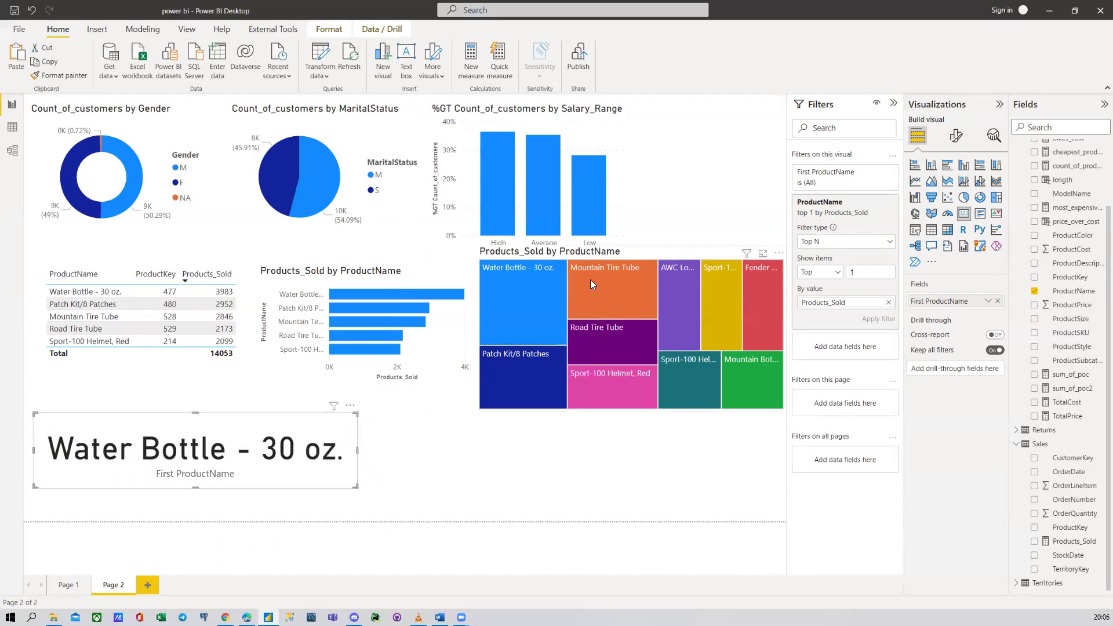
{"action": "left_click", "coordinate": [416, 454]}
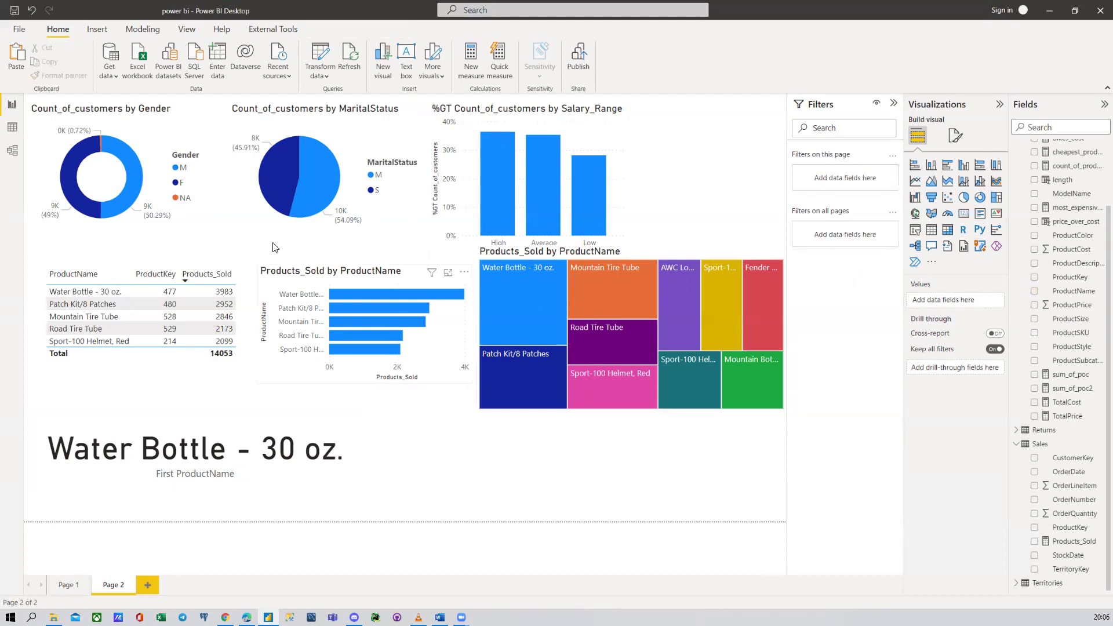
Step: Examine the Sales, Products and Product_Categories tables in the data view and return to the report
{"action": "left_click", "coordinate": [12, 127]}
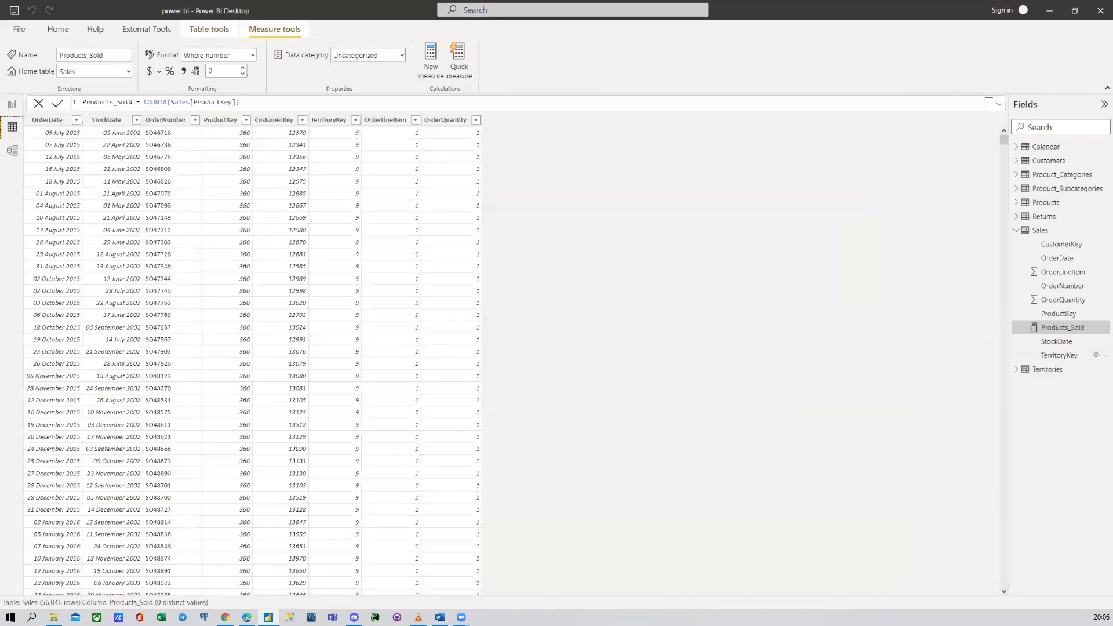
{"action": "left_click", "coordinate": [1042, 231]}
{"action": "left_click", "coordinate": [1046, 203]}
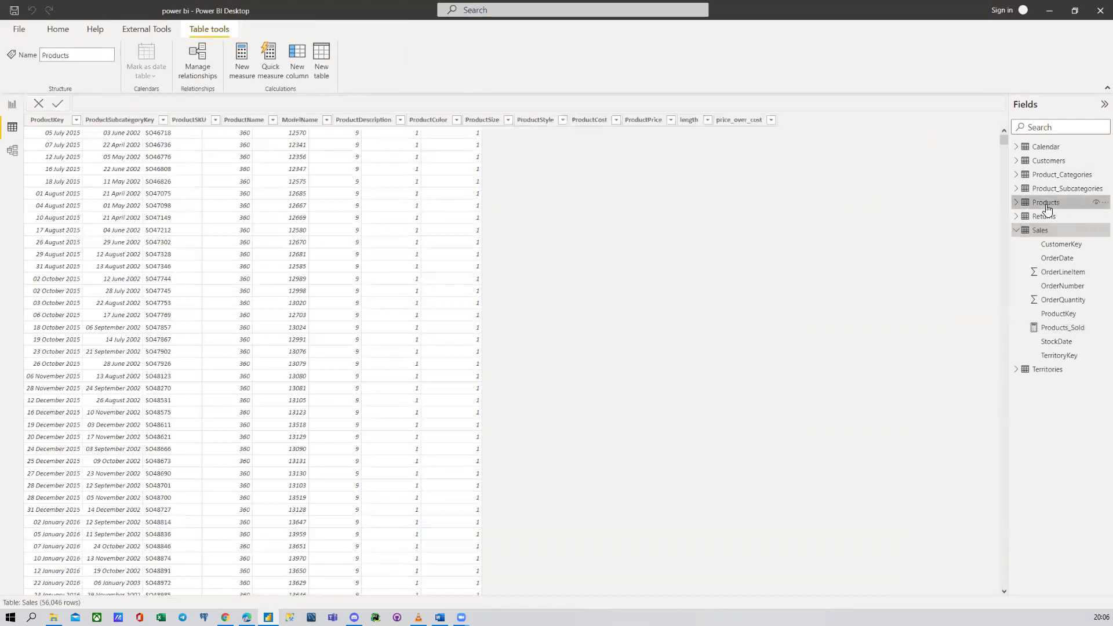
{"action": "left_click", "coordinate": [1047, 176]}
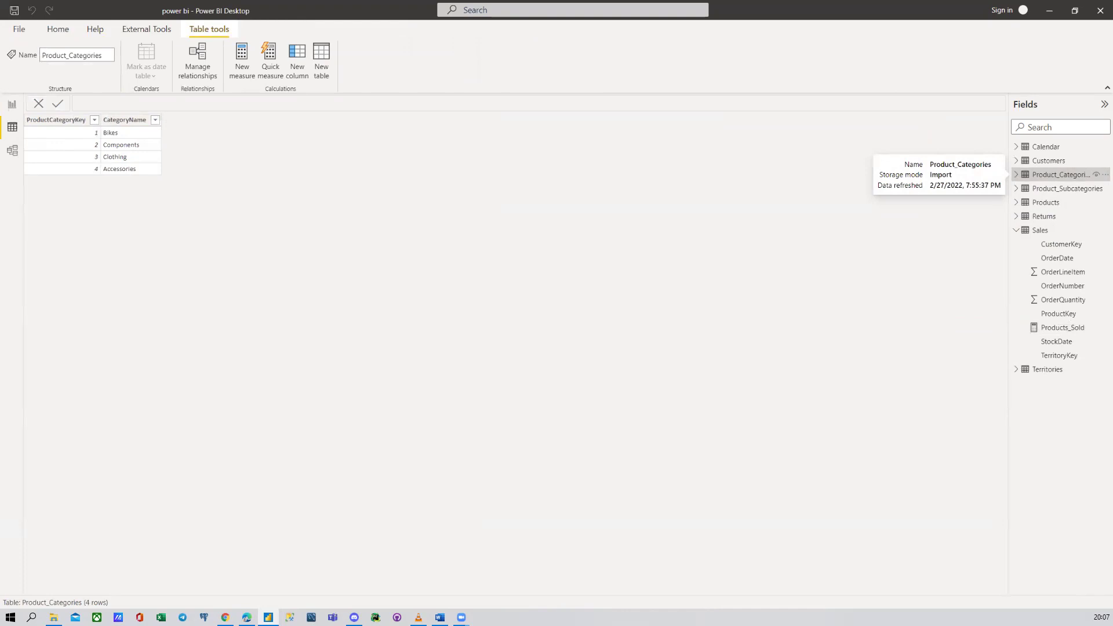
{"action": "left_click", "coordinate": [12, 104]}
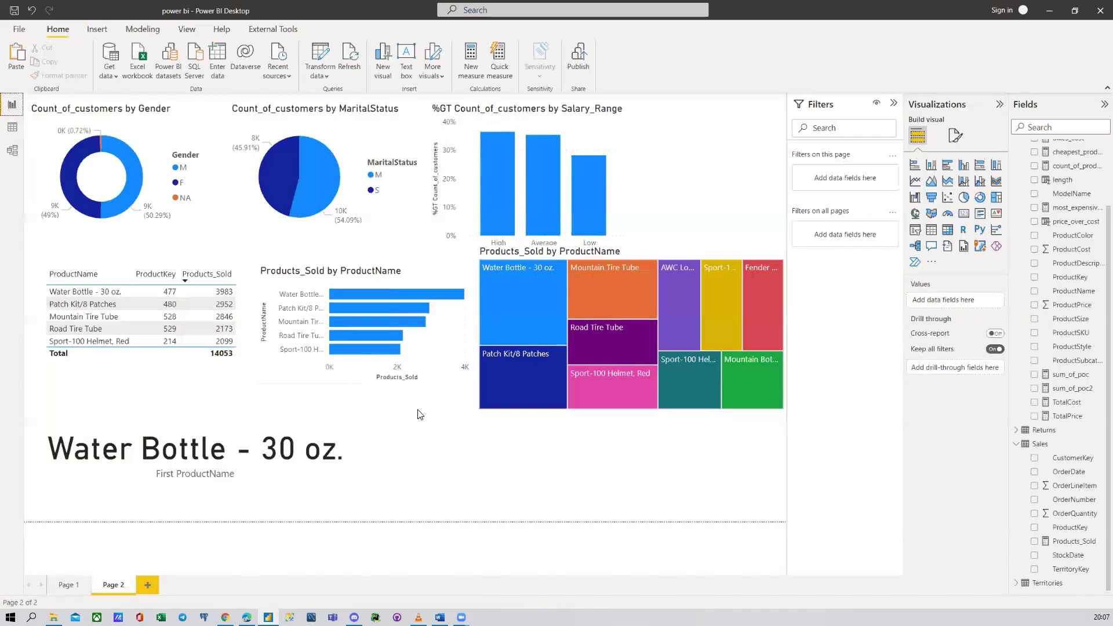
Step: Add a new report page with a table of CategoryName from Product_Categories and the Products_Sold measure
{"action": "left_click", "coordinate": [150, 585]}
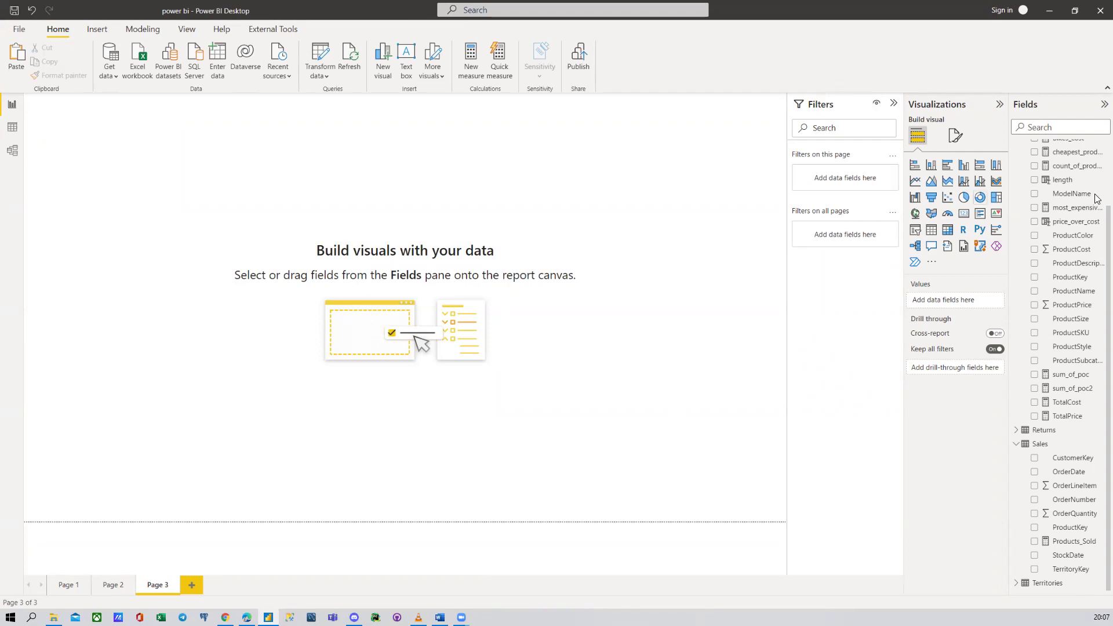
{"action": "scroll", "coordinate": [1054, 254], "scroll_direction": "up", "scroll_amount": 5}
{"action": "left_click", "coordinate": [1017, 203]}
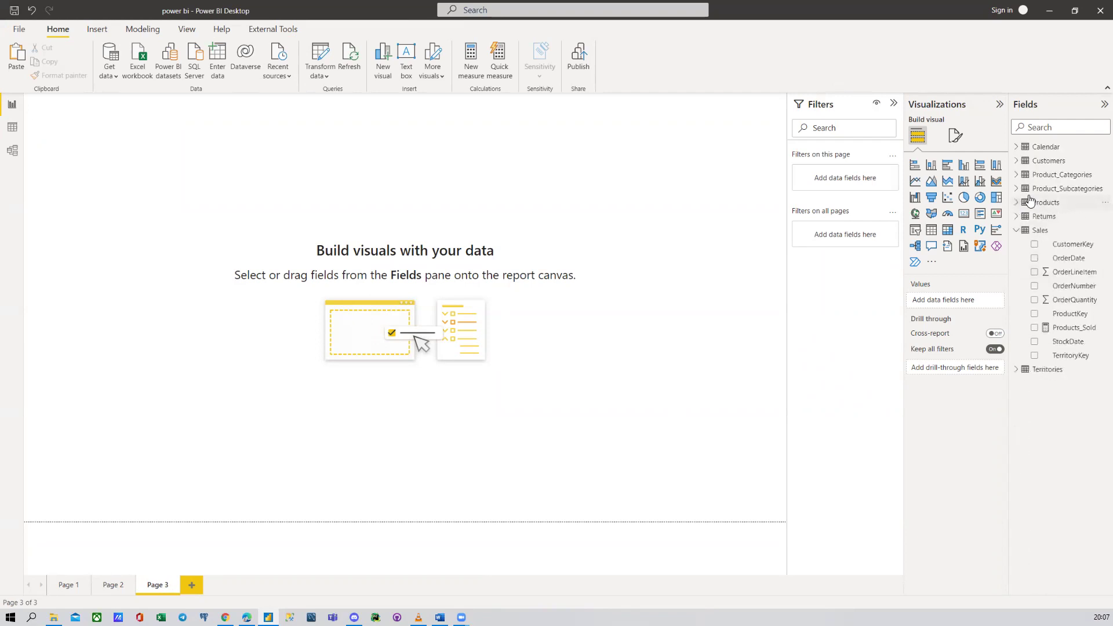
{"action": "left_click", "coordinate": [1017, 175]}
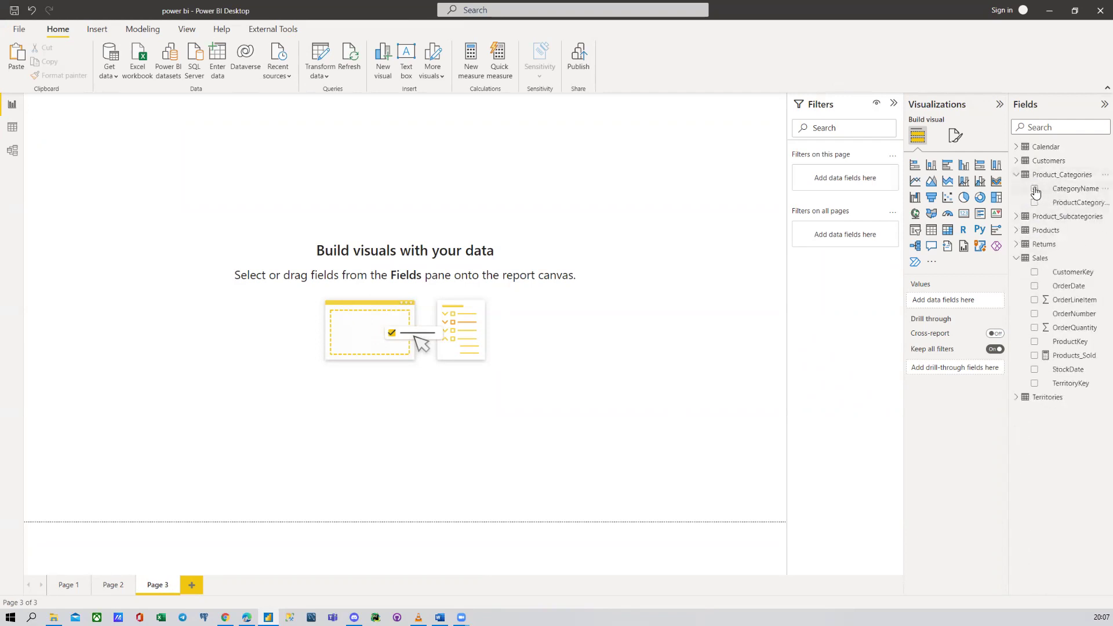
{"action": "left_click", "coordinate": [1035, 189]}
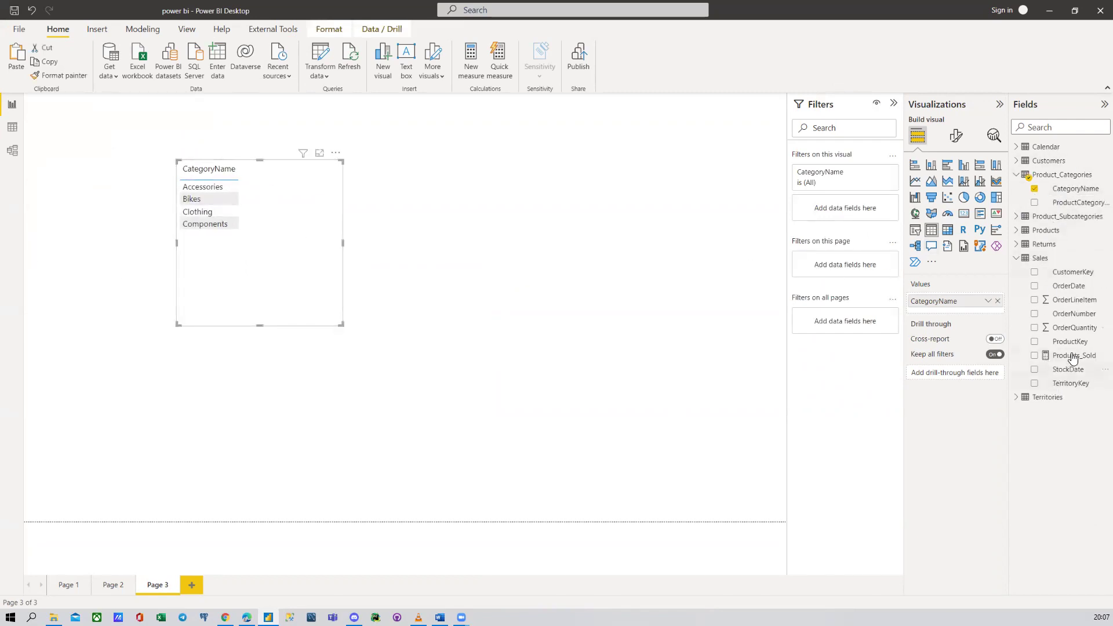
{"action": "left_click", "coordinate": [1034, 356]}
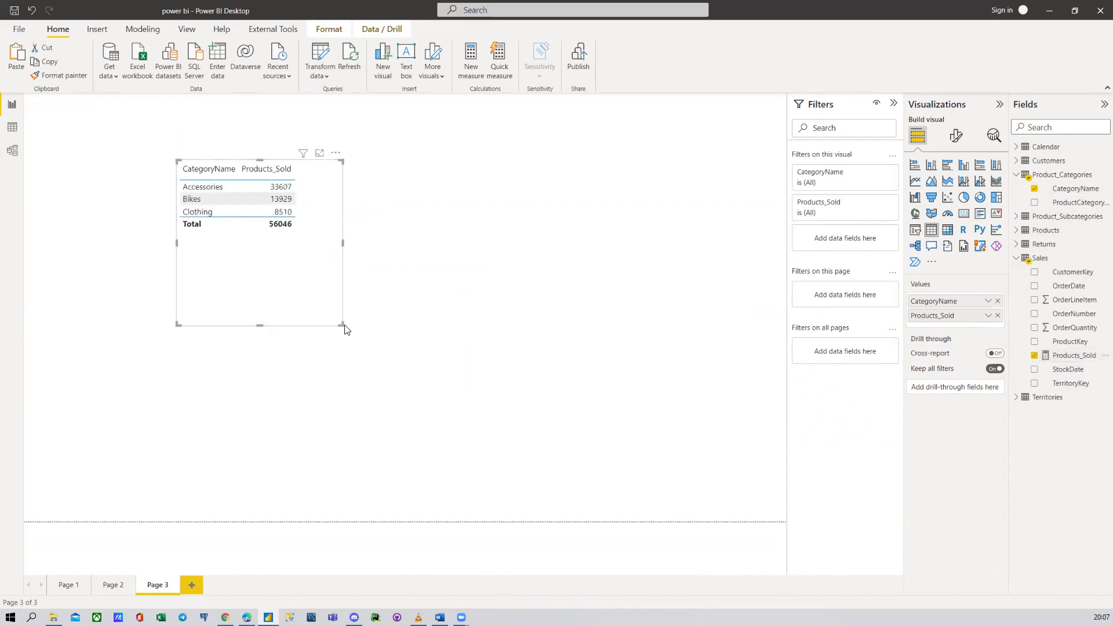
Step: Convert the category table to a stacked bar chart and place it, resized, in the upper-left corner of the page
{"action": "left_click_drag", "start_coordinate": [346, 328], "coordinate": [418, 261]}
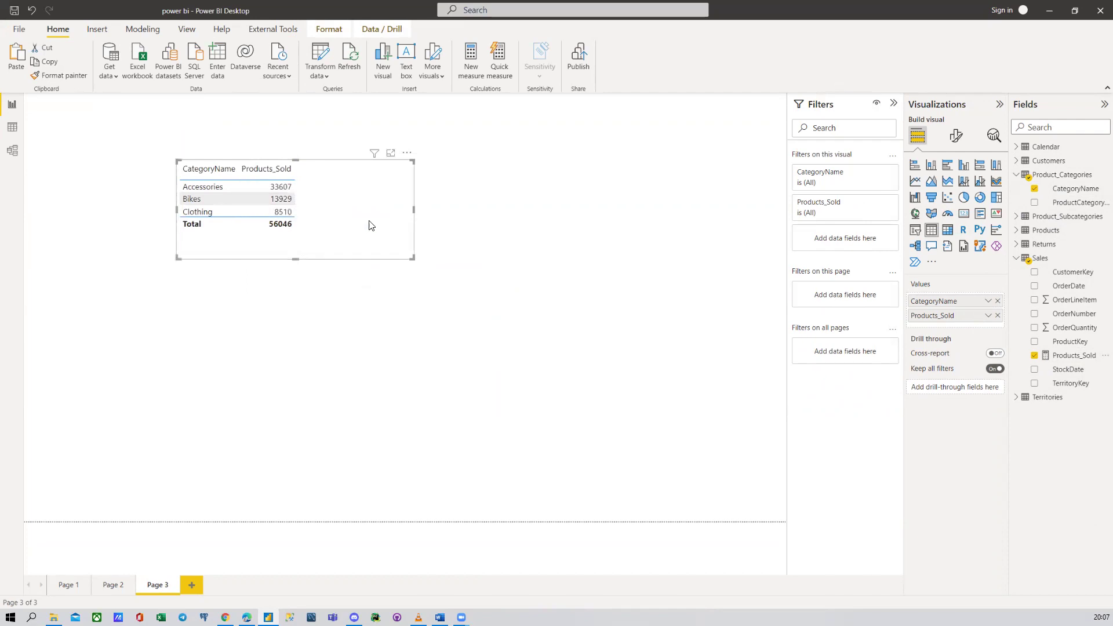
{"action": "left_click", "coordinate": [965, 167]}
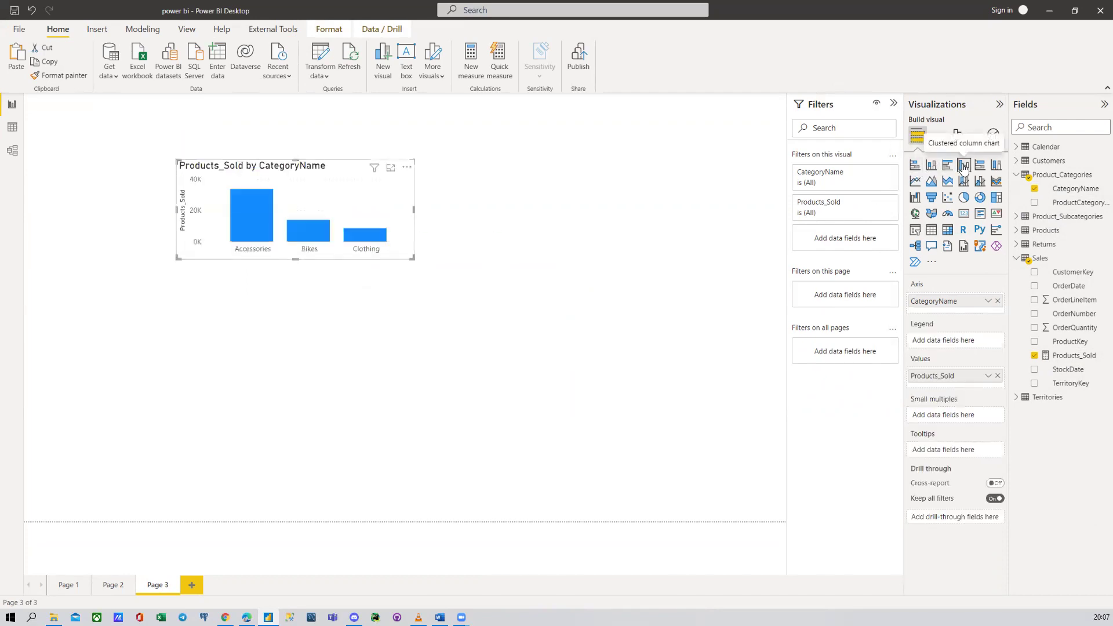
{"action": "left_click", "coordinate": [915, 166]}
{"action": "left_click_drag", "start_coordinate": [413, 259], "coordinate": [316, 239]}
{"action": "left_click", "coordinate": [311, 273]}
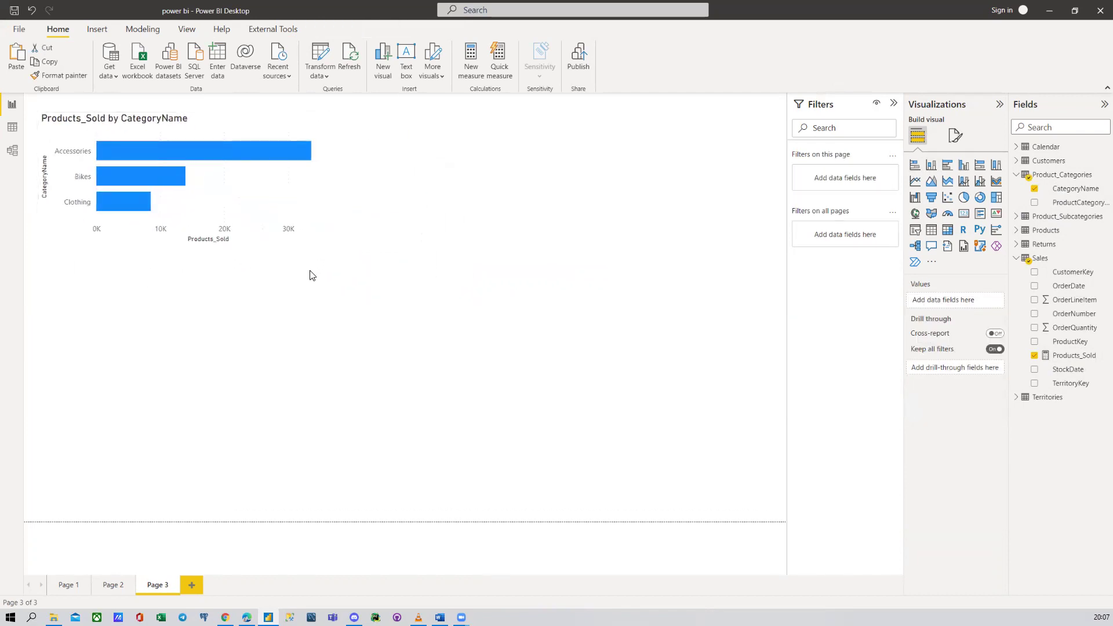
Step: Collapse the Product_Categories table in the field list and expand the fields of Product_Subcategories
{"action": "left_click", "coordinate": [1016, 174]}
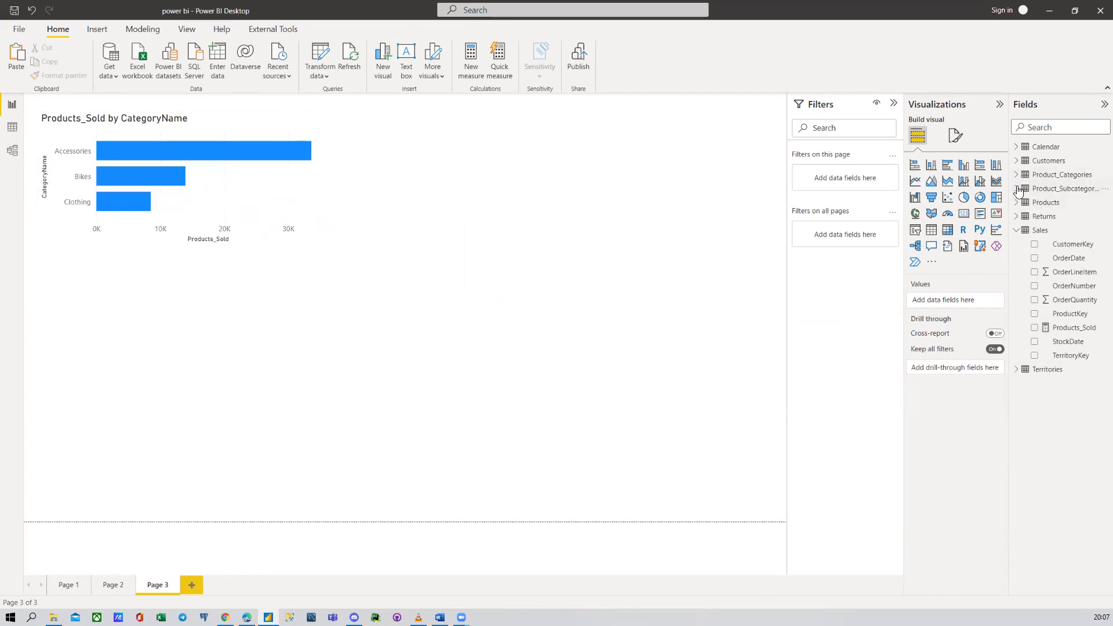
{"action": "left_click", "coordinate": [1016, 188]}
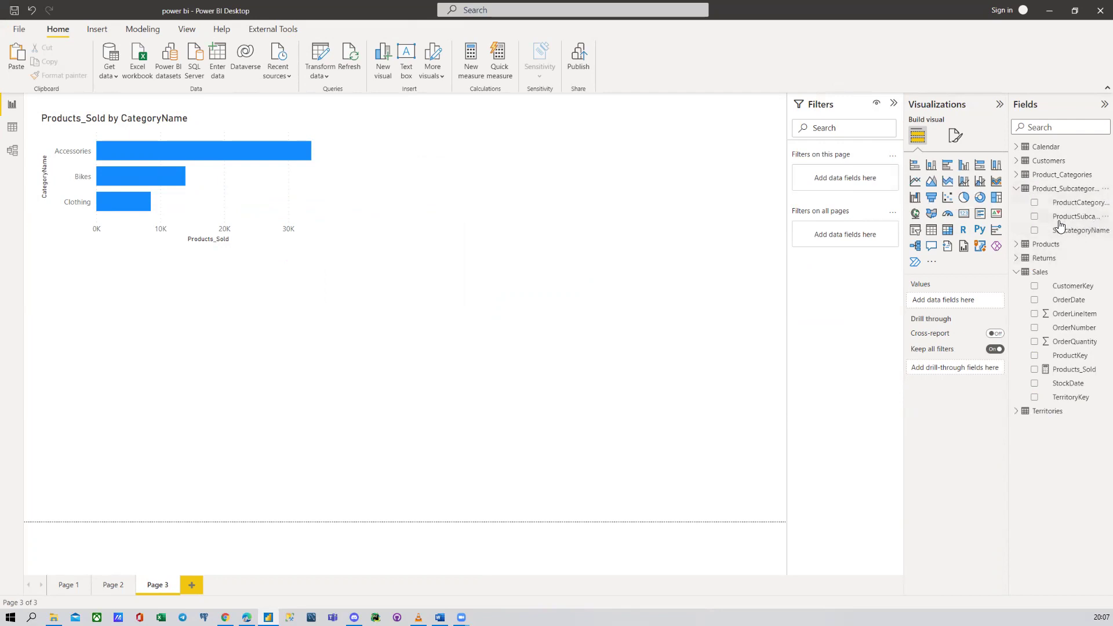
{"action": "left_click", "coordinate": [1034, 204]}
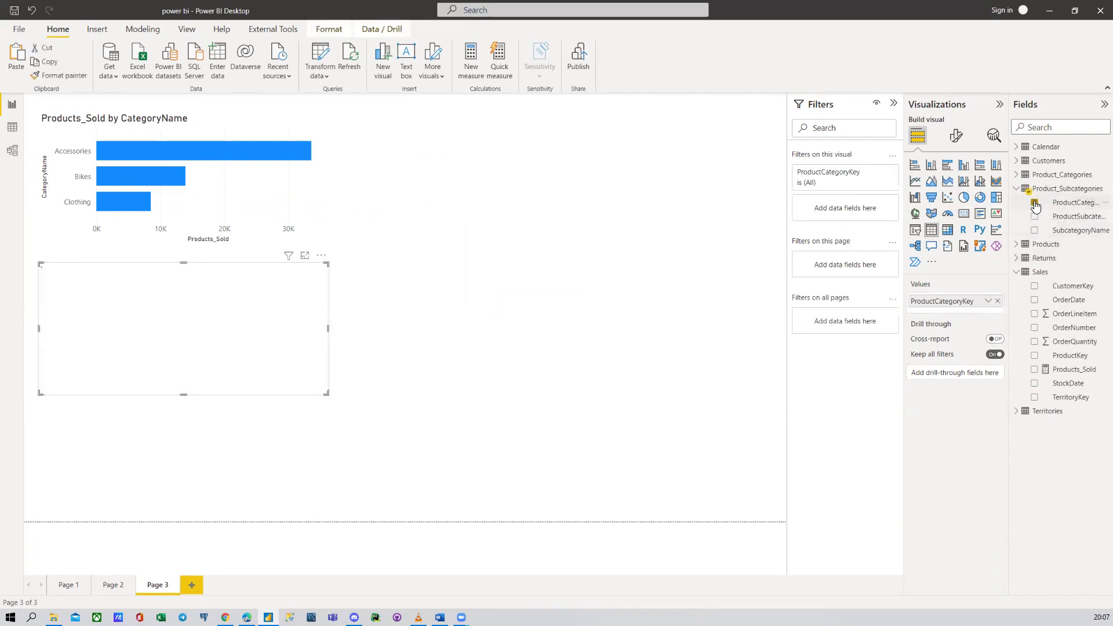
{"action": "left_click", "coordinate": [1034, 203]}
{"action": "left_click", "coordinate": [1035, 217]}
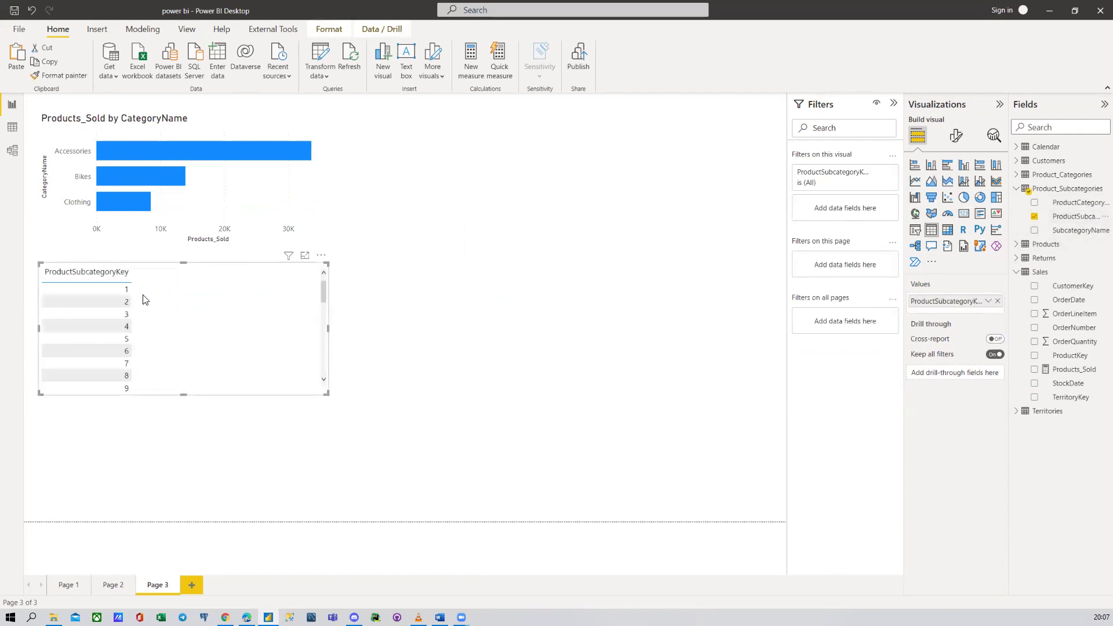
{"action": "left_click", "coordinate": [1035, 216]}
Step: Add a table visual of SubcategoryName from Product_Subcategories below the category bar chart and look through its rows
{"action": "left_click", "coordinate": [1035, 231]}
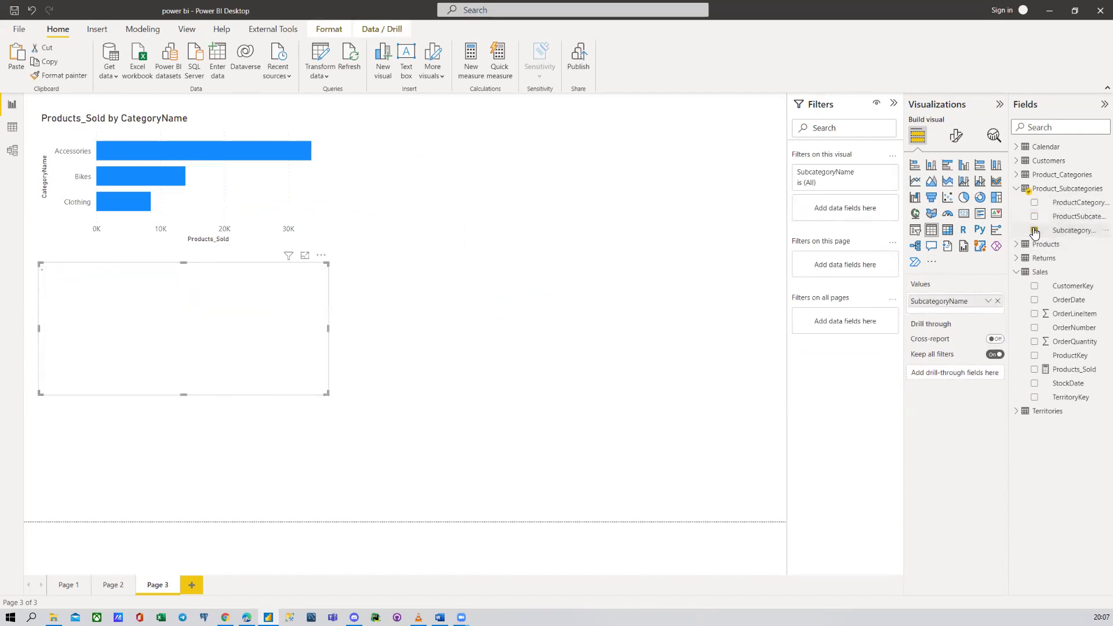
{"action": "scroll", "coordinate": [162, 316], "scroll_direction": "down", "scroll_amount": 3}
{"action": "scroll", "coordinate": [134, 342], "scroll_direction": "up", "scroll_amount": 3}
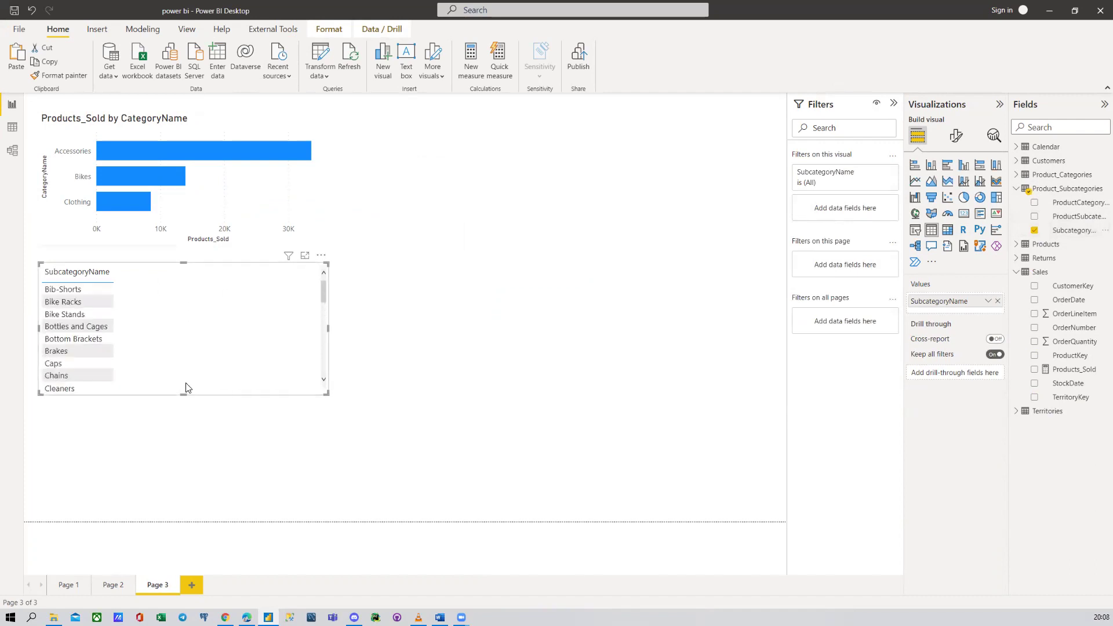
Step: Place the subcategory table beside the category bar chart, made taller to show more rows, and add the Products_Sold measure to it
{"action": "left_click_drag", "start_coordinate": [193, 446], "coordinate": [185, 508]}
{"action": "scroll", "coordinate": [142, 365], "scroll_direction": "down", "scroll_amount": 5}
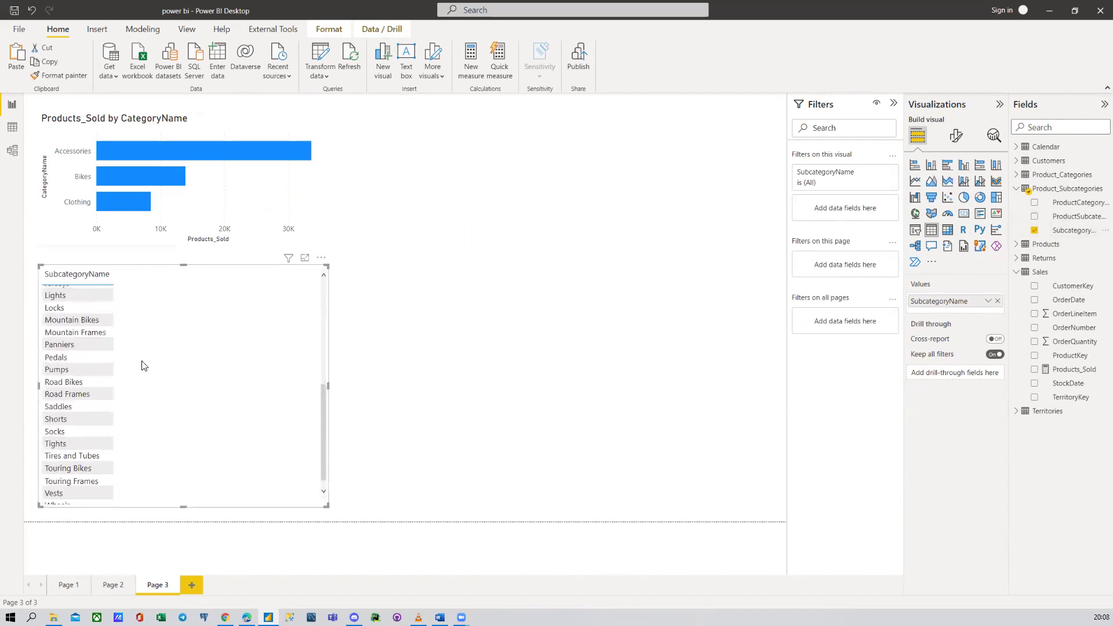
{"action": "scroll", "coordinate": [168, 336], "scroll_direction": "up", "scroll_amount": 5}
{"action": "left_click_drag", "start_coordinate": [201, 293], "coordinate": [487, 137]}
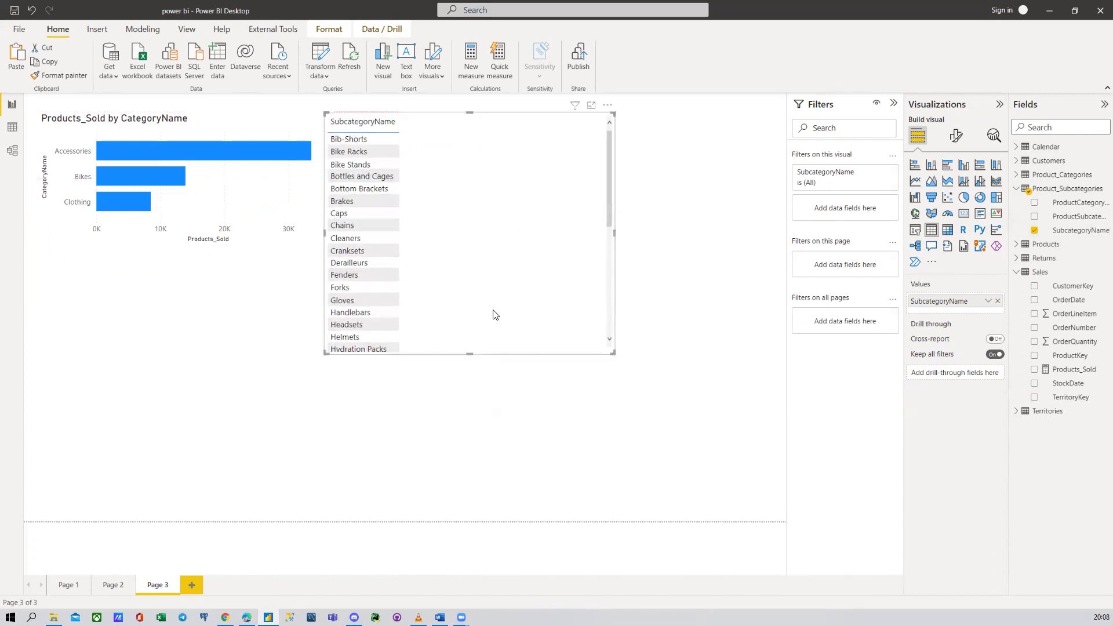
{"action": "left_click_drag", "start_coordinate": [467, 354], "coordinate": [489, 517]}
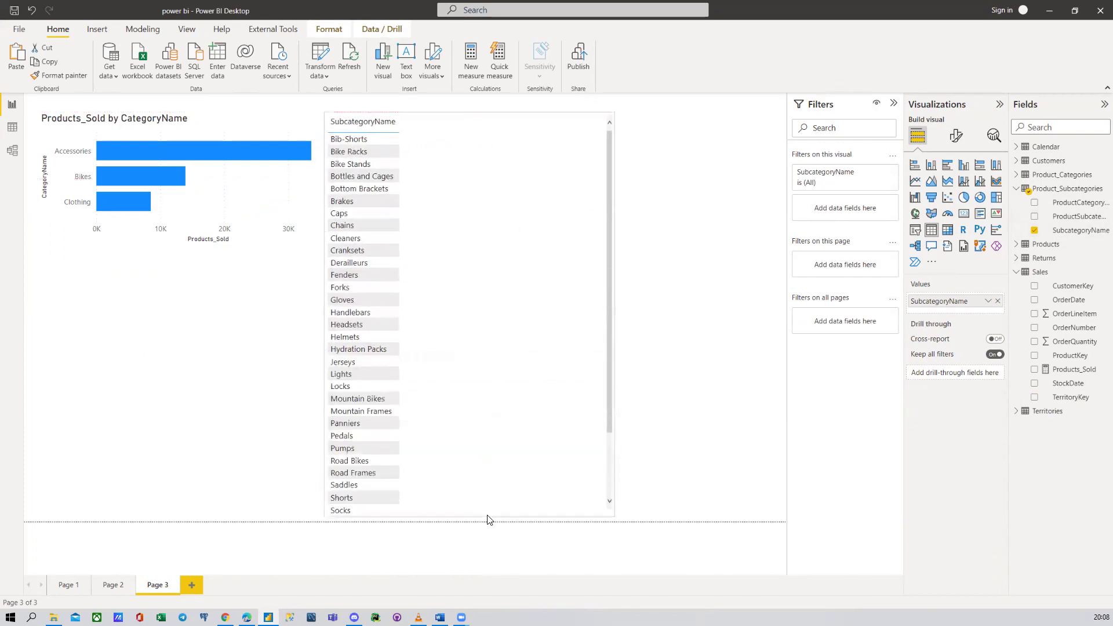
{"action": "scroll", "coordinate": [446, 359], "scroll_direction": "down", "scroll_amount": 2}
{"action": "scroll", "coordinate": [464, 261], "scroll_direction": "up", "scroll_amount": 2}
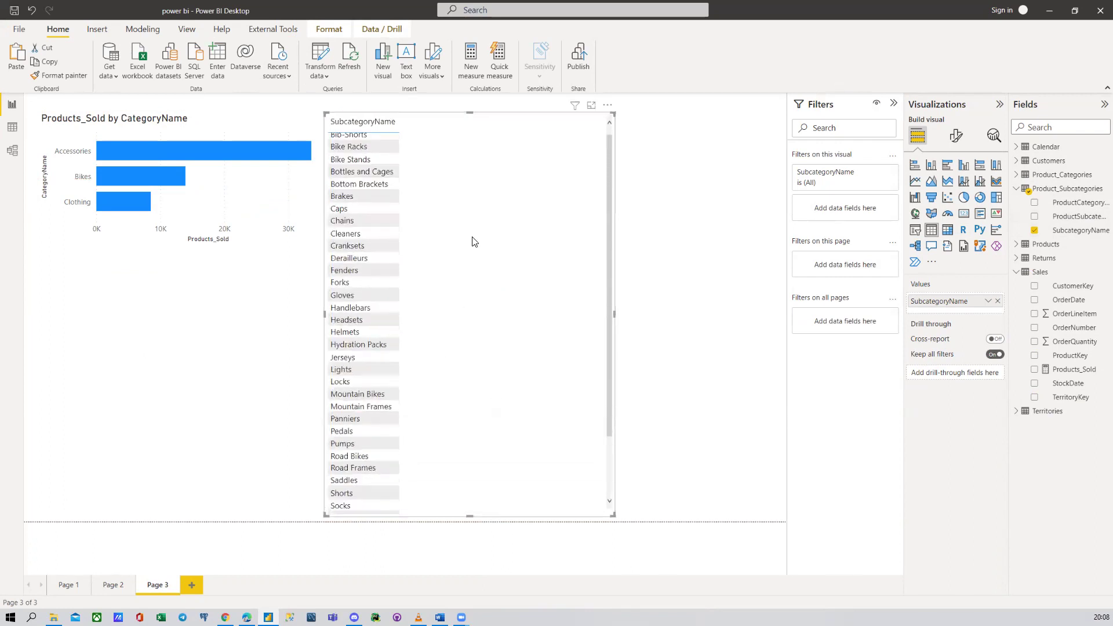
{"action": "left_click_drag", "start_coordinate": [472, 516], "coordinate": [479, 448]}
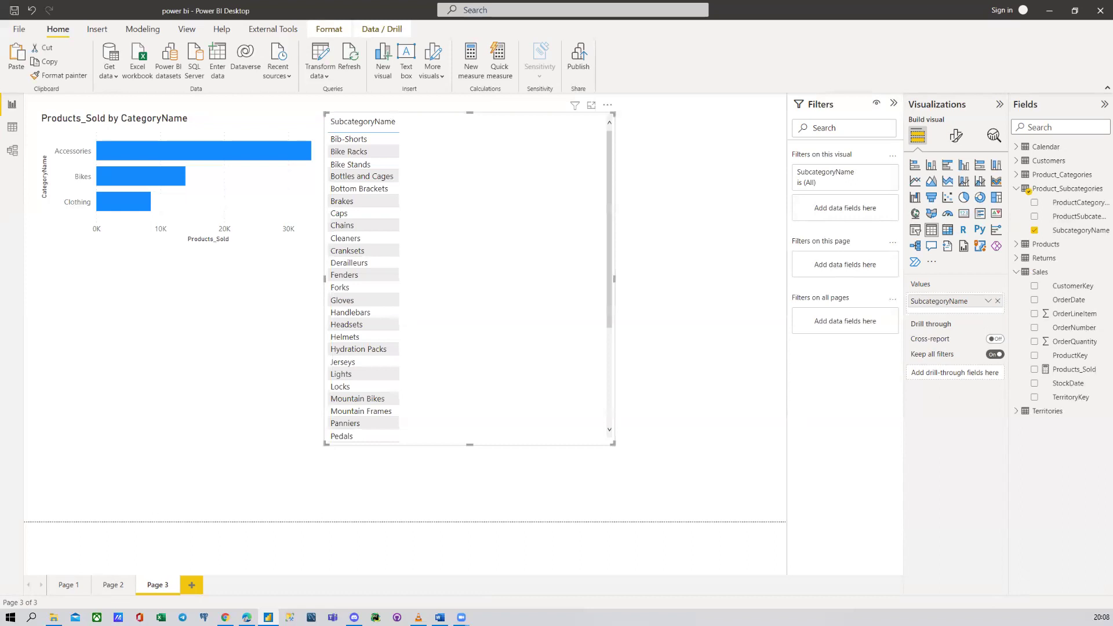
{"action": "left_click", "coordinate": [1035, 369]}
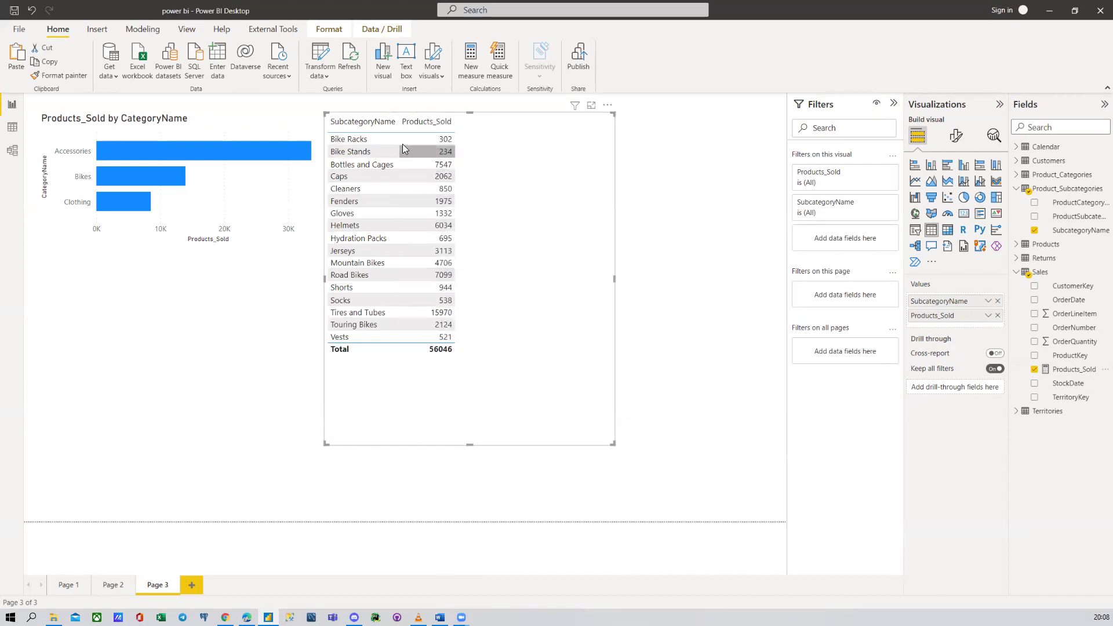
Step: Switch the category visual to a table and back to a stacked bar chart, and shift the subcategory table slightly away from it
{"action": "left_click", "coordinate": [262, 123]}
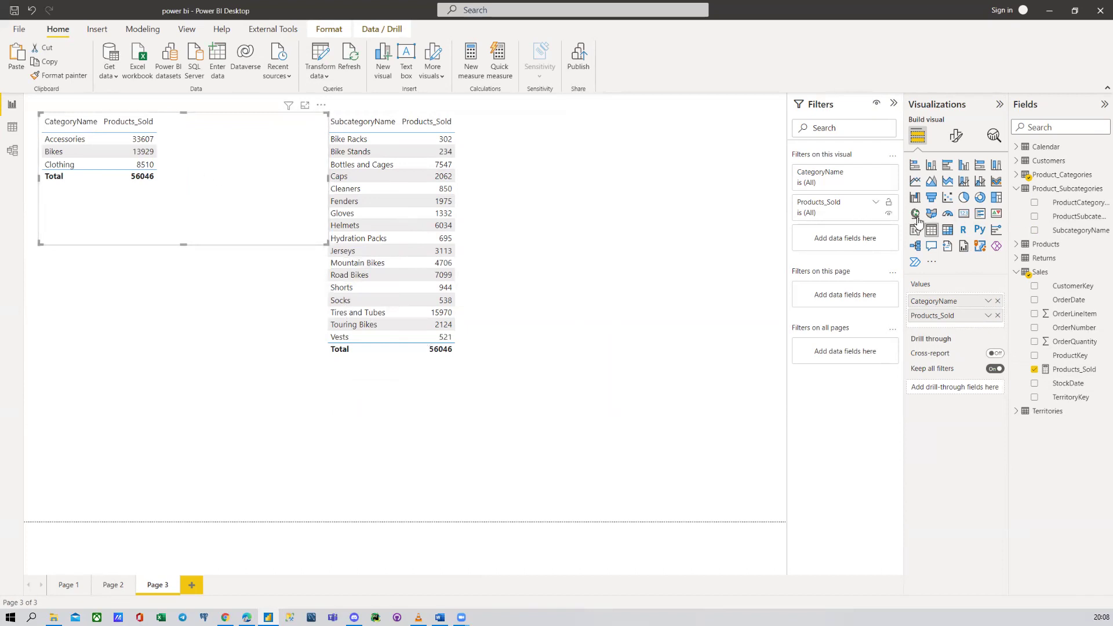
{"action": "left_click", "coordinate": [915, 166]}
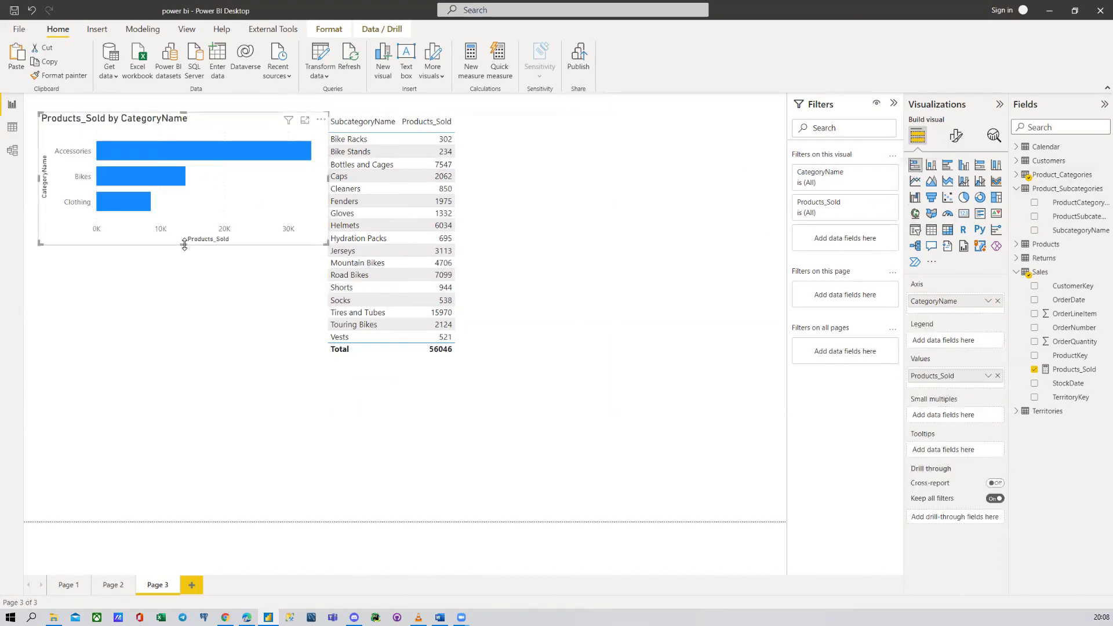
{"action": "left_click_drag", "start_coordinate": [503, 389], "coordinate": [551, 389]}
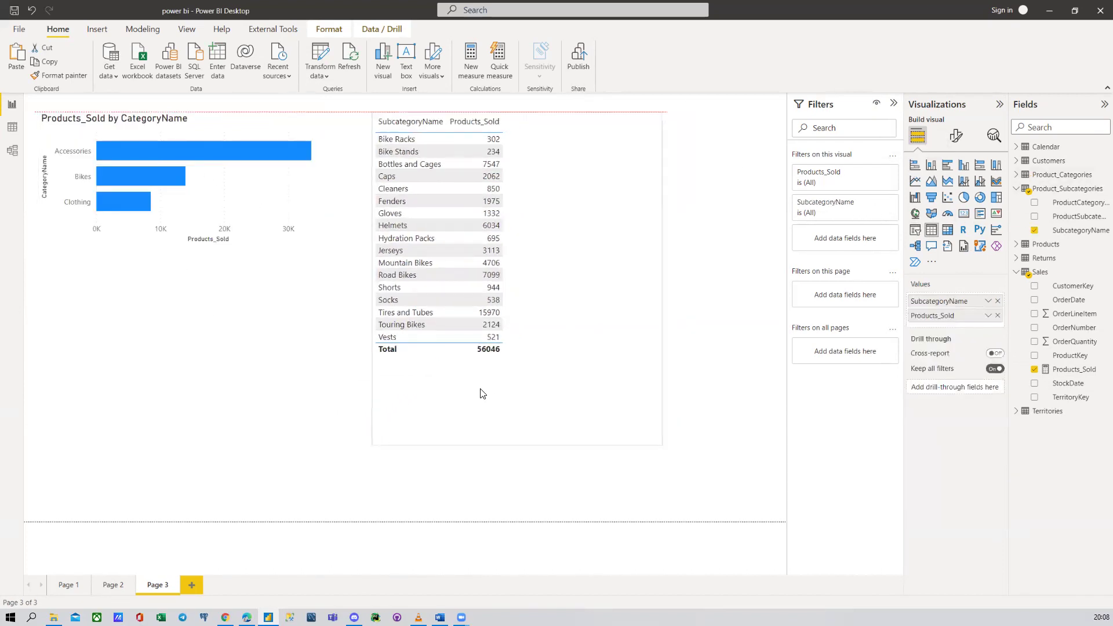
Step: Examine the relationships between the tables in the model view and return to the report
{"action": "left_click", "coordinate": [12, 152]}
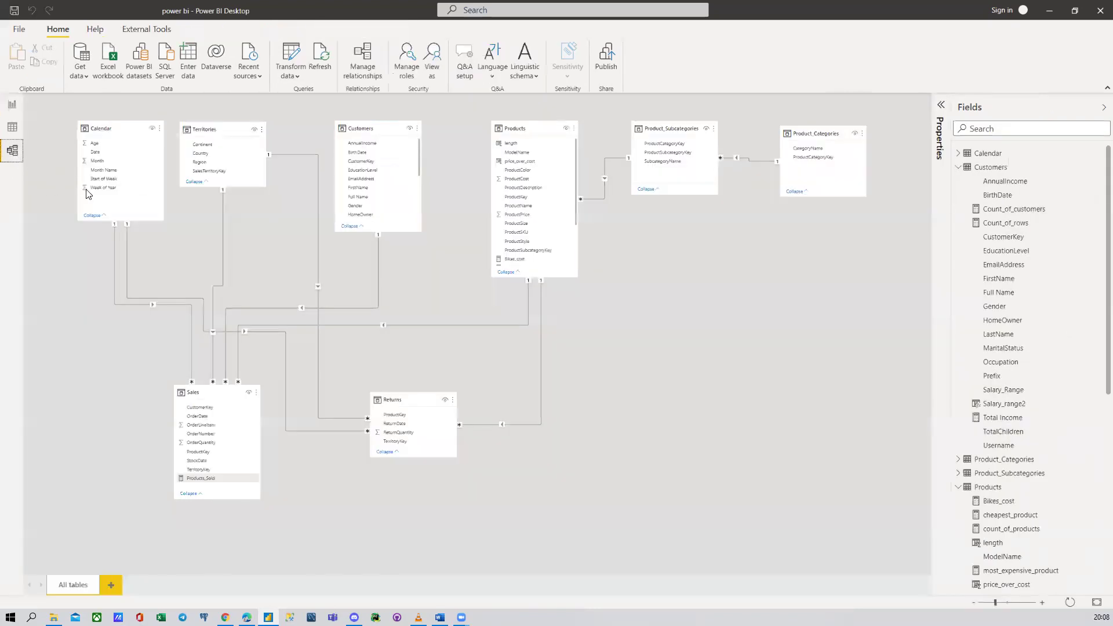
{"action": "left_click", "coordinate": [12, 105]}
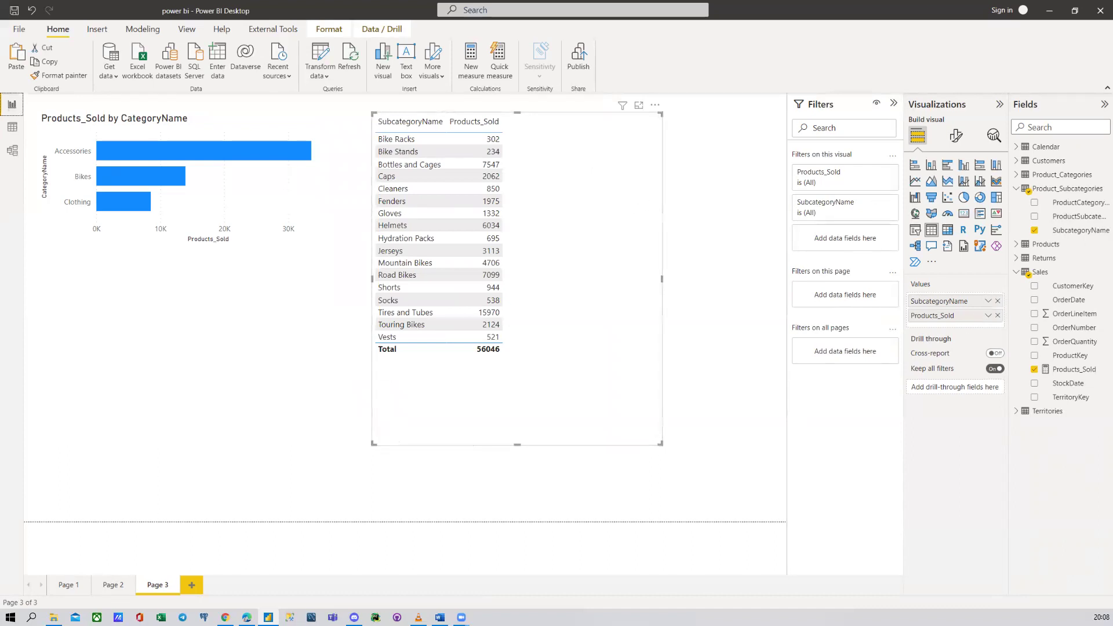
Step: Delete the relationship between Products and Product_Subcategories in the model and return to the report to see the effect on both visuals
{"action": "left_click", "coordinate": [12, 151]}
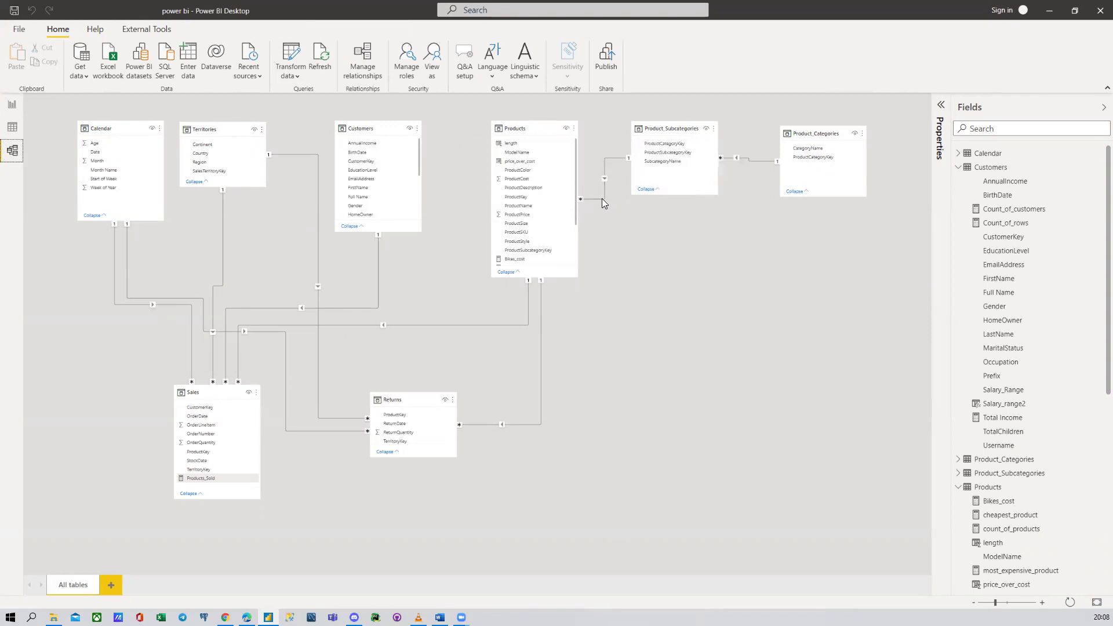
{"action": "right_click", "coordinate": [605, 171]}
{"action": "left_click", "coordinate": [619, 177]}
{"action": "left_click", "coordinate": [635, 335]}
{"action": "left_click", "coordinate": [8, 107]}
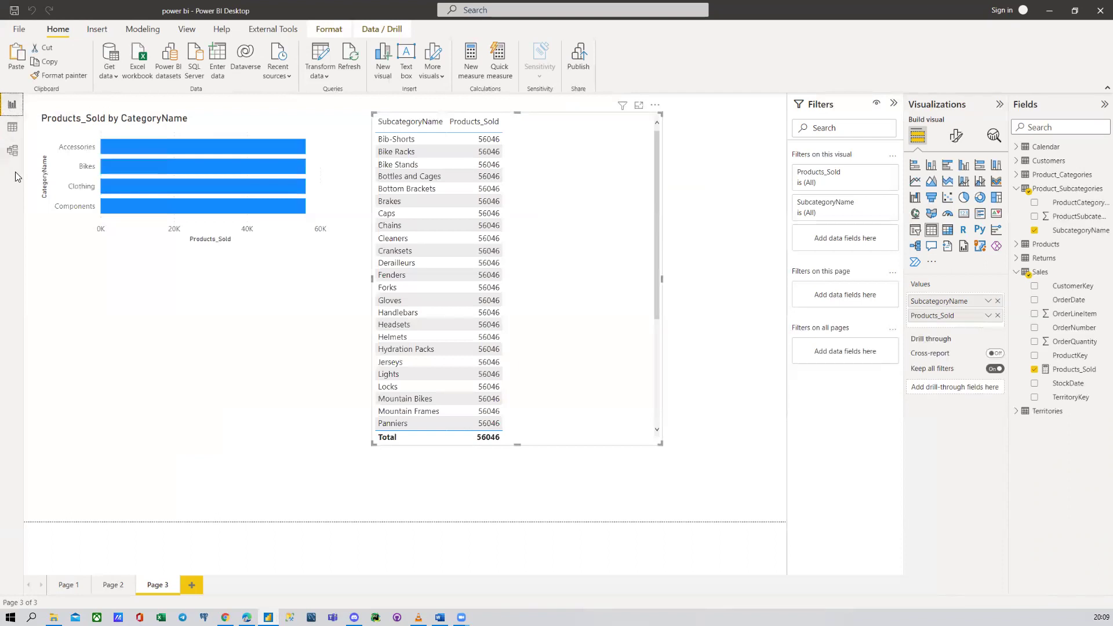
Step: Recreate the relationship from ProductSubcategoryKey in Products to ProductSubcategoryKey in Product_Subcategories and return to the report
{"action": "mouse_move", "coordinate": [273, 141]}
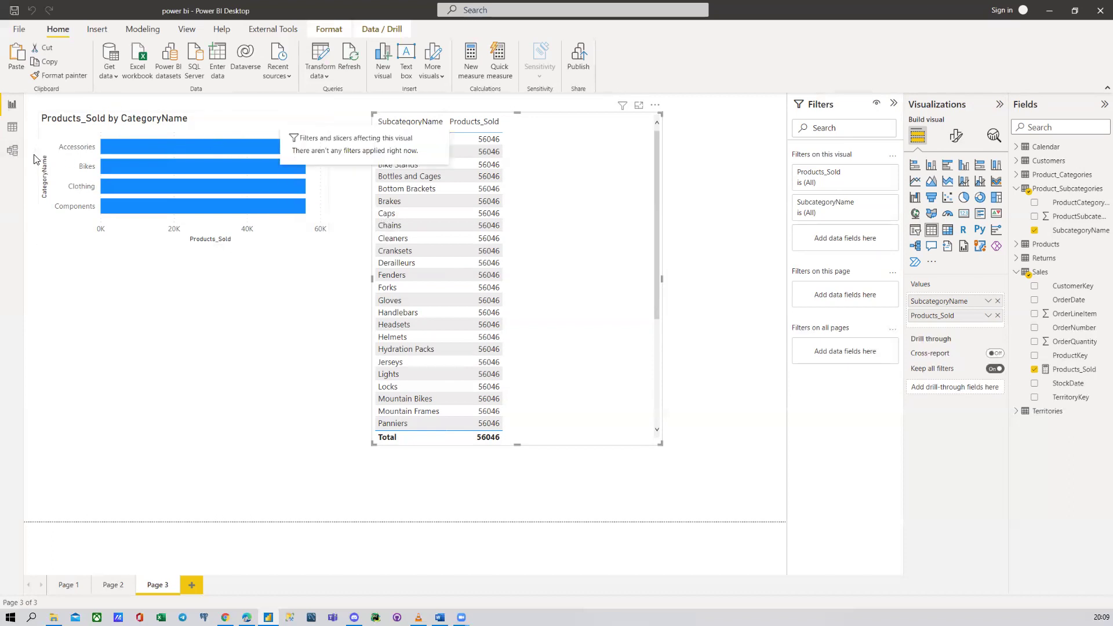
{"action": "left_click", "coordinate": [12, 151]}
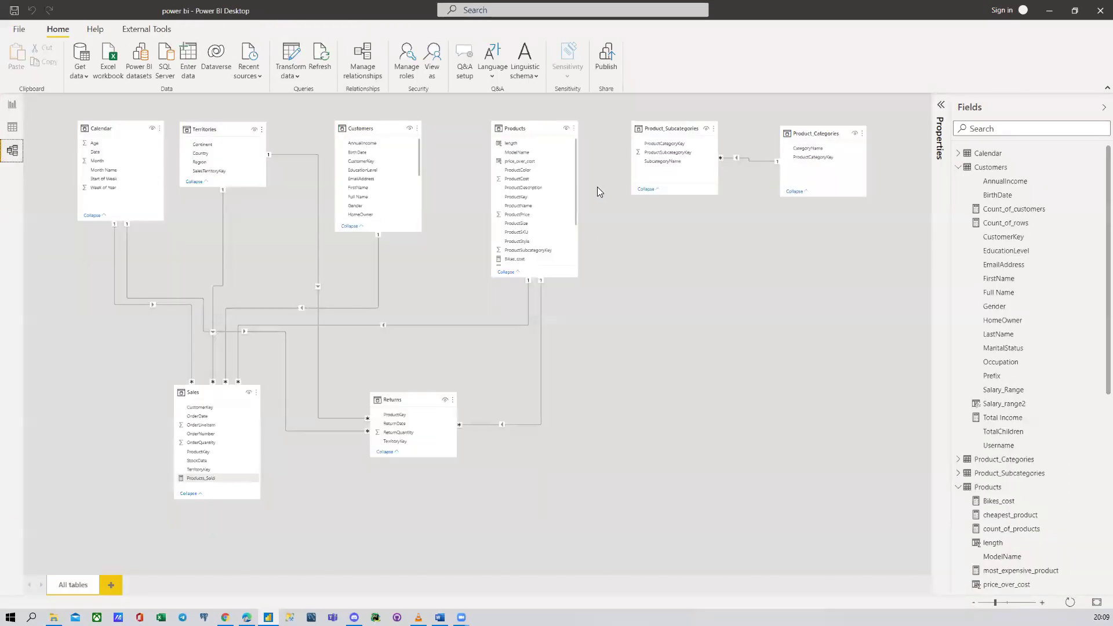
{"action": "scroll", "coordinate": [550, 224], "scroll_direction": "down", "scroll_amount": 3}
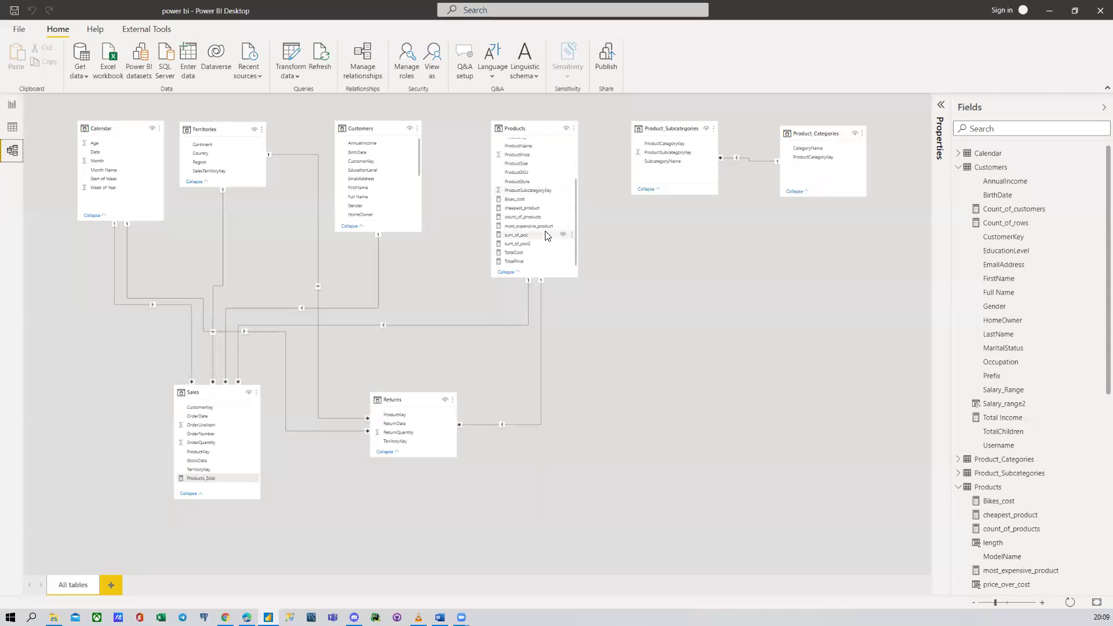
{"action": "left_click_drag", "start_coordinate": [538, 193], "coordinate": [671, 157]}
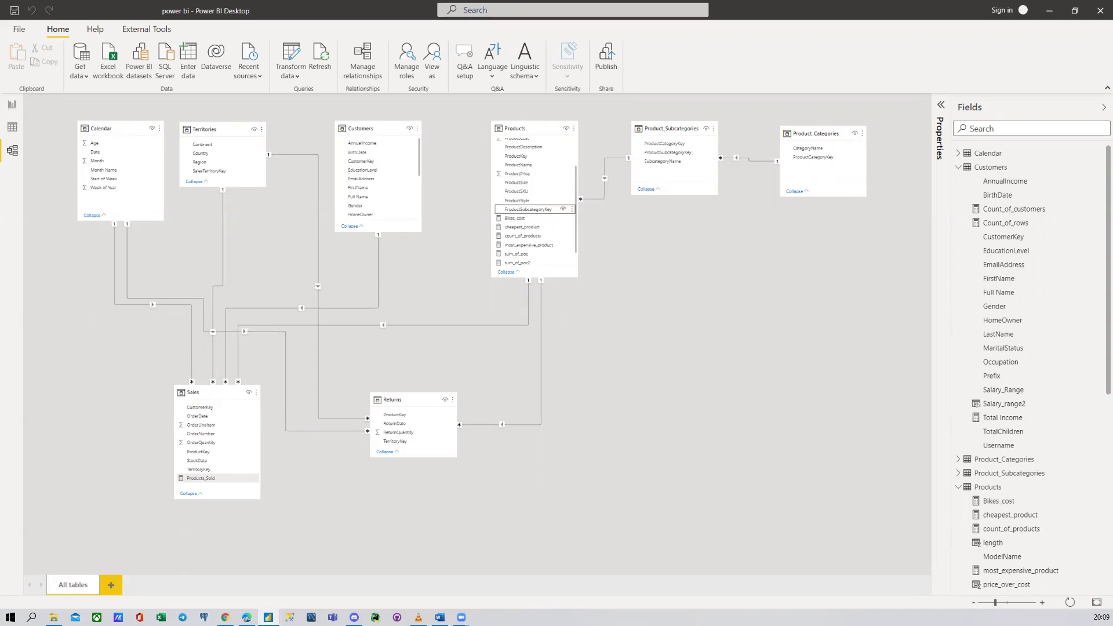
{"action": "left_click", "coordinate": [16, 109]}
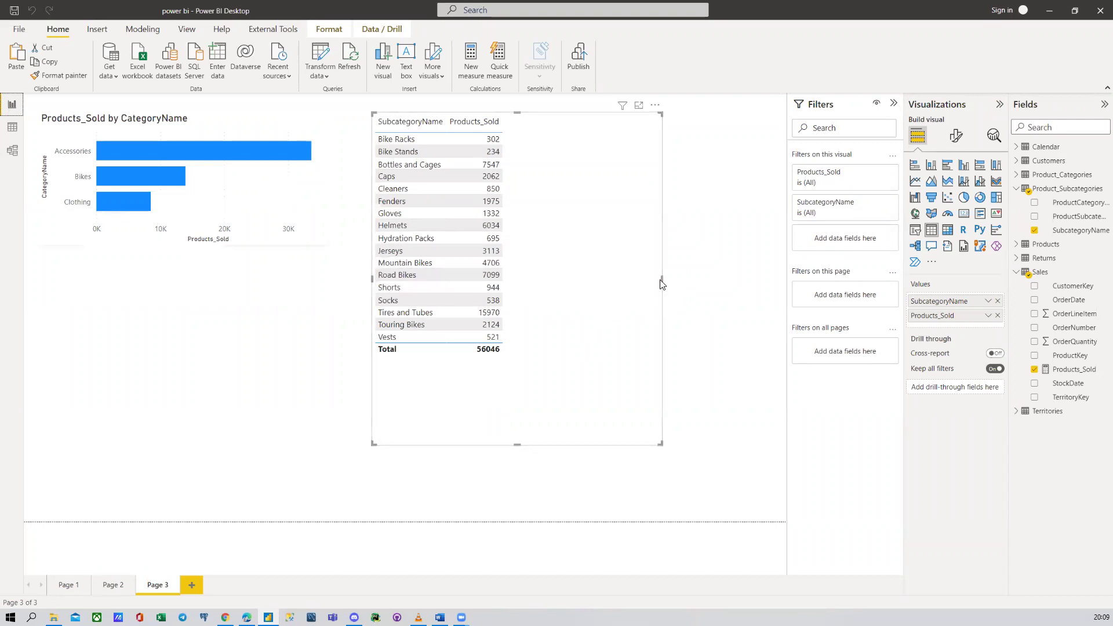
Step: Narrow the subcategory table visual so it fits more closely around its two columns, and show its formatting options
{"action": "mouse_move", "coordinate": [663, 284]}
{"action": "left_mouse_down"}
{"action": "mouse_move", "coordinate": [620, 284]}
{"action": "mouse_move", "coordinate": [652, 284]}
{"action": "left_mouse_up"}
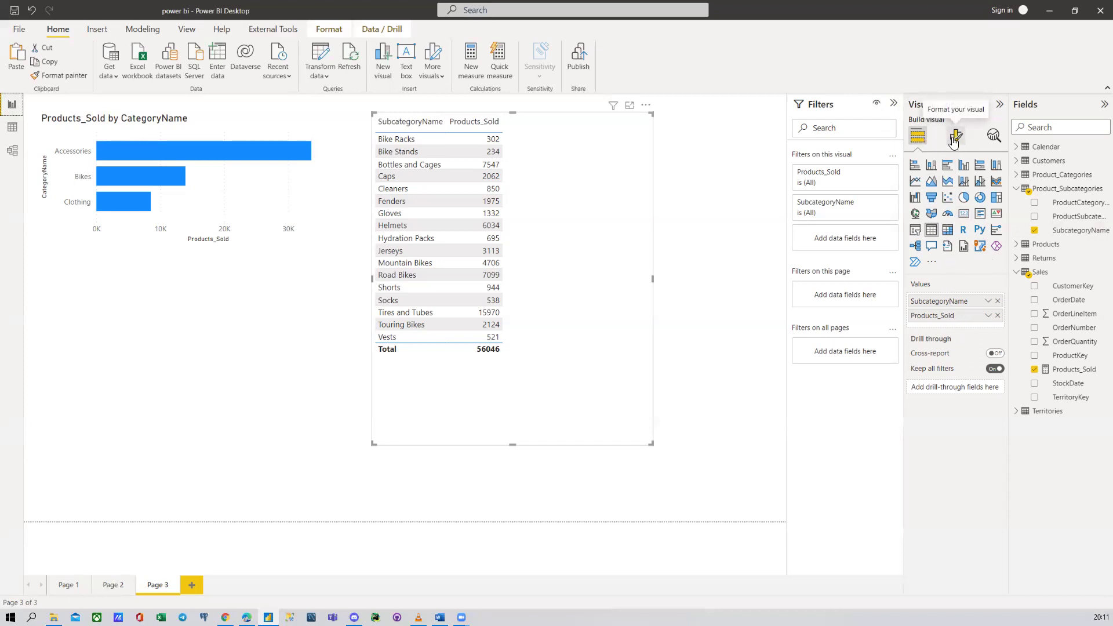
{"action": "left_click", "coordinate": [955, 137]}
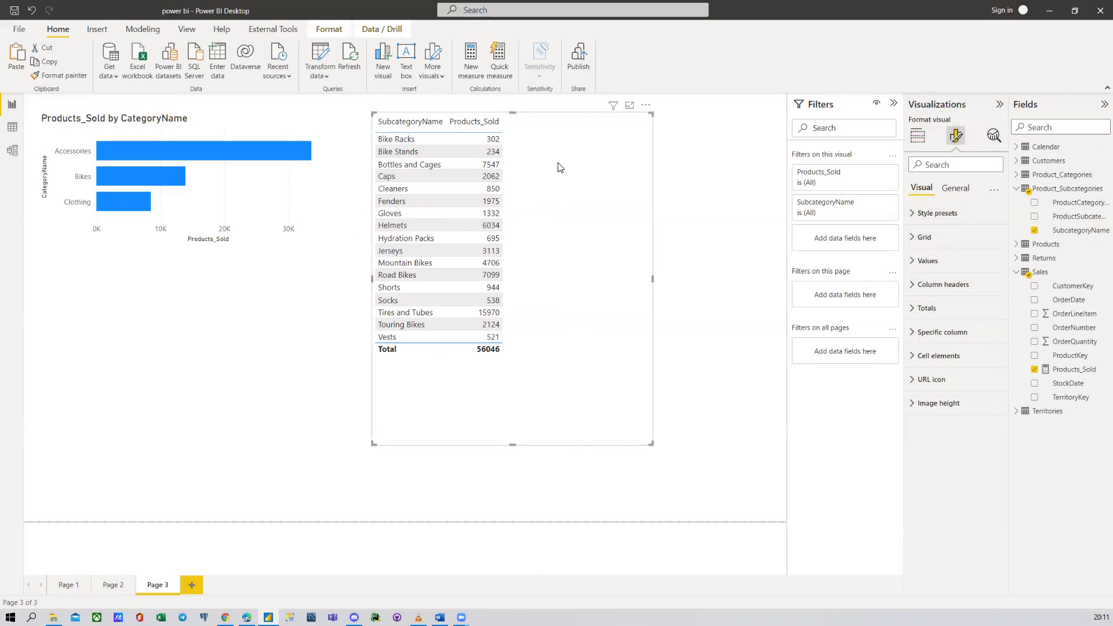
{"action": "left_click_drag", "start_coordinate": [652, 279], "coordinate": [580, 279]}
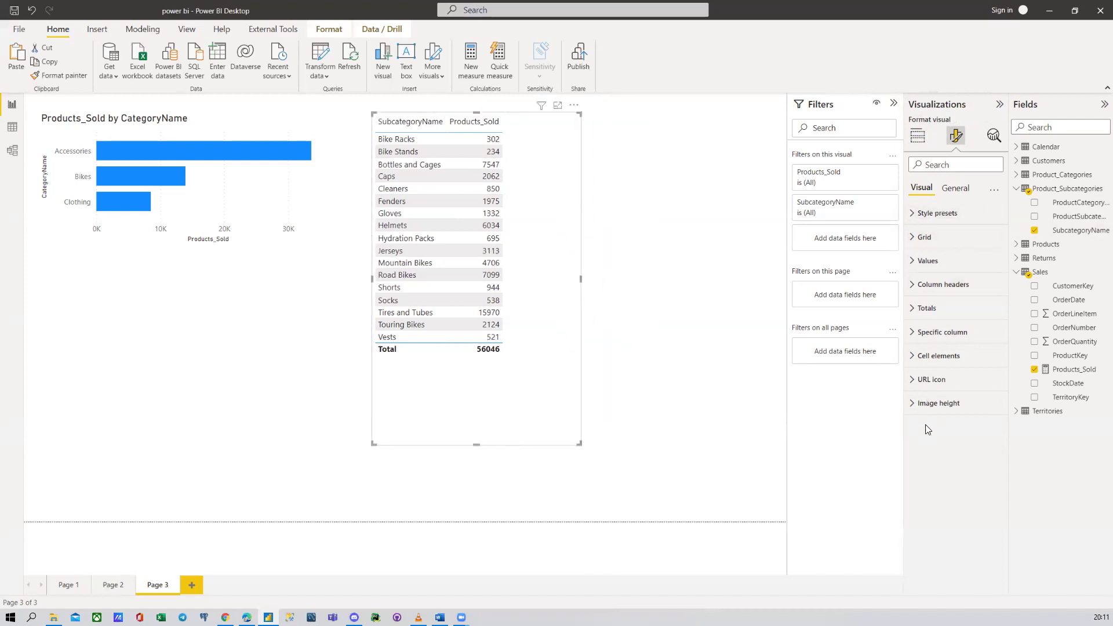
Step: Examine the subcategory table's general options and its grid, values, column header and specific column formatting settings
{"action": "left_click", "coordinate": [246, 116]}
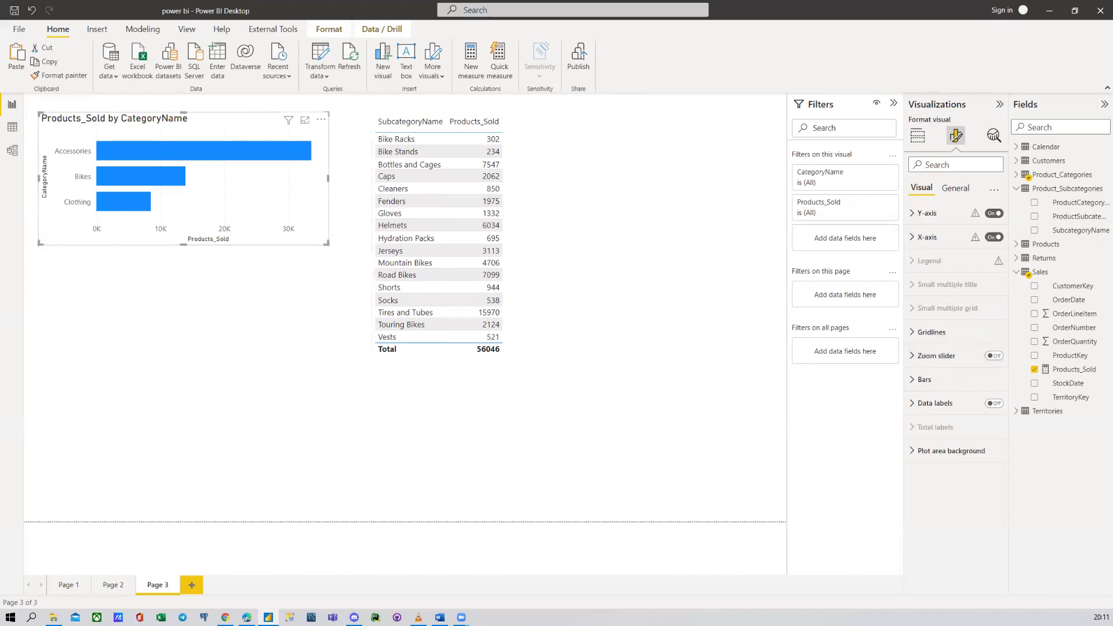
{"action": "left_click", "coordinate": [576, 168]}
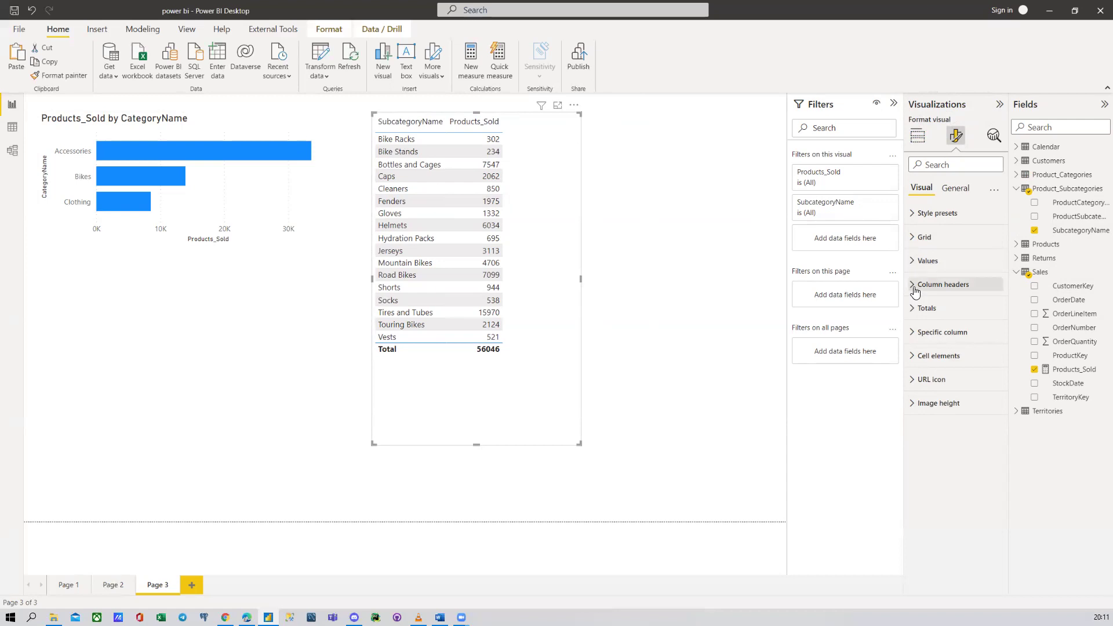
{"action": "left_click", "coordinate": [954, 189]}
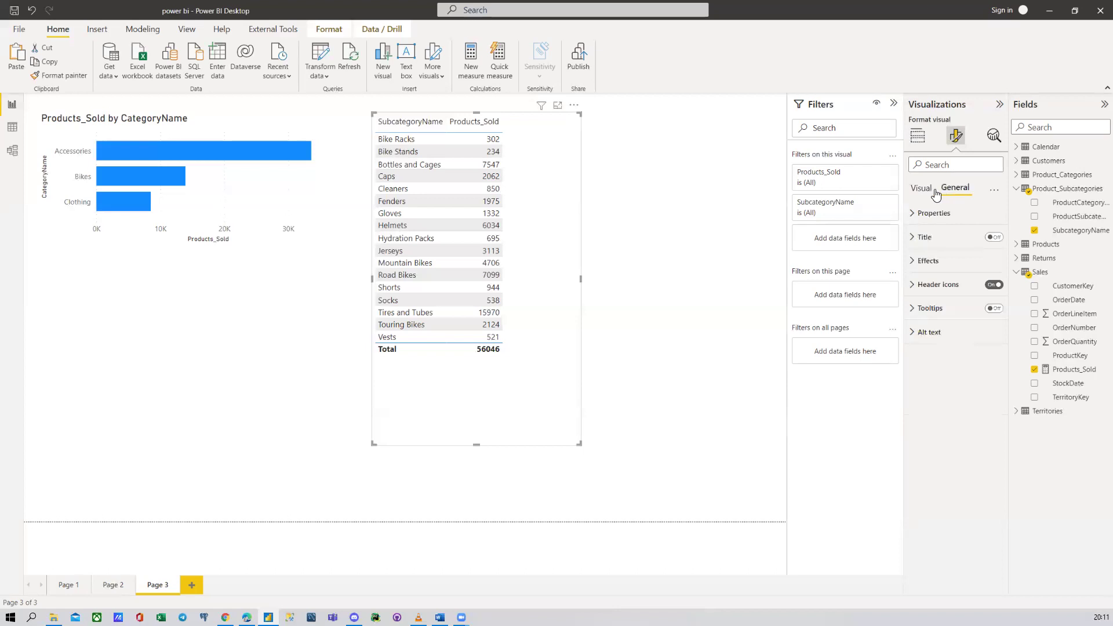
{"action": "left_click", "coordinate": [923, 189]}
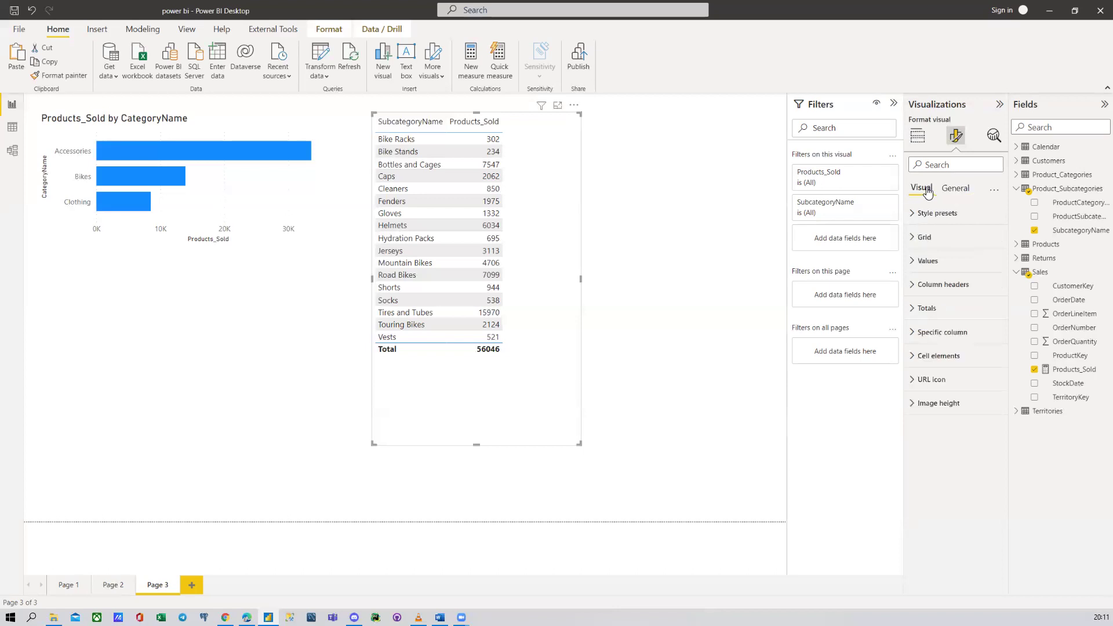
{"action": "left_click", "coordinate": [925, 237]}
{"action": "left_click", "coordinate": [925, 237]}
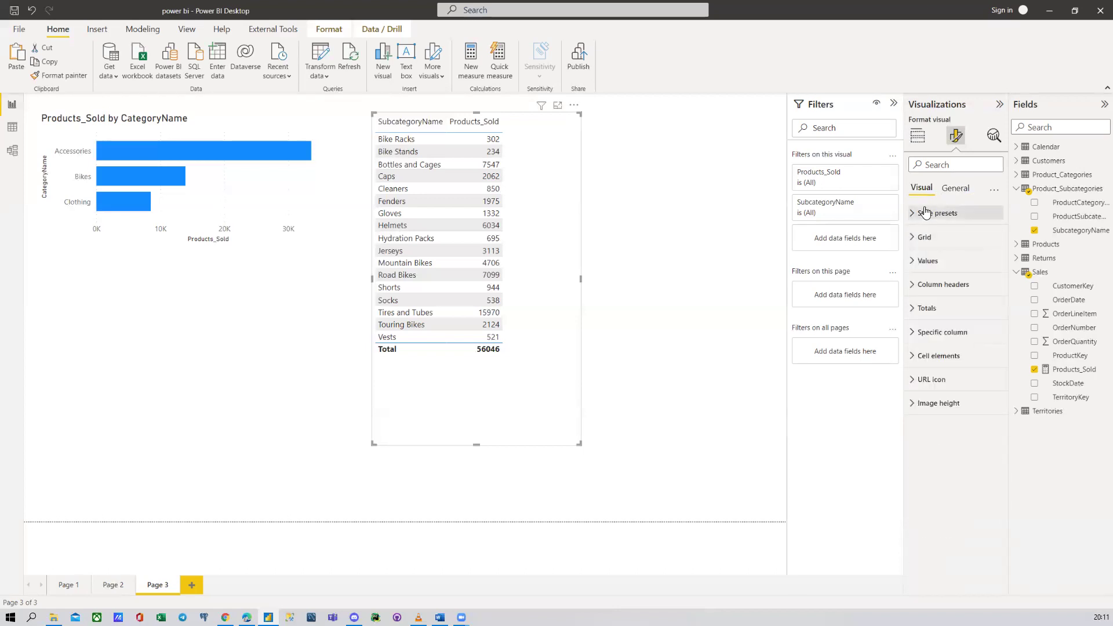
{"action": "left_click", "coordinate": [929, 268]}
{"action": "left_click", "coordinate": [929, 268]}
{"action": "left_click", "coordinate": [931, 288]}
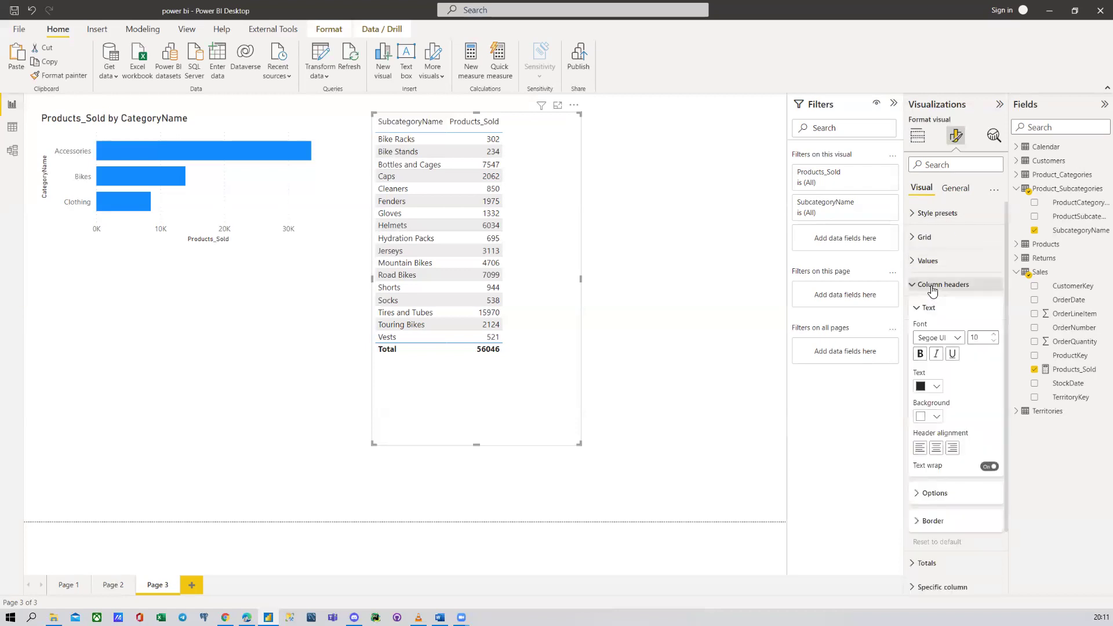
{"action": "left_click", "coordinate": [931, 285]}
{"action": "left_click", "coordinate": [933, 333]}
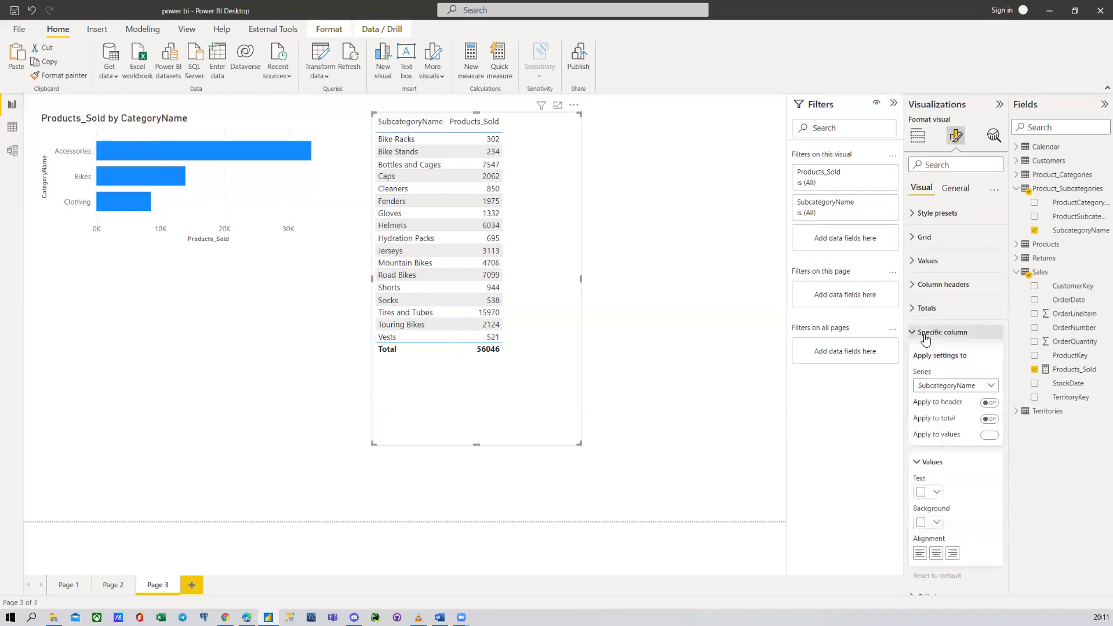
{"action": "scroll", "coordinate": [933, 335], "scroll_direction": "down", "scroll_amount": 1}
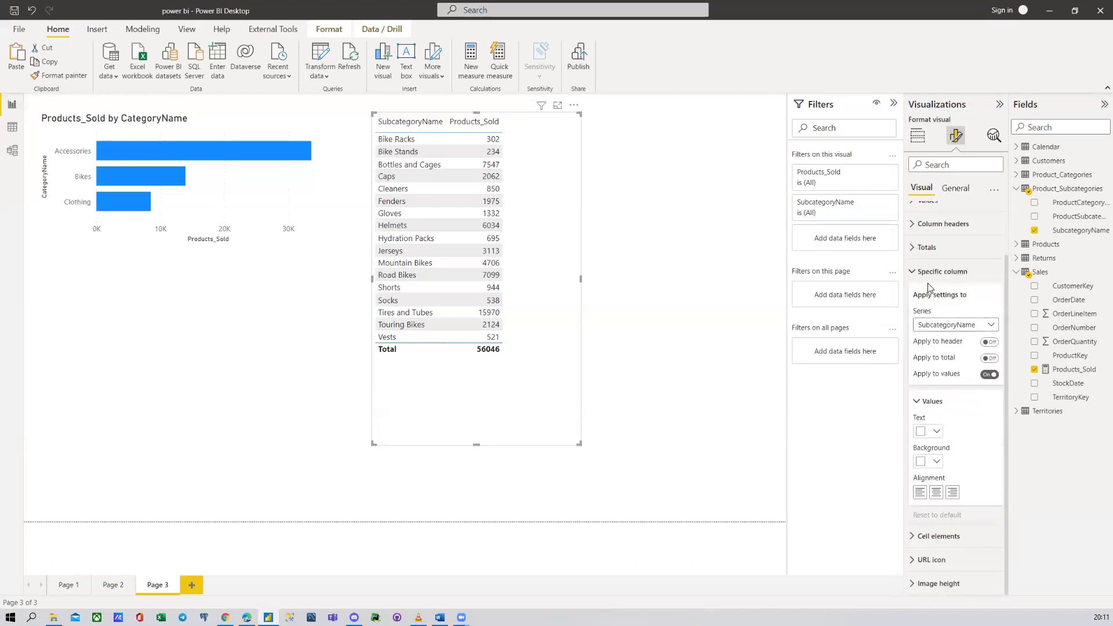
{"action": "left_click", "coordinate": [931, 272]}
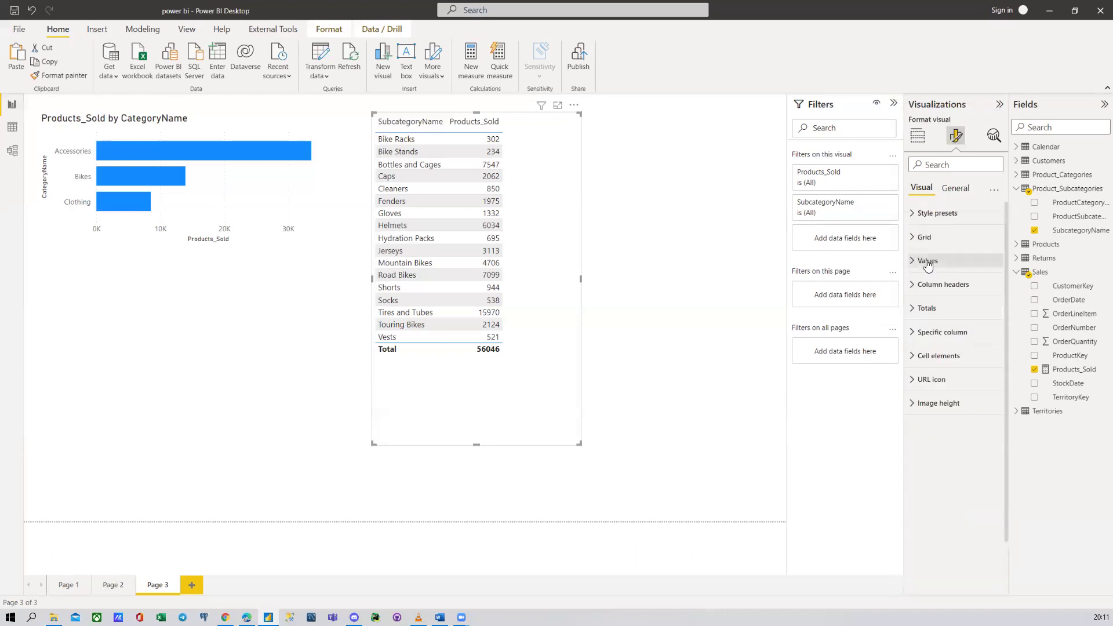
Step: Turn the subcategory table's totals row off and back on
{"action": "left_click", "coordinate": [924, 311]}
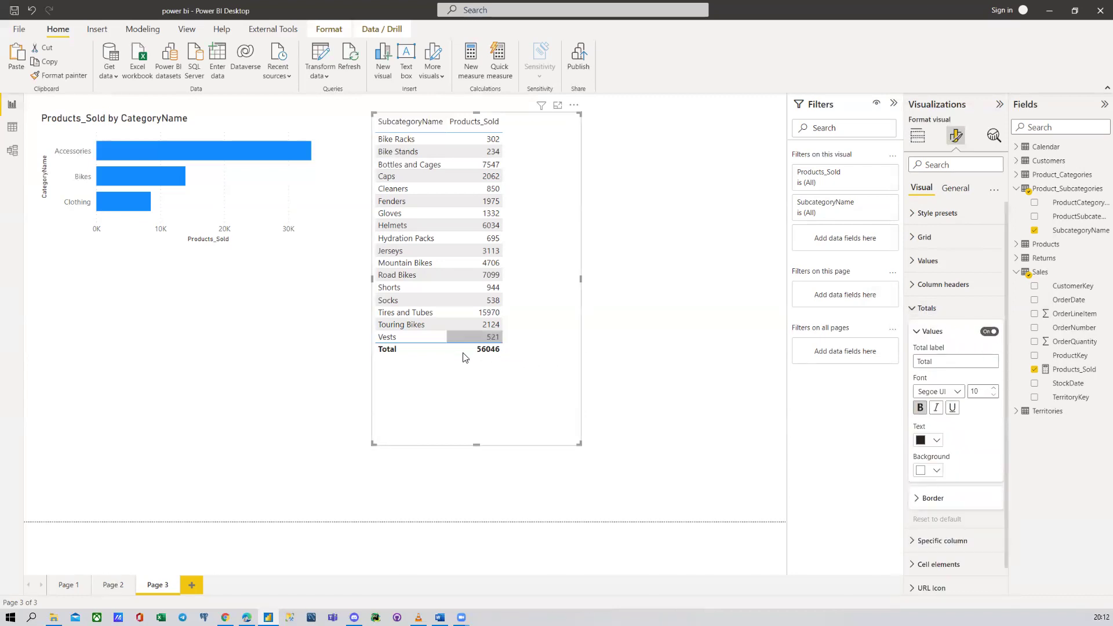
{"action": "left_click", "coordinate": [992, 334]}
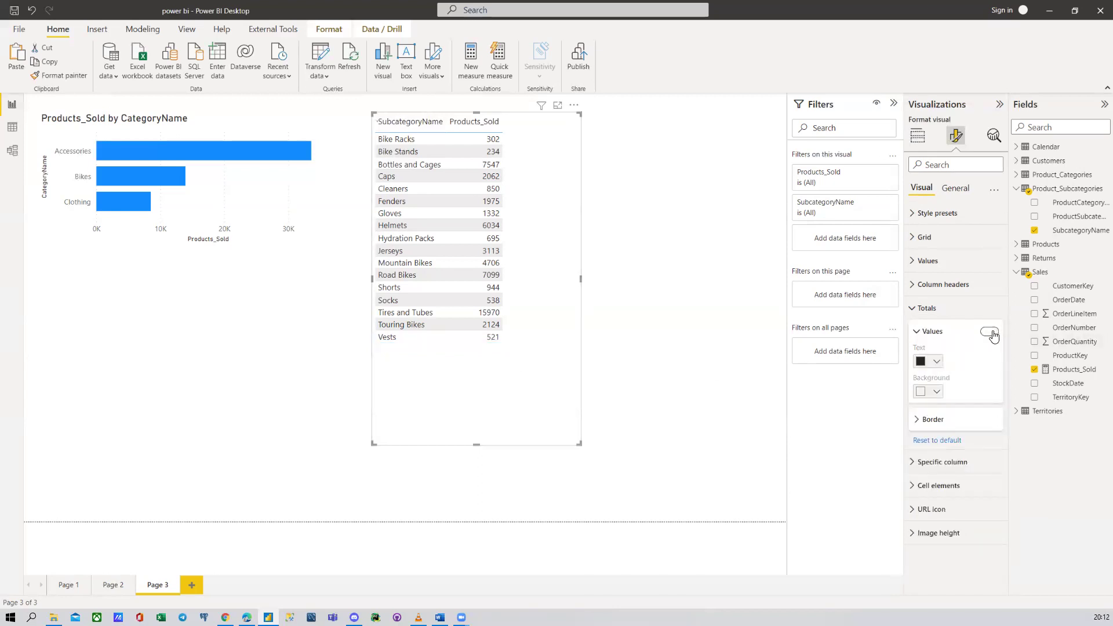
{"action": "left_click", "coordinate": [989, 332]}
{"action": "left_click", "coordinate": [954, 332]}
Step: Switch the subcategory table's specific column settings to the Products_Sold series and review the header, total and value options
{"action": "left_click", "coordinate": [949, 401]}
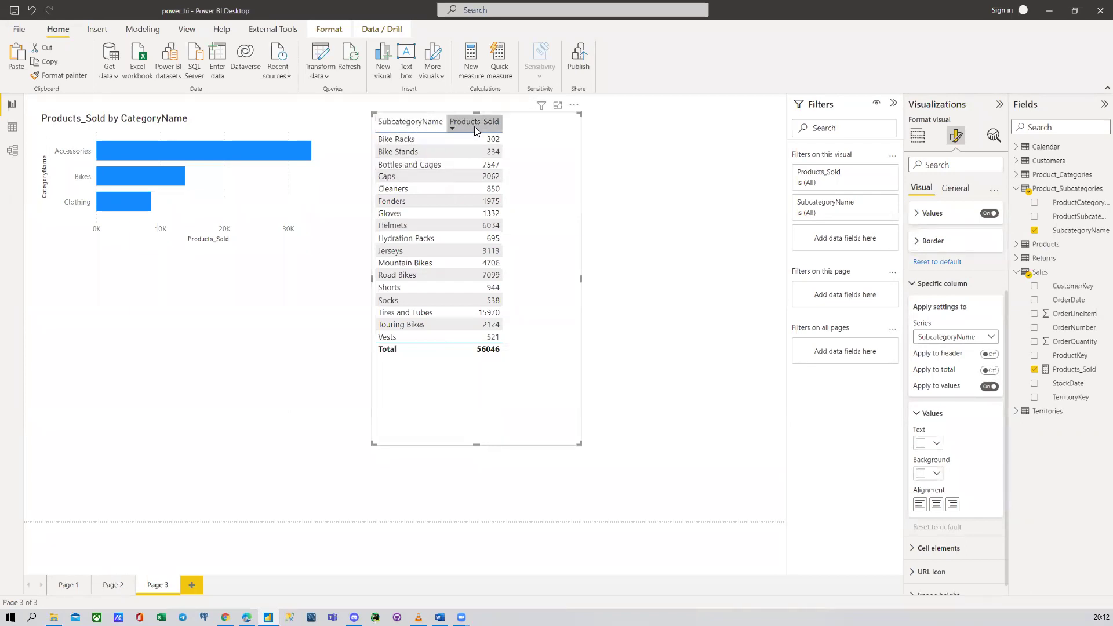
{"action": "left_click", "coordinate": [947, 338]}
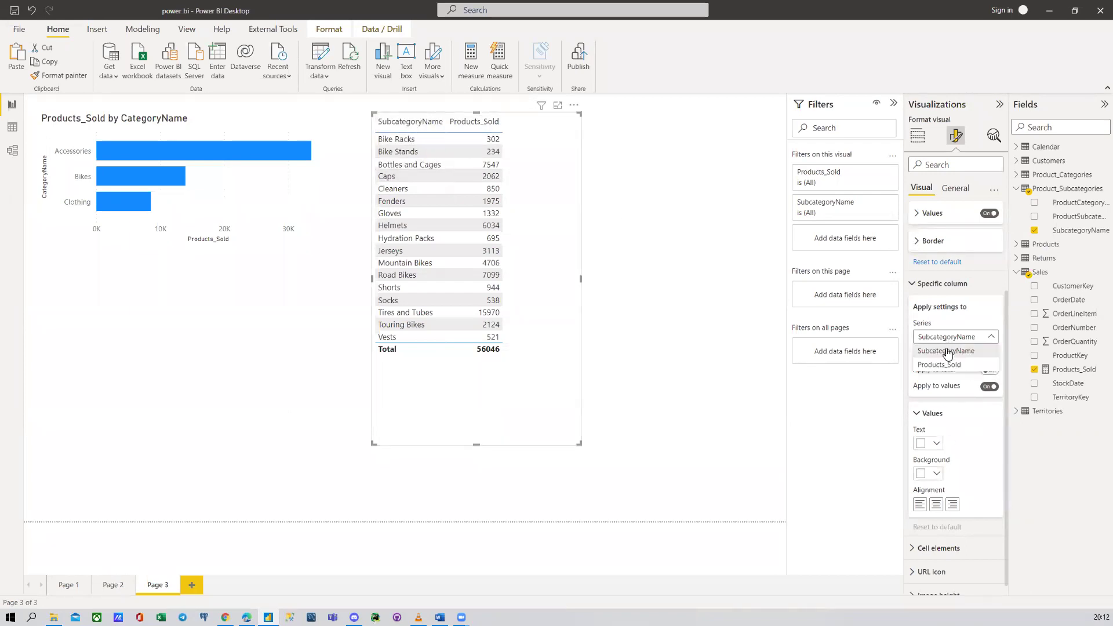
{"action": "left_click", "coordinate": [946, 365]}
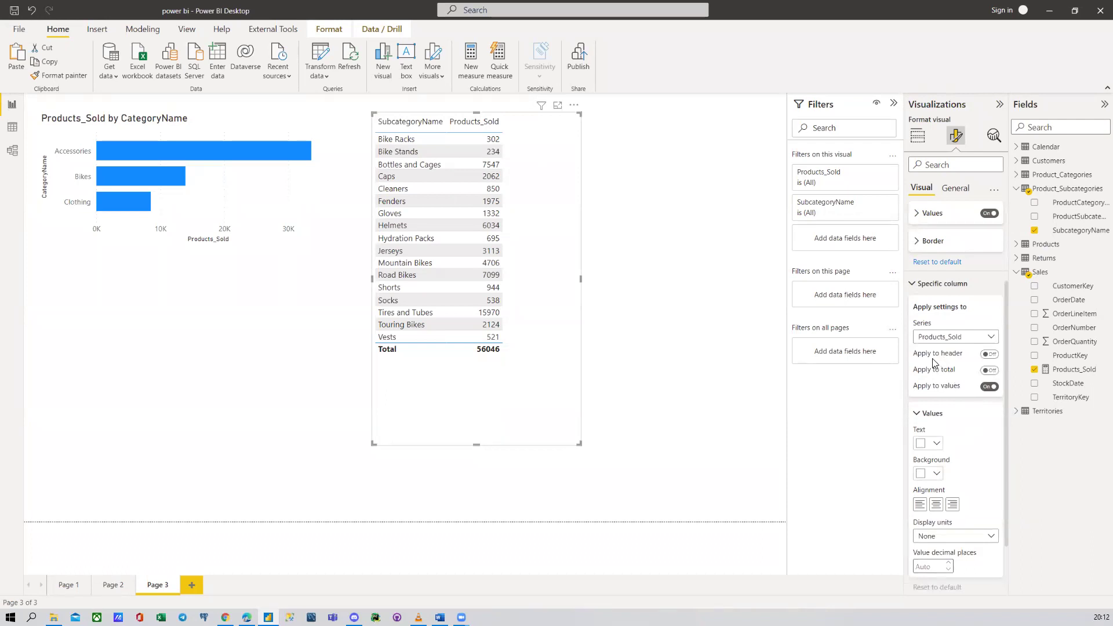
{"action": "left_click", "coordinate": [989, 355]}
{"action": "left_click", "coordinate": [946, 338]}
{"action": "left_click", "coordinate": [946, 338]}
{"action": "left_click", "coordinate": [935, 283]}
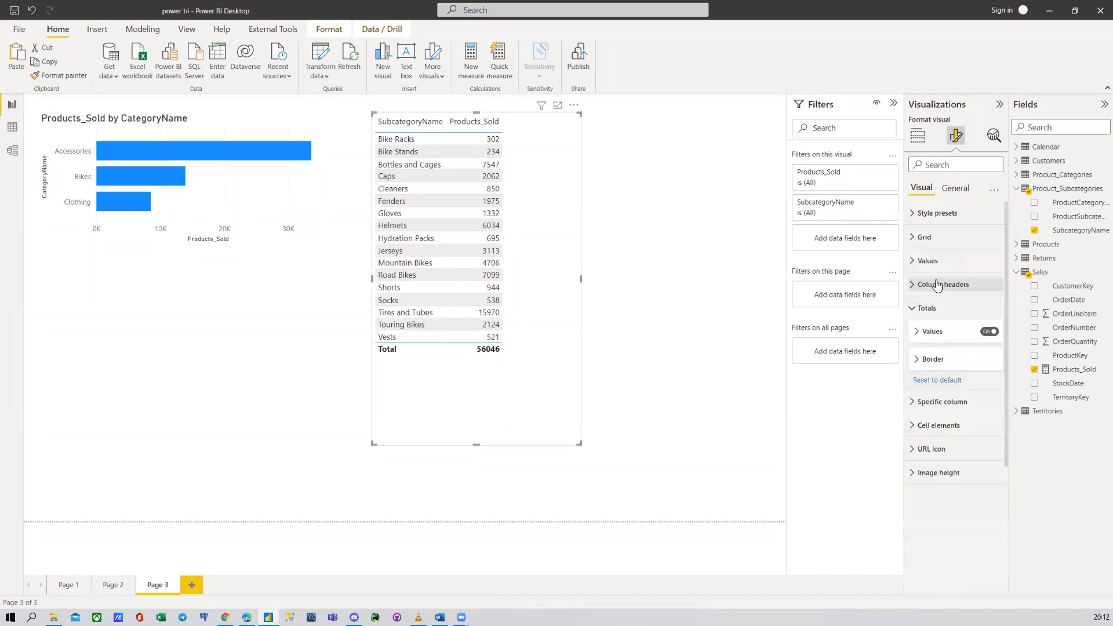
{"action": "left_click", "coordinate": [945, 401]}
{"action": "scroll", "coordinate": [951, 376], "scroll_direction": "down", "scroll_amount": 2}
{"action": "left_click", "coordinate": [935, 283]}
{"action": "left_click", "coordinate": [939, 408]}
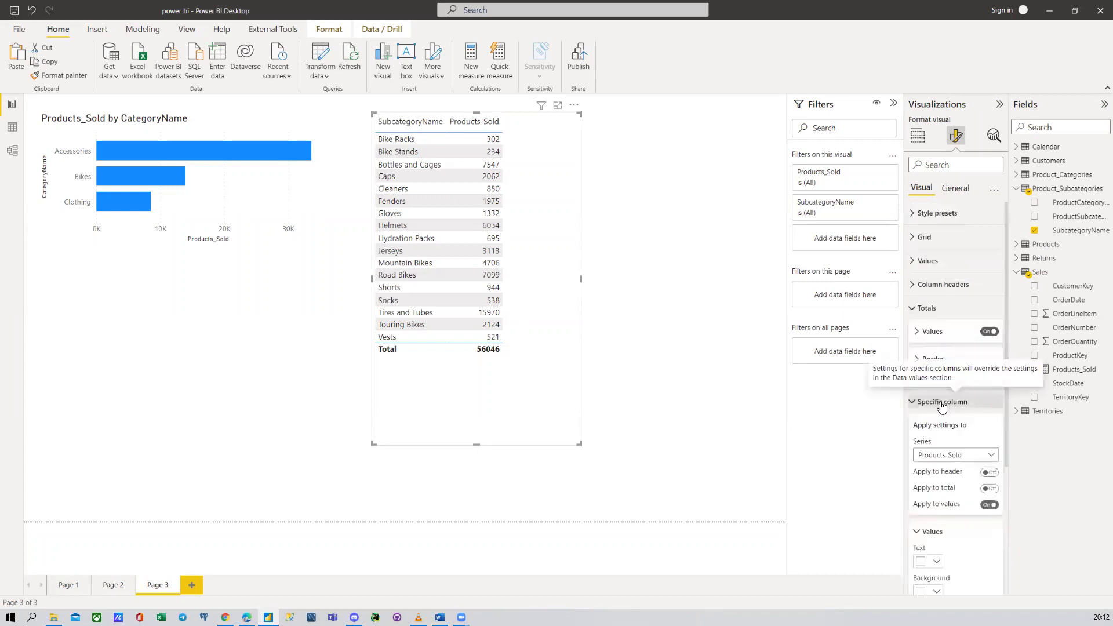
{"action": "left_click", "coordinate": [939, 405]}
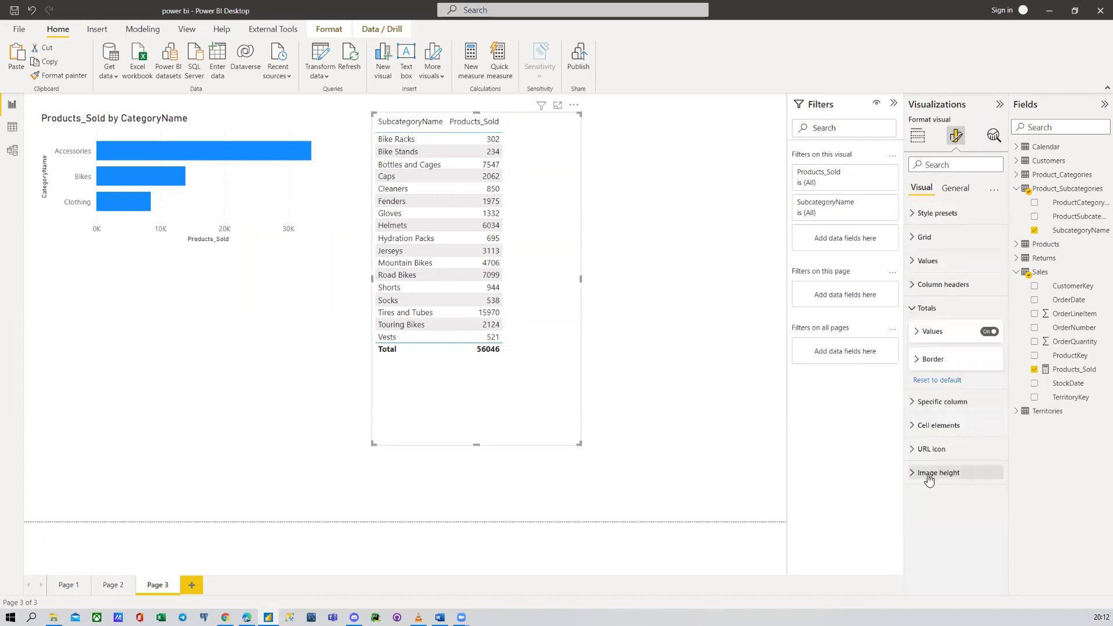
Step: Look through the table's grid, general, values, style preset and image height options for a suitable formatting setting
{"action": "left_click", "coordinate": [937, 238]}
{"action": "left_click", "coordinate": [937, 238]}
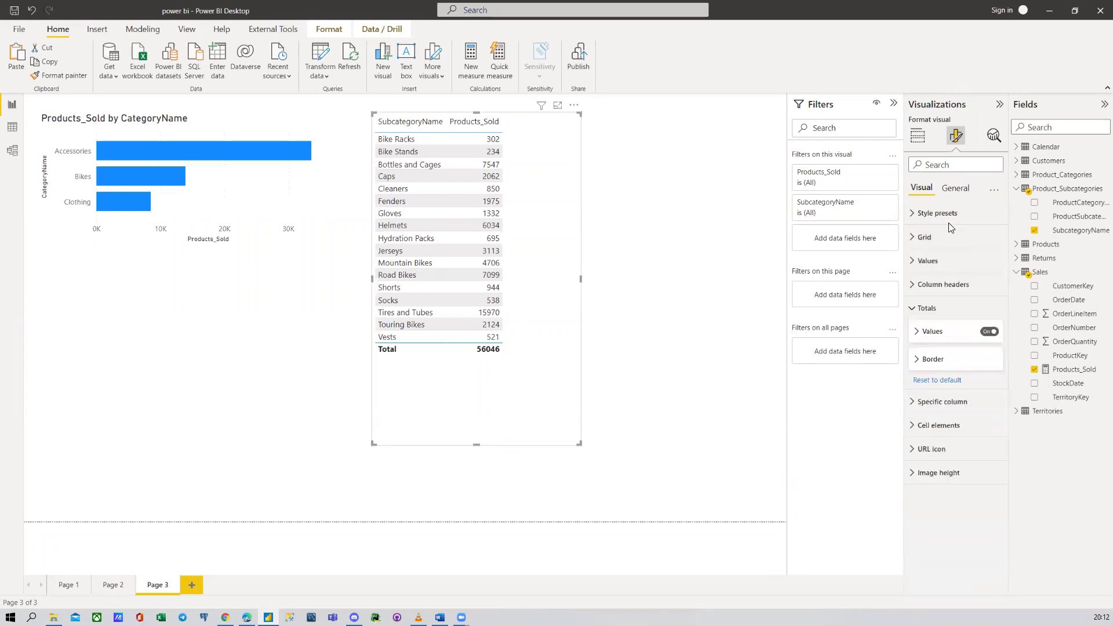
{"action": "left_click", "coordinate": [956, 188]}
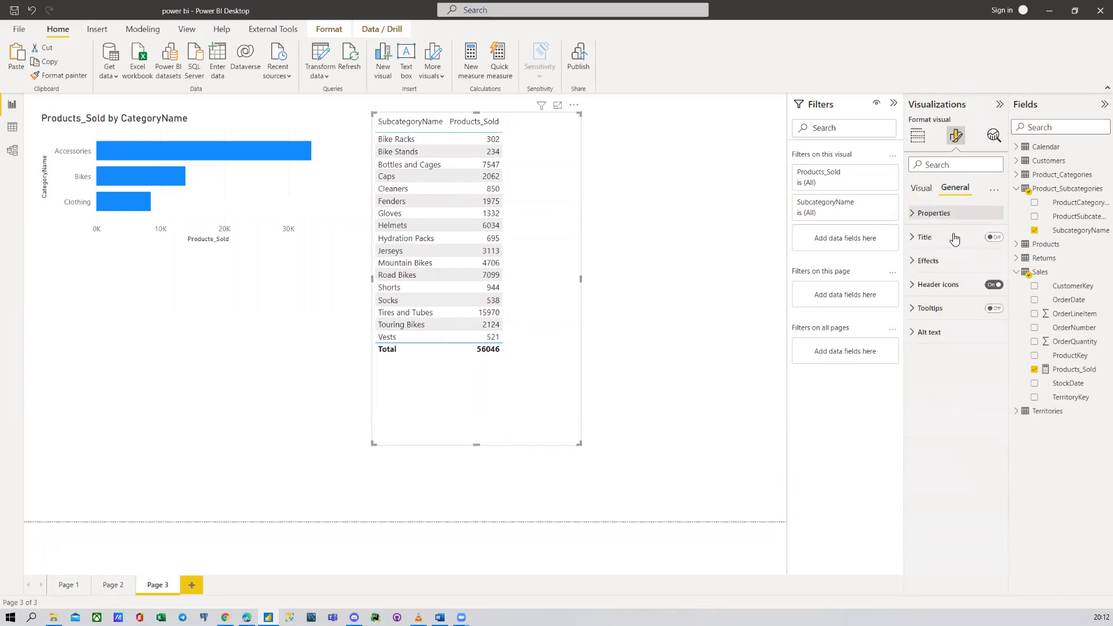
{"action": "left_click", "coordinate": [921, 188]}
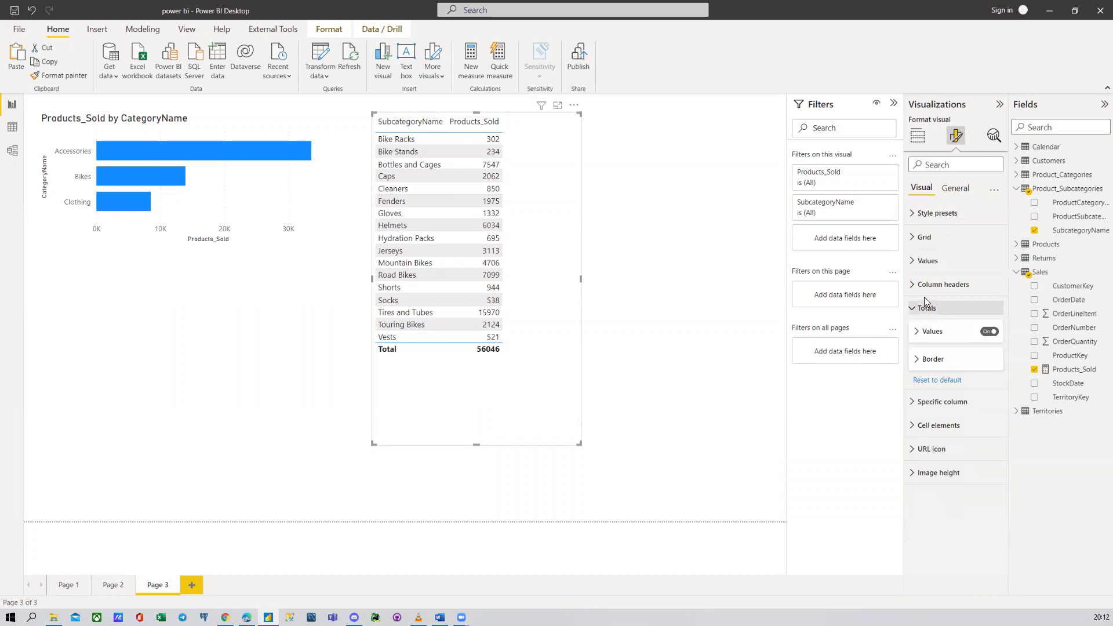
{"action": "left_click", "coordinate": [927, 264]}
{"action": "scroll", "coordinate": [928, 267], "scroll_direction": "down", "scroll_amount": 2}
{"action": "scroll", "coordinate": [929, 264], "scroll_direction": "up", "scroll_amount": 2}
{"action": "left_click", "coordinate": [928, 262]}
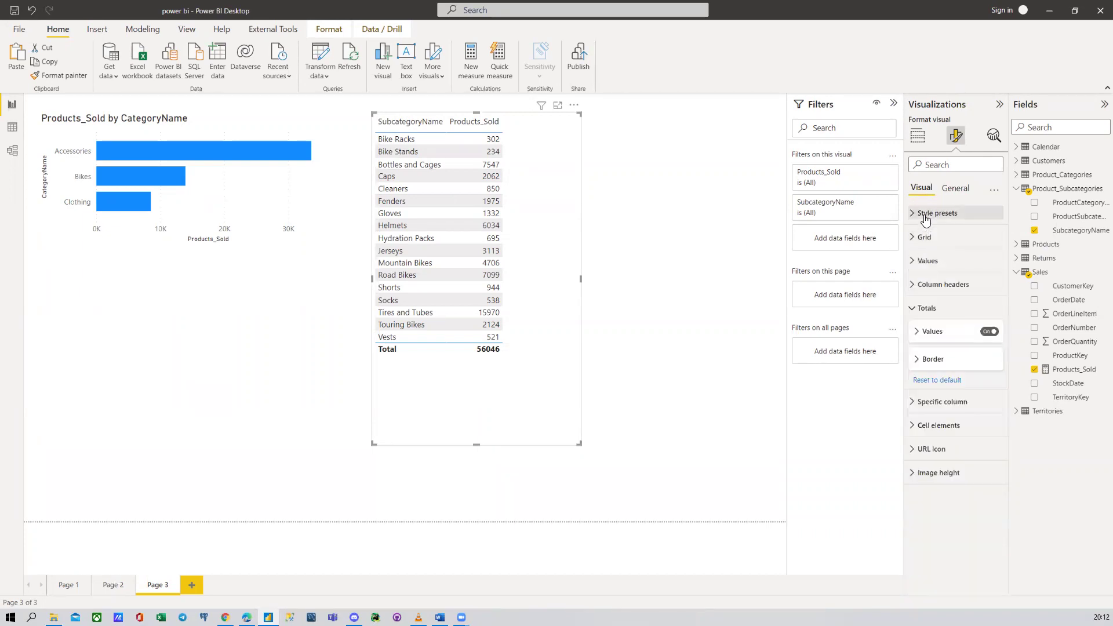
{"action": "left_click", "coordinate": [925, 214]}
{"action": "left_click", "coordinate": [925, 214]}
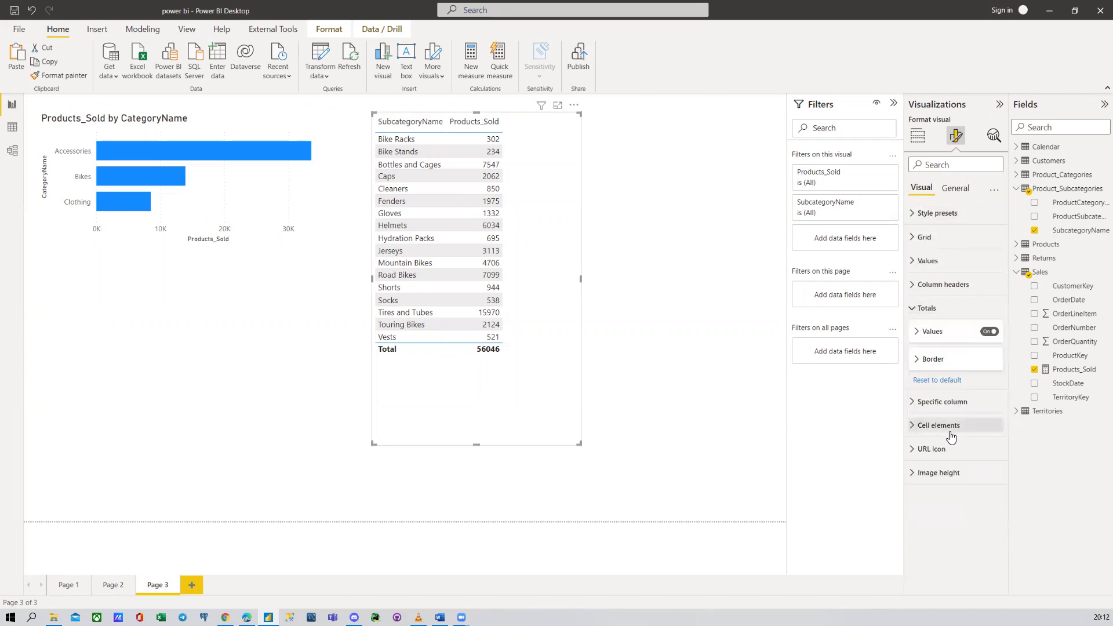
{"action": "left_click", "coordinate": [931, 473]}
{"action": "left_click", "coordinate": [932, 474]}
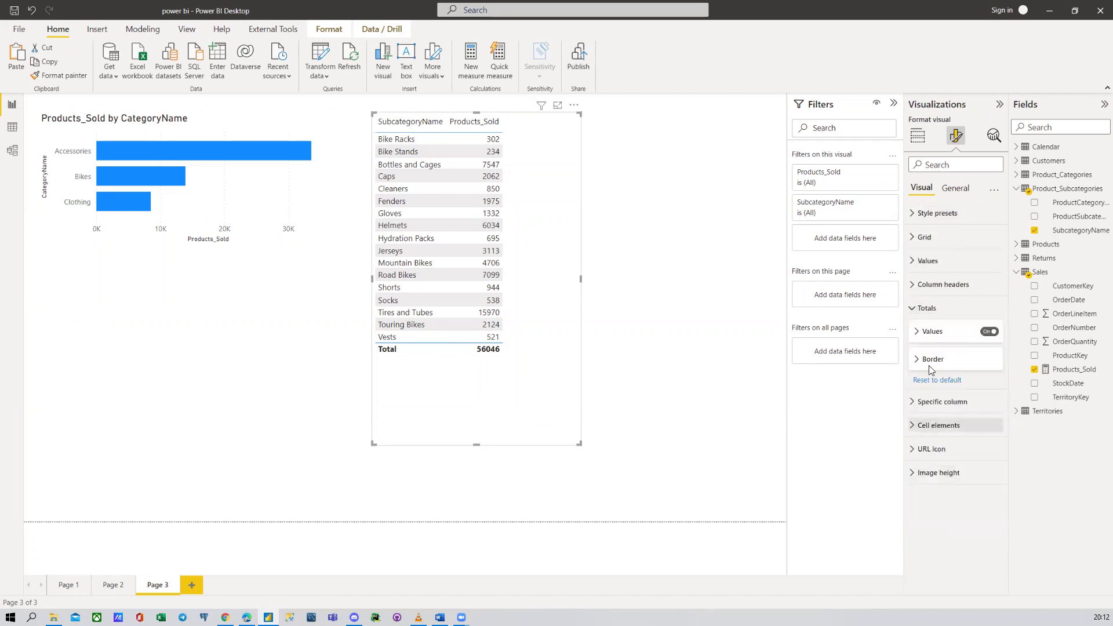
Step: Review the table's totals, column header, values, horizontal gridline and style preset settings
{"action": "left_click", "coordinate": [918, 332]}
{"action": "left_click", "coordinate": [918, 332]}
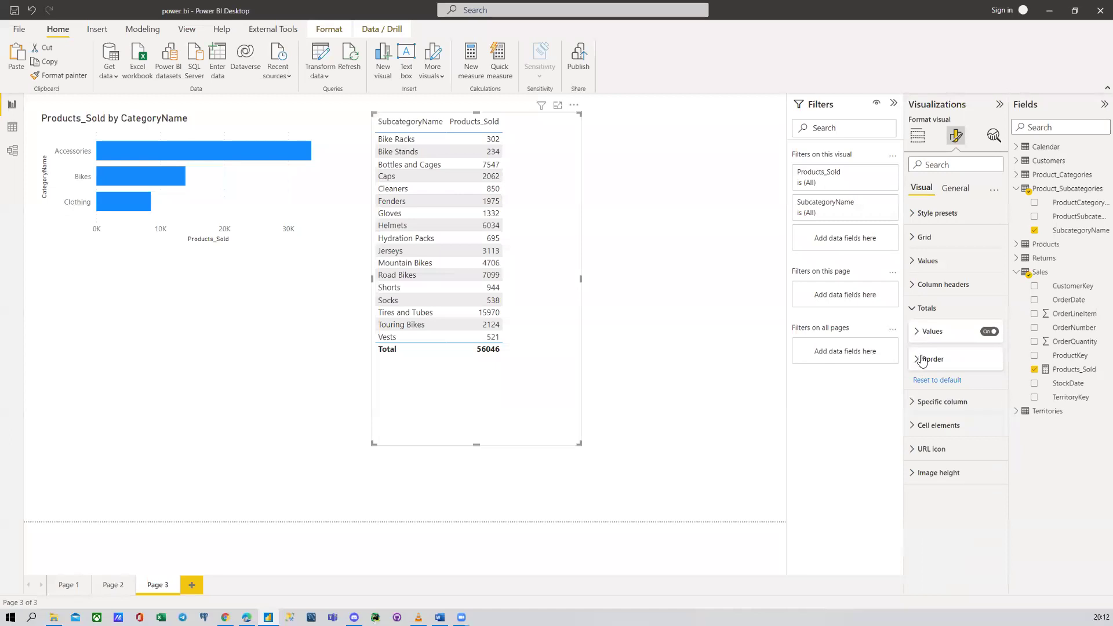
{"action": "left_click", "coordinate": [919, 308]}
{"action": "left_click", "coordinate": [919, 285]}
{"action": "left_click", "coordinate": [920, 284]}
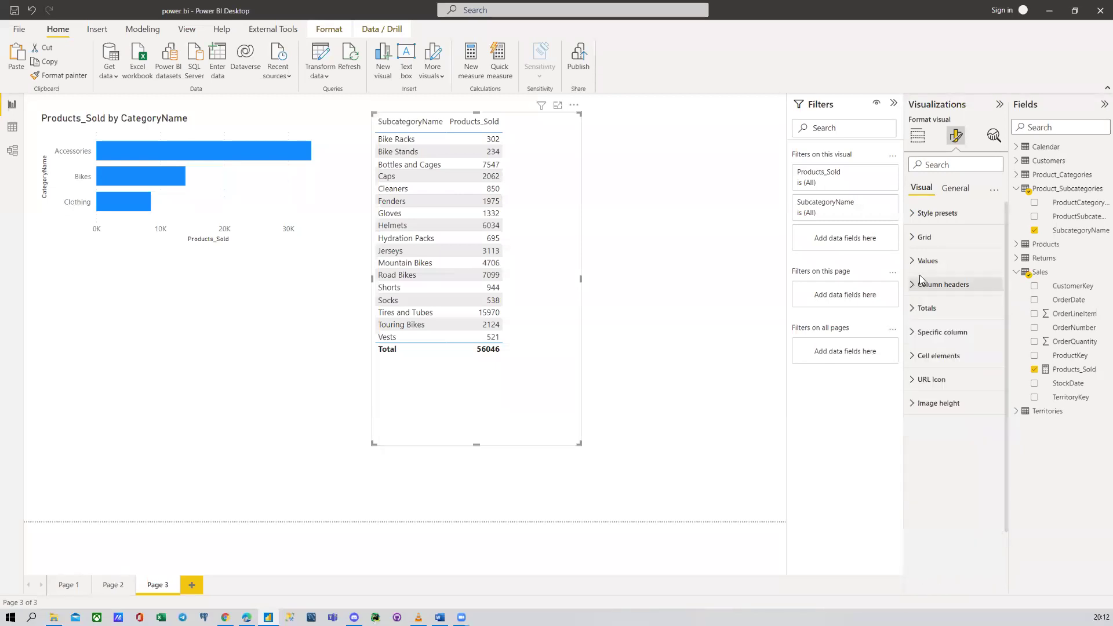
{"action": "left_click", "coordinate": [923, 261]}
{"action": "left_click", "coordinate": [922, 261]}
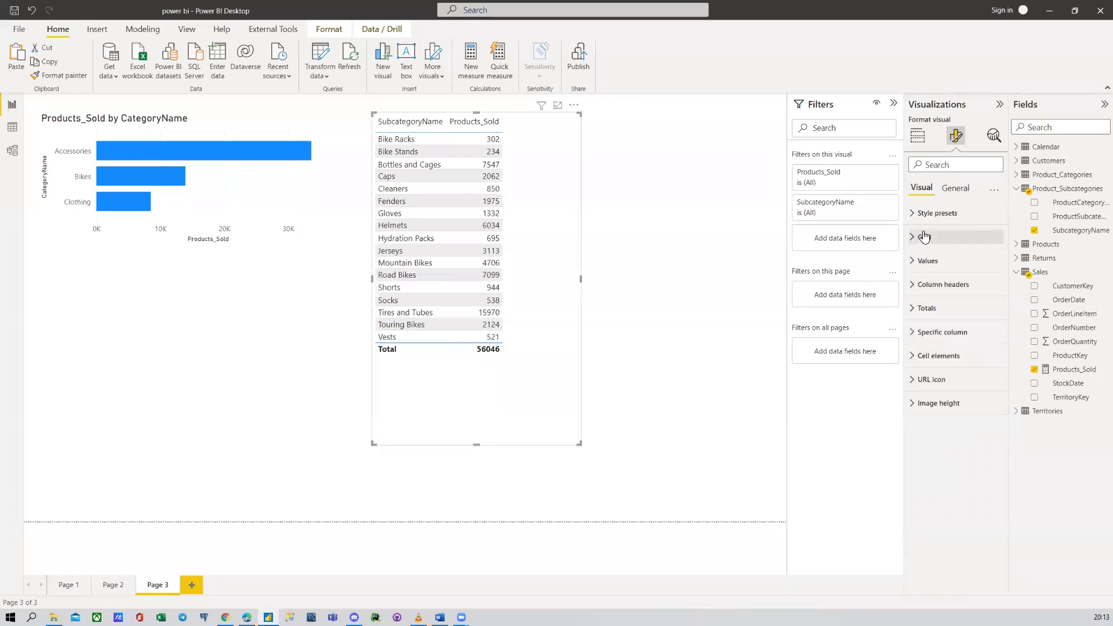
{"action": "left_click", "coordinate": [924, 237]}
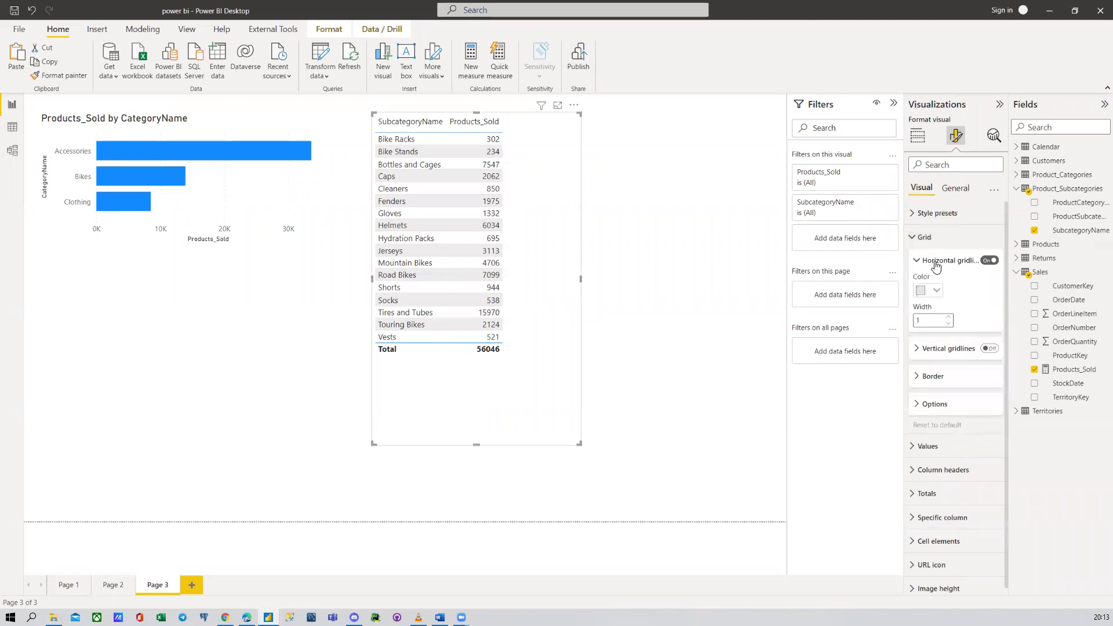
{"action": "left_click", "coordinate": [916, 240]}
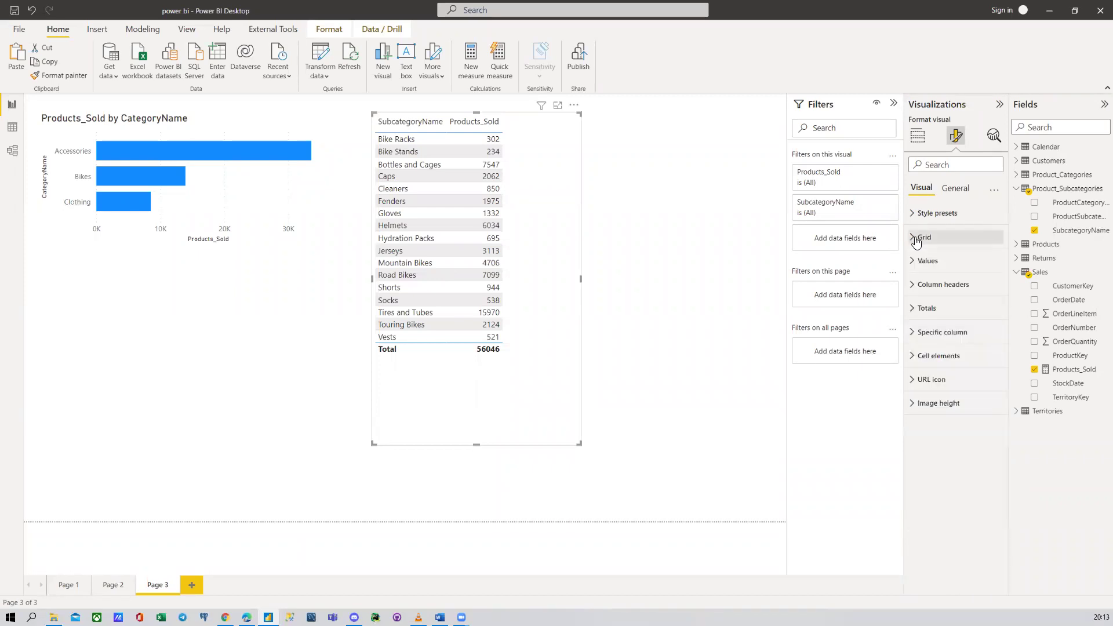
{"action": "left_click", "coordinate": [921, 218]}
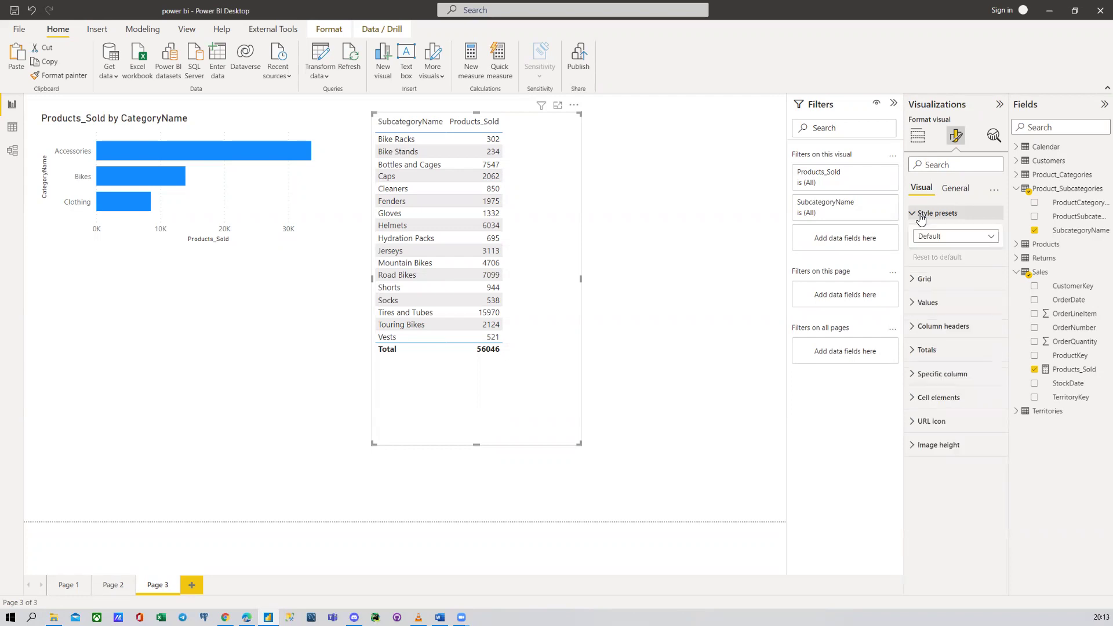
{"action": "left_click", "coordinate": [921, 215]}
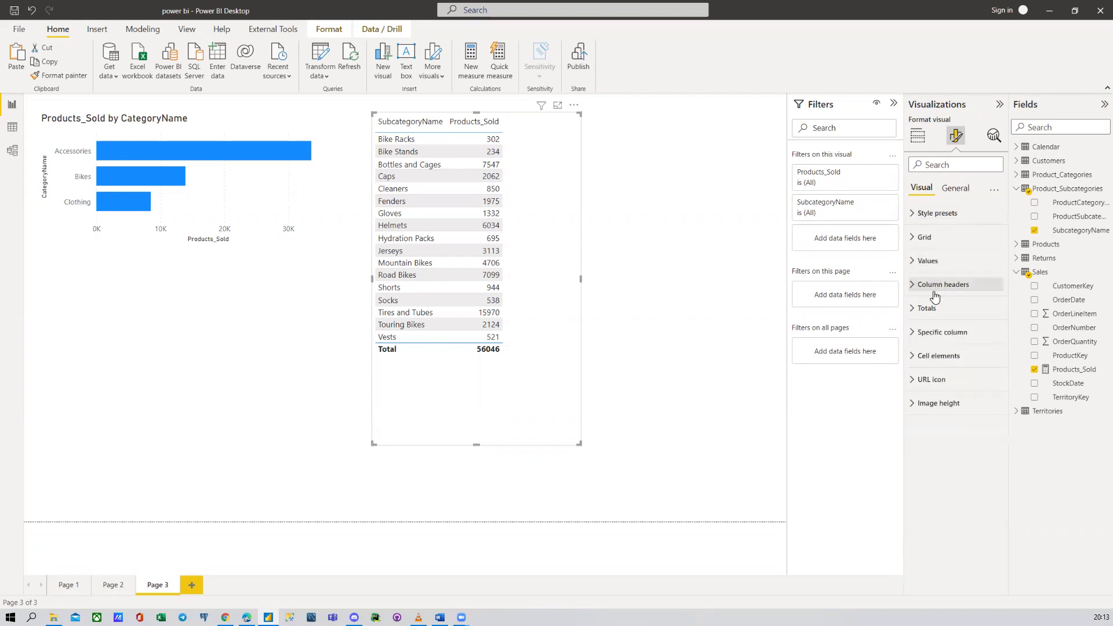
Step: Check the table's specific column and cell element options, view the available style presets, and show the gridline settings
{"action": "left_click", "coordinate": [920, 333]}
{"action": "left_click", "coordinate": [920, 334]}
{"action": "left_click", "coordinate": [920, 334]}
{"action": "left_click", "coordinate": [920, 334]}
{"action": "left_click", "coordinate": [919, 359]}
{"action": "left_click", "coordinate": [919, 360]}
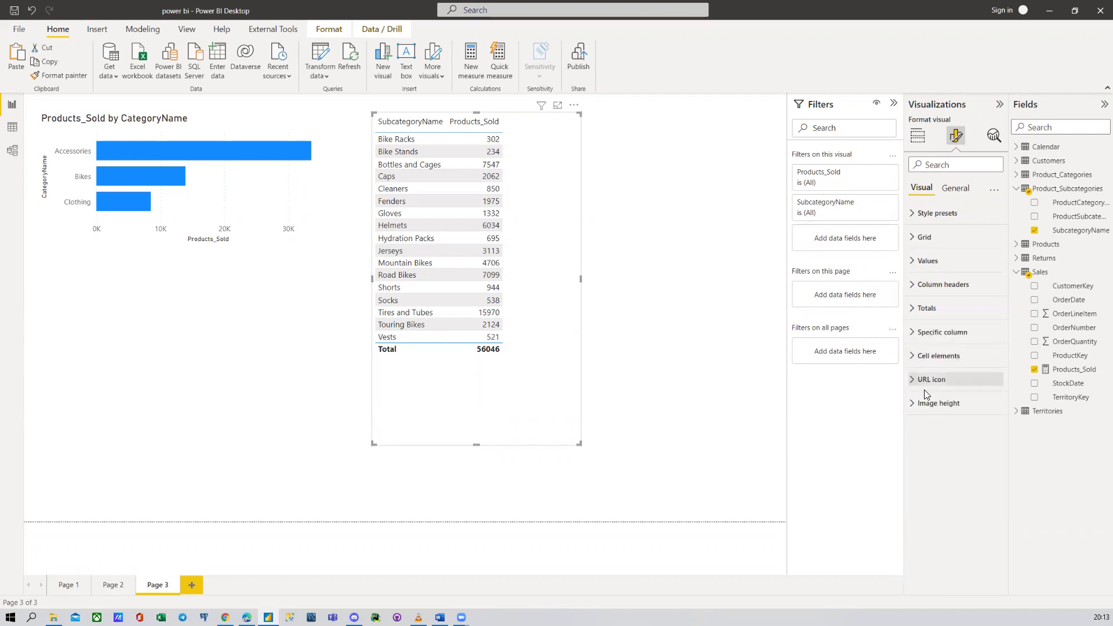
{"action": "left_click", "coordinate": [955, 188]}
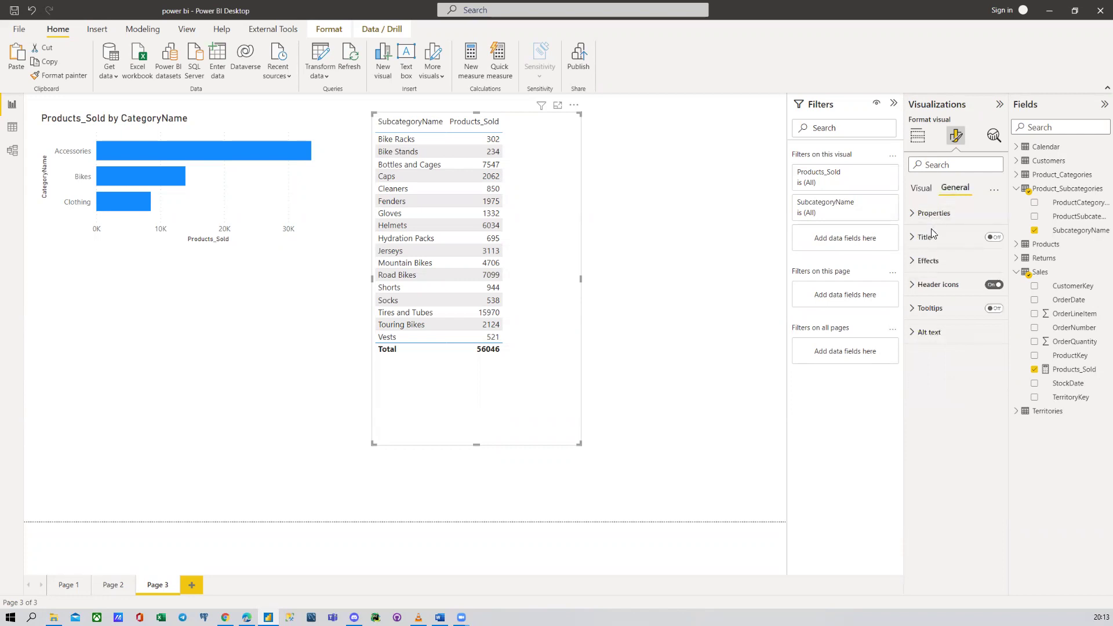
{"action": "left_click", "coordinate": [927, 189]}
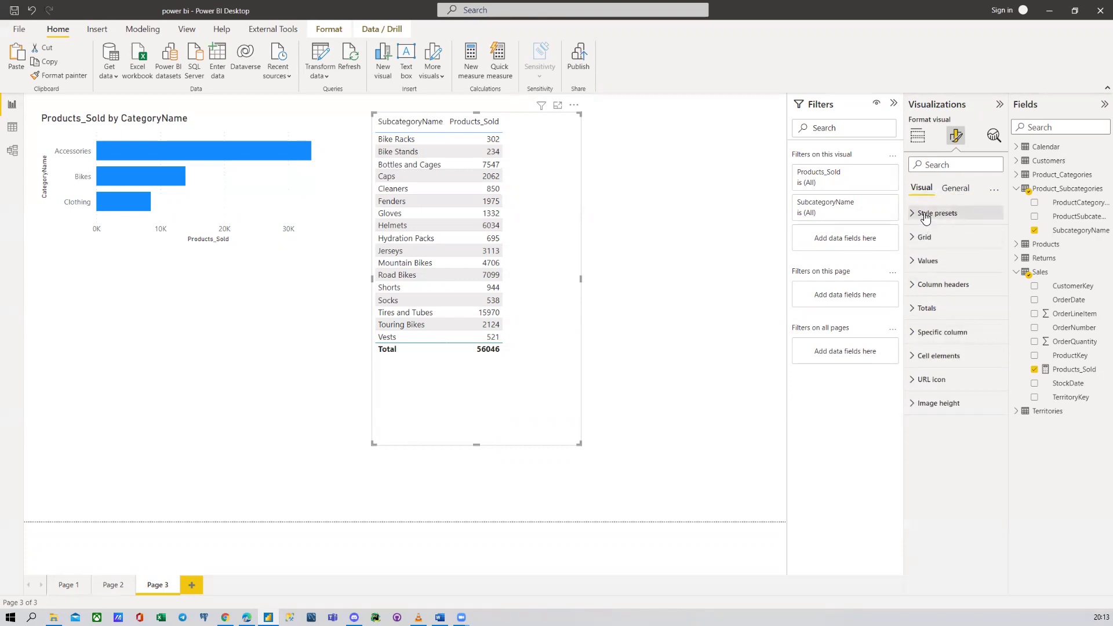
{"action": "left_click", "coordinate": [933, 213]}
{"action": "left_click", "coordinate": [938, 239]}
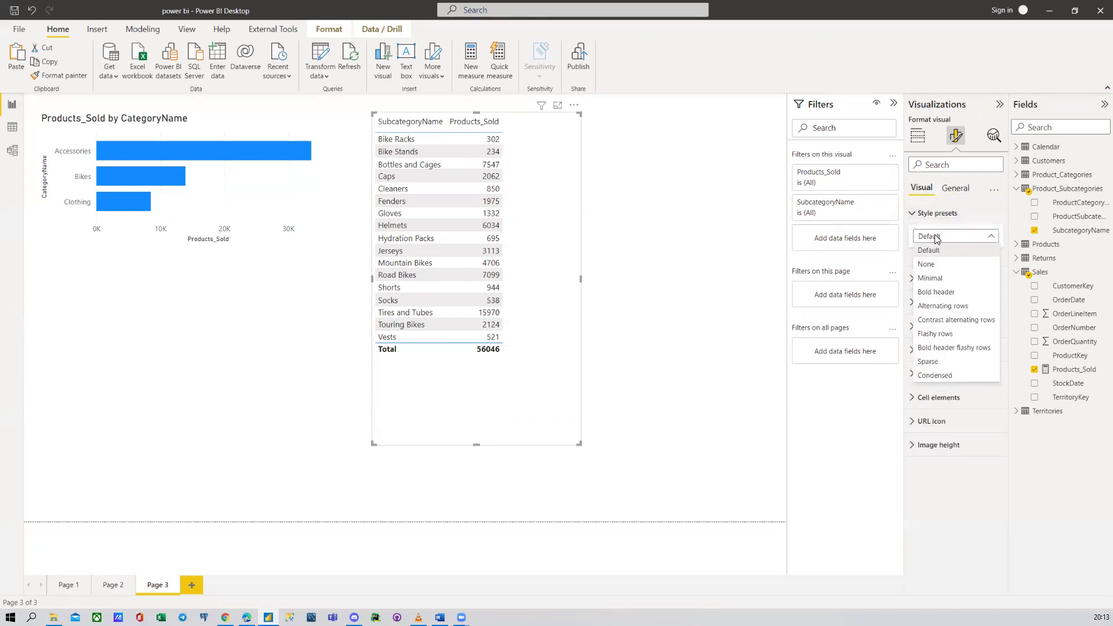
{"action": "left_click", "coordinate": [937, 239]}
{"action": "left_click", "coordinate": [931, 280]}
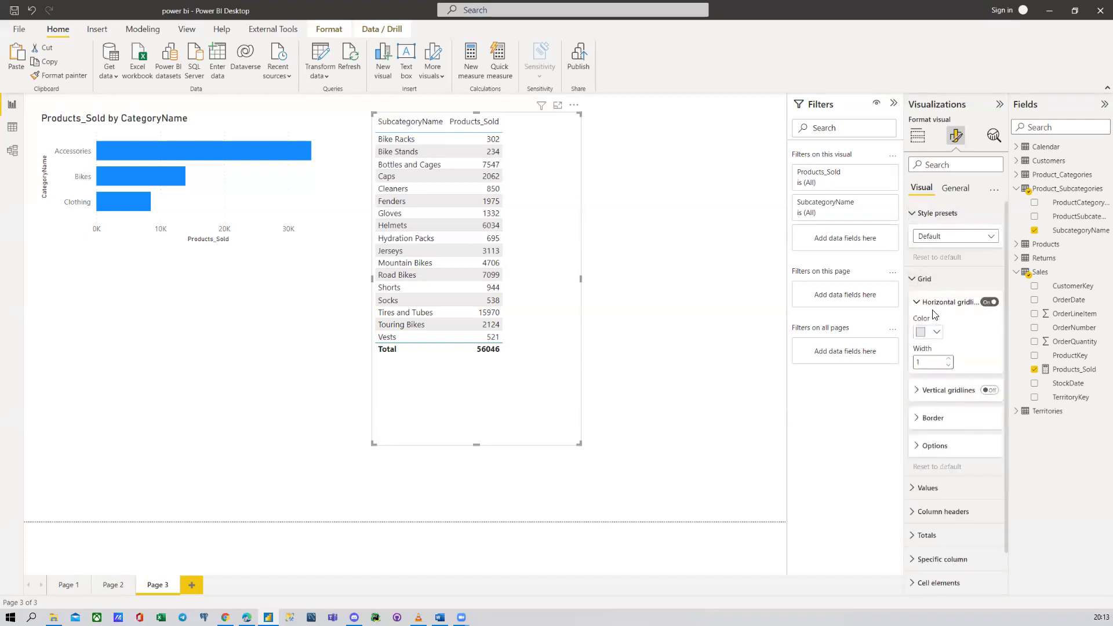
Step: Select the Products_Sold by CategoryName bar chart and set the font size of its Y-axis values to 14
{"action": "left_click", "coordinate": [925, 279]}
{"action": "left_click", "coordinate": [931, 212]}
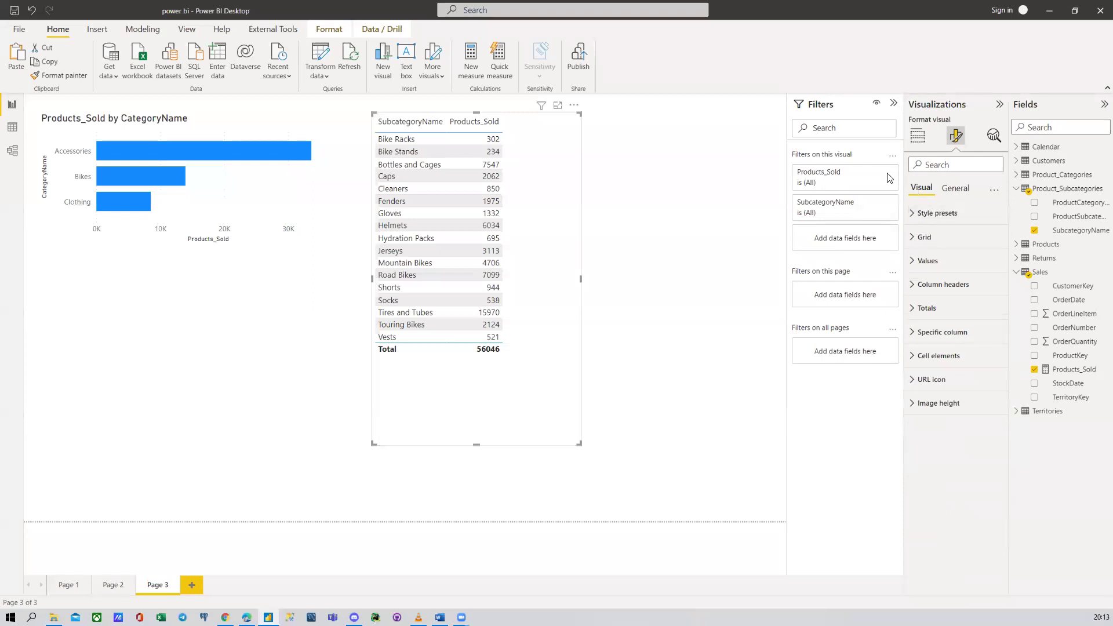
{"action": "left_click", "coordinate": [240, 119]}
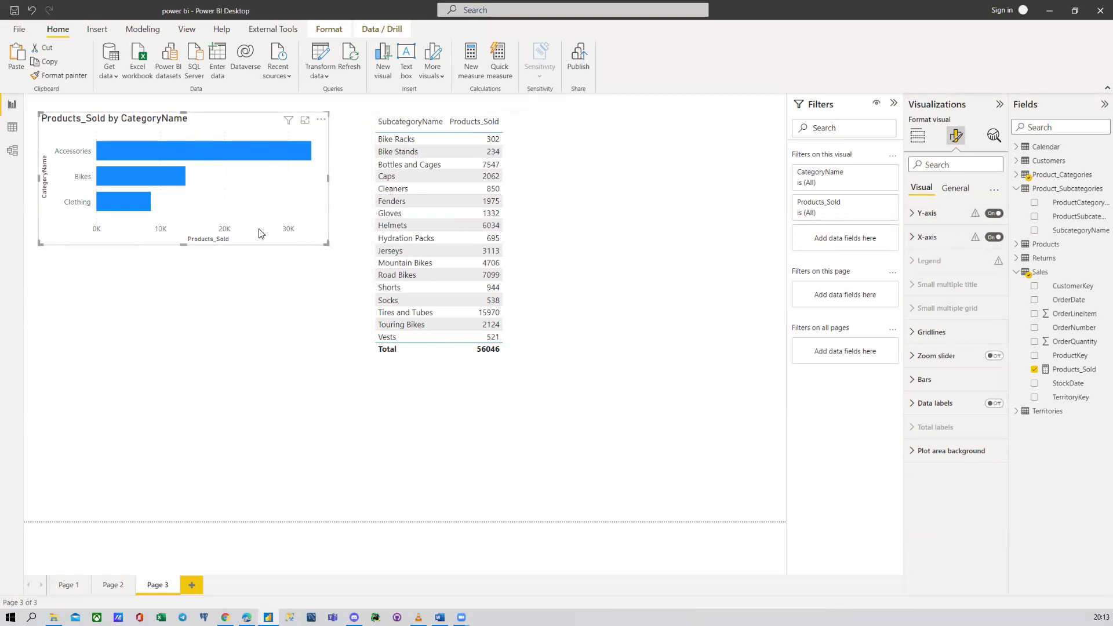
{"action": "left_click", "coordinate": [936, 216]}
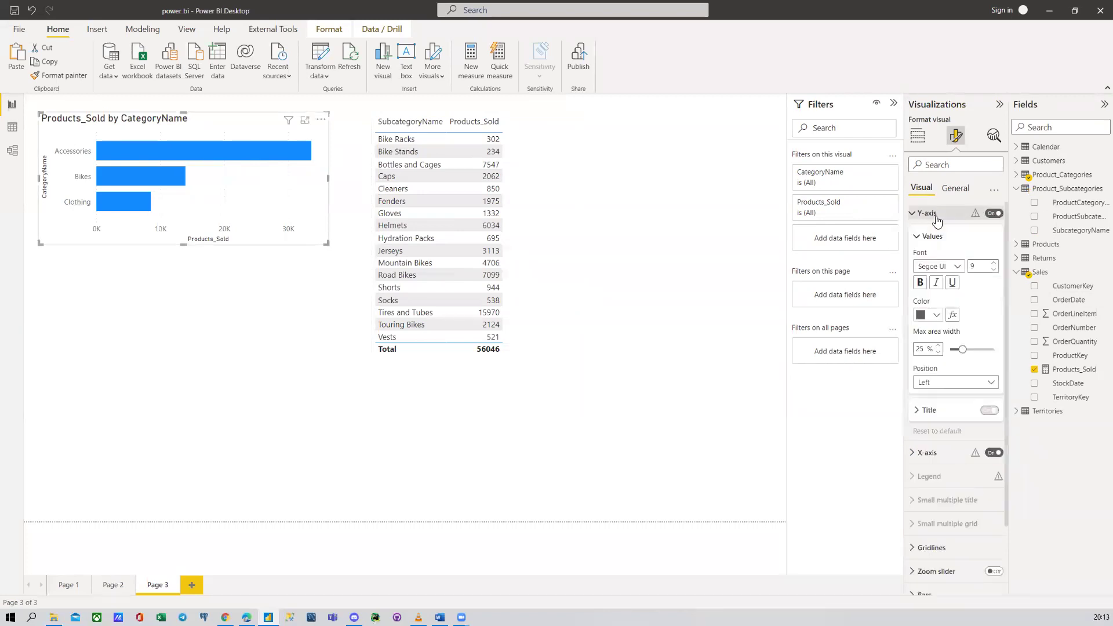
{"action": "left_click", "coordinate": [993, 215]}
{"action": "left_click", "coordinate": [998, 215]}
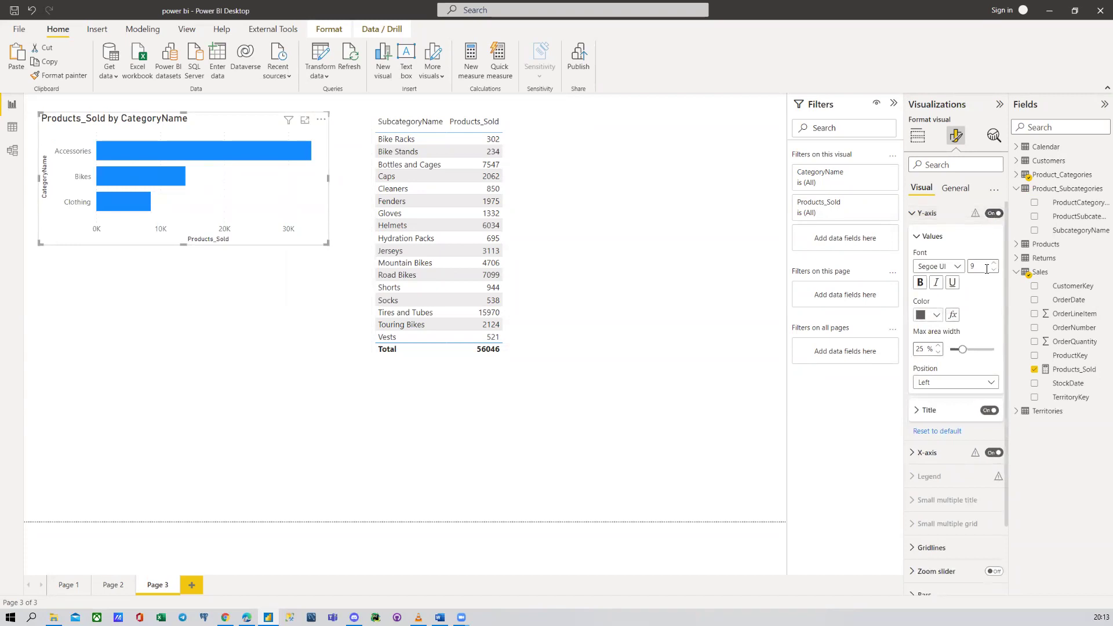
{"action": "key", "text": "Return"}
{"action": "key", "text": "Return"}
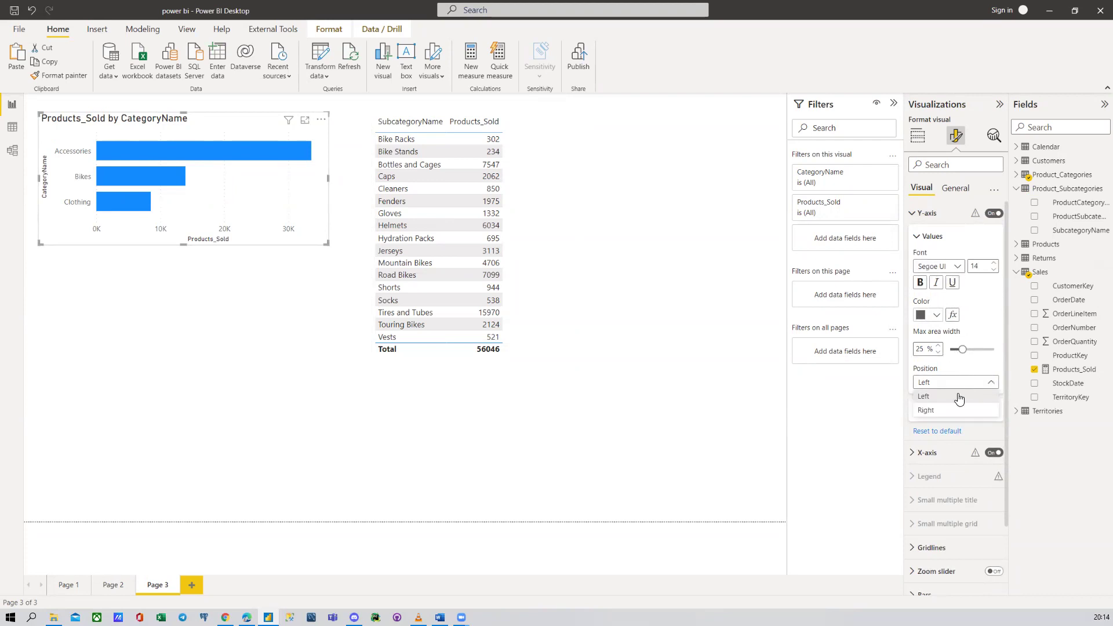
Step: Try the Right position for the bar chart's Y-axis and set it back to Left
{"action": "left_click", "coordinate": [927, 410]}
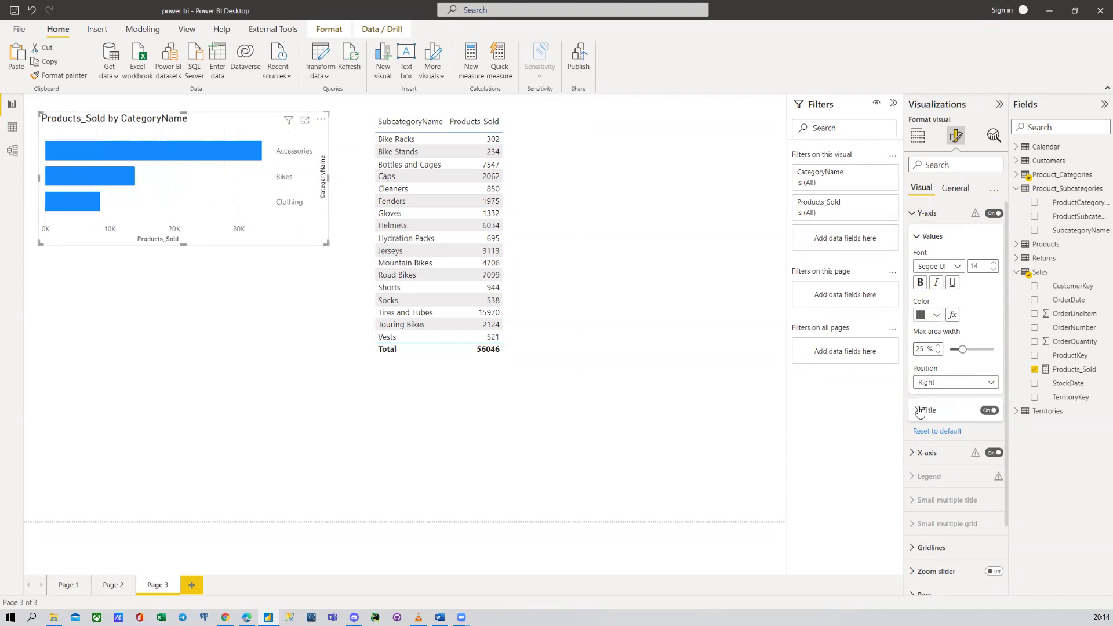
{"action": "left_click", "coordinate": [956, 383]}
{"action": "left_click", "coordinate": [927, 396]}
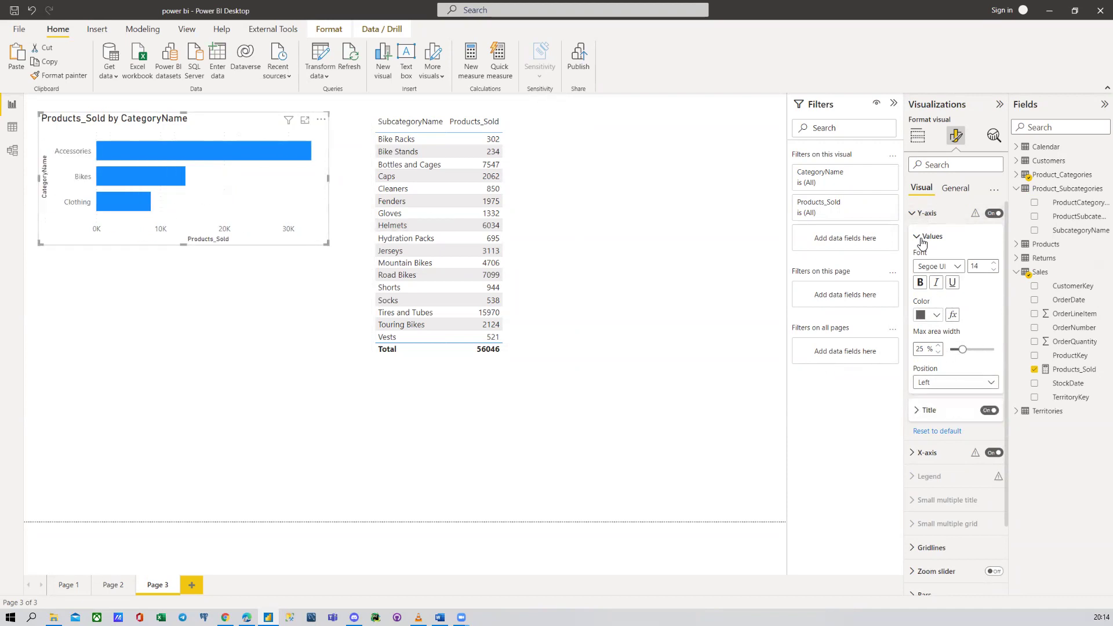
Step: Turn off the Y-axis title of the category bar chart, comparing the chart with and without it
{"action": "left_click", "coordinate": [930, 236]}
{"action": "left_click", "coordinate": [920, 266]}
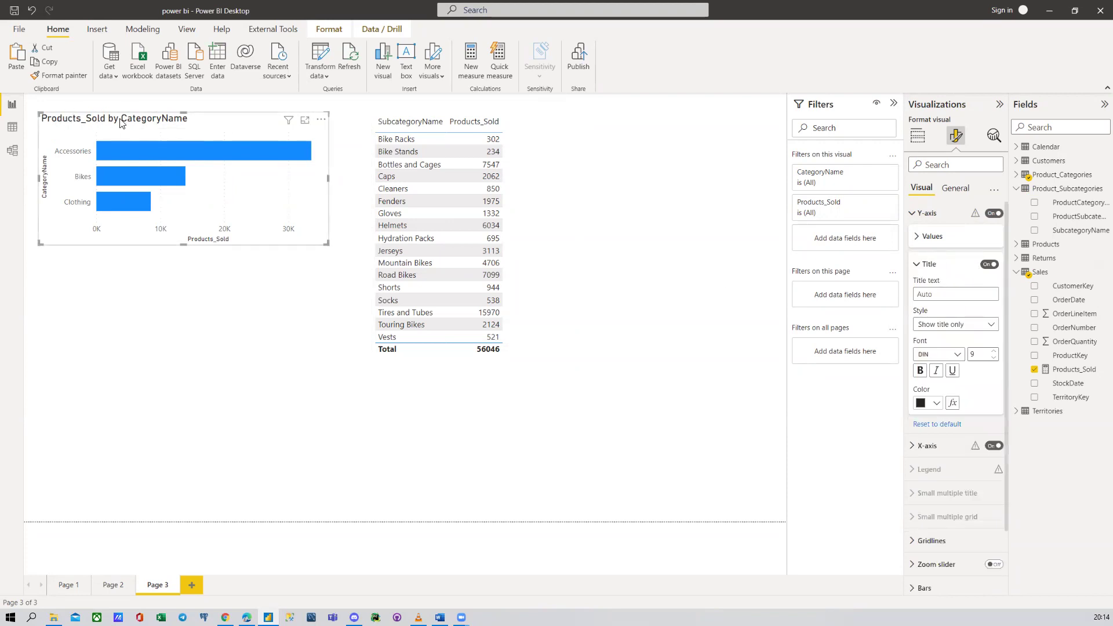
{"action": "left_click", "coordinate": [989, 264]}
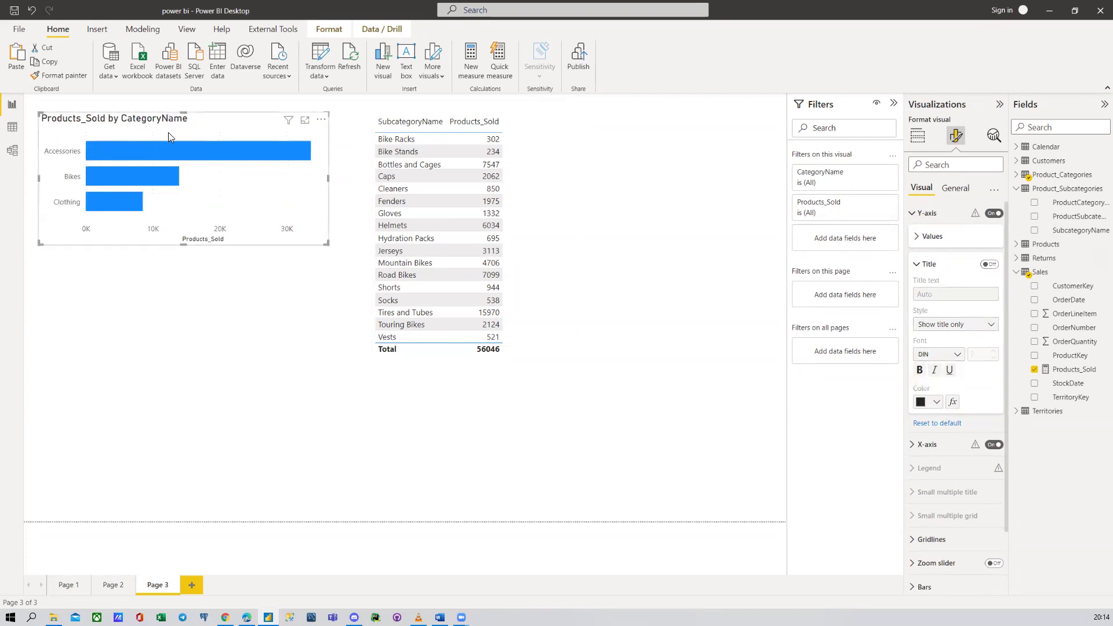
{"action": "left_click", "coordinate": [991, 265]}
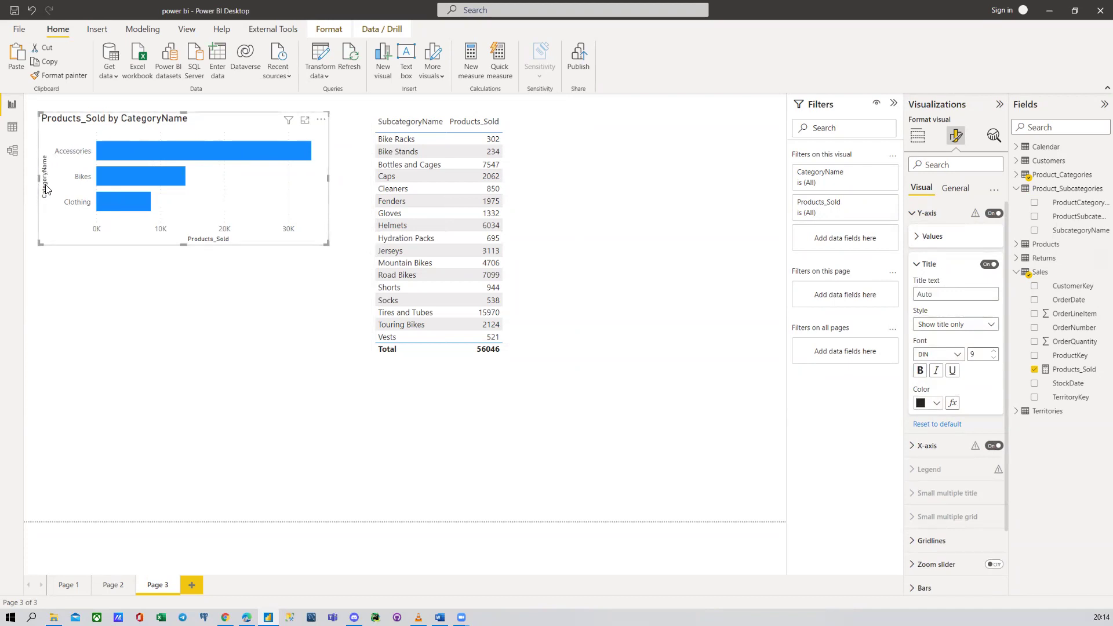
{"action": "left_click", "coordinate": [990, 264]}
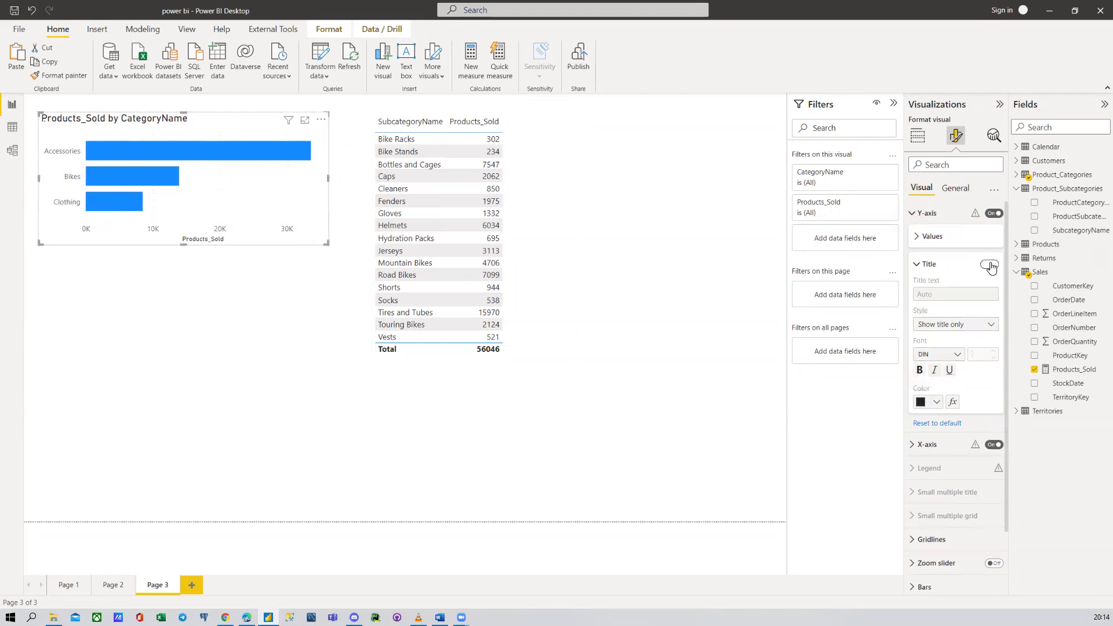
{"action": "left_click", "coordinate": [990, 265]}
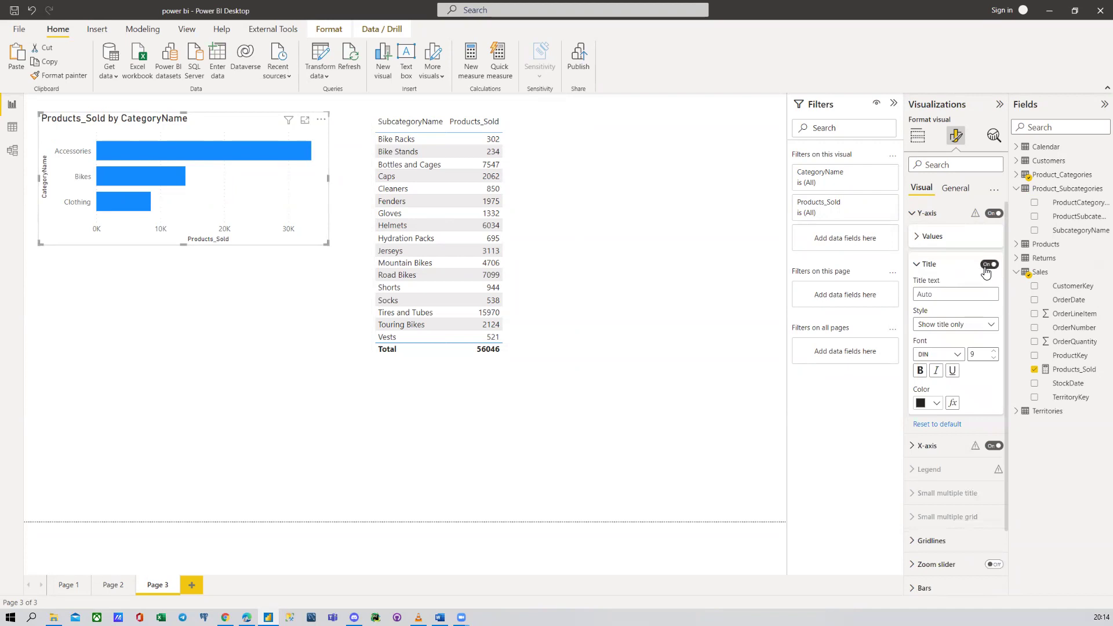
{"action": "left_click", "coordinate": [989, 265]}
{"action": "left_click", "coordinate": [932, 266]}
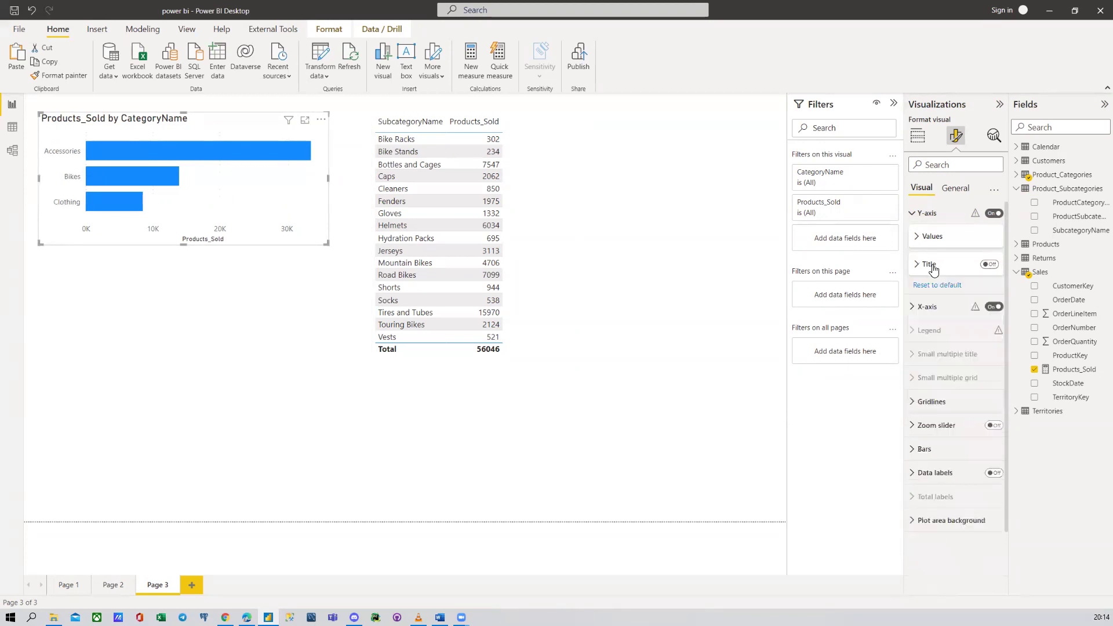
Step: Try hiding the bar chart's X-axis and turn it back on
{"action": "left_click", "coordinate": [927, 307]}
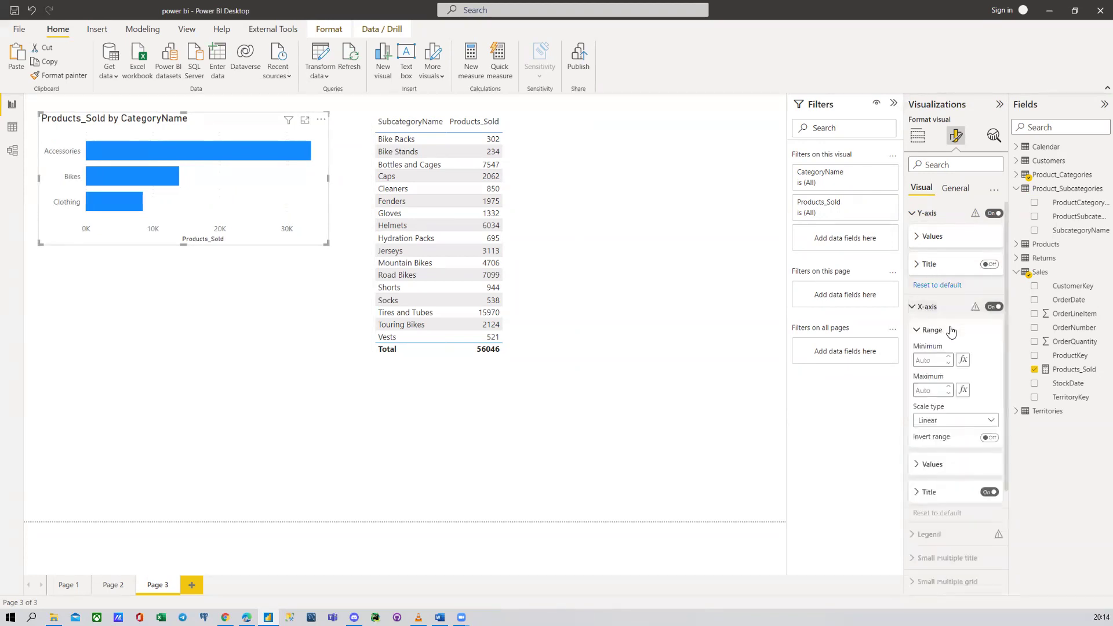
{"action": "left_click", "coordinate": [993, 306]}
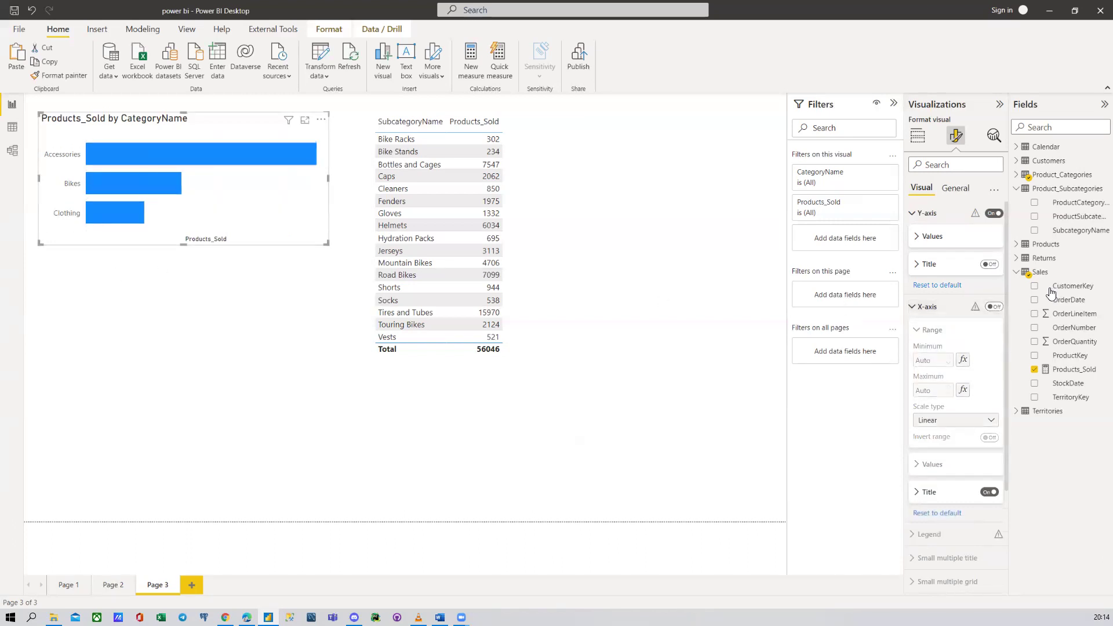
{"action": "left_click", "coordinate": [993, 306]}
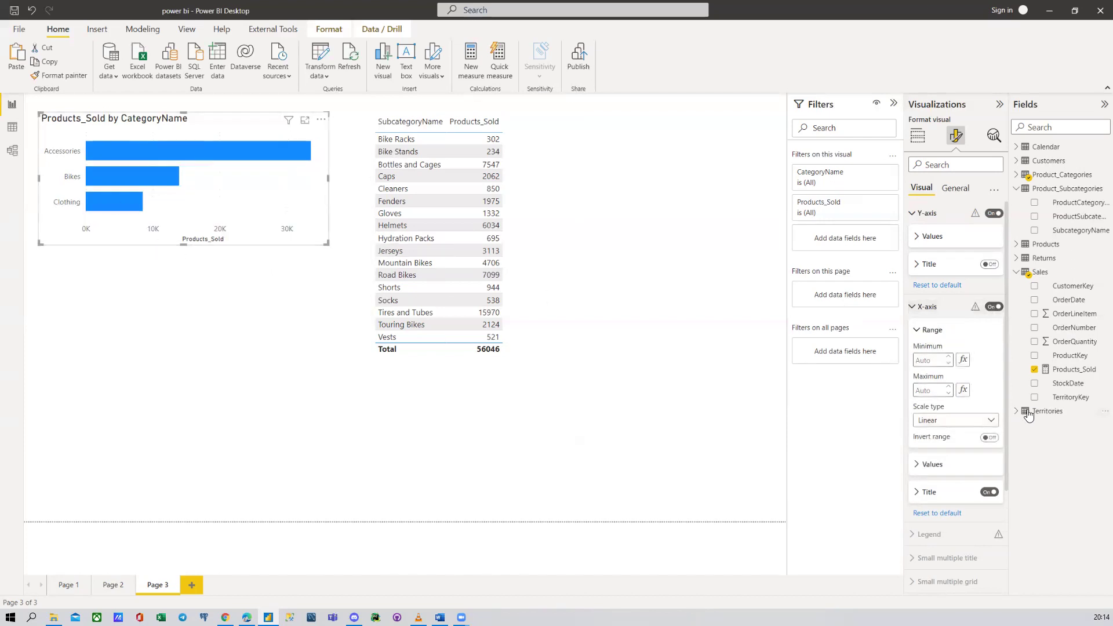
Step: Set the display units of the bar chart's X-axis values to Thousands
{"action": "scroll", "coordinate": [953, 434], "scroll_direction": "down", "scroll_amount": 4}
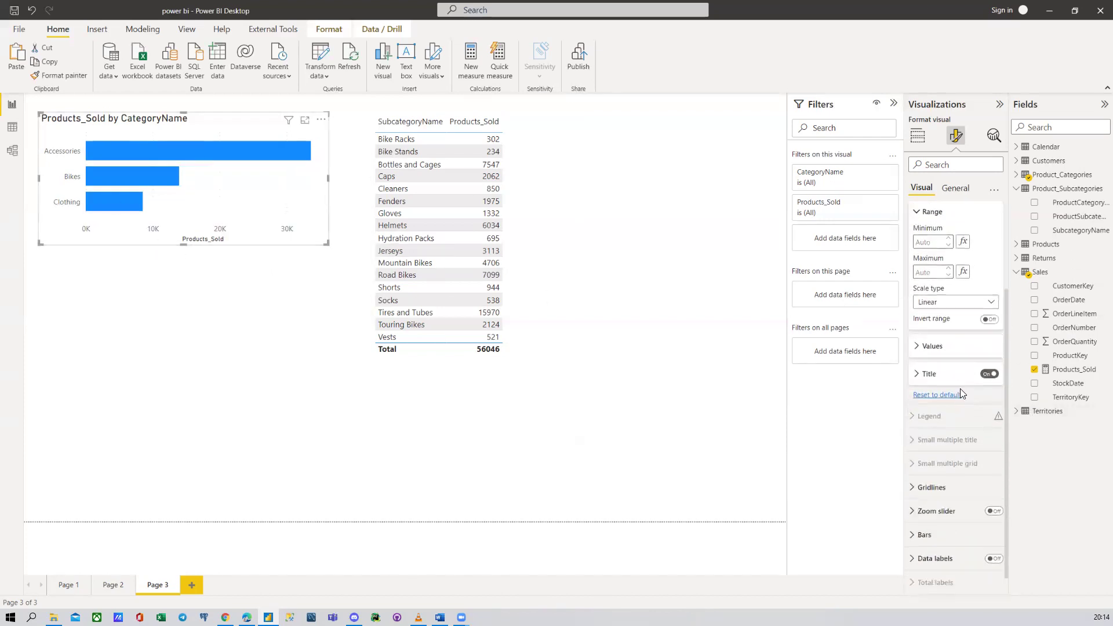
{"action": "left_click", "coordinate": [926, 347]}
{"action": "scroll", "coordinate": [951, 336], "scroll_direction": "down", "scroll_amount": 5}
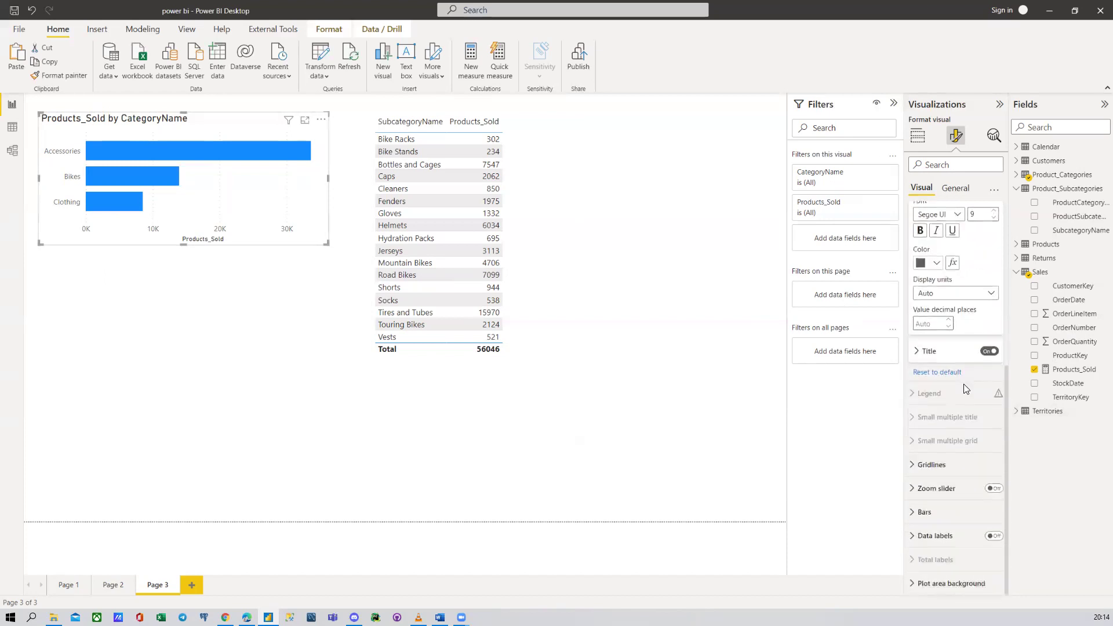
{"action": "left_click", "coordinate": [963, 304]}
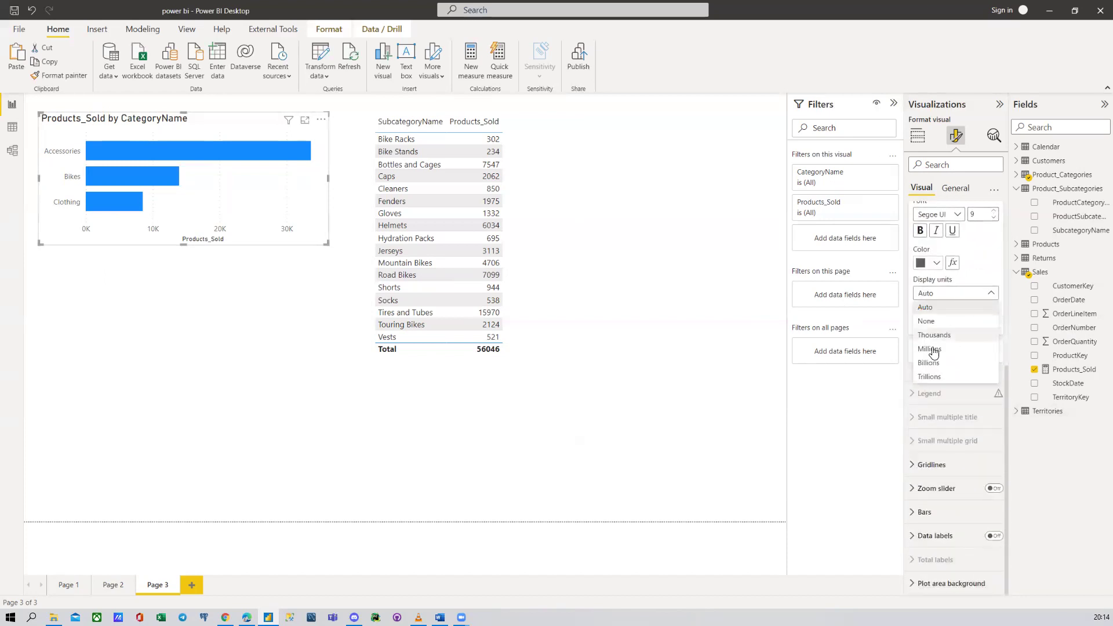
{"action": "key", "text": "Escape"}
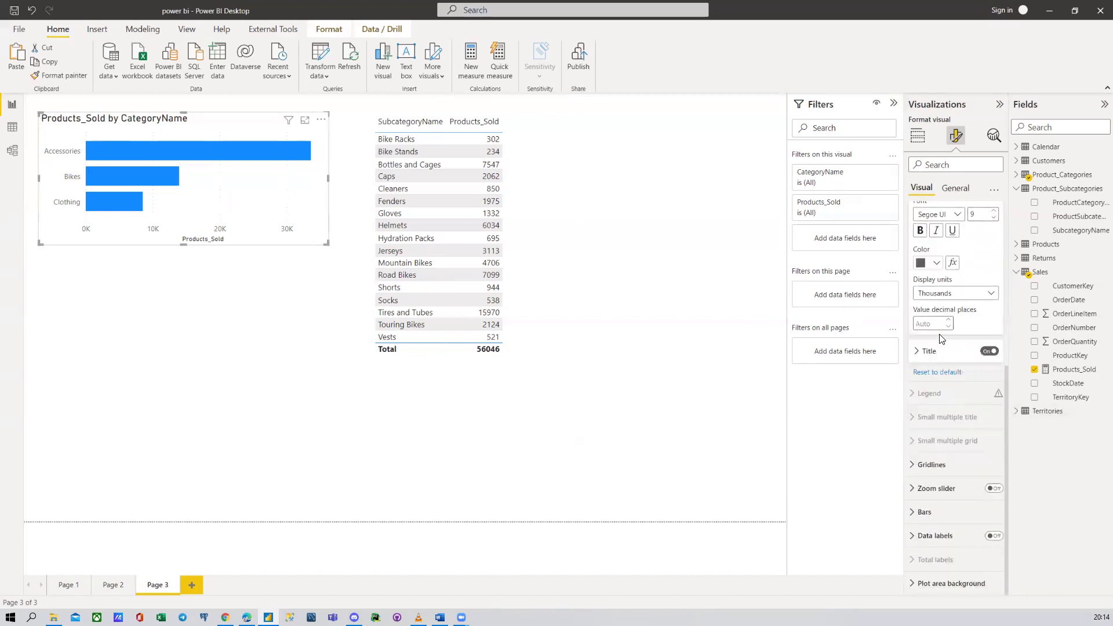
Step: Try Millions as the X-axis display units and return them to Thousands
{"action": "left_click", "coordinate": [964, 301]}
{"action": "key", "text": "Escape"}
{"action": "left_click", "coordinate": [967, 301]}
{"action": "left_click", "coordinate": [938, 349]}
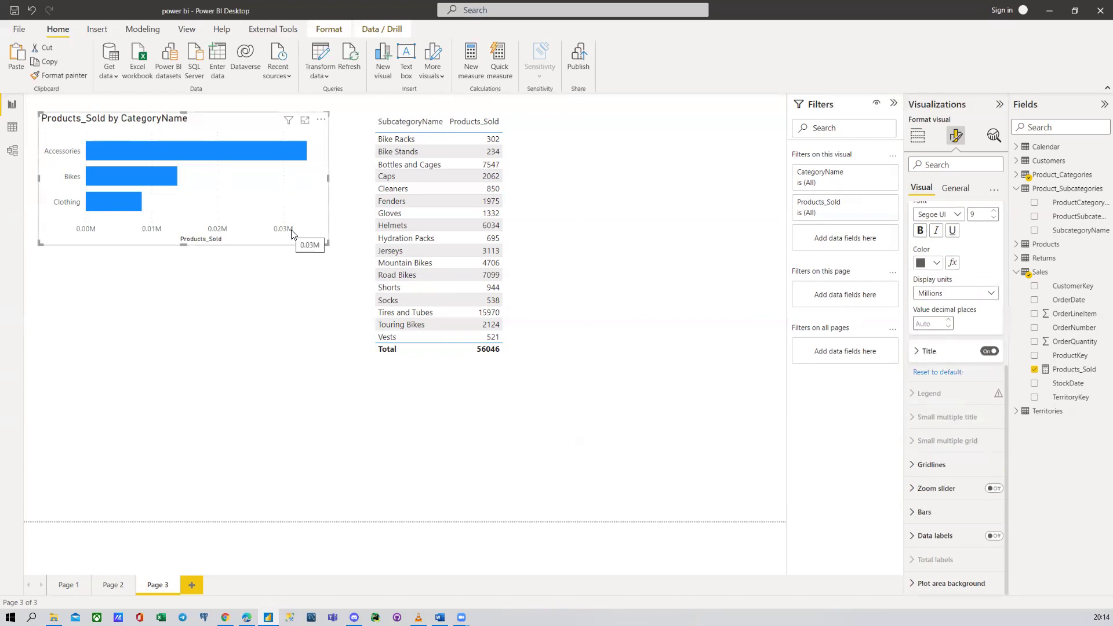
{"action": "left_click", "coordinate": [984, 294]}
{"action": "left_click", "coordinate": [935, 335]}
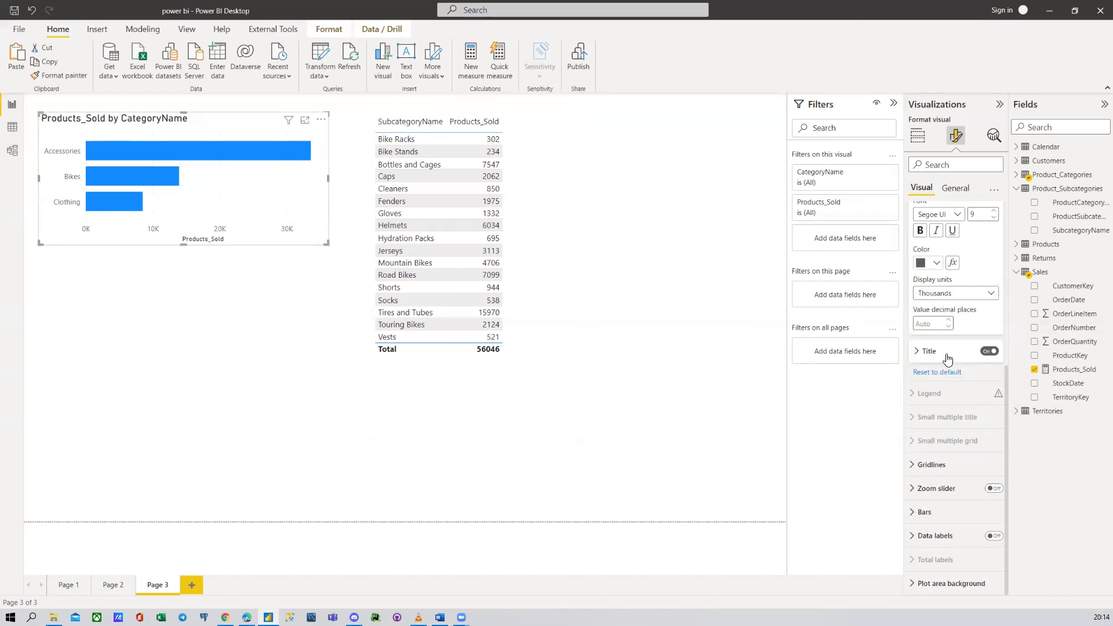
Step: Try hiding the bar chart's X-axis title and turn it back on
{"action": "left_click", "coordinate": [928, 358]}
{"action": "left_click", "coordinate": [988, 351]}
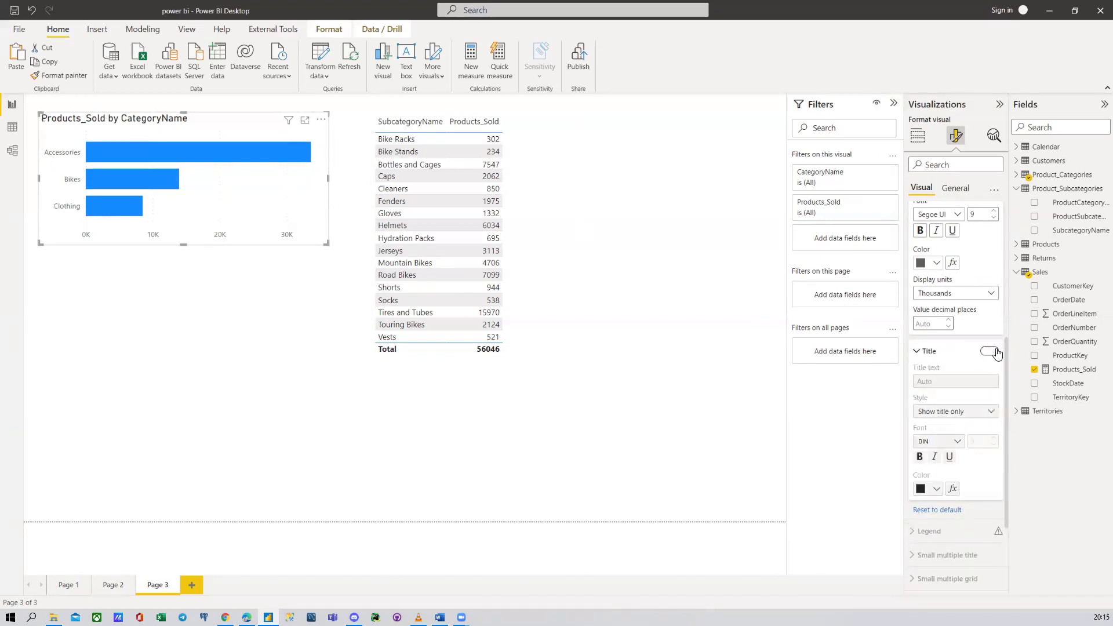
{"action": "left_click", "coordinate": [988, 352]}
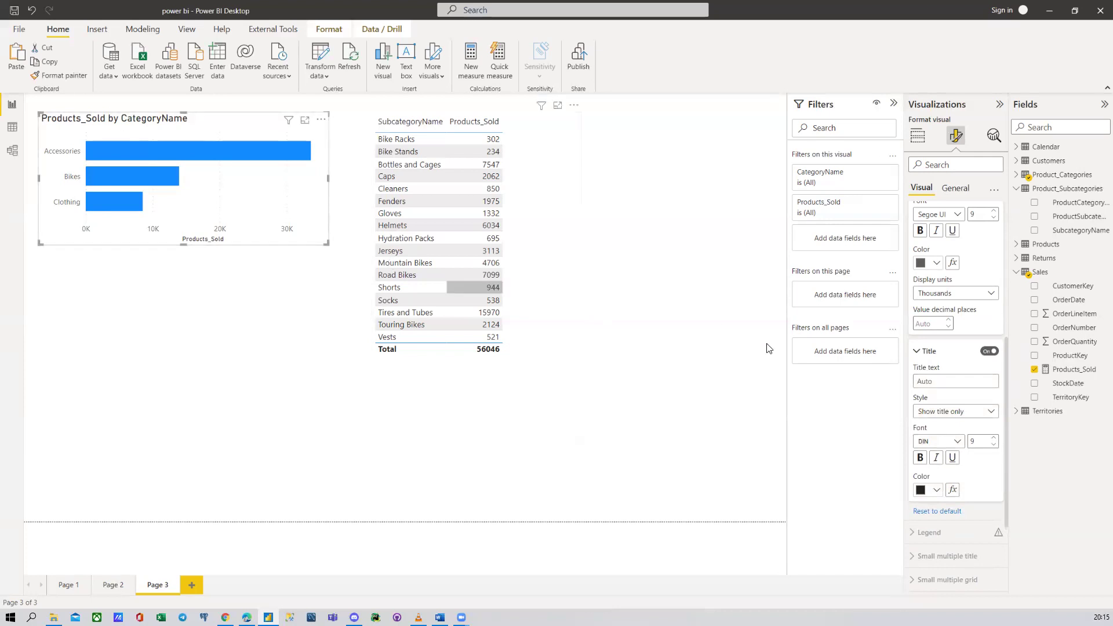
{"action": "left_click", "coordinate": [929, 351]}
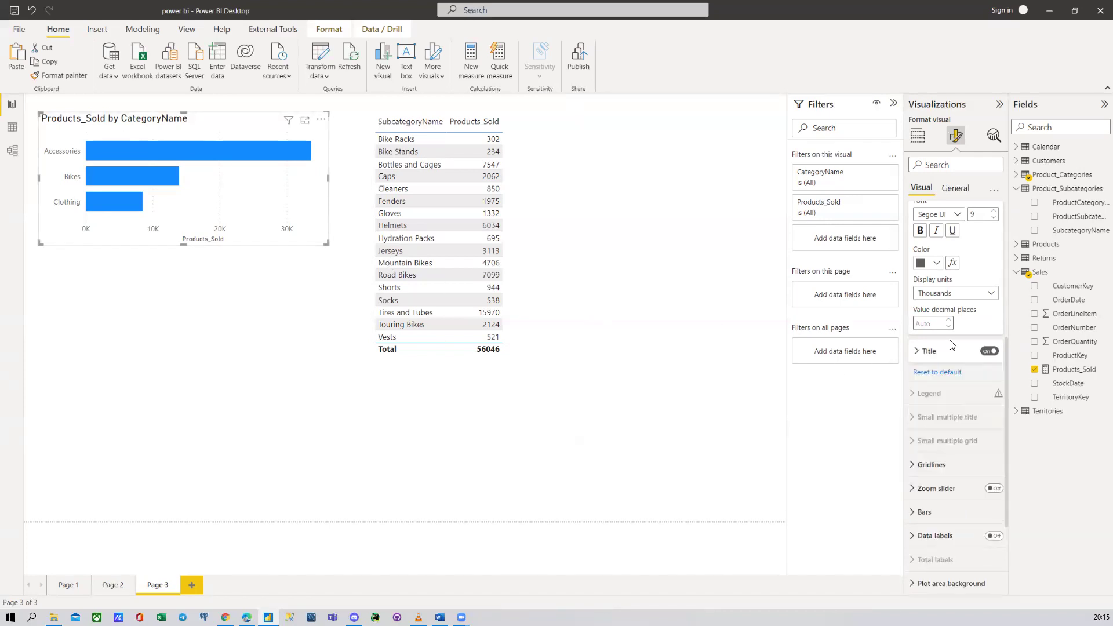
Step: Turn off the vertical gridlines of the category bar chart
{"action": "left_click", "coordinate": [942, 467]}
{"action": "scroll", "coordinate": [945, 348], "scroll_direction": "up", "scroll_amount": 5}
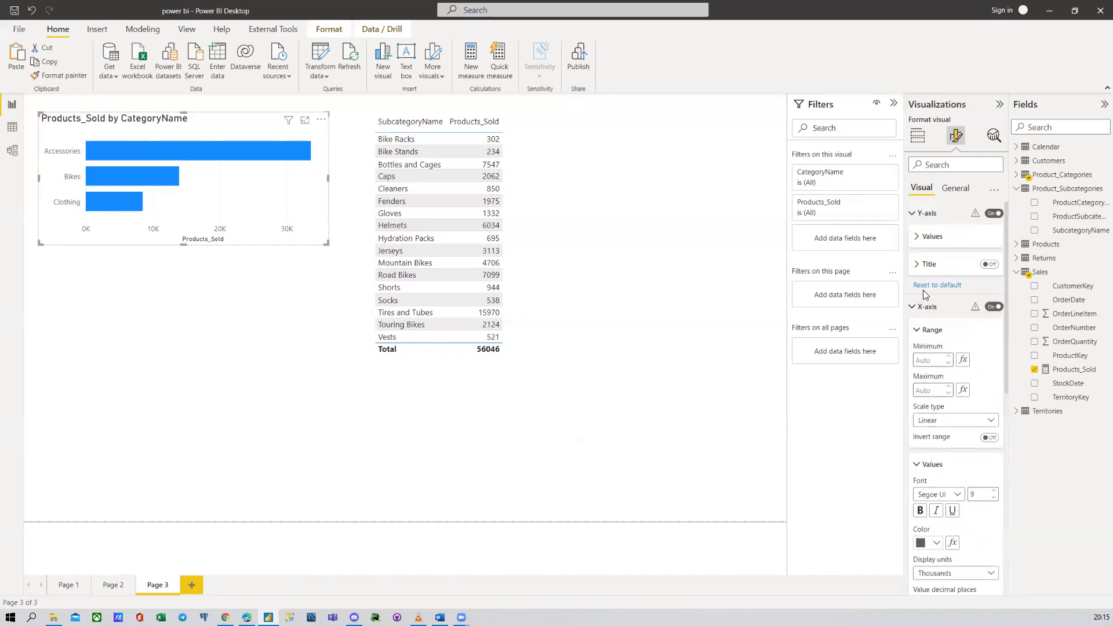
{"action": "left_click", "coordinate": [923, 289]}
{"action": "left_click", "coordinate": [926, 213]}
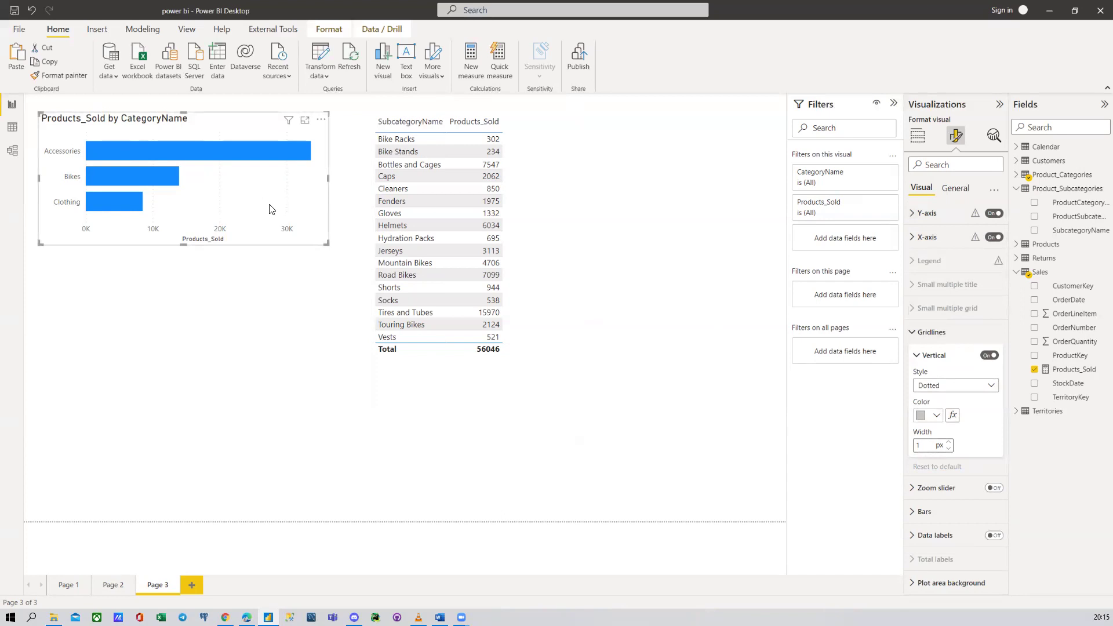
{"action": "left_click", "coordinate": [990, 355]}
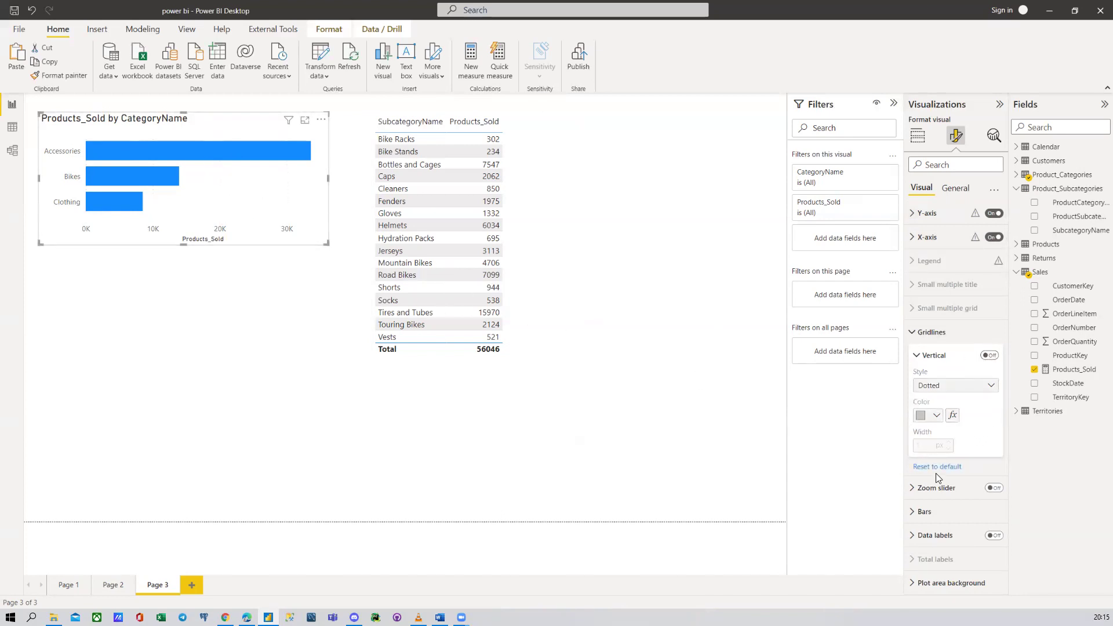
{"action": "left_click", "coordinate": [931, 333]}
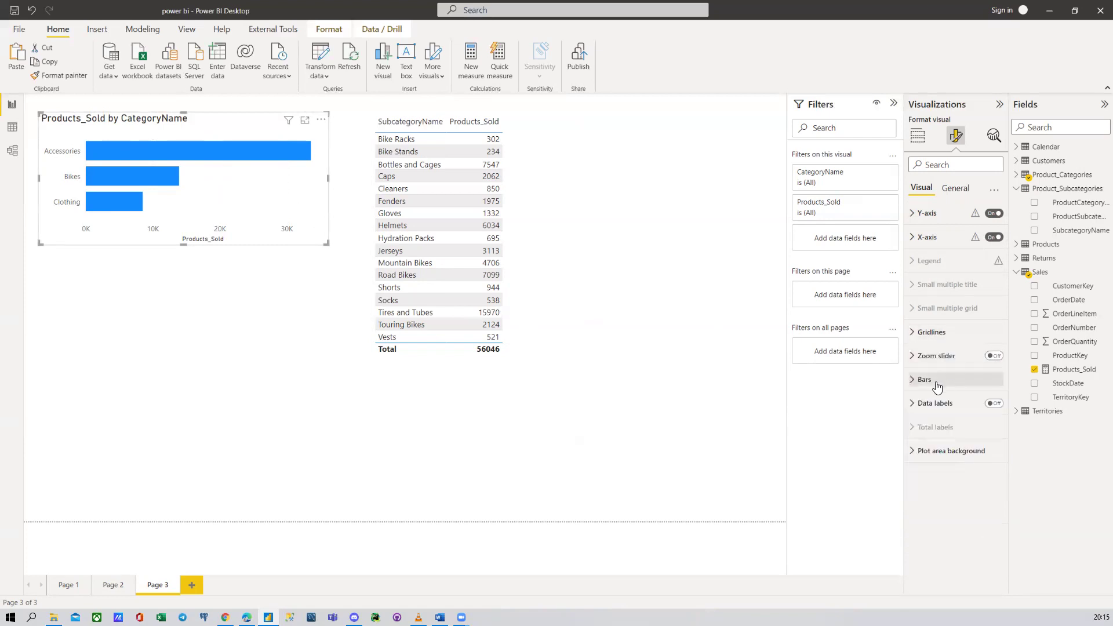
Step: Set the default bar color of the category chart to dark blue
{"action": "left_click", "coordinate": [931, 387]}
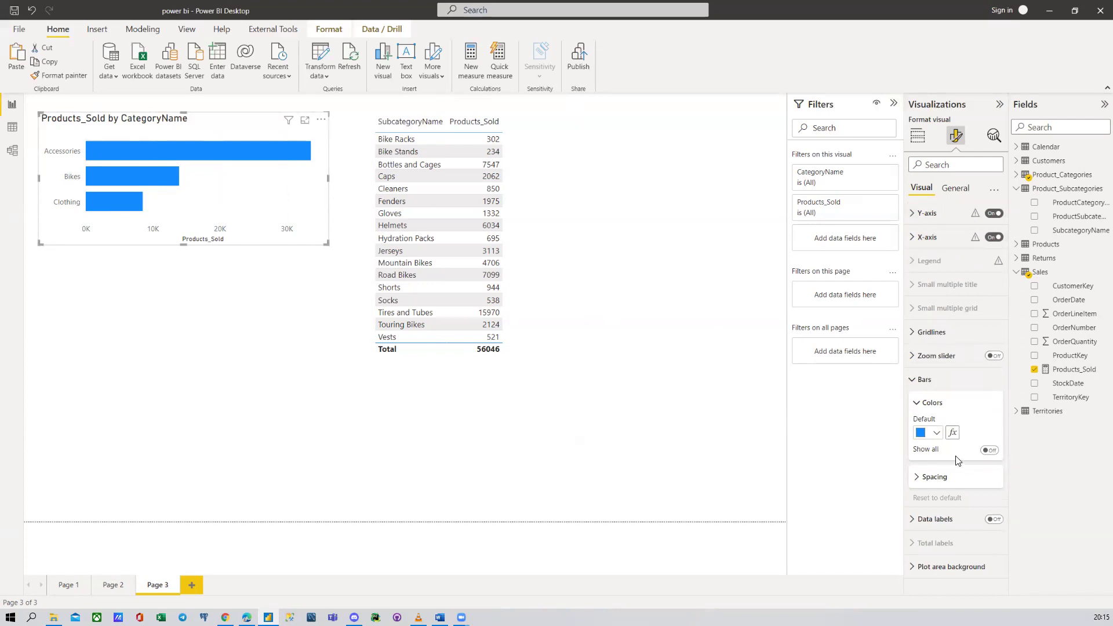
{"action": "left_click", "coordinate": [936, 433]}
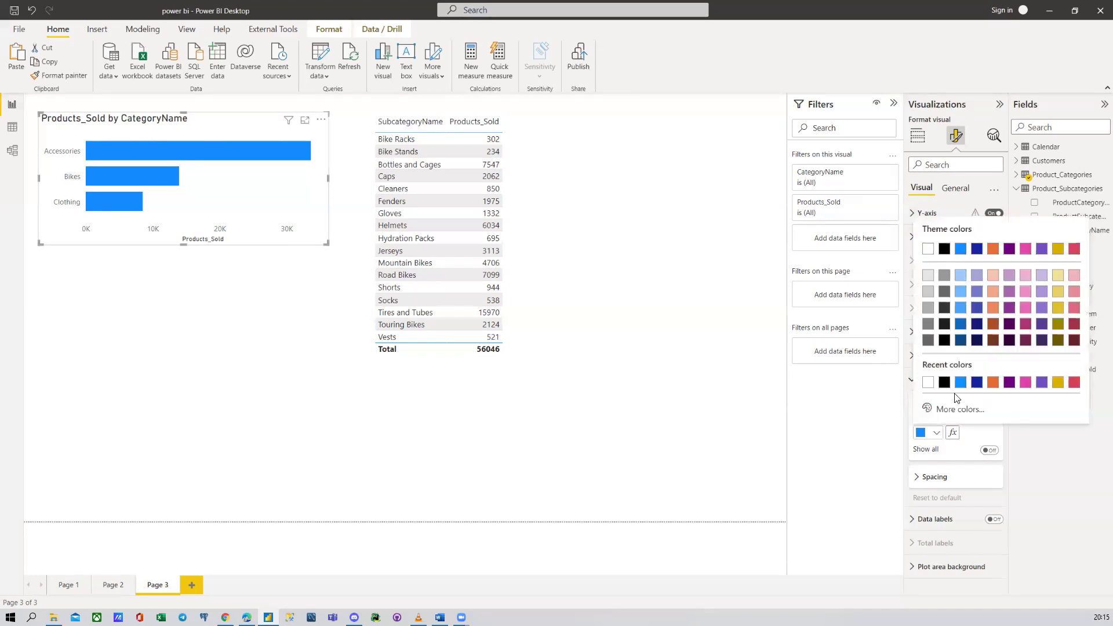
{"action": "left_click", "coordinate": [977, 322]}
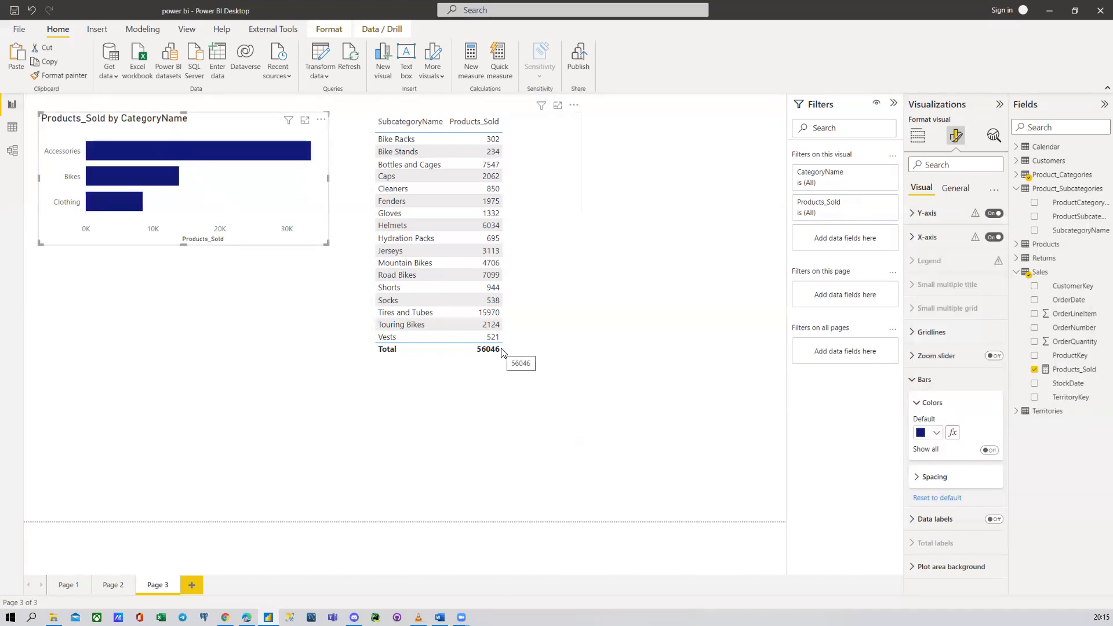
Step: Show individual category colors for the bars and set Accessories to yellow, Bikes to purple and Clothing to light blue
{"action": "left_click", "coordinate": [989, 450]}
{"action": "scroll", "coordinate": [963, 389], "scroll_direction": "down", "scroll_amount": 1}
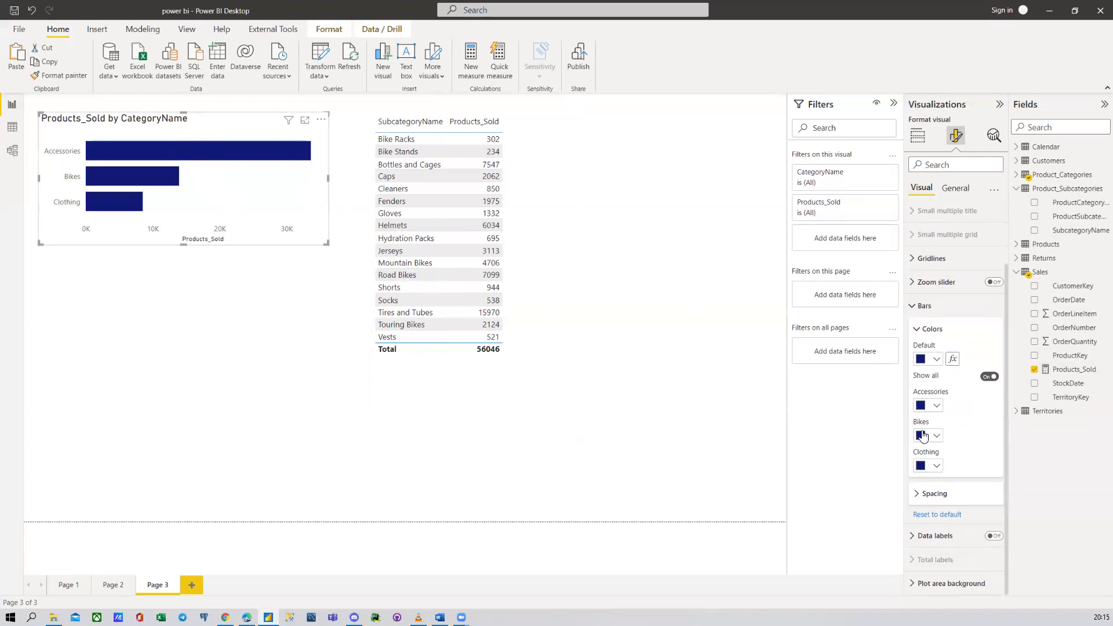
{"action": "left_click", "coordinate": [931, 407]}
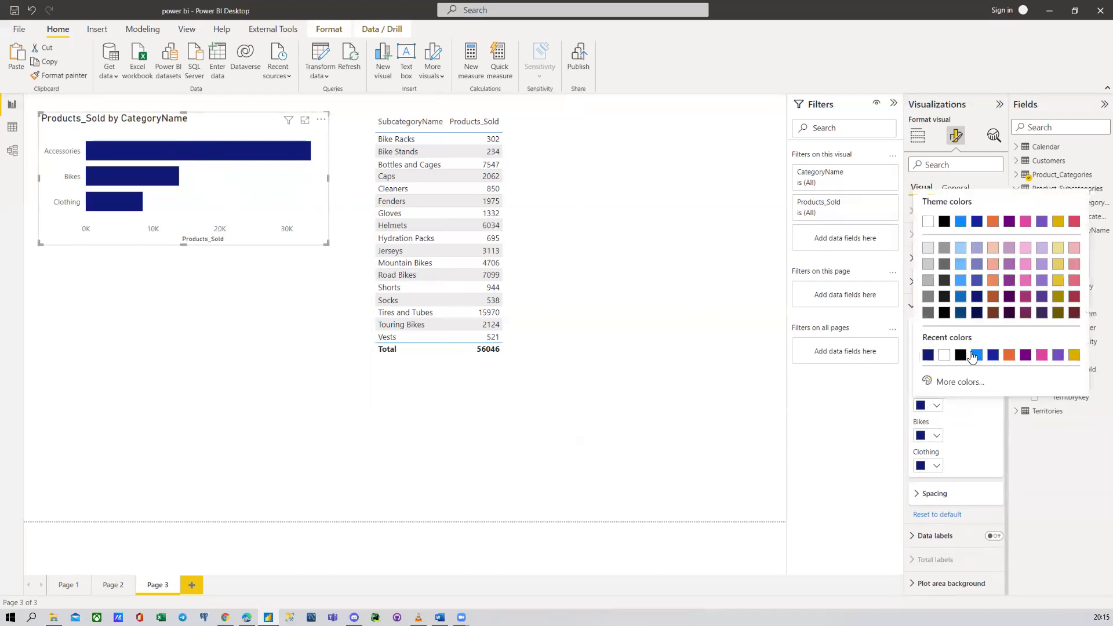
{"action": "left_click", "coordinate": [1058, 285]}
{"action": "left_click", "coordinate": [930, 436]}
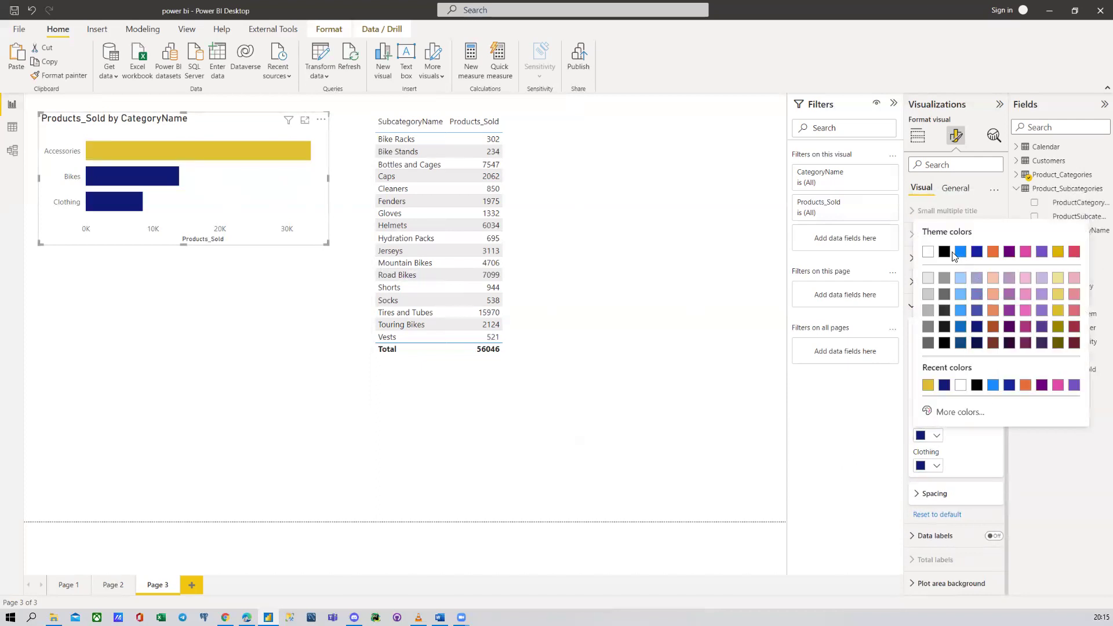
{"action": "left_click", "coordinate": [1042, 386]}
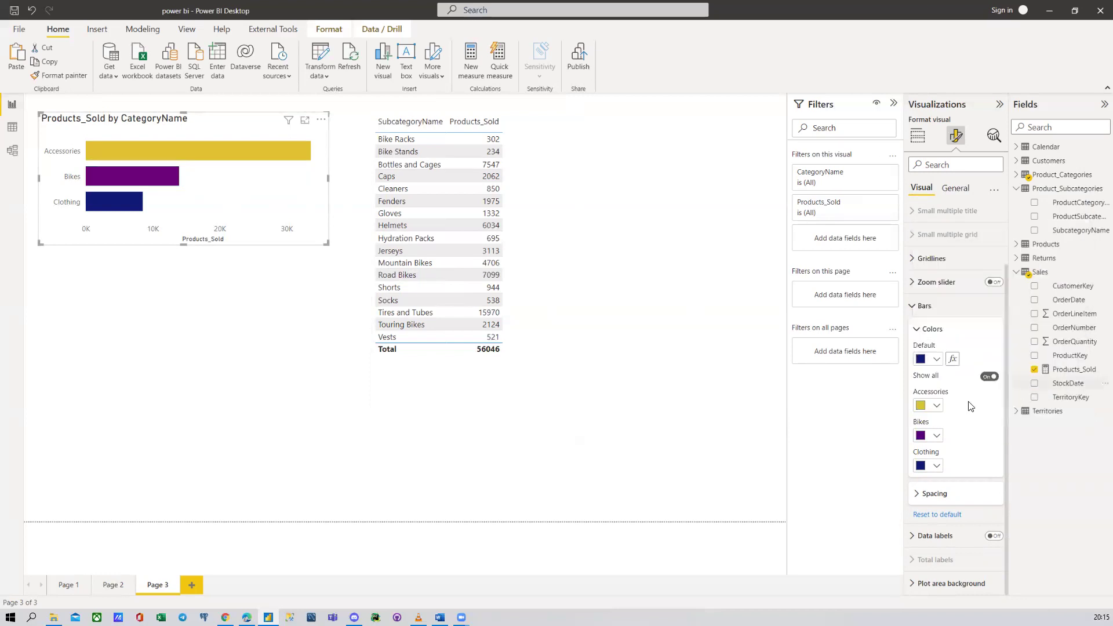
{"action": "left_click", "coordinate": [929, 467]}
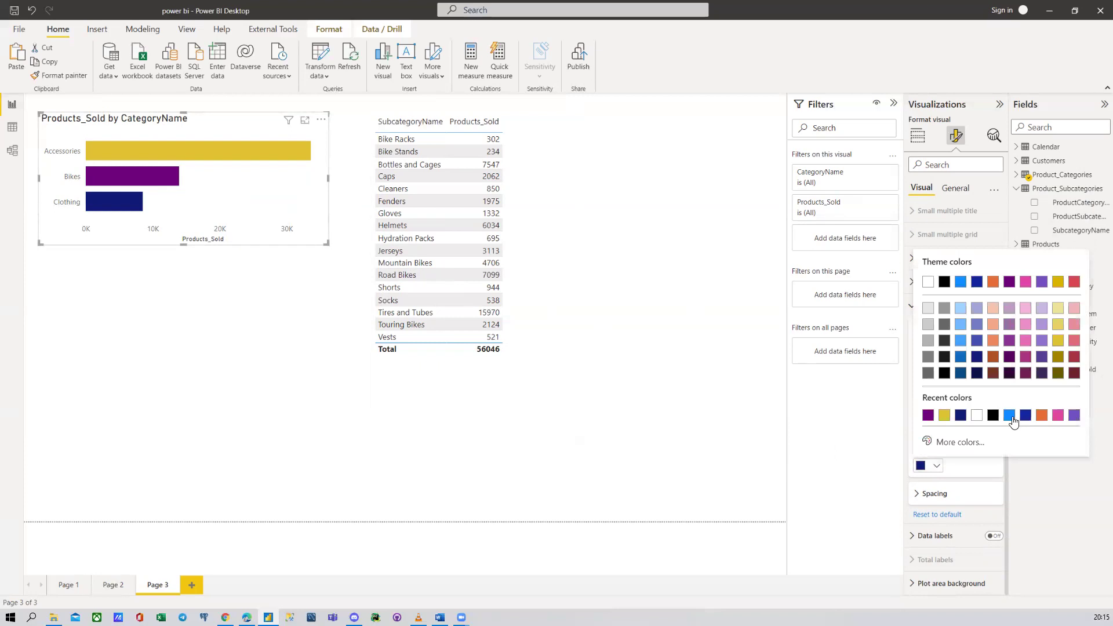
{"action": "left_click", "coordinate": [1010, 418]}
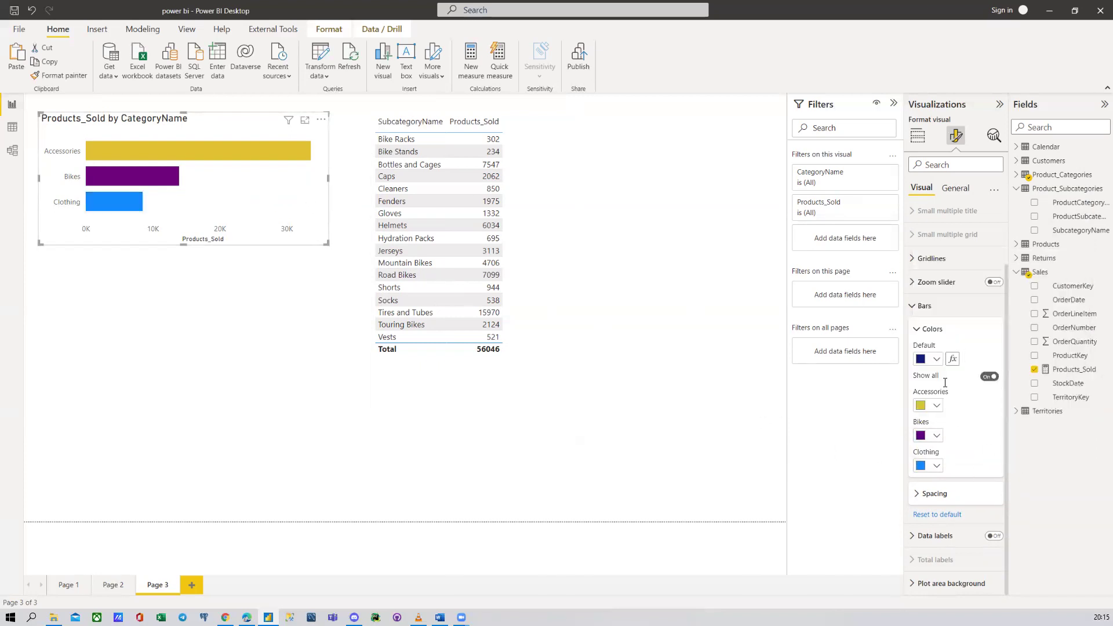
{"action": "left_click", "coordinate": [930, 329]}
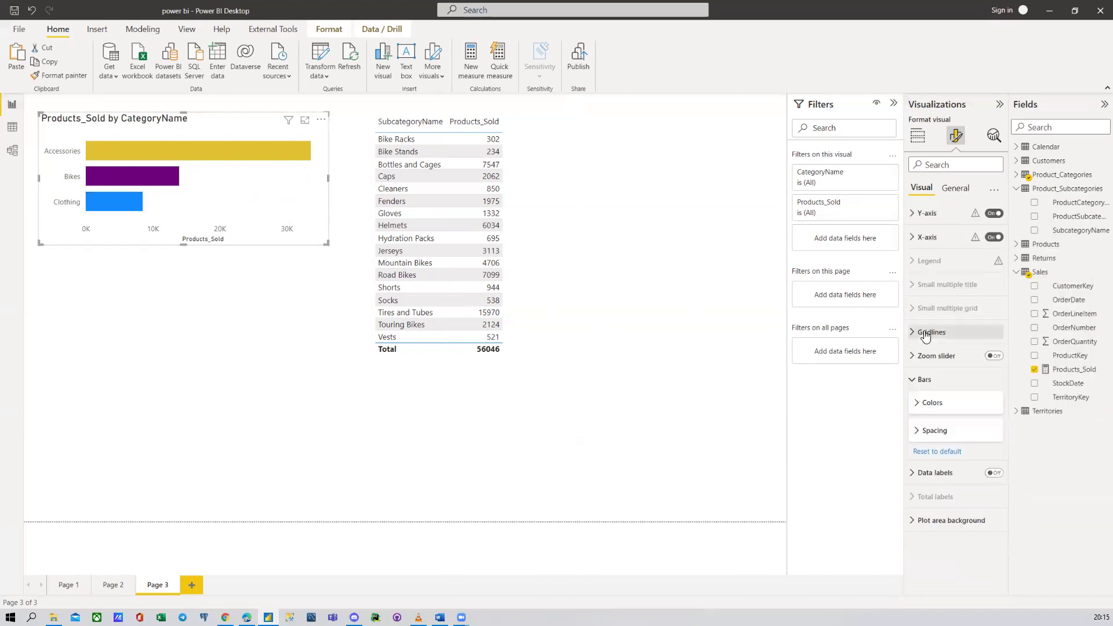
Step: Slightly increase the spacing between the bars of the category chart
{"action": "left_click", "coordinate": [934, 431]}
{"action": "mouse_move", "coordinate": [969, 462]}
{"action": "left_mouse_down"}
{"action": "mouse_move", "coordinate": [954, 464]}
{"action": "mouse_move", "coordinate": [985, 464]}
{"action": "left_mouse_up"}
{"action": "left_click", "coordinate": [935, 432]}
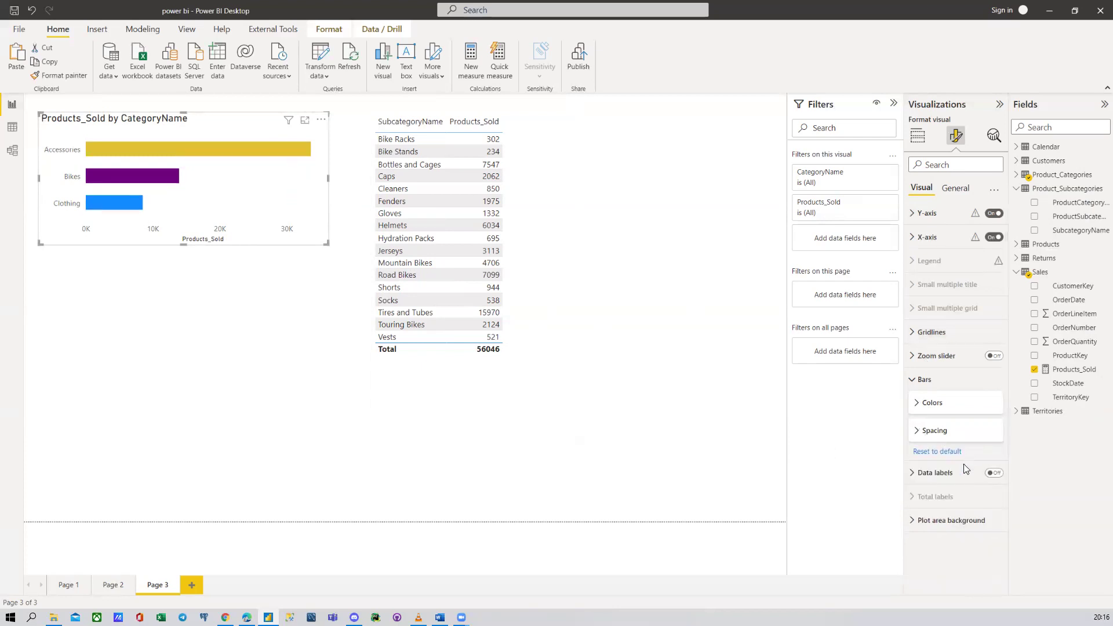
Step: Turn on data labels for the category chart, try the Outside end position and set it to Inside end
{"action": "left_click", "coordinate": [934, 473]}
{"action": "scroll", "coordinate": [979, 453], "scroll_direction": "down", "scroll_amount": 2}
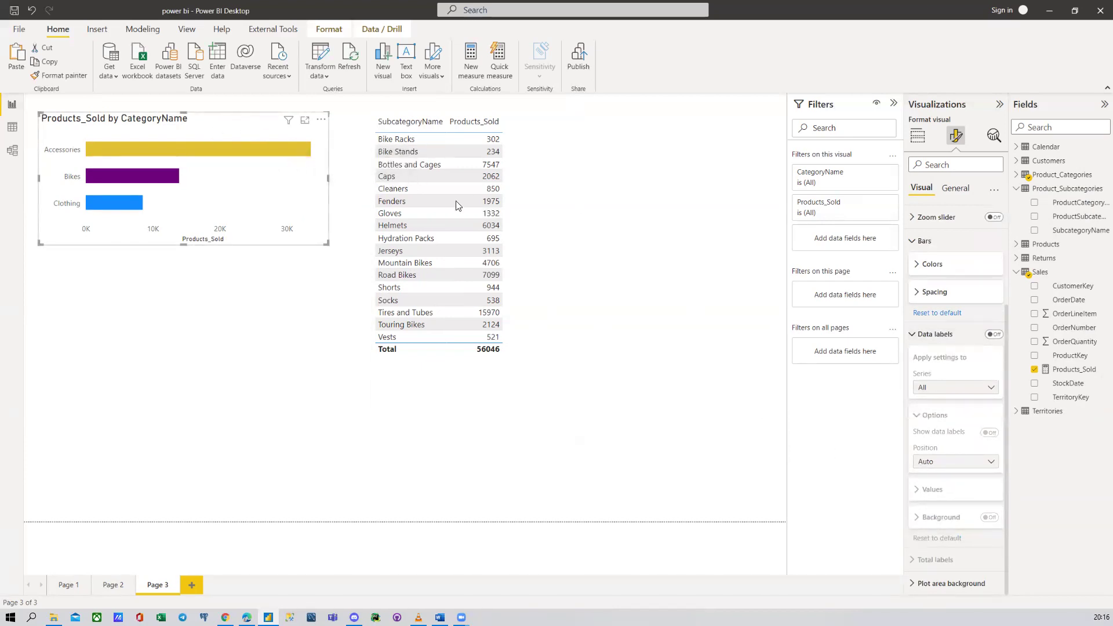
{"action": "left_click", "coordinate": [994, 334]}
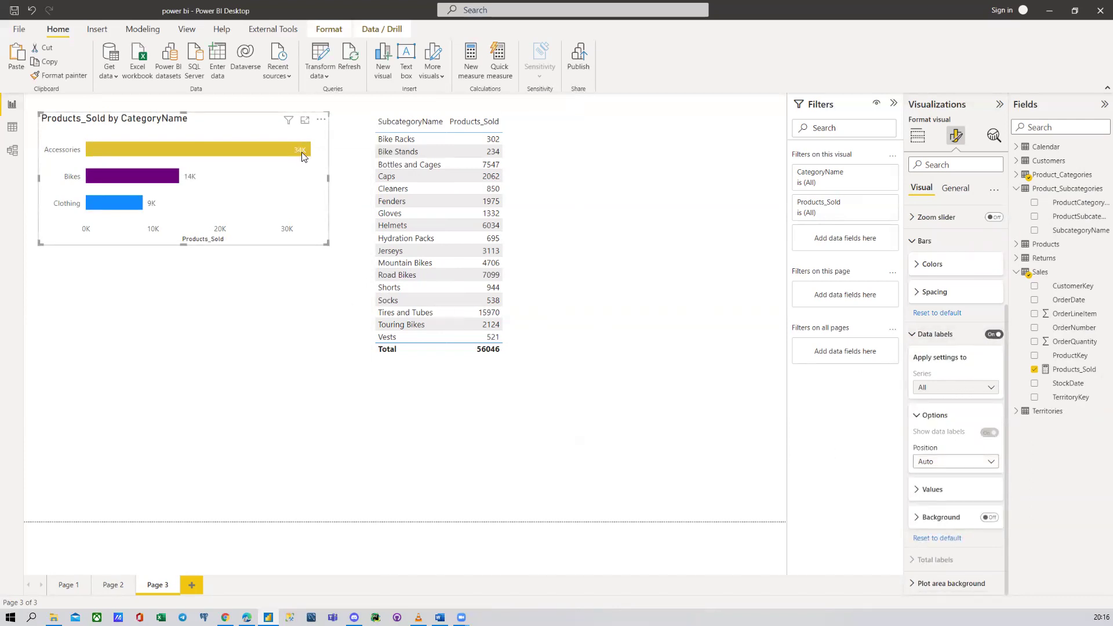
{"action": "left_click", "coordinate": [951, 464]}
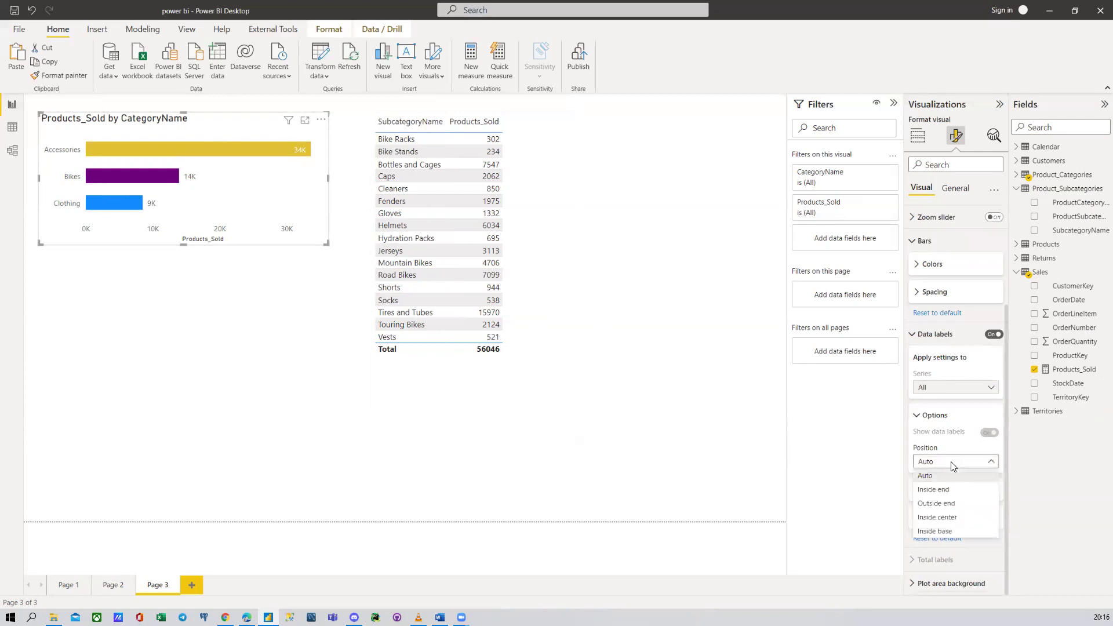
{"action": "left_click", "coordinate": [945, 504]}
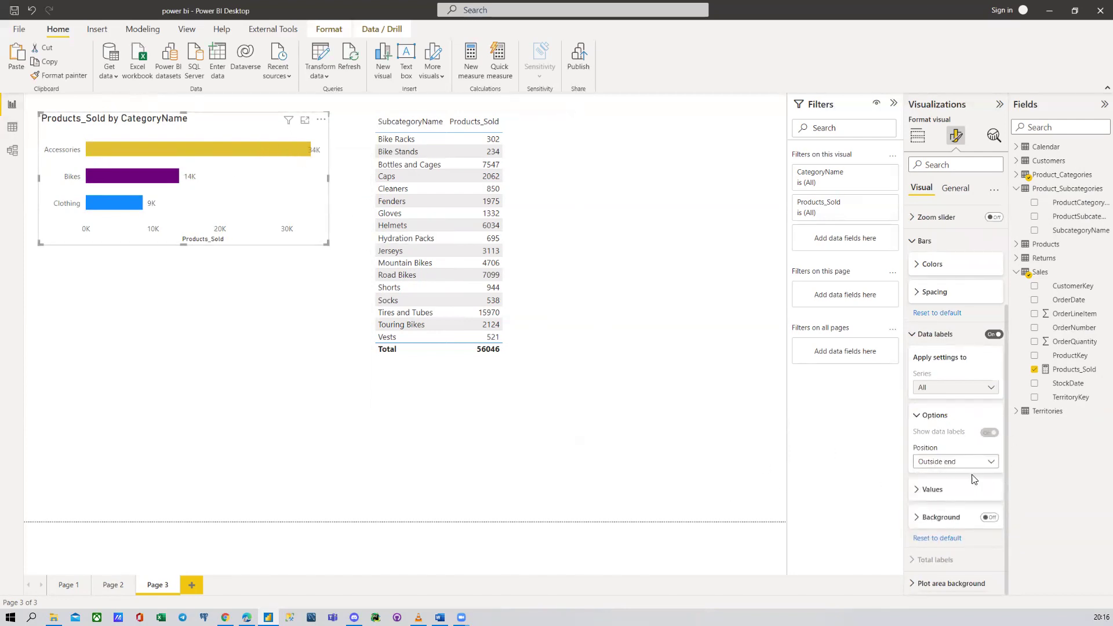
{"action": "left_click", "coordinate": [945, 461]}
{"action": "left_click", "coordinate": [948, 490]}
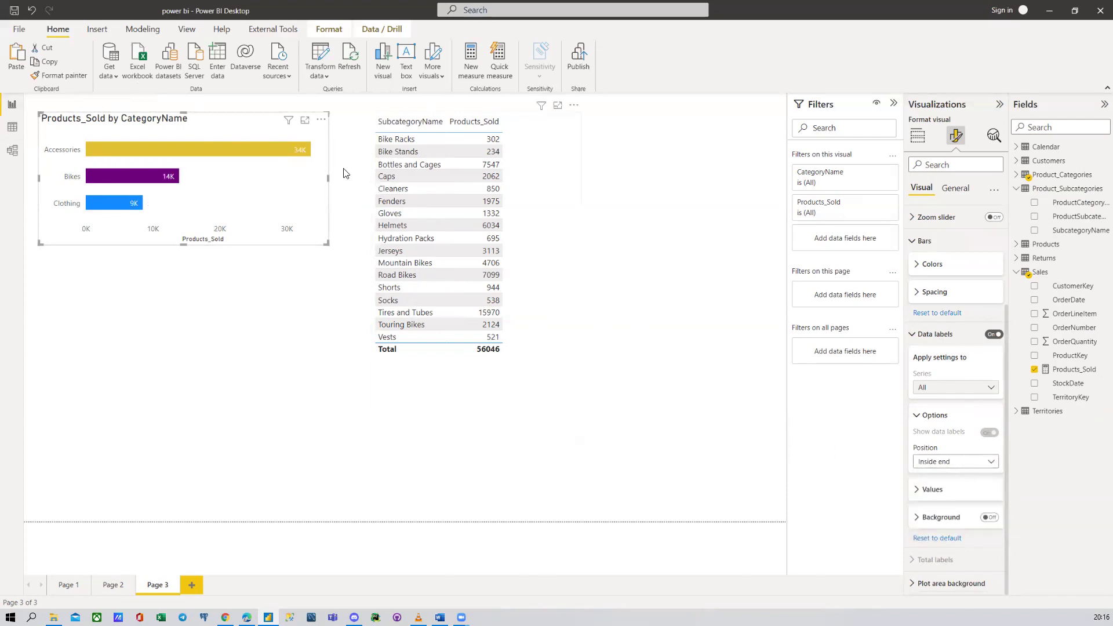
{"action": "left_click", "coordinate": [951, 464]}
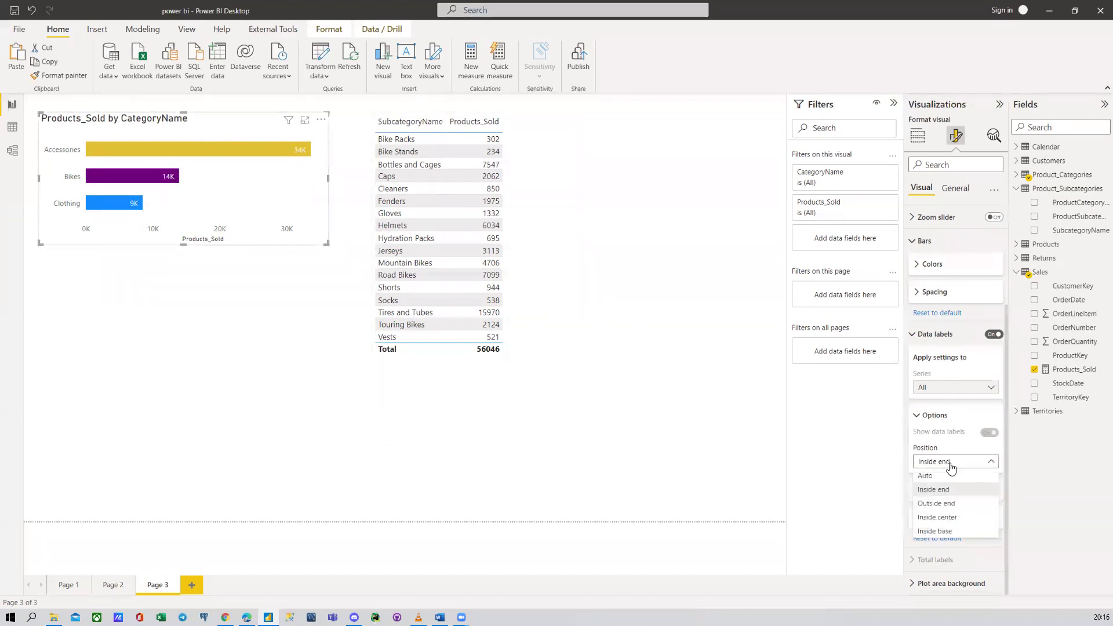
{"action": "left_click", "coordinate": [951, 466]}
{"action": "left_click", "coordinate": [927, 414]}
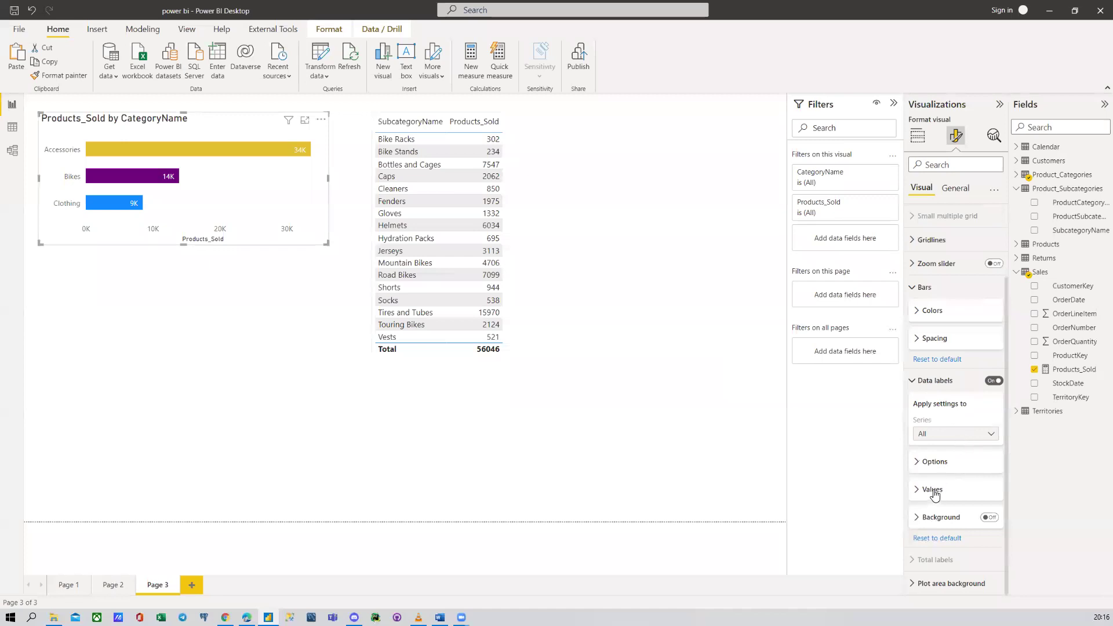
Step: Turn on the data labels' background, try 24% transparency and make it almost fully transparent
{"action": "left_click", "coordinate": [939, 517]}
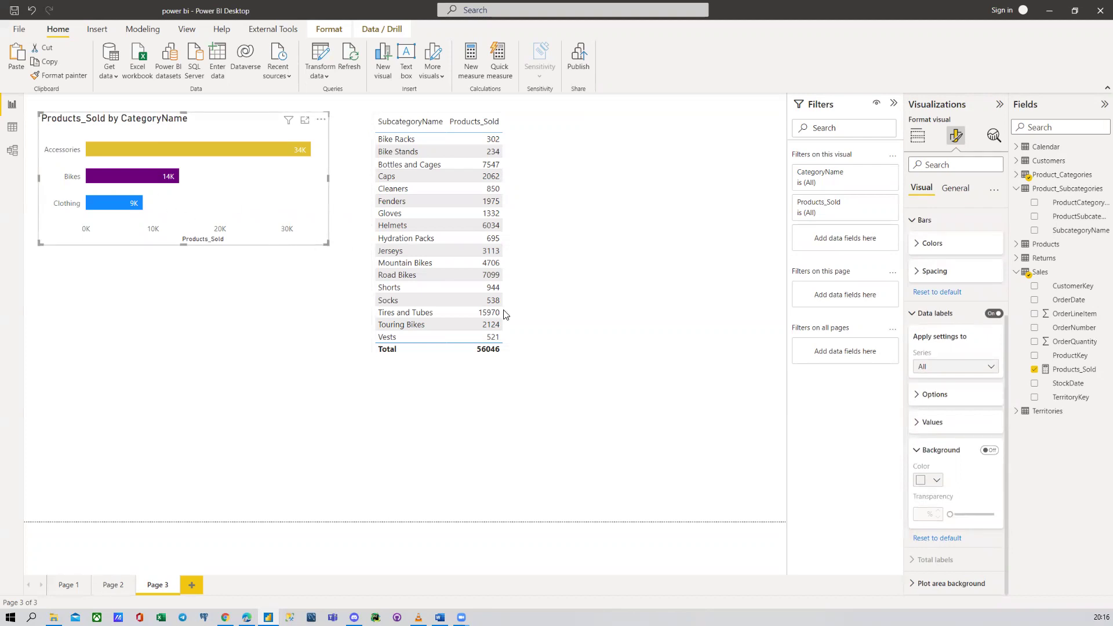
{"action": "left_click", "coordinate": [992, 451]}
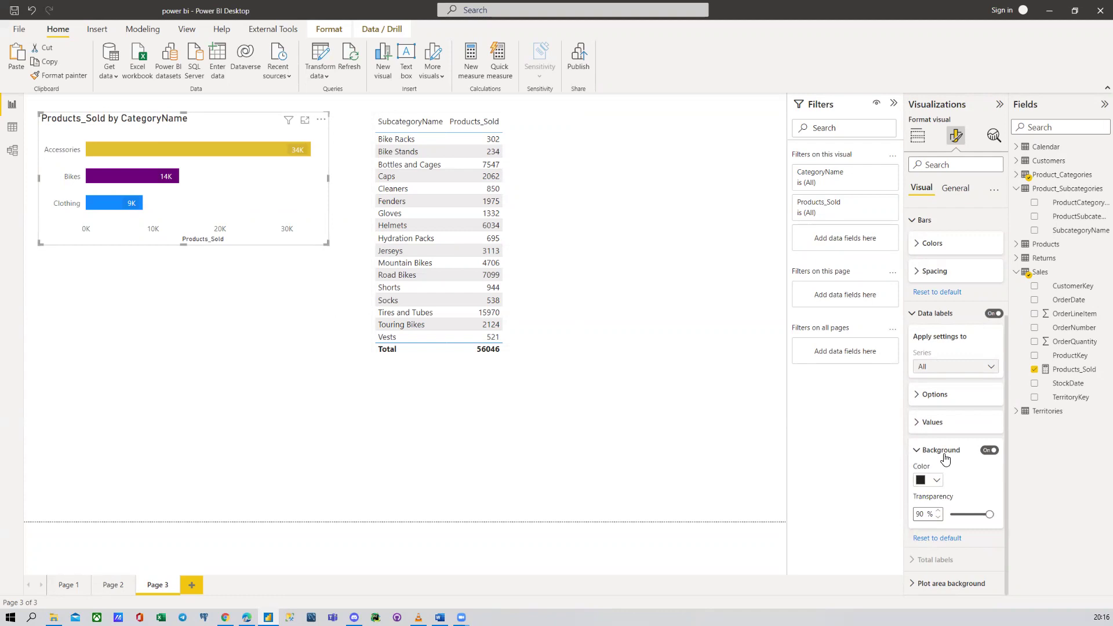
{"action": "left_click_drag", "start_coordinate": [989, 515], "coordinate": [961, 515]}
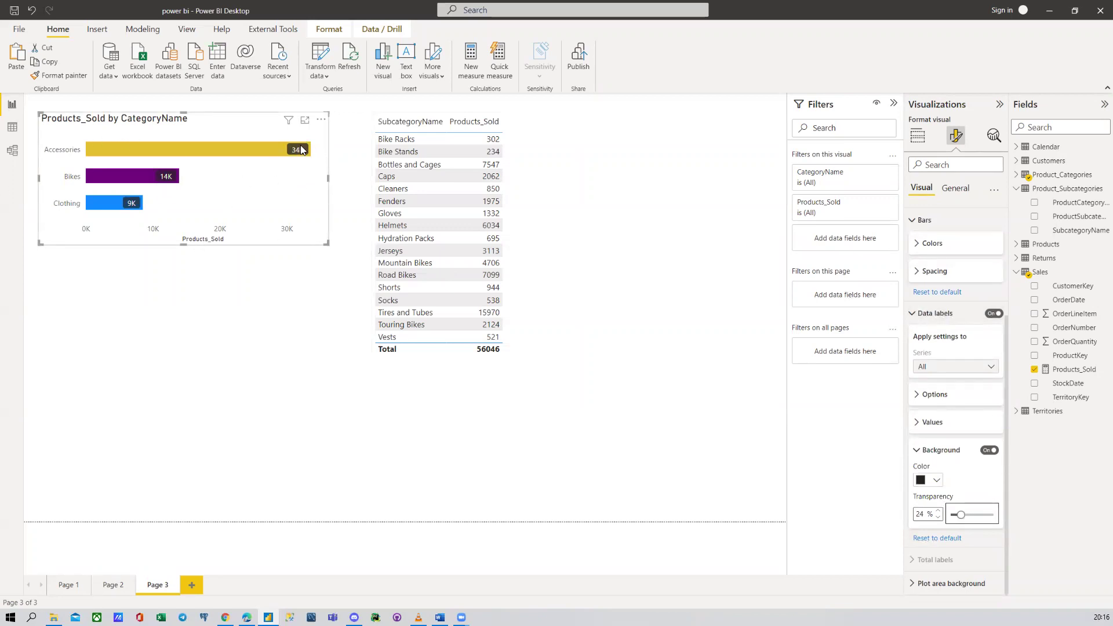
{"action": "left_click_drag", "start_coordinate": [961, 516], "coordinate": [994, 515]}
{"action": "left_click", "coordinate": [939, 451]}
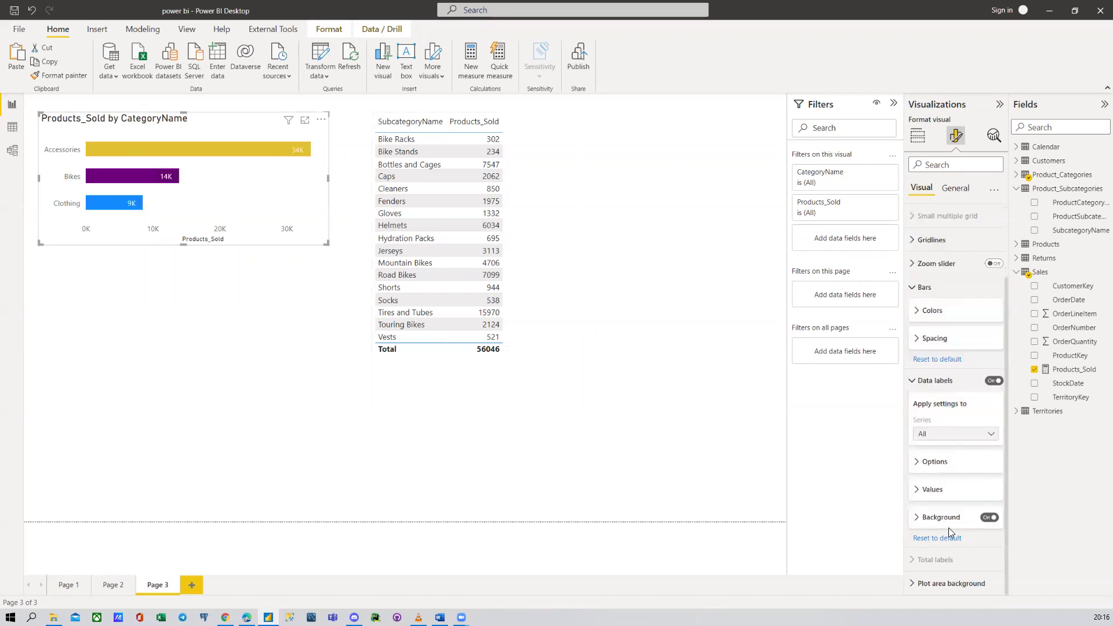
{"action": "left_click", "coordinate": [940, 380]}
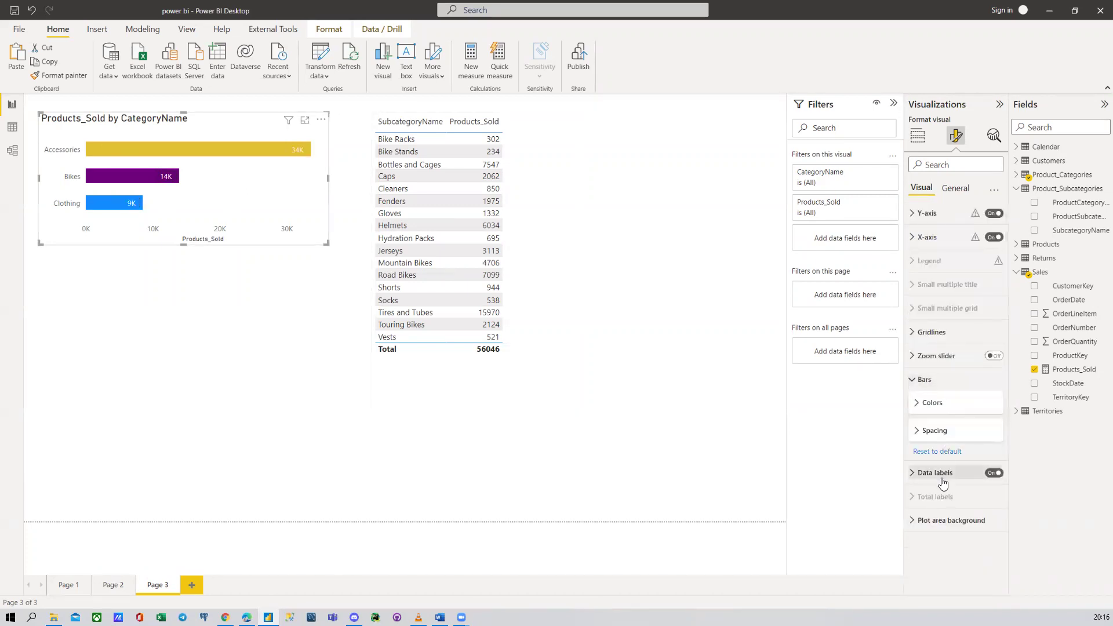
{"action": "left_click", "coordinate": [928, 403]}
{"action": "left_click", "coordinate": [928, 402]}
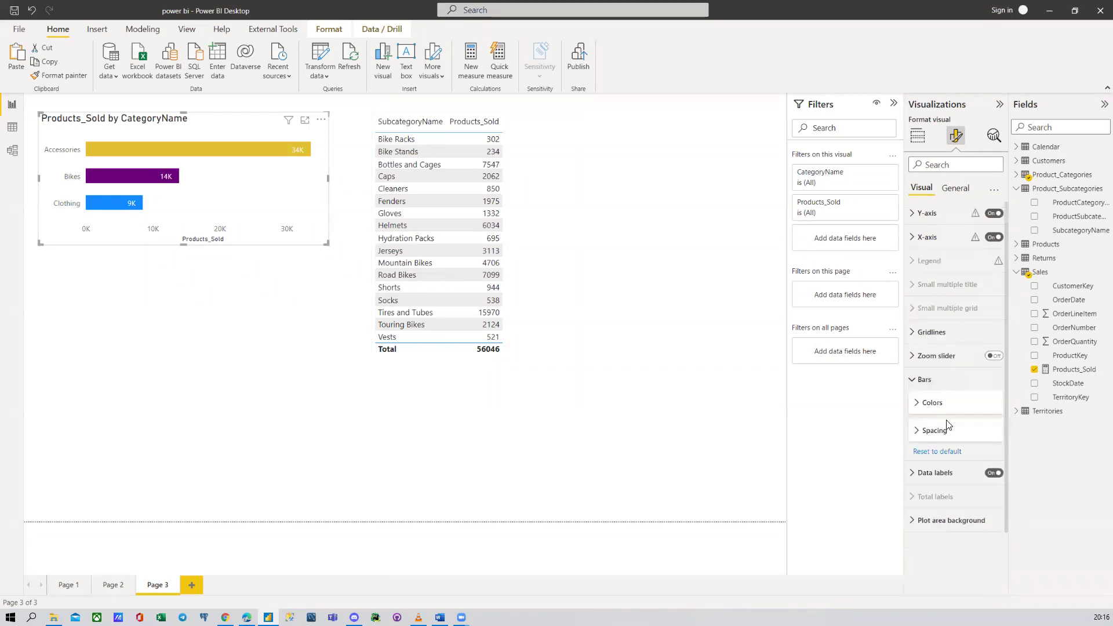
{"action": "left_click", "coordinate": [920, 519]}
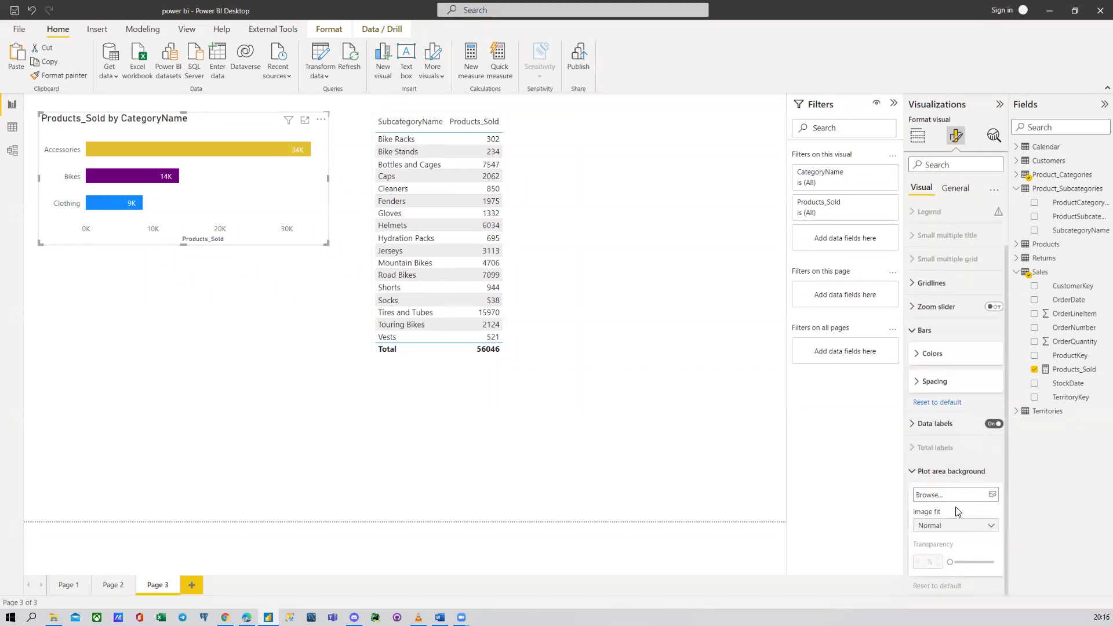
{"action": "left_click", "coordinate": [993, 495]}
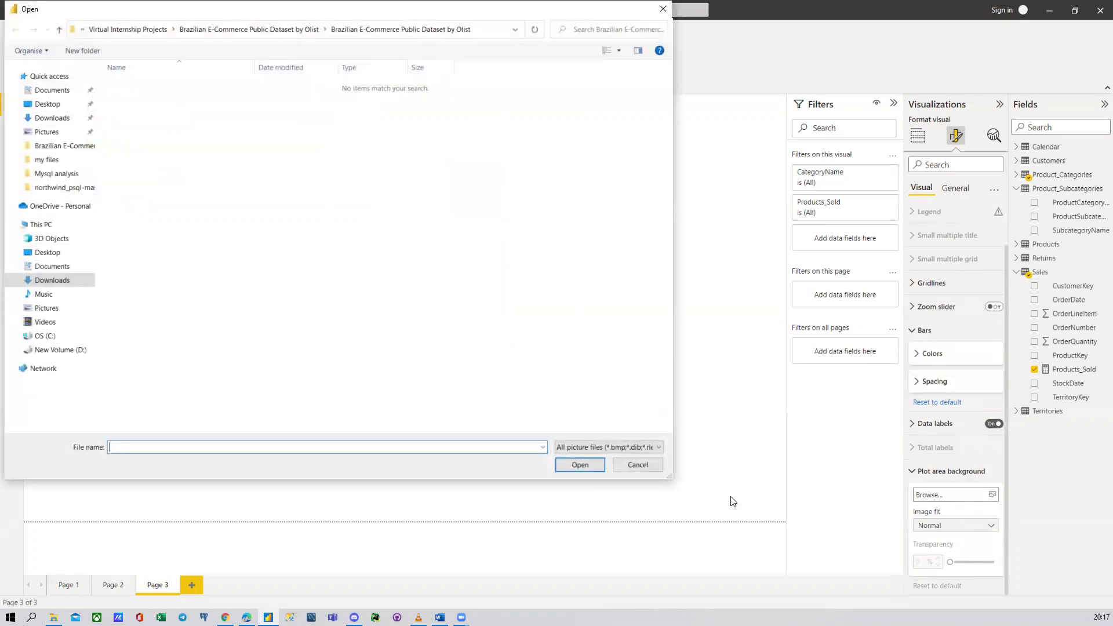
{"action": "left_click", "coordinate": [650, 469]}
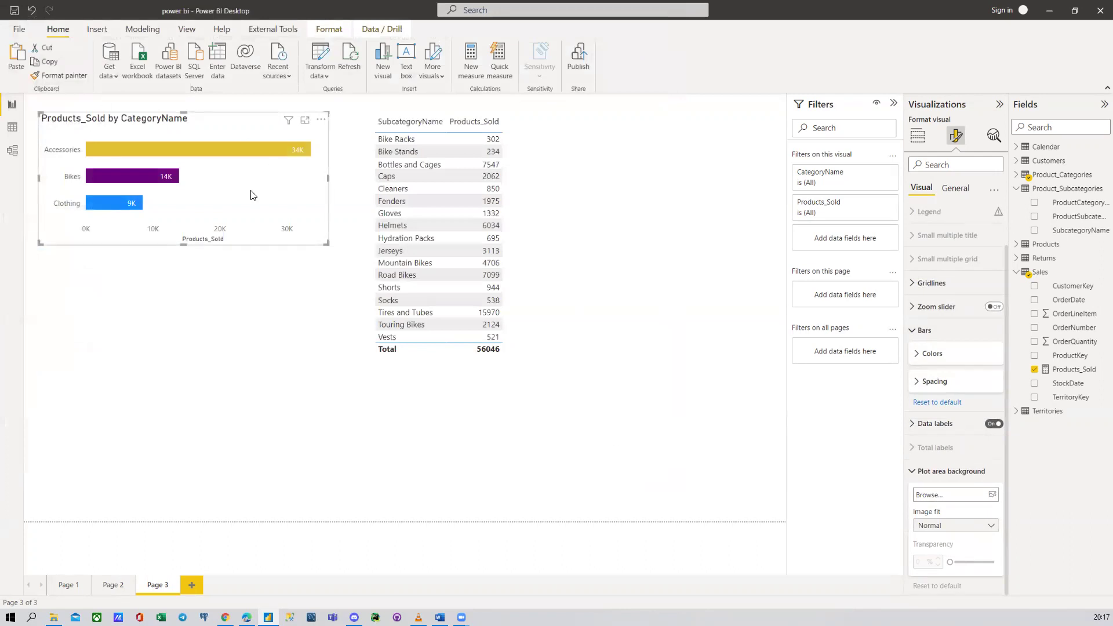
{"action": "left_click", "coordinate": [930, 473]}
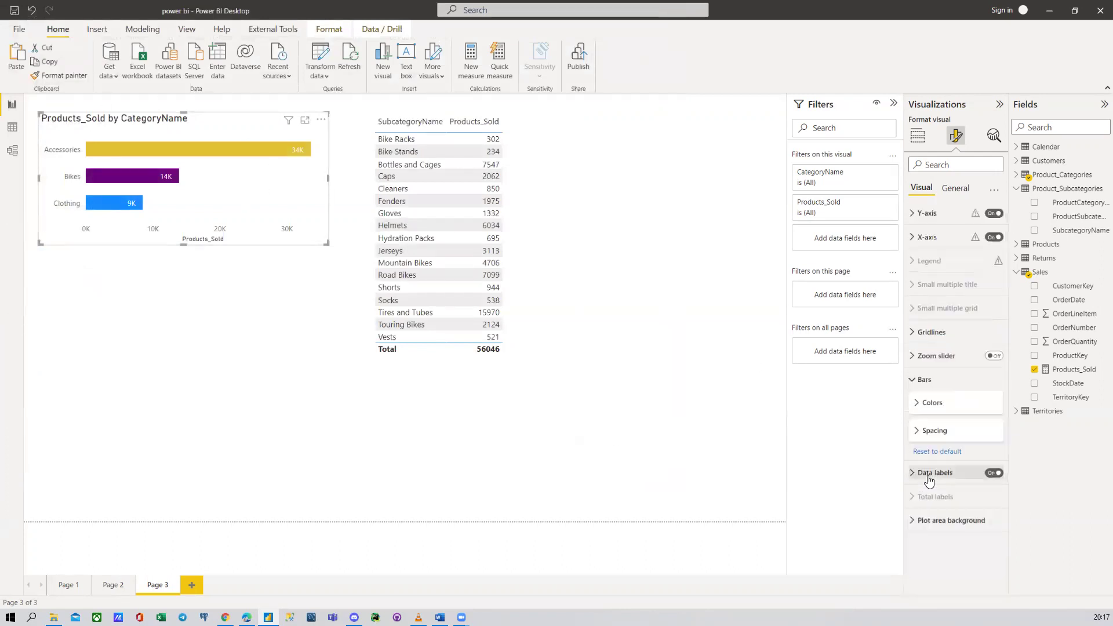
Step: Try hiding the category chart's title and turn it back on
{"action": "left_click", "coordinate": [954, 189]}
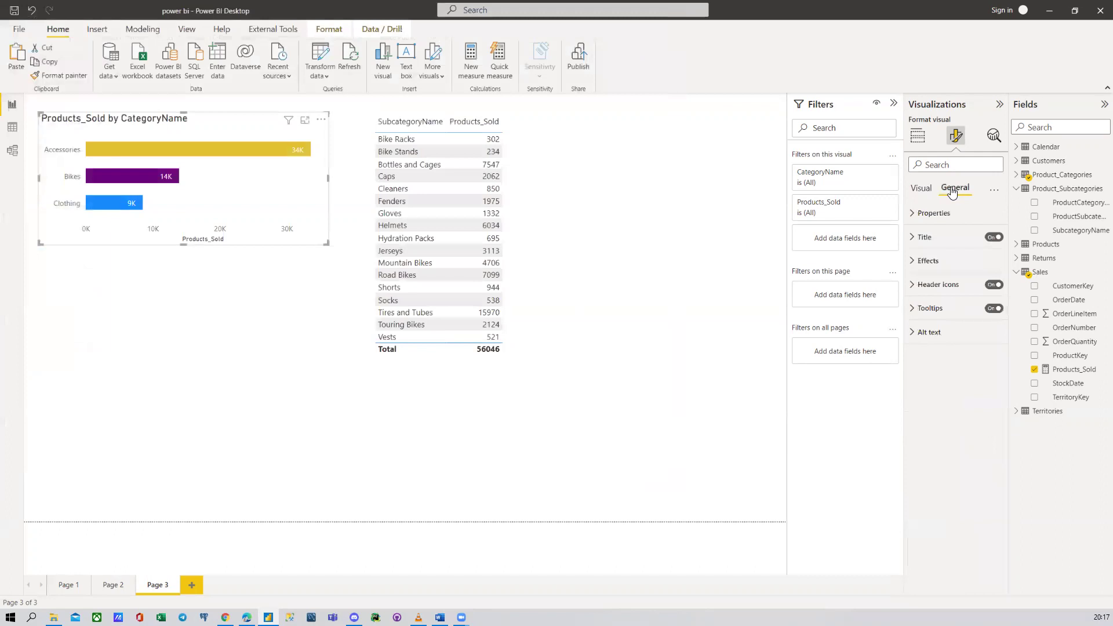
{"action": "left_click", "coordinate": [922, 238]}
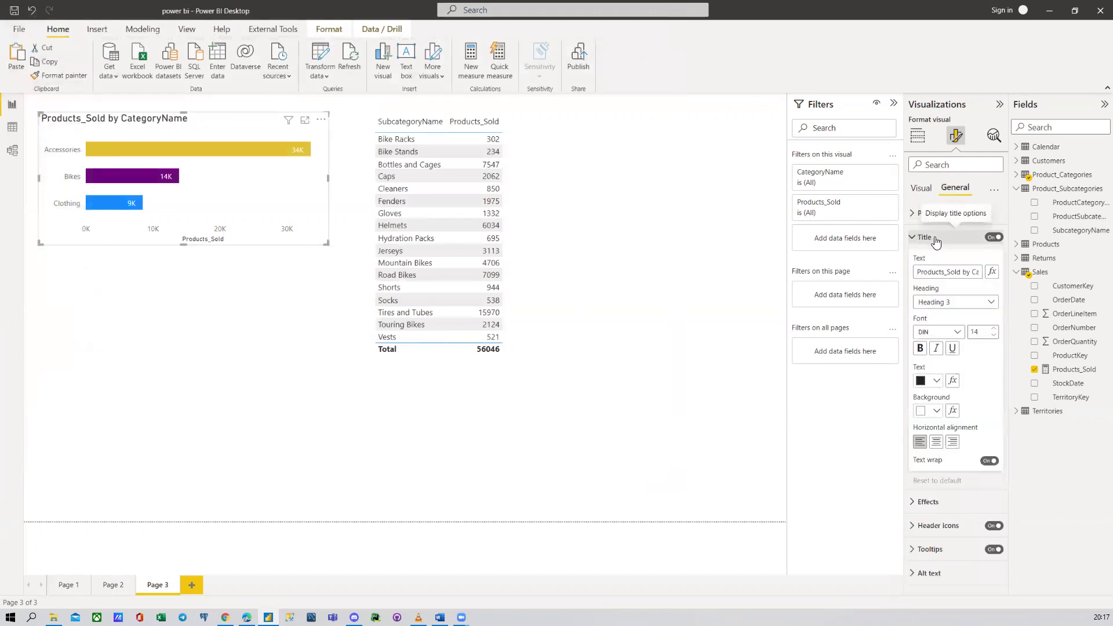
{"action": "left_click", "coordinate": [992, 239]}
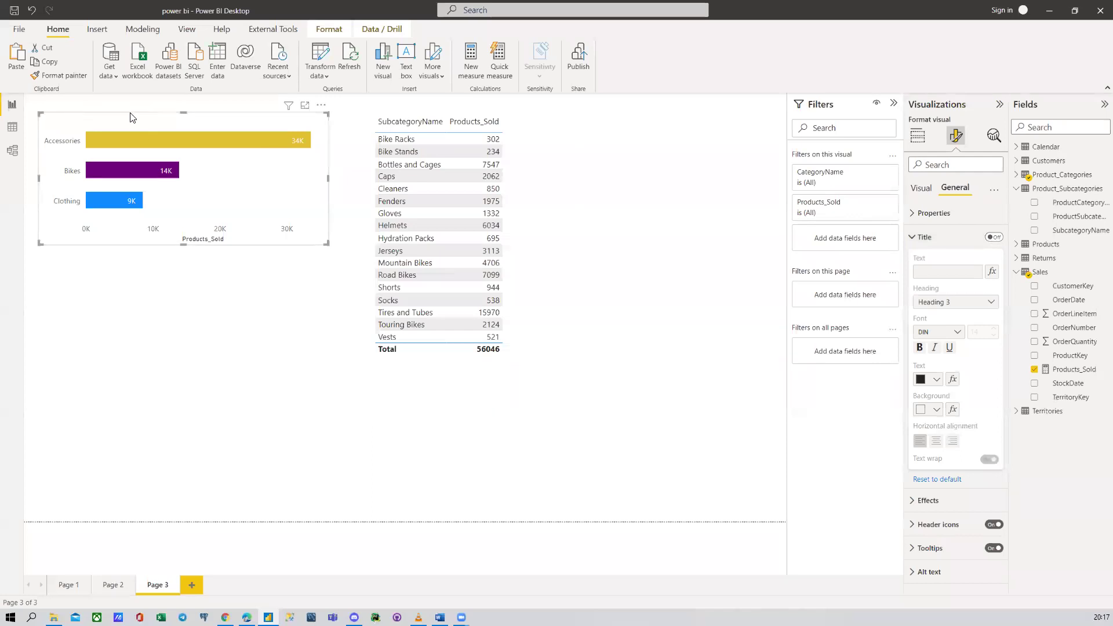
{"action": "left_click", "coordinate": [993, 237]}
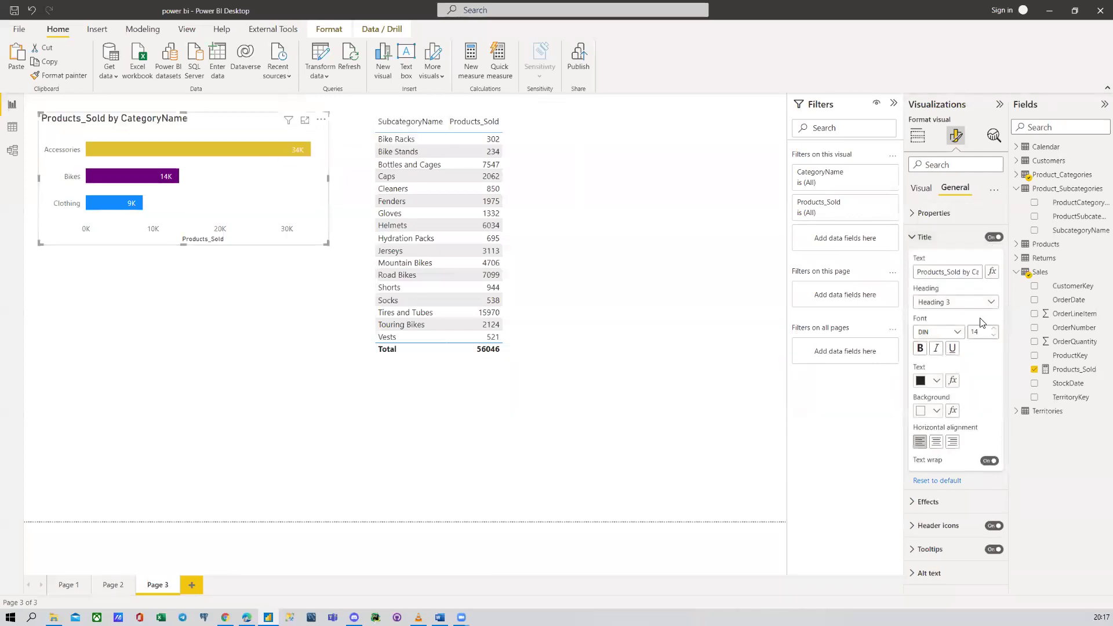
Step: Center the category chart's title and set its font size to 16
{"action": "left_click", "coordinate": [935, 442]}
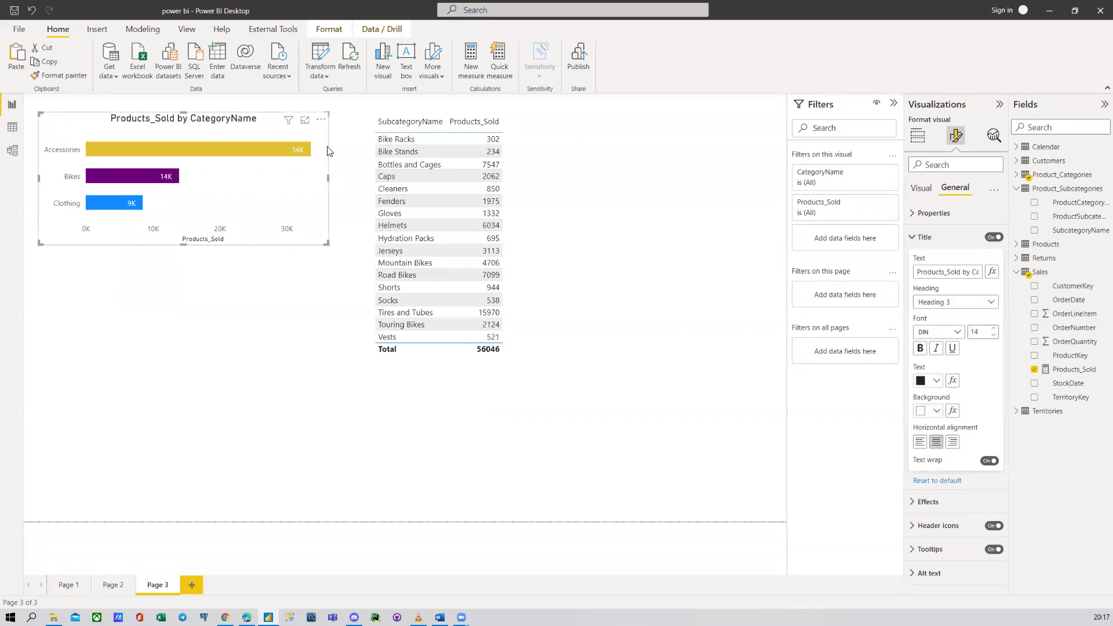
{"action": "left_click", "coordinate": [993, 329]}
{"action": "left_click", "coordinate": [993, 329]}
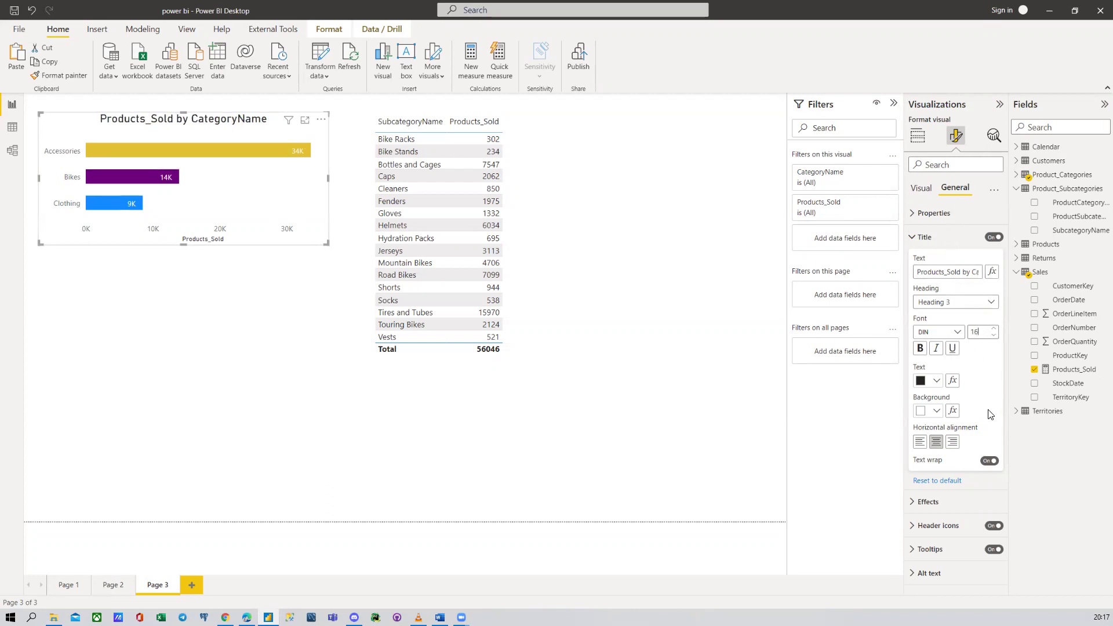
Step: Try a dark blue background for the chart title and change it to light yellow
{"action": "left_click", "coordinate": [936, 410]}
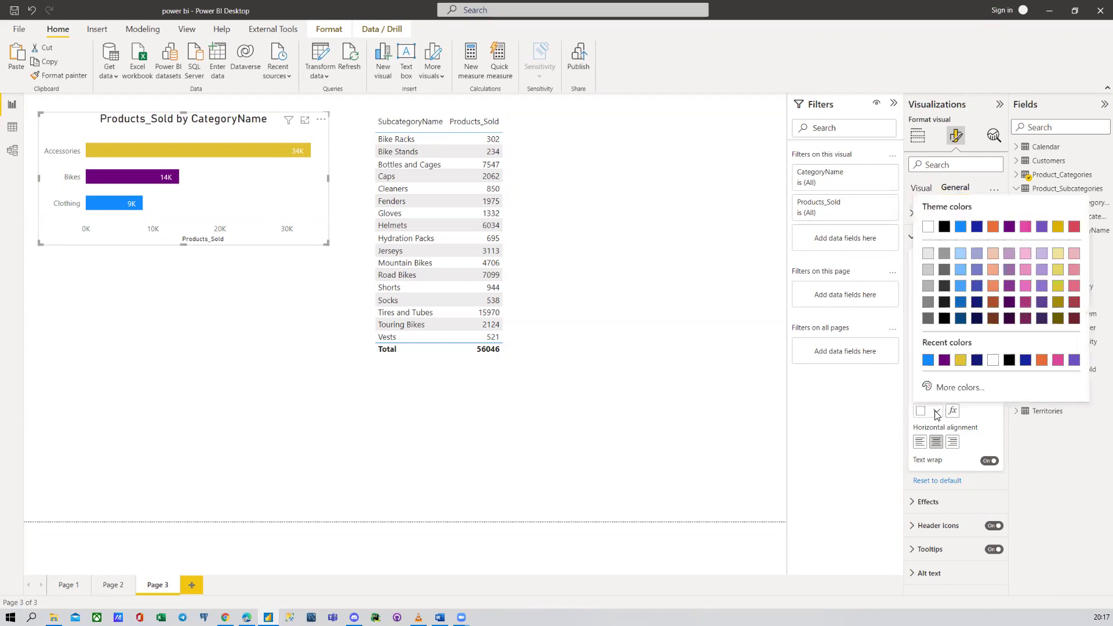
{"action": "left_click", "coordinate": [961, 318]}
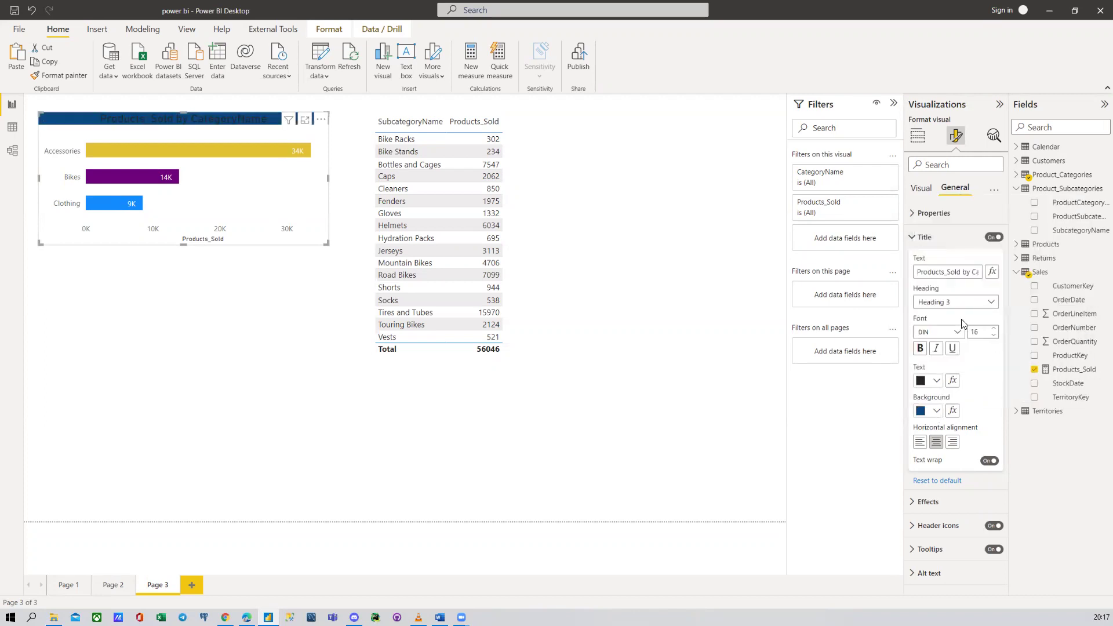
{"action": "left_click", "coordinate": [936, 411]}
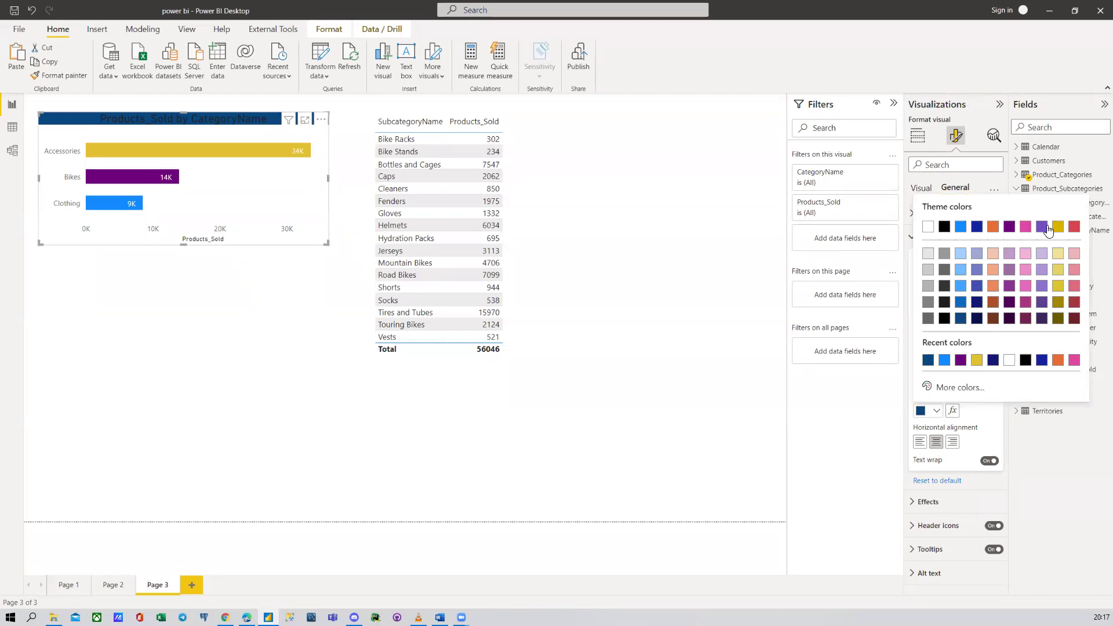
{"action": "left_click", "coordinate": [1058, 270]}
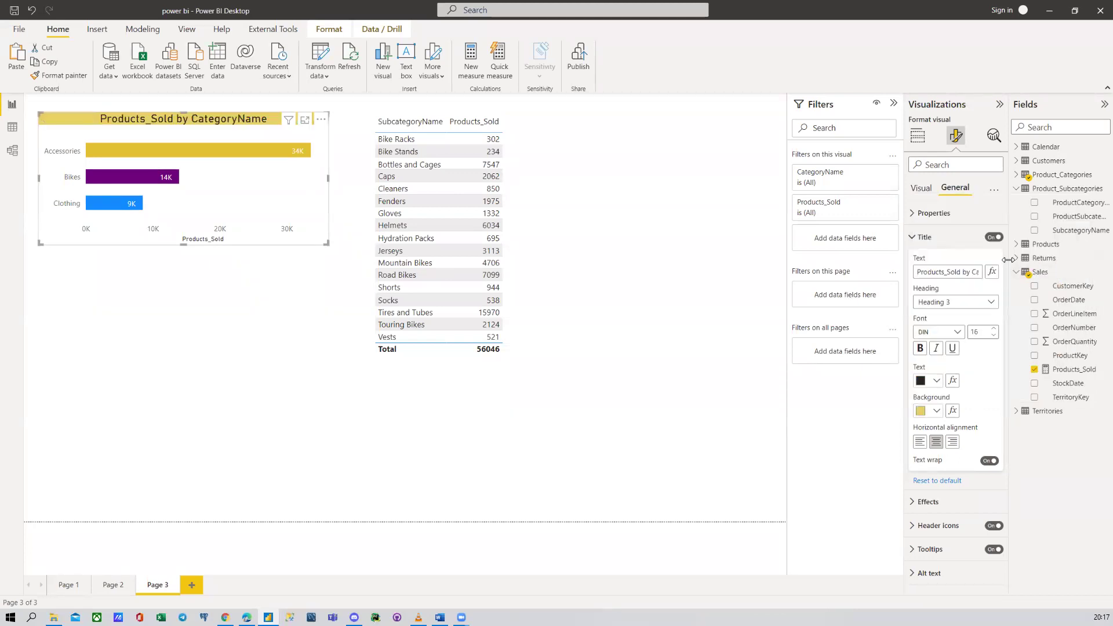
Step: Change the category chart's title to white text on a black background
{"action": "left_click", "coordinate": [936, 411]}
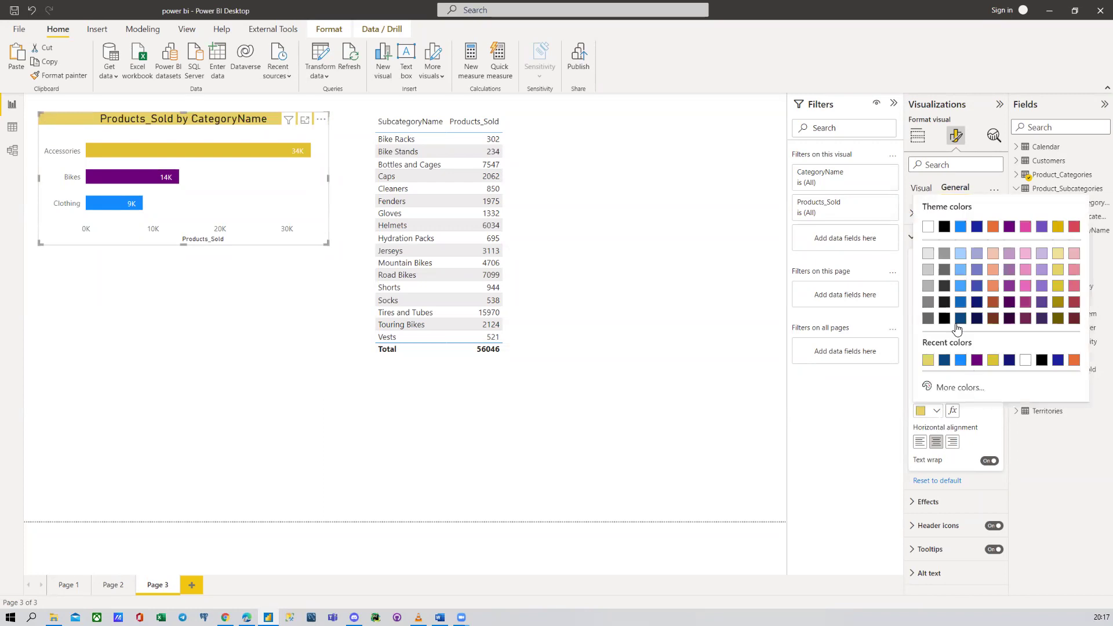
{"action": "left_click", "coordinate": [945, 302]}
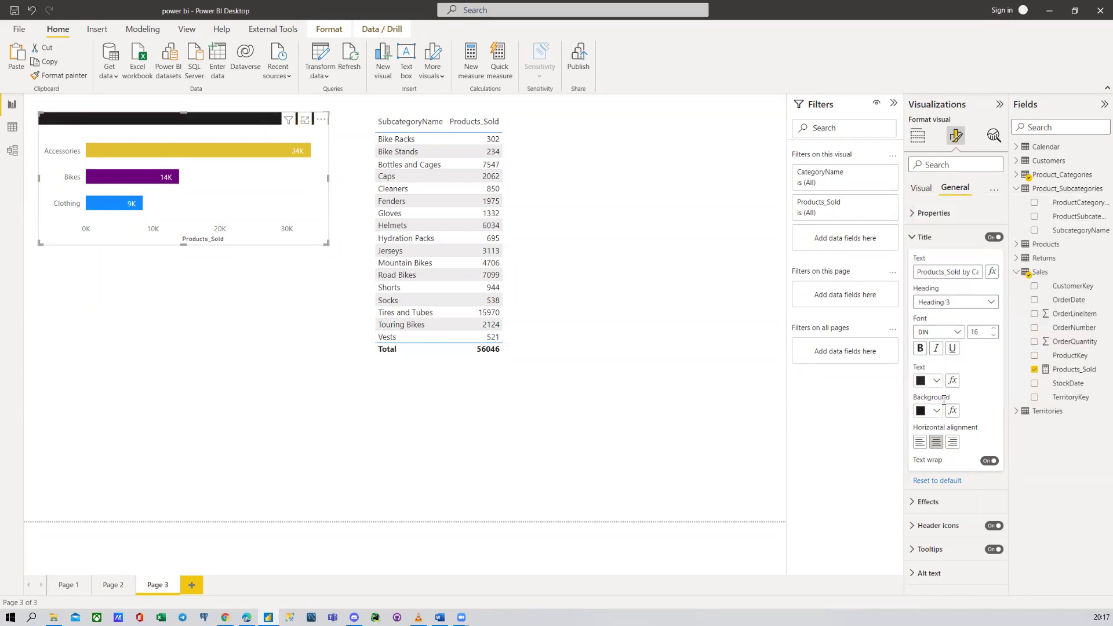
{"action": "left_click", "coordinate": [938, 381]}
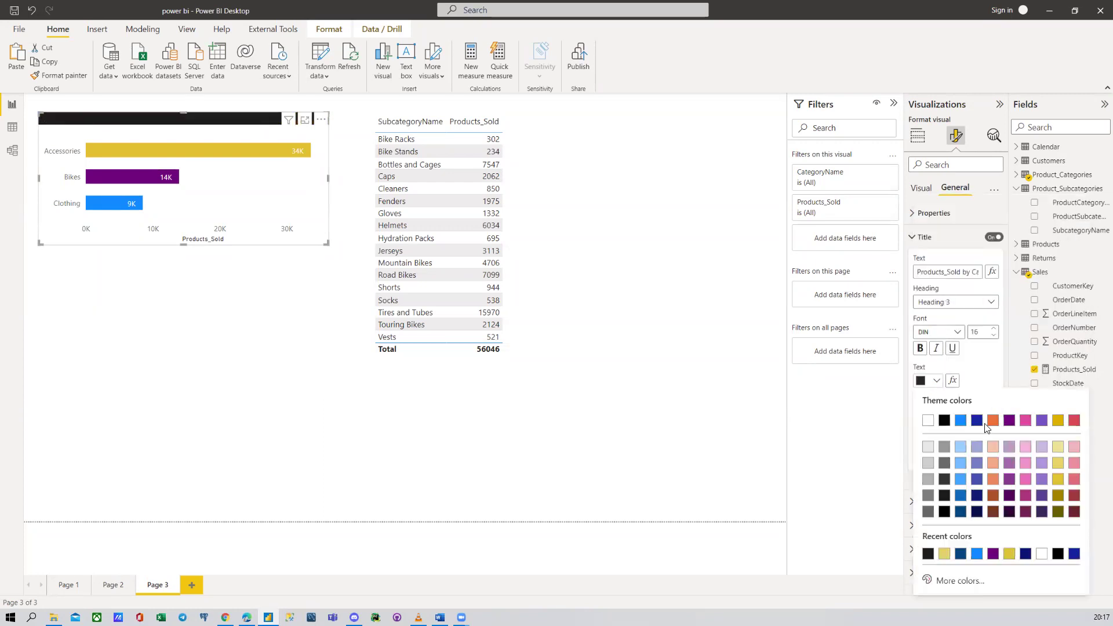
{"action": "left_click", "coordinate": [927, 421]}
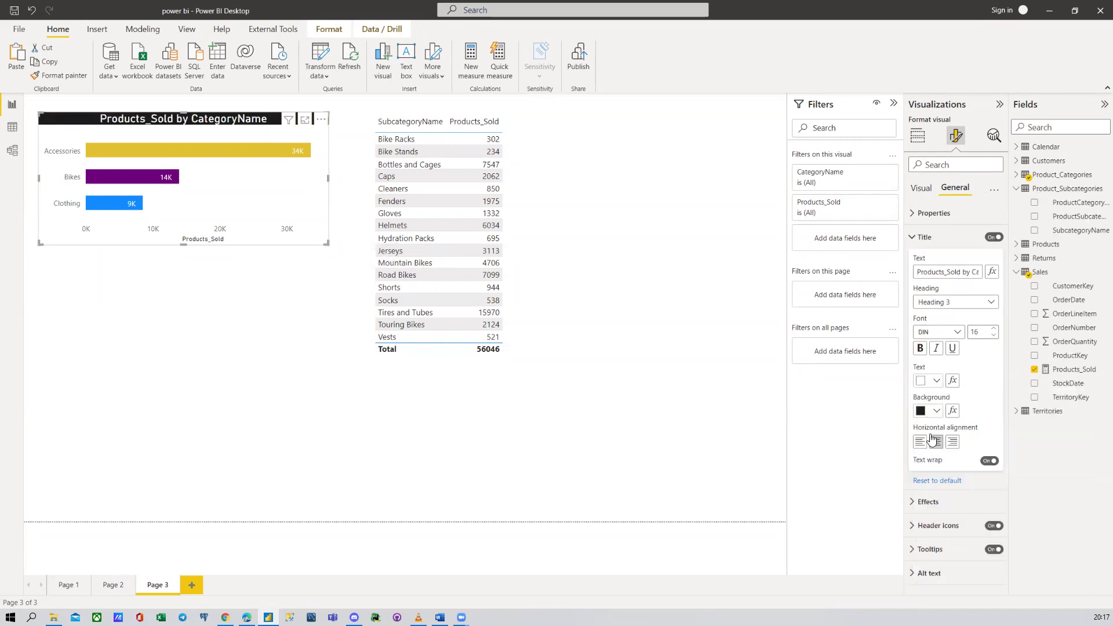
{"action": "left_click", "coordinate": [927, 241]}
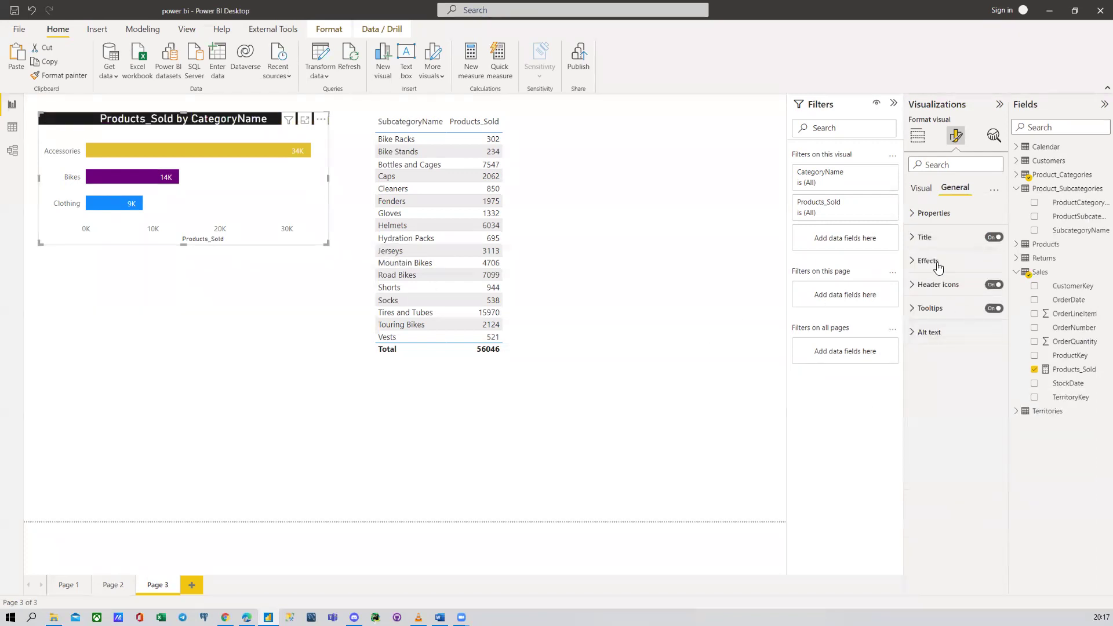
{"action": "left_click", "coordinate": [944, 289]}
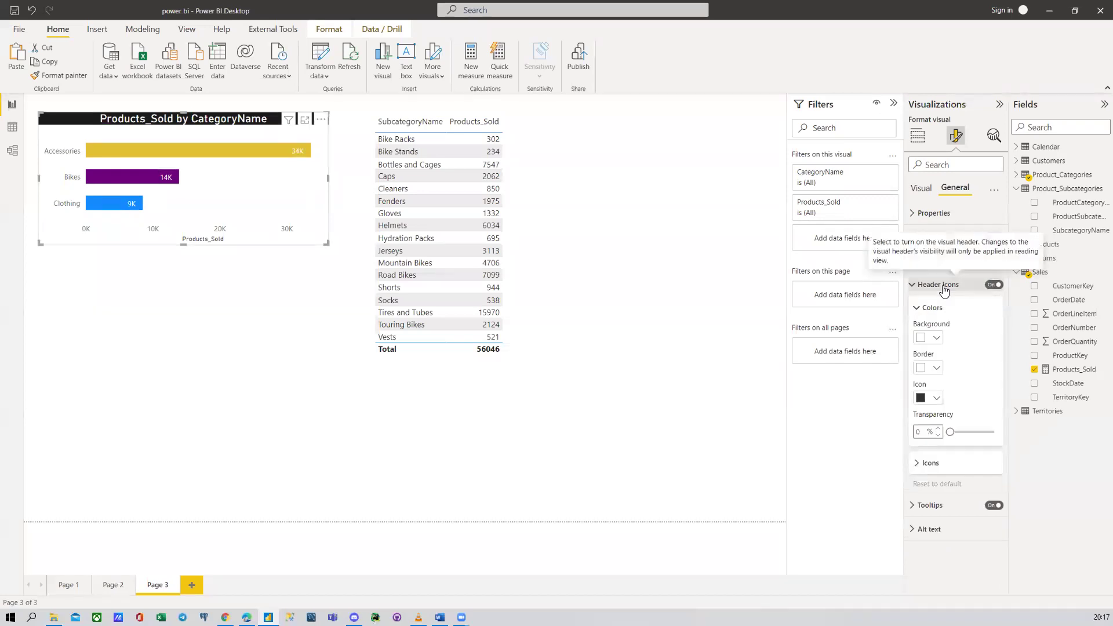
{"action": "left_click", "coordinate": [945, 290]}
{"action": "left_click", "coordinate": [945, 310]}
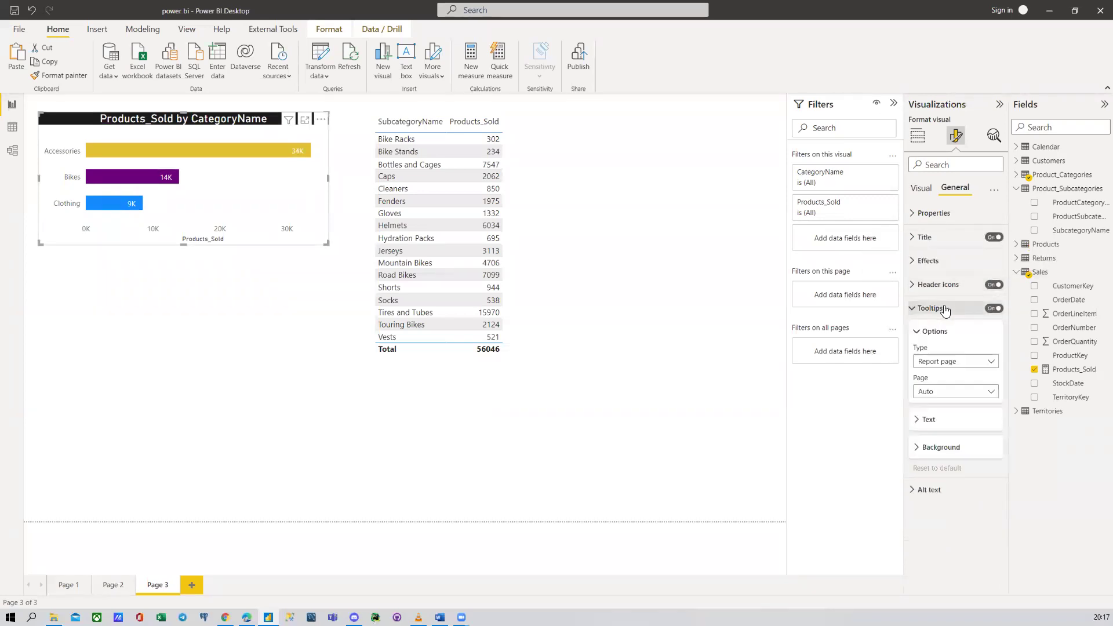
{"action": "left_click", "coordinate": [943, 310]}
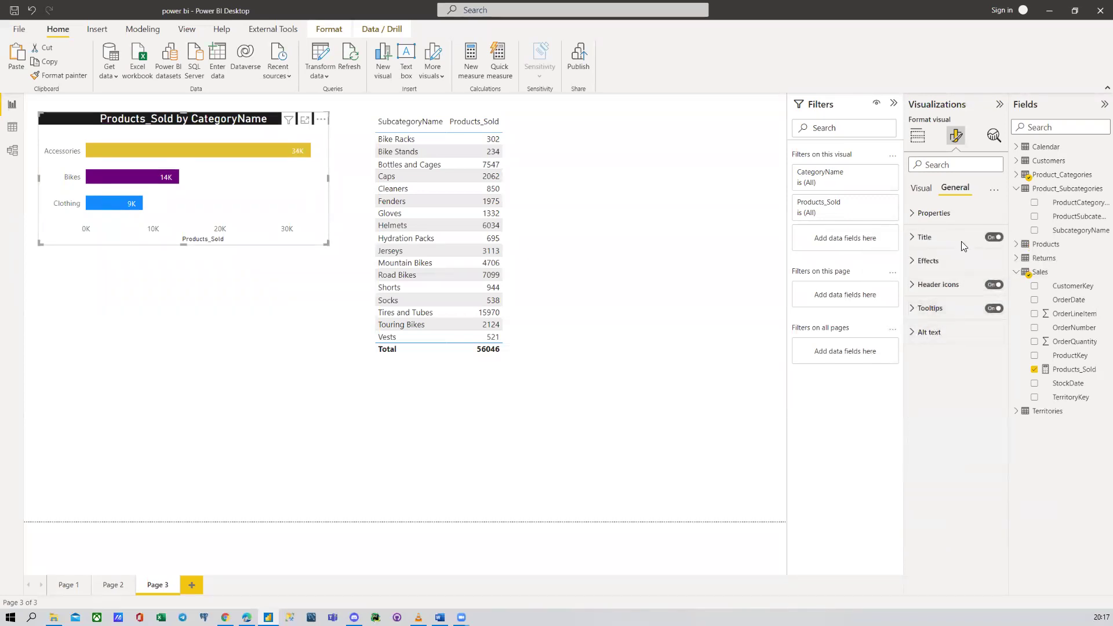
{"action": "left_click", "coordinate": [919, 188]}
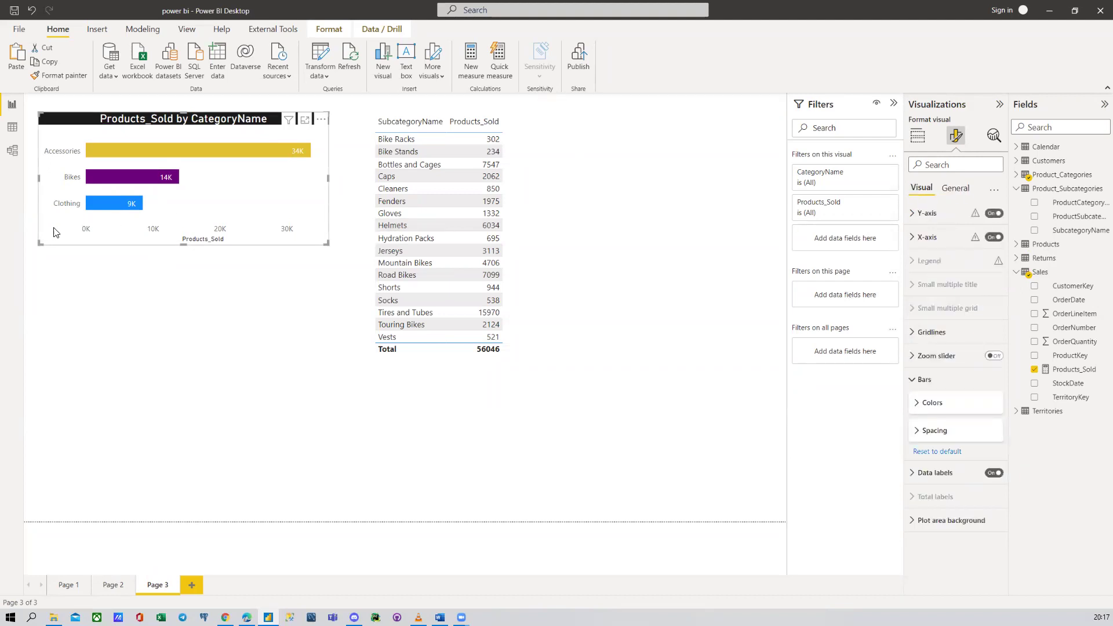
{"action": "left_click", "coordinate": [138, 339]}
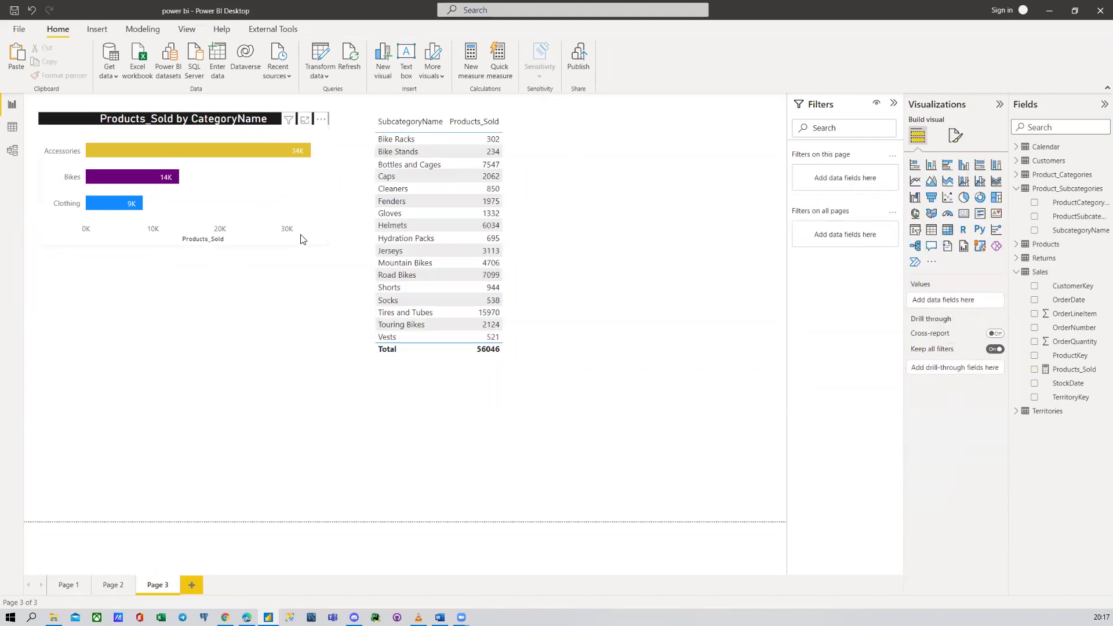
Step: Turn off the X-axis title on the category bar chart
{"action": "left_click", "coordinate": [42, 244]}
{"action": "left_click", "coordinate": [956, 136]}
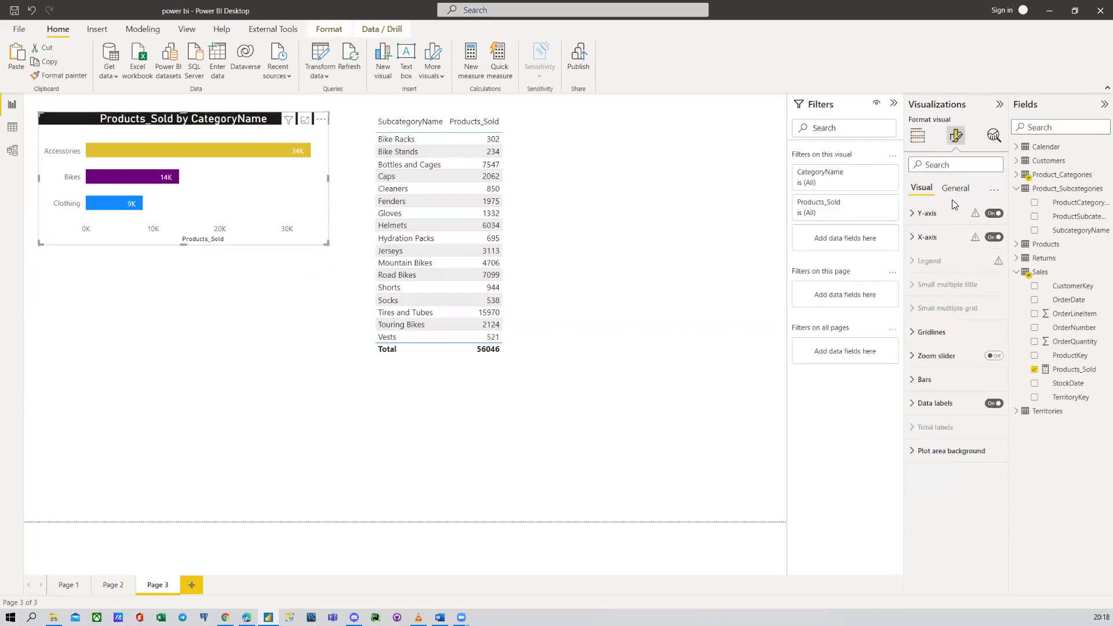
{"action": "left_click", "coordinate": [955, 188]}
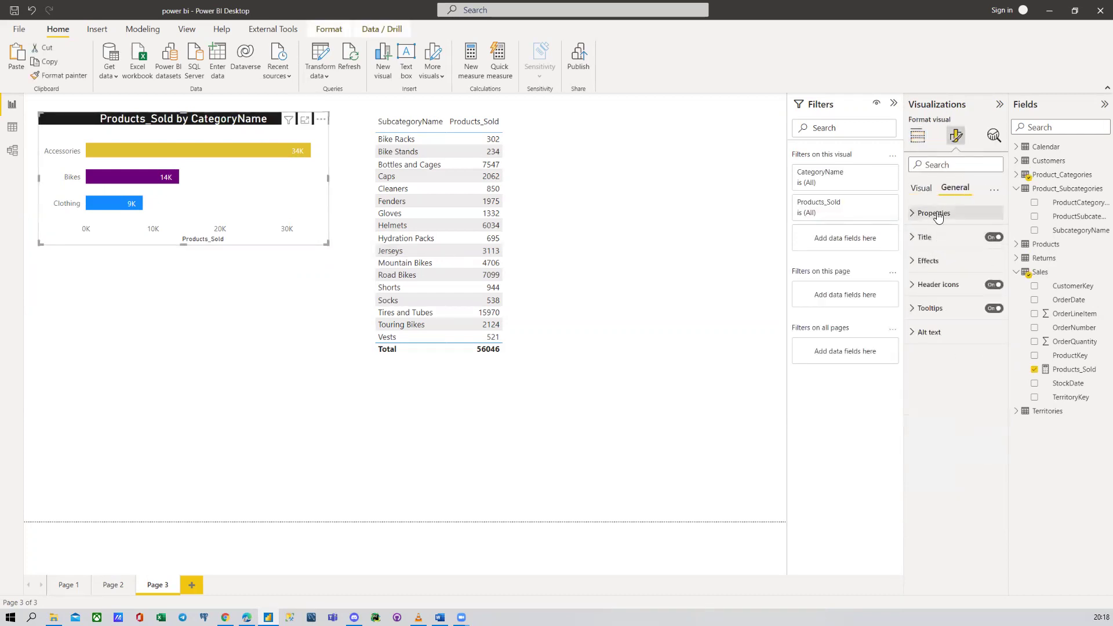
{"action": "left_click", "coordinate": [922, 189]}
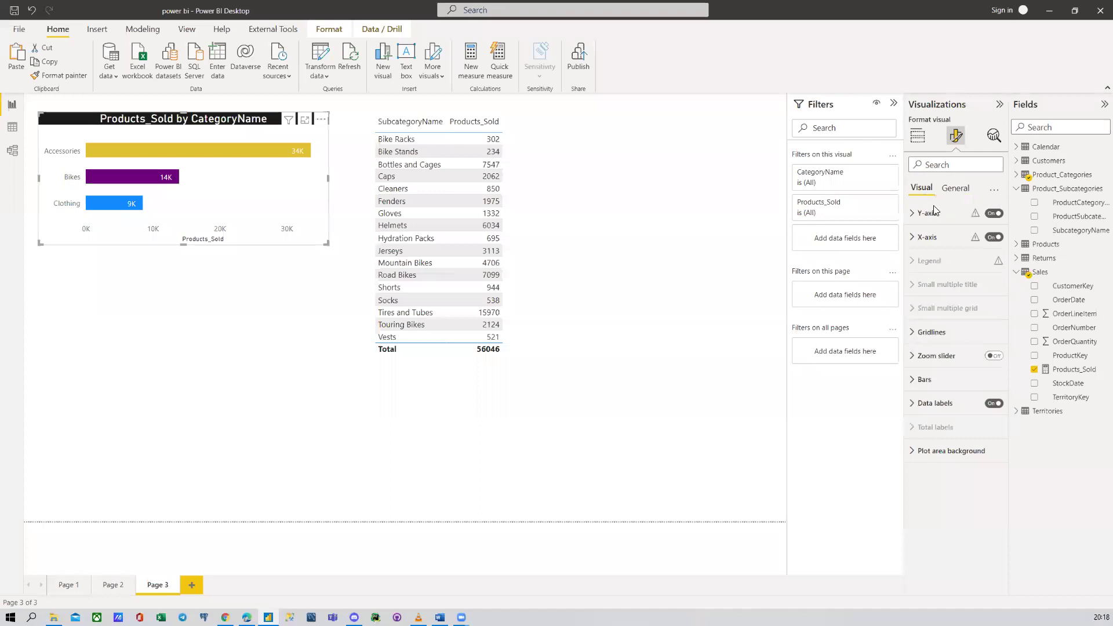
{"action": "left_click", "coordinate": [945, 238]}
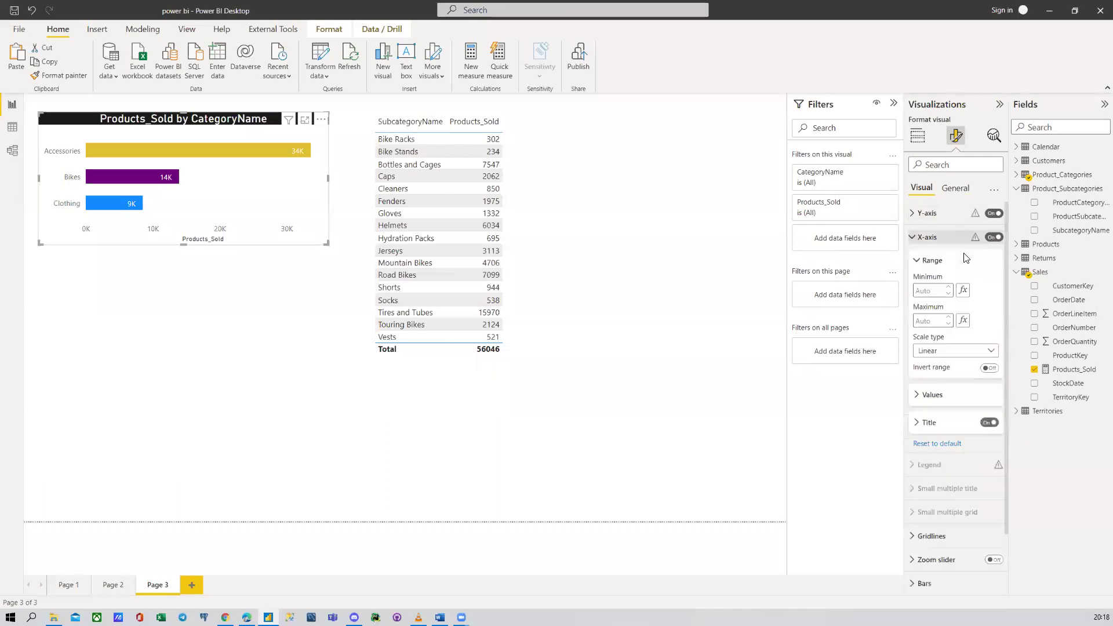
{"action": "left_click", "coordinate": [988, 425]}
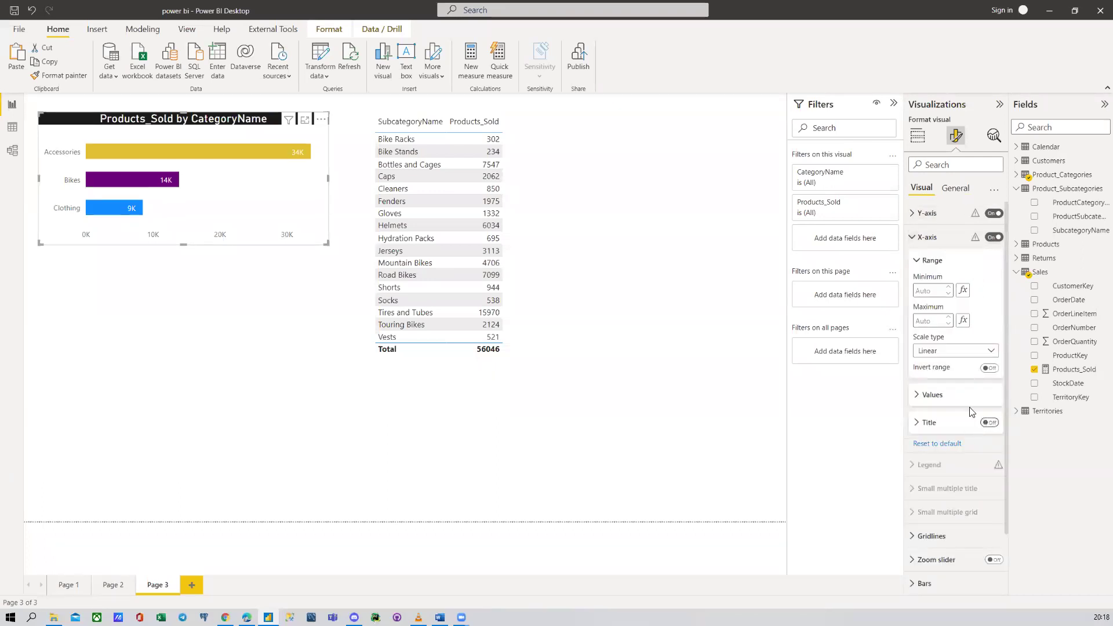
Step: Replace the underscore in the category chart's title with a space, making it "Products Sold by CategoryName"
{"action": "left_click", "coordinate": [954, 188]}
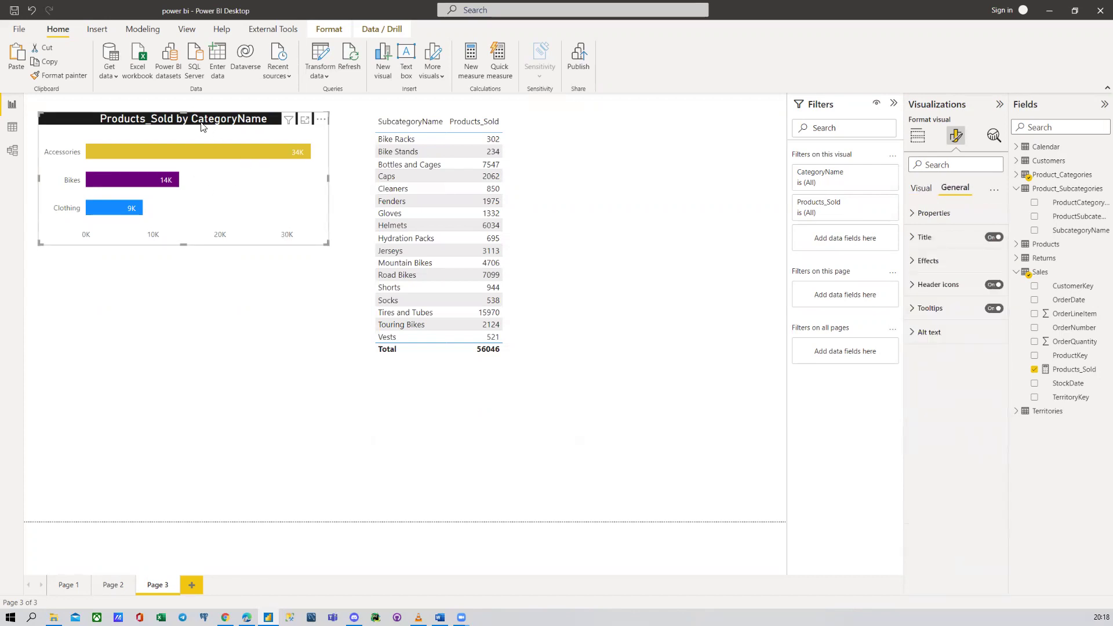
{"action": "left_click", "coordinate": [930, 242]}
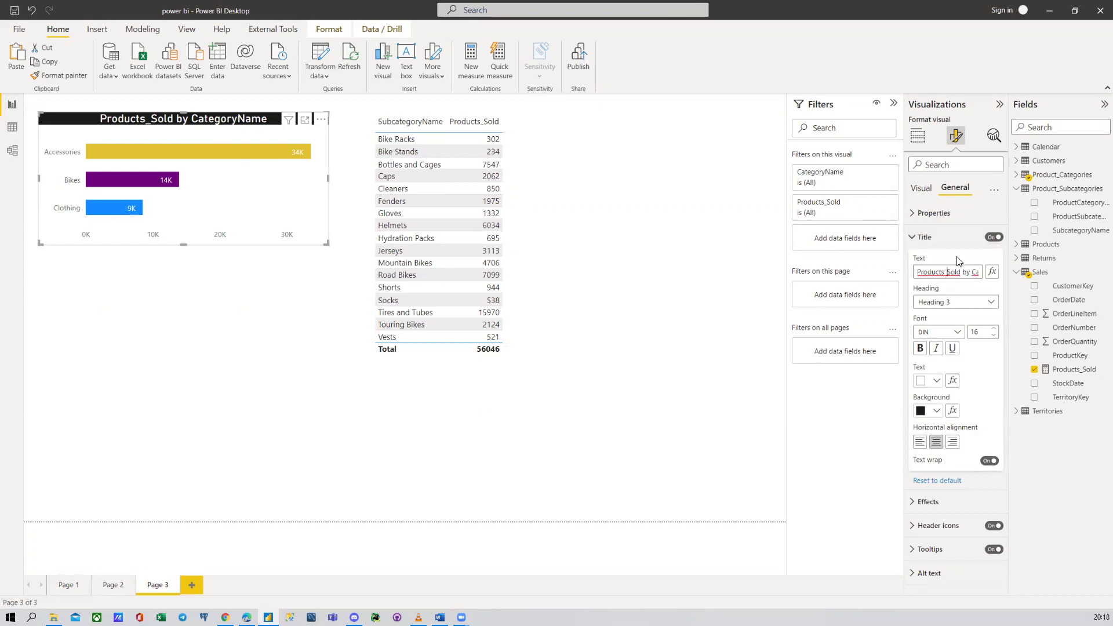
{"action": "key", "text": "BackSpace"}
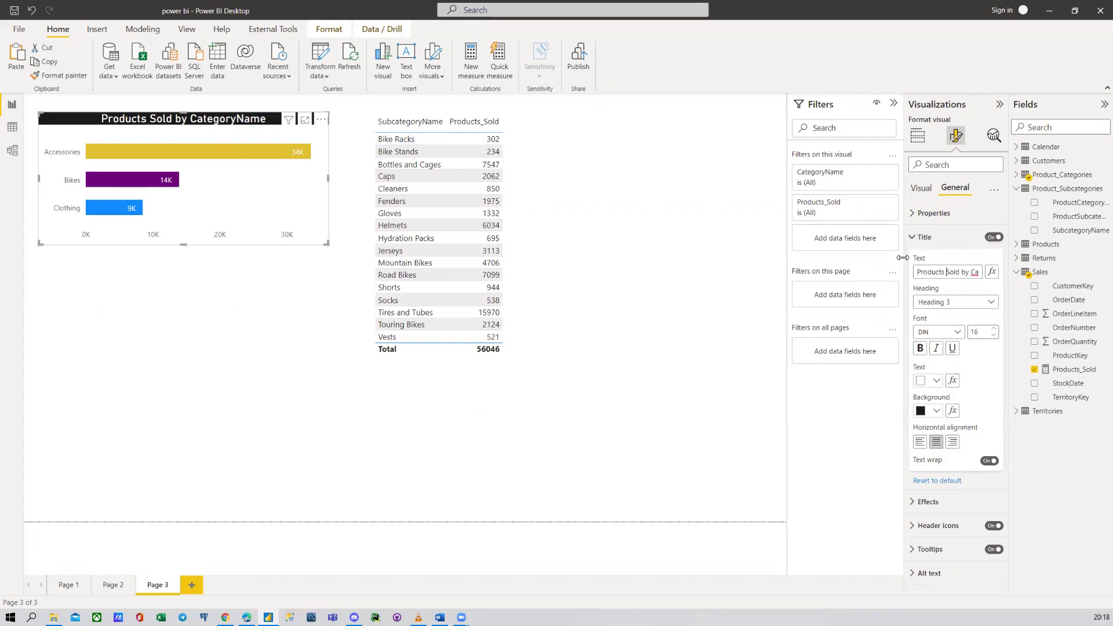
{"action": "left_click", "coordinate": [931, 248]}
{"action": "left_click", "coordinate": [187, 332]}
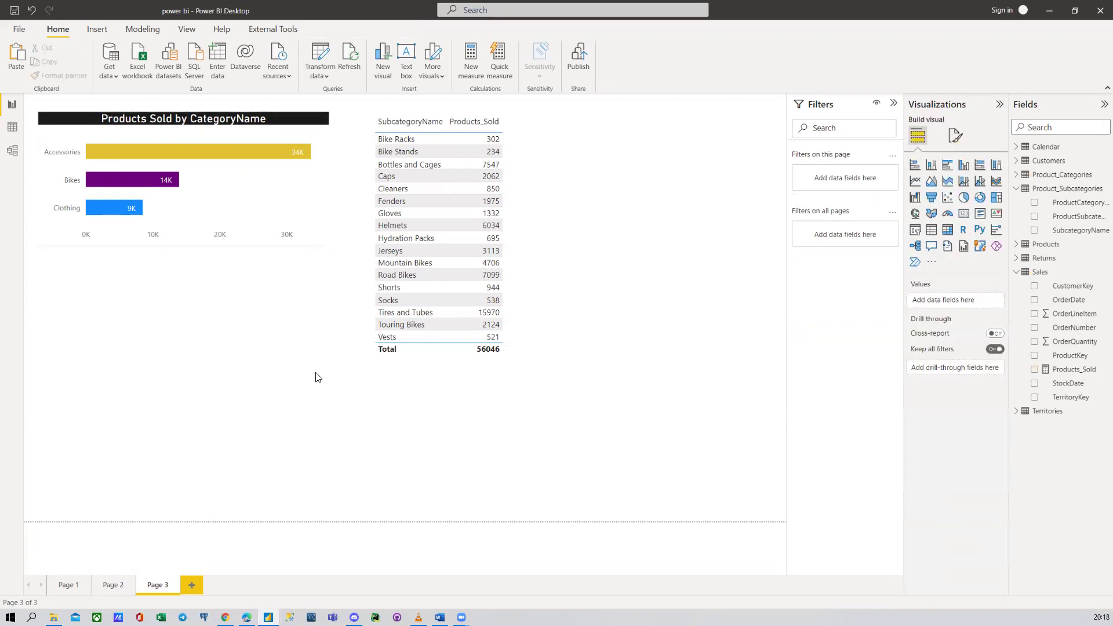
Step: Examine the subcategory table's general and visual formatting options, including its properties, values and totals
{"action": "left_click", "coordinate": [525, 239]}
{"action": "left_click", "coordinate": [955, 135]}
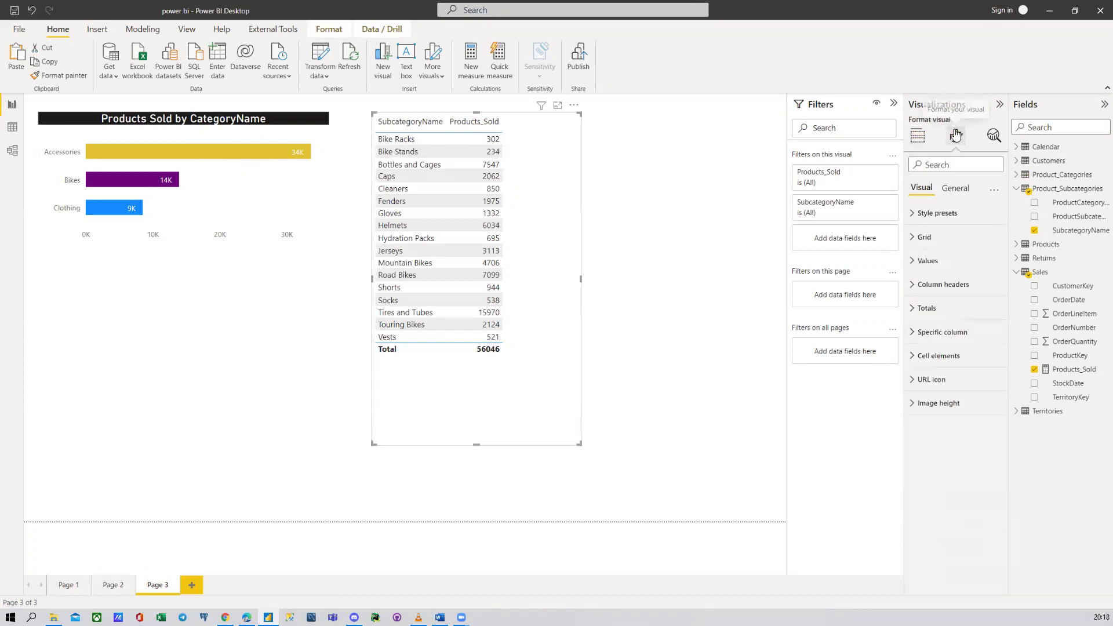
{"action": "left_click", "coordinate": [956, 189]}
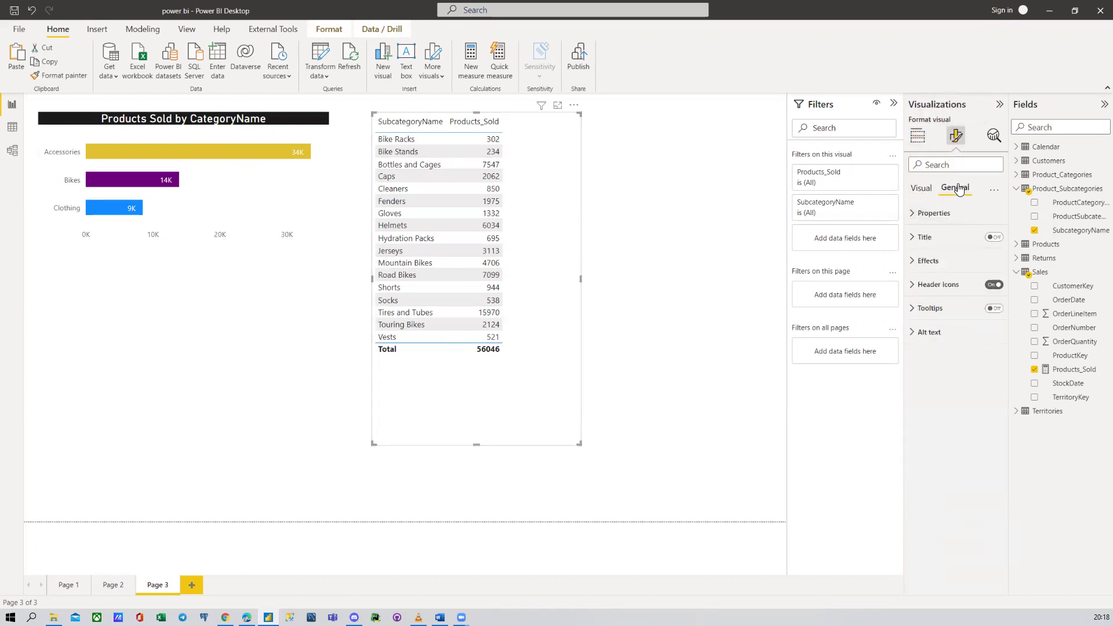
{"action": "left_click", "coordinate": [944, 214]}
{"action": "left_click", "coordinate": [943, 214]}
{"action": "left_click", "coordinate": [921, 188]}
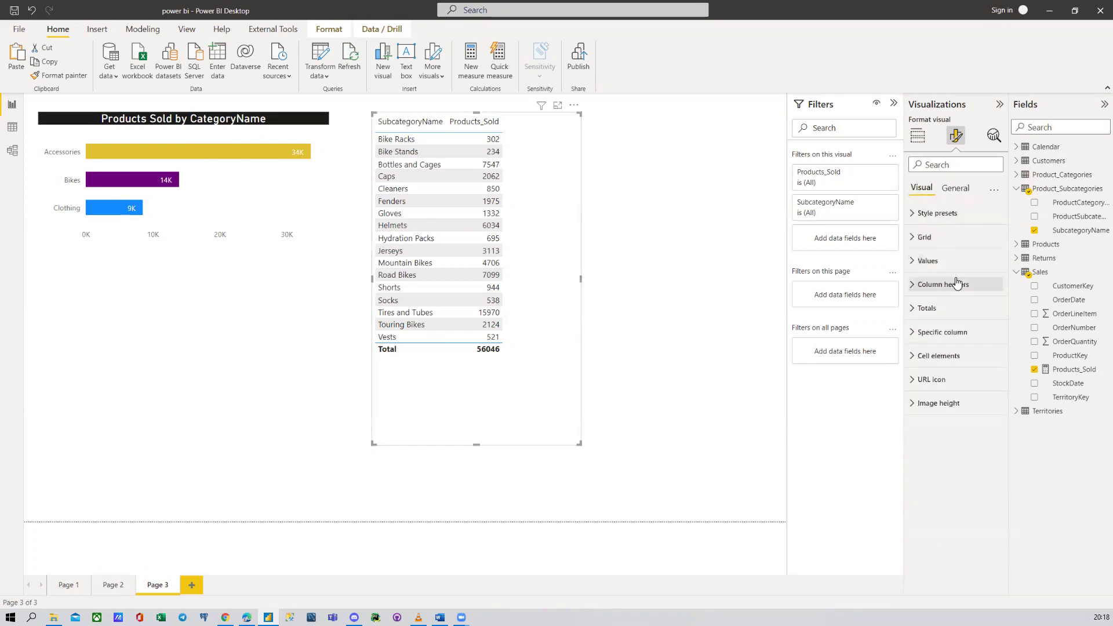
{"action": "left_click", "coordinate": [925, 261]}
{"action": "left_click", "coordinate": [926, 262]}
{"action": "left_click", "coordinate": [926, 261]}
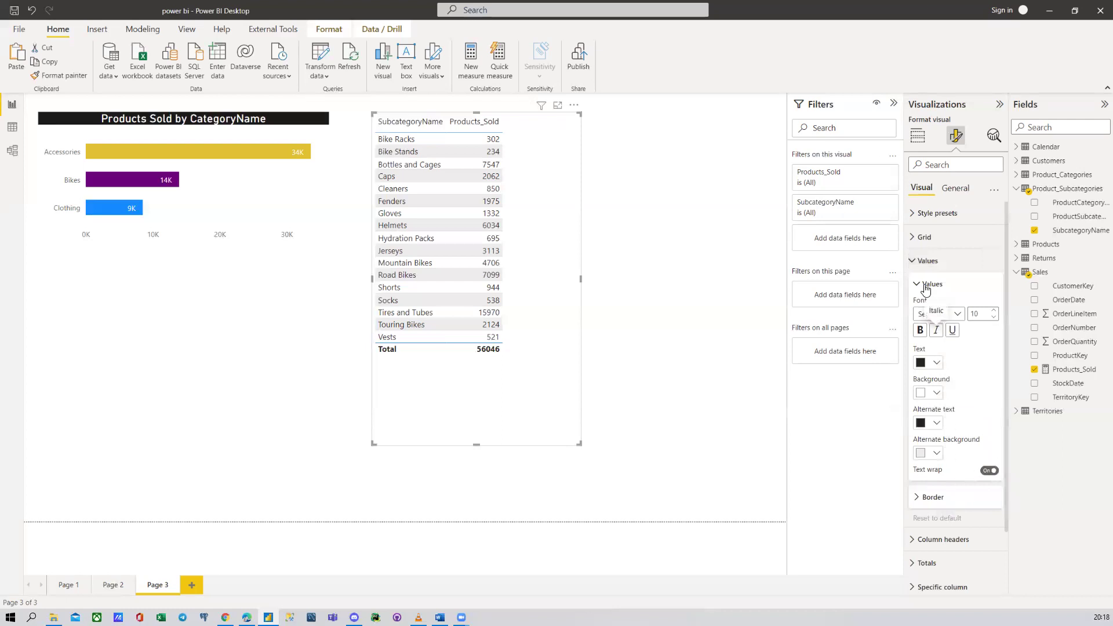
{"action": "left_click", "coordinate": [922, 262]}
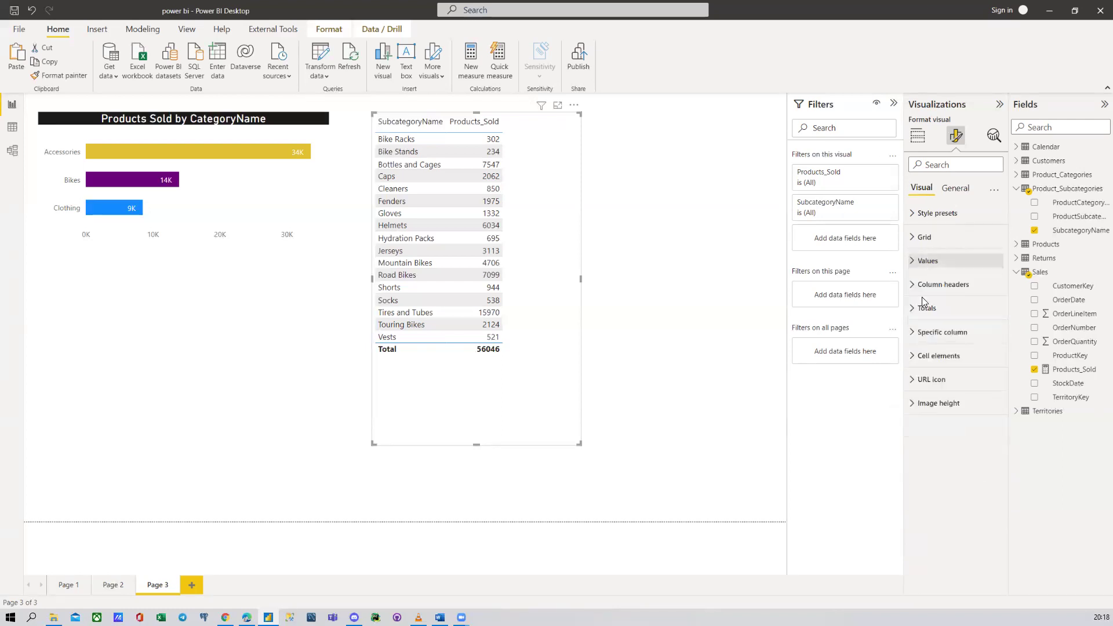
{"action": "left_click", "coordinate": [926, 309]}
{"action": "left_click", "coordinate": [925, 308]}
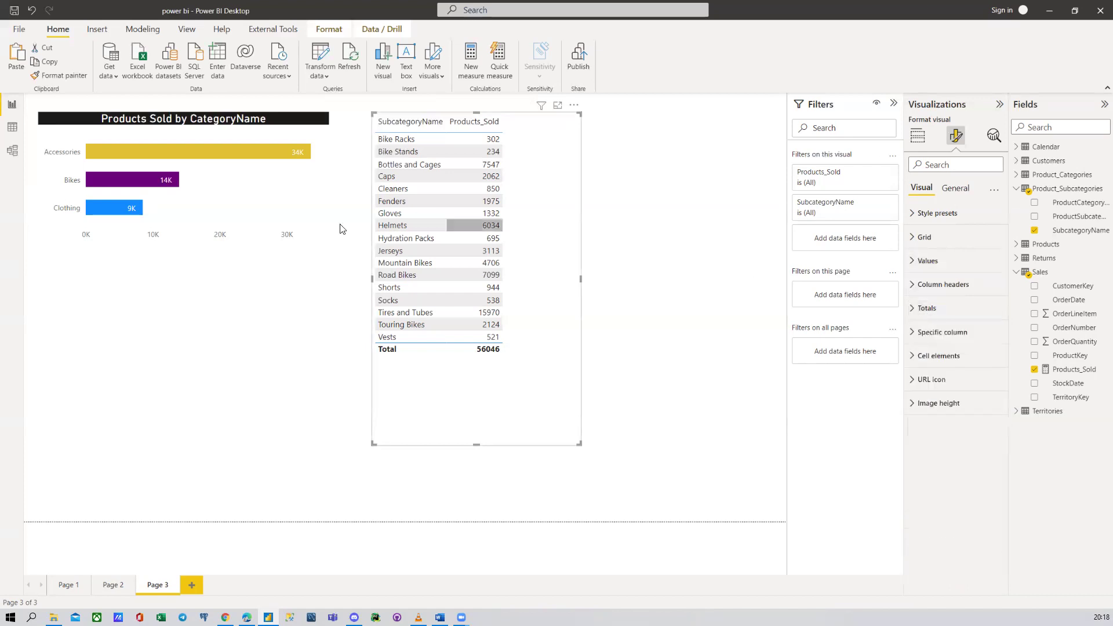
{"action": "left_click", "coordinate": [113, 586]}
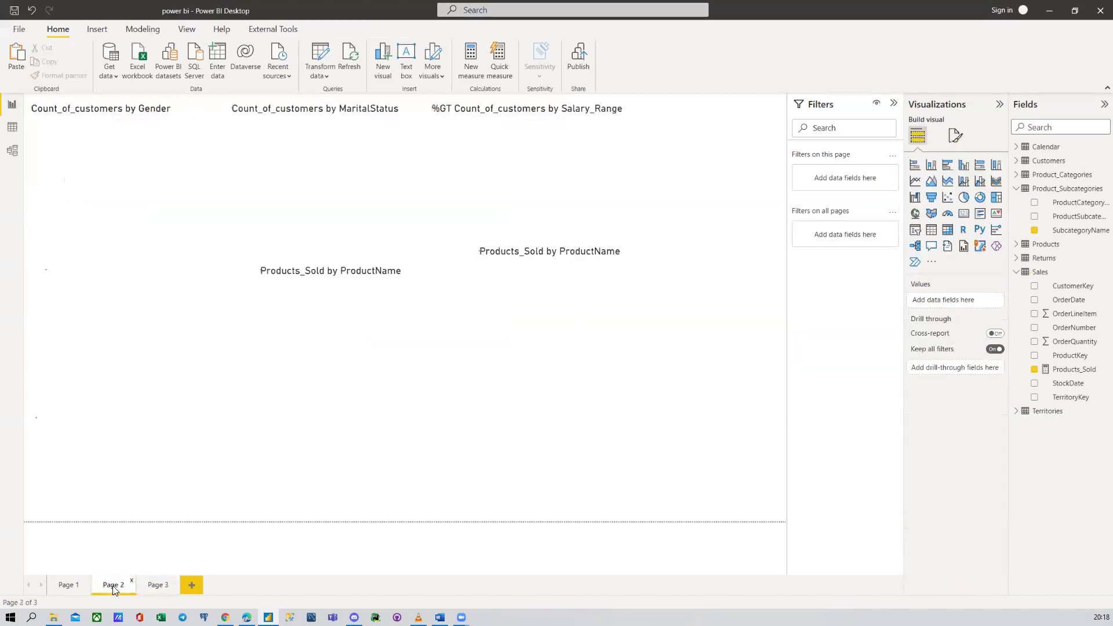
{"action": "left_click", "coordinate": [178, 137]}
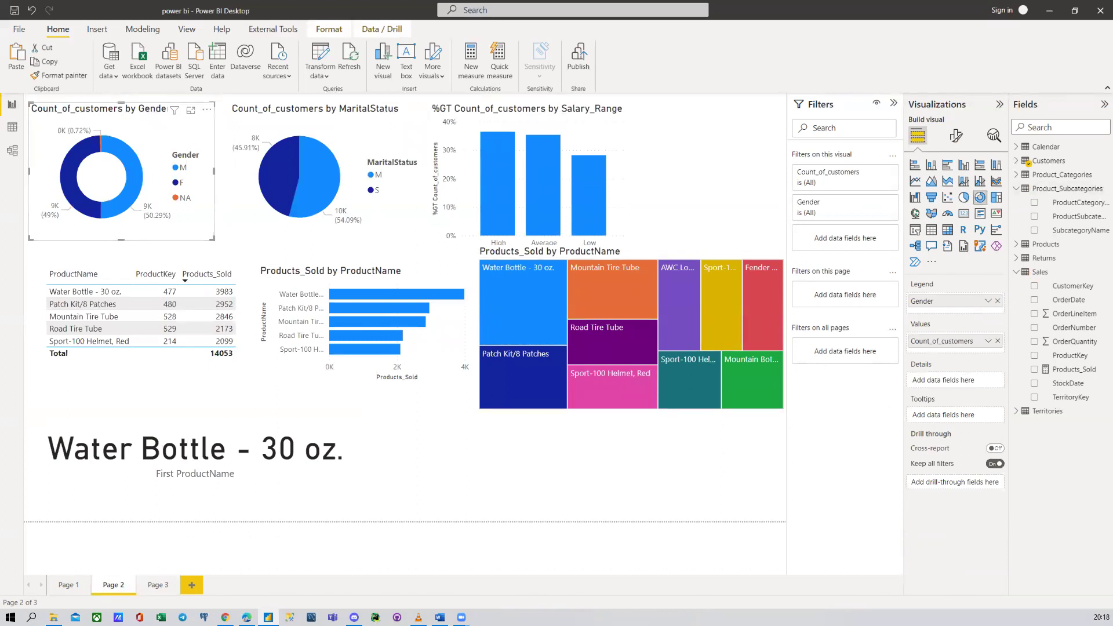
{"action": "left_click", "coordinate": [957, 137]}
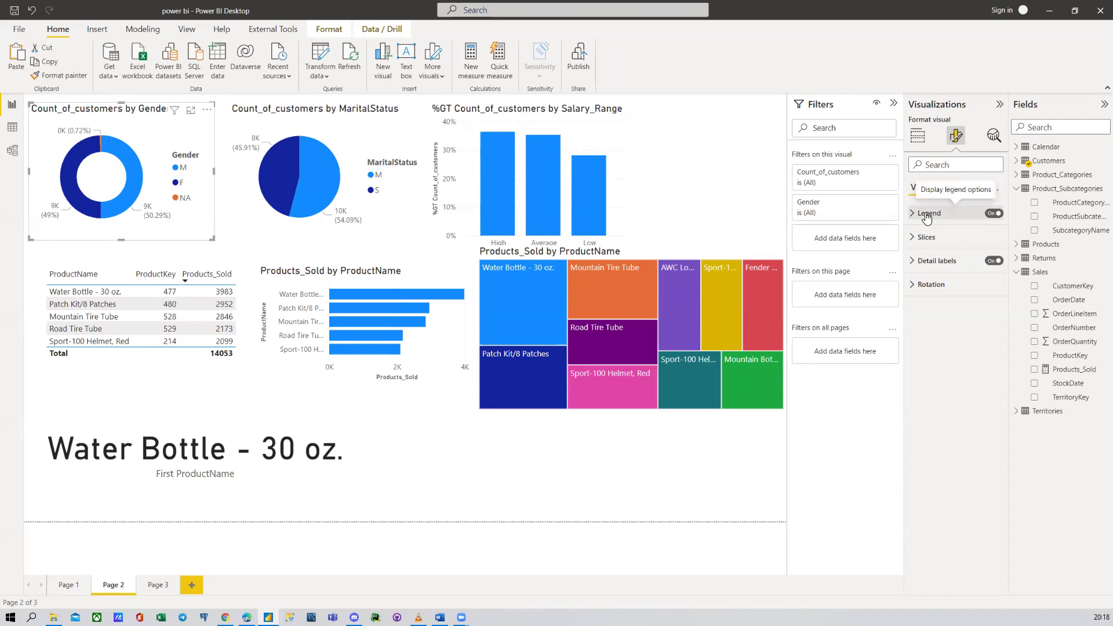
{"action": "left_click", "coordinate": [145, 587]}
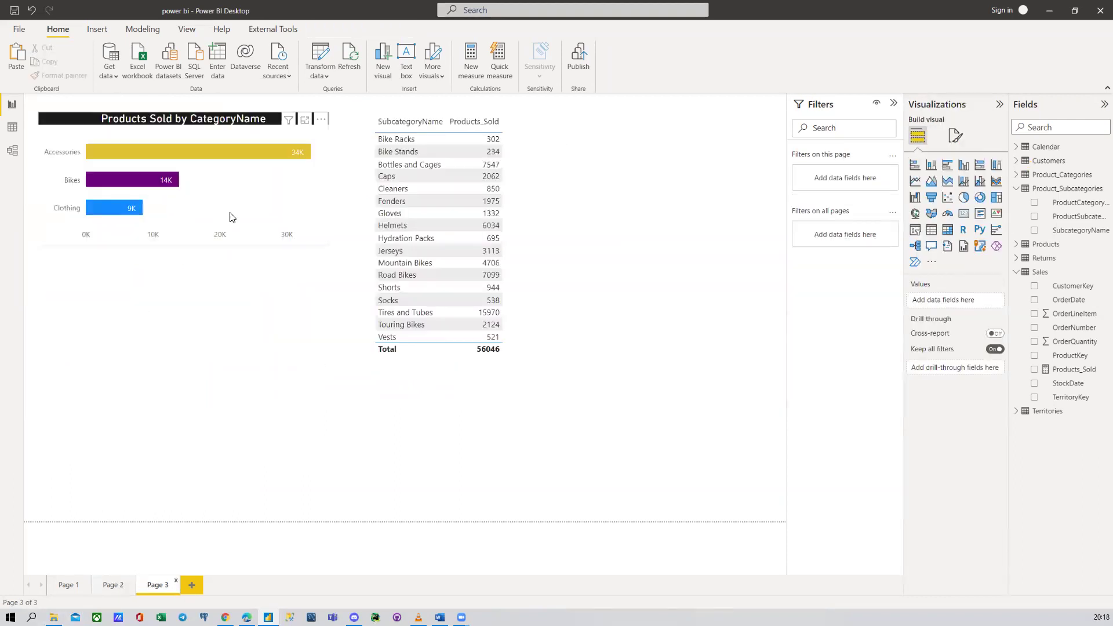
Step: Turn off the legend of the customers by gender donut chart on Page 2
{"action": "left_click", "coordinate": [114, 587]}
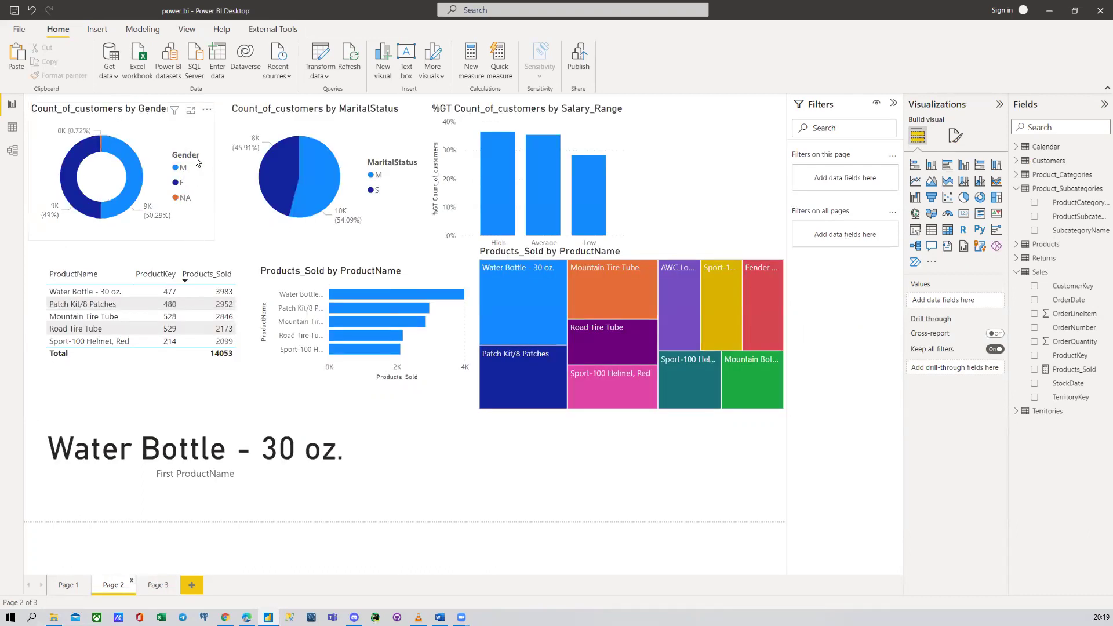
{"action": "left_click", "coordinate": [127, 134]}
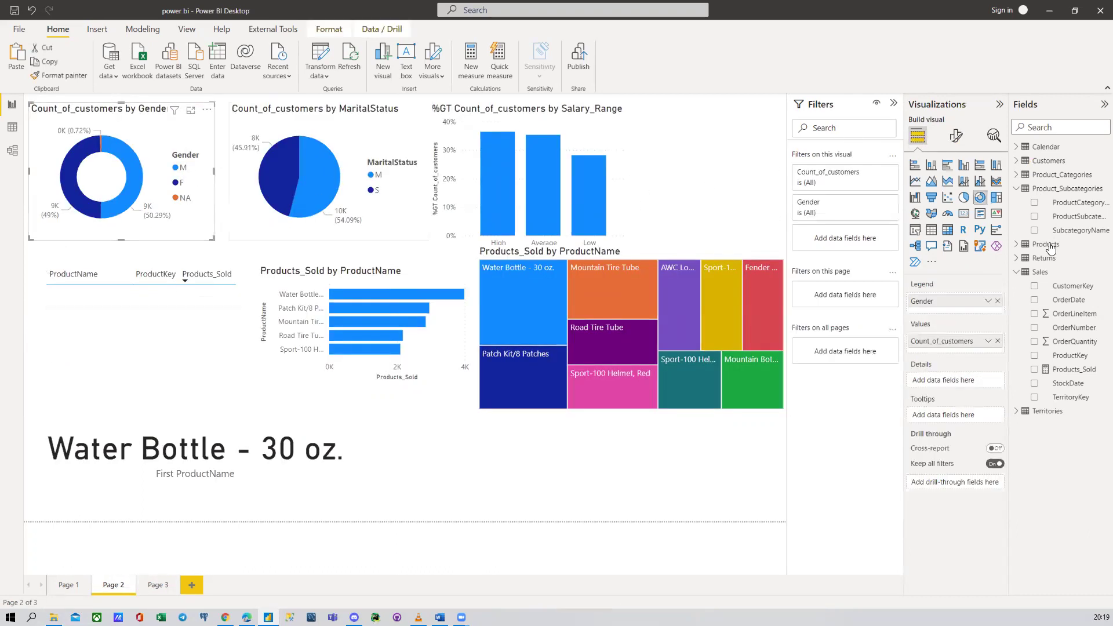
{"action": "left_click", "coordinate": [956, 136]}
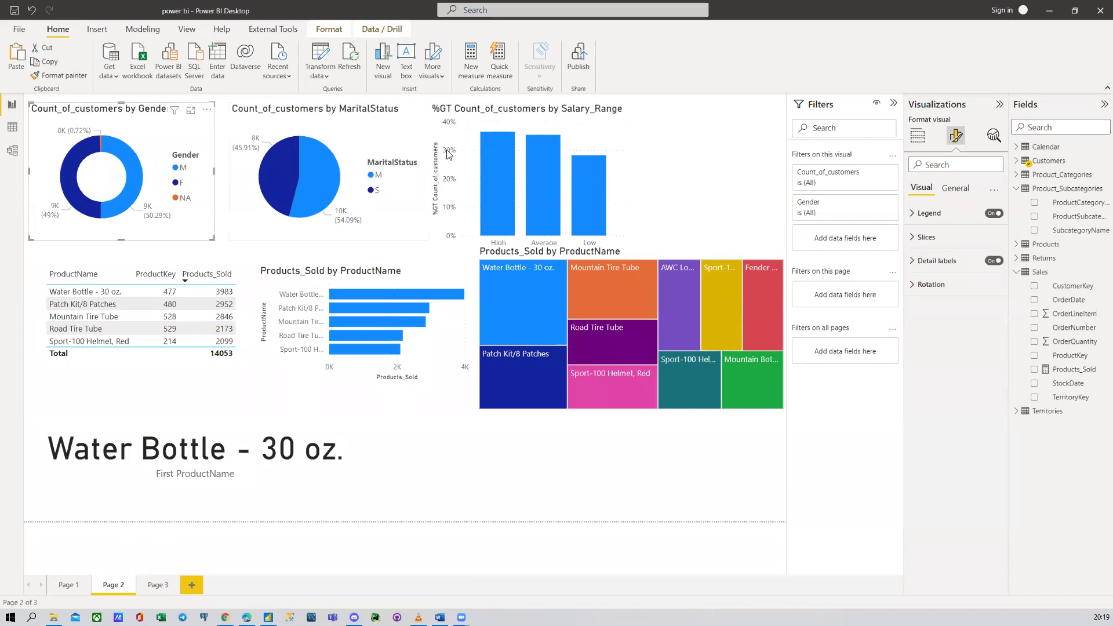
{"action": "left_click", "coordinate": [940, 217]}
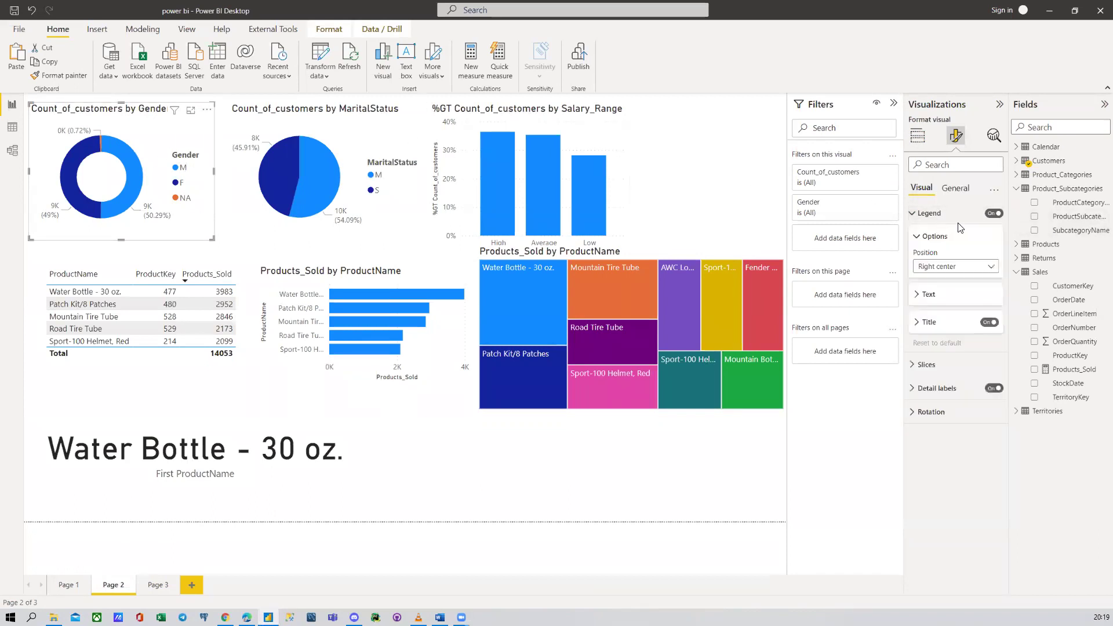
{"action": "left_click", "coordinate": [992, 214]}
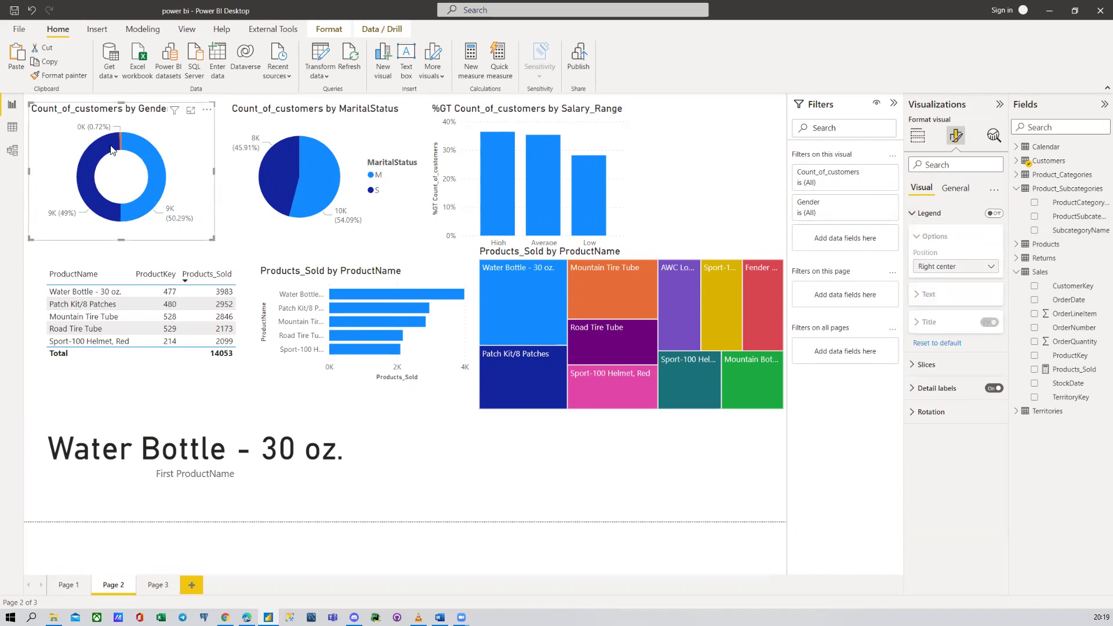
{"action": "left_click", "coordinate": [955, 188]}
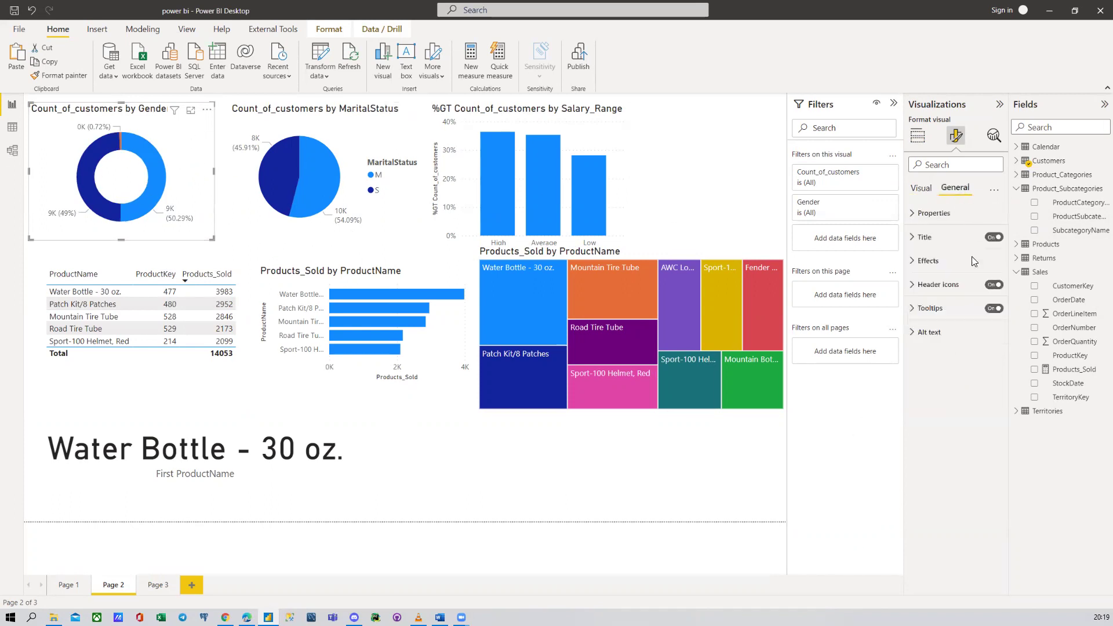
{"action": "left_click", "coordinate": [922, 188]}
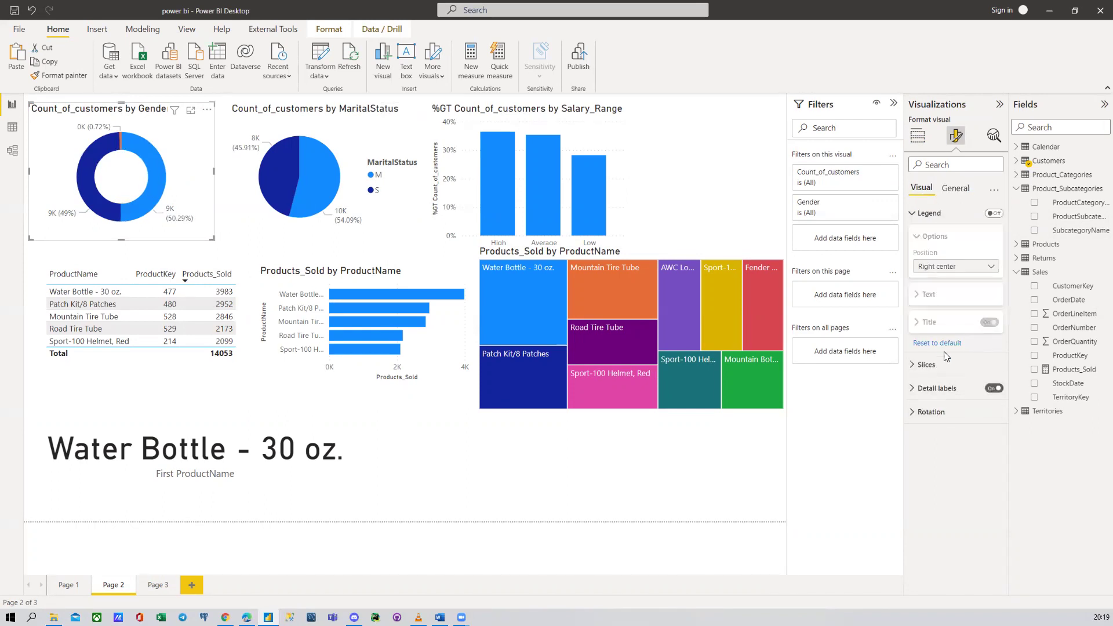
{"action": "left_click", "coordinate": [954, 195]}
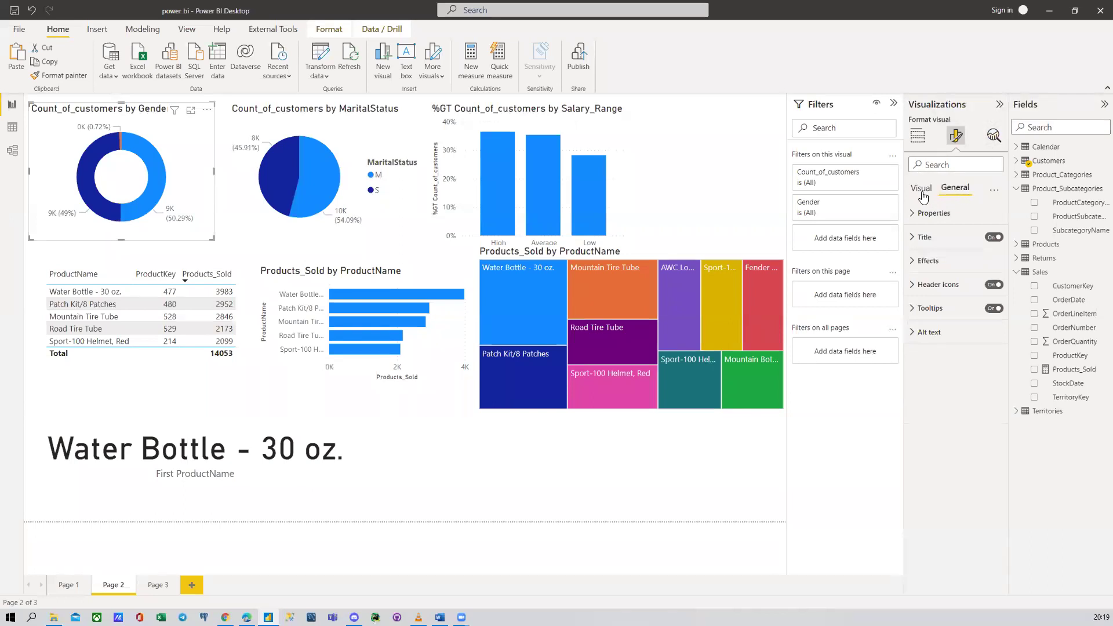
{"action": "left_click", "coordinate": [922, 214]}
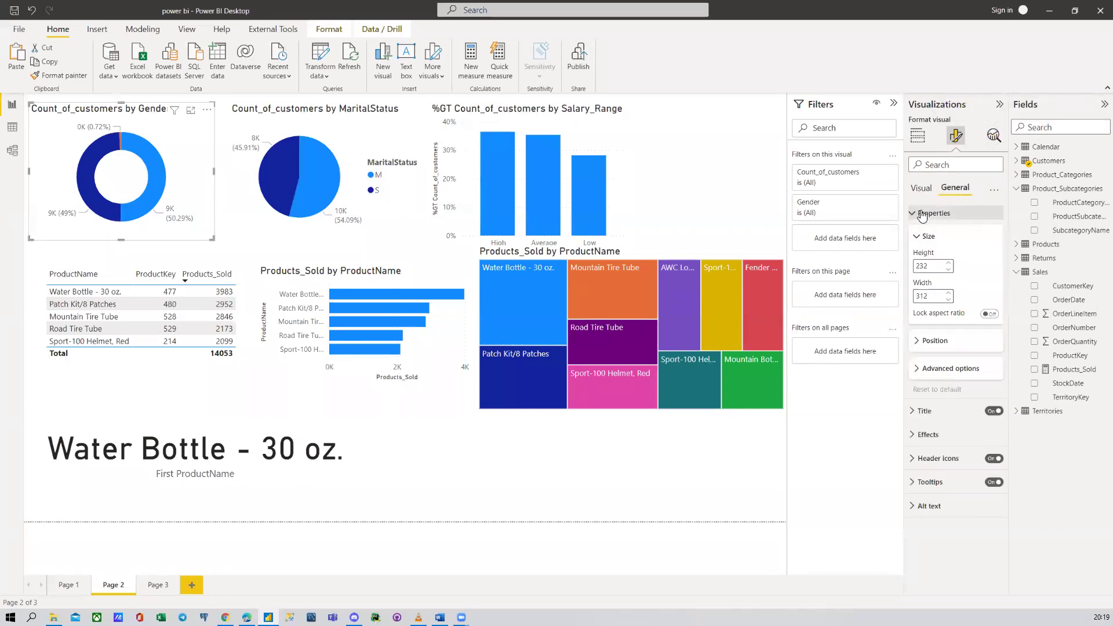
{"action": "left_click", "coordinate": [921, 213]}
{"action": "left_click", "coordinate": [921, 188]}
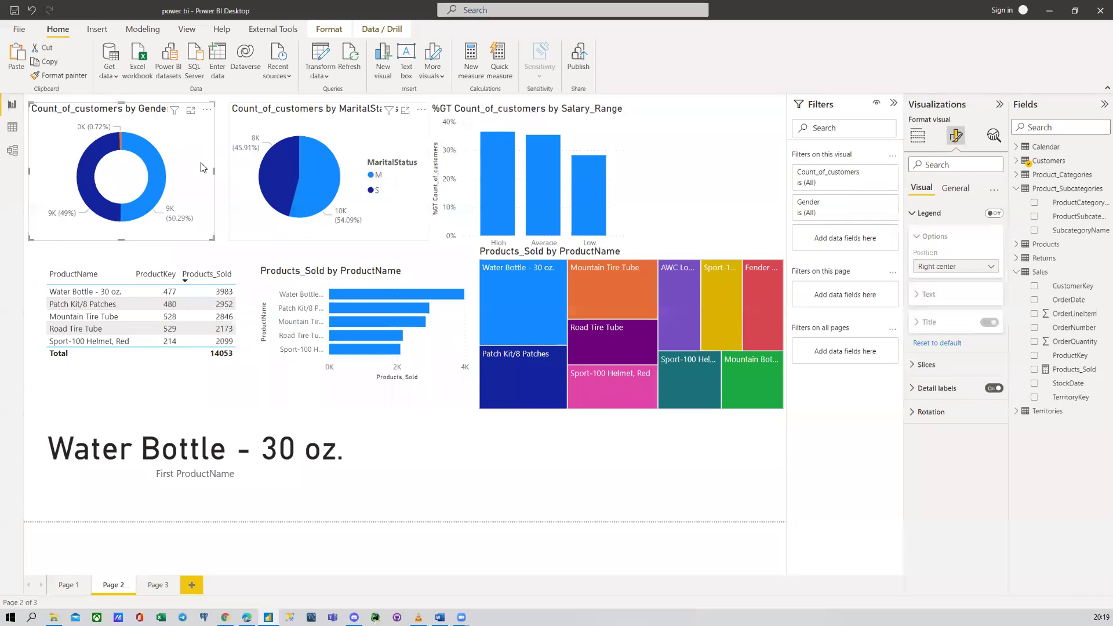
Step: Turn on the legend of the customers by gender donut chart and set its position to Right after trying Left and Bottom
{"action": "left_click", "coordinate": [993, 213]}
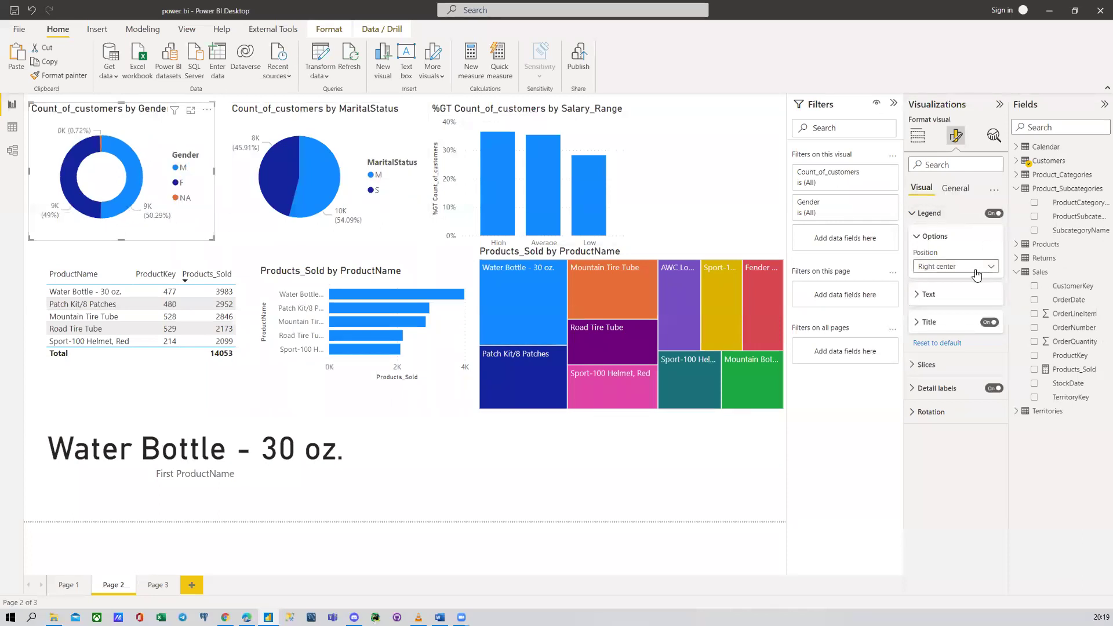
{"action": "left_click", "coordinate": [976, 275]}
{"action": "left_click", "coordinate": [930, 309]}
{"action": "left_click", "coordinate": [950, 267]}
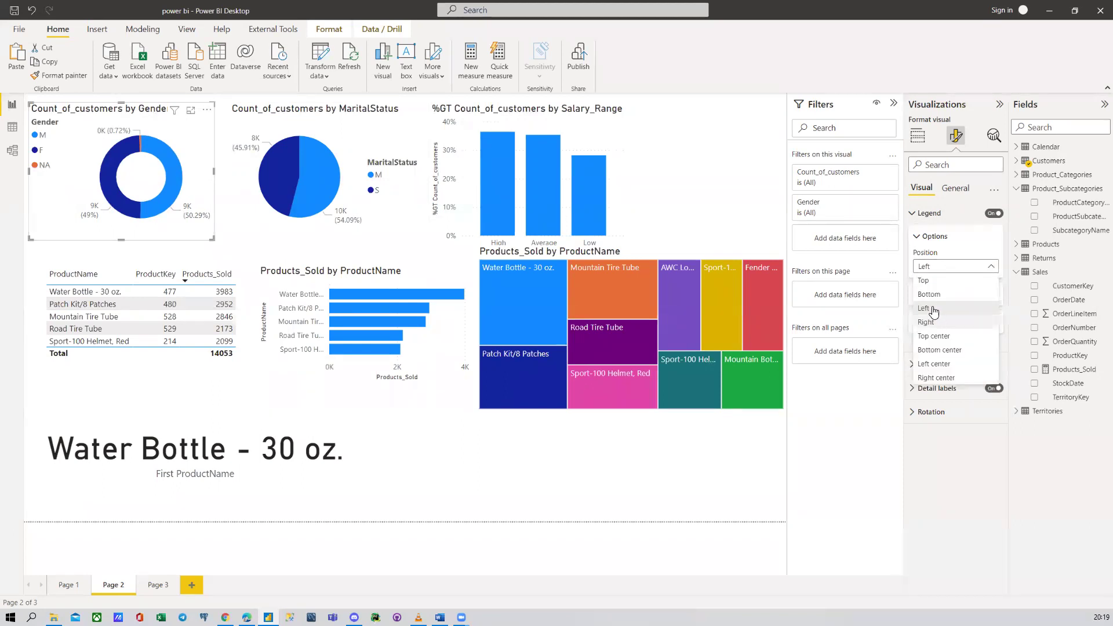
{"action": "left_click", "coordinate": [929, 294]}
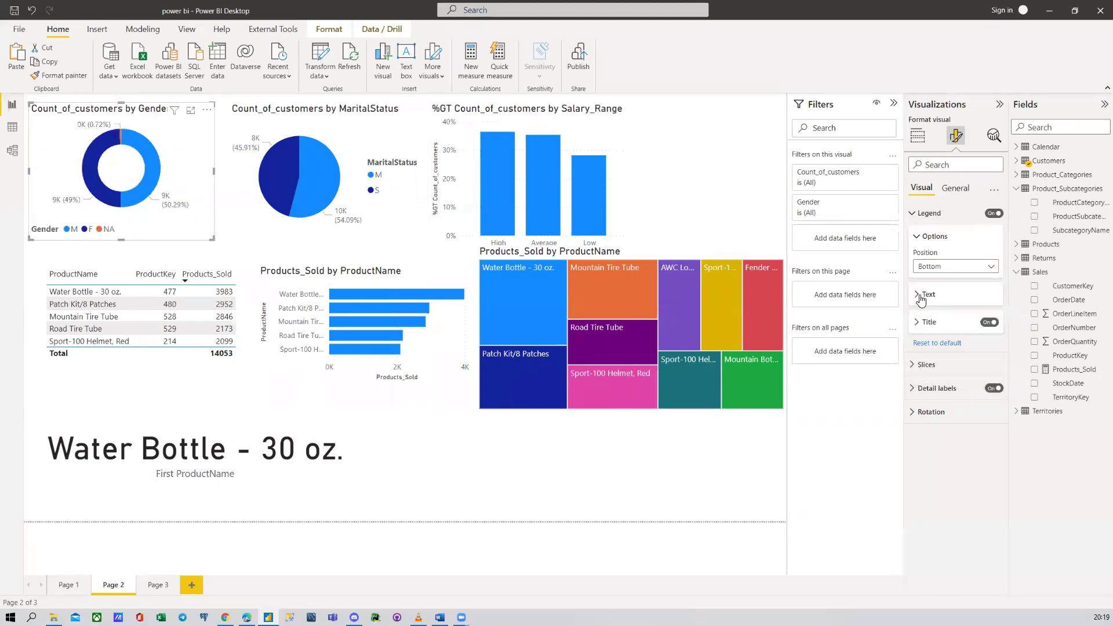
{"action": "left_click", "coordinate": [947, 272]}
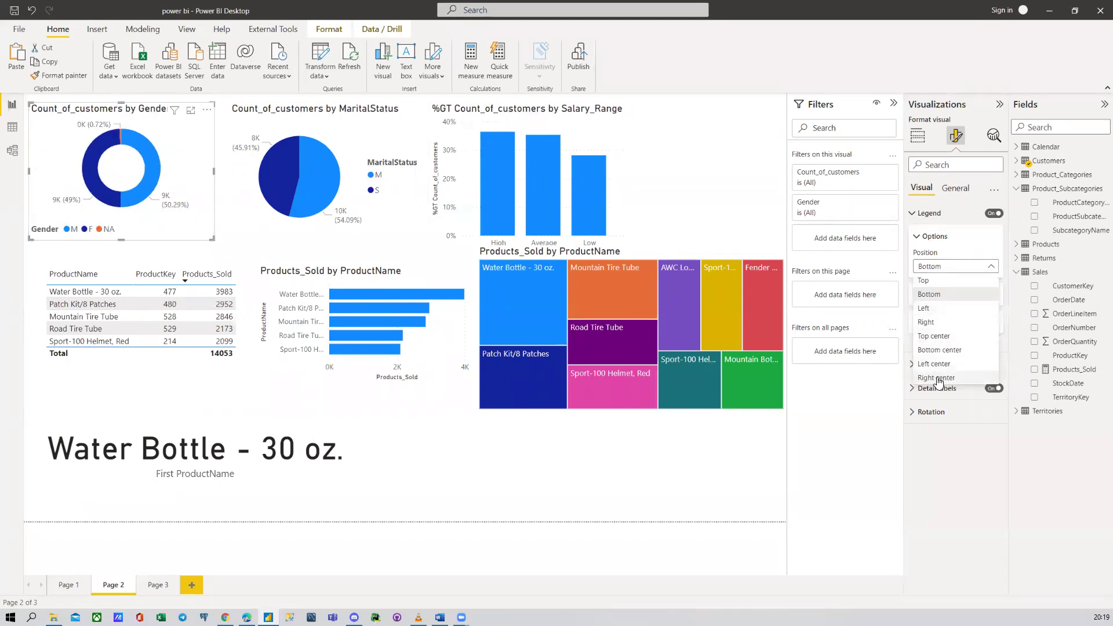
{"action": "left_click", "coordinate": [927, 322]}
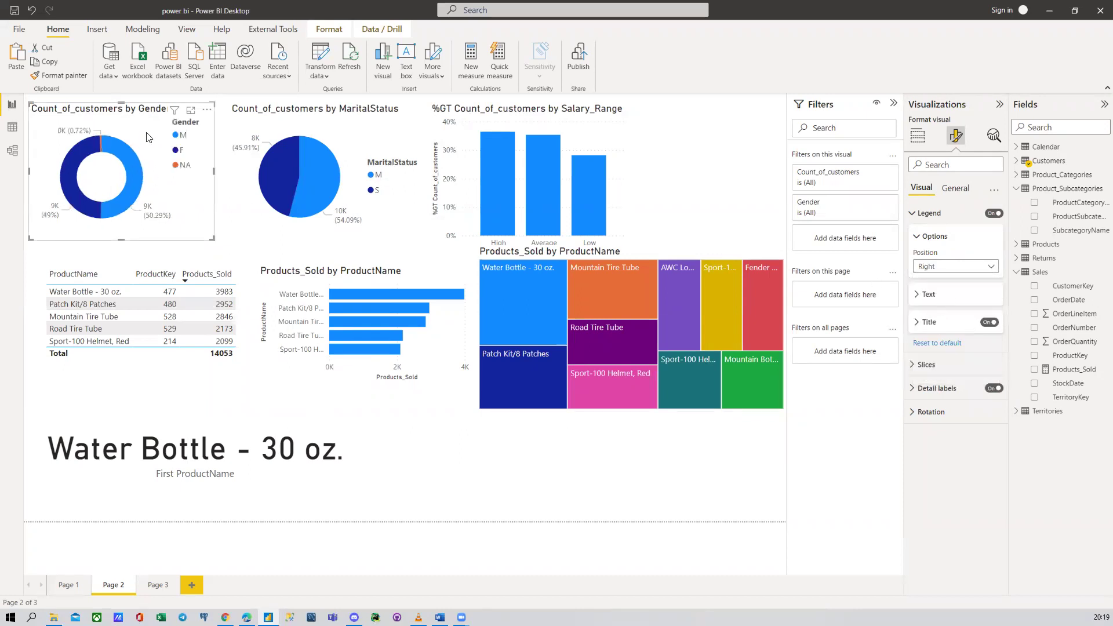
{"action": "left_click", "coordinate": [925, 296]}
{"action": "left_click", "coordinate": [925, 297]}
{"action": "left_click", "coordinate": [923, 219]}
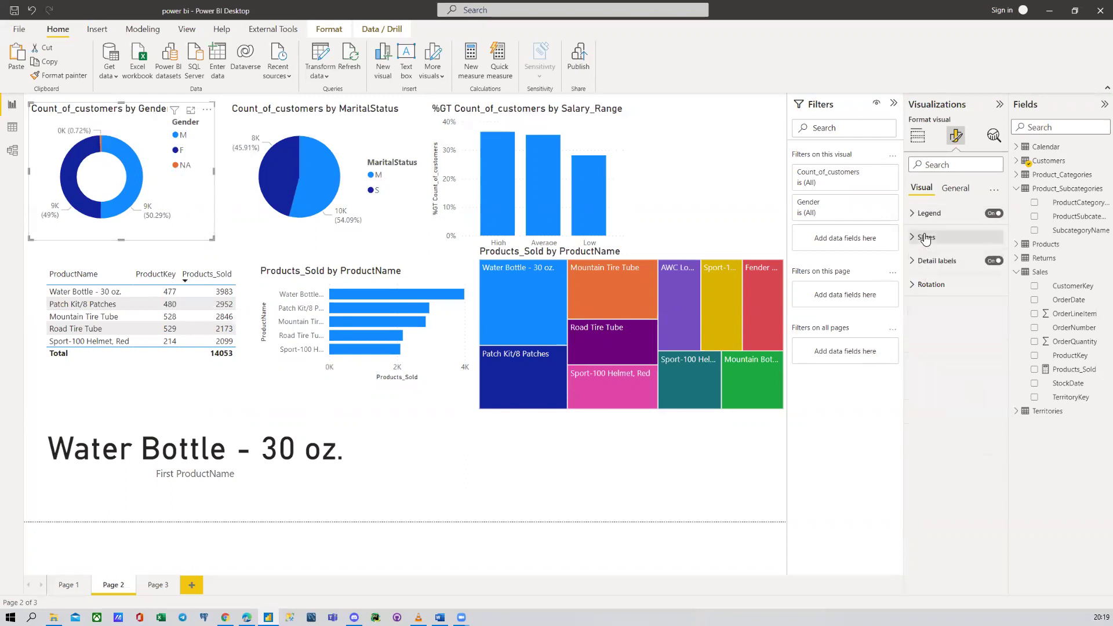
Step: Recolor the gender donut chart's slices: purple for M, light red for F and light blue for NA
{"action": "left_click", "coordinate": [924, 239]}
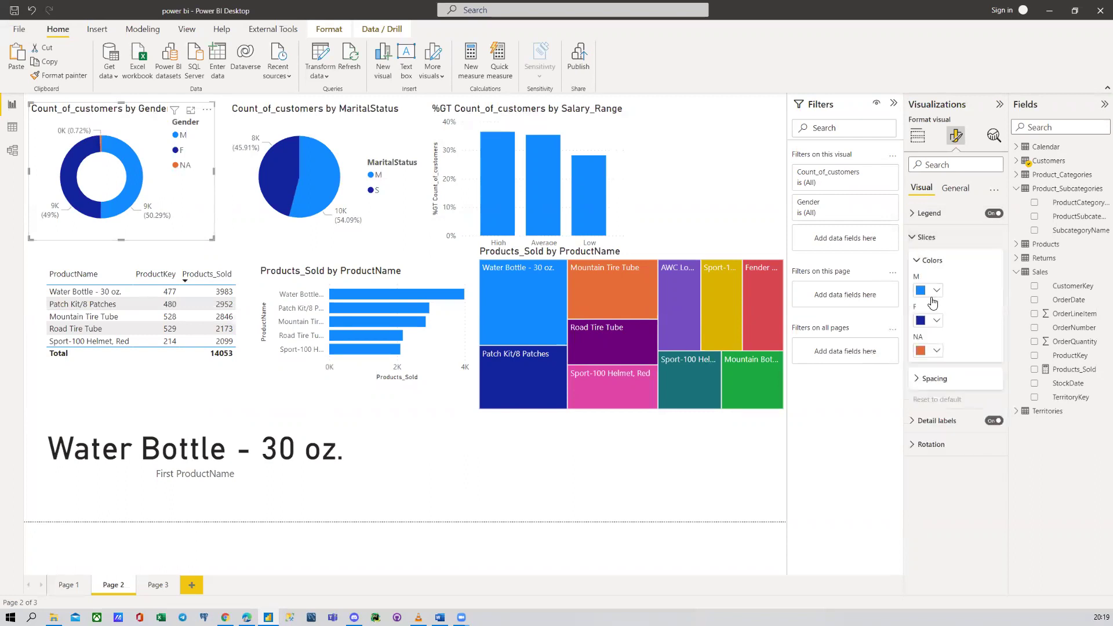
{"action": "left_click", "coordinate": [934, 296]}
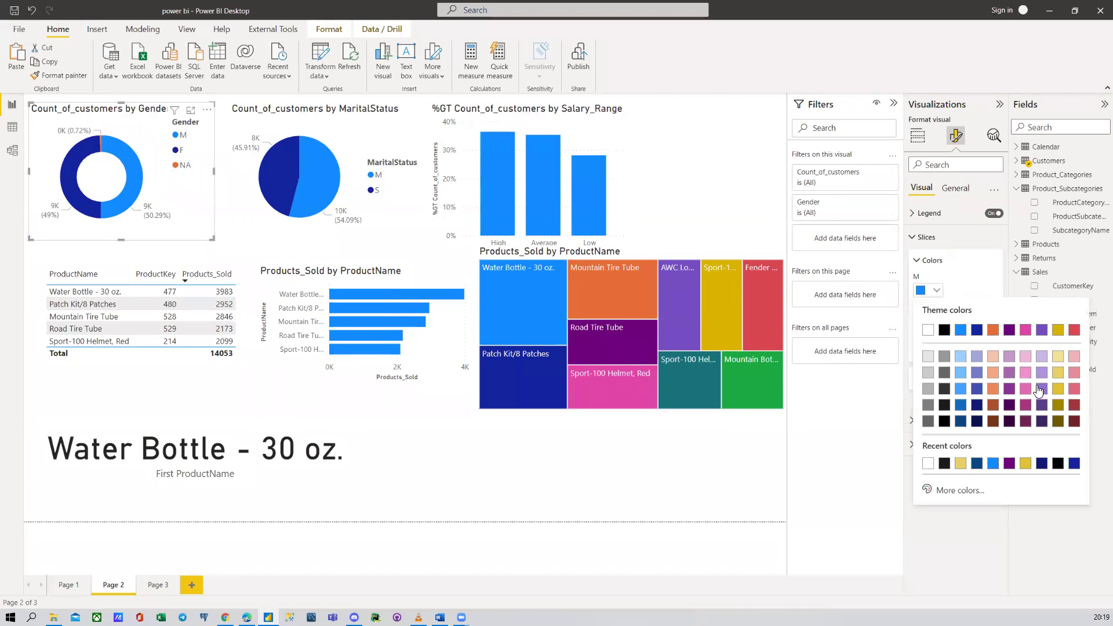
{"action": "left_click", "coordinate": [1041, 330]}
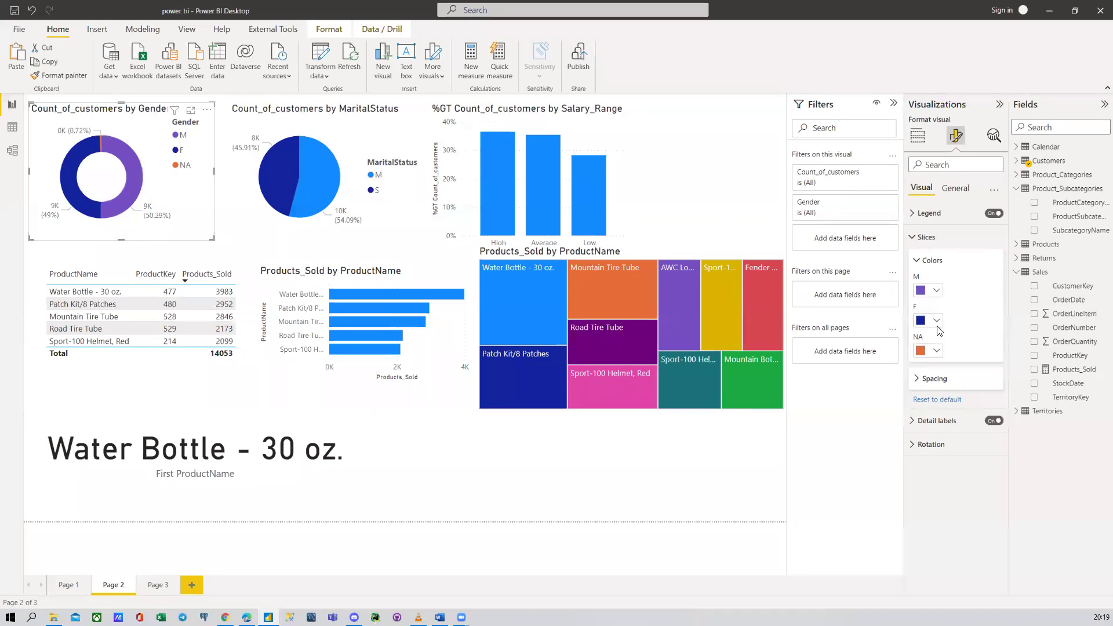
{"action": "left_click", "coordinate": [930, 320]}
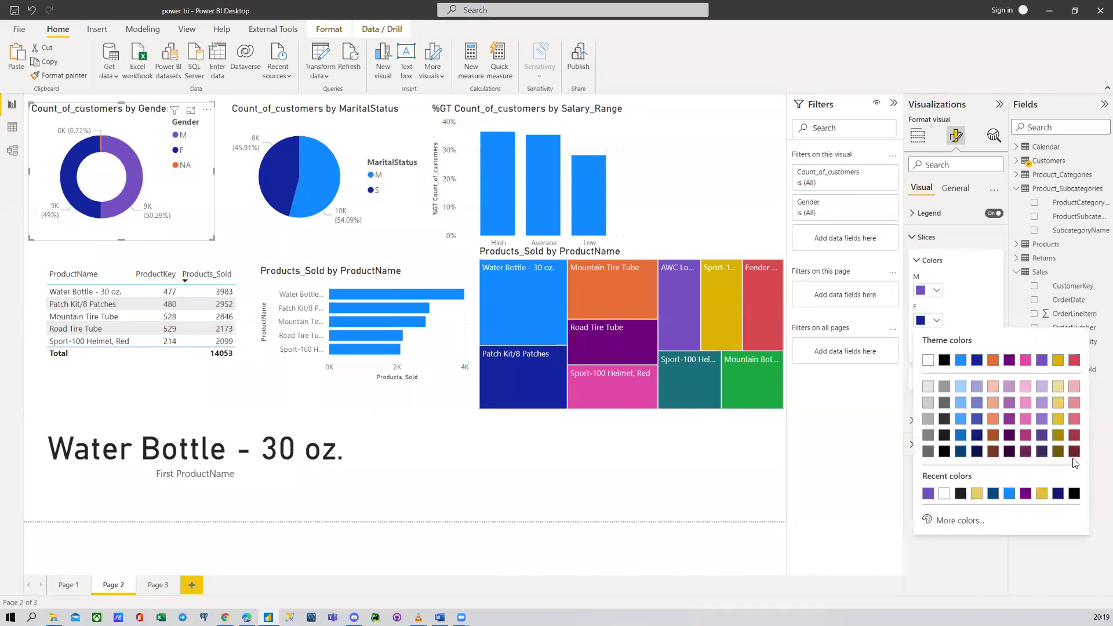
{"action": "left_click", "coordinate": [1074, 419]}
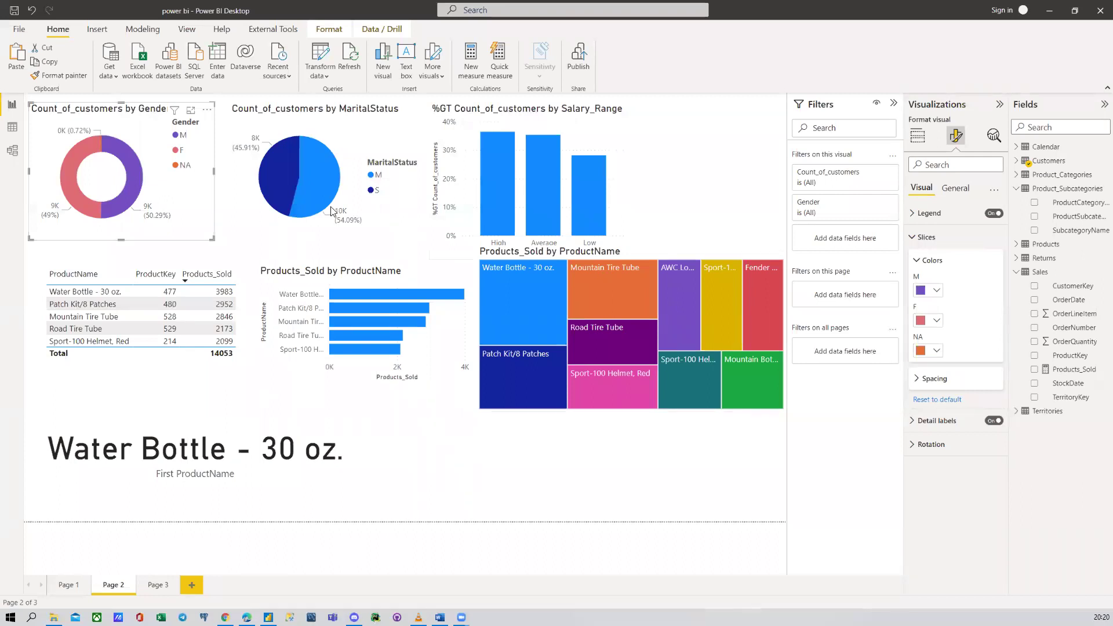
{"action": "left_click", "coordinate": [927, 351]}
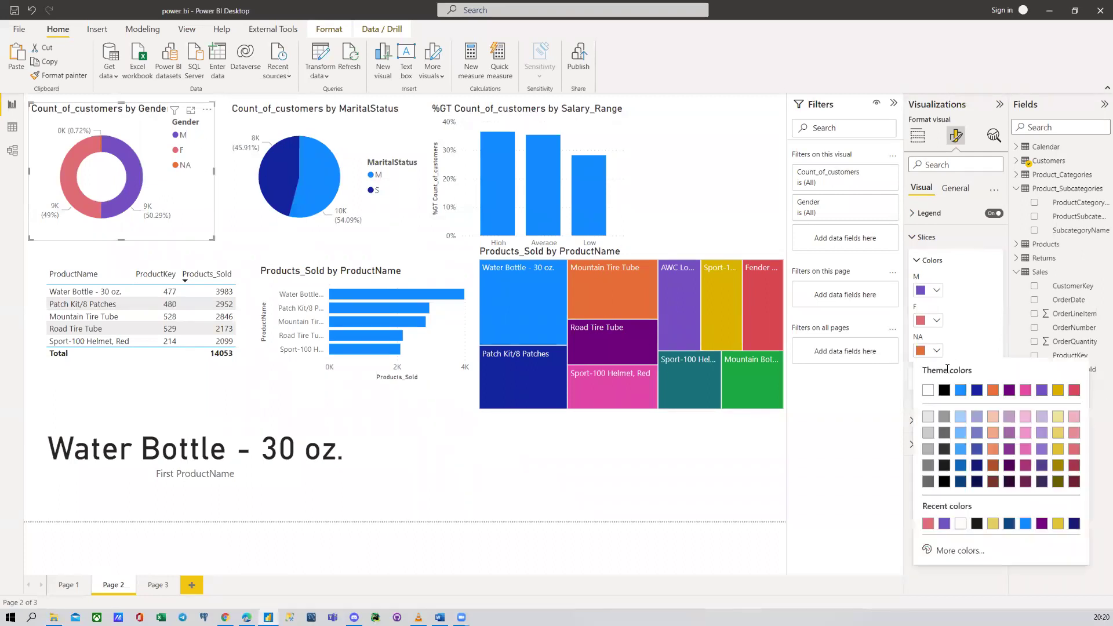
{"action": "left_click", "coordinate": [961, 417]}
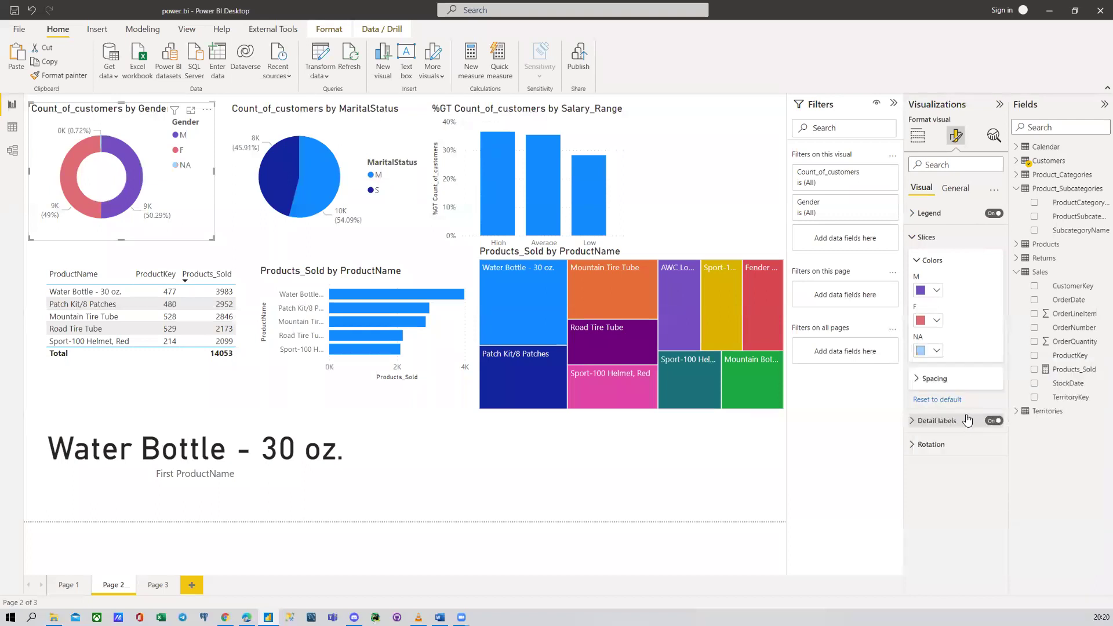
{"action": "left_click", "coordinate": [931, 238]}
Step: Enlarge the gender donut chart slightly and set its detail labels' contents to Percent of total
{"action": "left_click", "coordinate": [932, 262]}
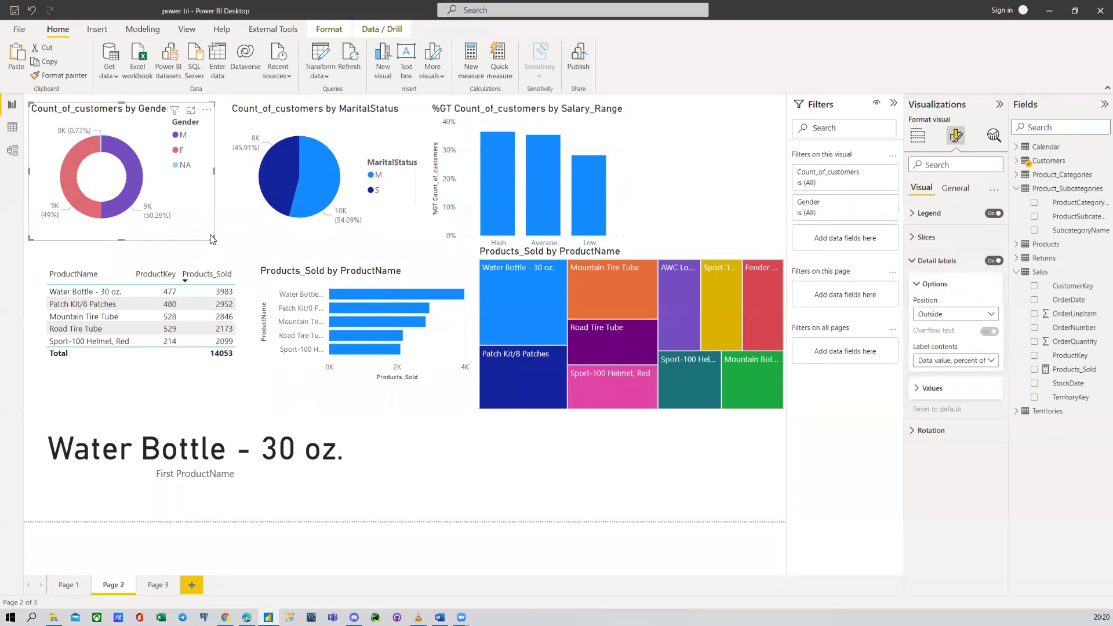
{"action": "left_click_drag", "start_coordinate": [214, 238], "coordinate": [241, 249]}
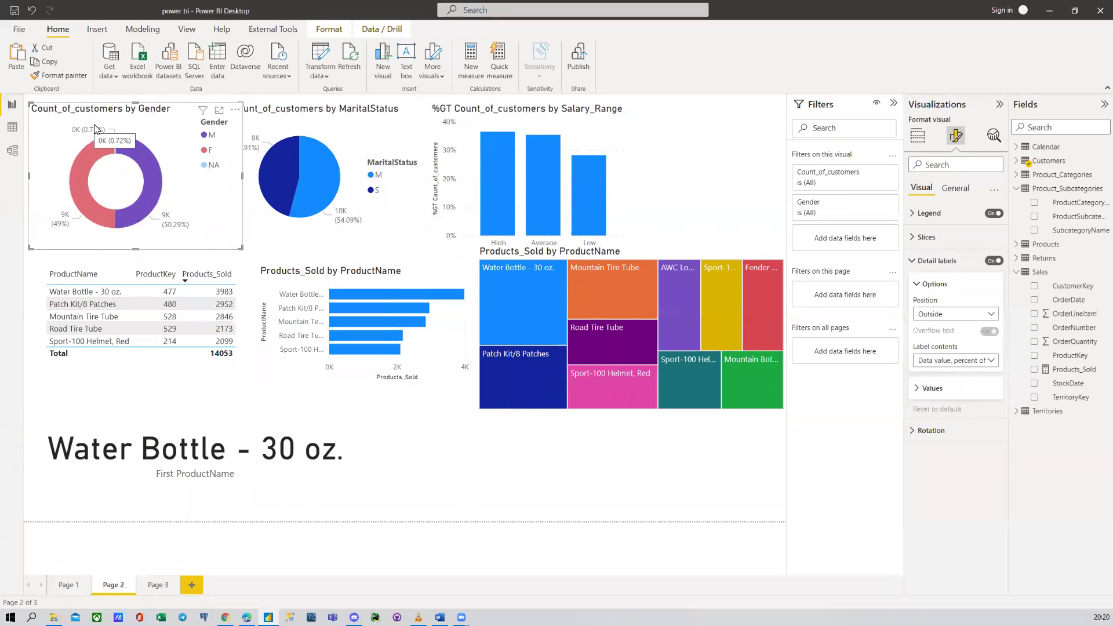
{"action": "left_click", "coordinate": [958, 364]}
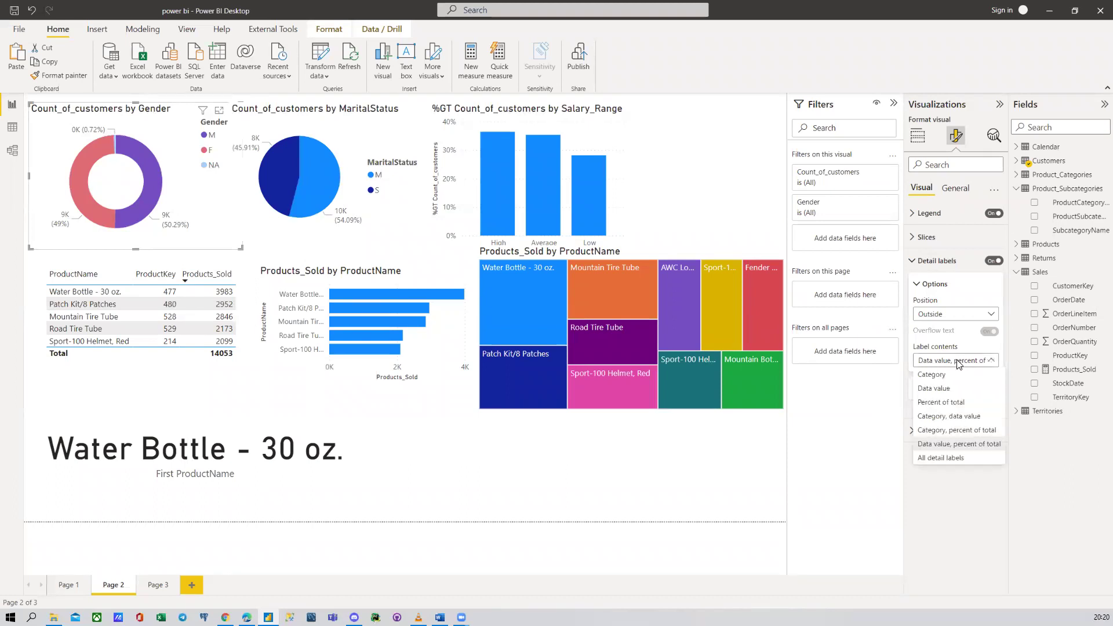
{"action": "left_click", "coordinate": [946, 402]}
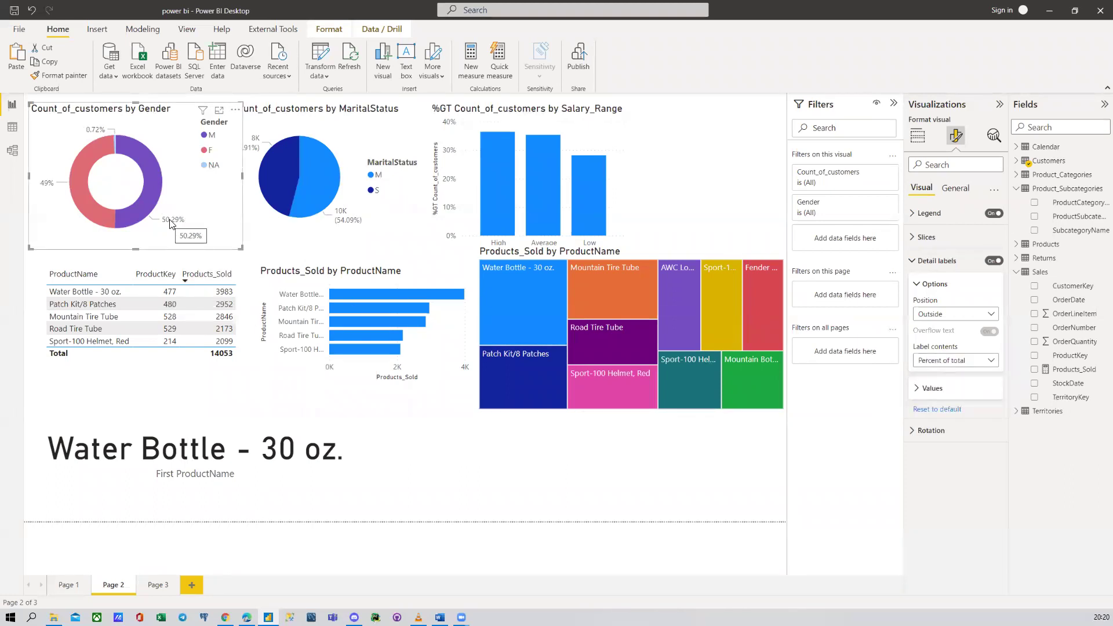
Step: Try "Data value, percent of total" and "Data value" as the donut chart's label contents, returning to Percent of total
{"action": "left_click", "coordinate": [932, 369]}
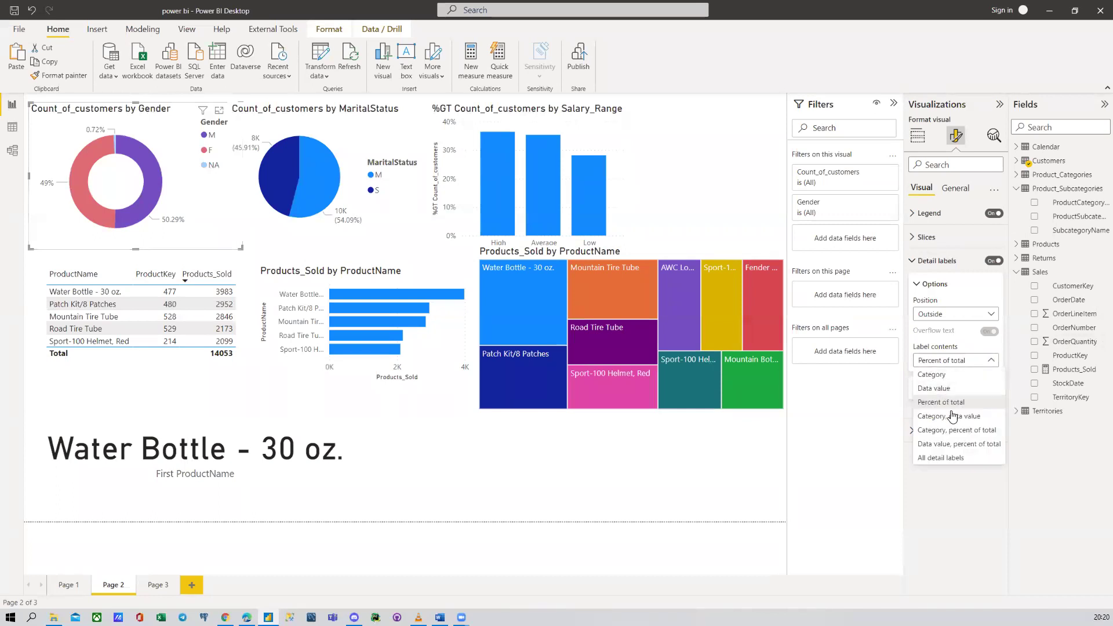
{"action": "left_click", "coordinate": [959, 445]}
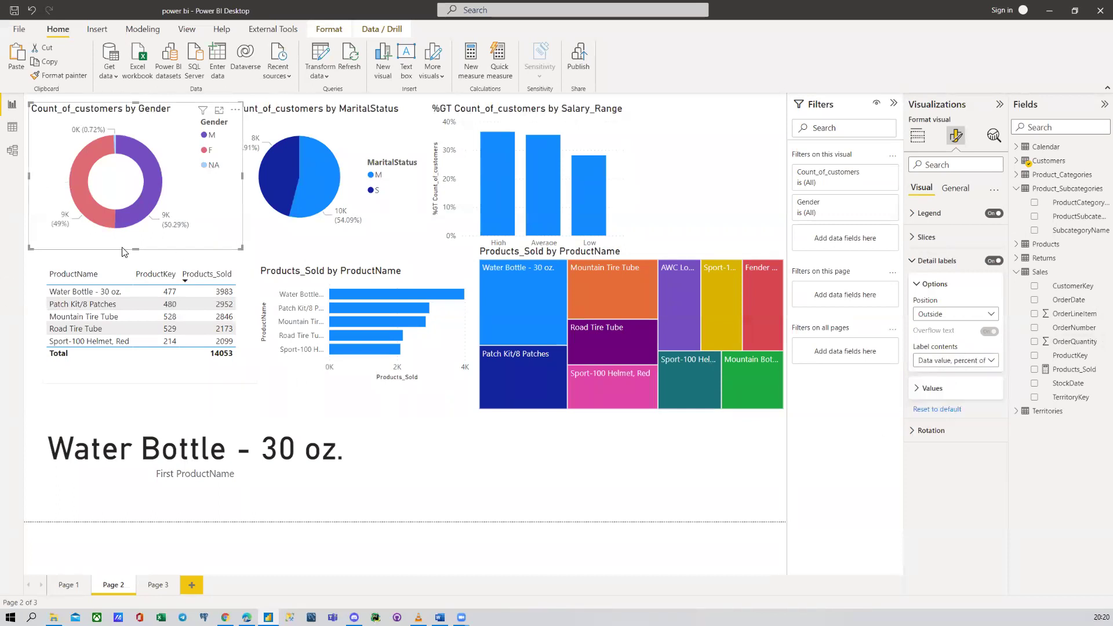
{"action": "left_click", "coordinate": [952, 362]}
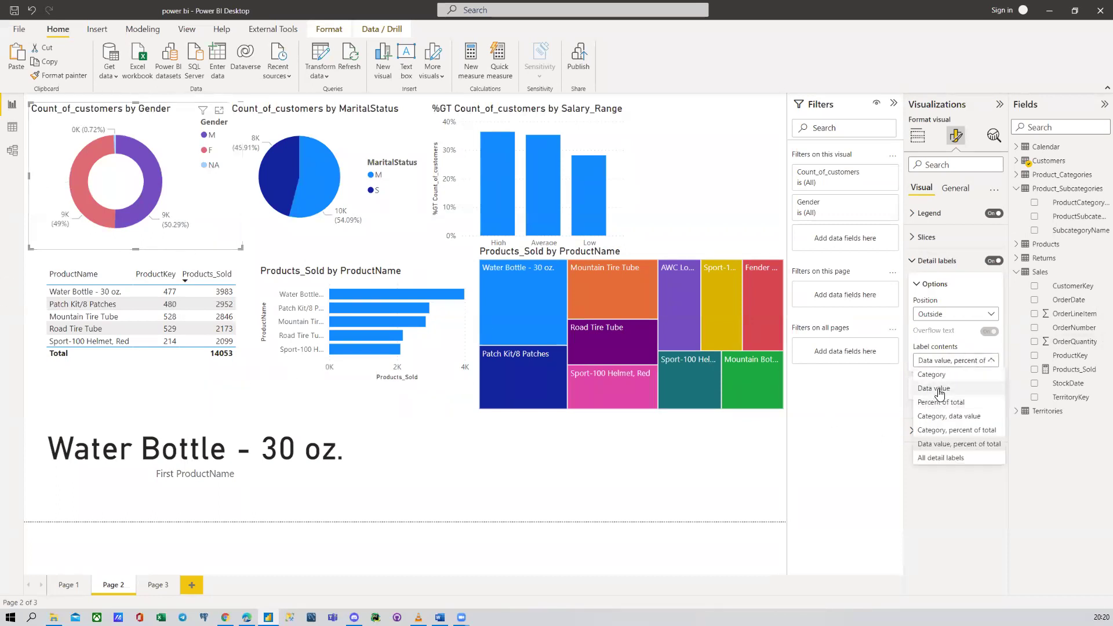
{"action": "left_click", "coordinate": [939, 389]}
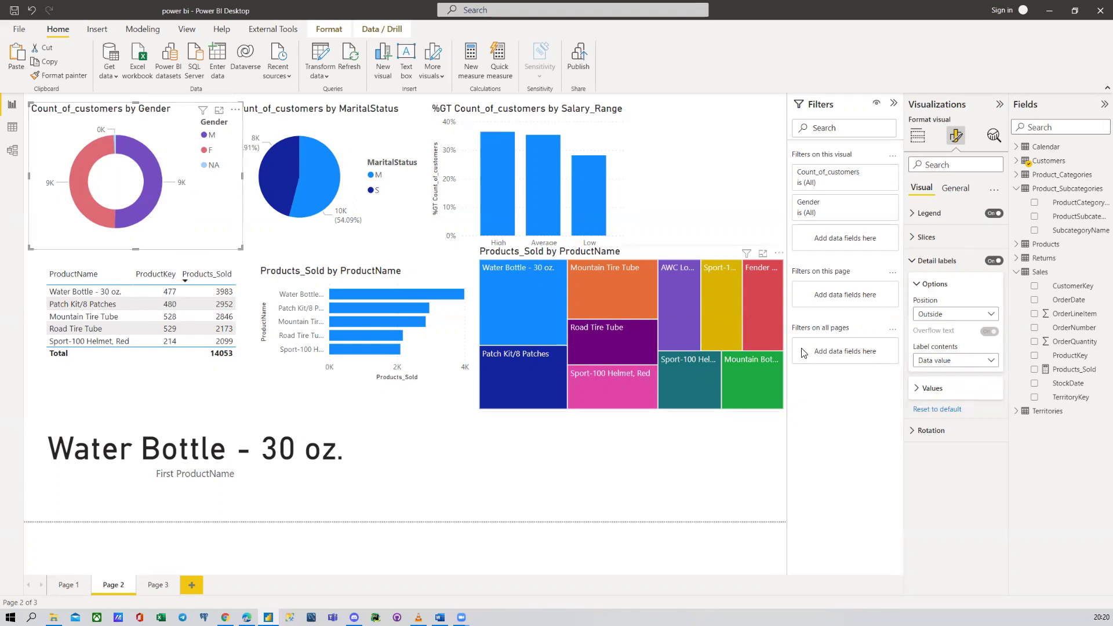
{"action": "left_click", "coordinate": [933, 360]}
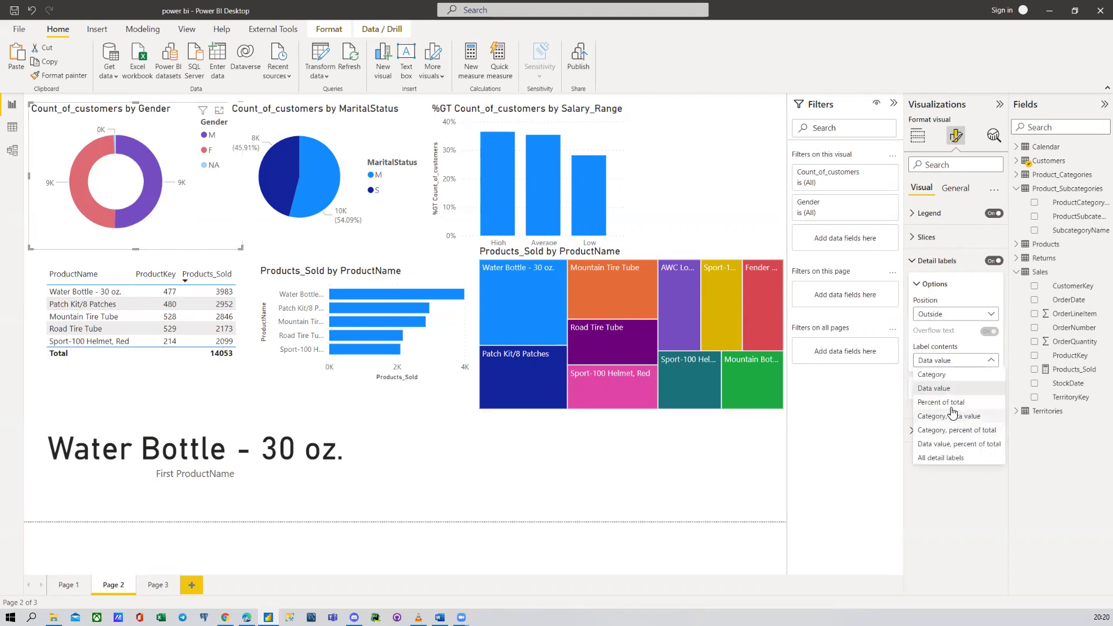
{"action": "left_click", "coordinate": [945, 402]}
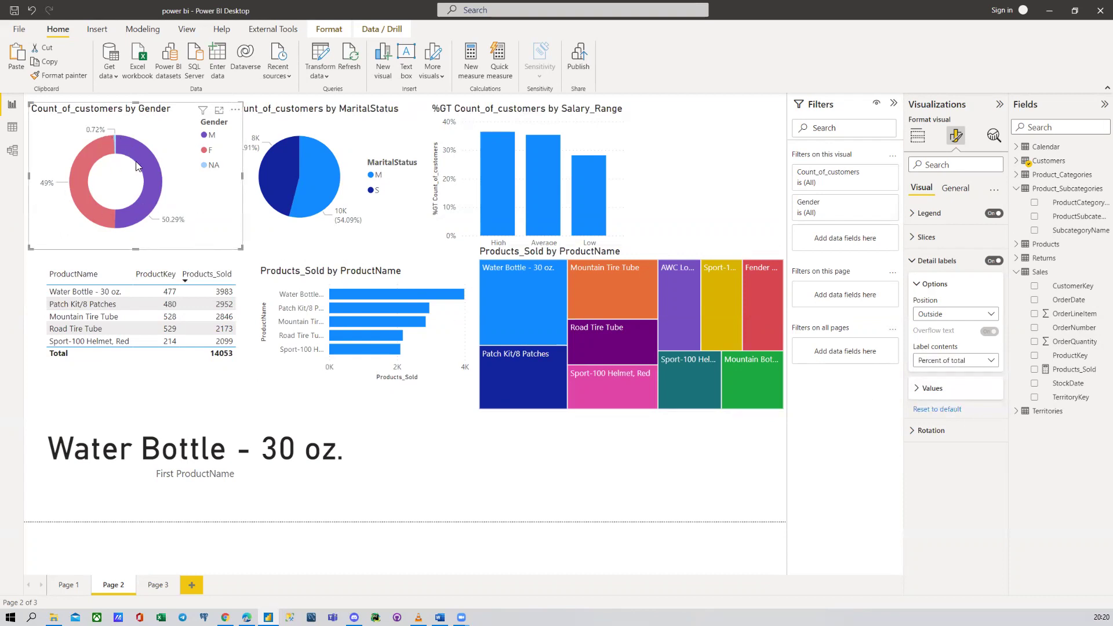
{"action": "left_click", "coordinate": [923, 266]}
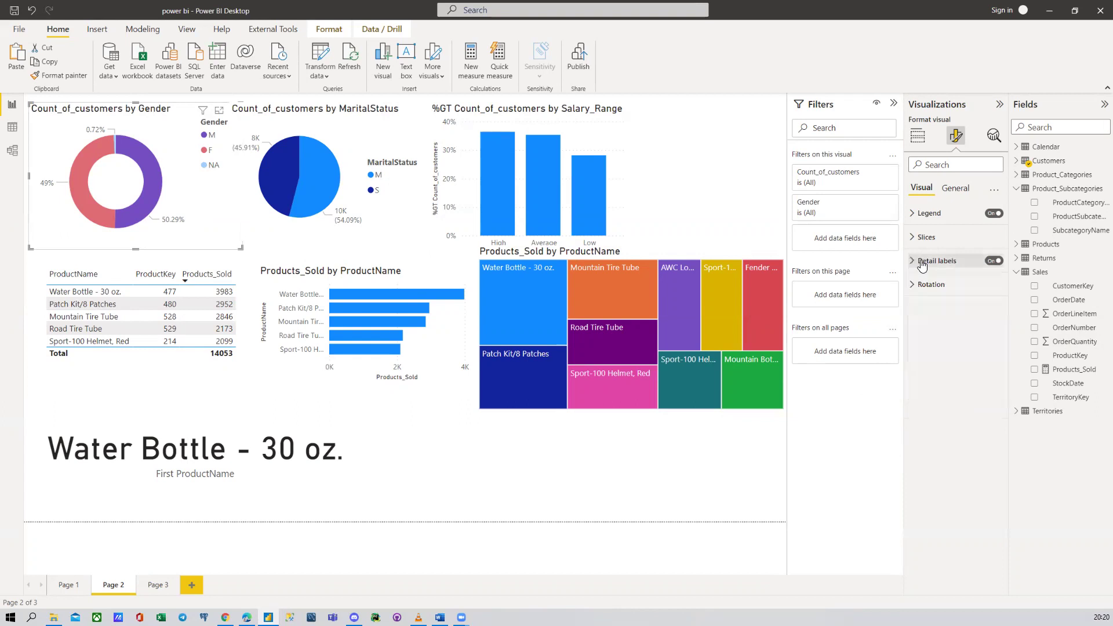
{"action": "left_click", "coordinate": [928, 285]}
{"action": "mouse_move", "coordinate": [955, 324]}
{"action": "left_mouse_down"}
{"action": "mouse_move", "coordinate": [980, 334]}
{"action": "mouse_move", "coordinate": [950, 325]}
{"action": "left_mouse_up"}
{"action": "left_click", "coordinate": [930, 284]}
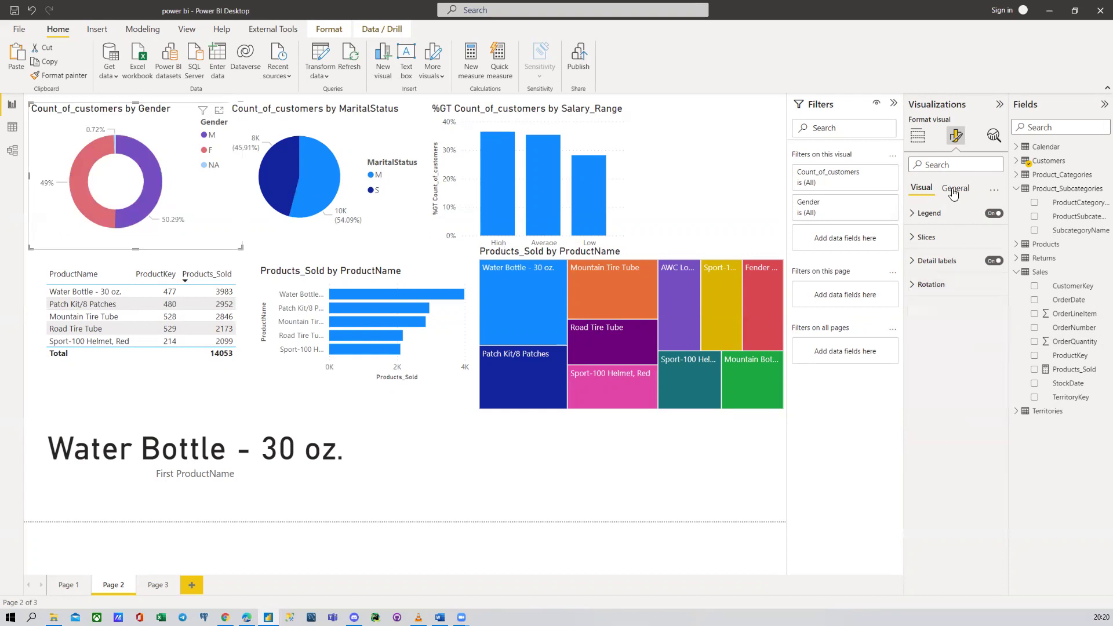
Step: Format the gender donut chart's title as centered white text on a black background
{"action": "left_click", "coordinate": [955, 188]}
{"action": "left_click", "coordinate": [941, 239]}
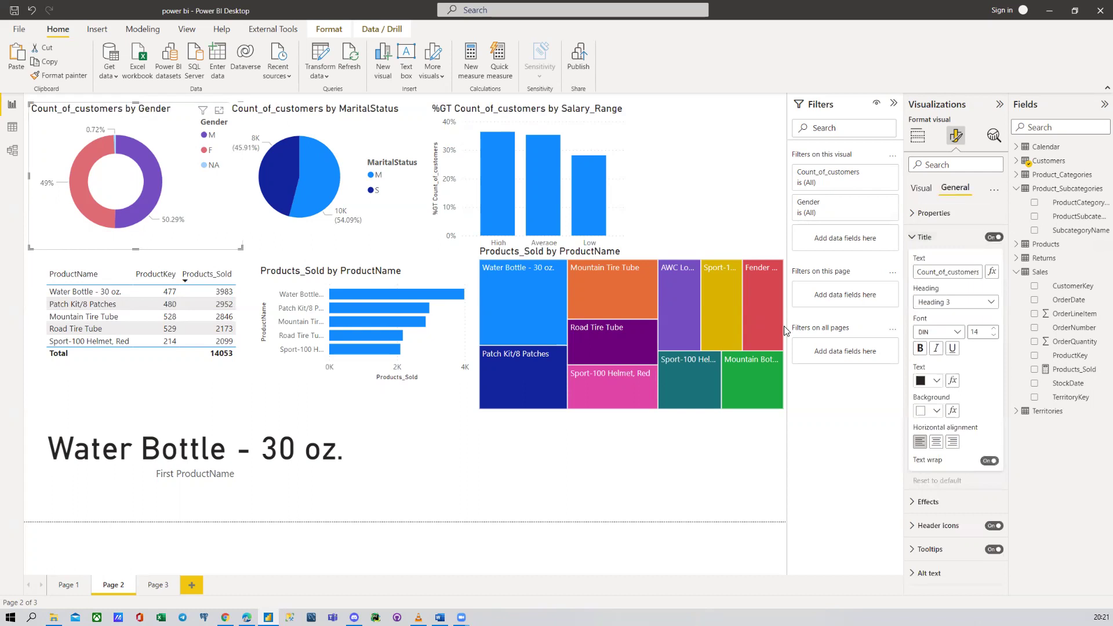
{"action": "left_click", "coordinate": [936, 412]}
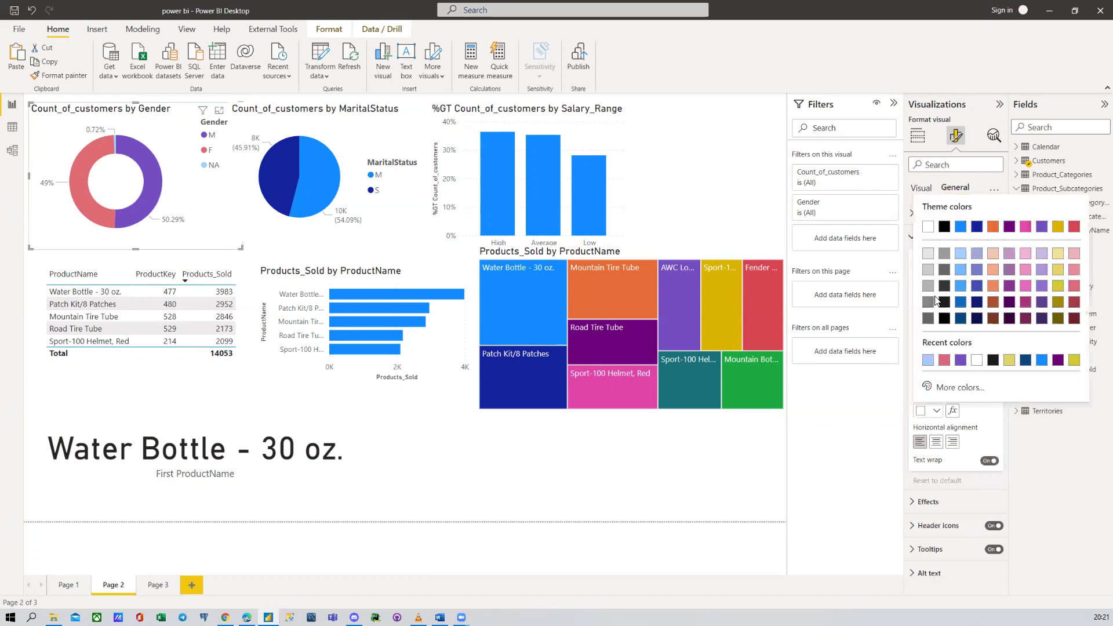
{"action": "left_click", "coordinate": [944, 227]}
{"action": "left_click", "coordinate": [936, 381]}
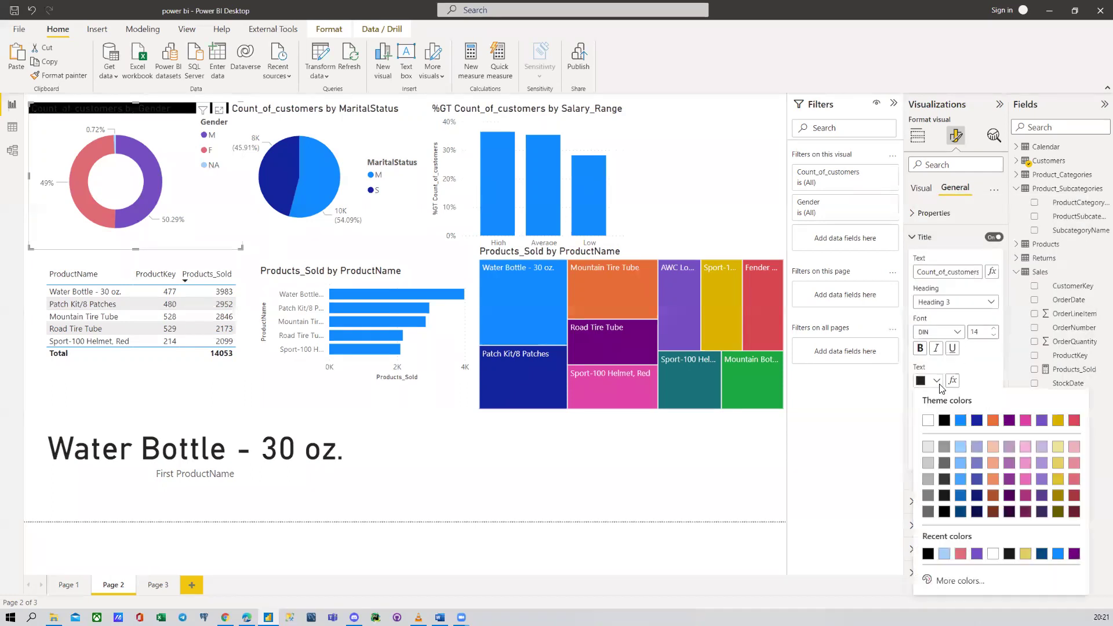
{"action": "left_click", "coordinate": [928, 421]}
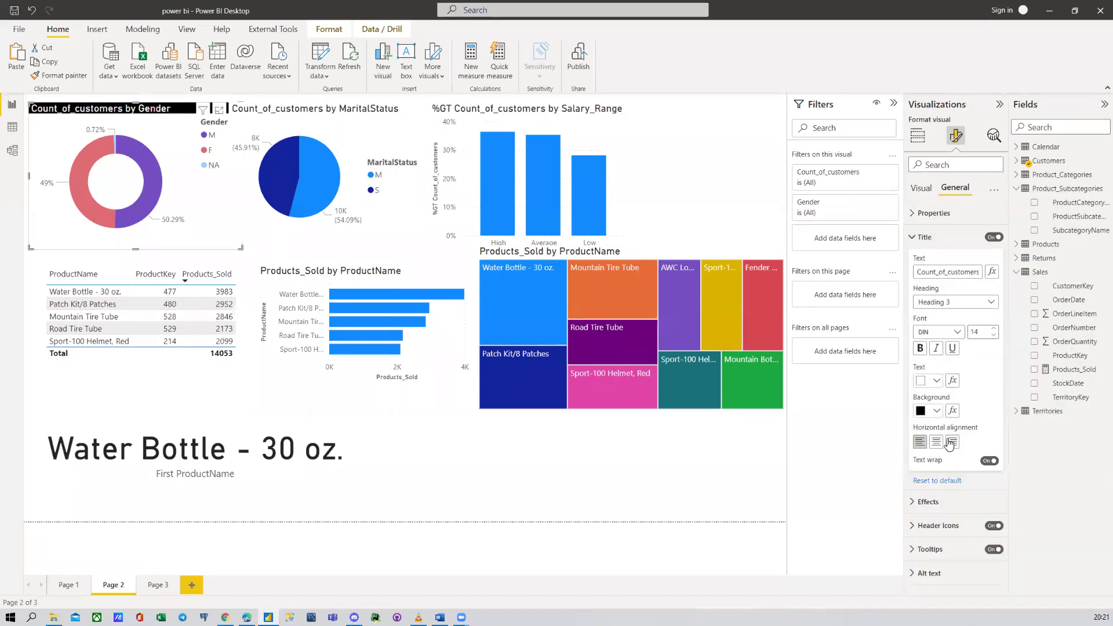
{"action": "left_click", "coordinate": [936, 442]}
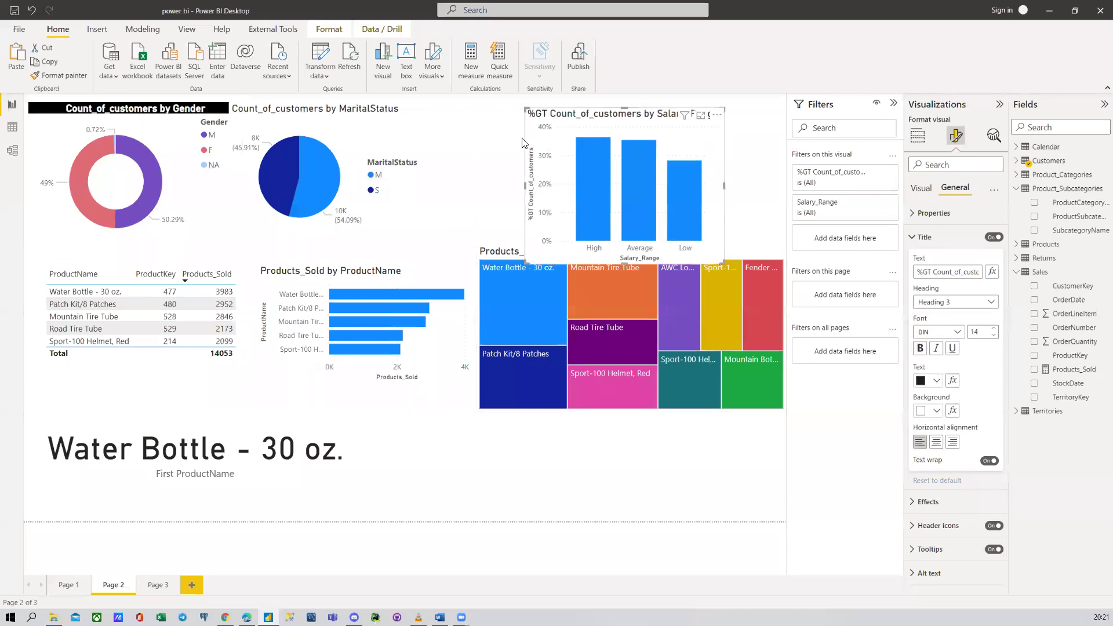
Step: Shift the marital status pie chart into the space between the gender donut and the salary range chart
{"action": "left_click", "coordinate": [471, 138]}
{"action": "left_click", "coordinate": [427, 129]}
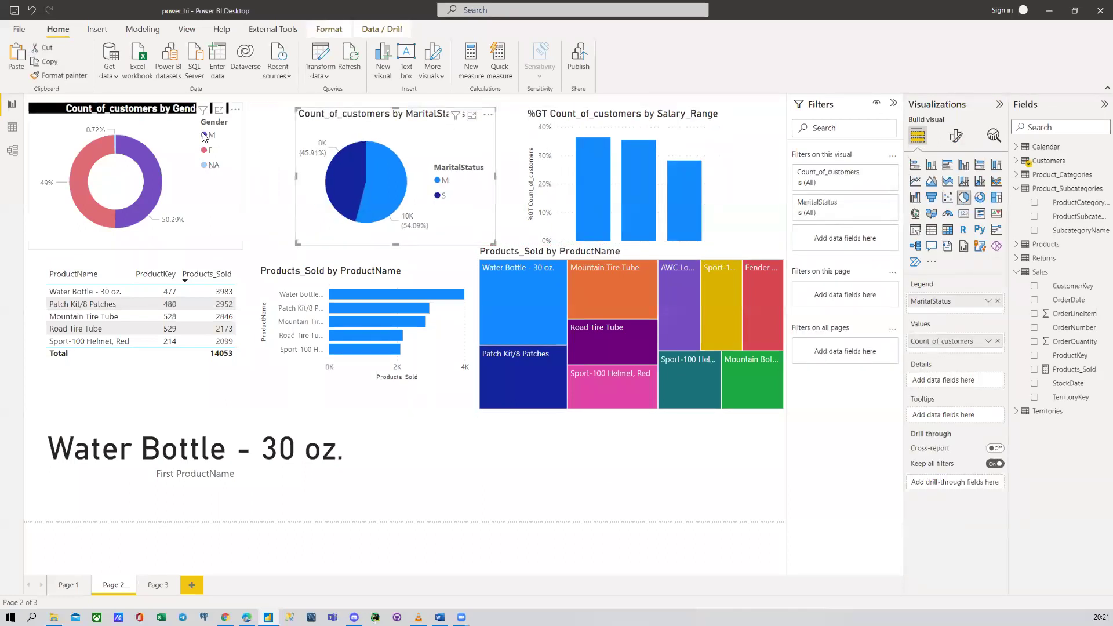
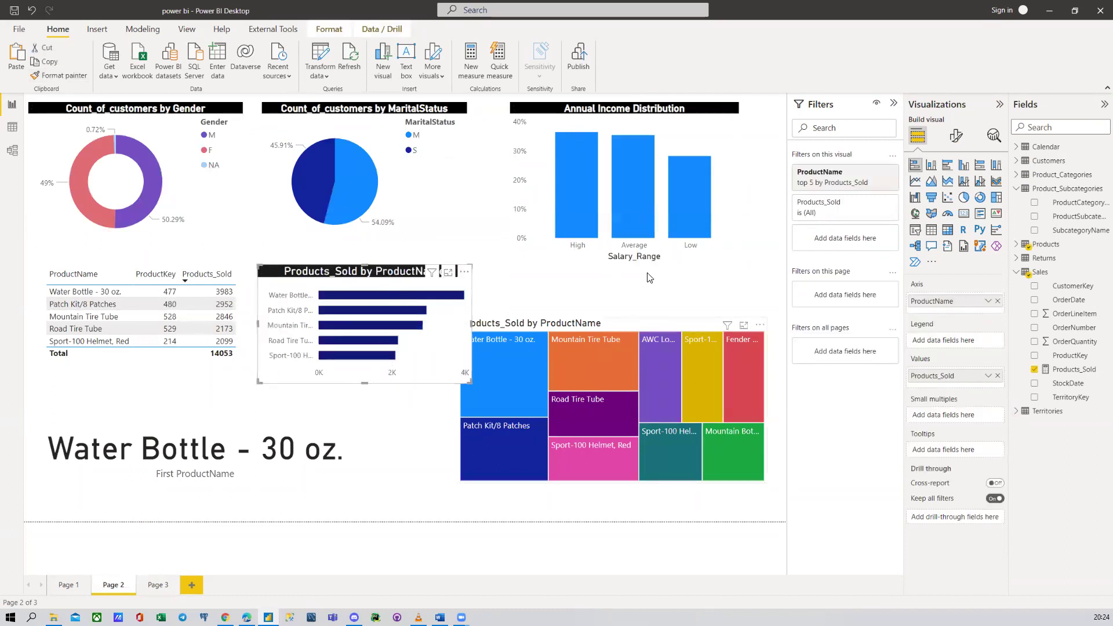
Step: Move the products treemap up beneath the Annual Income Distribution chart and enlarge the Products_Sold bar chart
{"action": "left_click_drag", "start_coordinate": [622, 327], "coordinate": [640, 279]}
{"action": "left_click_drag", "start_coordinate": [446, 335], "coordinate": [442, 339]}
{"action": "left_click_drag", "start_coordinate": [468, 388], "coordinate": [468, 422]}
Step: Copy the product bar chart's formatting onto the treemap and fit the treemap beneath the Annual Income Distribution chart
{"action": "left_click", "coordinate": [59, 76]}
{"action": "left_click", "coordinate": [714, 279]}
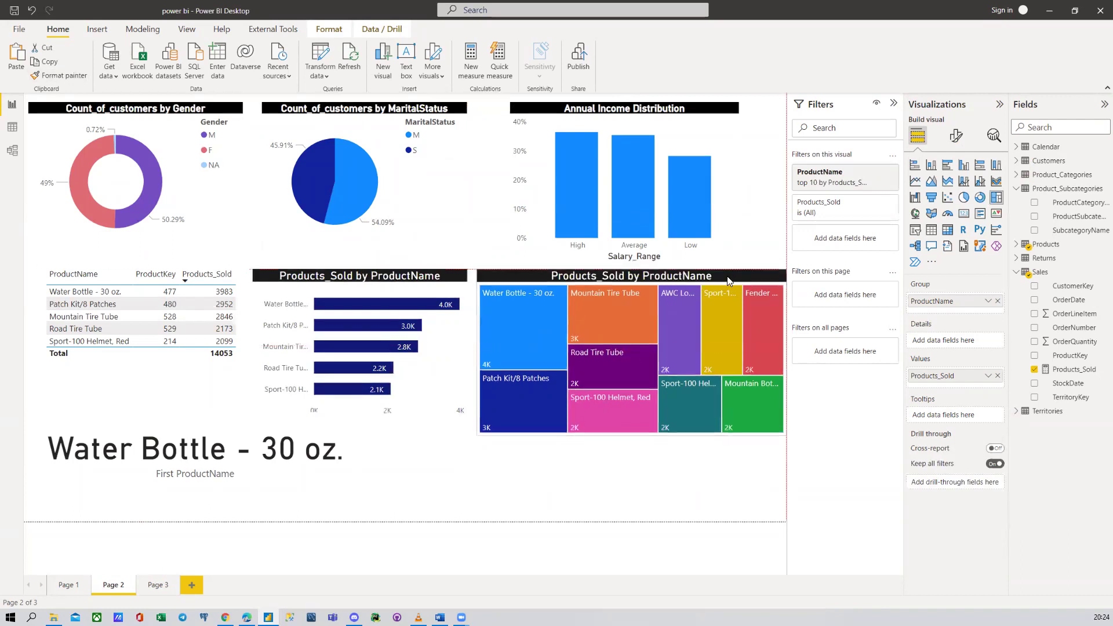
{"action": "left_click_drag", "start_coordinate": [478, 433], "coordinate": [529, 427]}
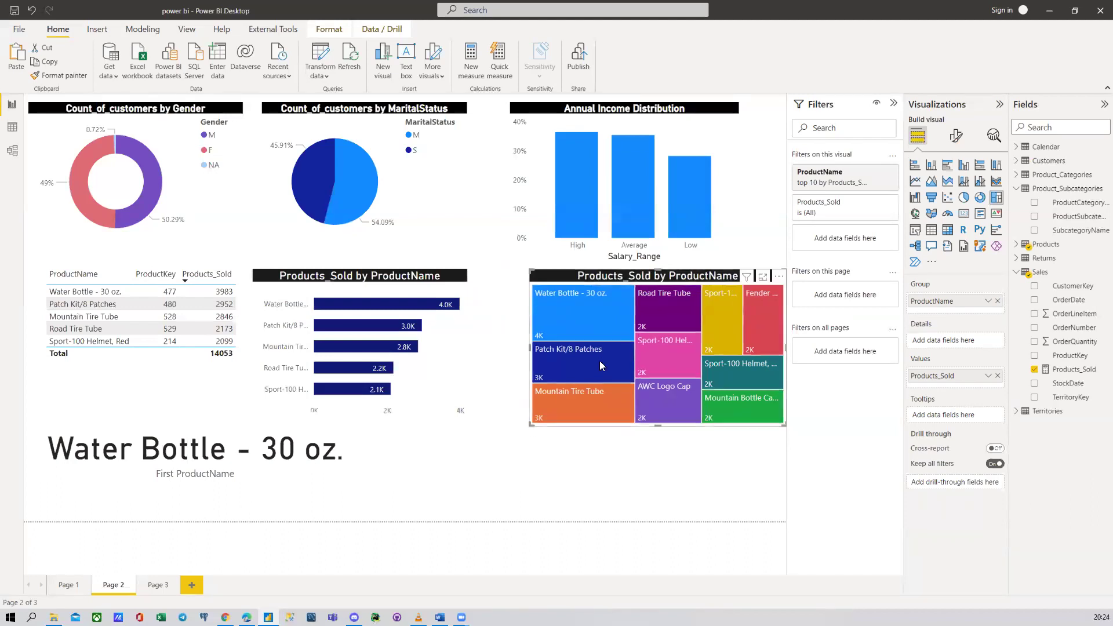
{"action": "left_click_drag", "start_coordinate": [717, 278], "coordinate": [698, 274]}
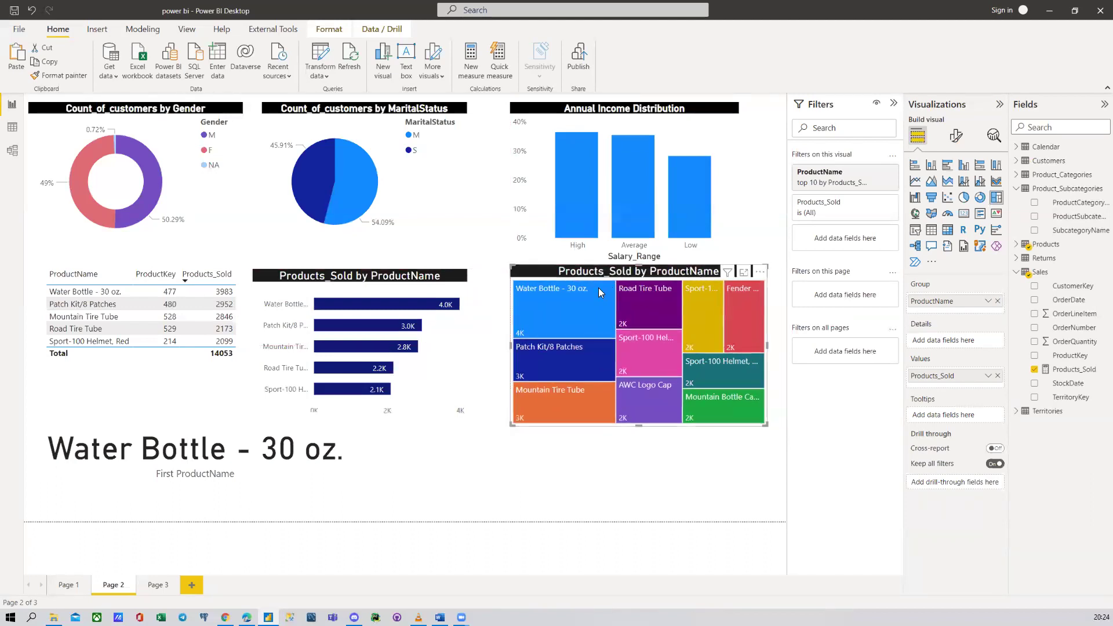
{"action": "left_click_drag", "start_coordinate": [619, 275], "coordinate": [619, 277]}
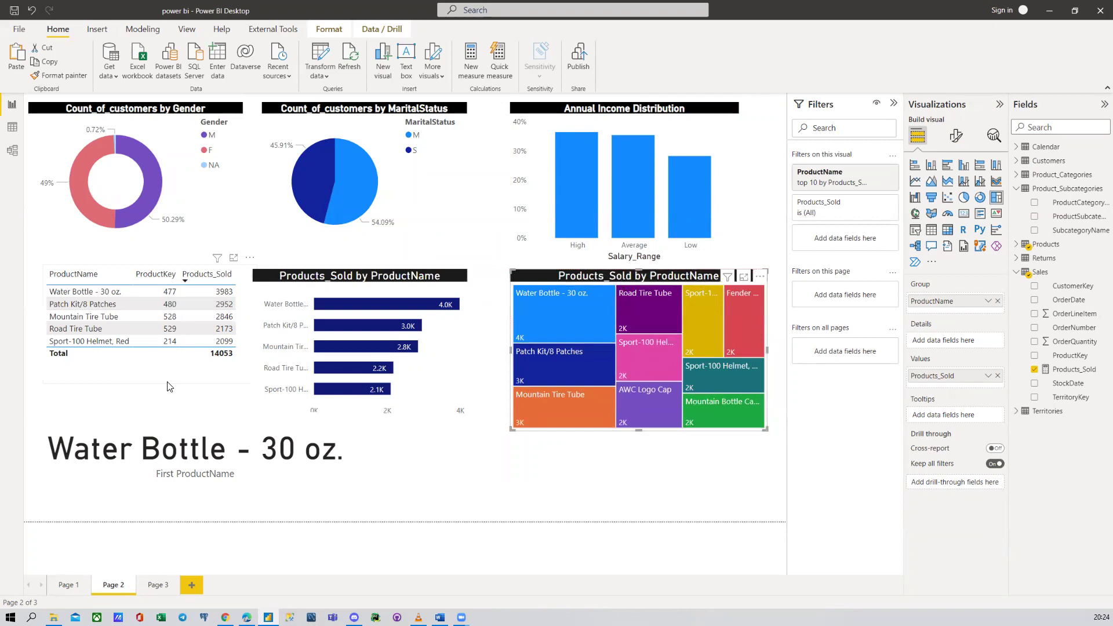
Step: Copy the product bar chart's formatting onto the First ProductName card
{"action": "left_click", "coordinate": [255, 483]}
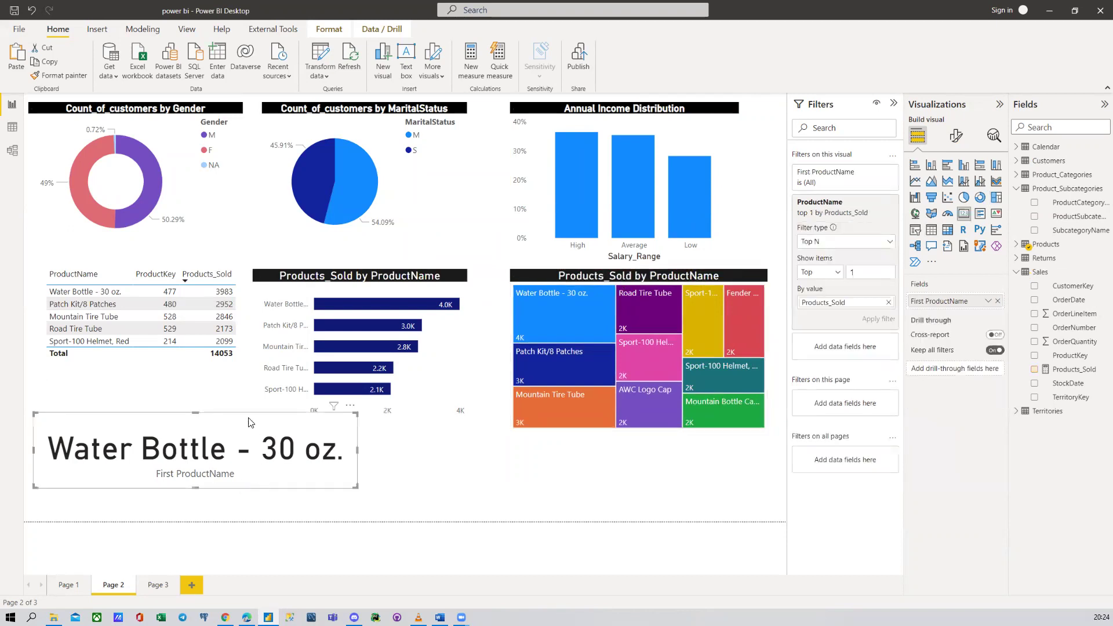
{"action": "left_click", "coordinate": [300, 282]}
{"action": "left_click", "coordinate": [154, 484]}
Step: Give the First ProductName card the title "Best Selling Product"
{"action": "left_click", "coordinate": [956, 136]}
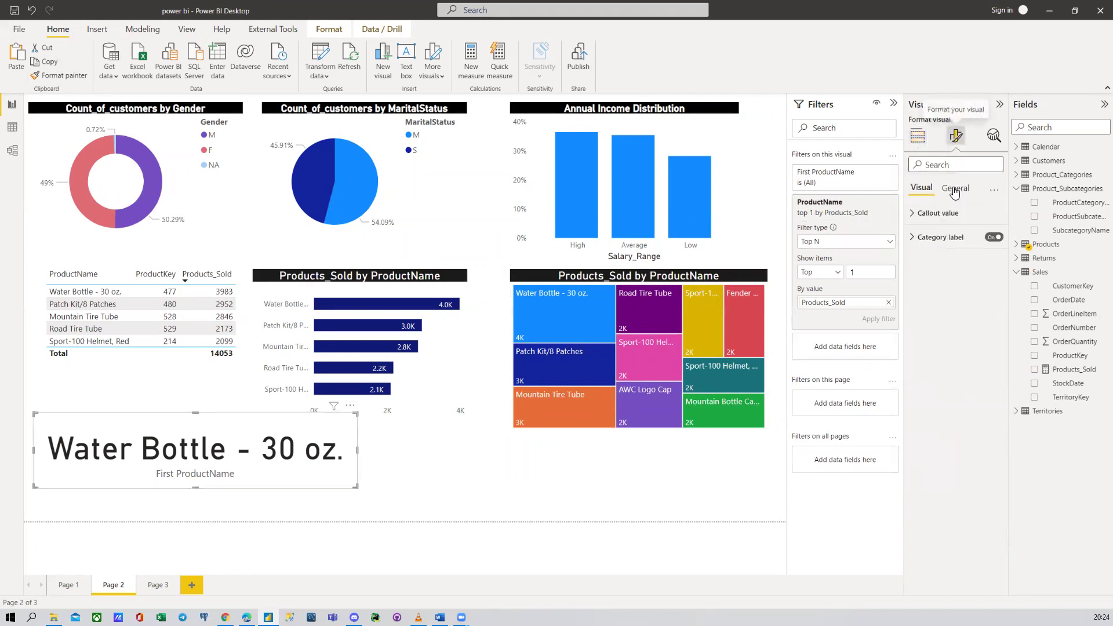
{"action": "left_click", "coordinate": [956, 189]}
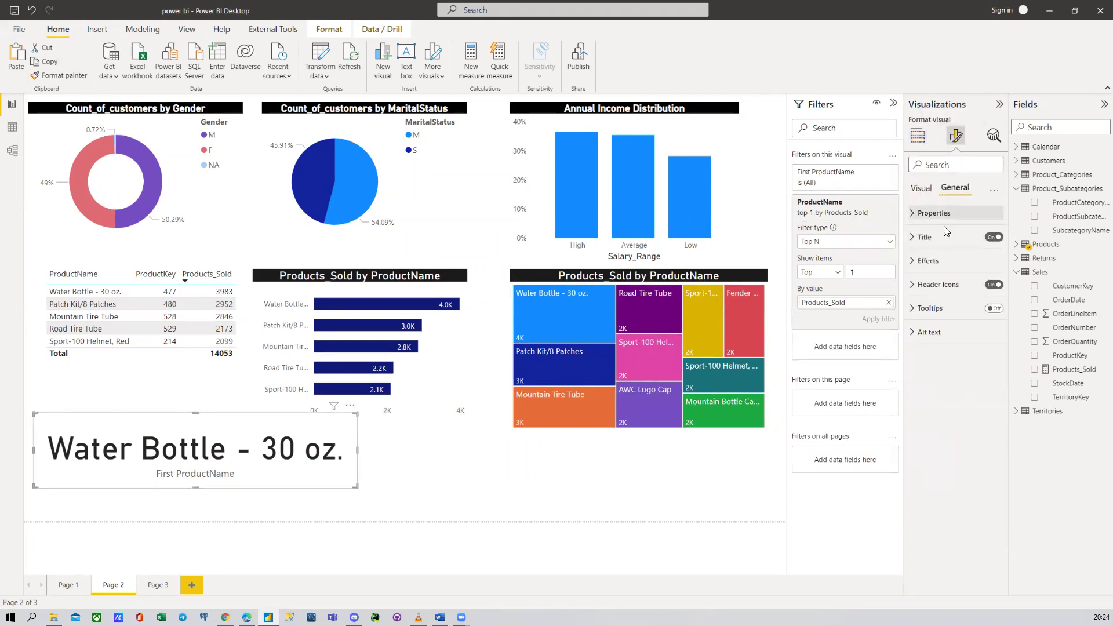
{"action": "left_click", "coordinate": [953, 243]}
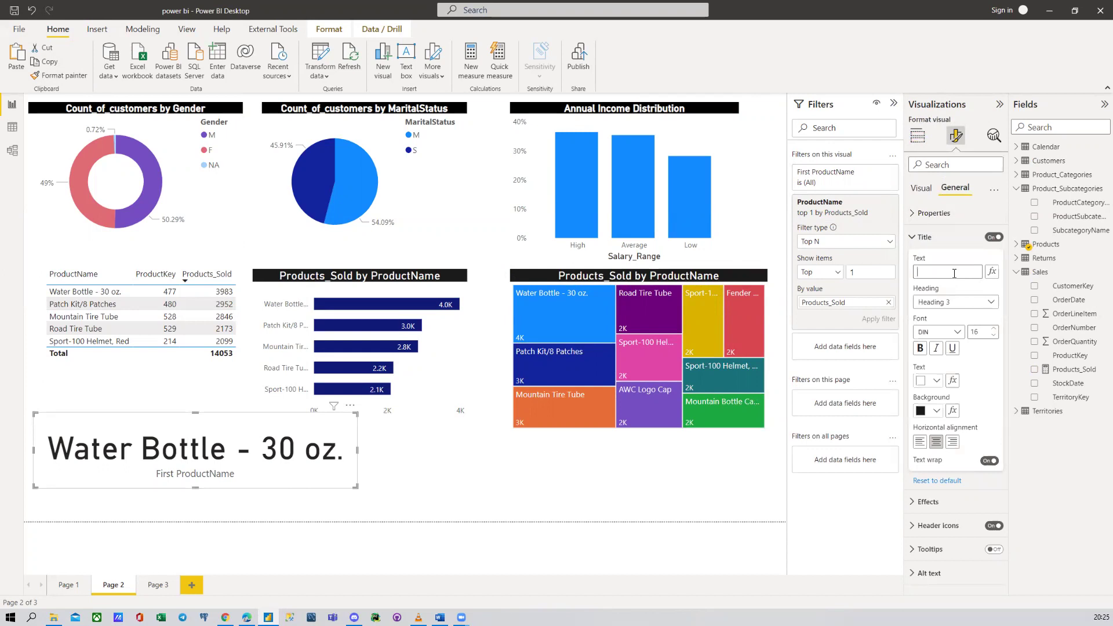
{"action": "left_click", "coordinate": [955, 273]}
{"action": "type", "text": "Best Selling Product"}
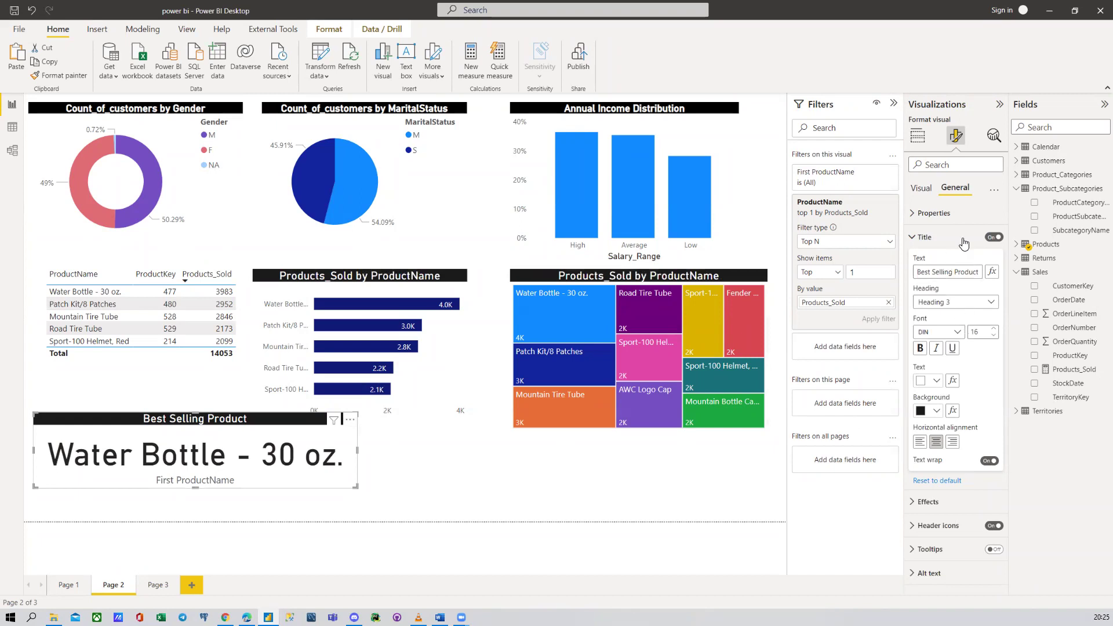
{"action": "left_click", "coordinate": [932, 237]}
Step: Turn off the Best Selling Product card's category label and set its callout value font size to 30
{"action": "left_click", "coordinate": [924, 189]}
{"action": "left_click", "coordinate": [940, 238]}
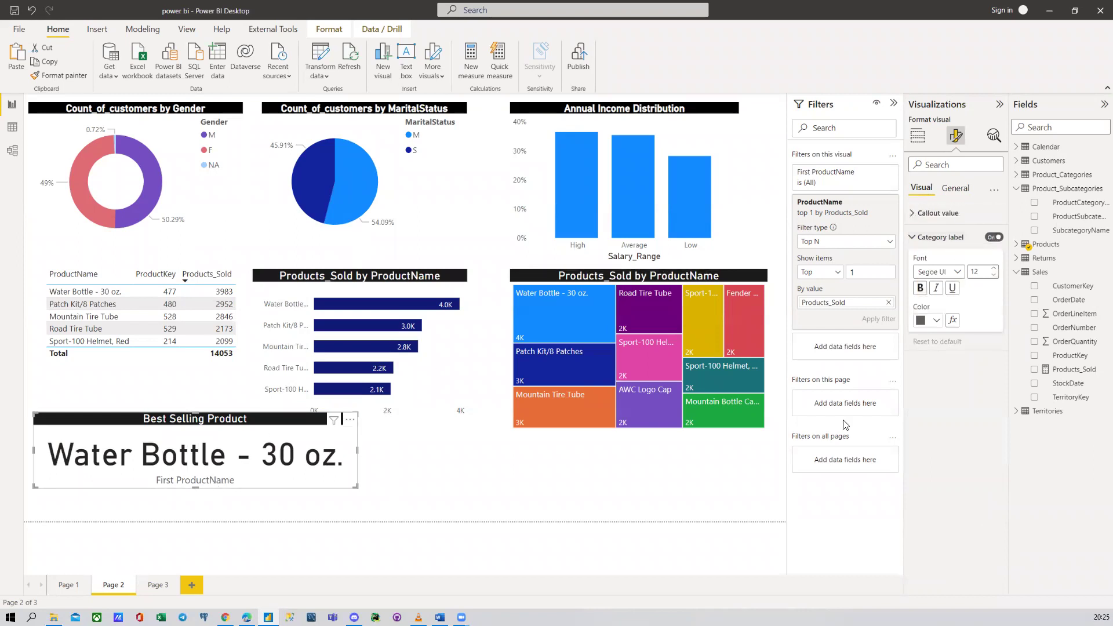
{"action": "left_click", "coordinate": [994, 237]}
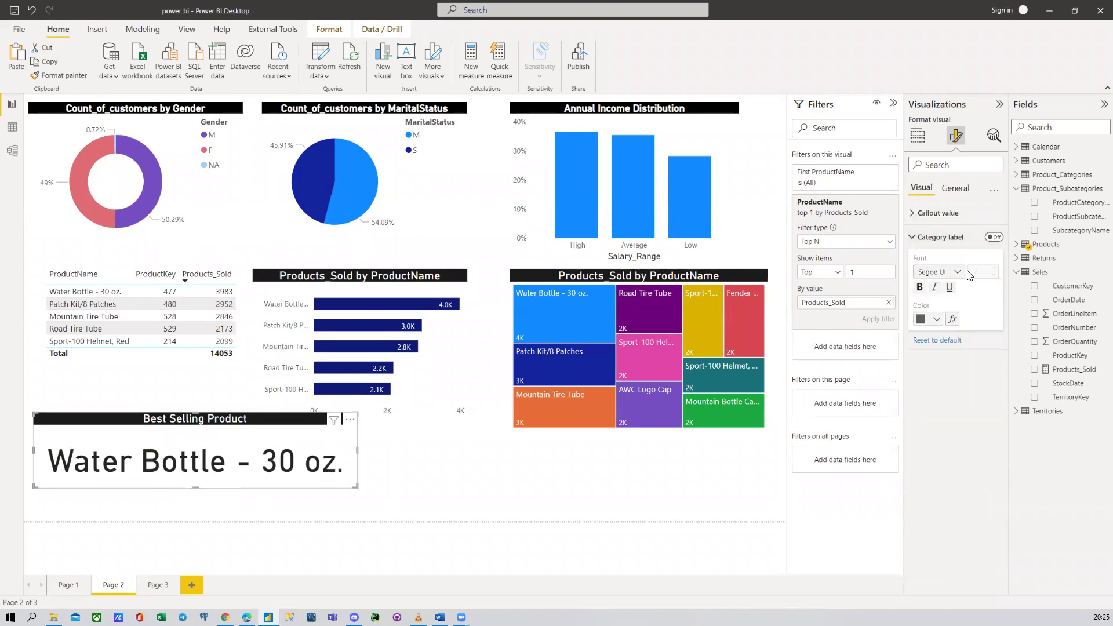
{"action": "left_click", "coordinate": [939, 214]}
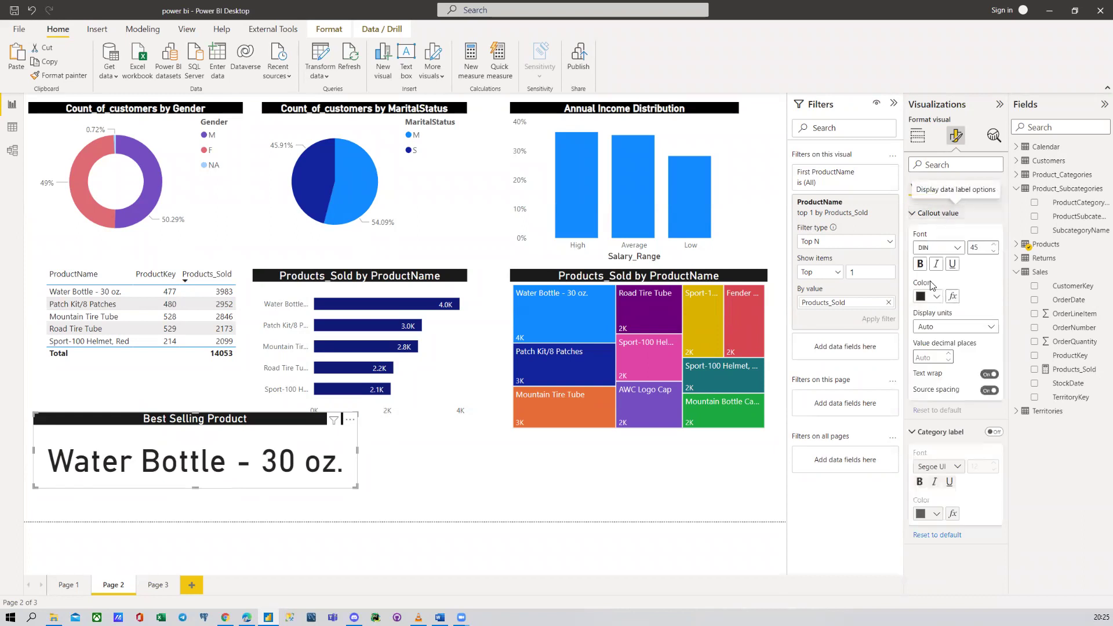
{"action": "double_click", "coordinate": [979, 248]}
{"action": "type", "text": "30"}
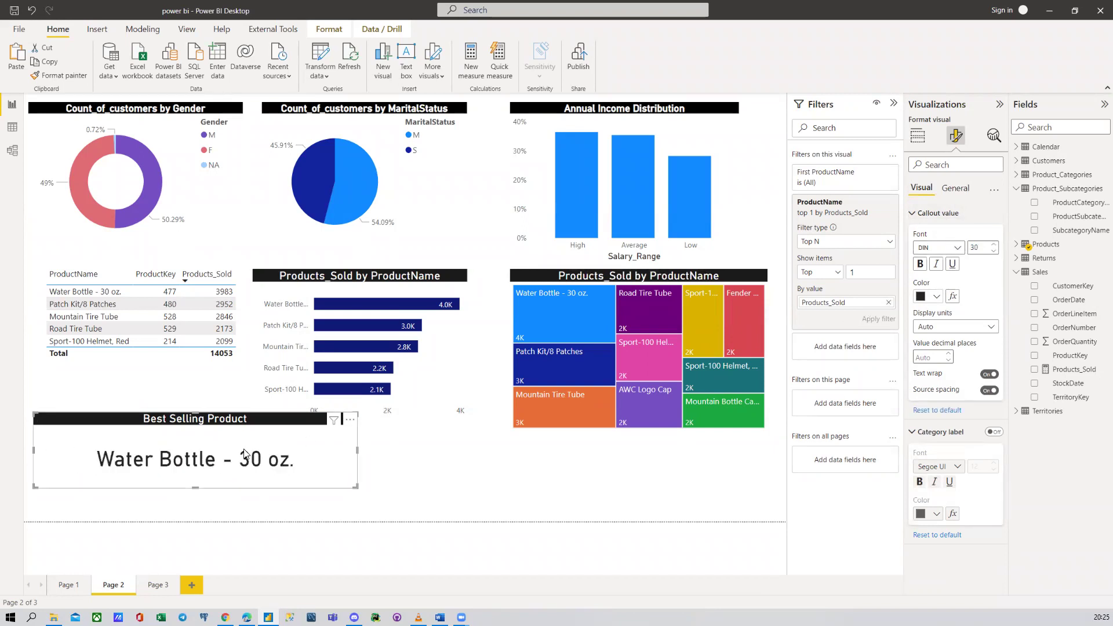
Step: Reduce the Best Selling Product card's height and move it down, clear of the bar chart
{"action": "left_click_drag", "start_coordinate": [195, 488], "coordinate": [197, 459]}
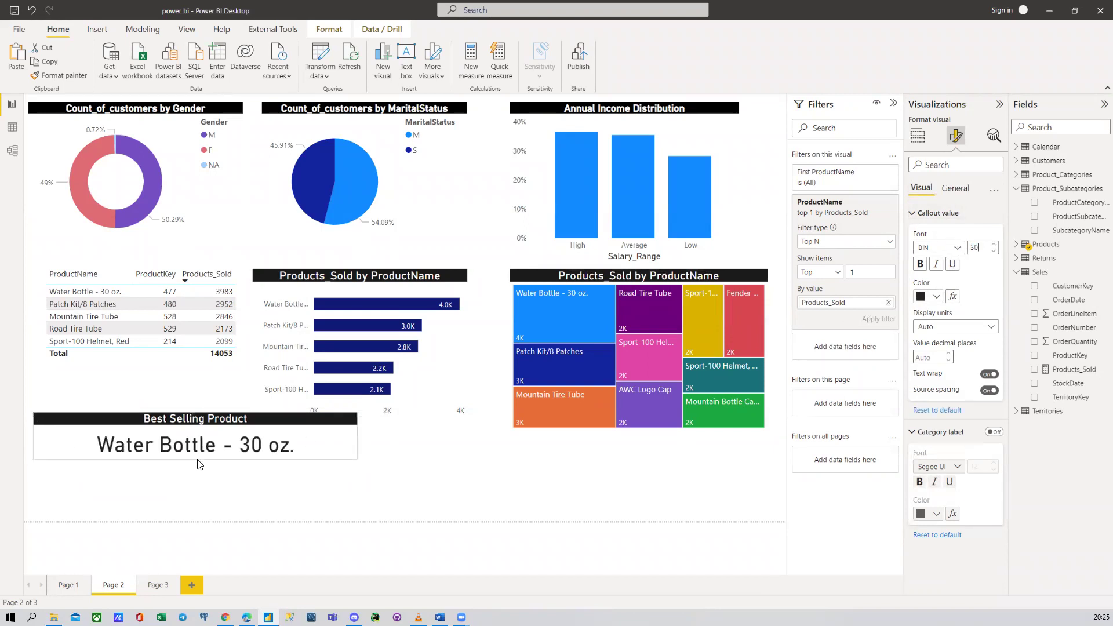
{"action": "left_click_drag", "start_coordinate": [309, 446], "coordinate": [311, 474]}
{"action": "left_click", "coordinate": [430, 452]}
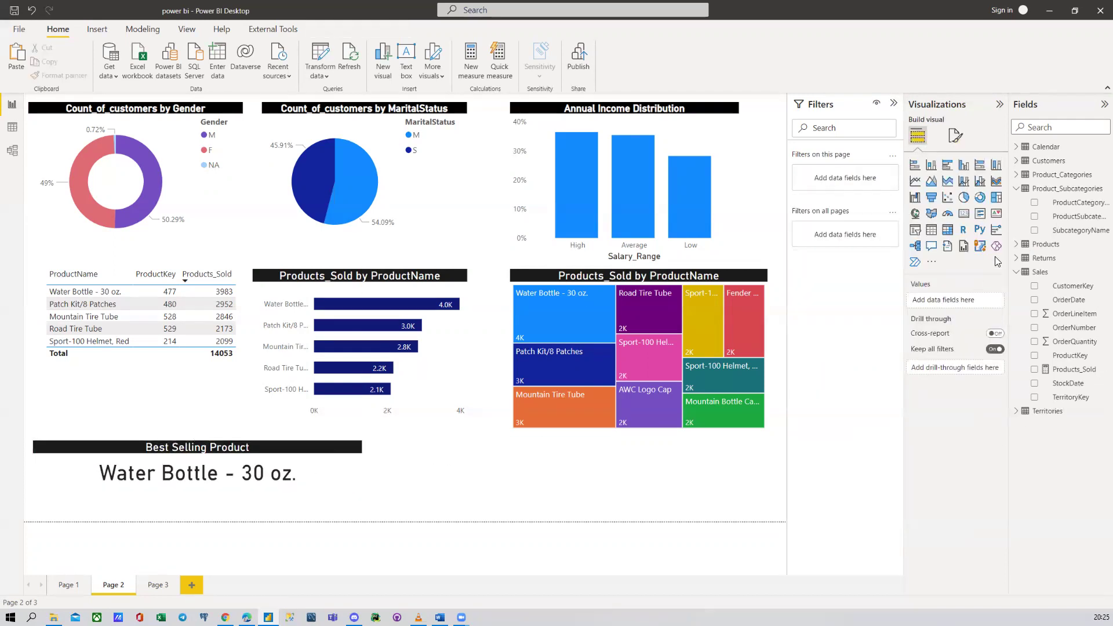
Step: Try a top 2 filter on the Best Selling Product card's ProductName, returning it to top 1
{"action": "left_click", "coordinate": [326, 484]}
{"action": "left_click", "coordinate": [867, 272]}
{"action": "type", "text": "2"}
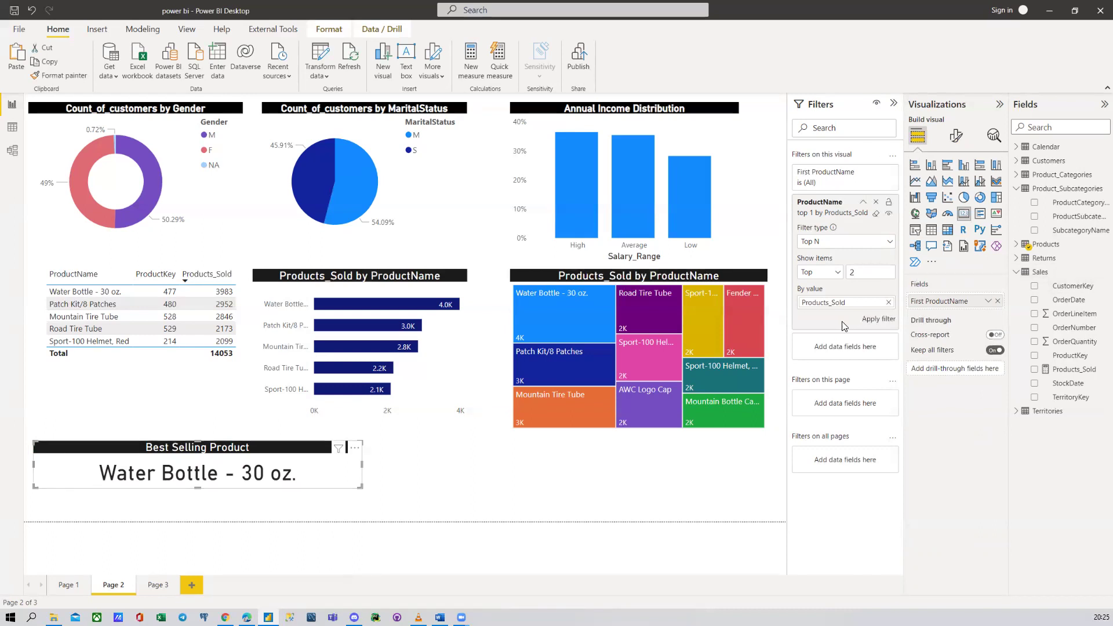
{"action": "left_click", "coordinate": [873, 319]}
{"action": "left_click_drag", "start_coordinate": [862, 274], "coordinate": [842, 280]}
{"action": "type", "text": "1"}
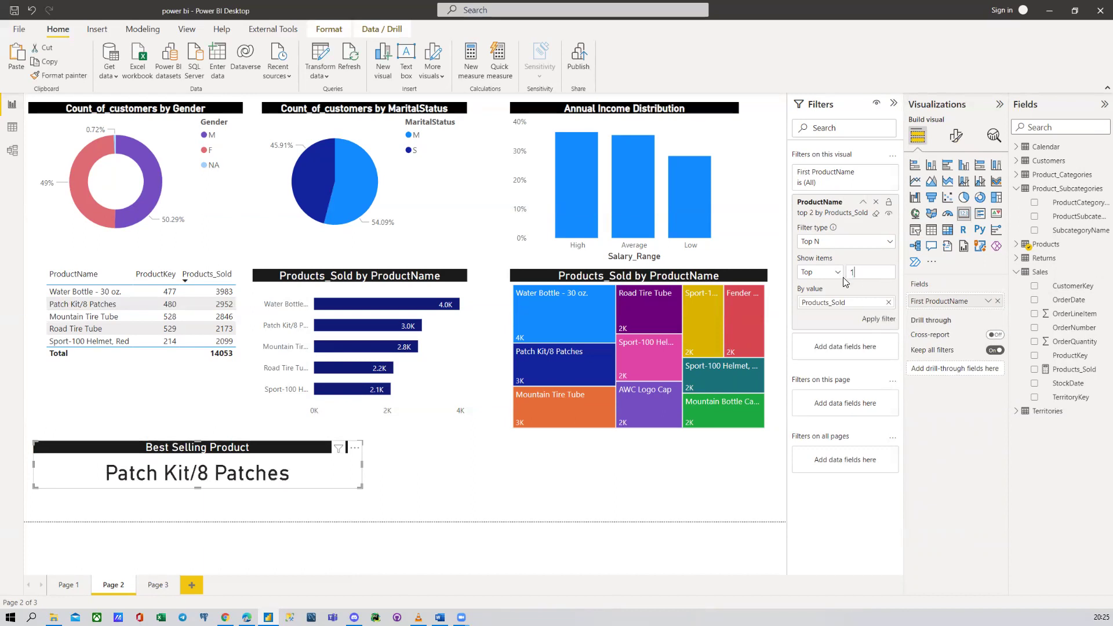
{"action": "key", "text": "Return"}
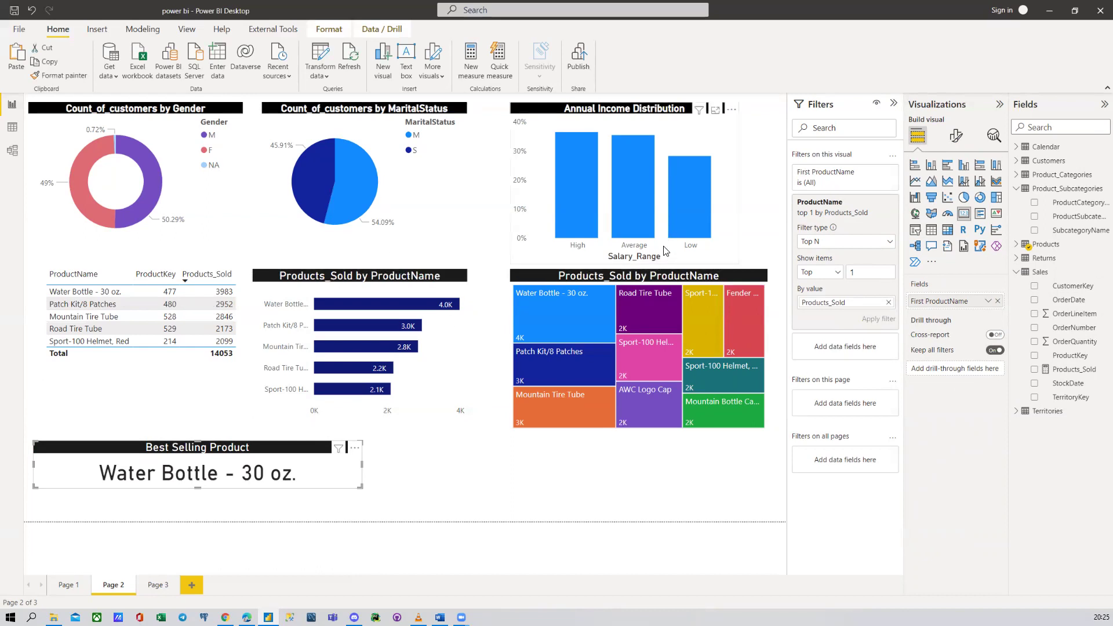
Step: Turn off the X-axis title of the Annual Income Distribution chart
{"action": "left_click", "coordinate": [726, 168]}
{"action": "left_click", "coordinate": [956, 135]}
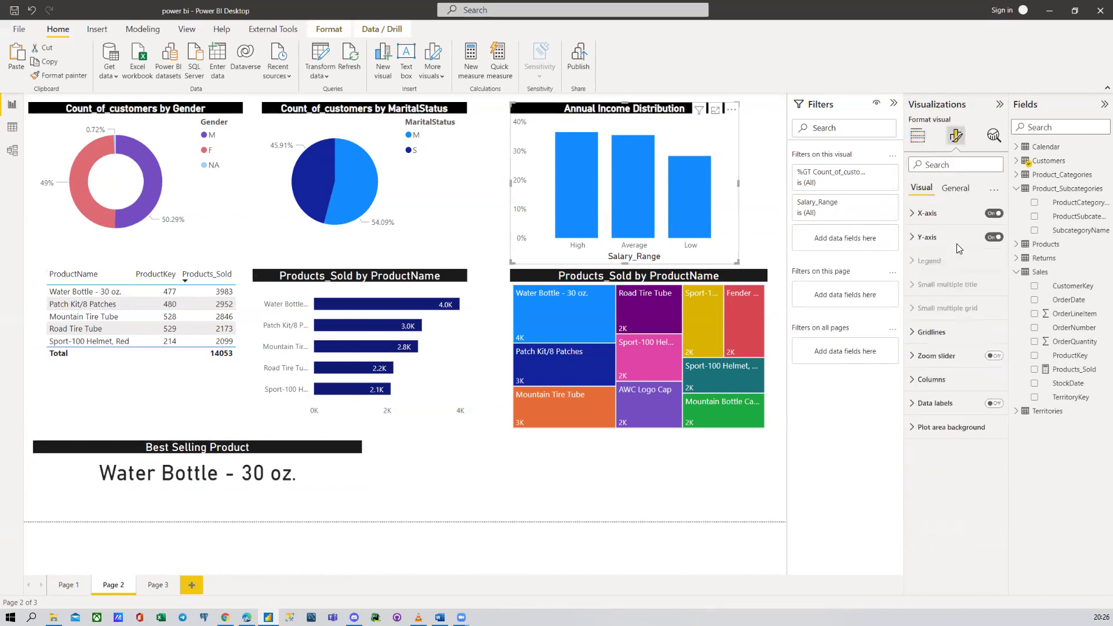
{"action": "left_click", "coordinate": [930, 213]}
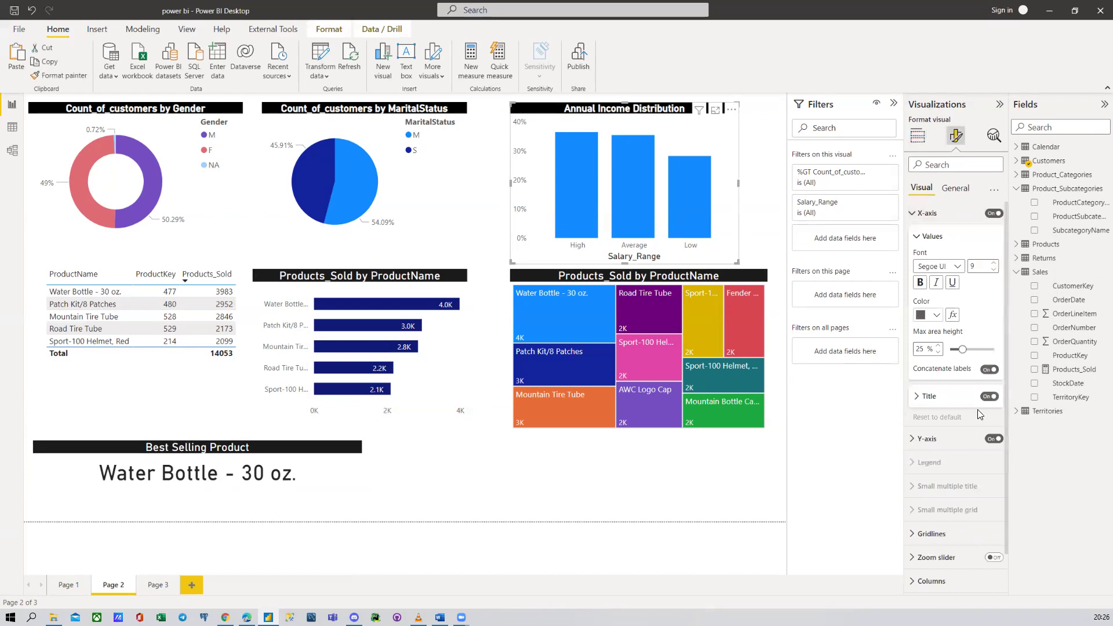
{"action": "left_click", "coordinate": [991, 396]}
{"action": "left_click", "coordinate": [927, 213]}
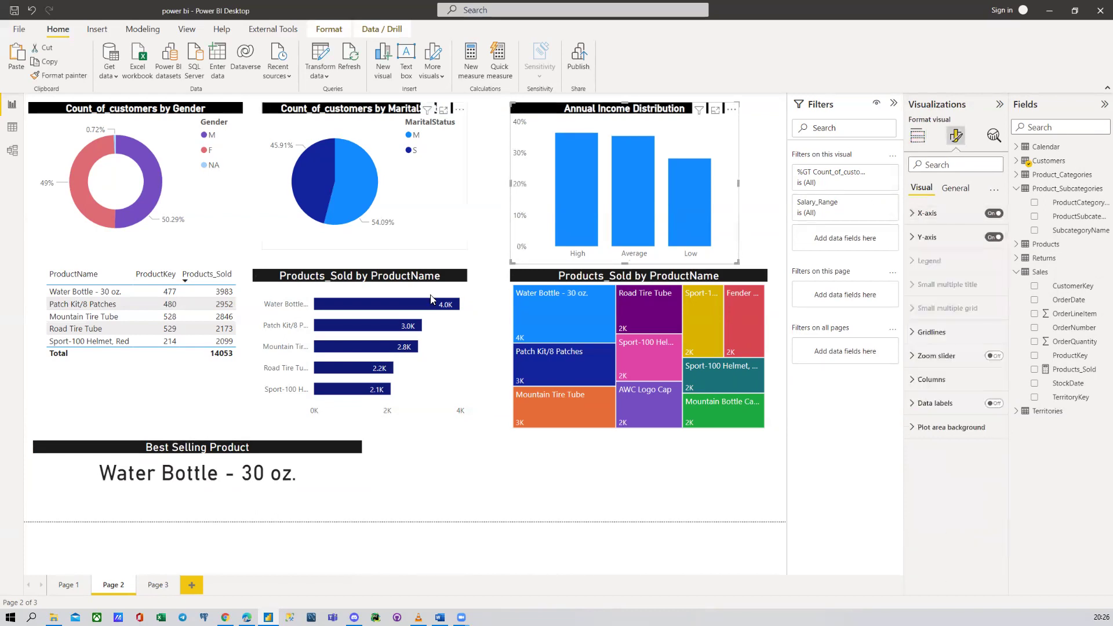
Step: Move the treemap, product bar chart and product table slightly down into an aligned row beneath the customer charts
{"action": "left_click", "coordinate": [534, 283]}
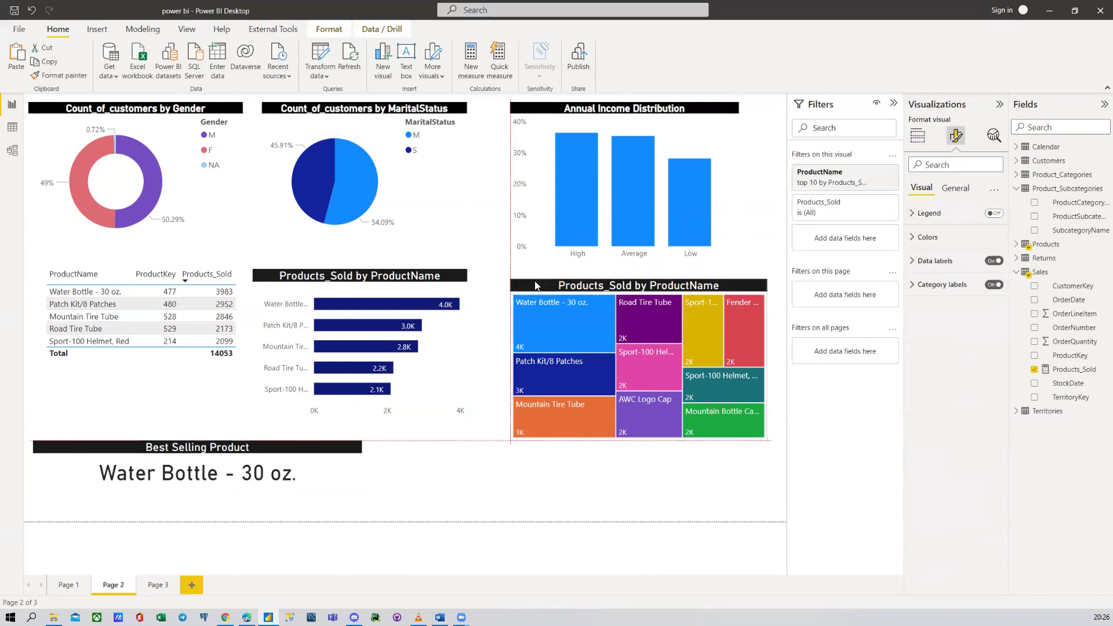
{"action": "left_click", "coordinate": [374, 283]}
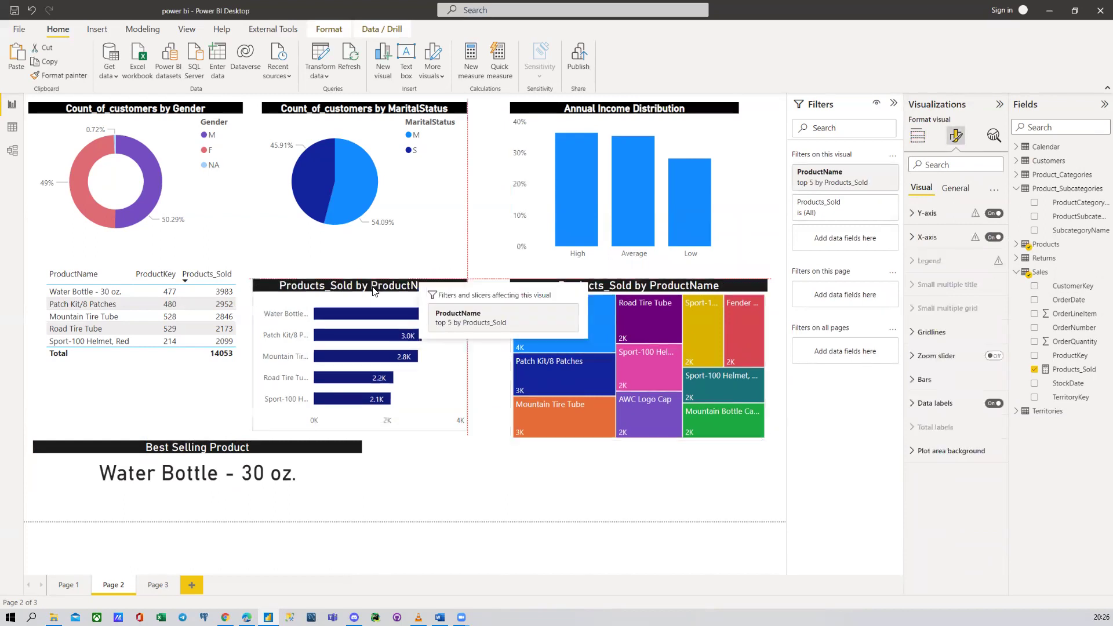
{"action": "left_click", "coordinate": [119, 275]}
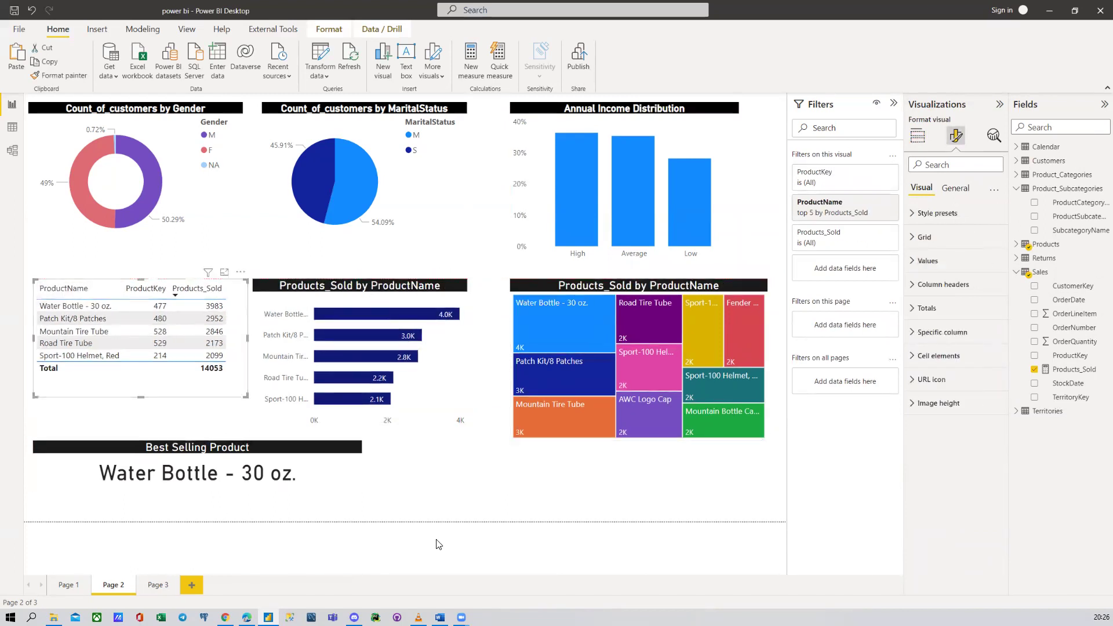
Step: Examine the Values formatting options of the SubcategoryName table on Page 3
{"action": "left_click", "coordinate": [158, 586]}
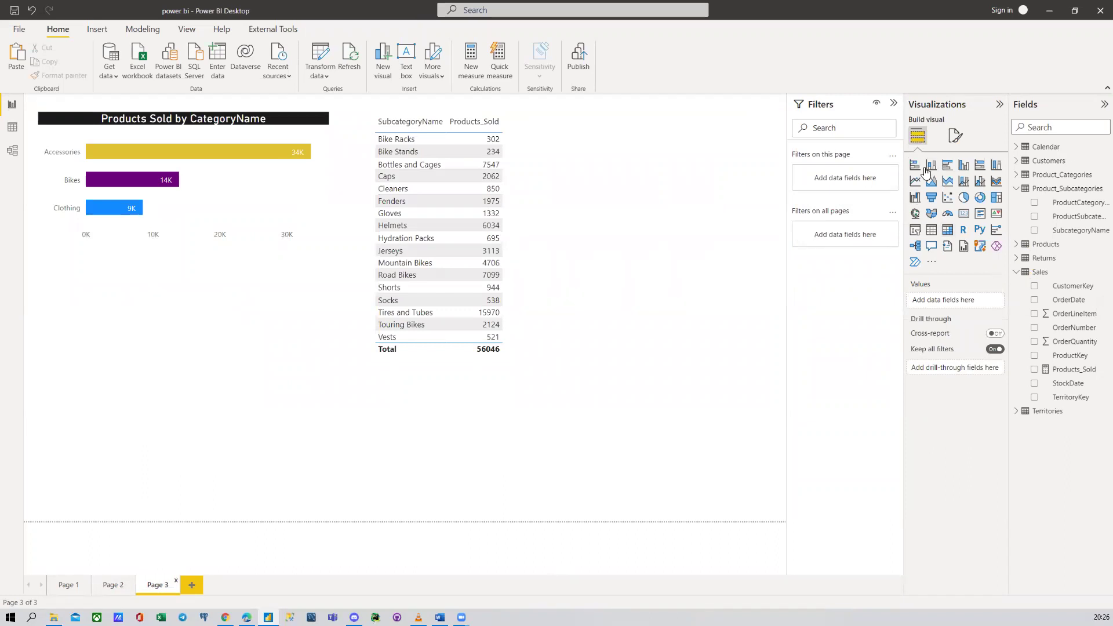
{"action": "left_click", "coordinate": [518, 170]}
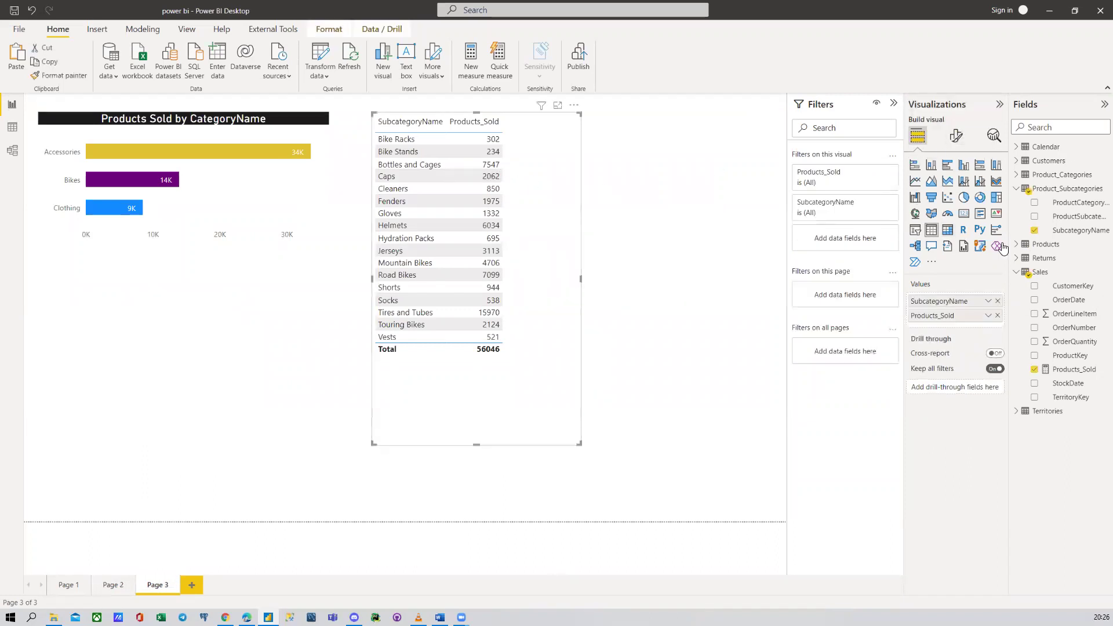
{"action": "left_click", "coordinate": [955, 135]}
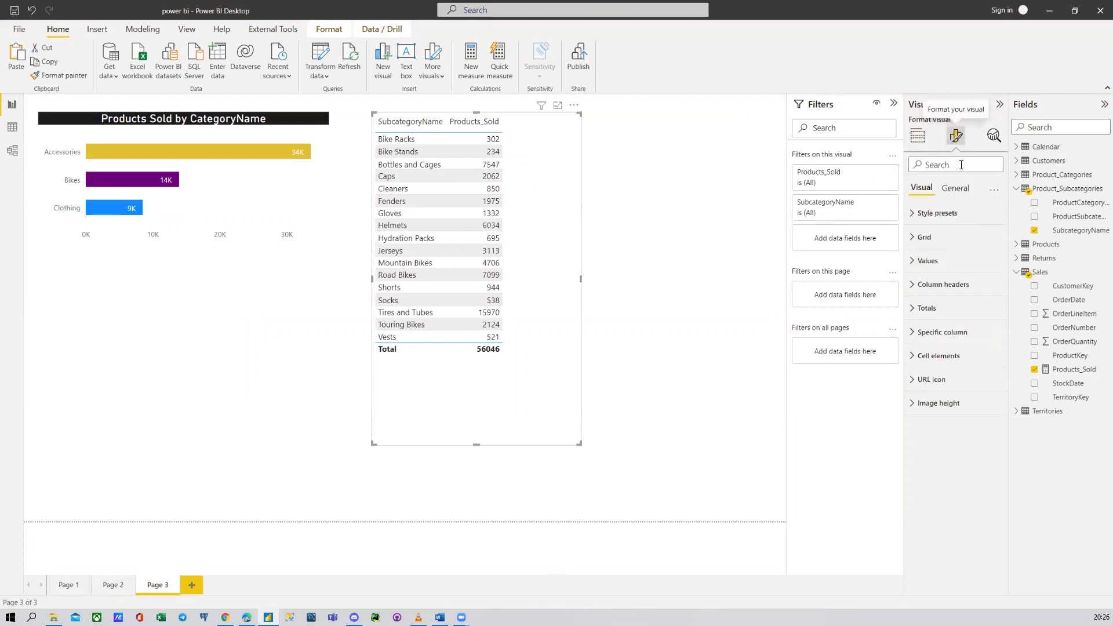
{"action": "left_click", "coordinate": [926, 263]}
{"action": "scroll", "coordinate": [964, 421], "scroll_direction": "down", "scroll_amount": 1}
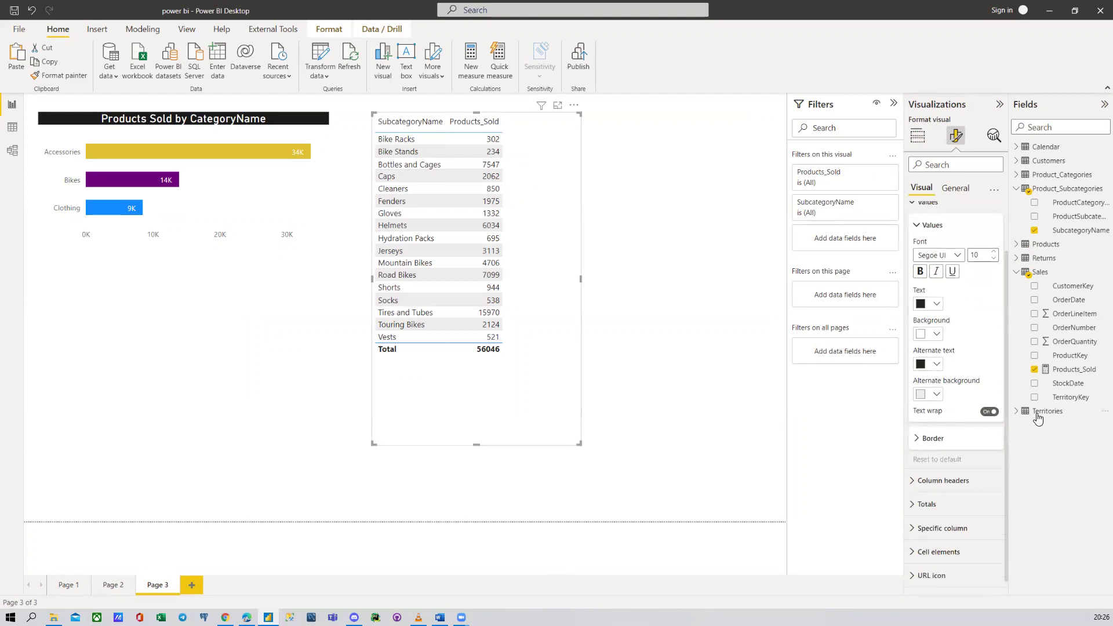
{"action": "scroll", "coordinate": [966, 399], "scroll_direction": "down", "scroll_amount": 1}
{"action": "scroll", "coordinate": [959, 373], "scroll_direction": "up", "scroll_amount": 3}
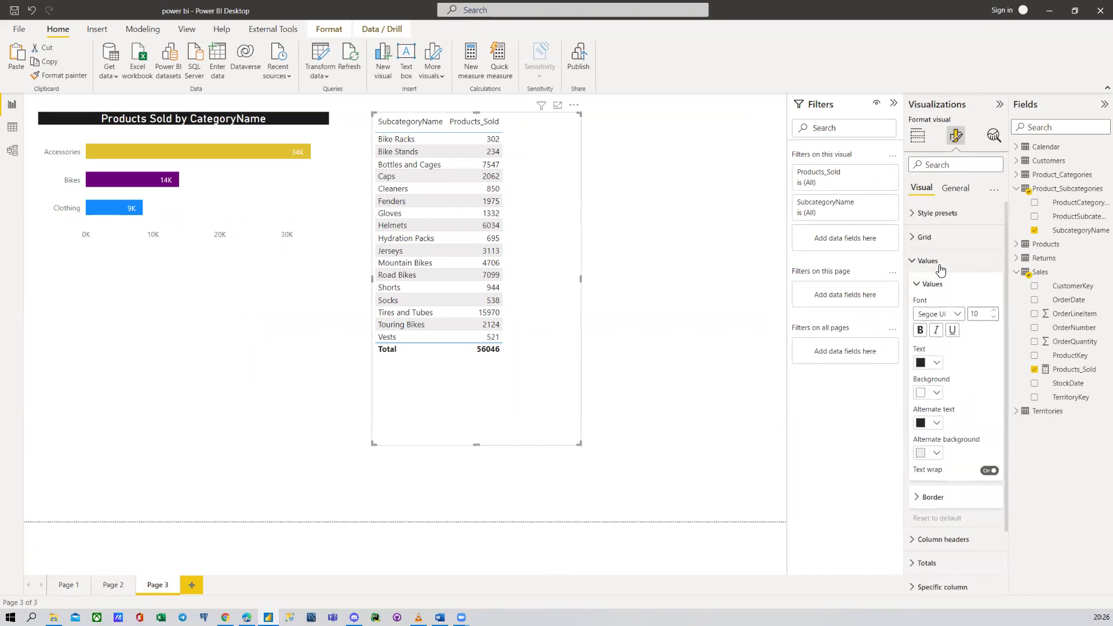
{"action": "left_click", "coordinate": [939, 262]}
{"action": "left_click", "coordinate": [939, 262]}
{"action": "left_click", "coordinate": [940, 284]}
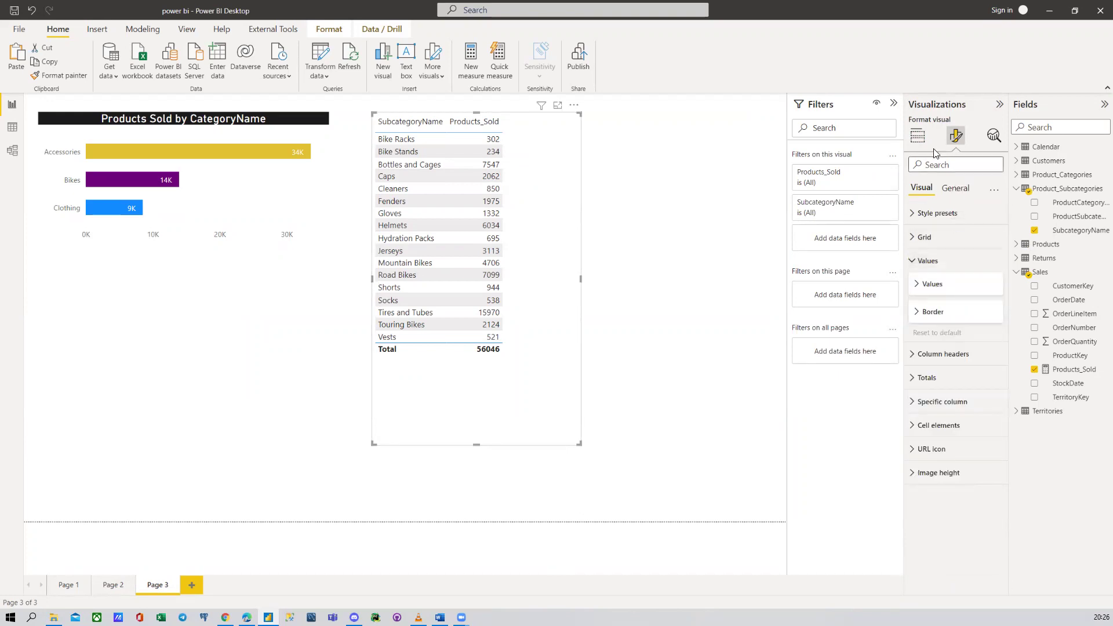
Step: Examine the conditional formatting options of the table's Products_Sold and SubcategoryName fields, including the Background color settings for Products_Sold
{"action": "left_click", "coordinate": [918, 137]}
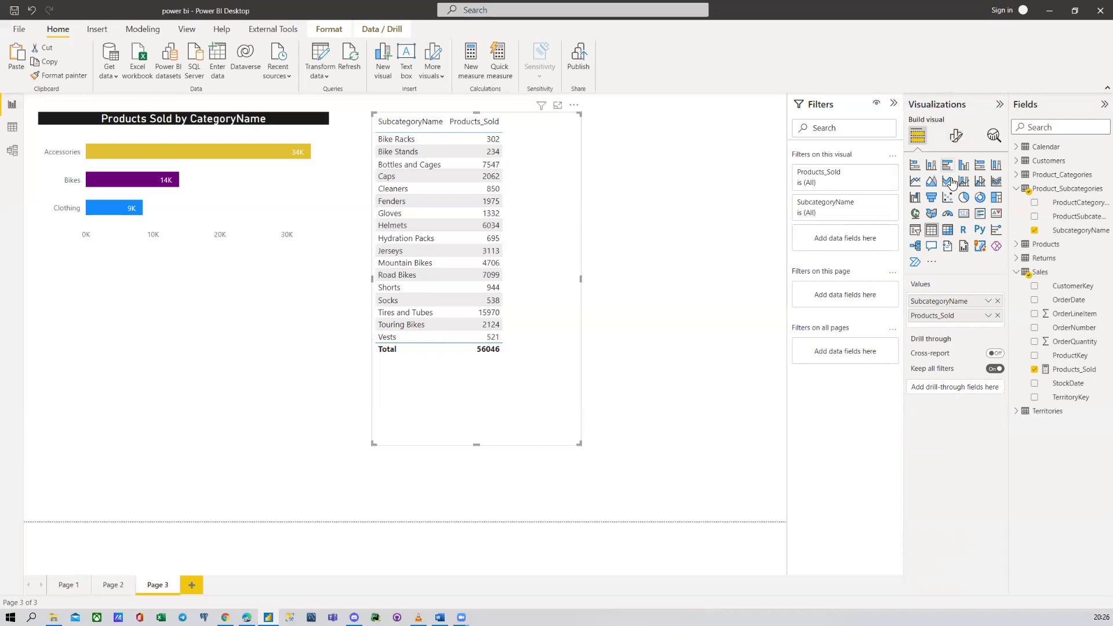
{"action": "left_click", "coordinate": [988, 316]}
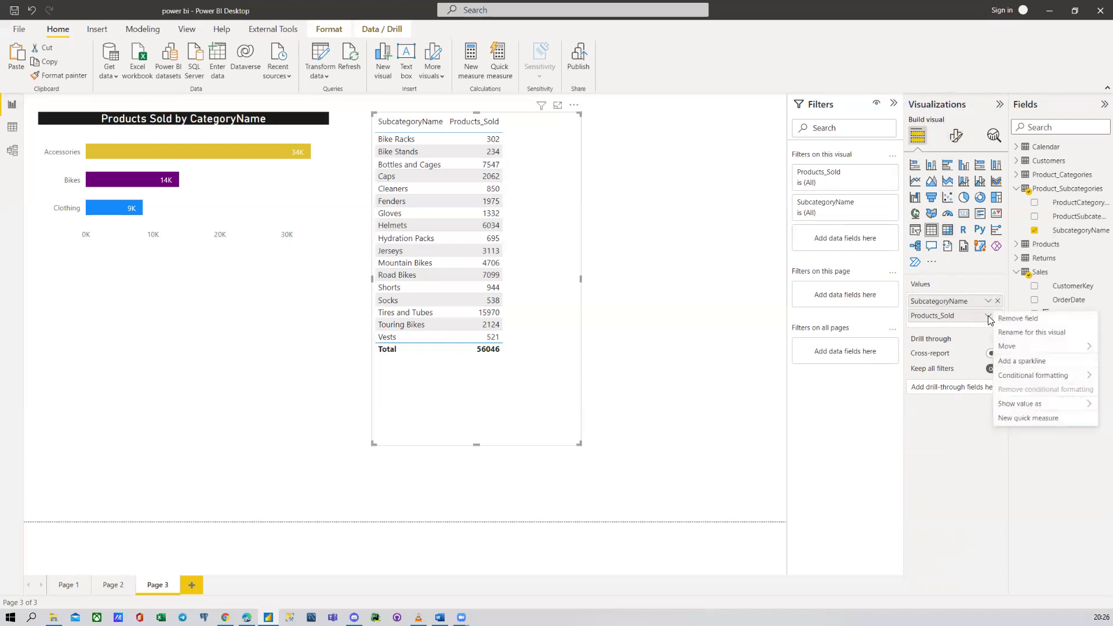
{"action": "mouse_move", "coordinate": [1045, 380]}
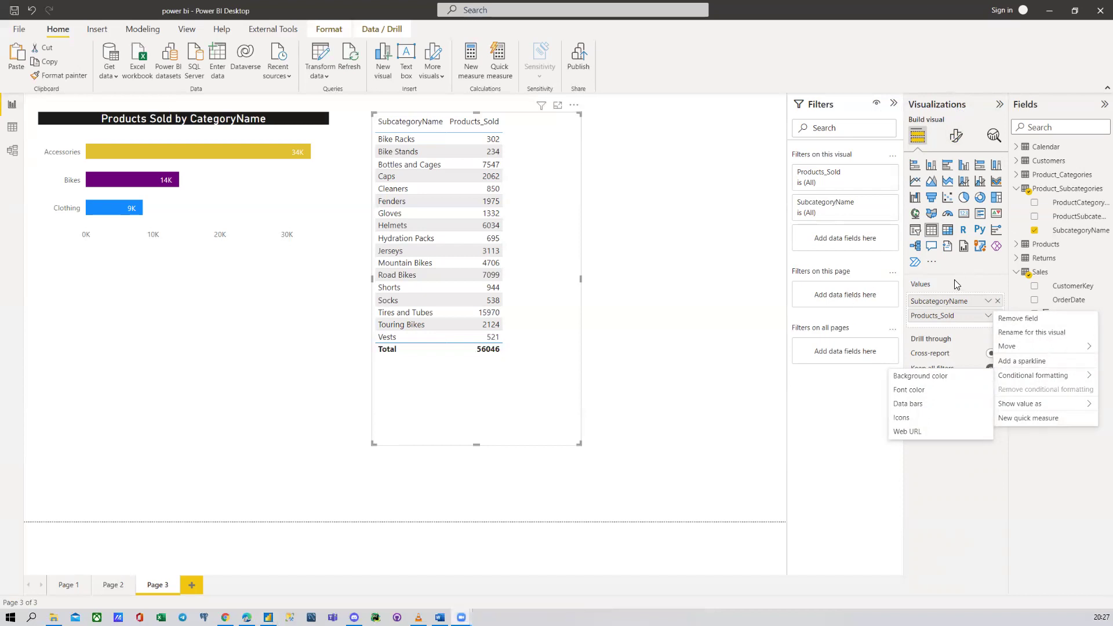
{"action": "left_click", "coordinate": [958, 284]}
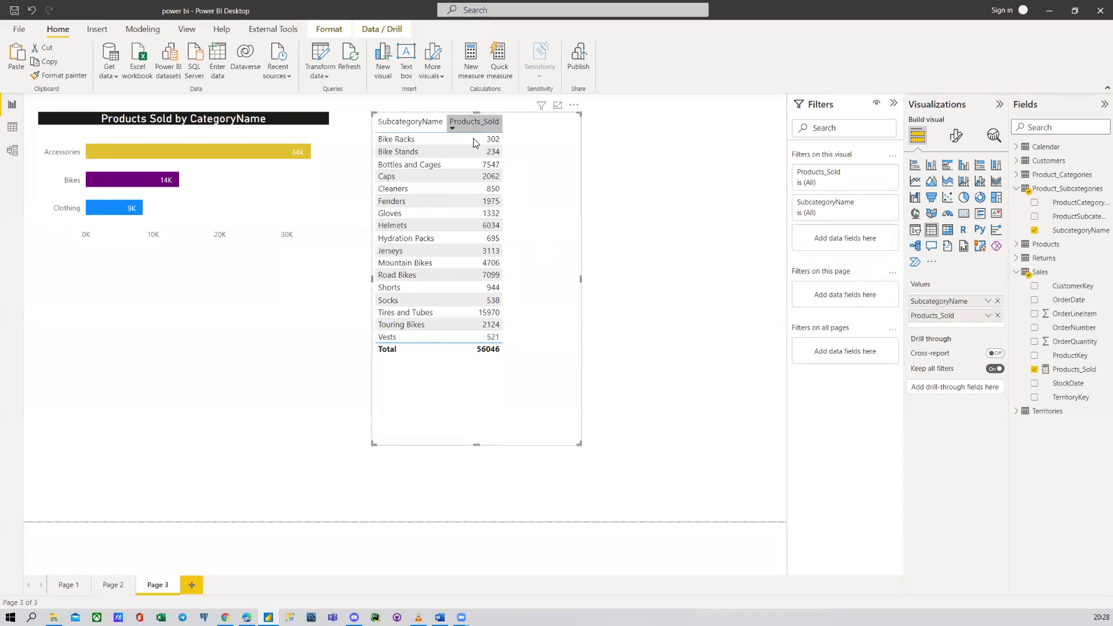
{"action": "left_click", "coordinate": [988, 316]}
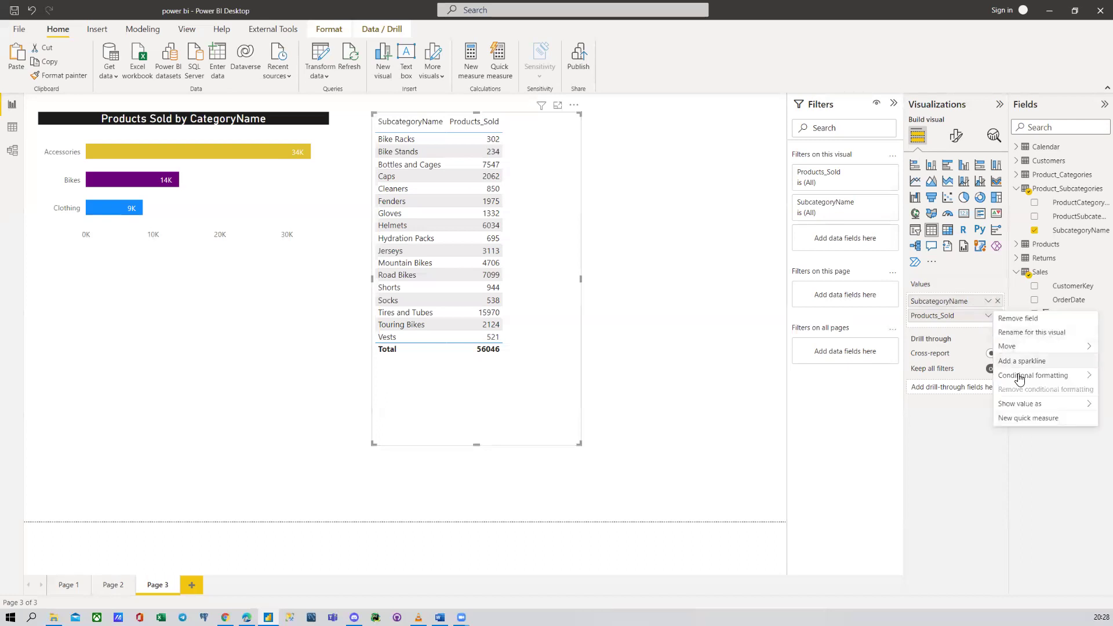
{"action": "mouse_move", "coordinate": [1020, 378]}
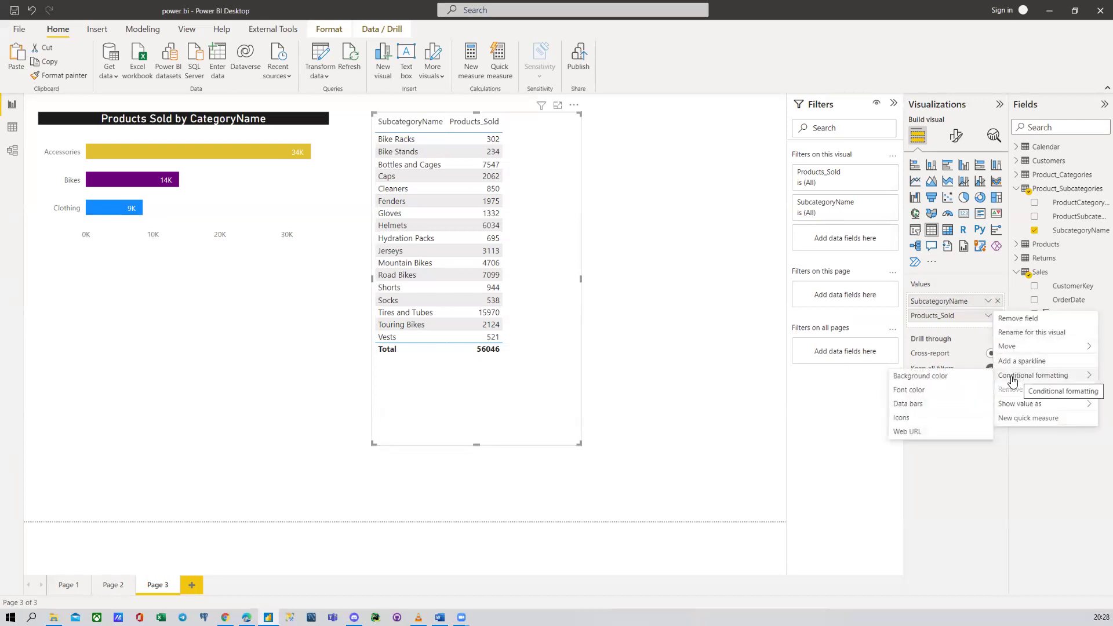
{"action": "left_click", "coordinate": [928, 377]}
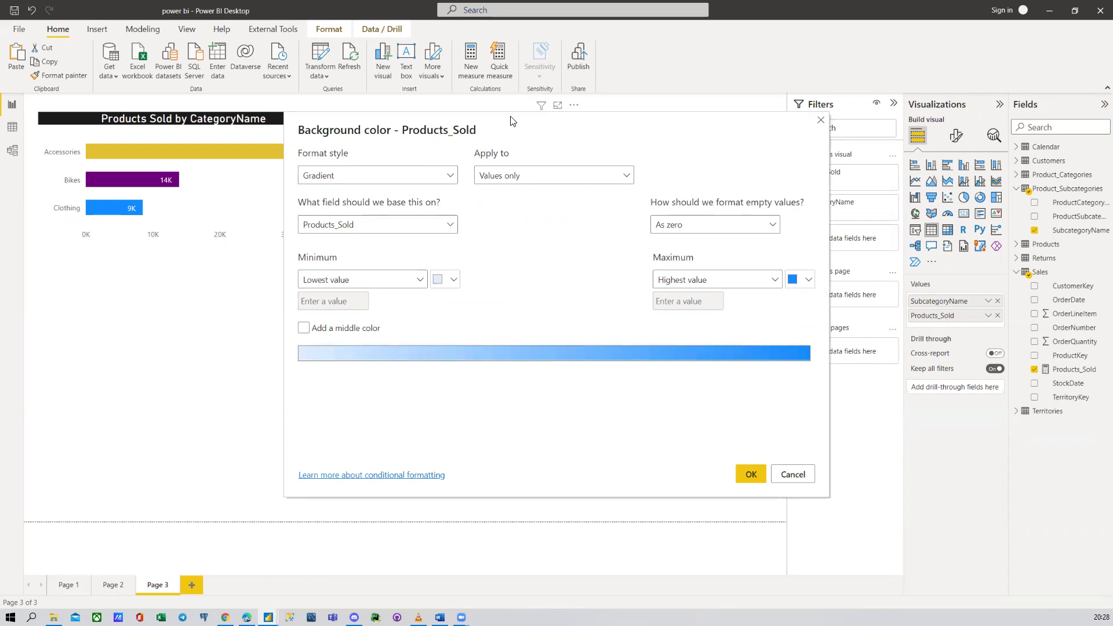
{"action": "left_click_drag", "start_coordinate": [511, 120], "coordinate": [754, 97]}
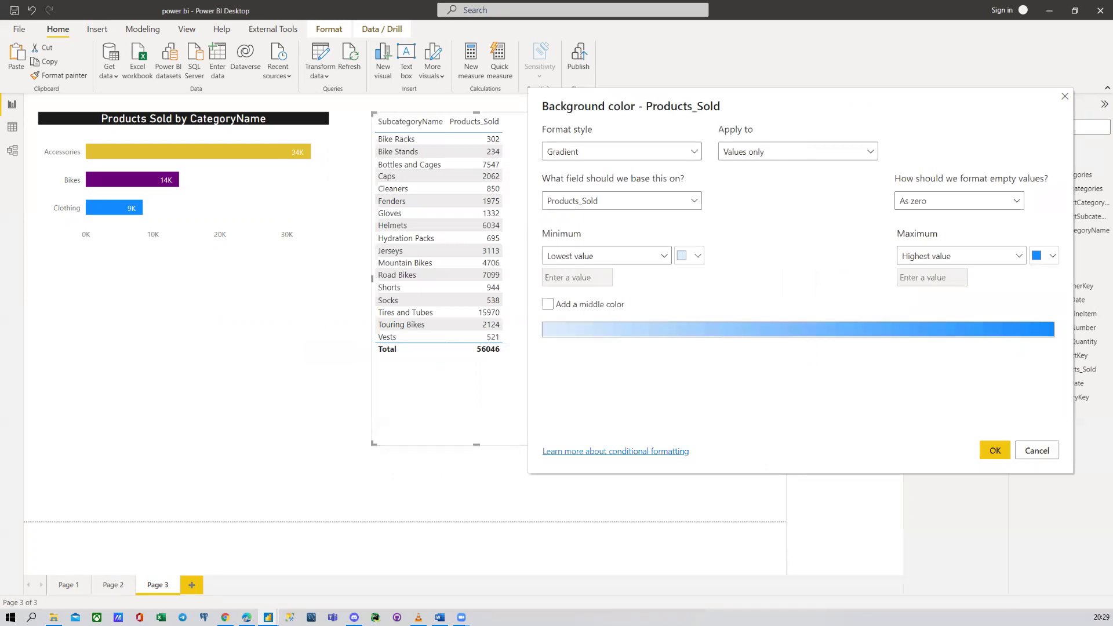
{"action": "left_click", "coordinate": [1027, 452]}
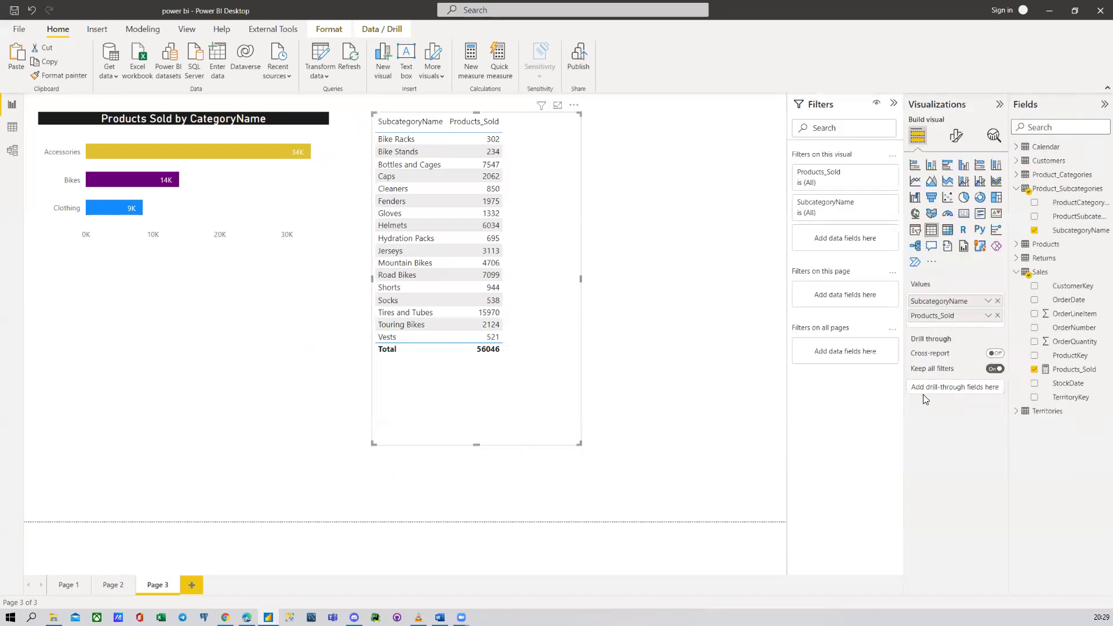
{"action": "left_click", "coordinate": [988, 302]}
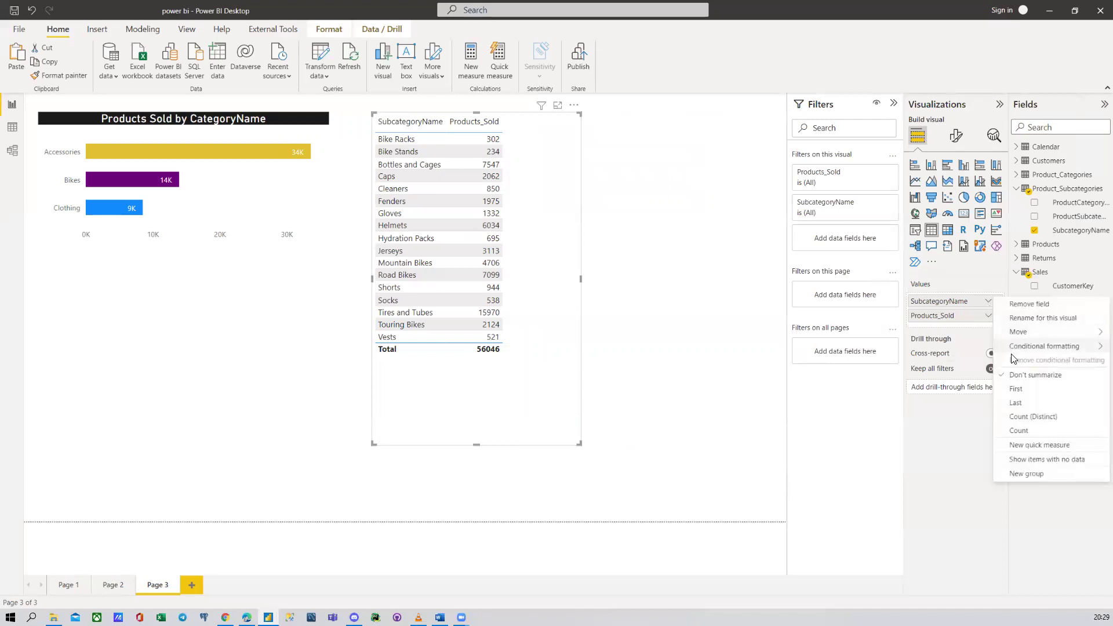
{"action": "mouse_move", "coordinate": [1025, 351]}
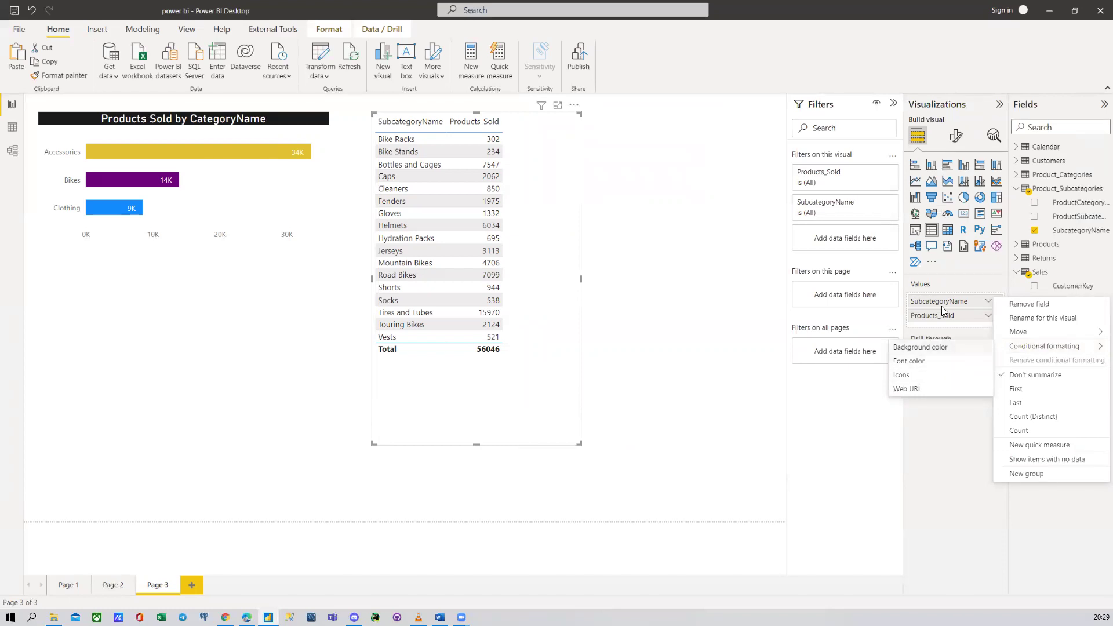
{"action": "left_click", "coordinate": [955, 271]}
Step: Apply a gradient background color to the Products_Sold values, from light blue at the lowest value to blue at the highest value
{"action": "left_click", "coordinate": [988, 316]}
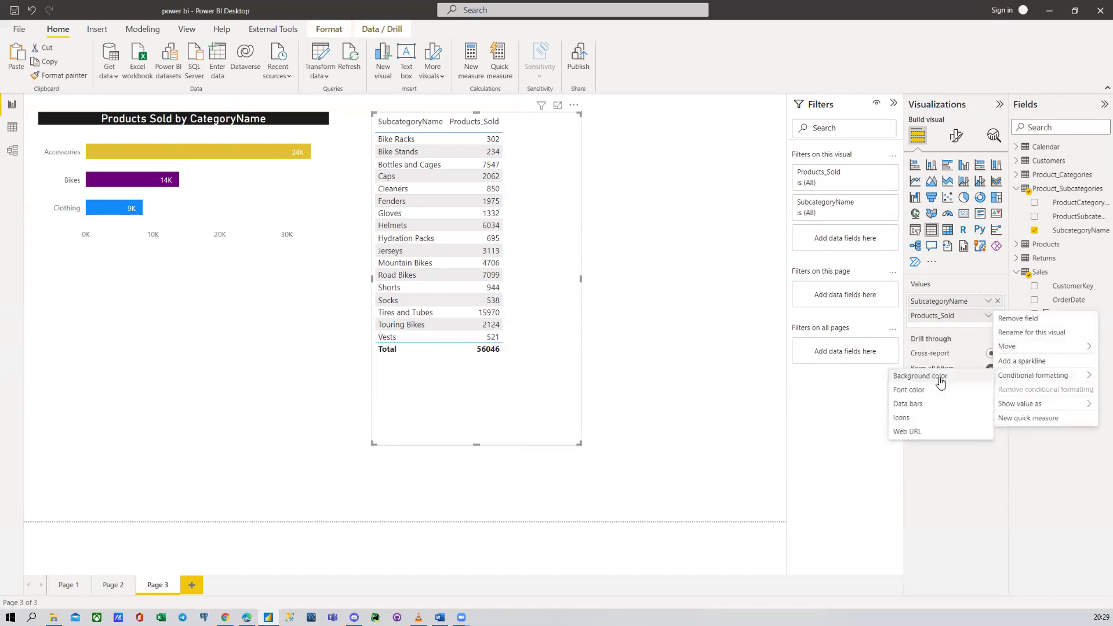
{"action": "left_click", "coordinate": [922, 376]}
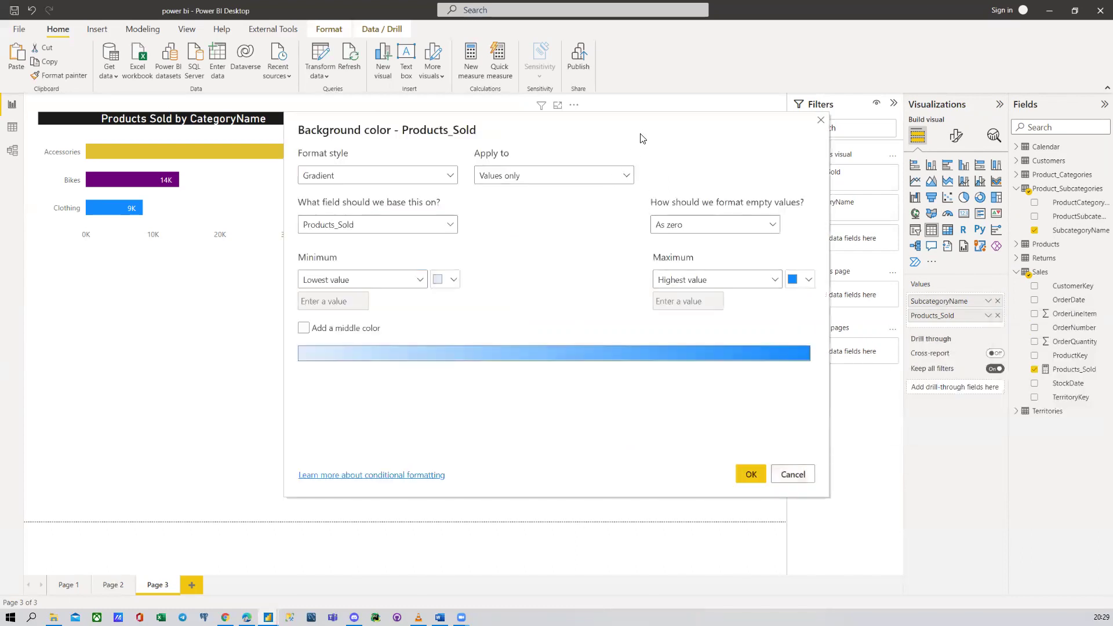
{"action": "left_click_drag", "start_coordinate": [642, 138], "coordinate": [919, 153]}
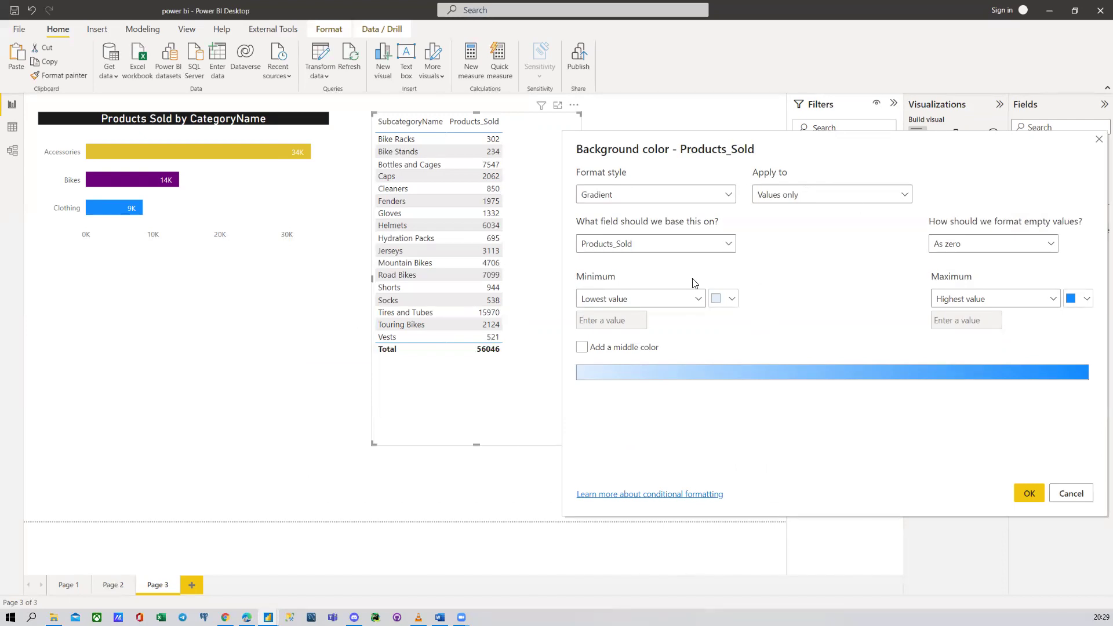
{"action": "left_click", "coordinate": [1073, 300]}
{"action": "left_click", "coordinate": [1072, 301]}
{"action": "left_click", "coordinate": [1028, 493]}
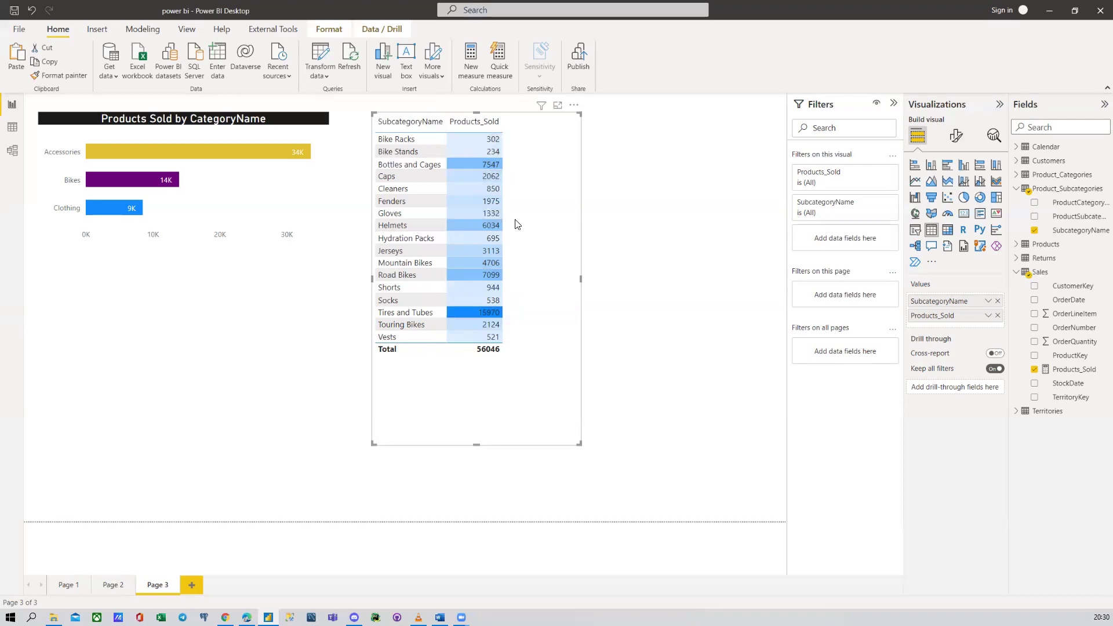
Step: Sort the subcategory table by Products_Sold in descending order and add Products_Sold as a second value column
{"action": "left_click", "coordinate": [469, 121]}
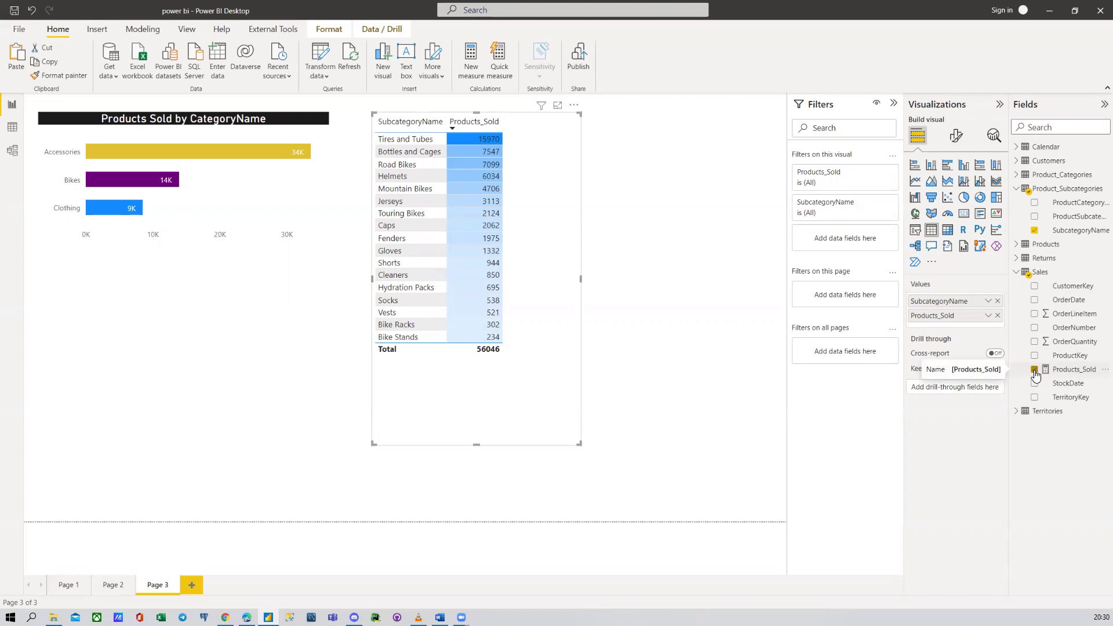
{"action": "left_click_drag", "start_coordinate": [1035, 373], "coordinate": [987, 331]}
Step: Add blue left-to-right data bars to Products_Sold, scaled from the lowest to the highest value, keeping the numbers displayed
{"action": "left_click", "coordinate": [987, 331]}
{"action": "mouse_move", "coordinate": [1023, 393]}
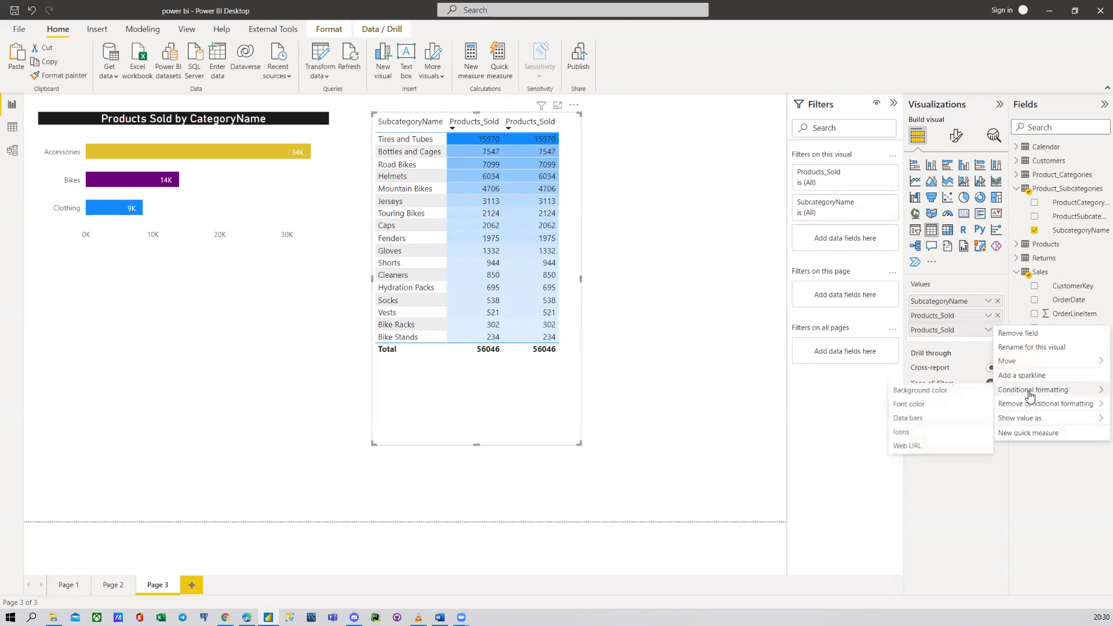
{"action": "left_click", "coordinate": [915, 420]}
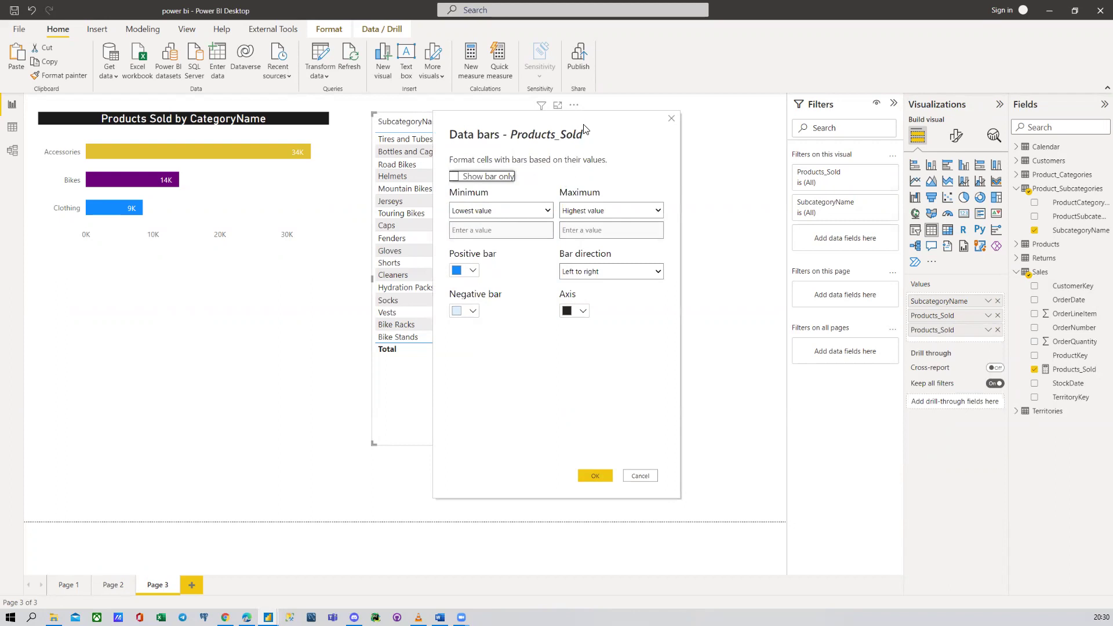
{"action": "left_click_drag", "start_coordinate": [589, 134], "coordinate": [712, 154]}
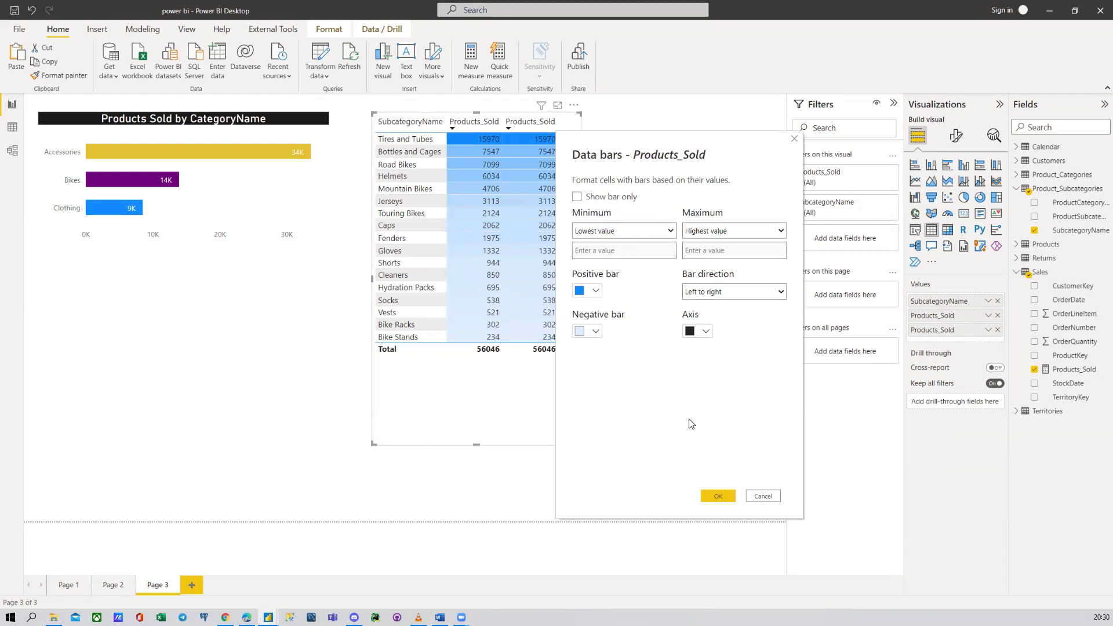
{"action": "left_click", "coordinate": [717, 495]}
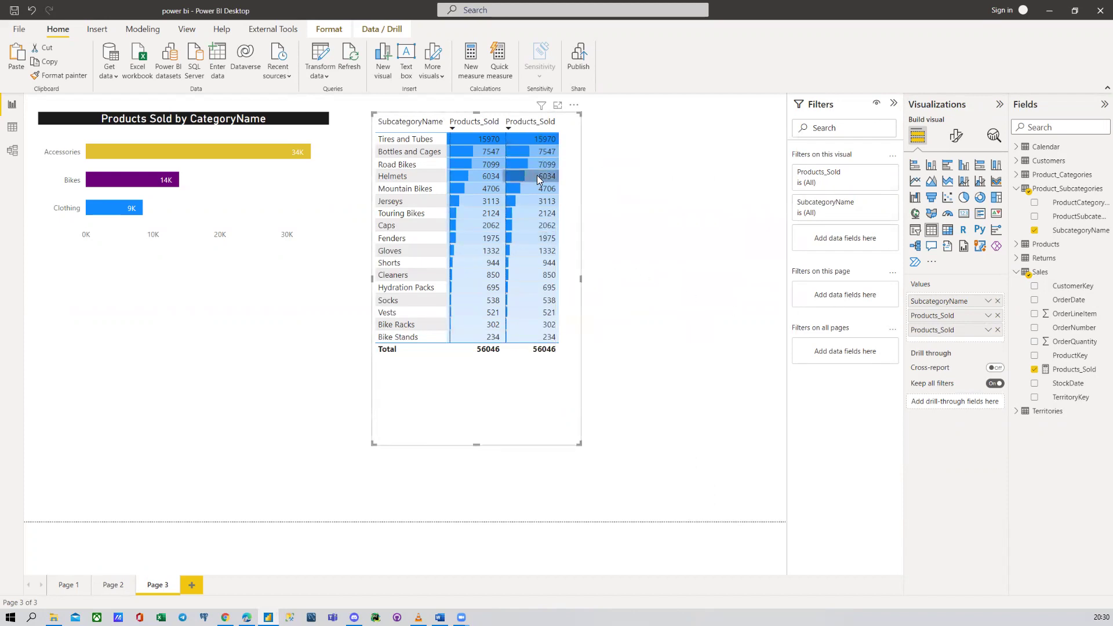
Step: Remove the data bars and the background color conditional formatting from the Products_Sold columns
{"action": "left_click", "coordinate": [987, 330]}
{"action": "mouse_move", "coordinate": [1033, 391]}
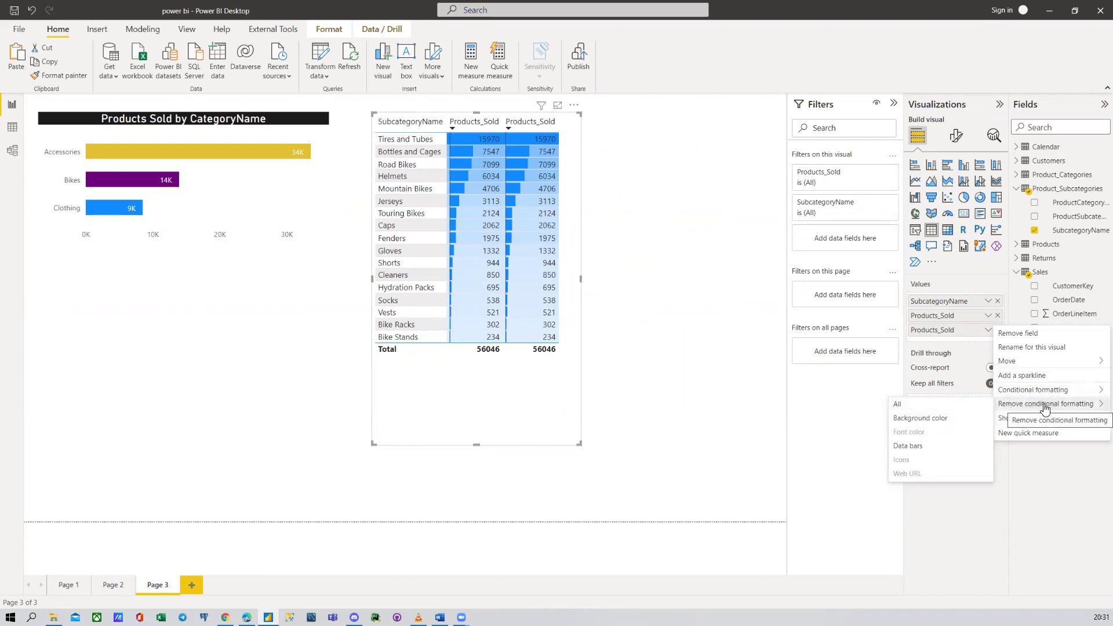
{"action": "left_click", "coordinate": [909, 448]}
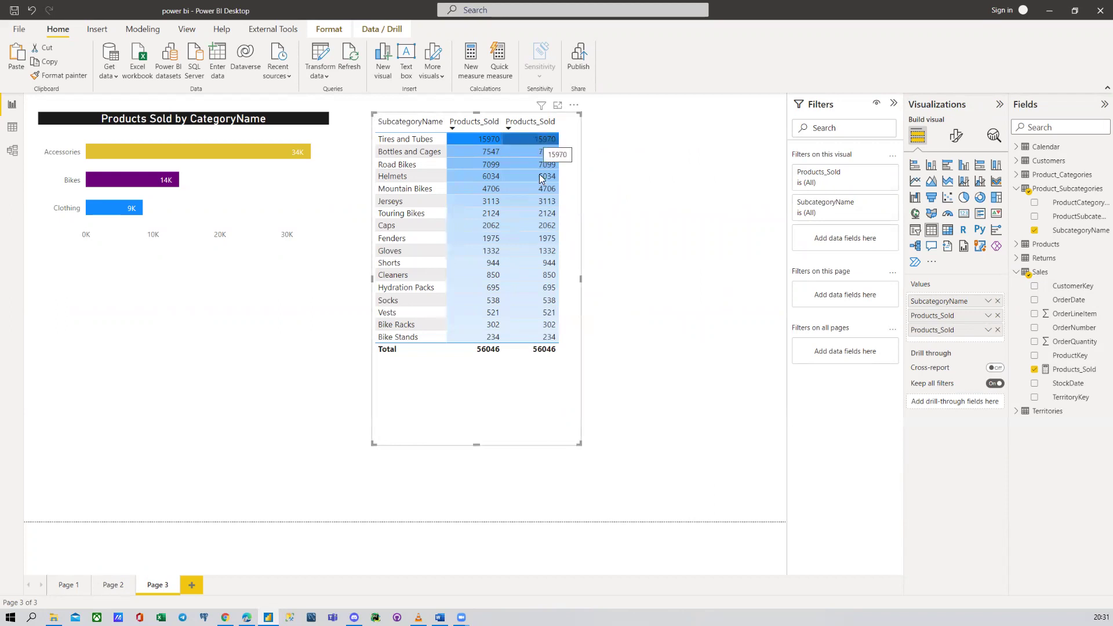
{"action": "left_click", "coordinate": [988, 330]}
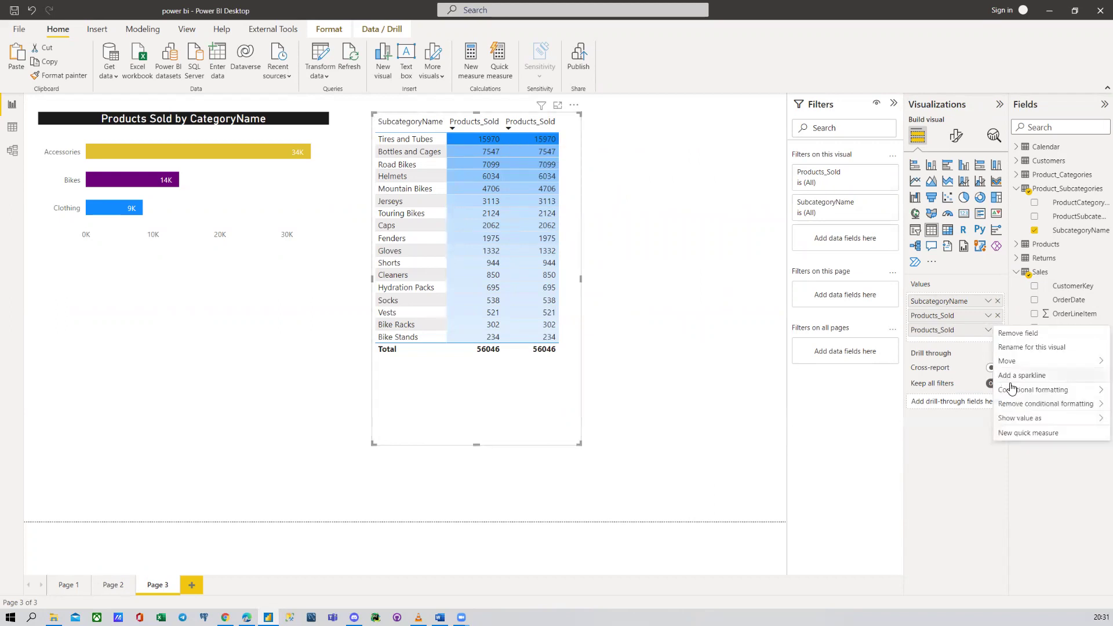
{"action": "mouse_move", "coordinate": [963, 401]}
{"action": "left_click", "coordinate": [930, 418]}
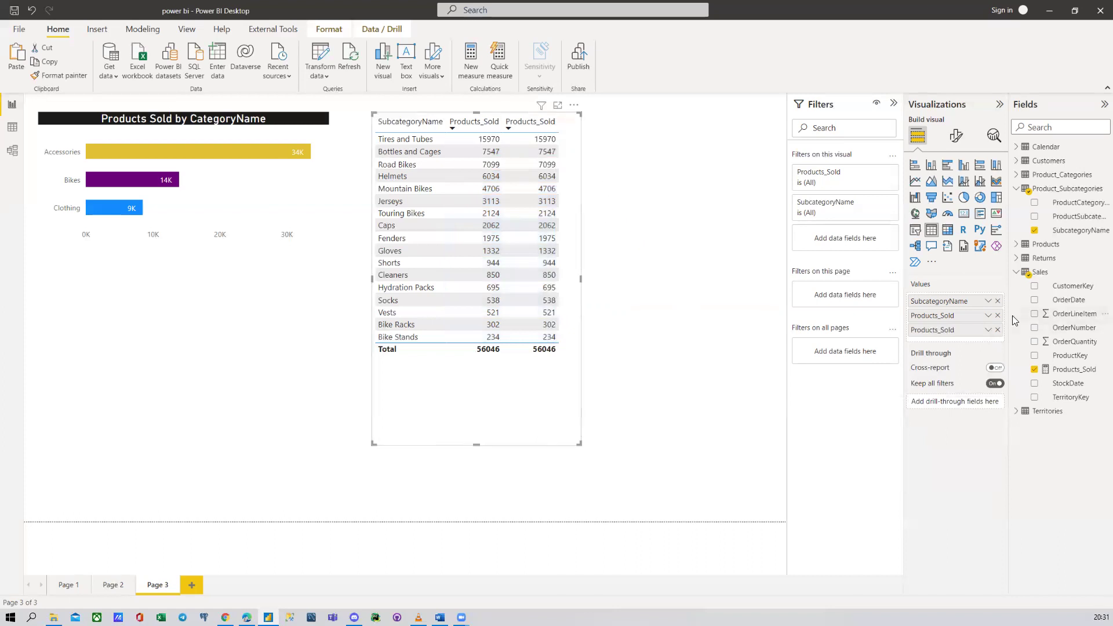
Step: Format Products_Sold with blue left-to-right data bars from lowest to highest value, using the Show bar only option
{"action": "left_click", "coordinate": [988, 329]}
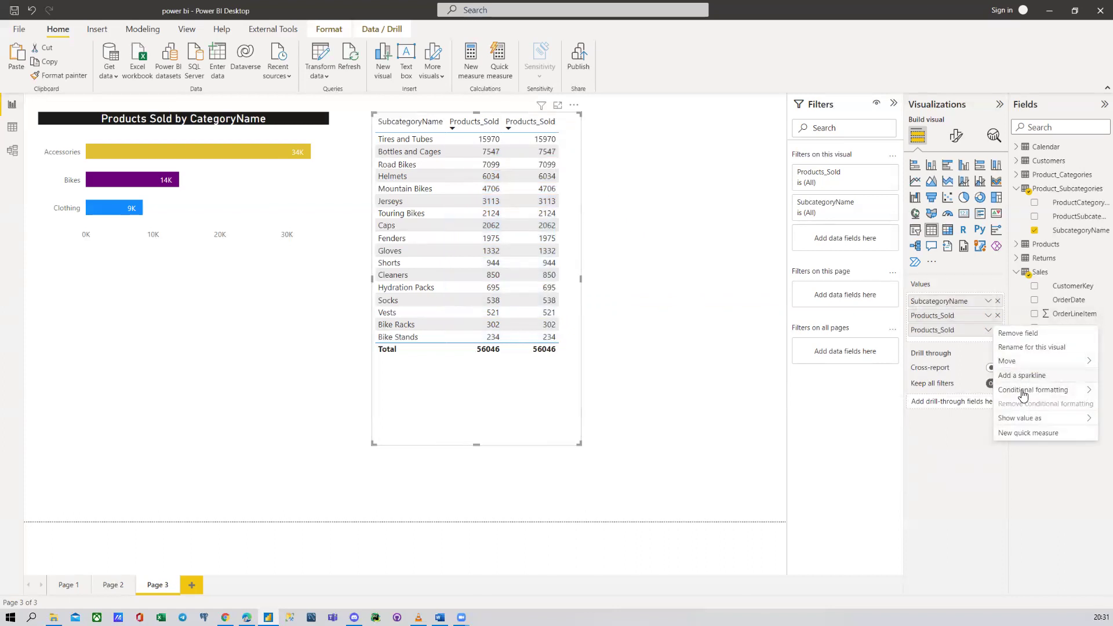
{"action": "mouse_move", "coordinate": [1023, 390]}
{"action": "left_click", "coordinate": [909, 421]}
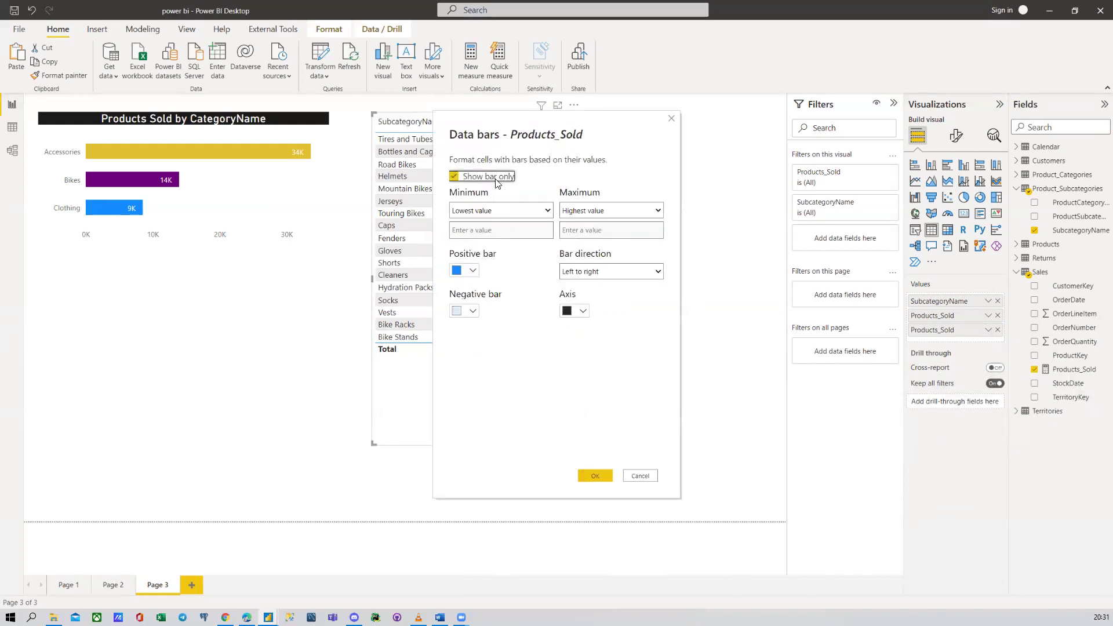
{"action": "left_click", "coordinate": [601, 477]}
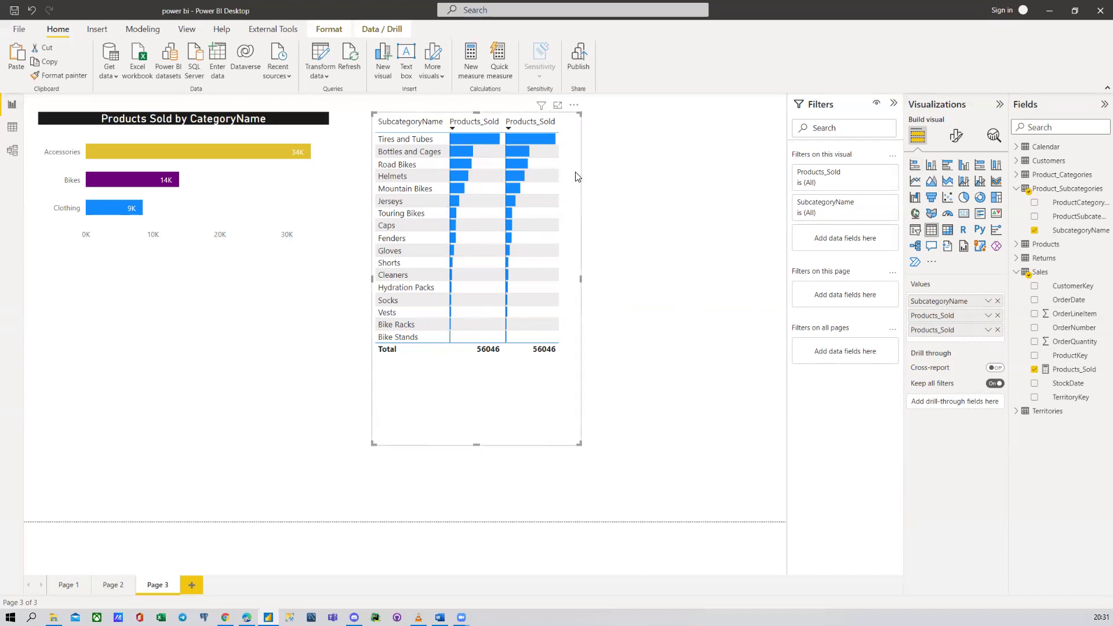
{"action": "left_click", "coordinate": [988, 330]}
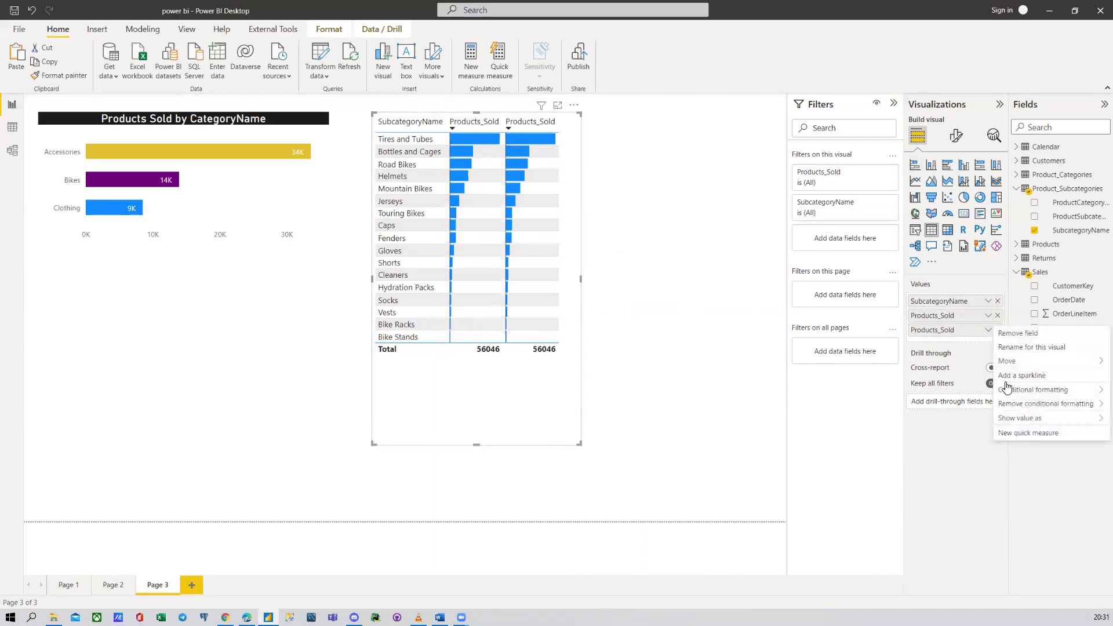
{"action": "mouse_move", "coordinate": [1031, 396]}
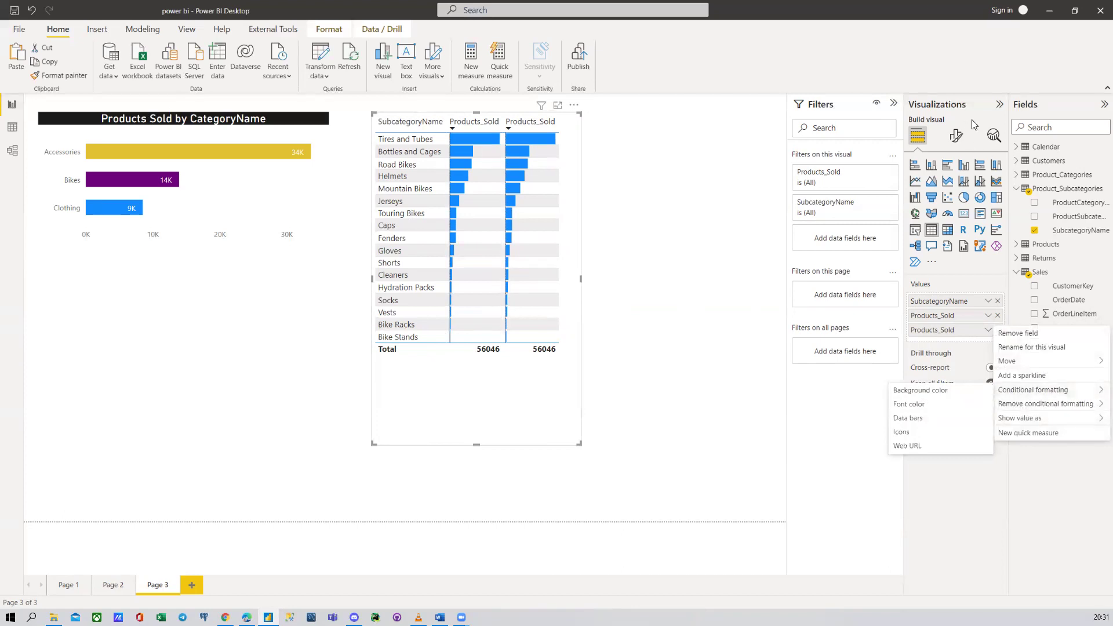
{"action": "left_click", "coordinate": [684, 336]}
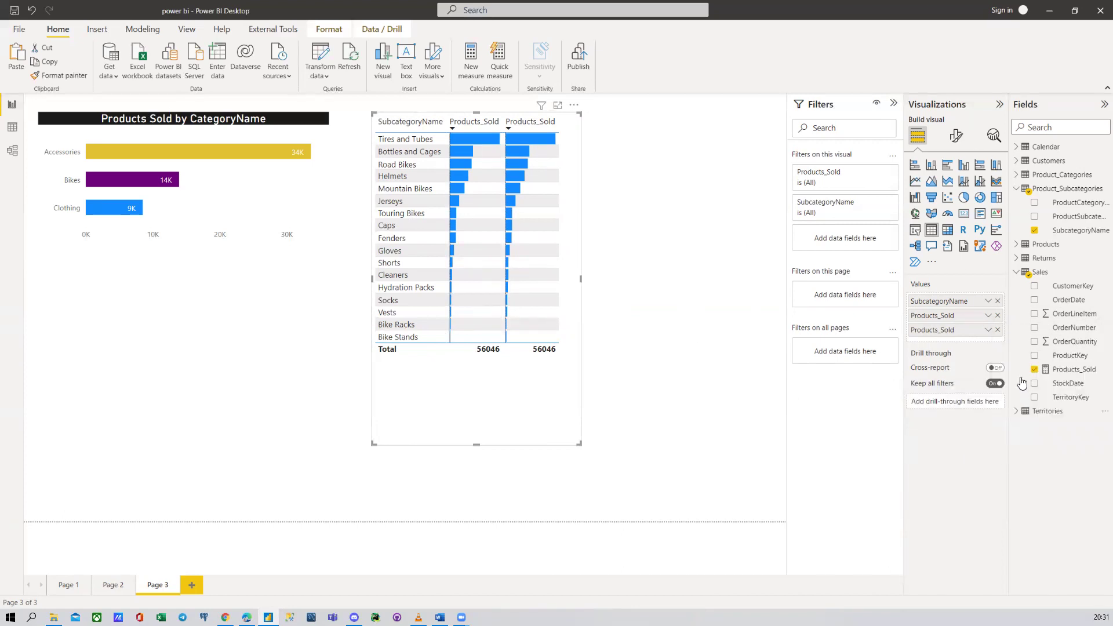
{"action": "left_click", "coordinate": [988, 329]}
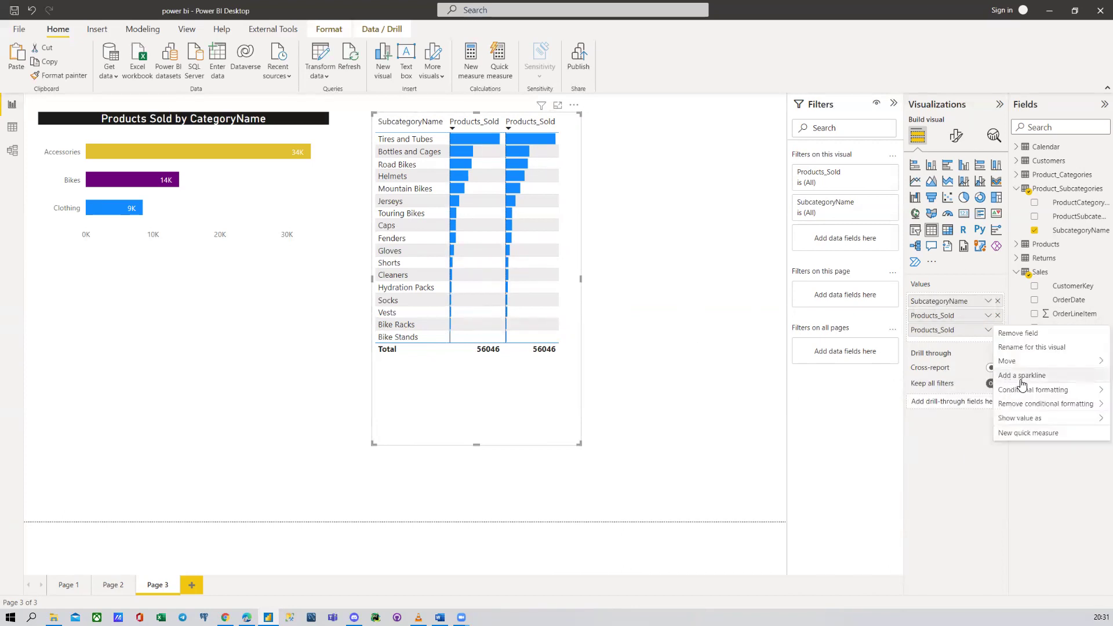
{"action": "left_click", "coordinate": [1022, 376]}
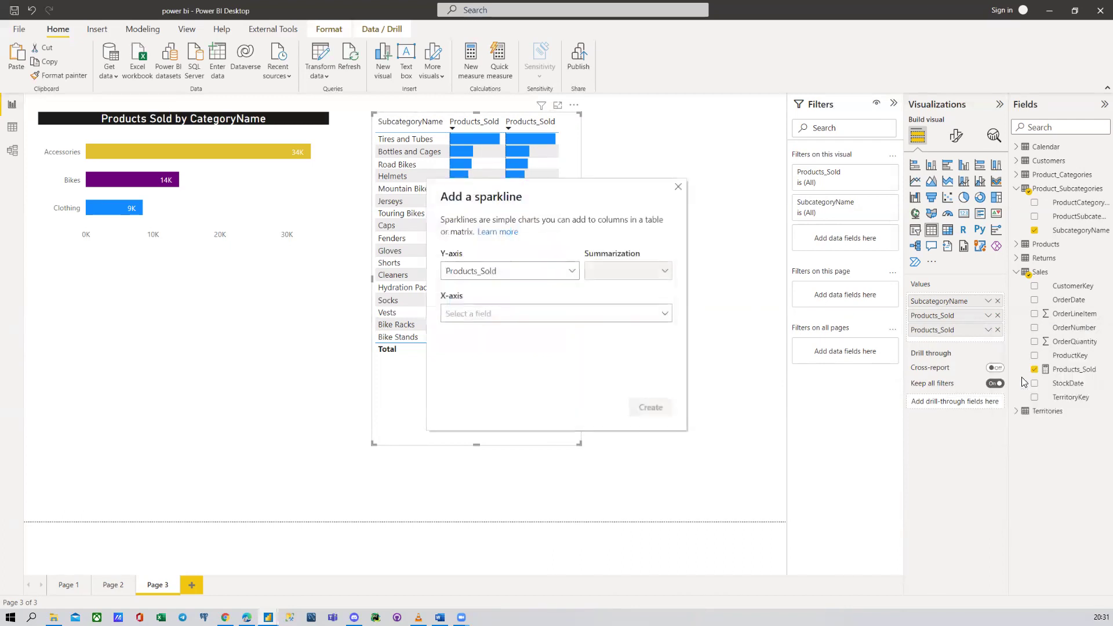
{"action": "left_click", "coordinate": [679, 186]}
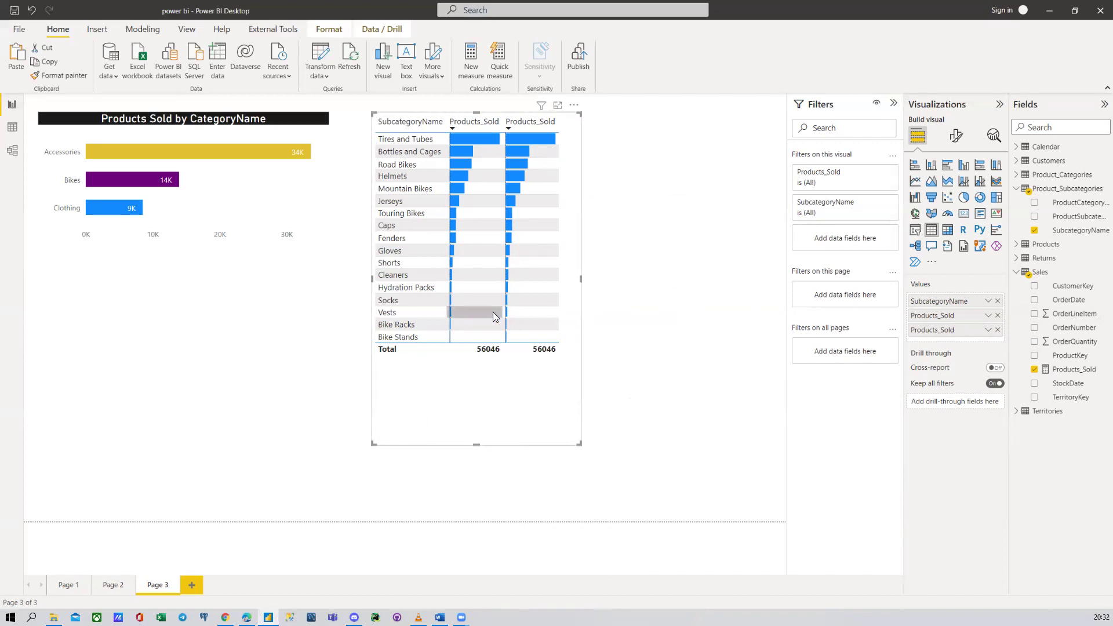
Step: Reduce the subcategory table's height so that its frame ends just below the Total row
{"action": "left_click_drag", "start_coordinate": [477, 444], "coordinate": [477, 364]}
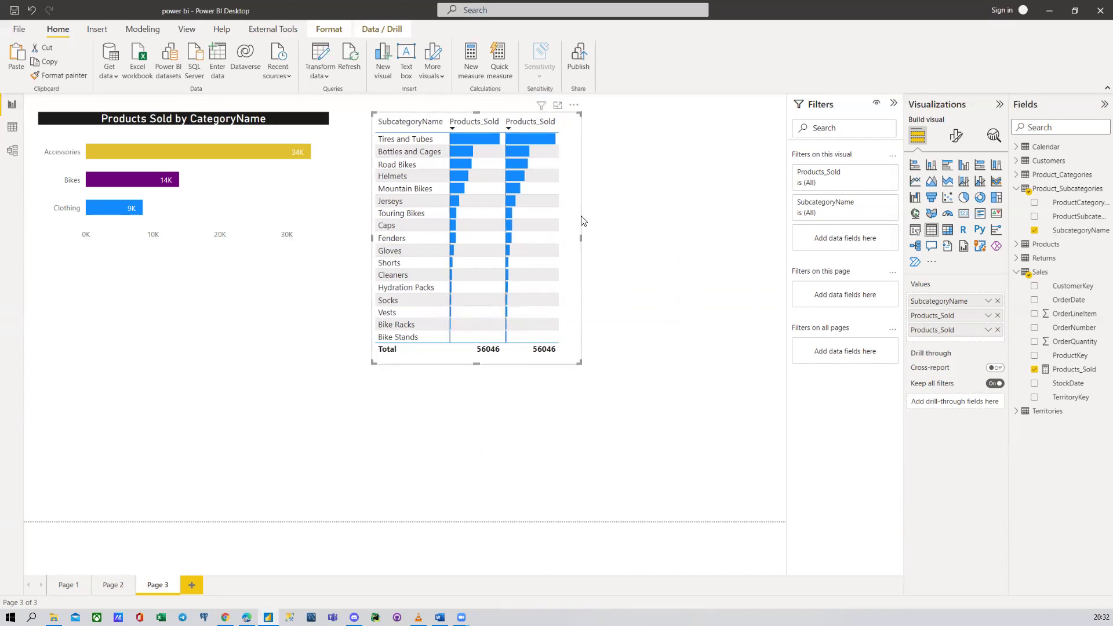
{"action": "left_click", "coordinate": [988, 332]}
{"action": "left_click", "coordinate": [991, 336]}
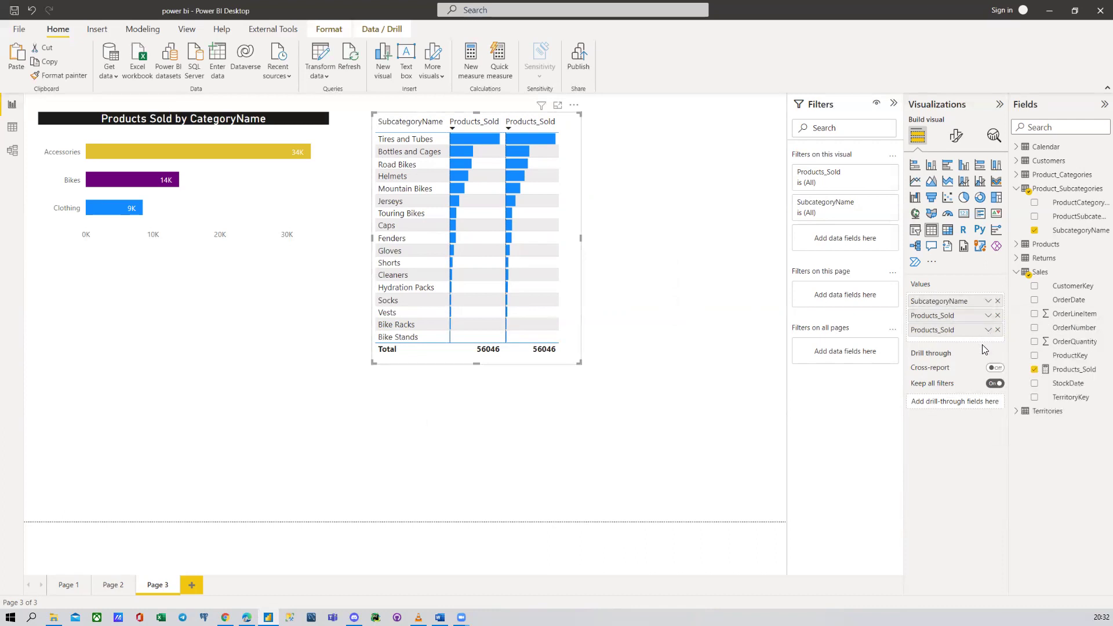
Step: Remove the duplicate Products_Sold column from the subcategory table and turn off Show bar only in the remaining column's data bars
{"action": "left_click", "coordinate": [988, 316]}
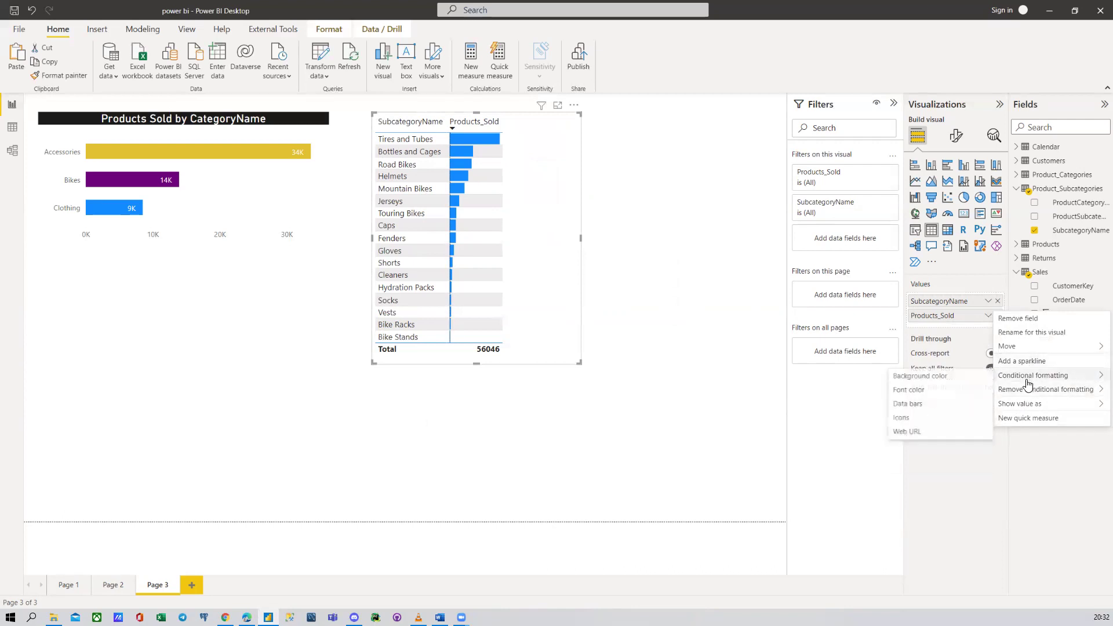
{"action": "left_click", "coordinate": [908, 404]}
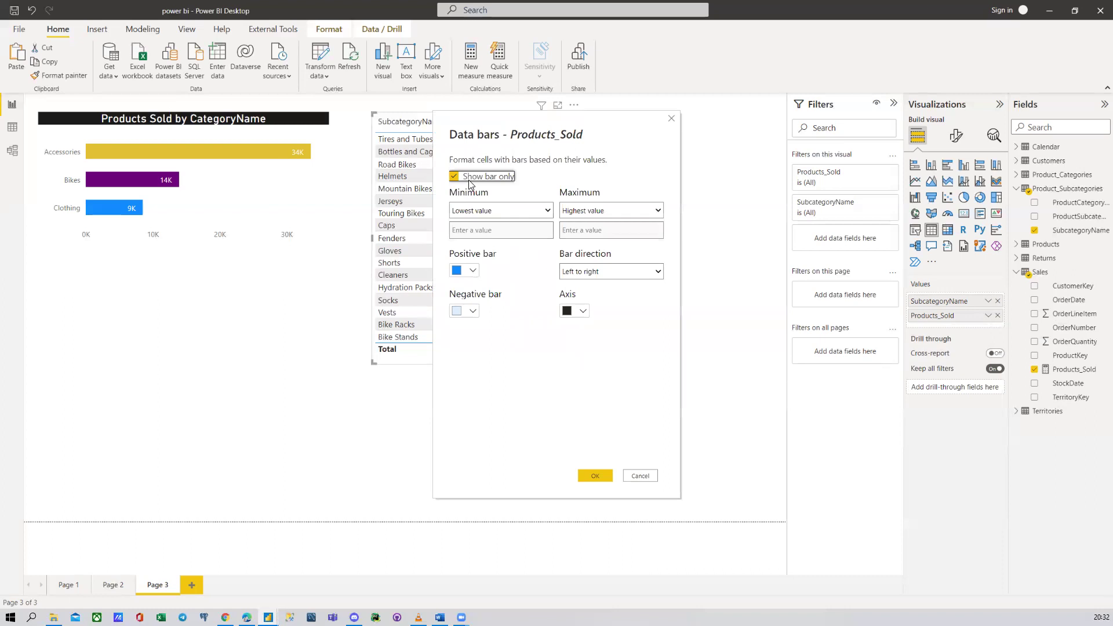
{"action": "left_click", "coordinate": [594, 475]}
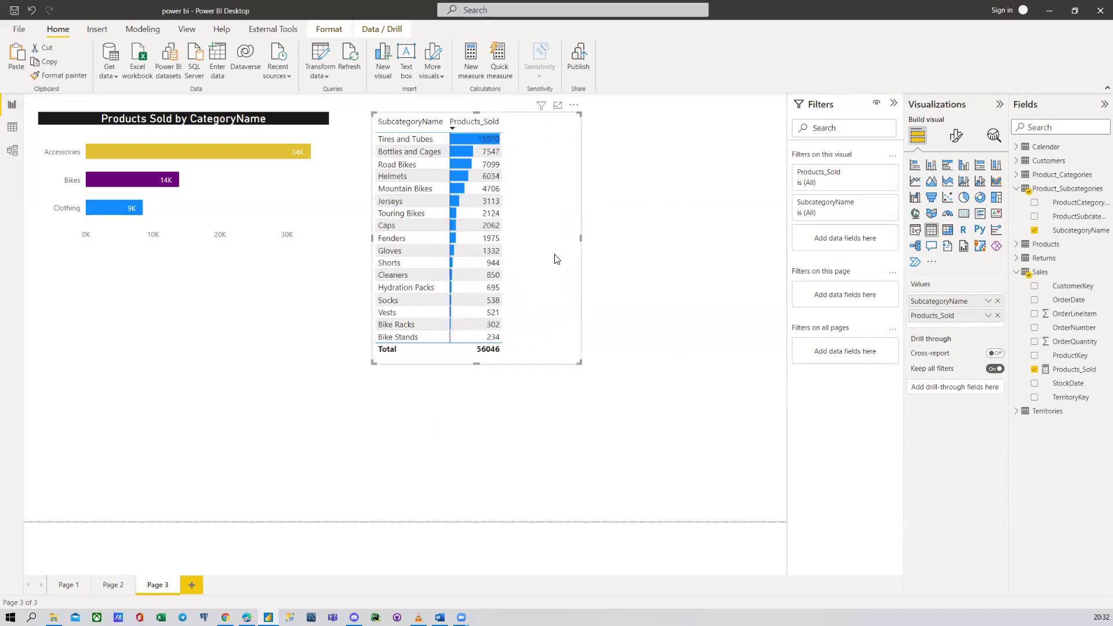
{"action": "left_click", "coordinate": [646, 204]}
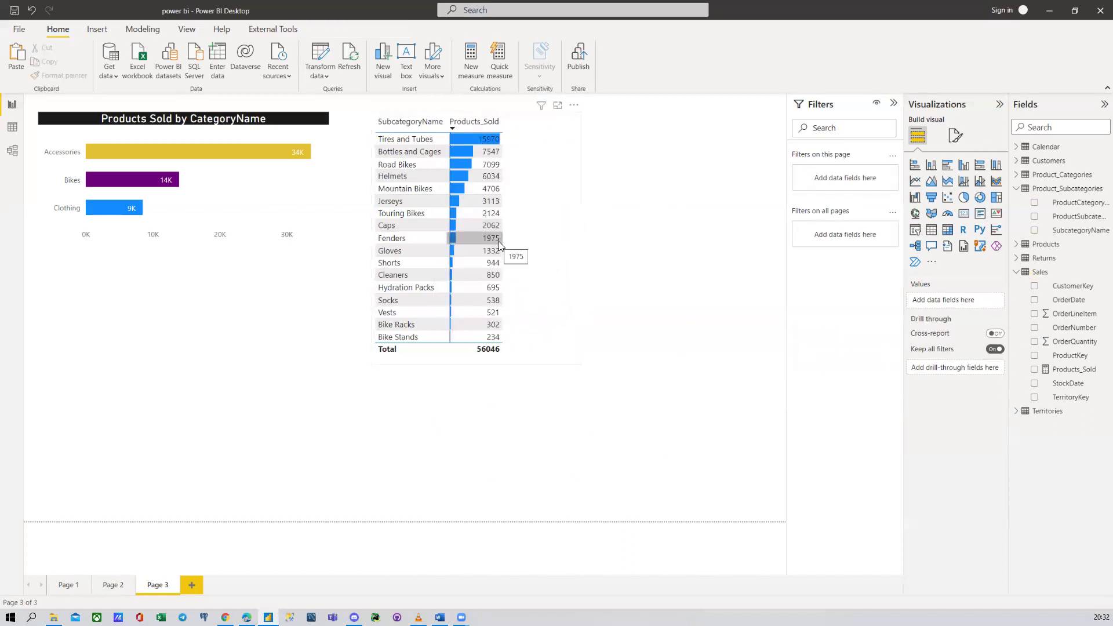
Step: Open Page 2 and view the details of the Average bar in the Annual Income Distribution chart
{"action": "left_click", "coordinate": [113, 584]}
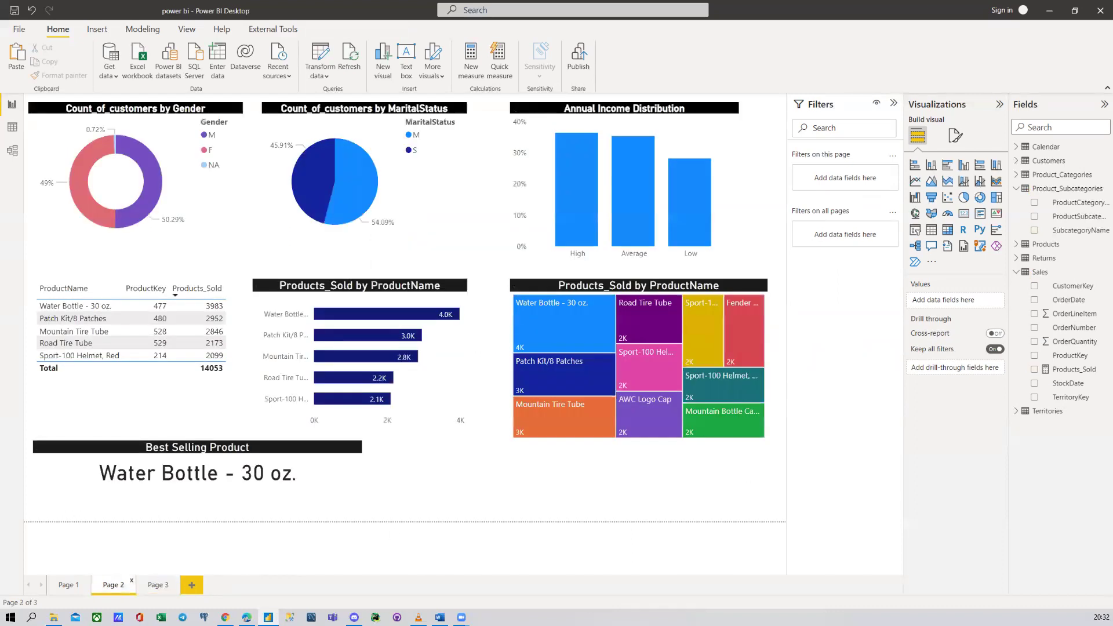
{"action": "mouse_move", "coordinate": [639, 202]}
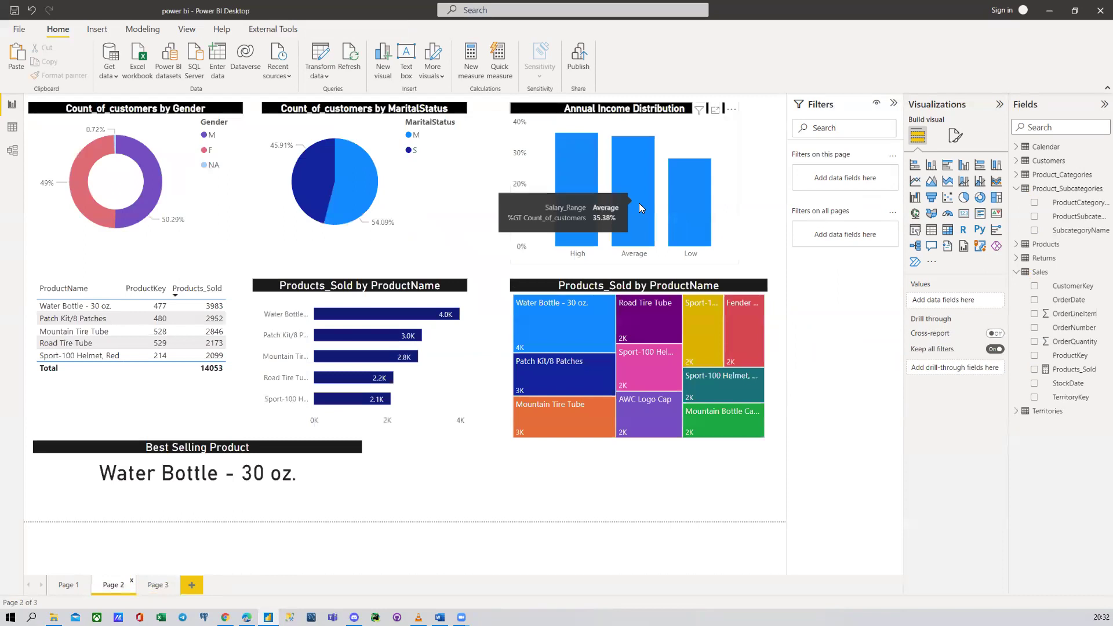